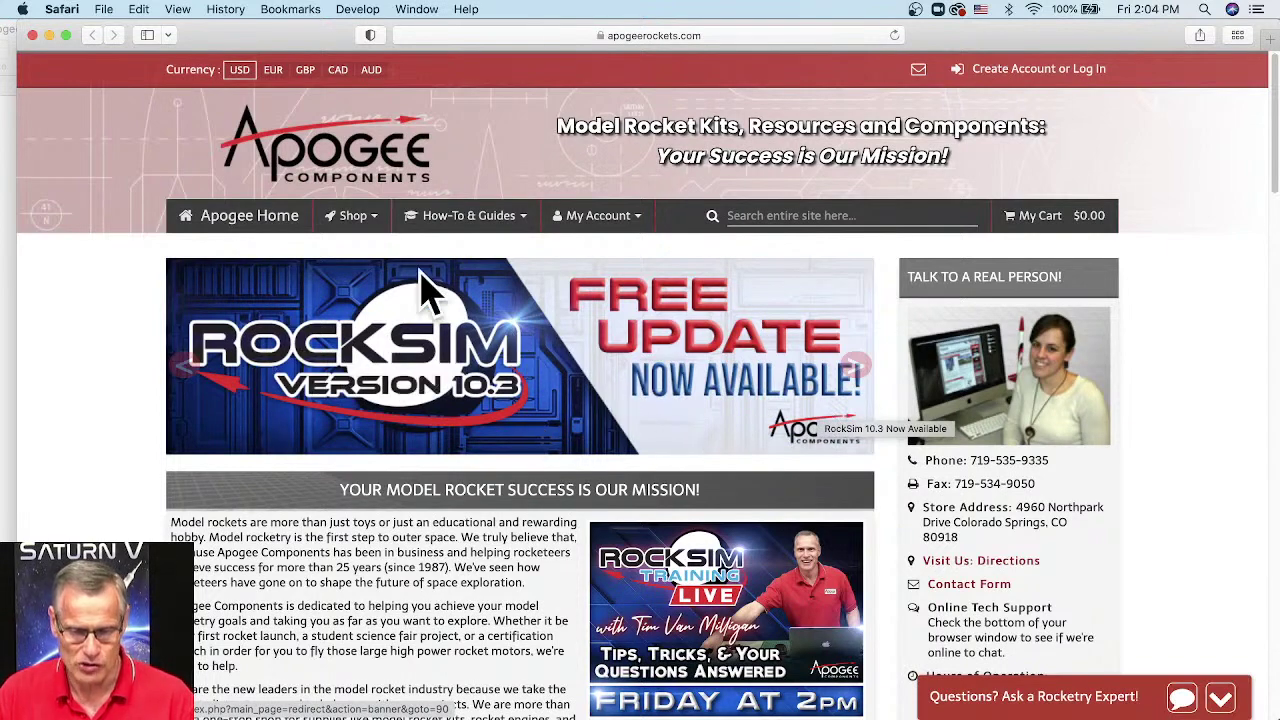
# Step: Open the RockSim free trial page from the site's software guides and review its sign-up form and trial feature list
pyautogui.click(467, 224)
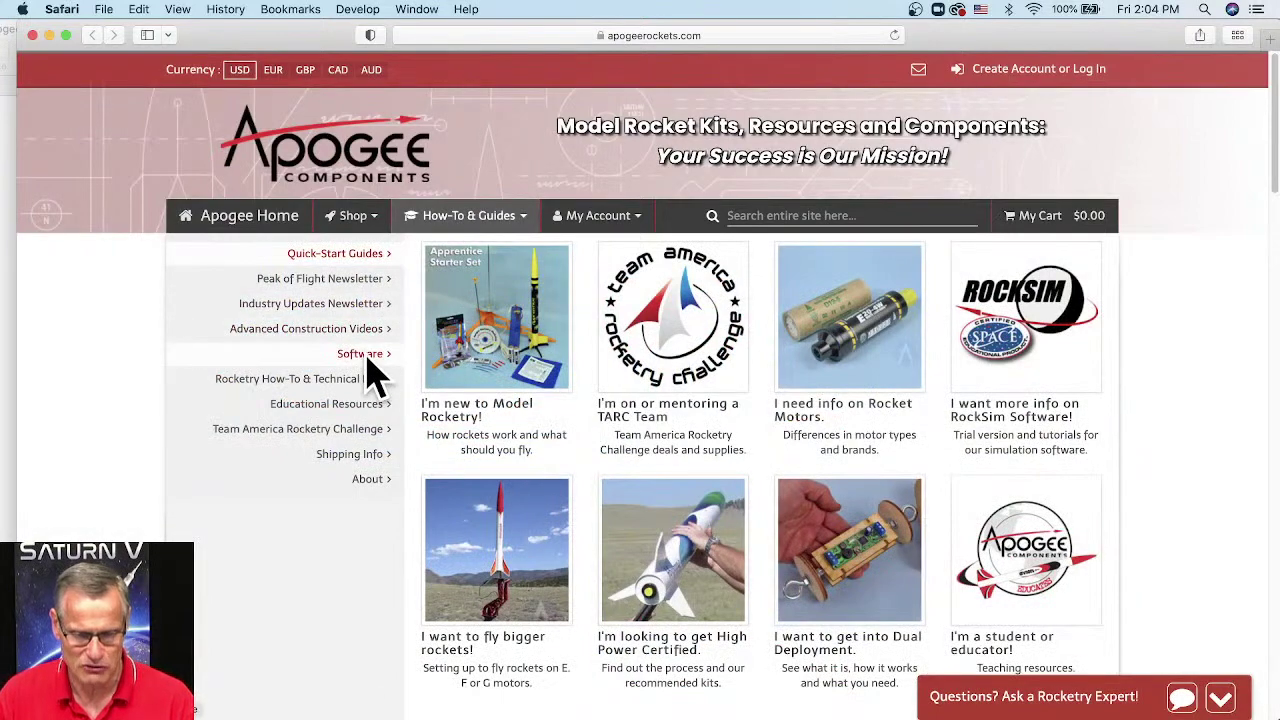
pyautogui.moveTo(371, 368)
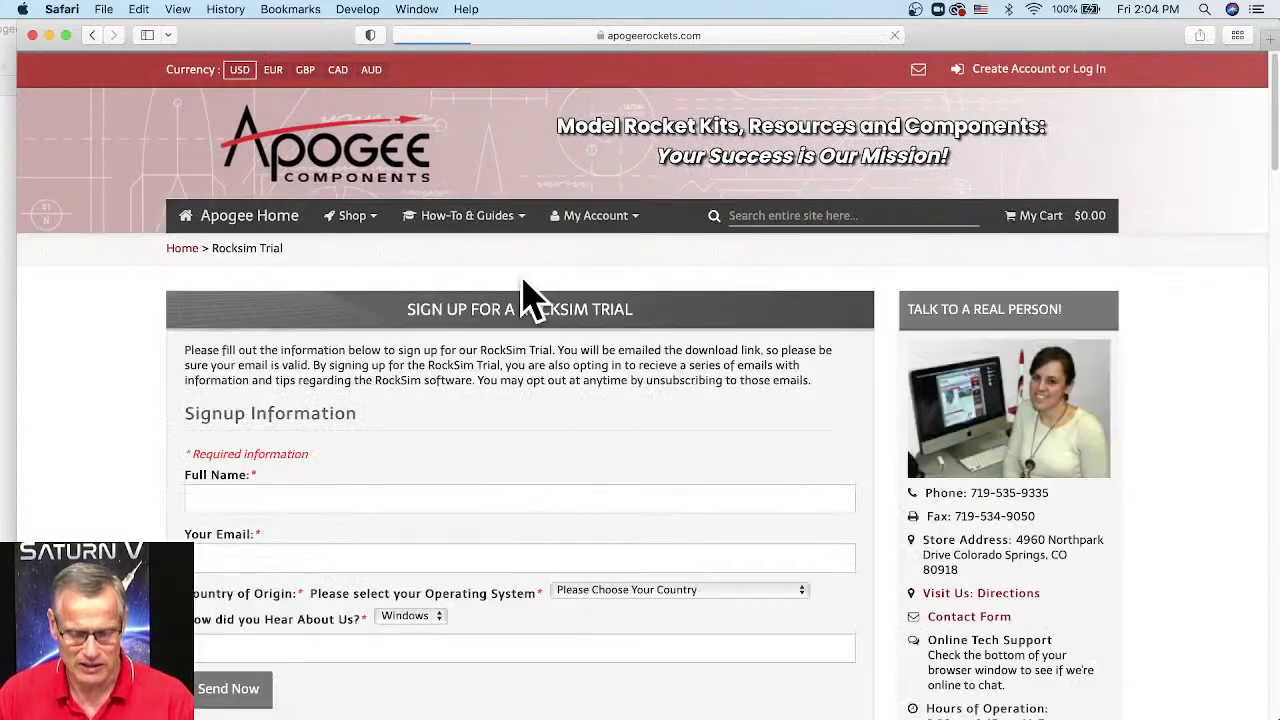
pyautogui.scroll(-5, 578, 475)
pyautogui.scroll(-10, 573, 458)
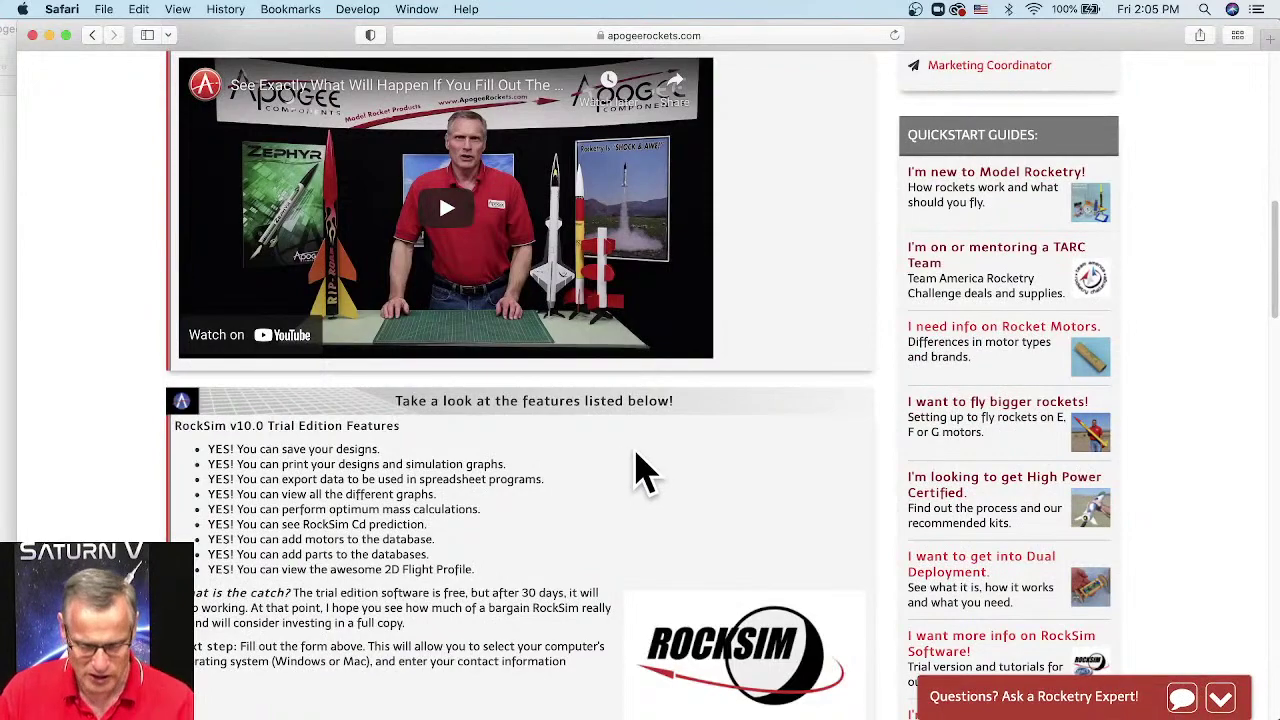
pyautogui.scroll(8, 660, 470)
pyautogui.scroll(-1, 640, 400)
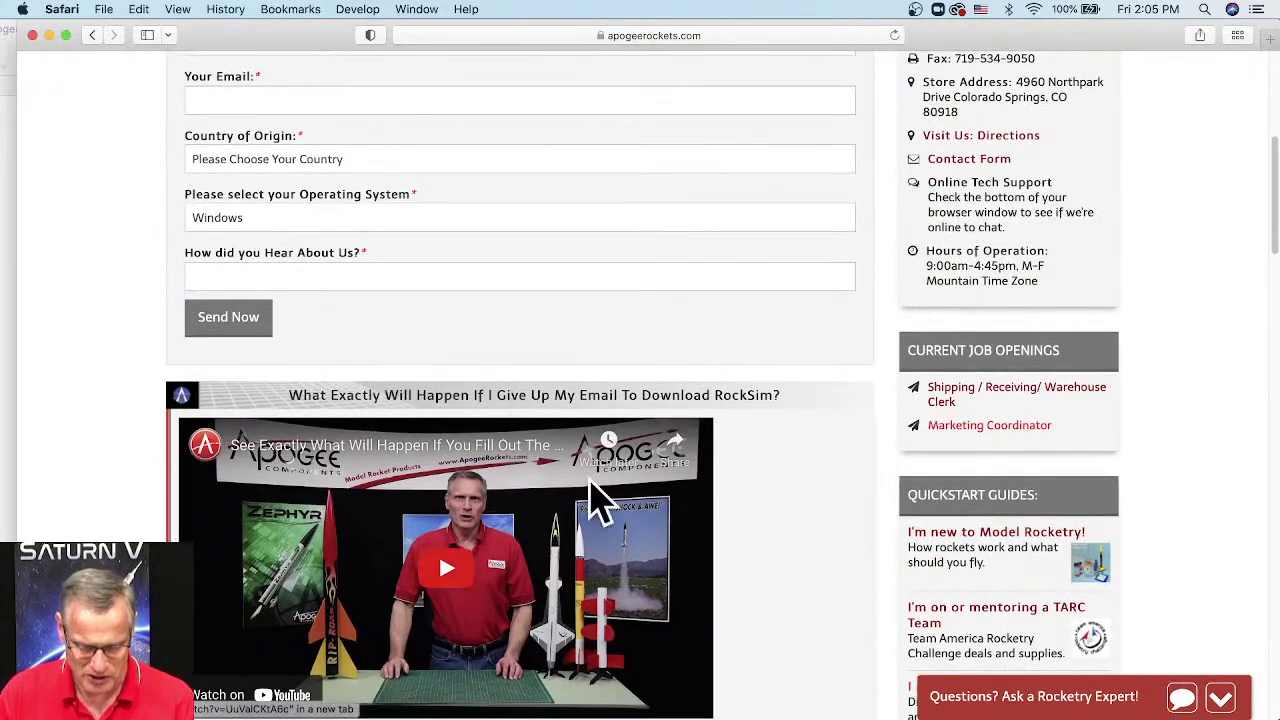
pyautogui.scroll(-4, 560, 470)
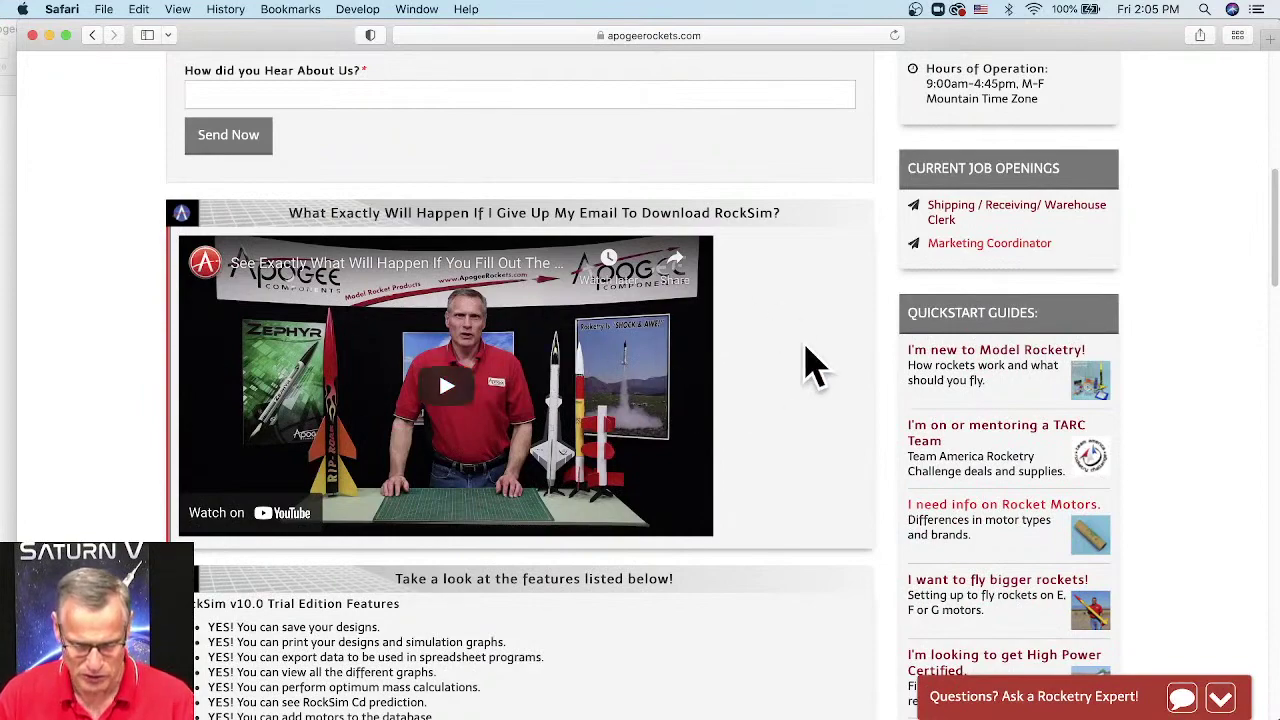
pyautogui.scroll(10, 806, 365)
pyautogui.scroll(3, 655, 383)
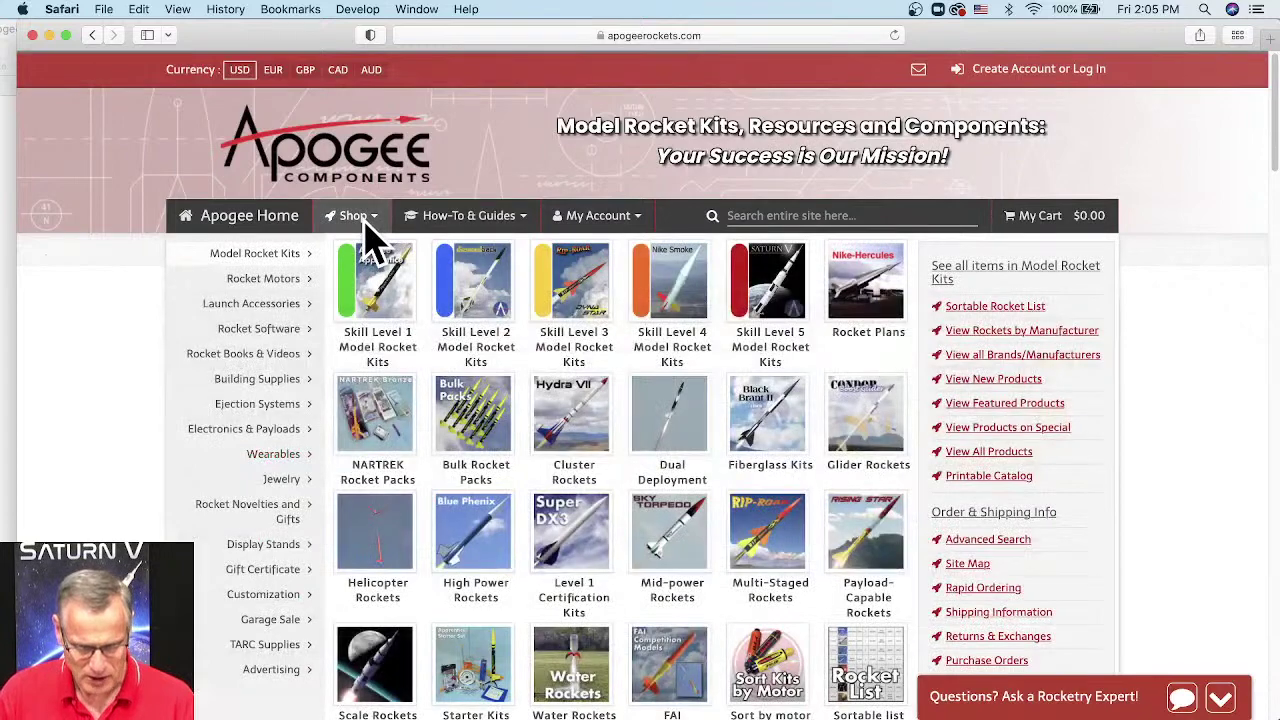
# Step: Open the RS Live Training page from the RockSim how-to guides and look over the archived episodes
pyautogui.moveTo(432, 238)
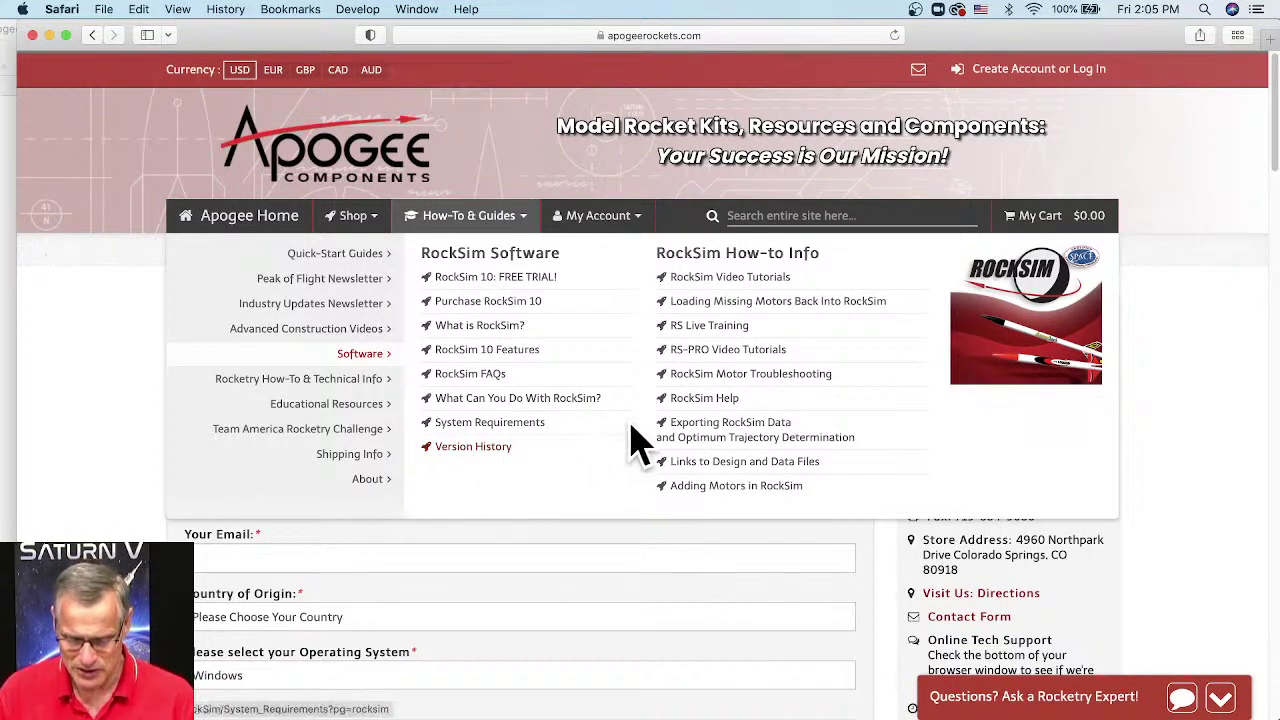
pyautogui.click(728, 332)
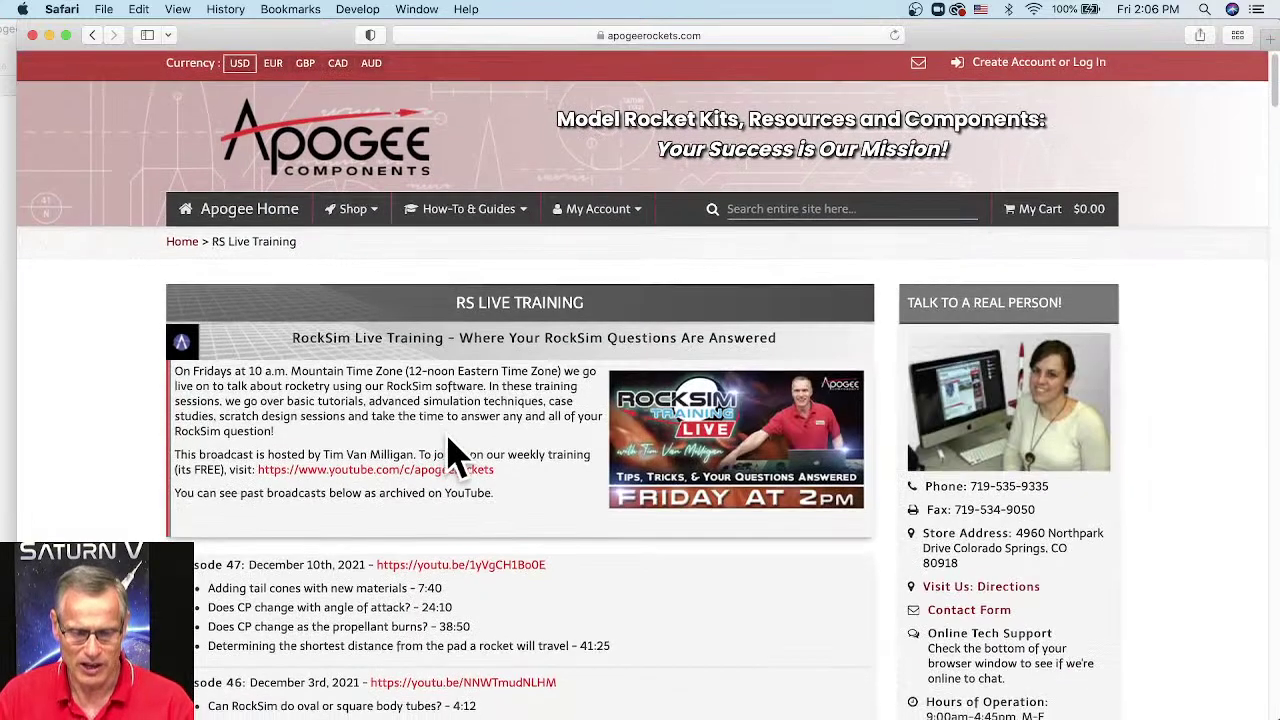
pyautogui.scroll(-3, 452, 455)
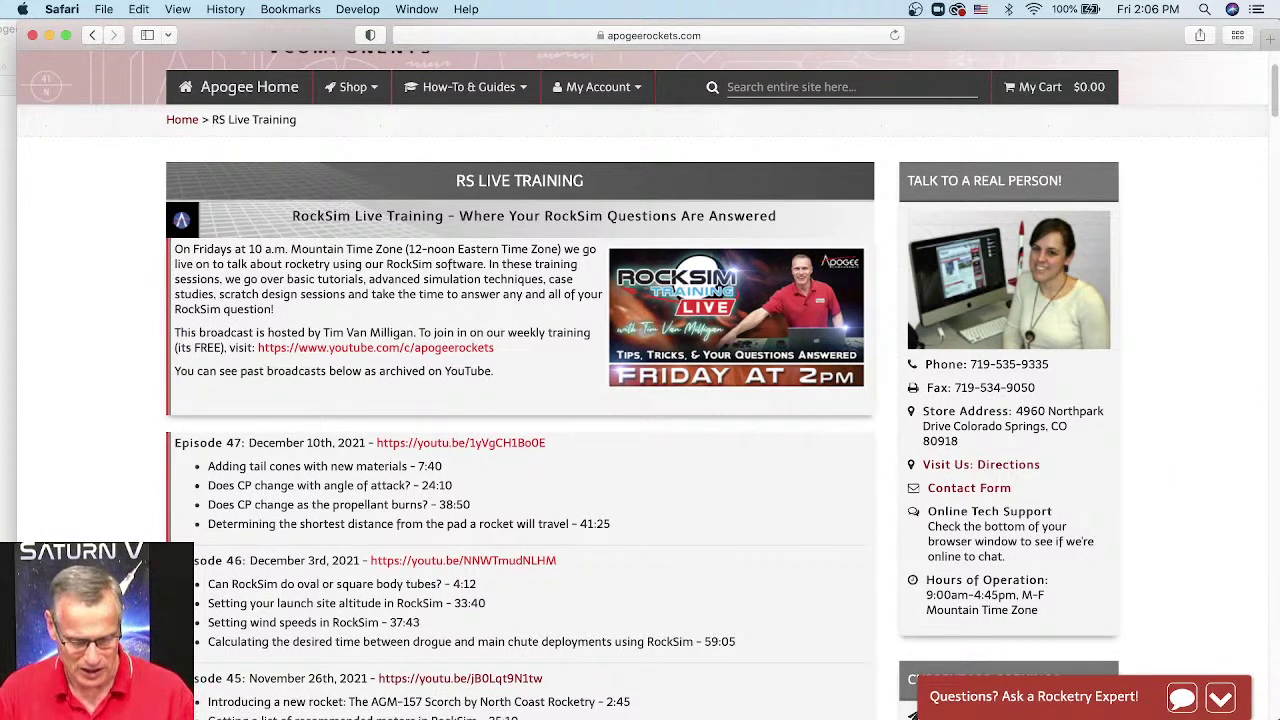
# Step: Switch to Mail and read the message about the Rocksim Pro simulation problem with the three-stage Saturn rocket
pyautogui.press('super+Tab')
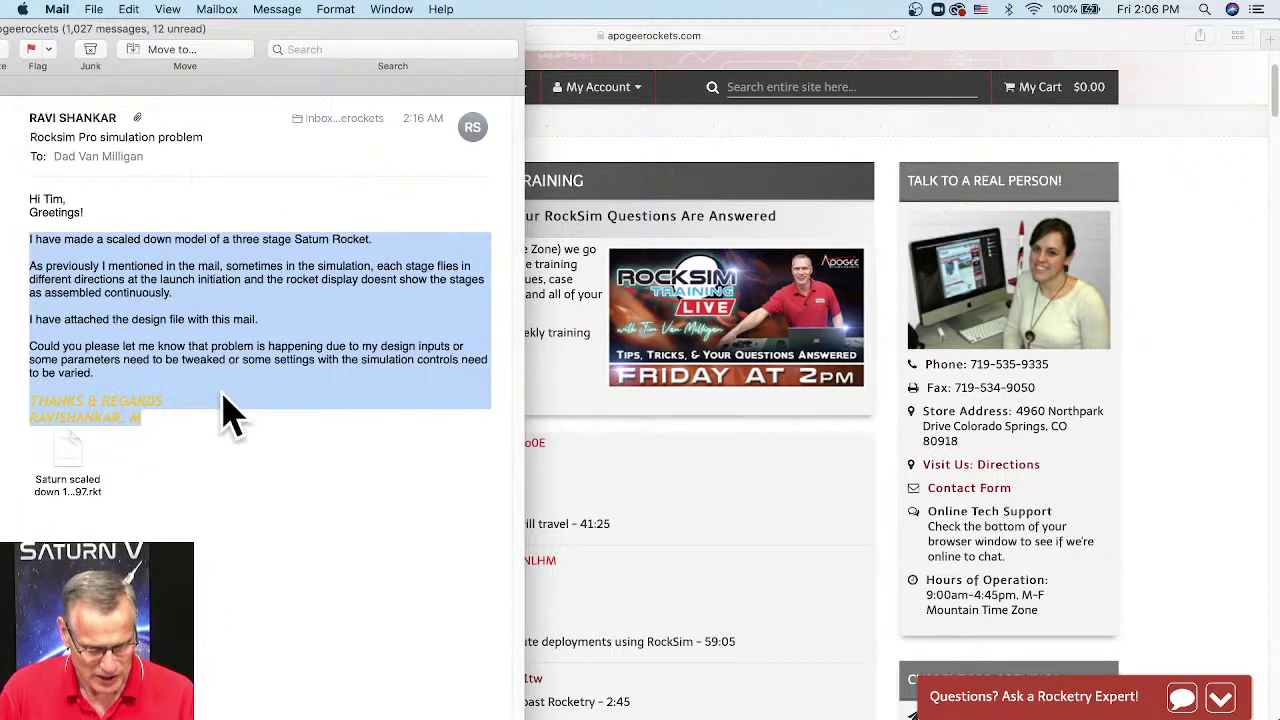
pyautogui.click(160, 485)
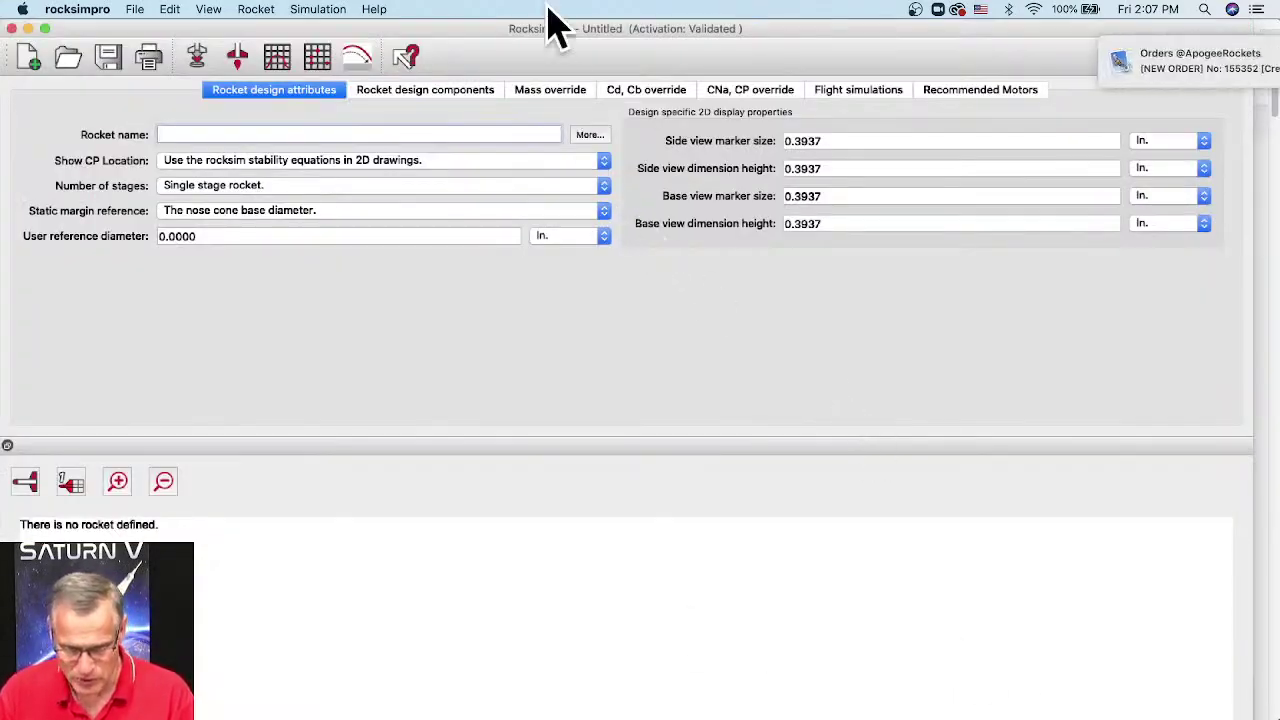
# Step: Reposition the Rocksim Pro window, quit Mail, and open the design file Saturn scaled down 1 is to 97.rkt in Rocksim Pro
pyautogui.moveTo(531, 29); pyautogui.dragTo(561, 30)
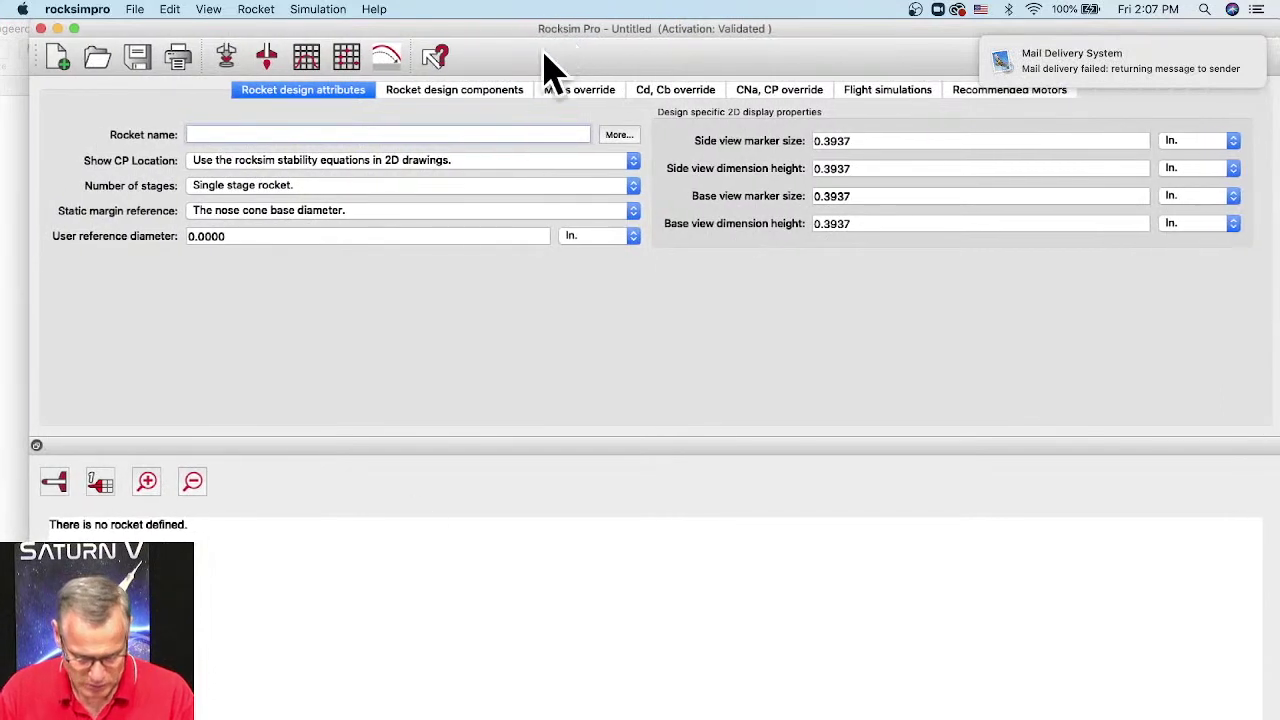
pyautogui.rightClick(279, 712)
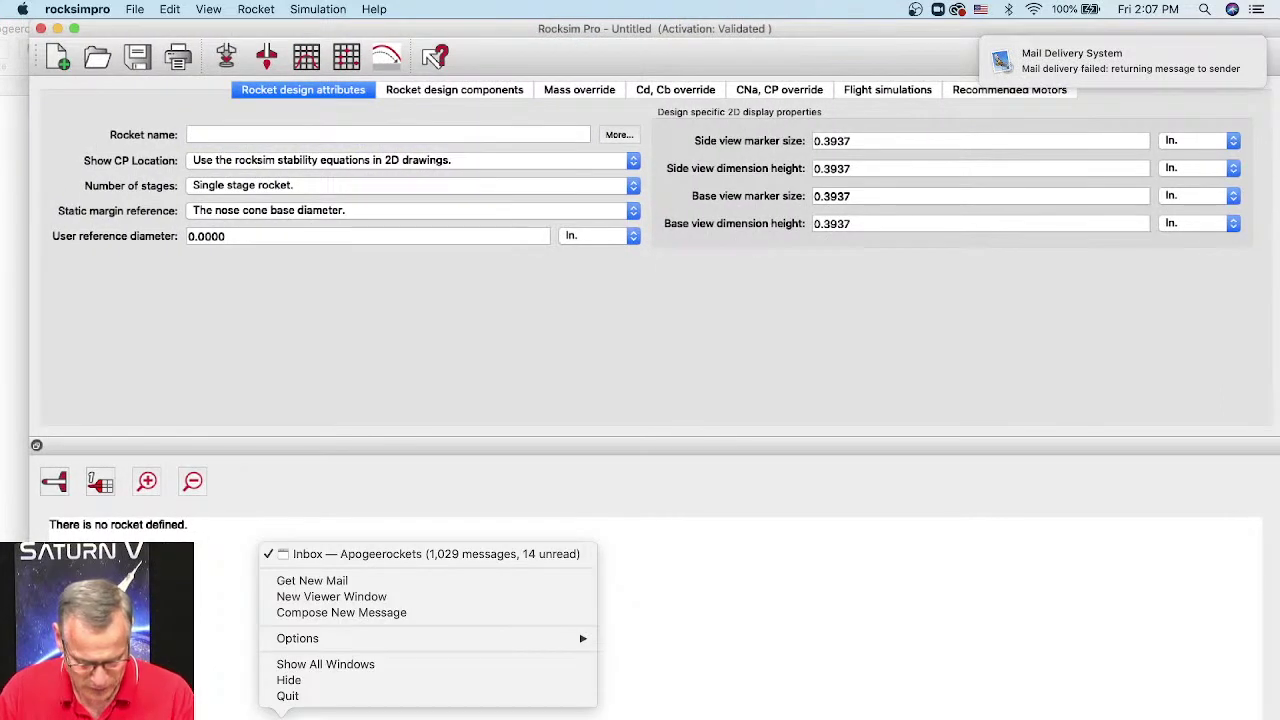
pyautogui.click(298, 705)
pyautogui.moveTo(1105, 80)
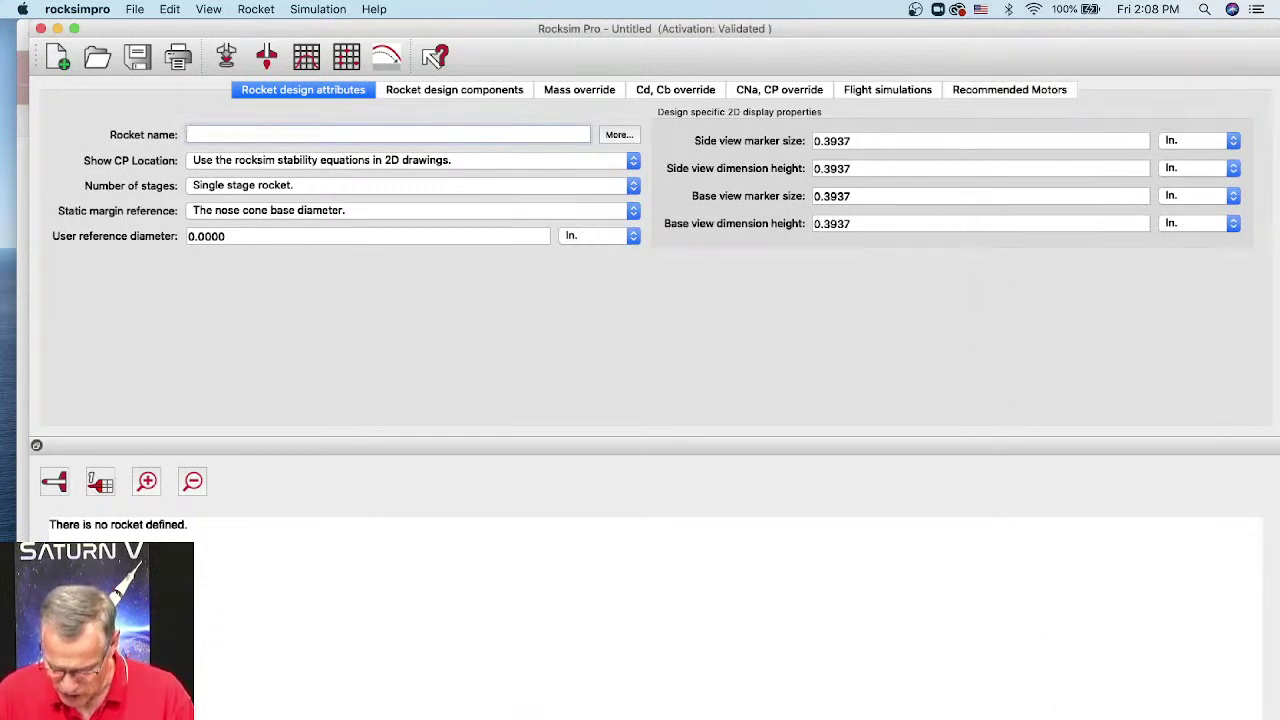
pyautogui.moveTo(1055, 719); pyautogui.dragTo(797, 613)
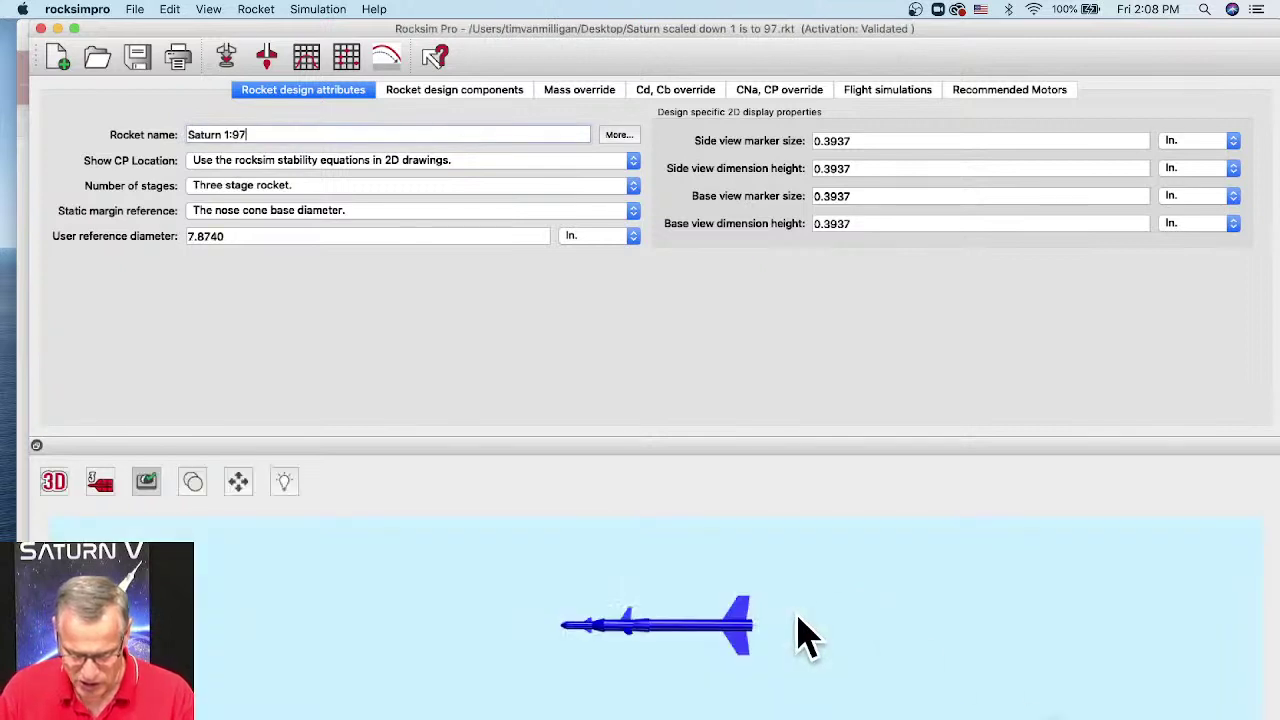
# Step: Examine the full three-stage rocket in the 3D view from the side and from its rear end
pyautogui.scroll(5, 689, 629)
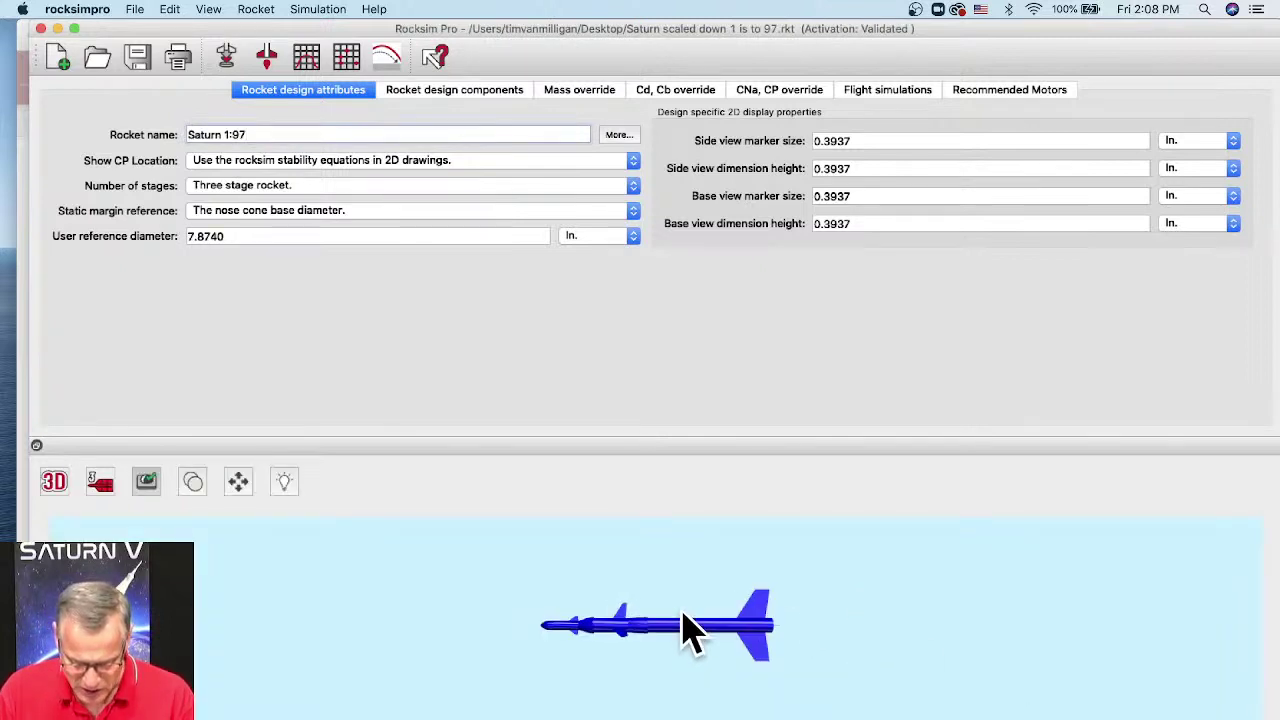
pyautogui.scroll(3, 687, 629)
pyautogui.scroll(5, 709, 645)
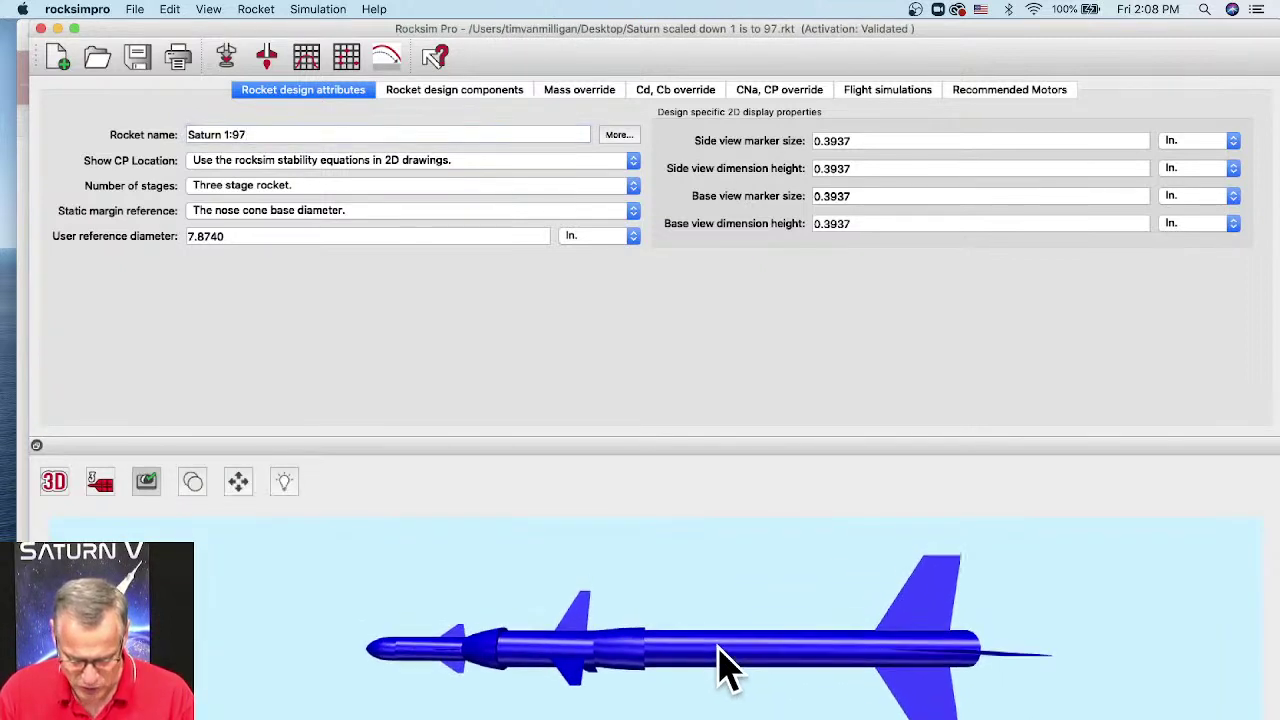
pyautogui.scroll(-4, 707, 640)
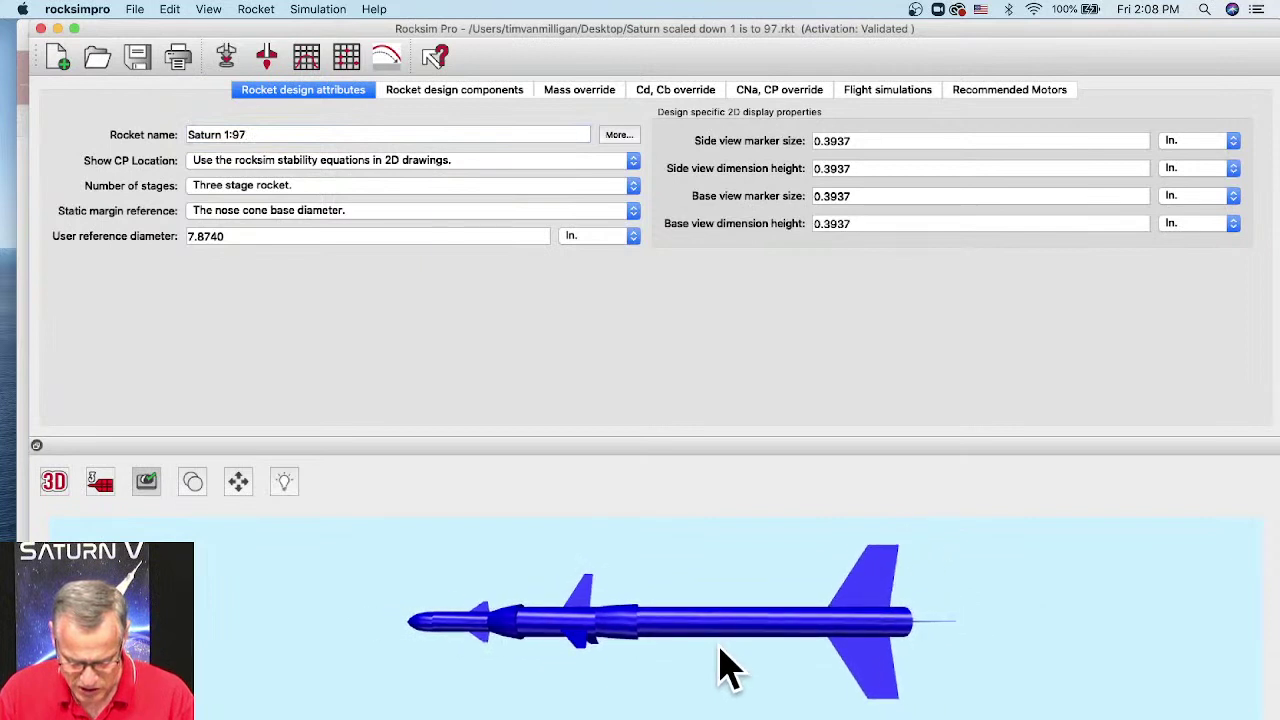
pyautogui.moveTo(735, 665); pyautogui.dragTo(481, 492)
pyautogui.scroll(5, 745, 630)
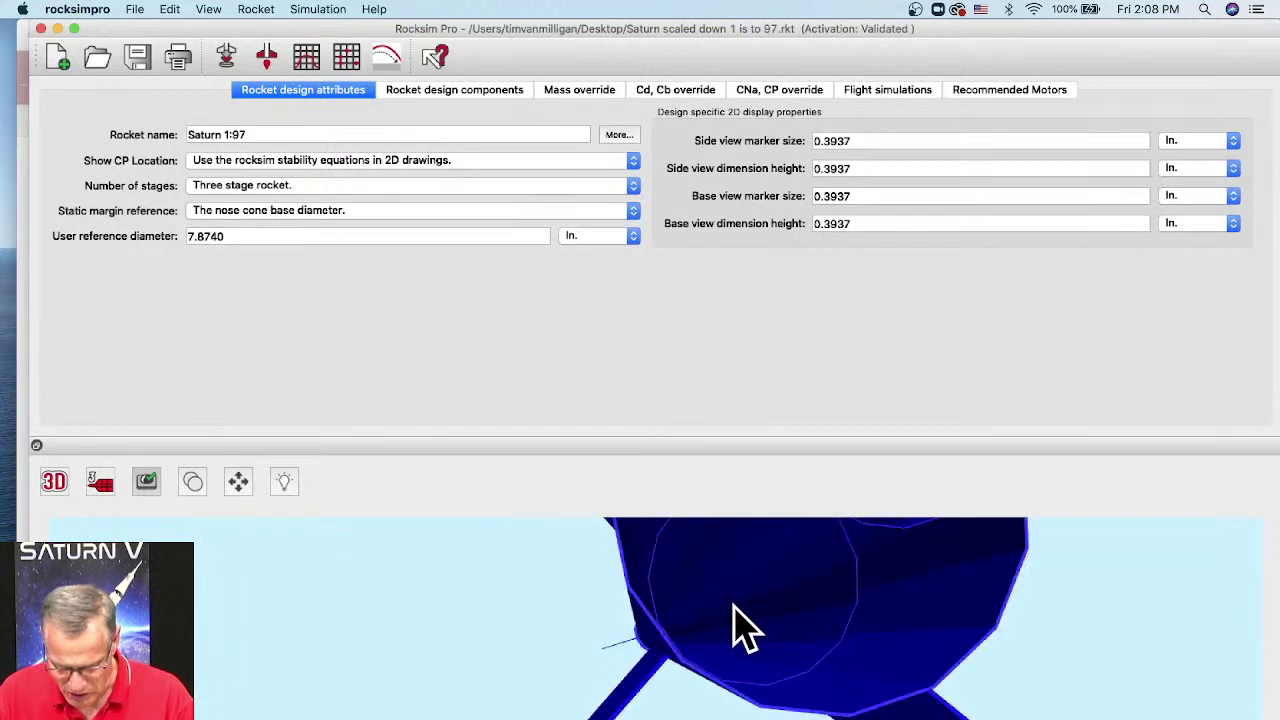
pyautogui.scroll(-3, 745, 630)
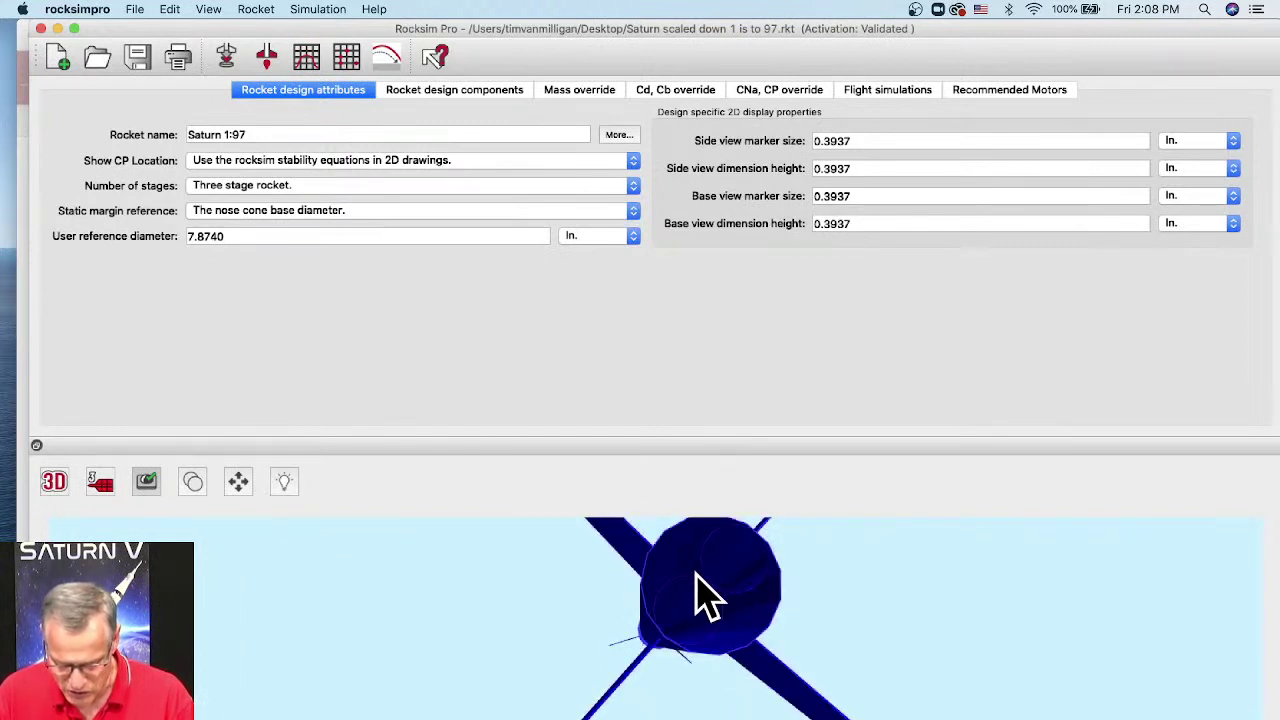
pyautogui.moveTo(722, 630); pyautogui.dragTo(1043, 638)
pyautogui.moveTo(777, 646); pyautogui.dragTo(808, 620)
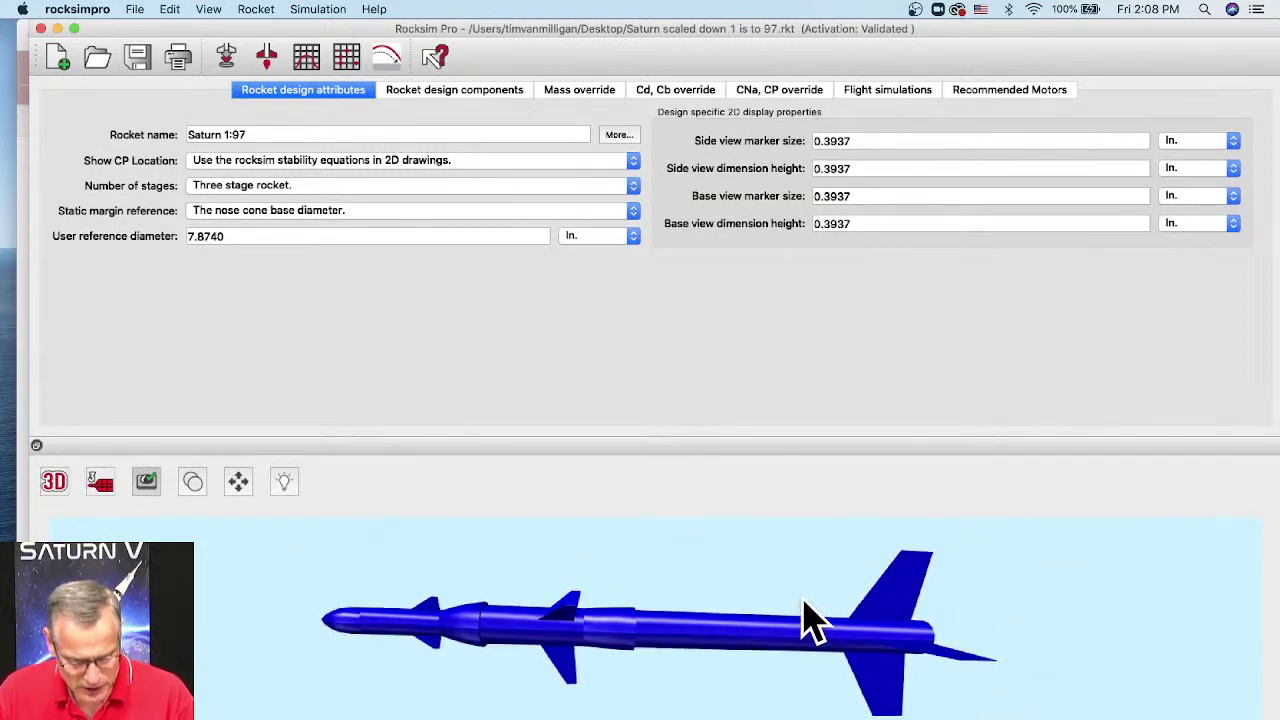
# Step: Reduce the 3D display to the upper two stages, and finally to the sustainer alone
pyautogui.click(102, 484)
pyautogui.click(101, 461)
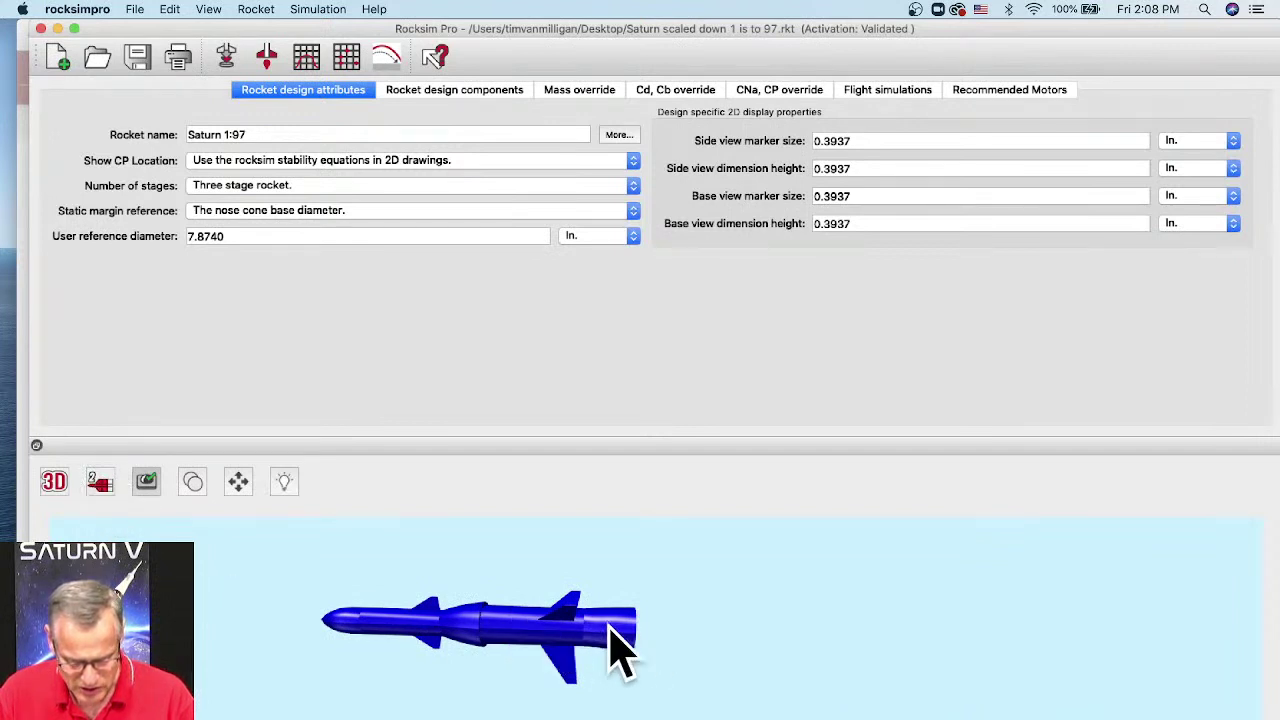
pyautogui.click(96, 478)
pyautogui.click(97, 459)
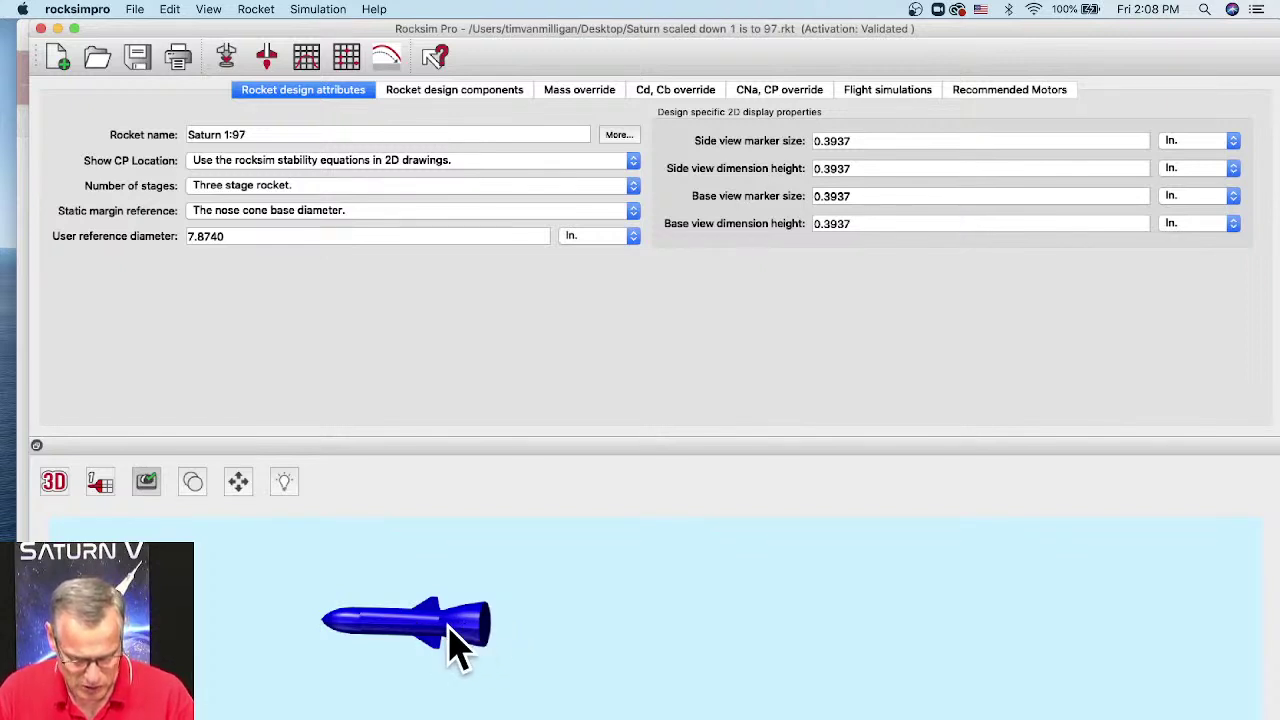
# Step: Change the rocket display from 3D to the 2D side view and show all three stages
pyautogui.click(56, 484)
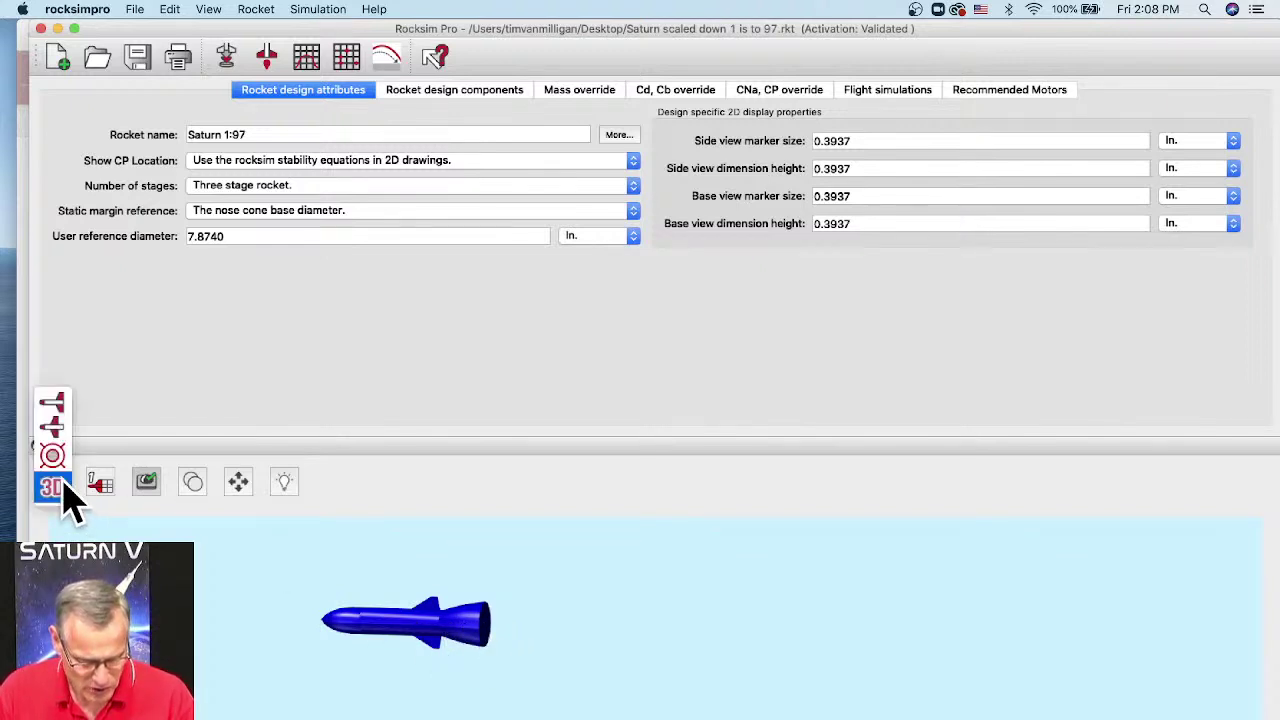
pyautogui.click(56, 430)
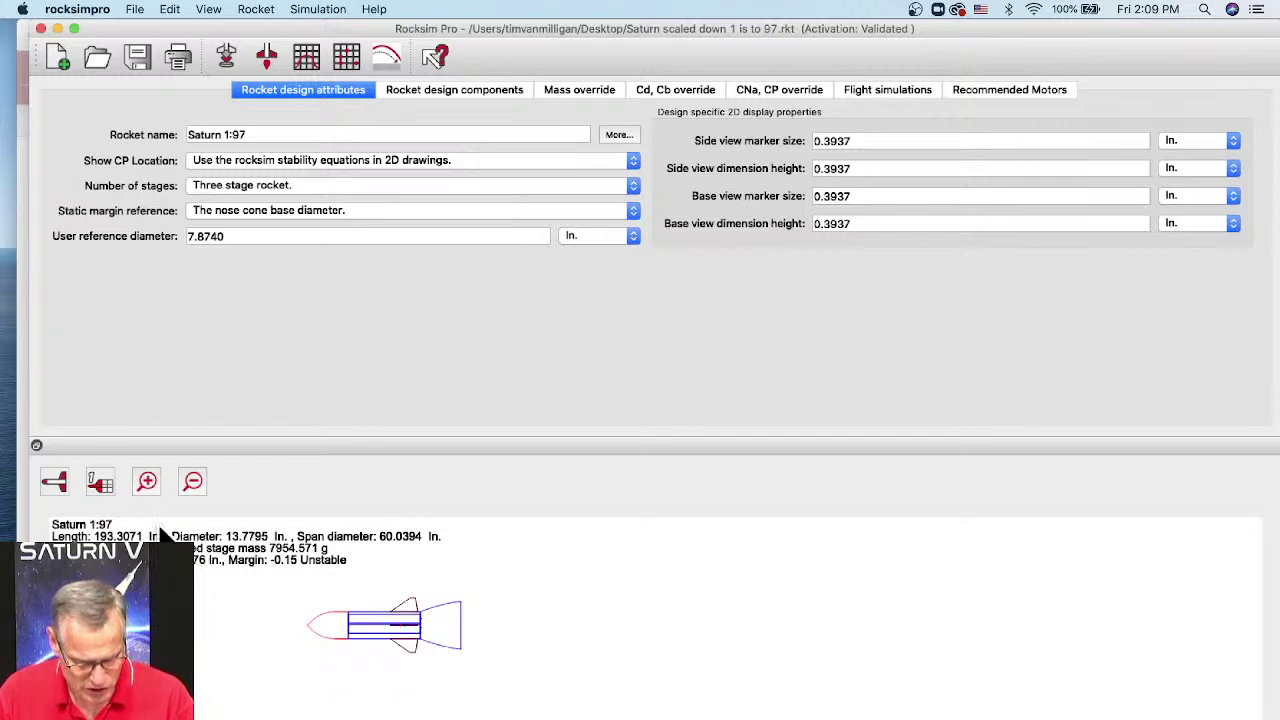
pyautogui.click(100, 484)
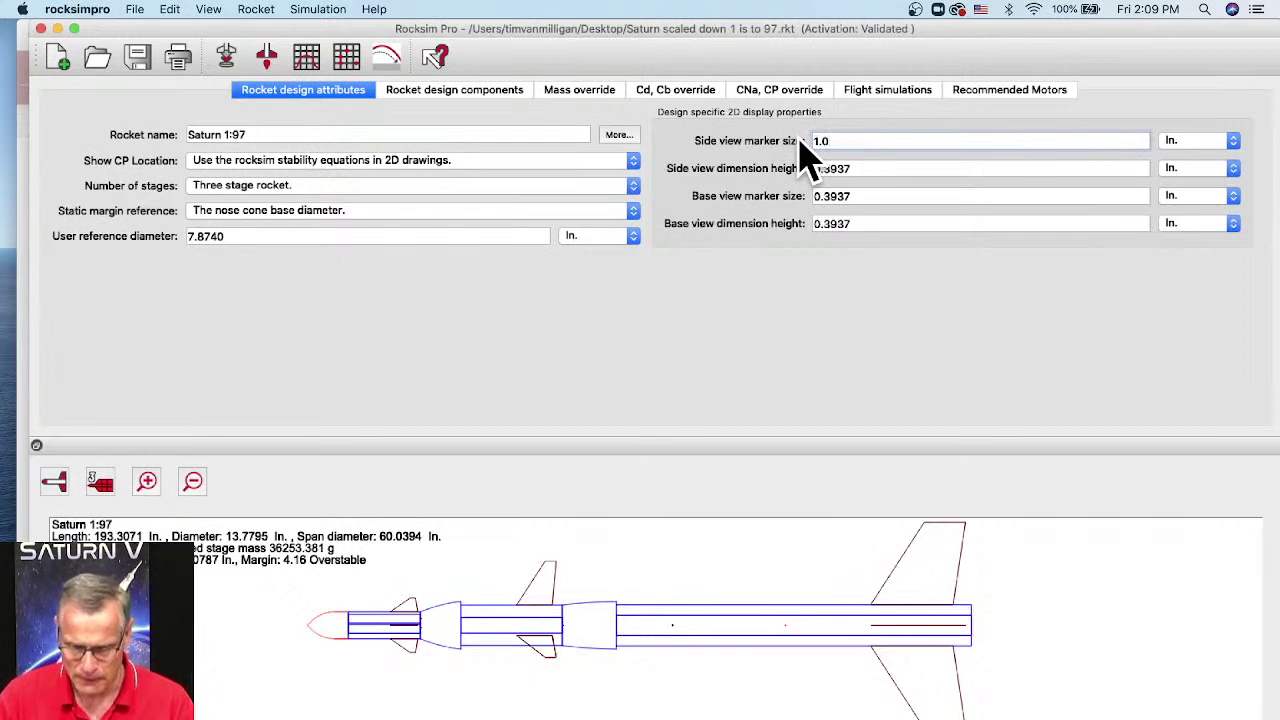
# Step: Set the side view marker size to 3 in. so the CG and CP markers are drawn larger
pyautogui.press('Tab')
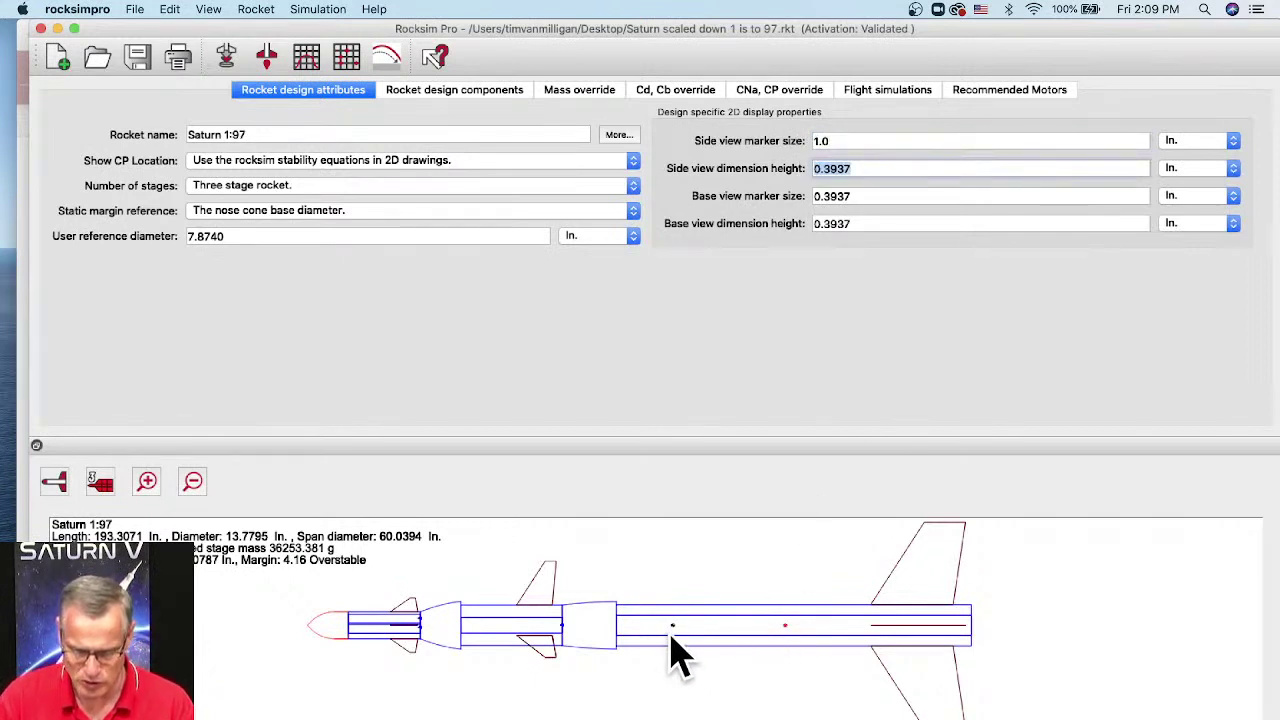
pyautogui.click(818, 140)
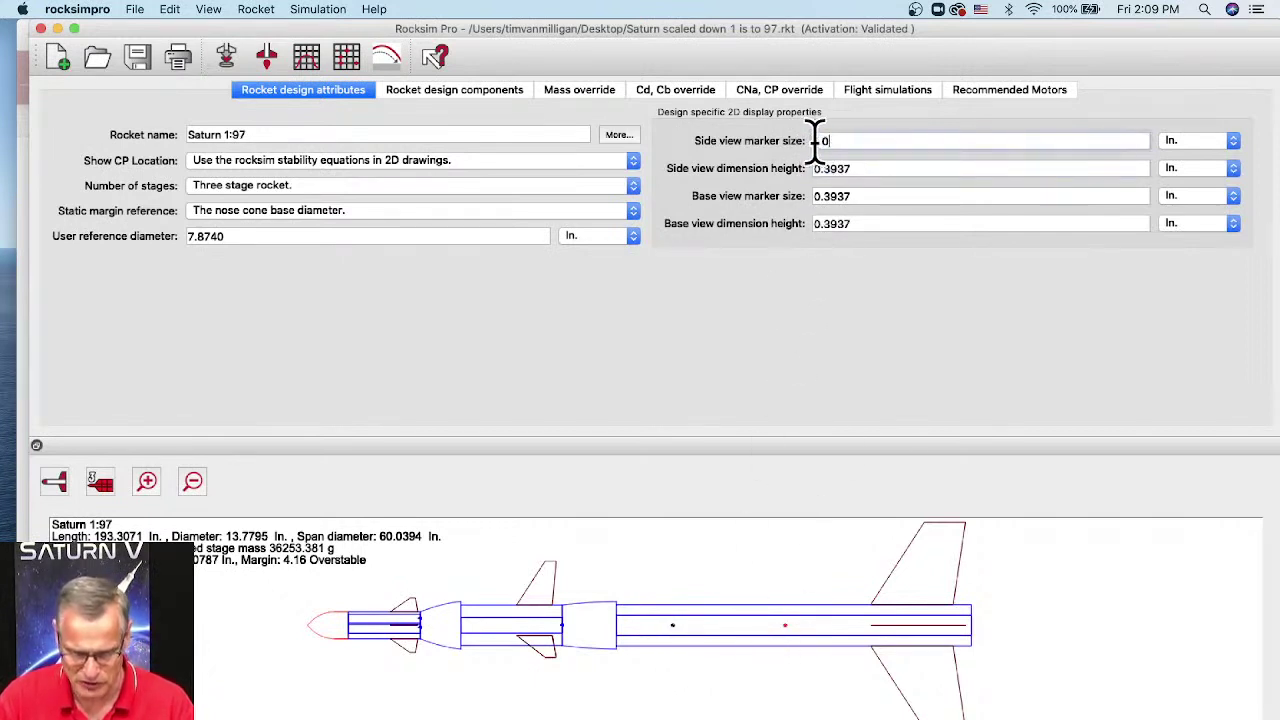
pyautogui.write('3')
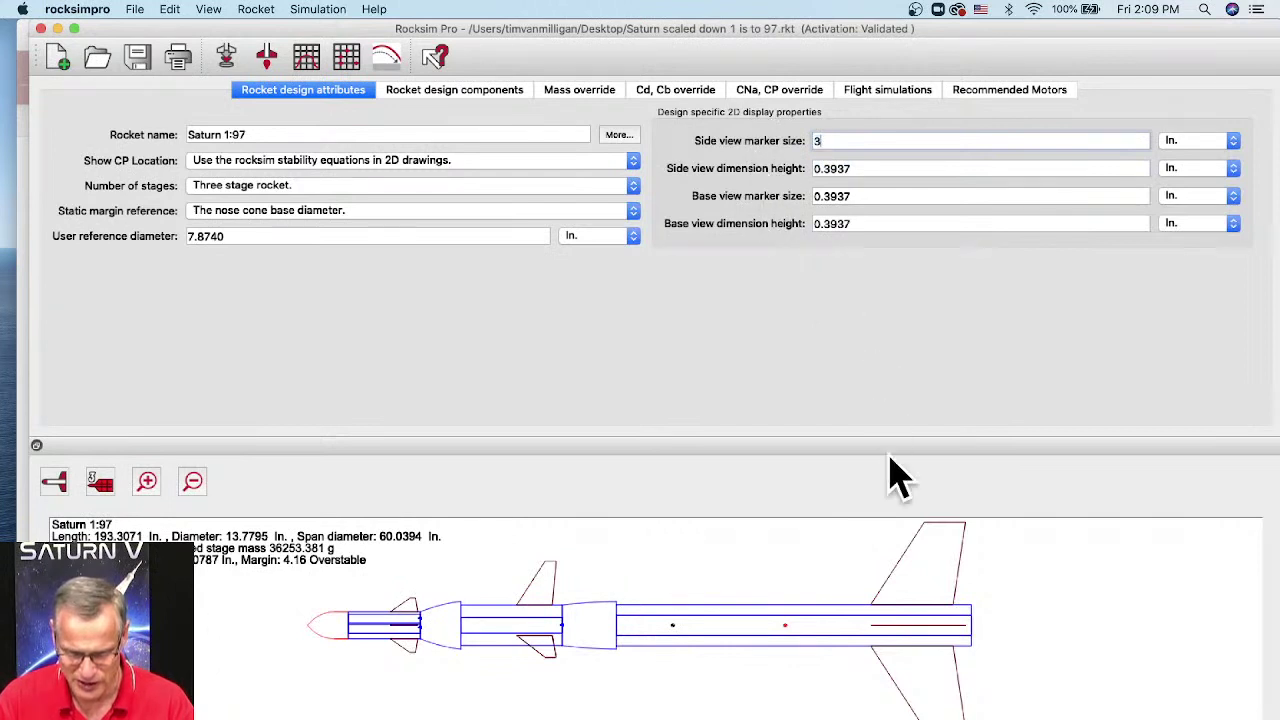
pyautogui.press('Tab')
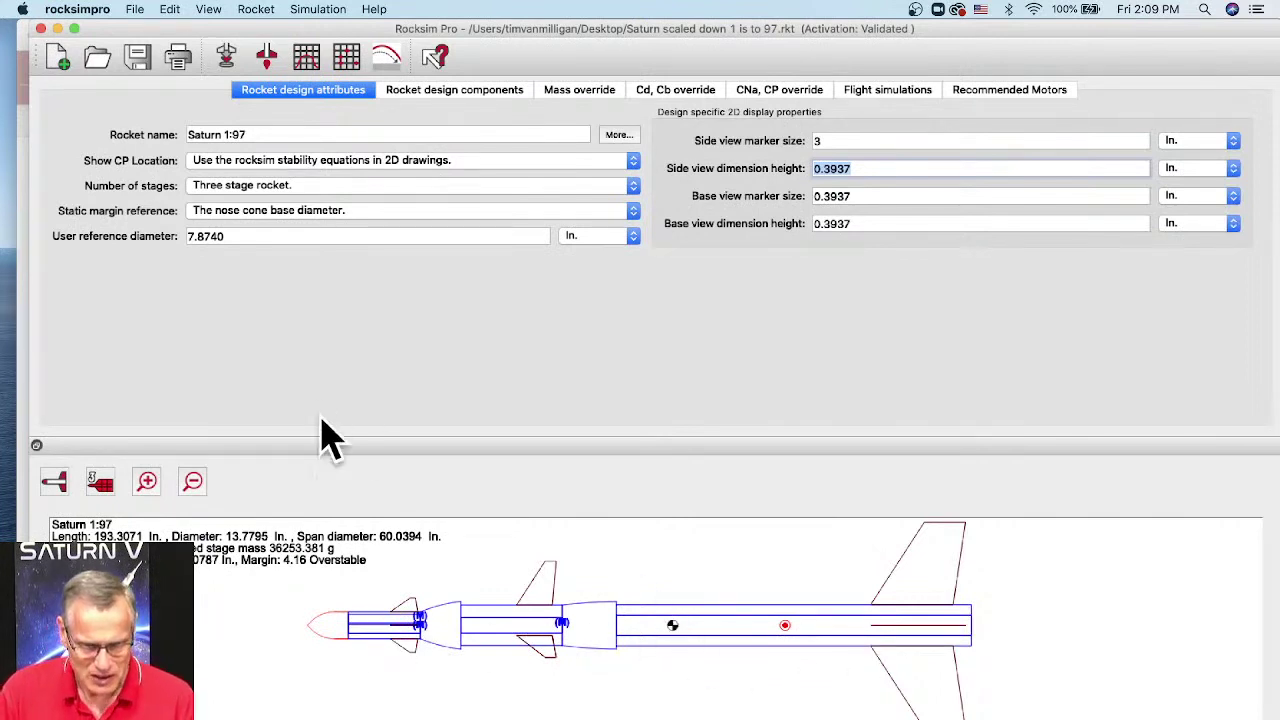
# Step: Review the rocket's component tree and expand cluster motor tube 1 in Booster 2's body tube
pyautogui.click(425, 95)
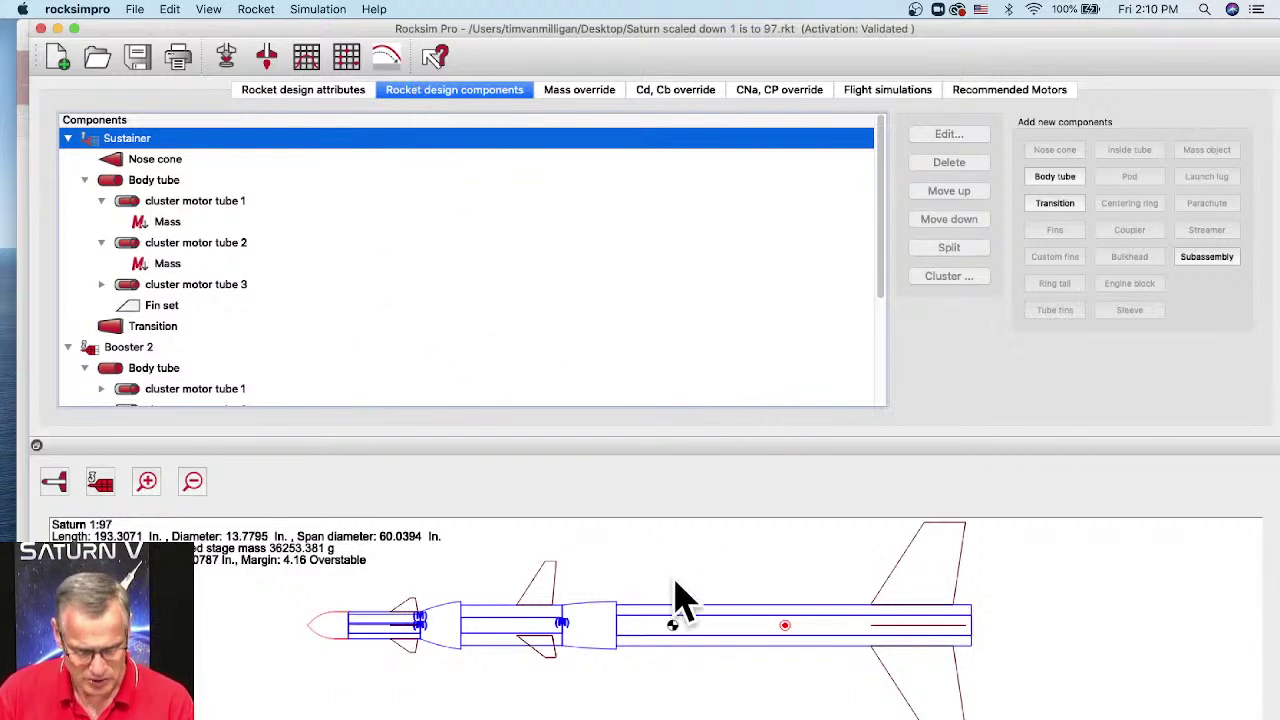
pyautogui.scroll(-5, 240, 340)
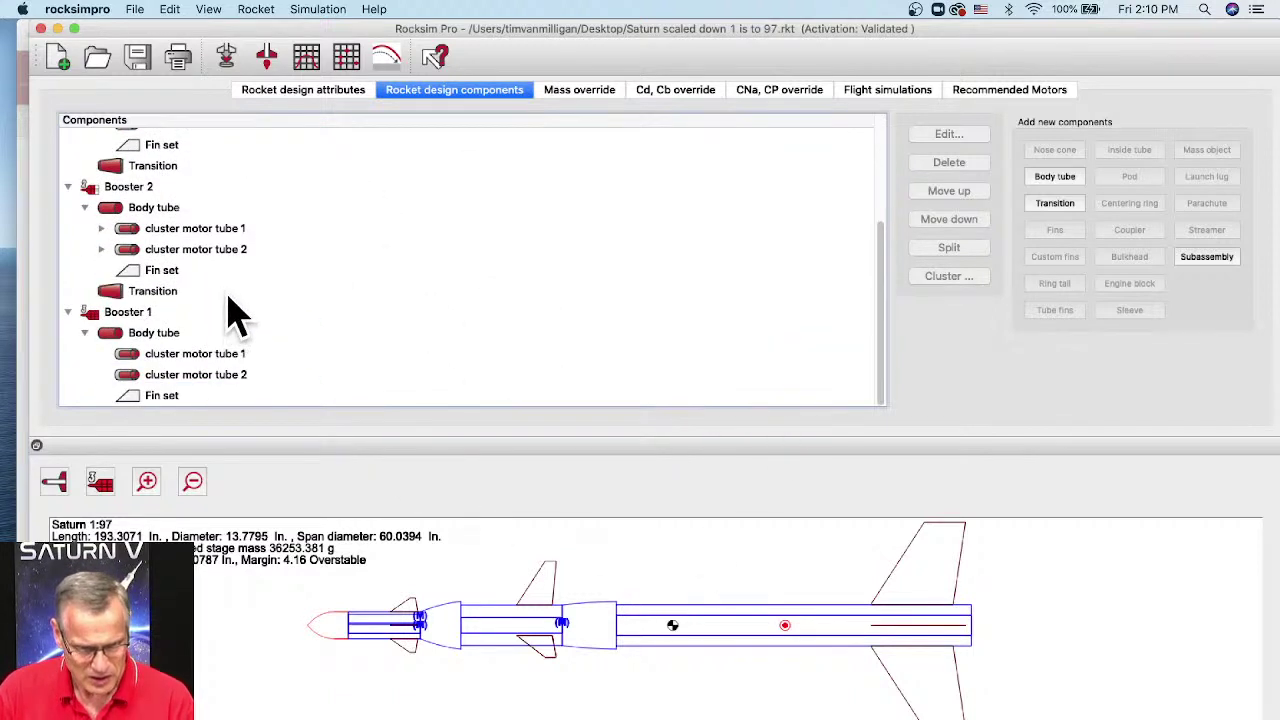
pyautogui.click(512, 628)
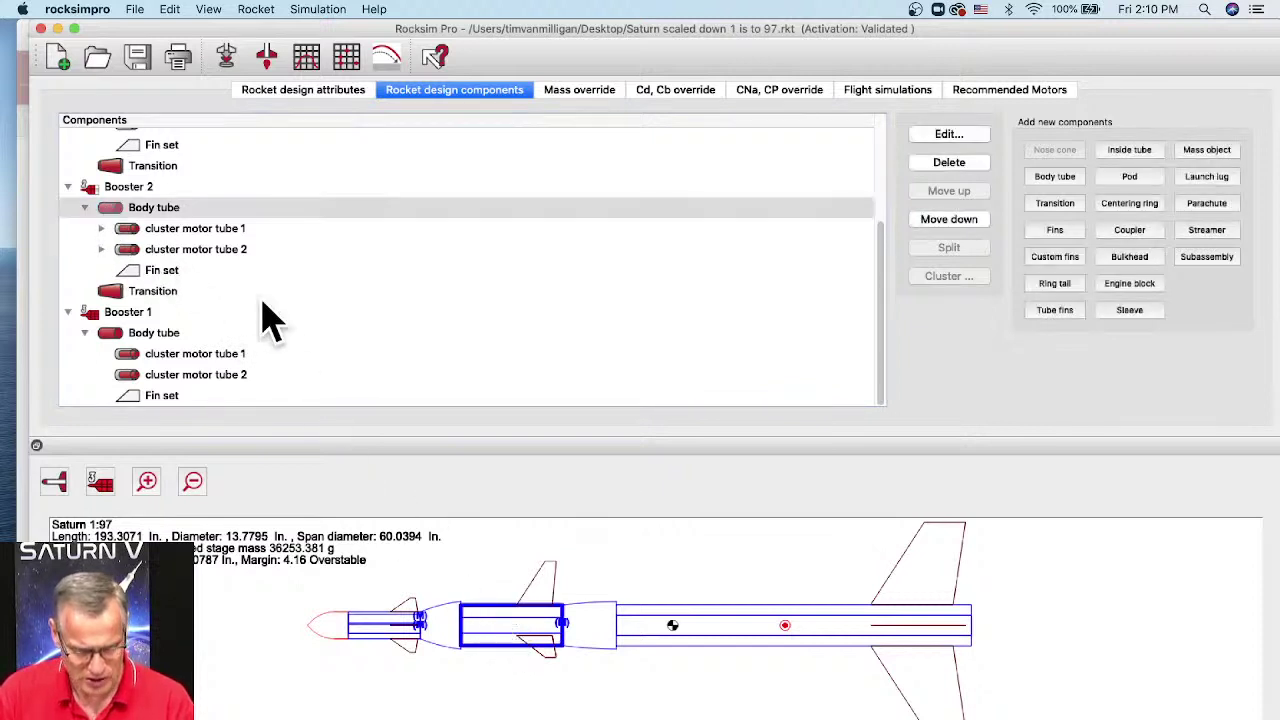
pyautogui.click(186, 249)
pyautogui.click(183, 230)
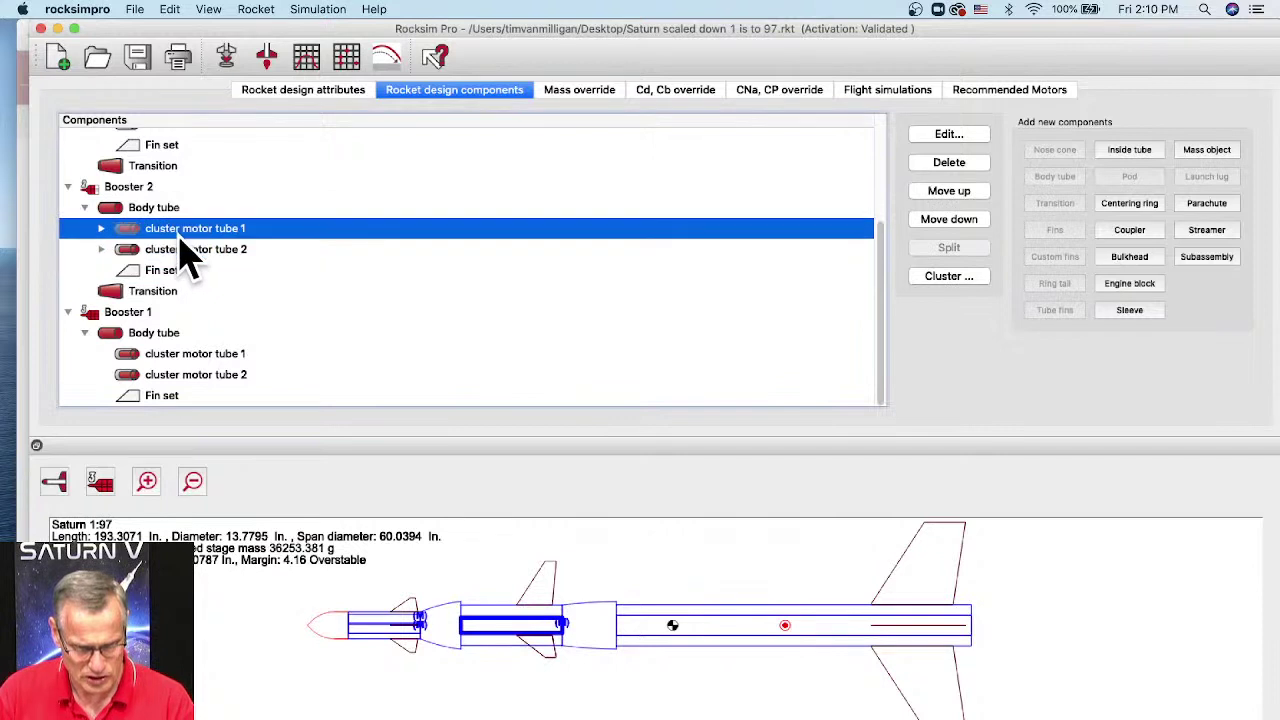
pyautogui.click(100, 229)
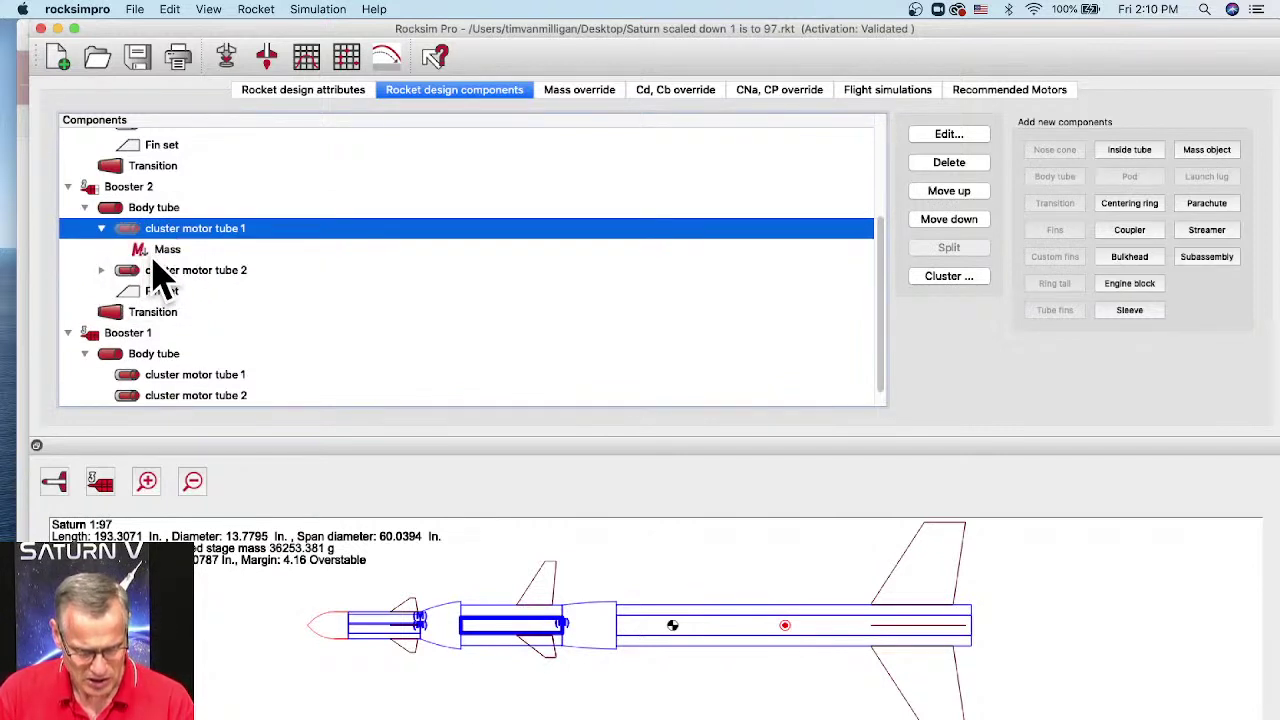
# Step: Collapse Booster 2's cluster motor tube 1, and highlight Booster 2's transition and the sustainer's cluster motor tubes 1 and 2 in the drawing
pyautogui.click(102, 230)
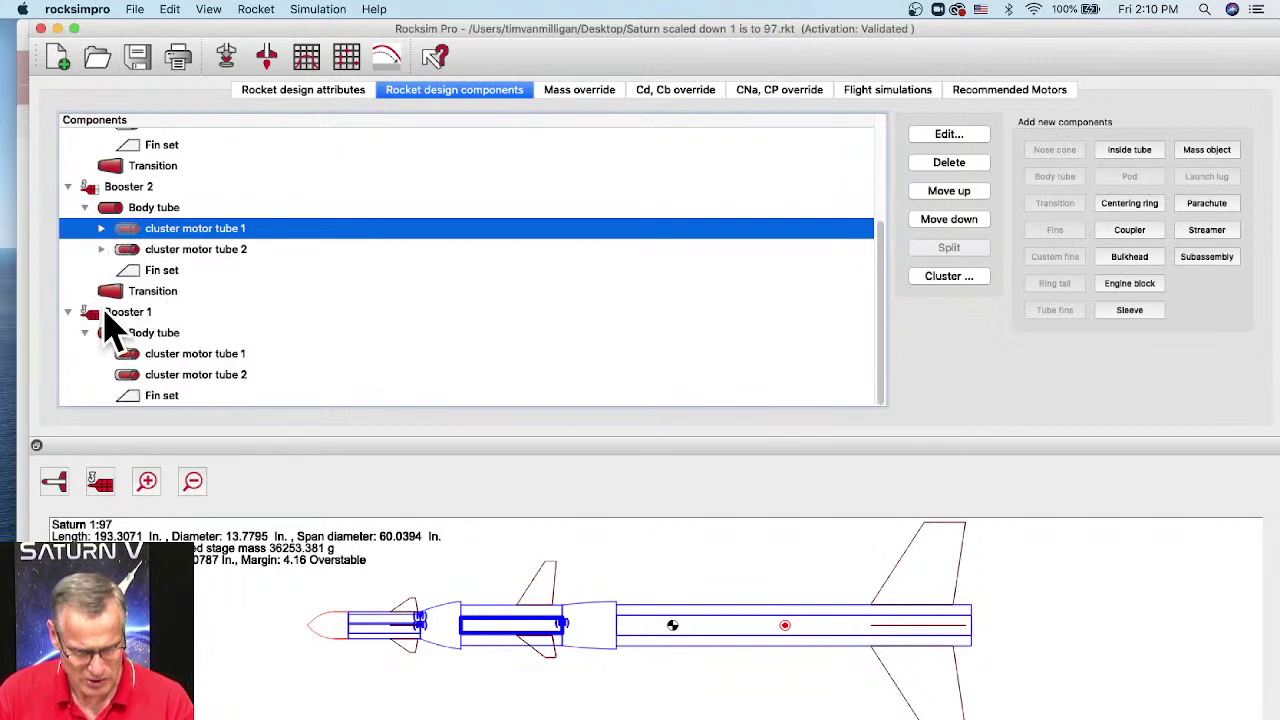
pyautogui.click(145, 293)
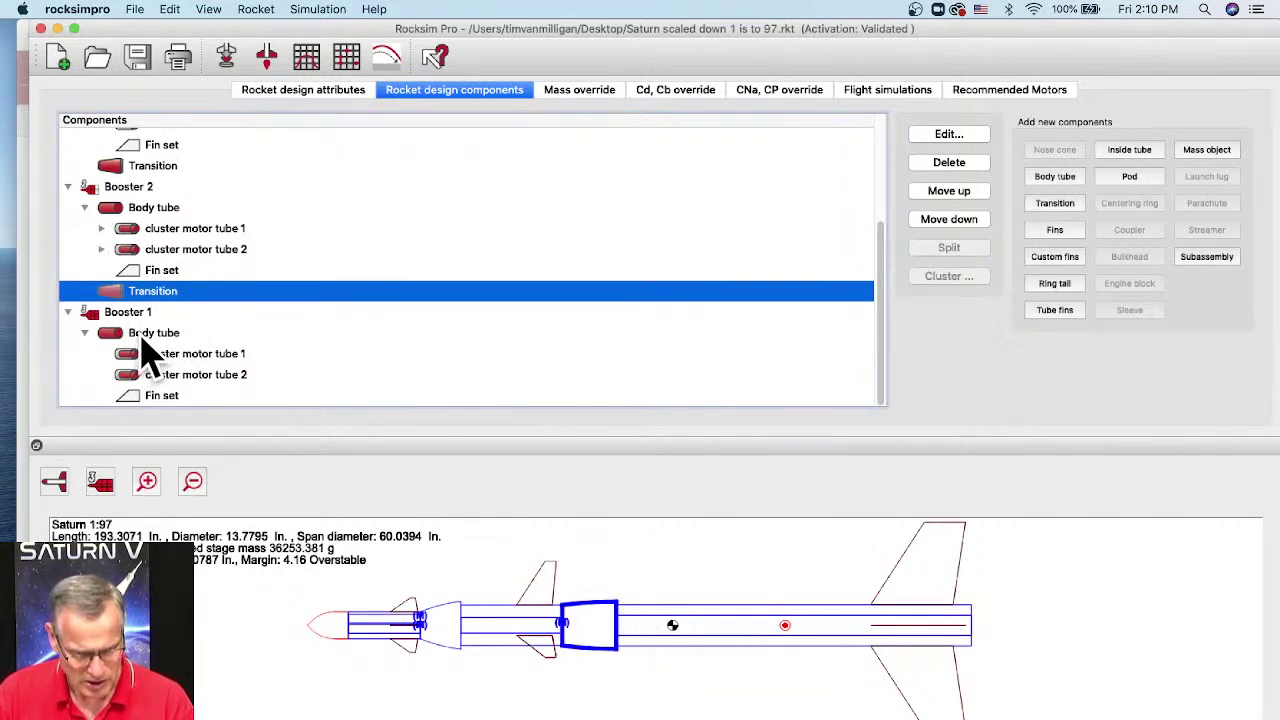
pyautogui.scroll(3, 165, 290)
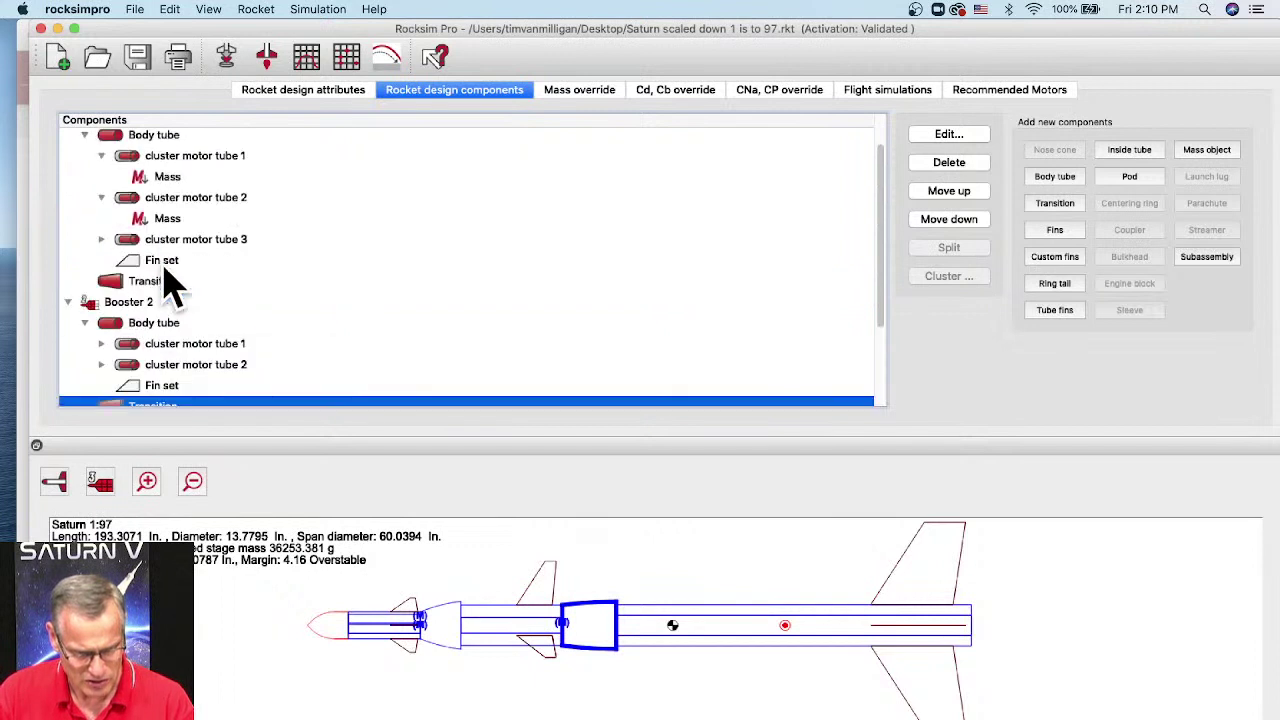
pyautogui.click(160, 197)
pyautogui.click(168, 158)
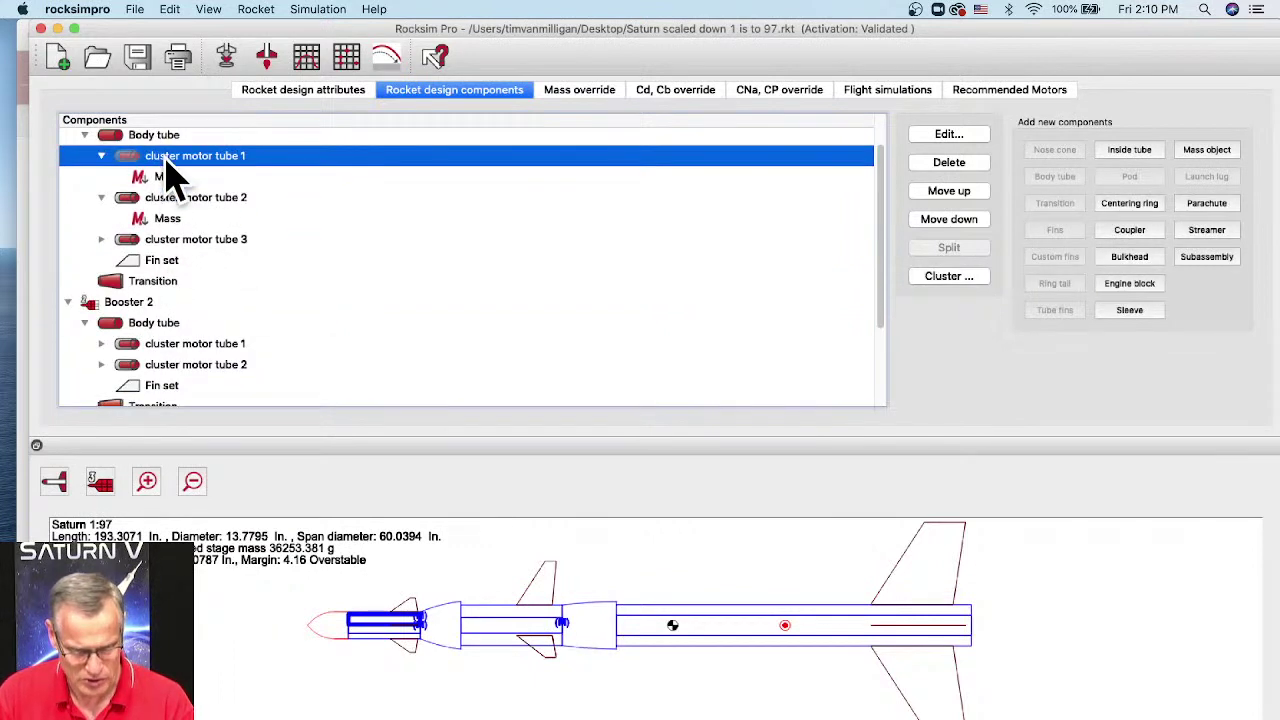
pyautogui.click(174, 200)
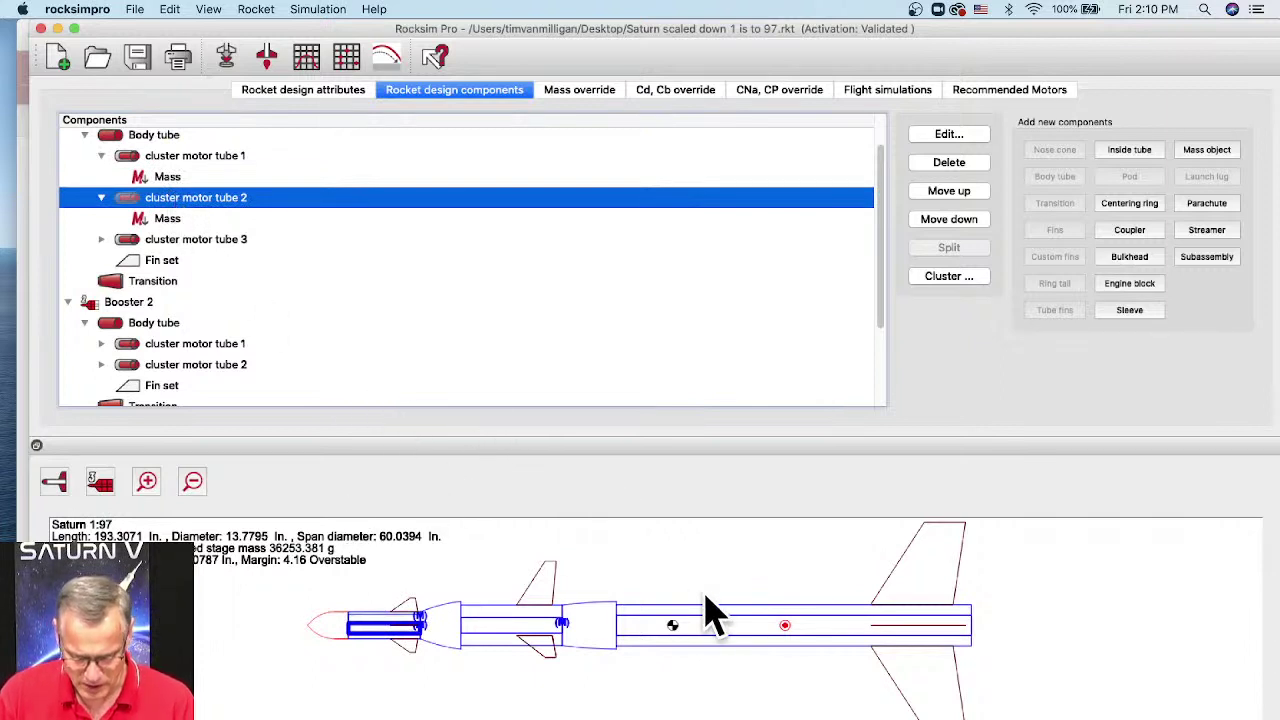
# Step: Inspect the motor tubes up close in the 2D top view, and return the display to the side view
pyautogui.click(68, 490)
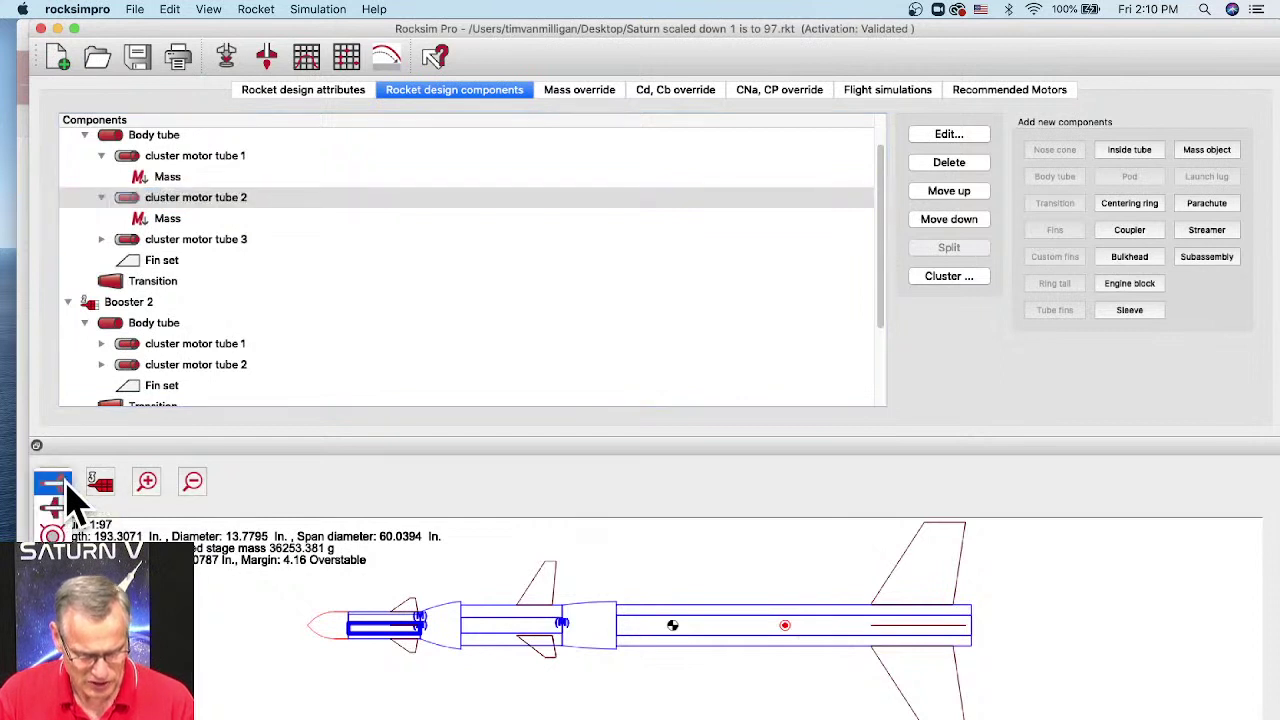
pyautogui.click(50, 508)
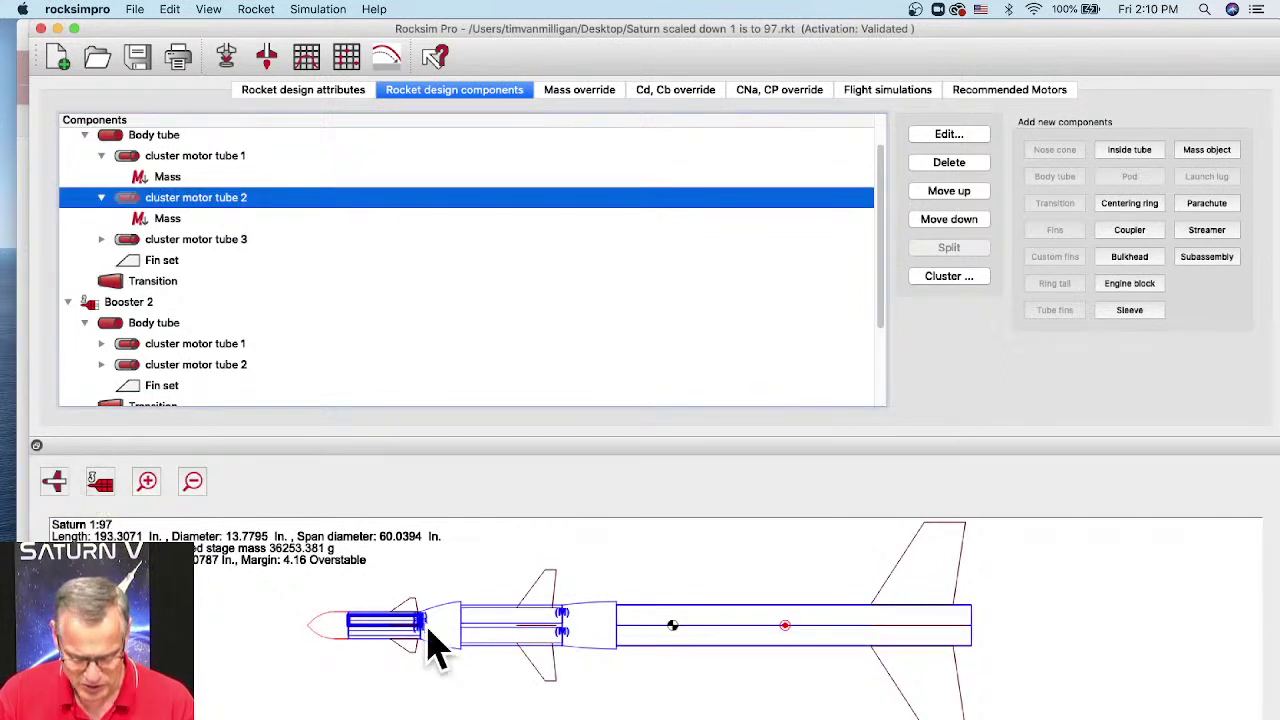
pyautogui.scroll(2, 829, 657)
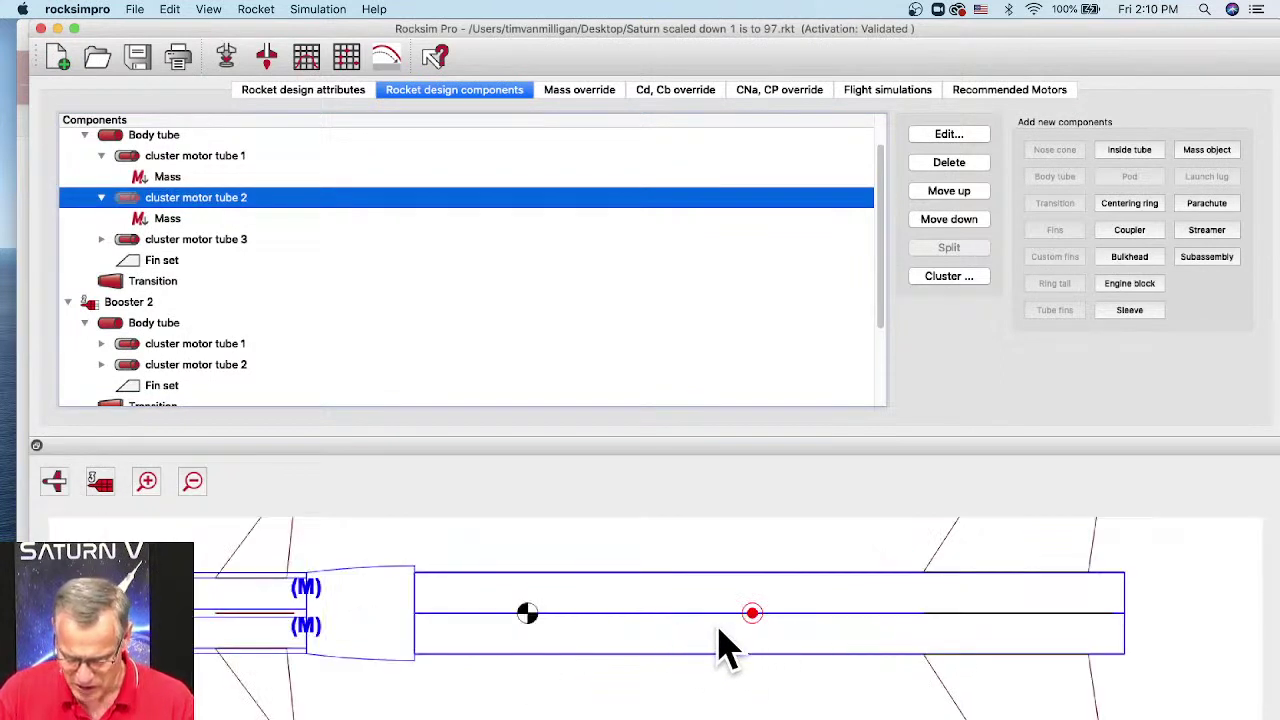
pyautogui.scroll(-2, 728, 648)
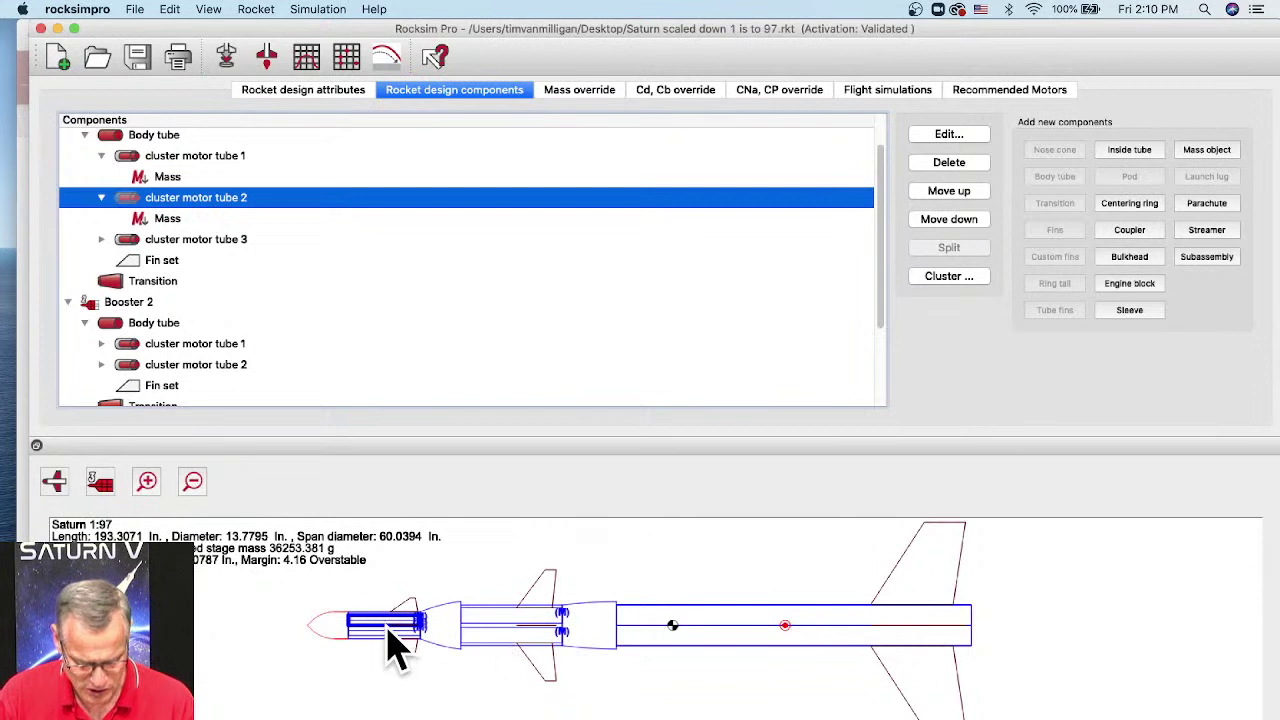
pyautogui.scroll(2, 376, 648)
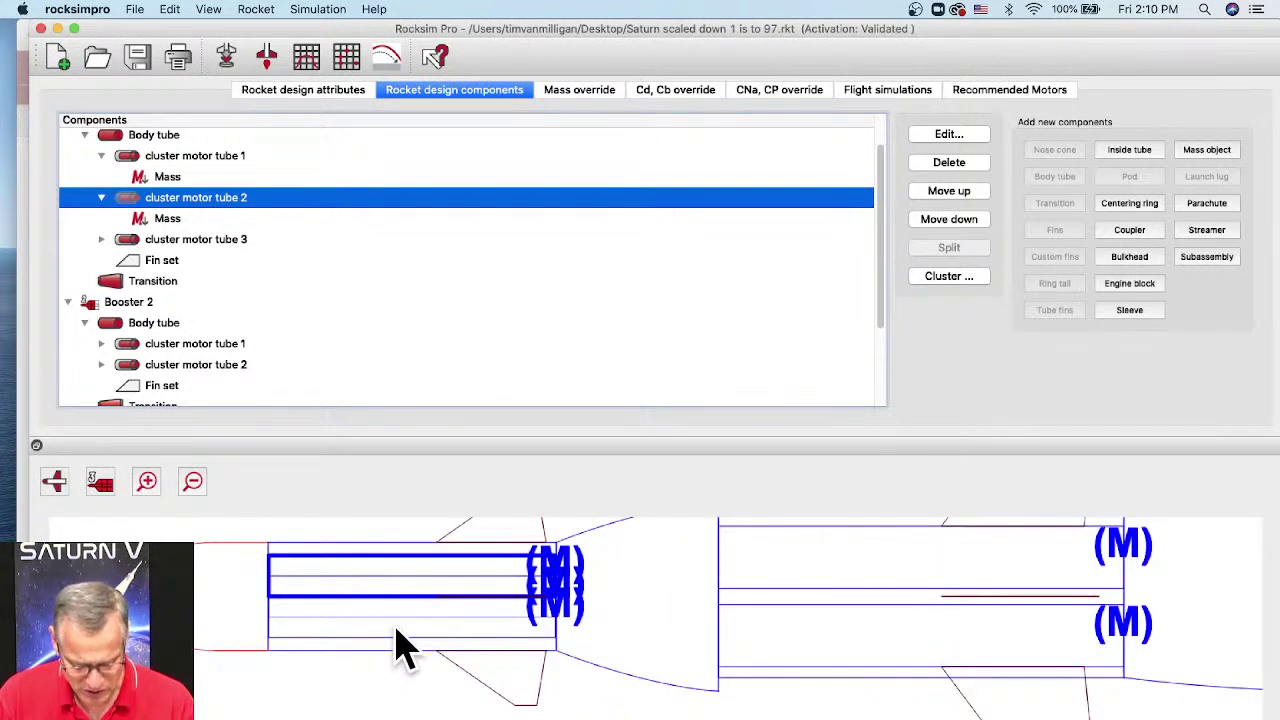
pyautogui.click(53, 486)
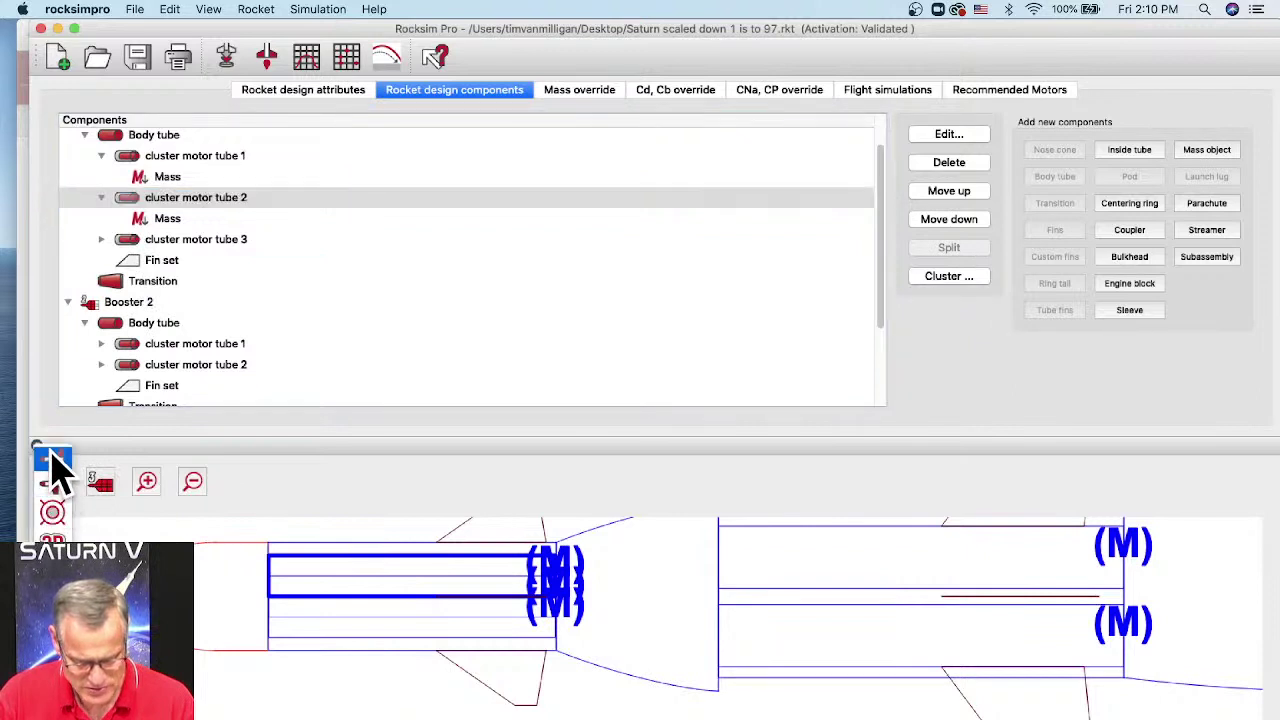
pyautogui.click(52, 458)
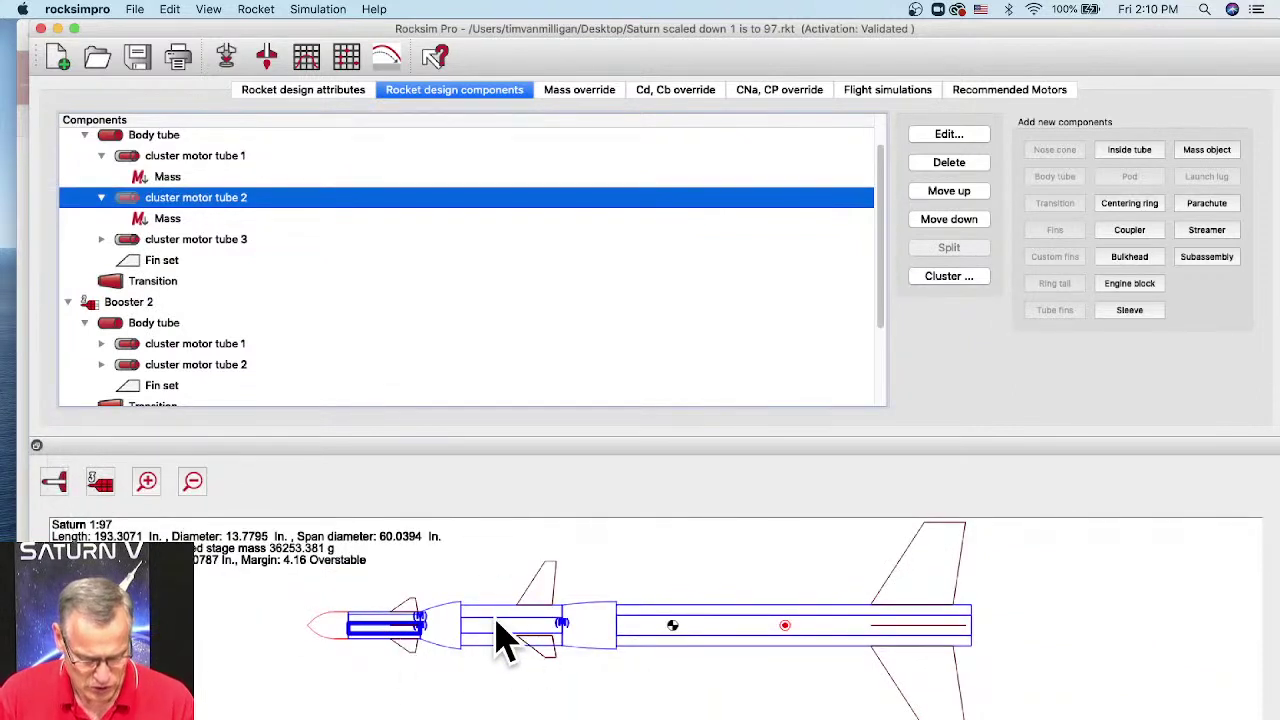
# Step: Show only the sustainer in the 3D view and rotate it to look along the rocket's axis
pyautogui.click(54, 487)
pyautogui.click(53, 561)
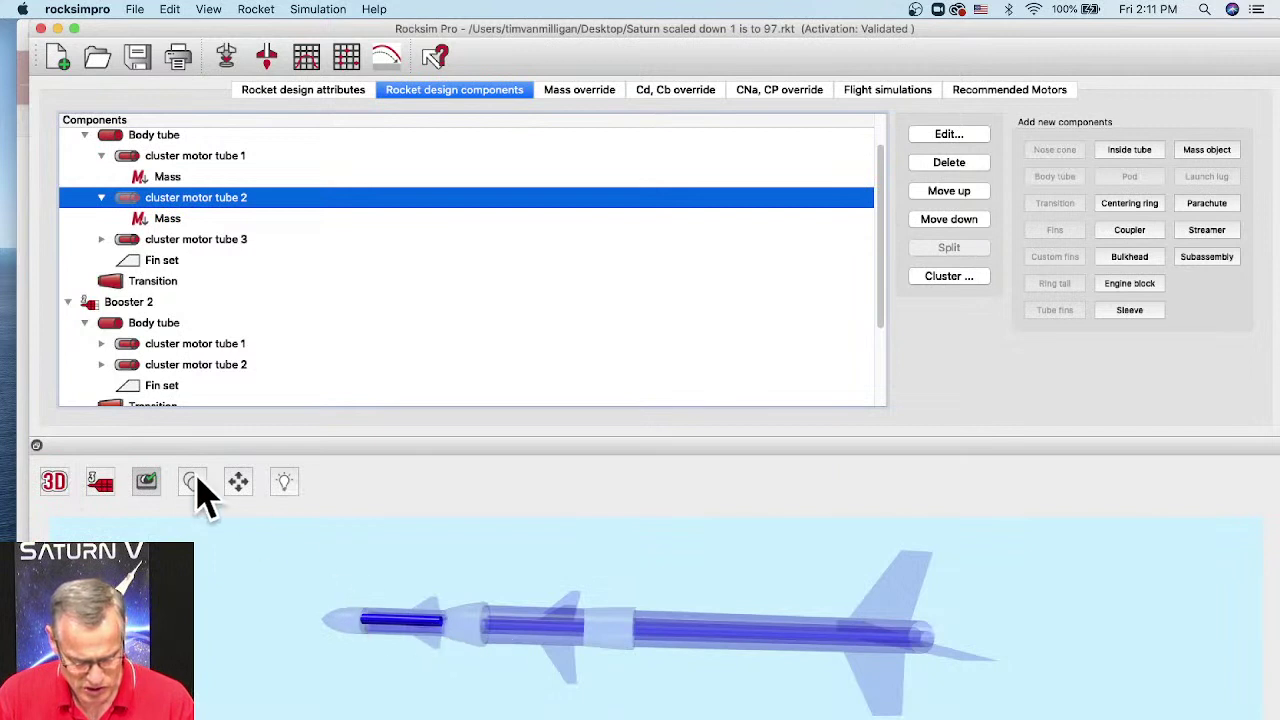
pyautogui.click(104, 482)
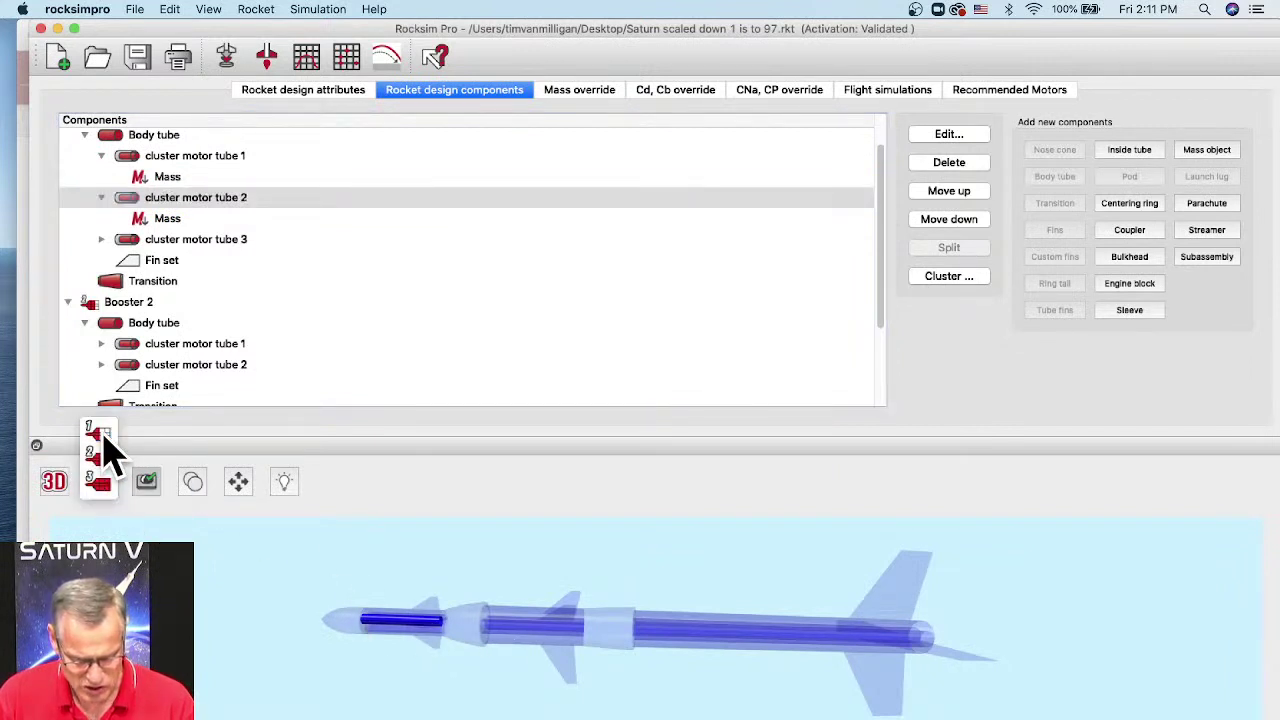
pyautogui.click(101, 454)
pyautogui.moveTo(520, 630); pyautogui.dragTo(748, 630)
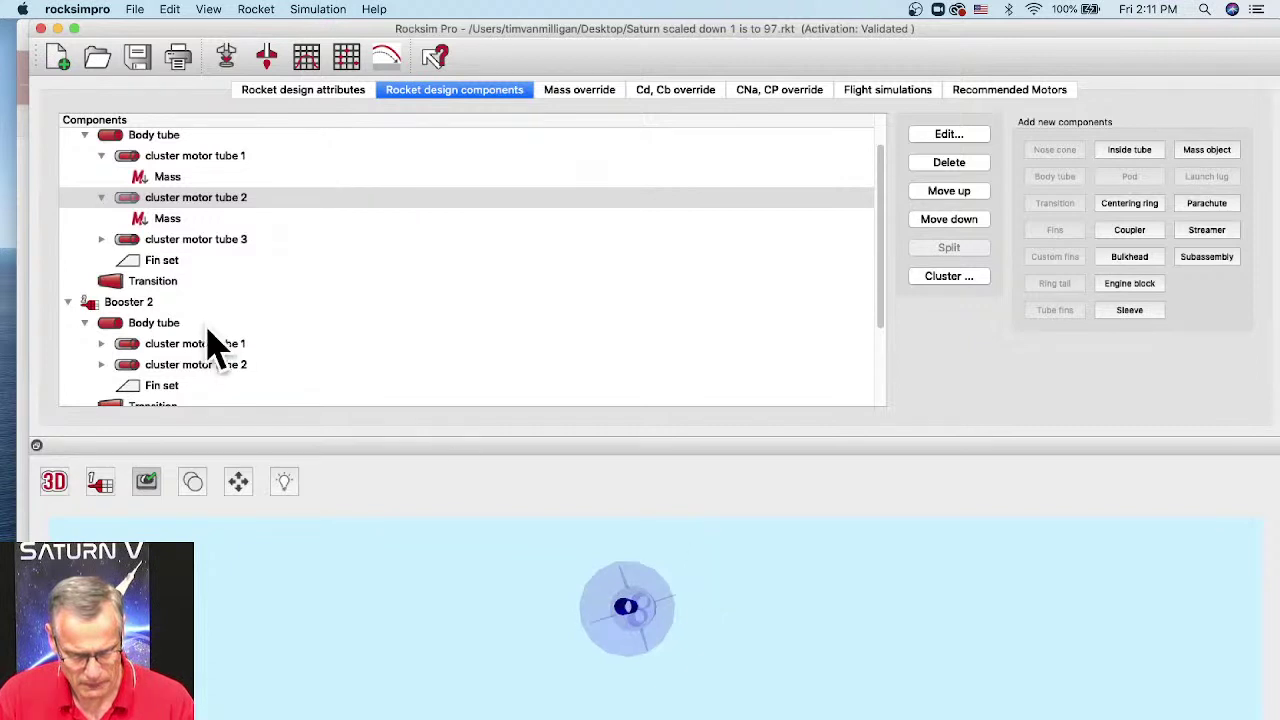
# Step: Highlight the sustainer's nose cone and cluster motor tube 1, rotating the 3D model to examine the tube cluster end-on
pyautogui.scroll(2, 280, 330)
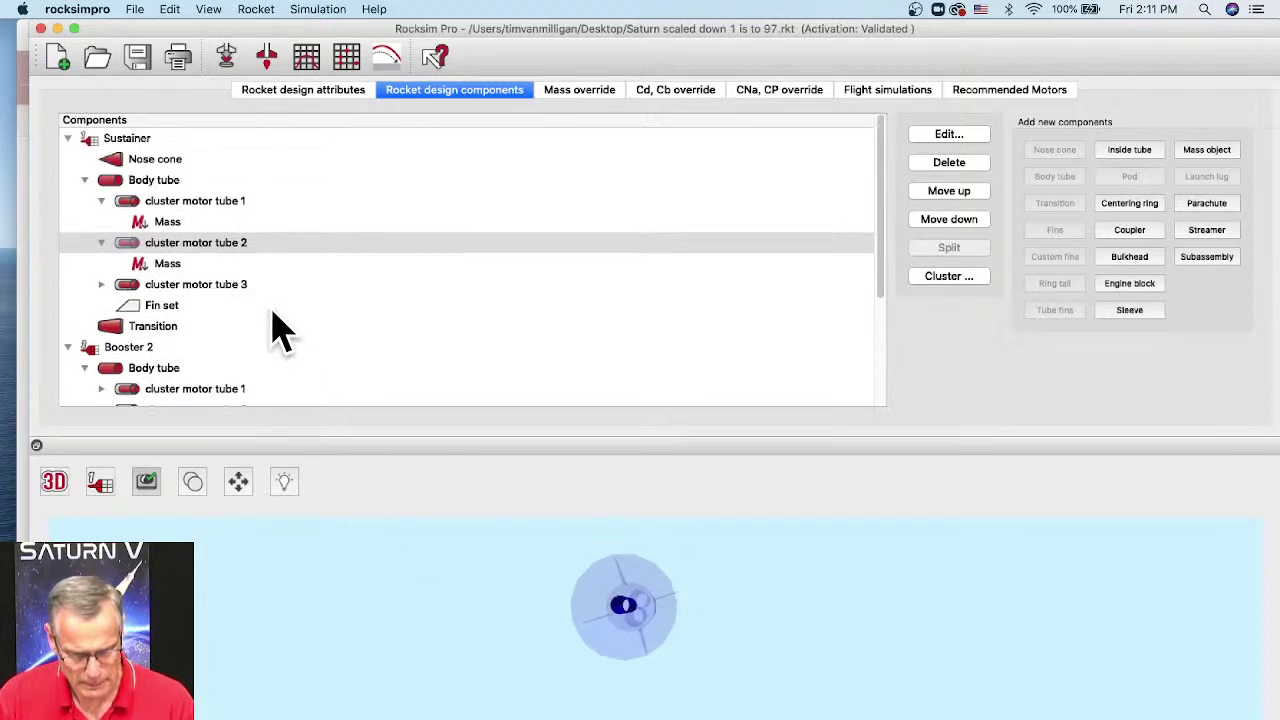
pyautogui.click(133, 160)
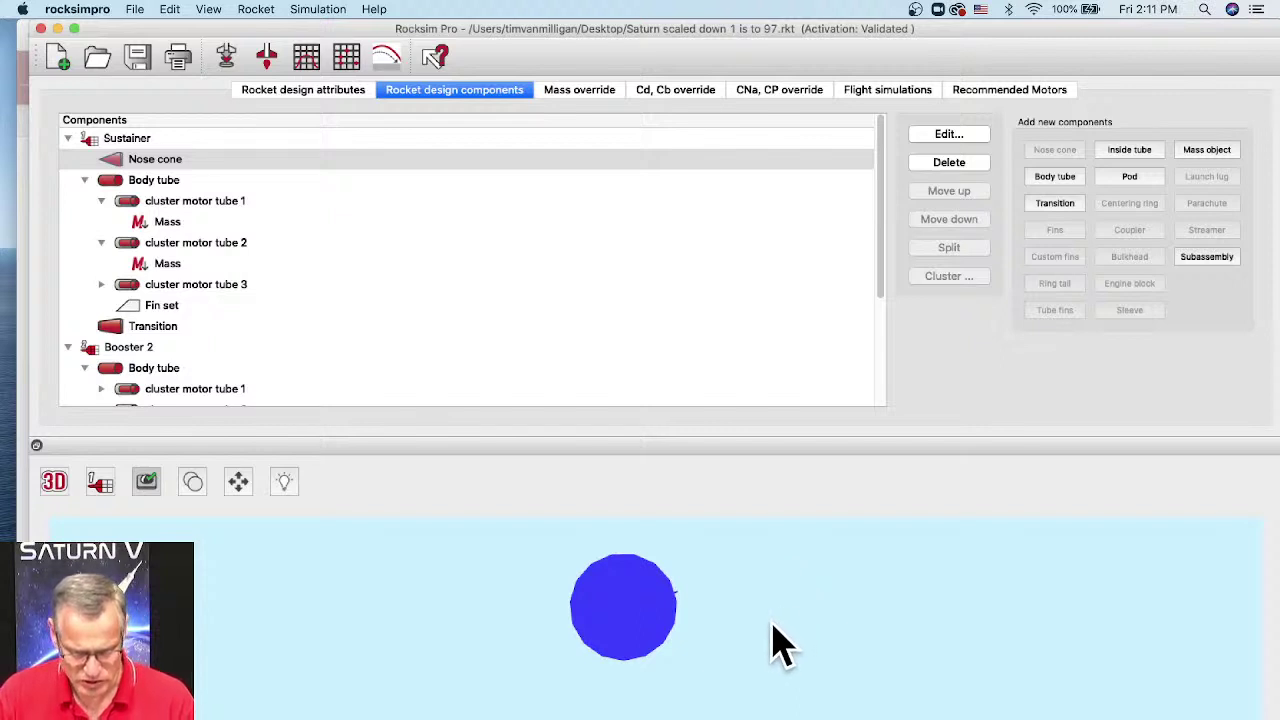
pyautogui.moveTo(703, 640); pyautogui.dragTo(277, 603)
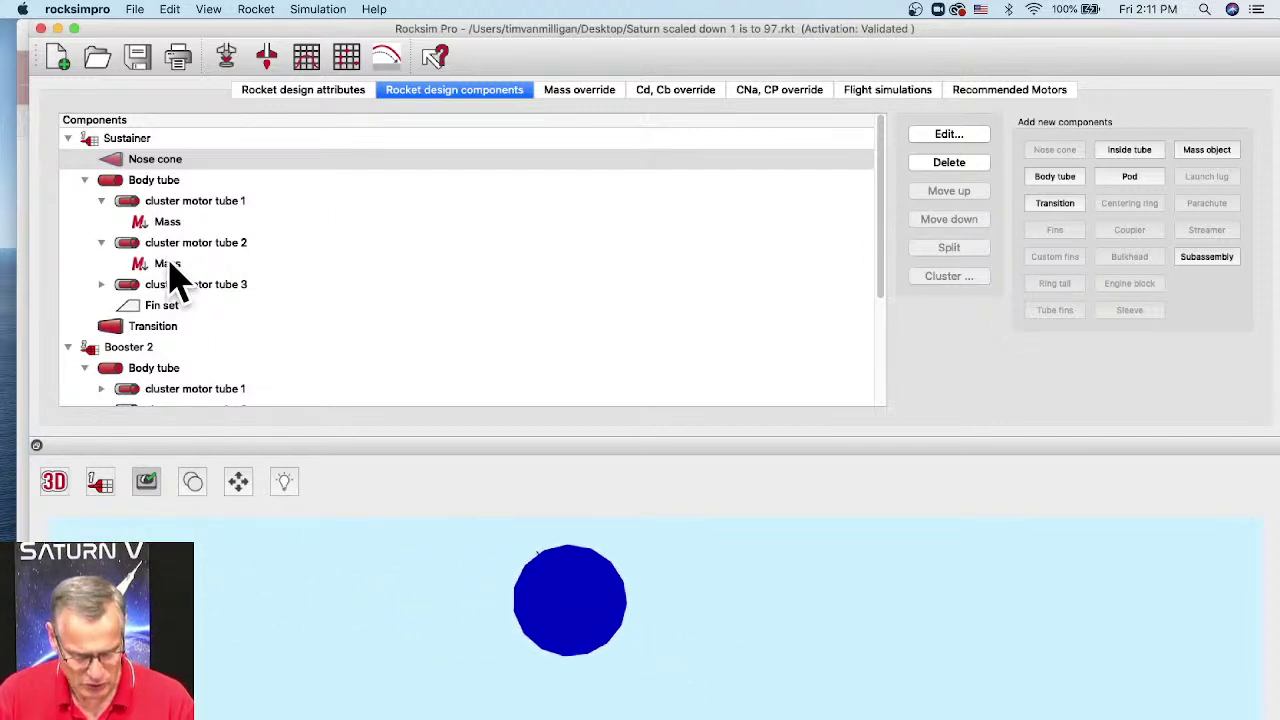
pyautogui.click(140, 203)
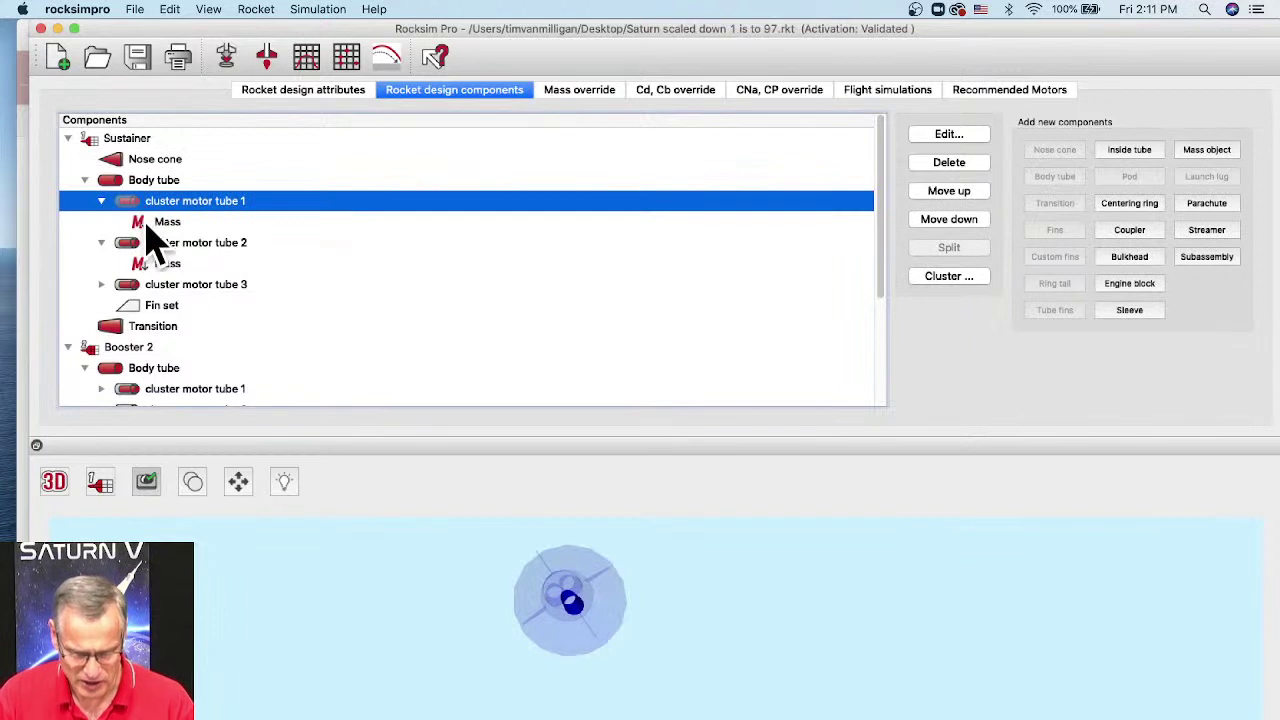
pyautogui.moveTo(423, 620)
pyautogui.mouseDown()
pyautogui.moveTo(432, 632)
pyautogui.moveTo(429, 600)
pyautogui.moveTo(409, 583)
pyautogui.moveTo(415, 598)
pyautogui.mouseUp()
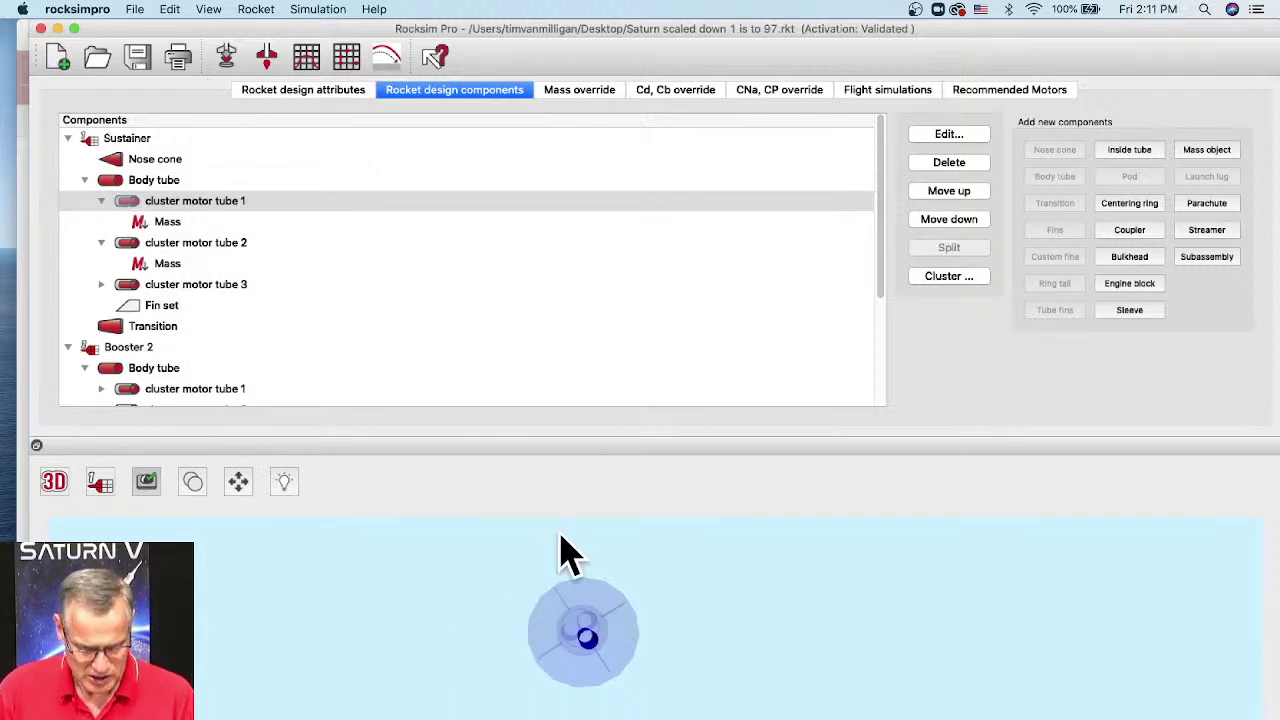
# Step: Return the rocket display to the 2D side view with all three stages shown
pyautogui.click(54, 484)
pyautogui.click(52, 414)
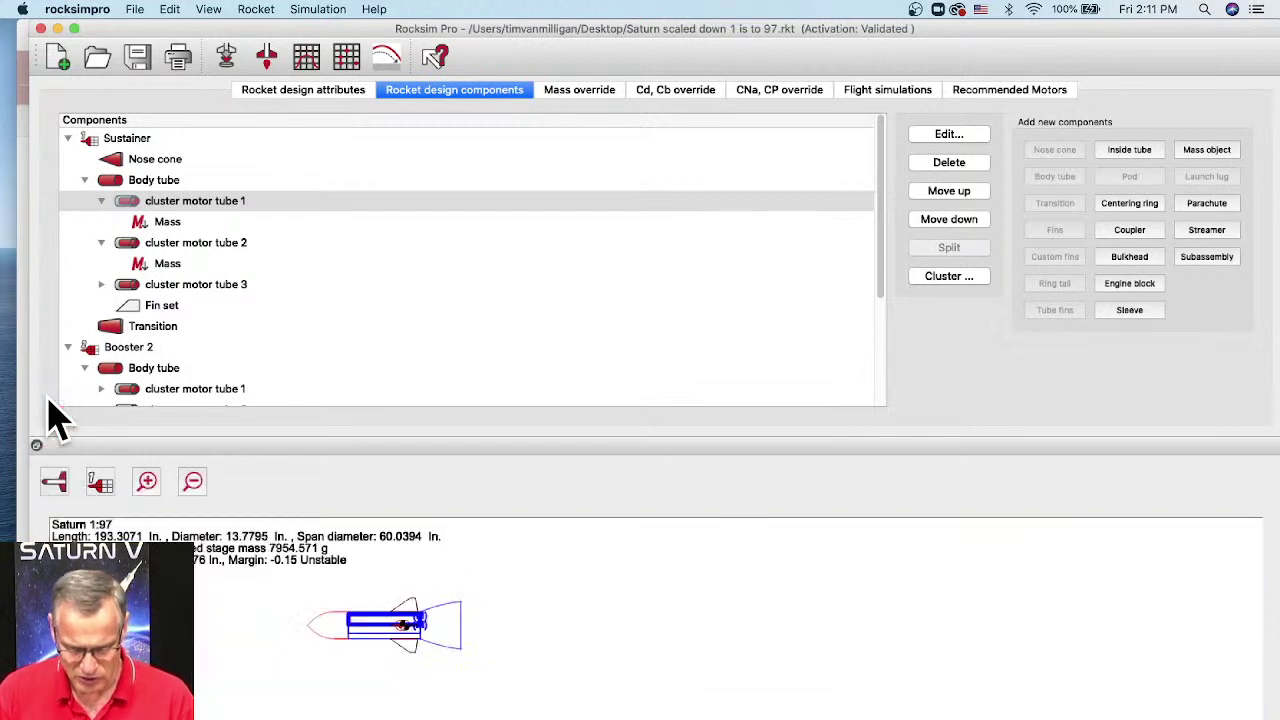
pyautogui.click(100, 483)
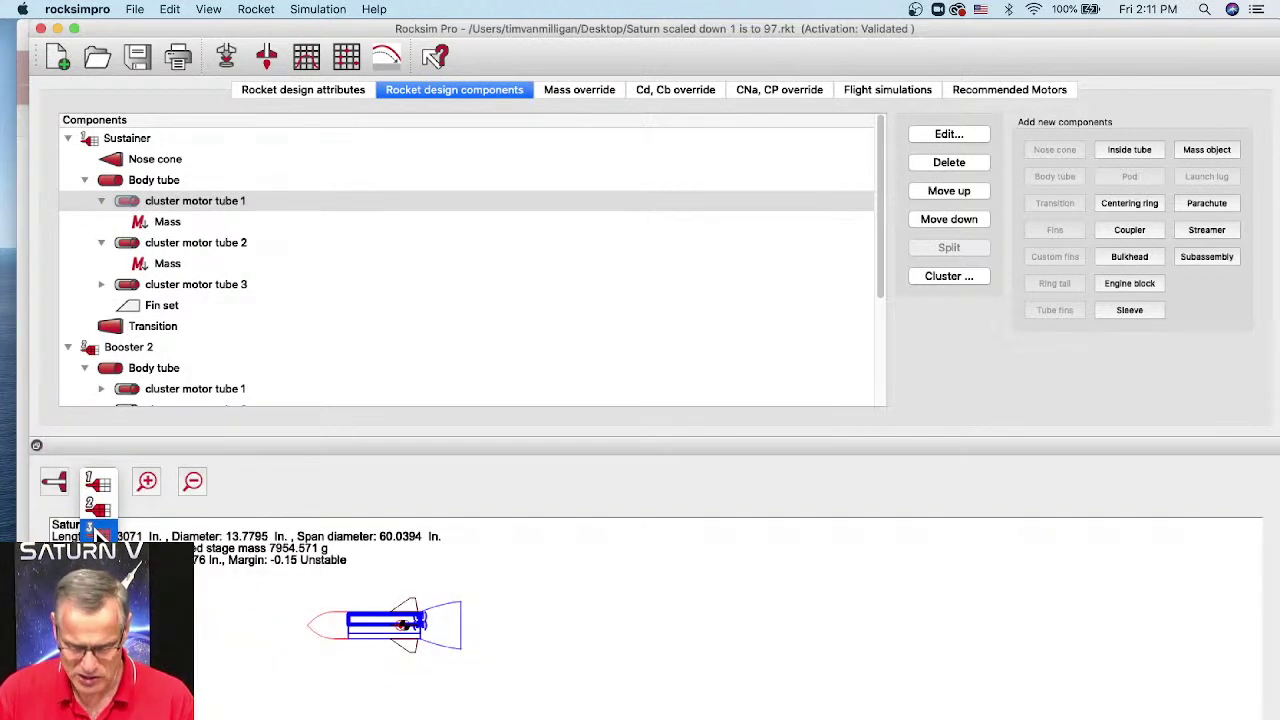
# Step: Widen the Engines loaded column in the flight simulations, load the engines from simulation 5 and dismiss the missing-engine alert
pyautogui.click(887, 92)
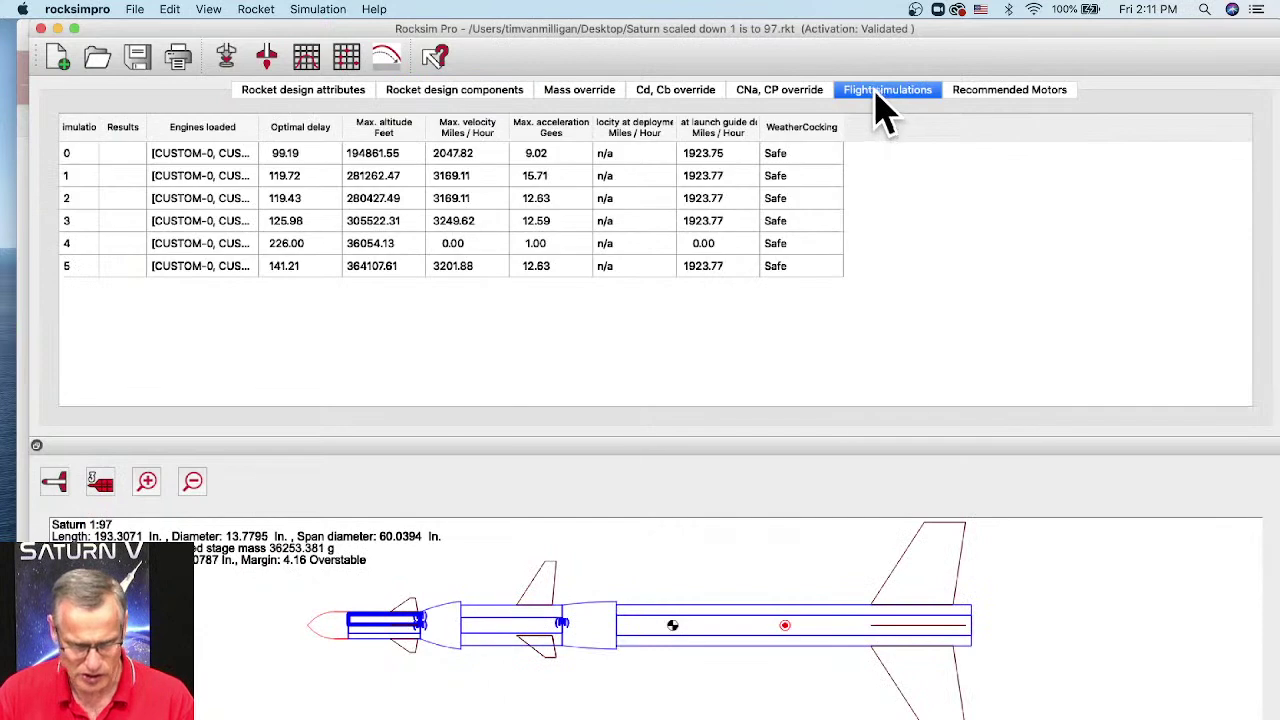
pyautogui.moveTo(257, 124); pyautogui.dragTo(619, 134)
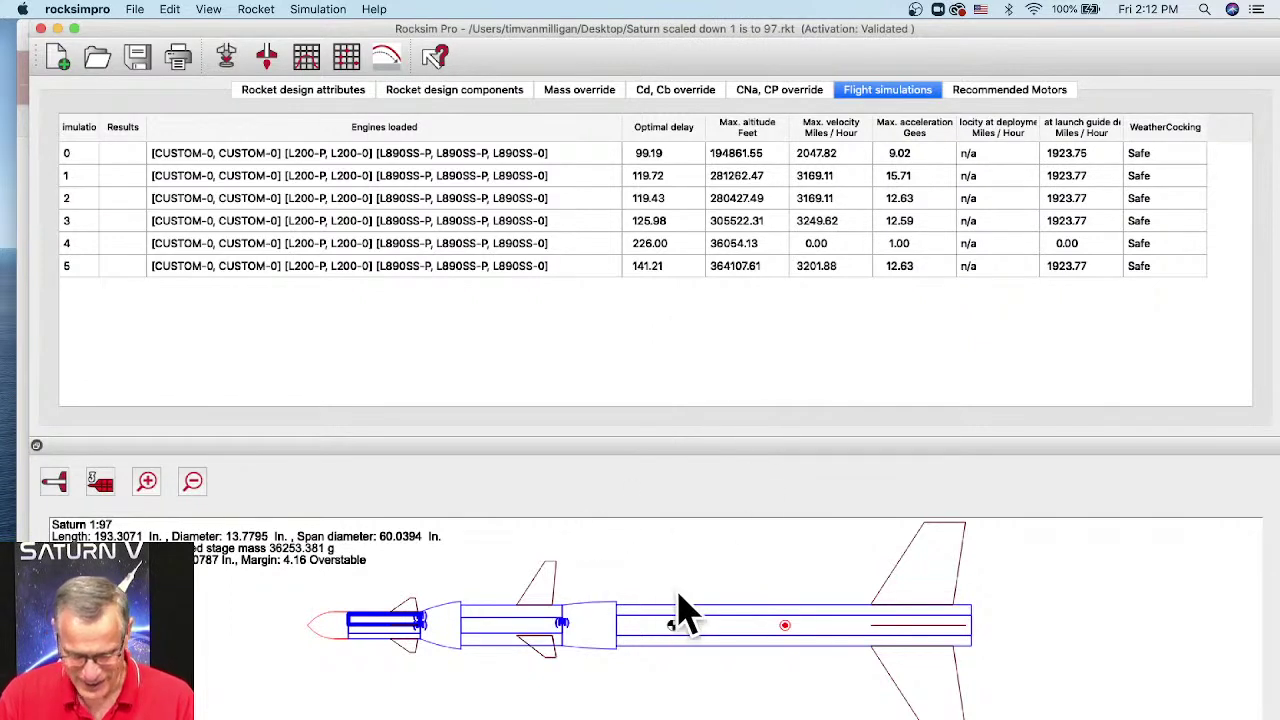
pyautogui.click(263, 268)
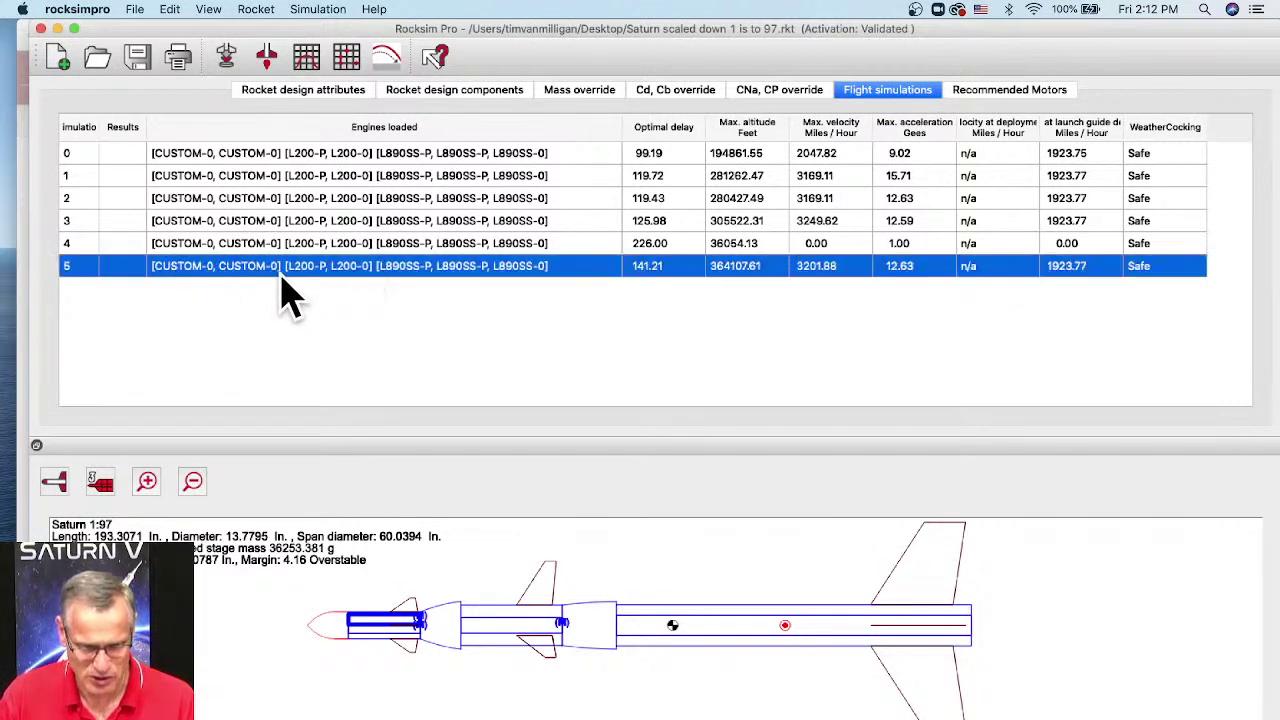
pyautogui.rightClick(356, 268)
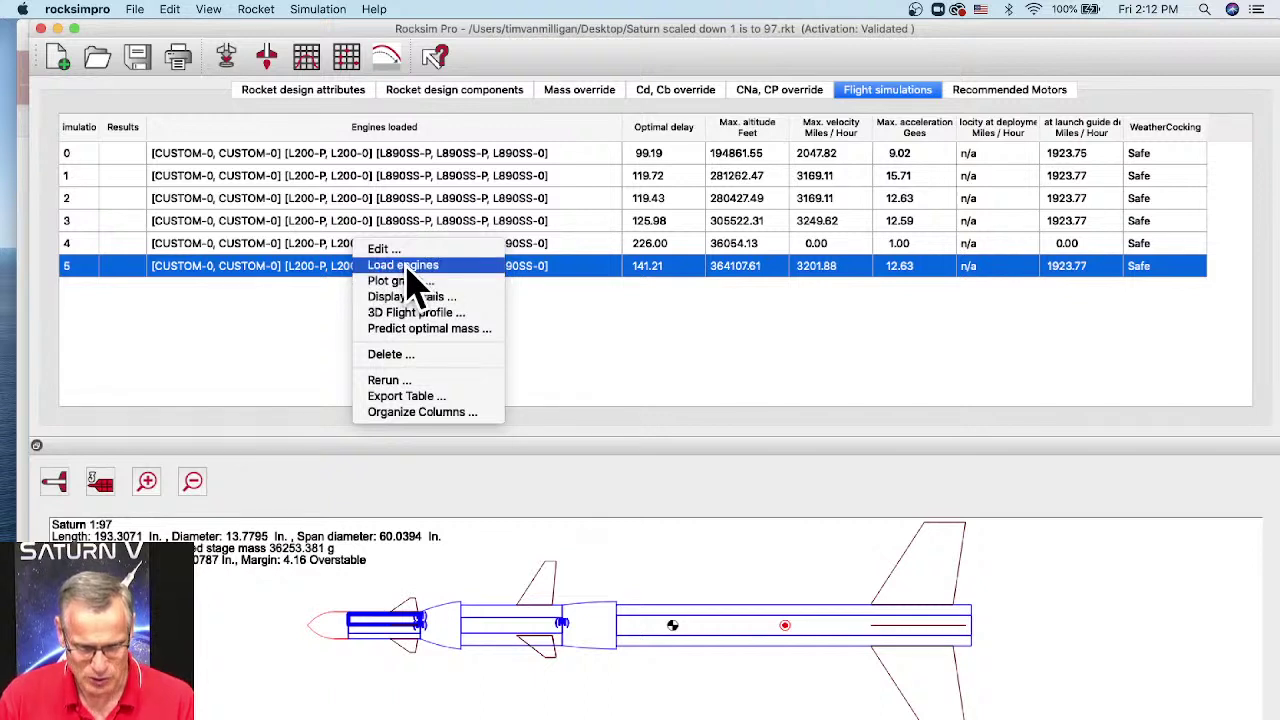
pyautogui.click(408, 266)
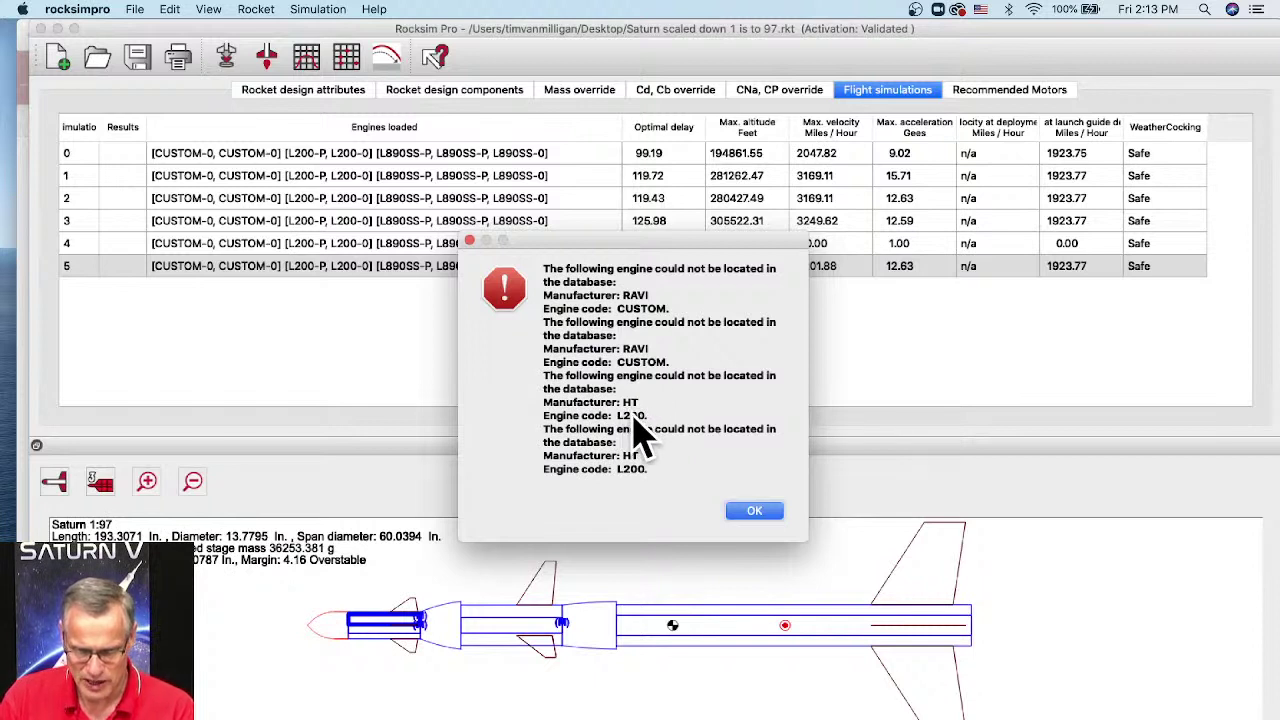
pyautogui.click(755, 511)
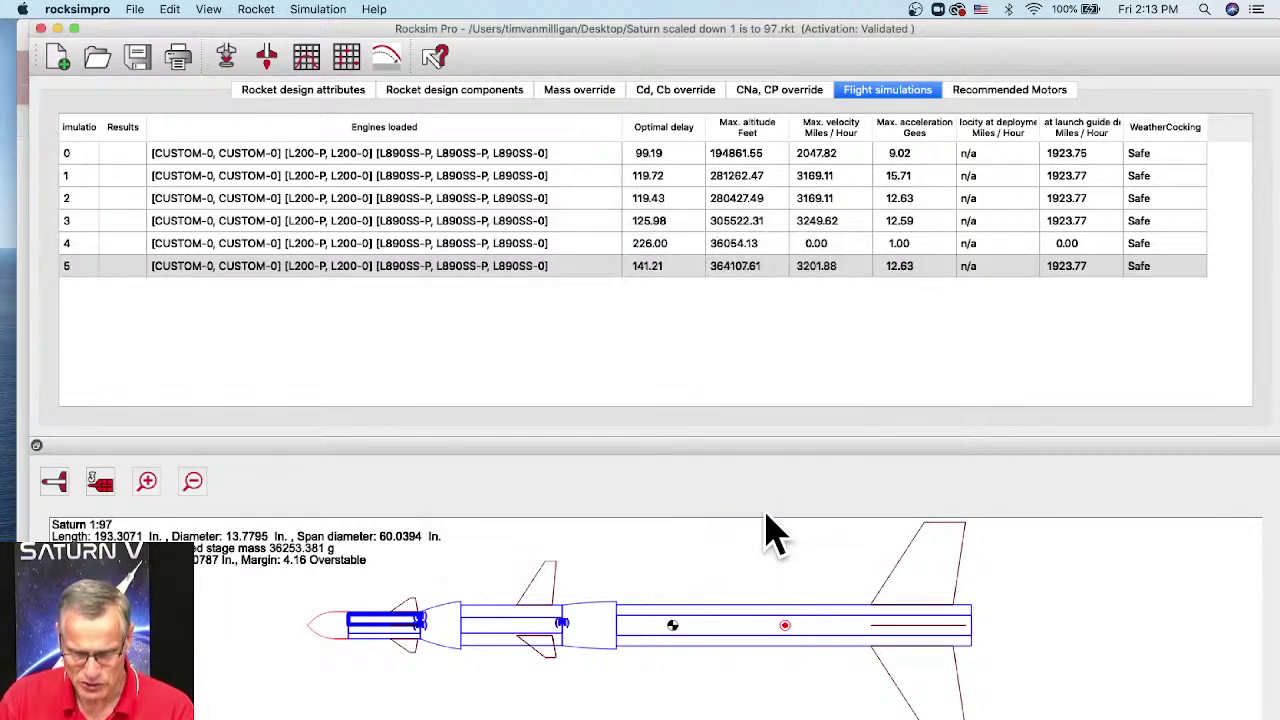
pyautogui.click(645, 400)
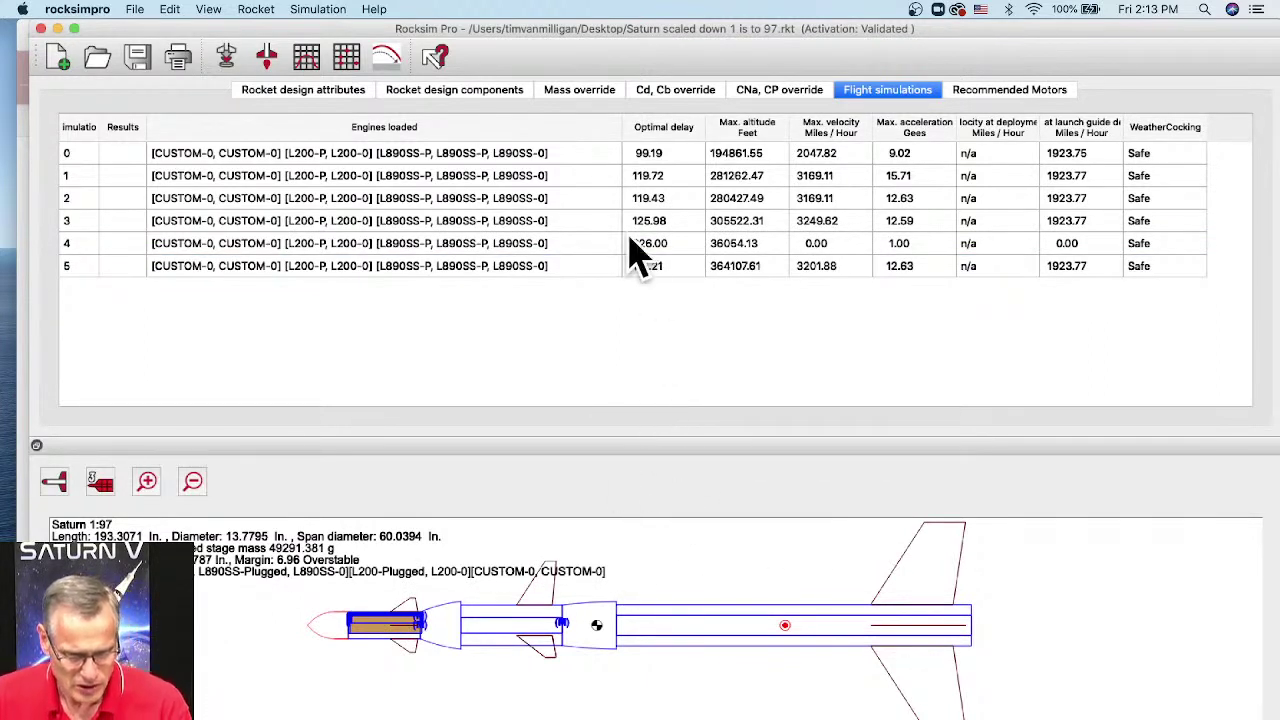
# Step: In a new simulation, load the CTI N2900-CL engine with a Plugged ejection delay into both 98 mm second-stage mounts
pyautogui.click(228, 58)
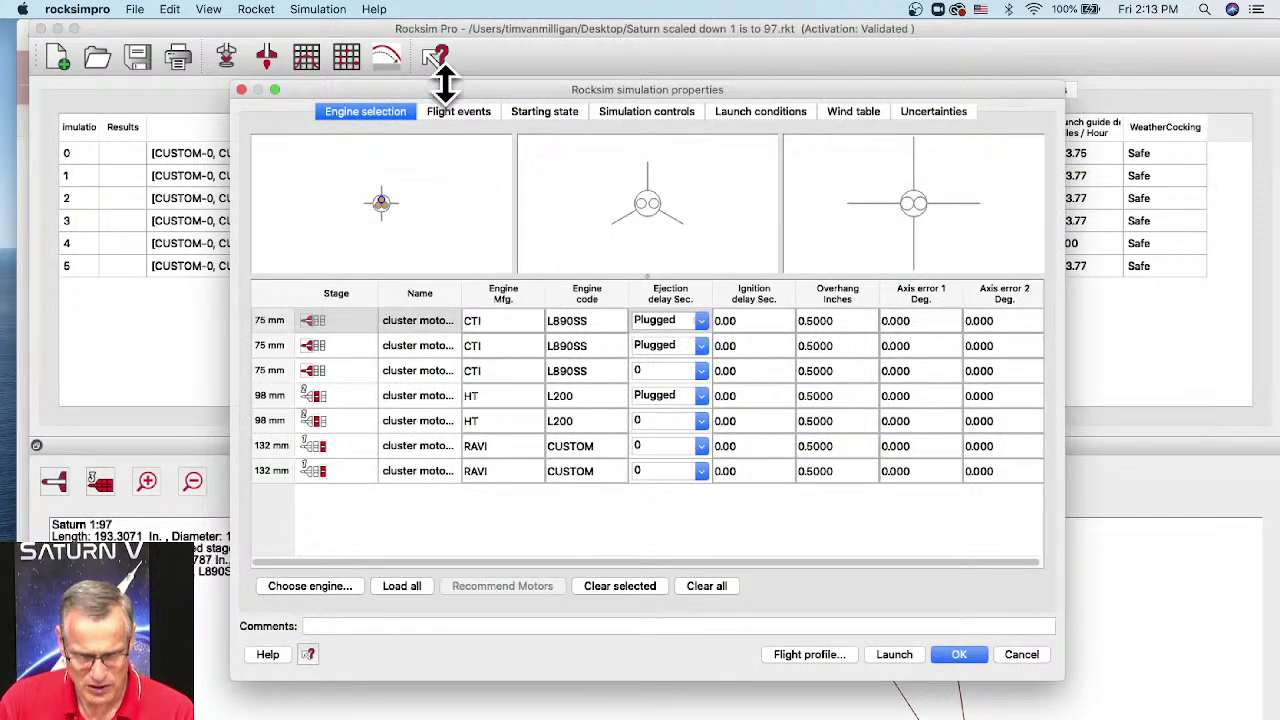
pyautogui.moveTo(446, 89); pyautogui.dragTo(568, 87)
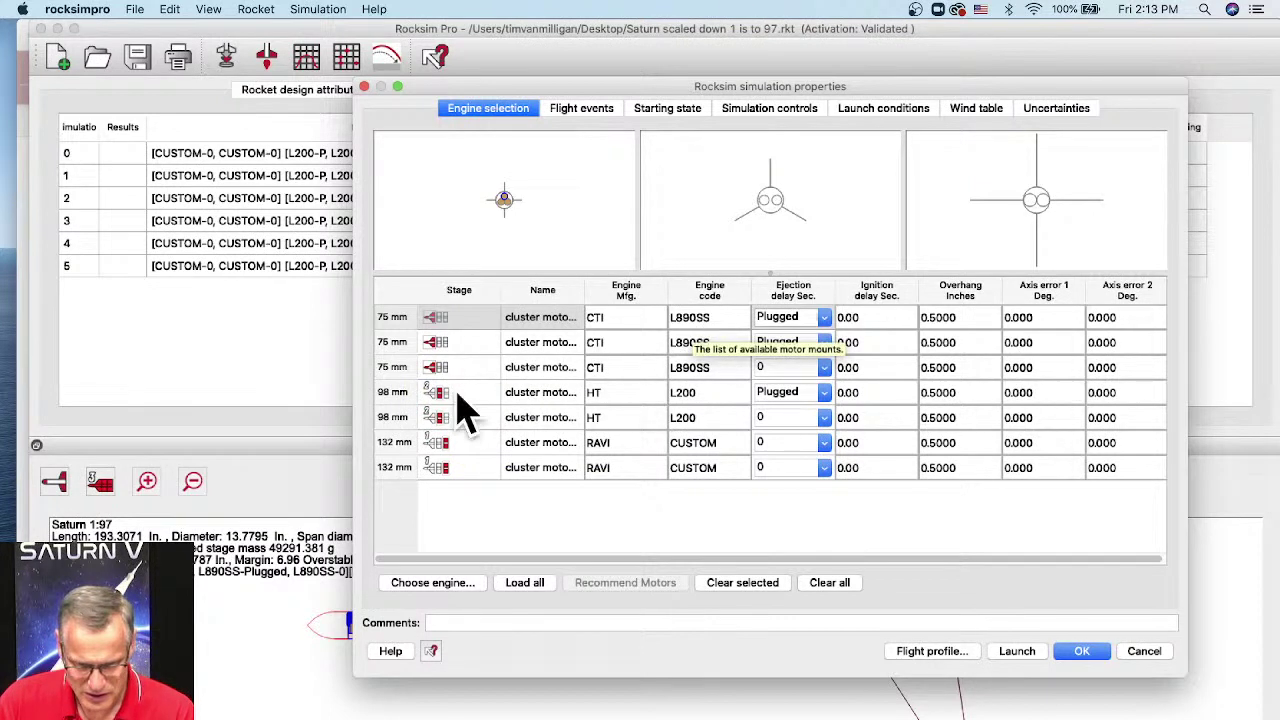
pyautogui.click(400, 400)
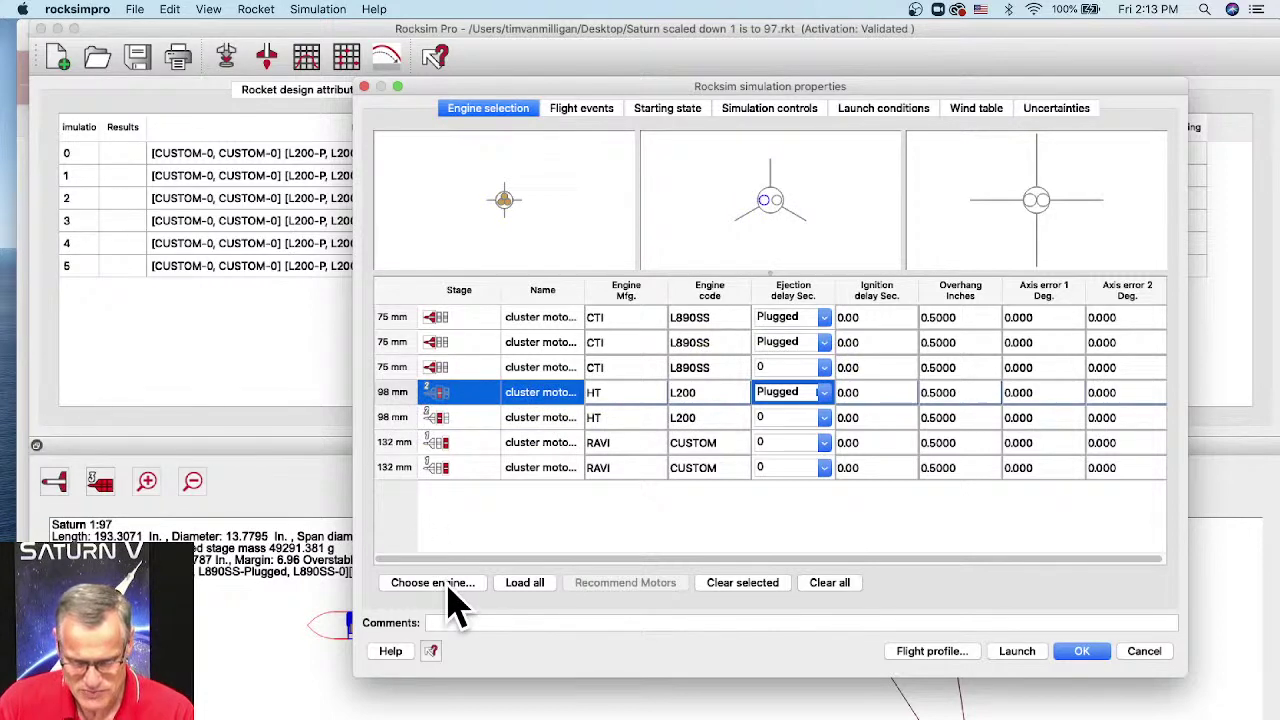
pyautogui.click(447, 590)
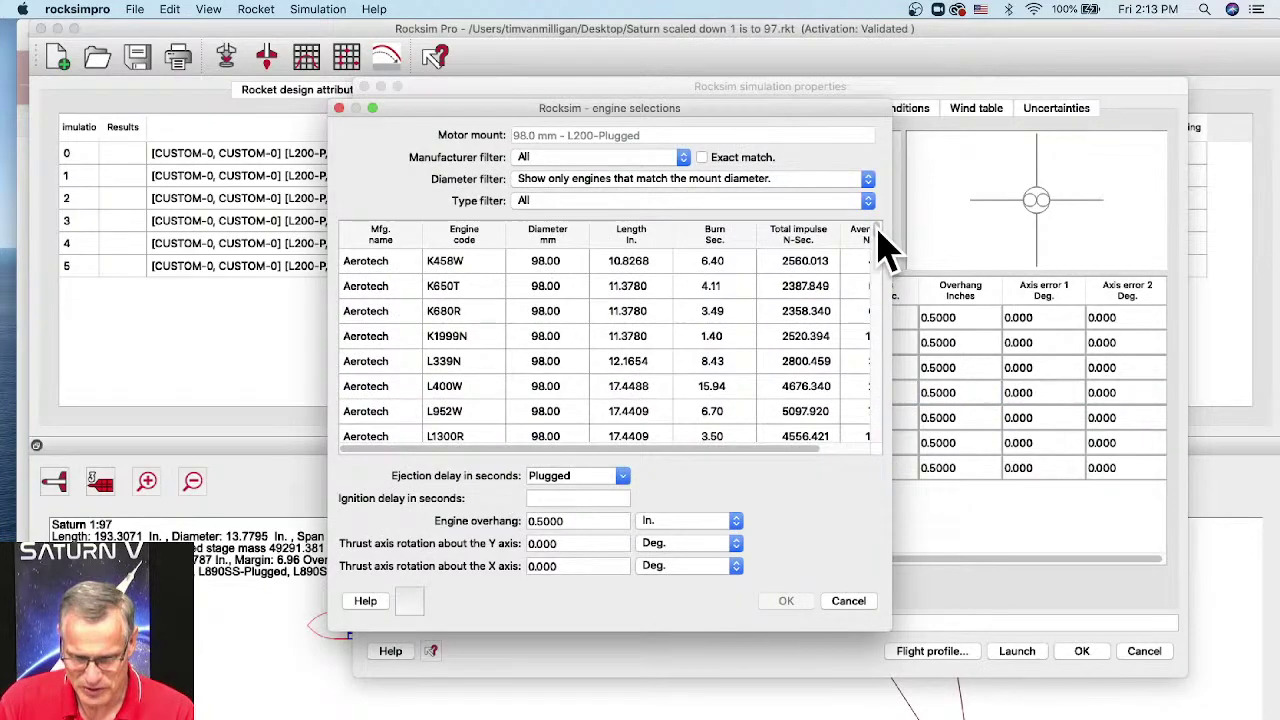
pyautogui.scroll(-1, 885, 245)
pyautogui.moveTo(648, 110)
pyautogui.mouseDown()
pyautogui.moveTo(898, 108)
pyautogui.moveTo(1223, 149)
pyautogui.moveTo(1246, 183)
pyautogui.moveTo(1189, 494)
pyautogui.moveTo(1040, 465)
pyautogui.moveTo(734, 253)
pyautogui.moveTo(633, 99)
pyautogui.mouseUp()
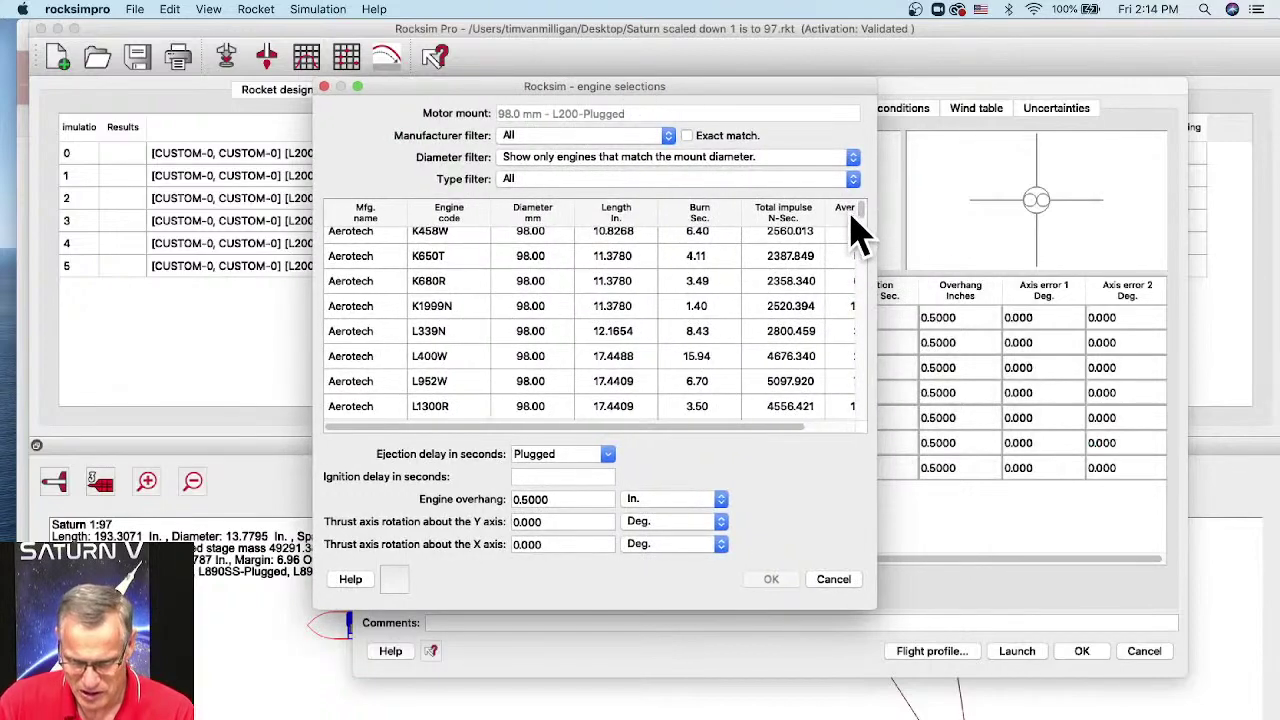
pyautogui.scroll(-5, 855, 225)
pyautogui.moveTo(861, 322); pyautogui.dragTo(866, 445)
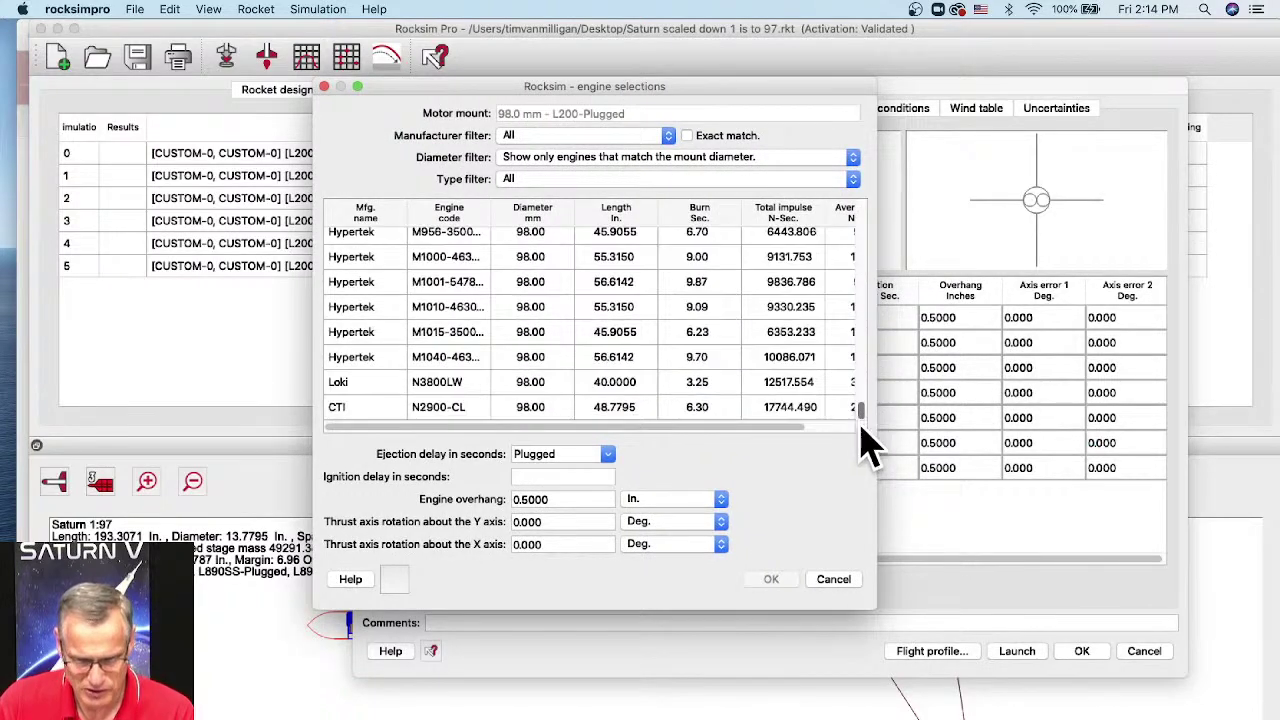
pyautogui.click(438, 409)
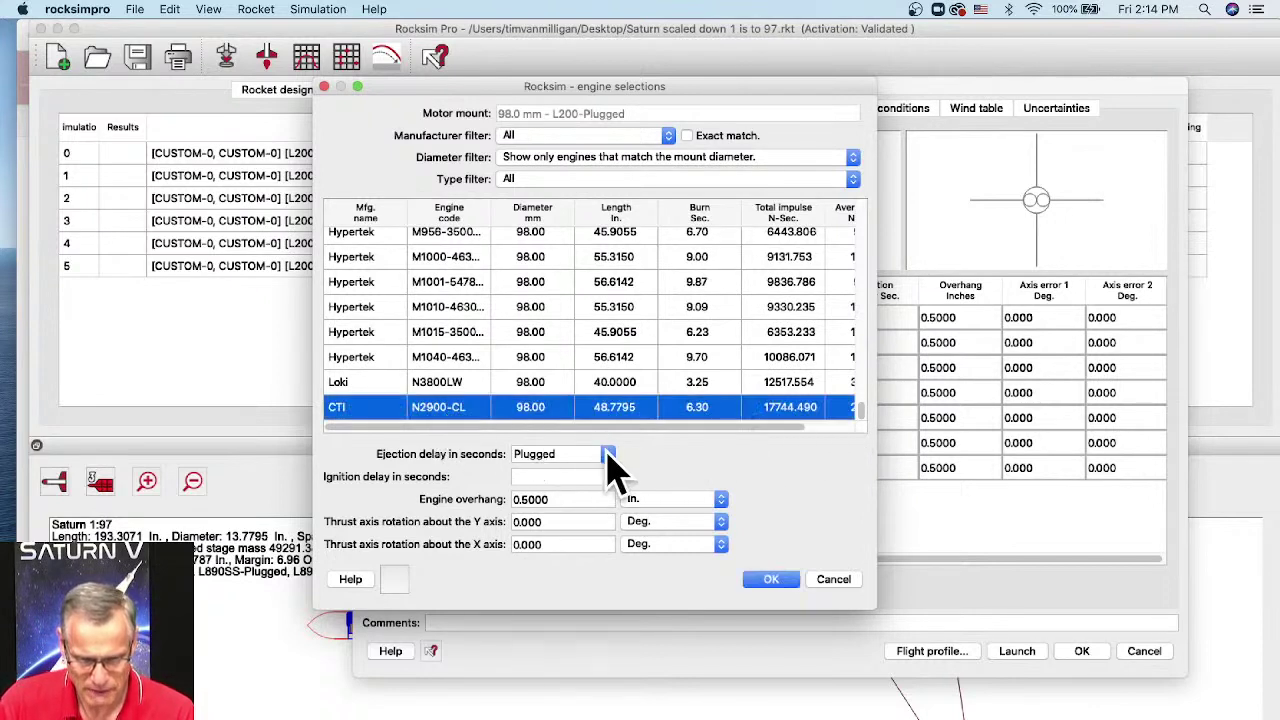
pyautogui.click(607, 455)
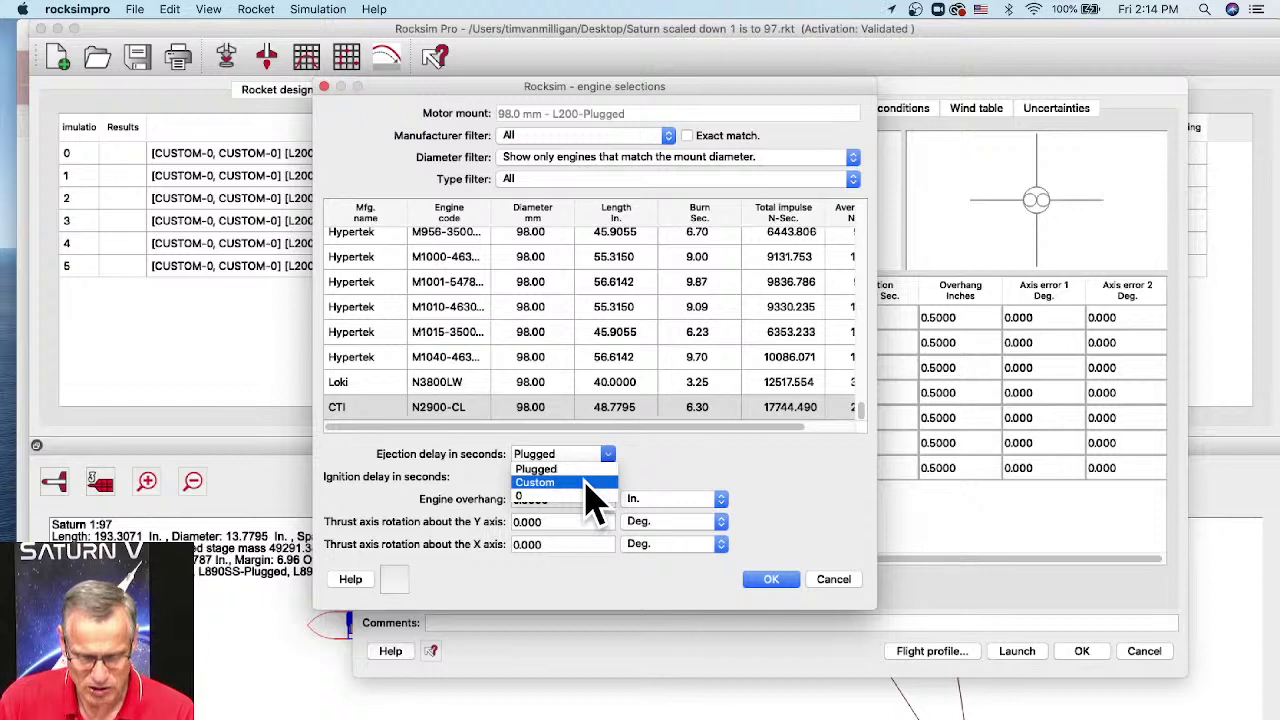
pyautogui.click(664, 465)
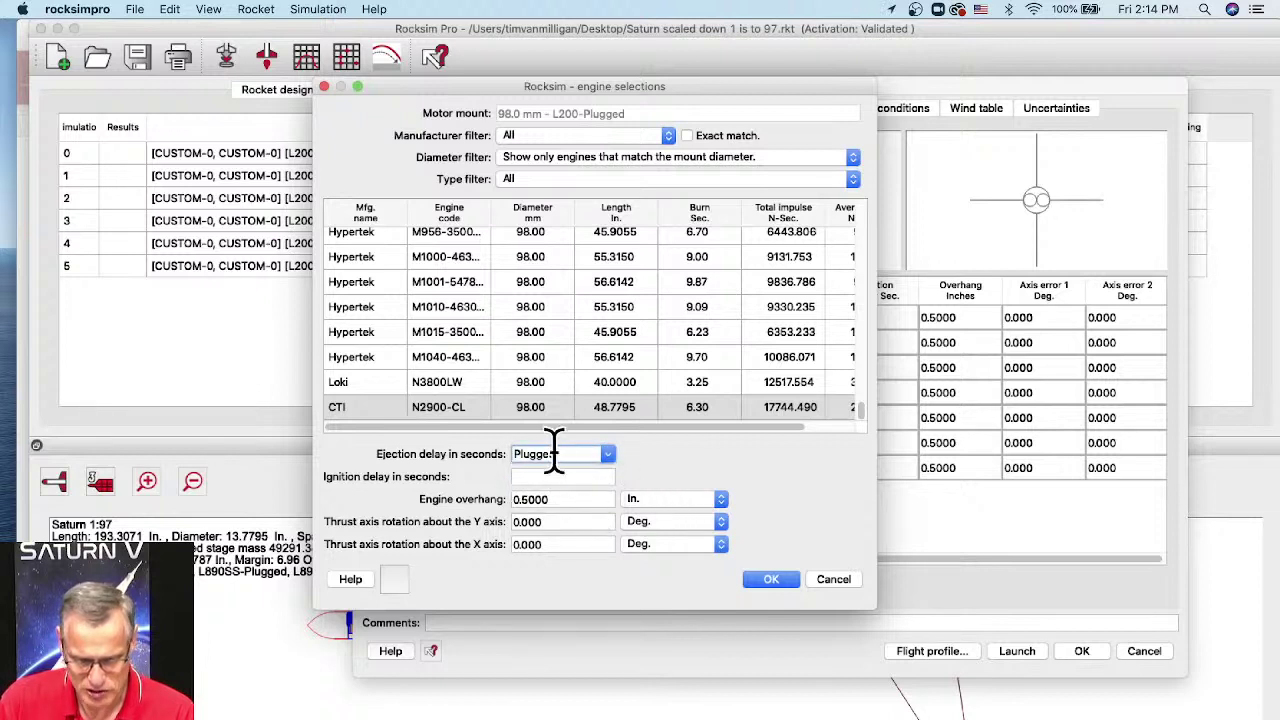
pyautogui.click(771, 580)
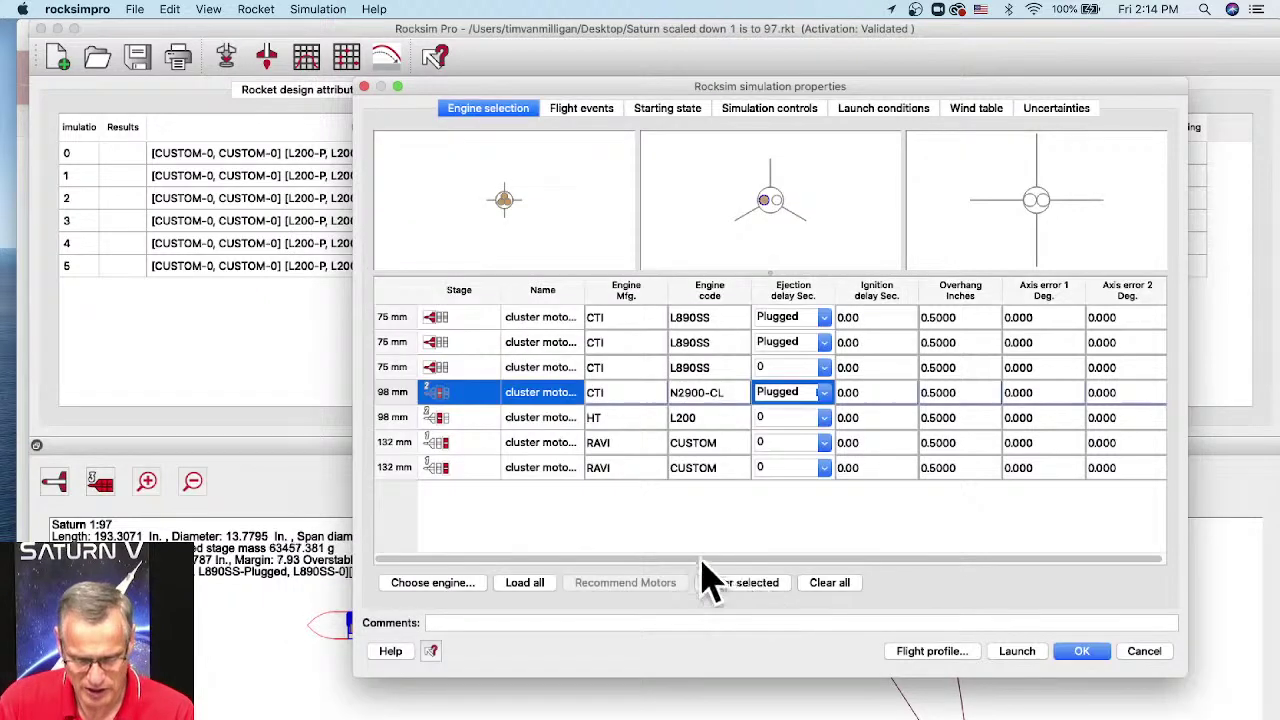
pyautogui.click(522, 584)
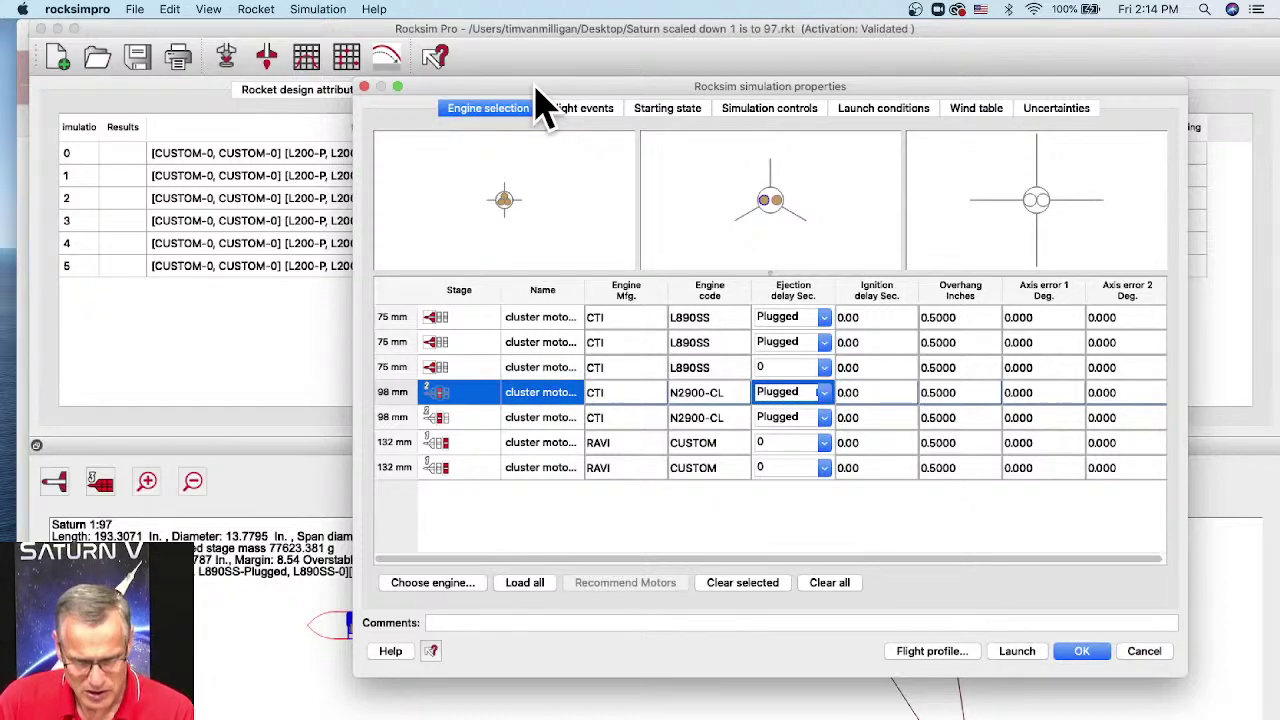
# Step: Set the ejection delay of the third 75 mm L890SS sustainer engine to Plugged
pyautogui.moveTo(536, 90)
pyautogui.mouseDown()
pyautogui.moveTo(773, 193)
pyautogui.moveTo(790, 230)
pyautogui.moveTo(512, 102)
pyautogui.mouseUp()
pyautogui.click(771, 368)
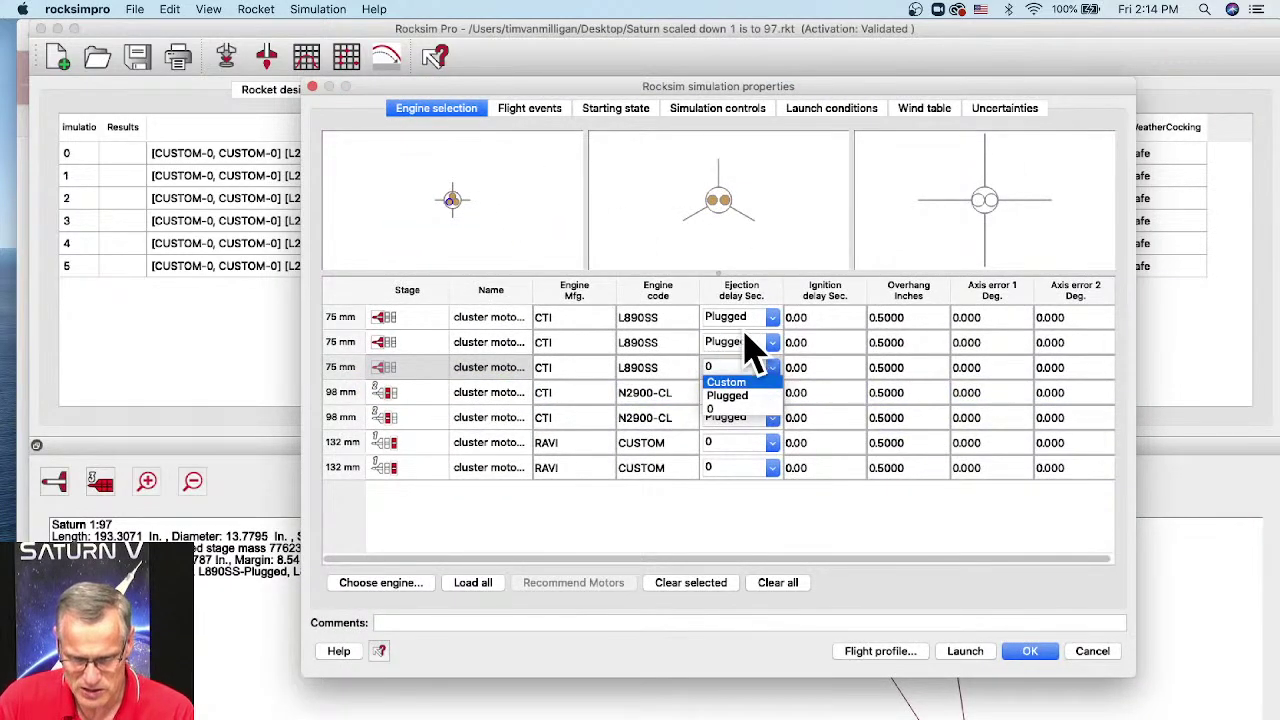
pyautogui.click(737, 396)
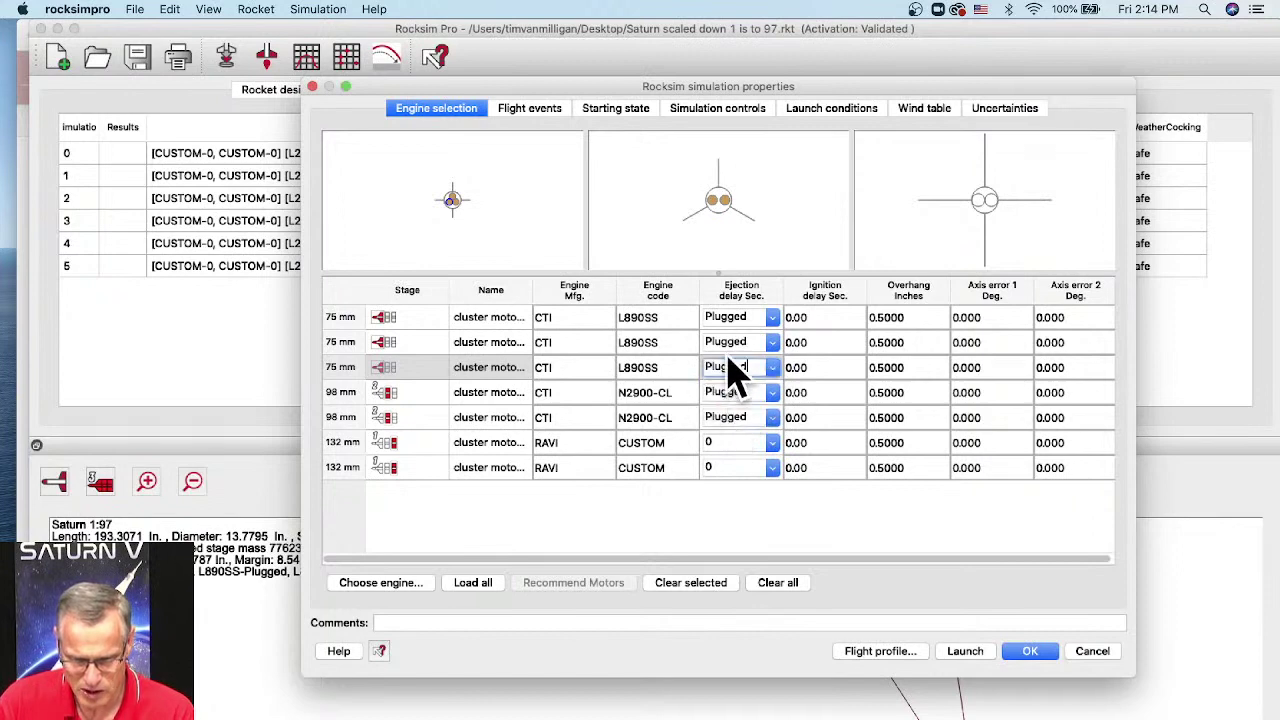
# Step: Load the Cesaroni O25000VM engine with a Plugged ejection delay into both 132 mm booster mounts
pyautogui.click(343, 444)
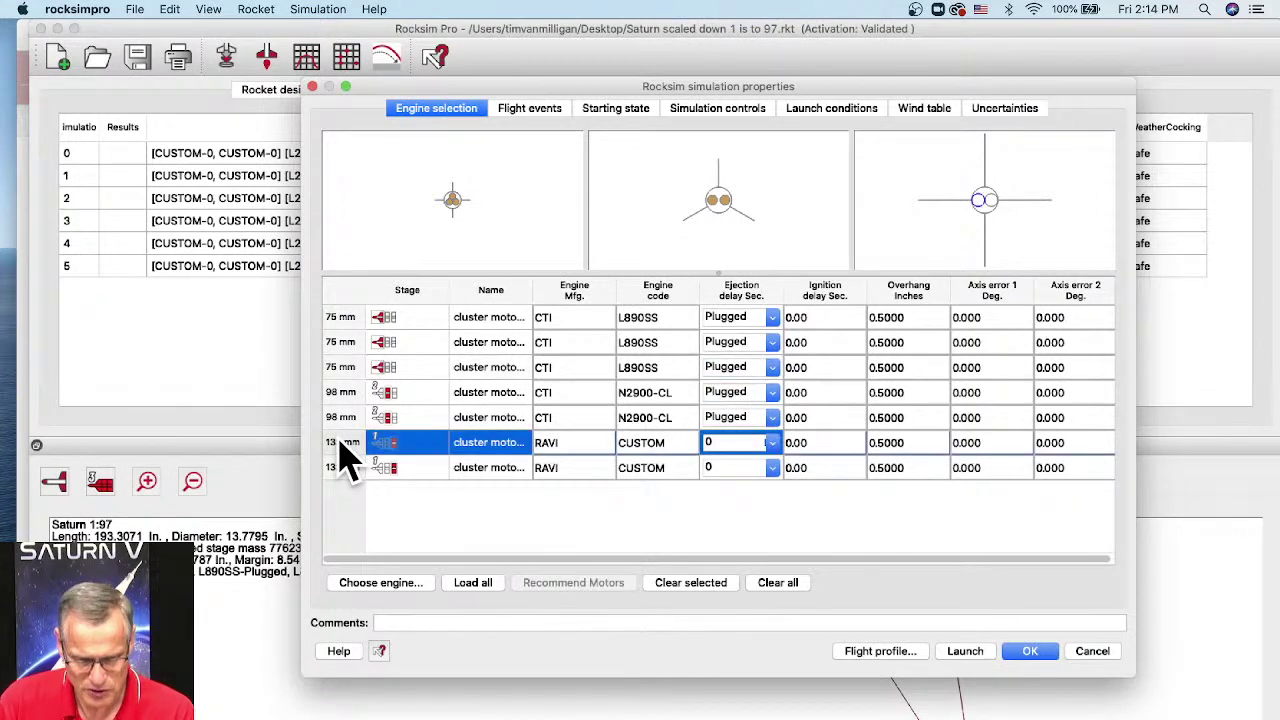
pyautogui.click(380, 582)
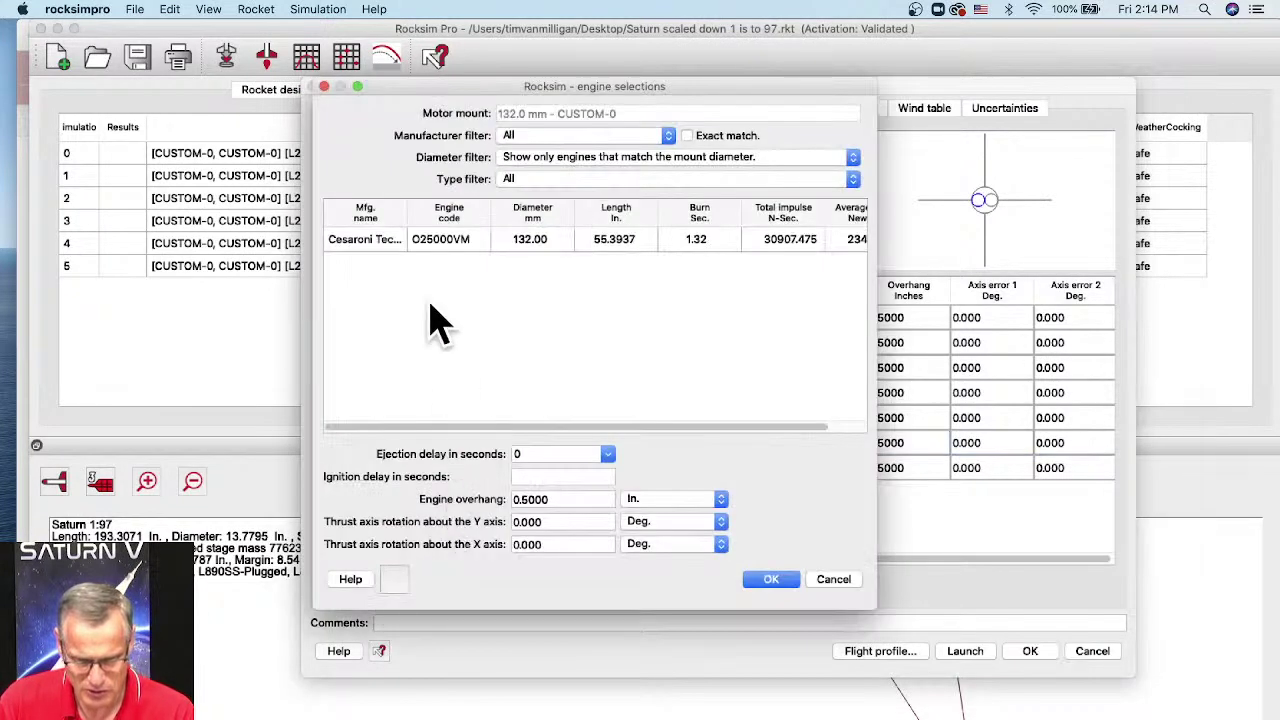
pyautogui.click(440, 248)
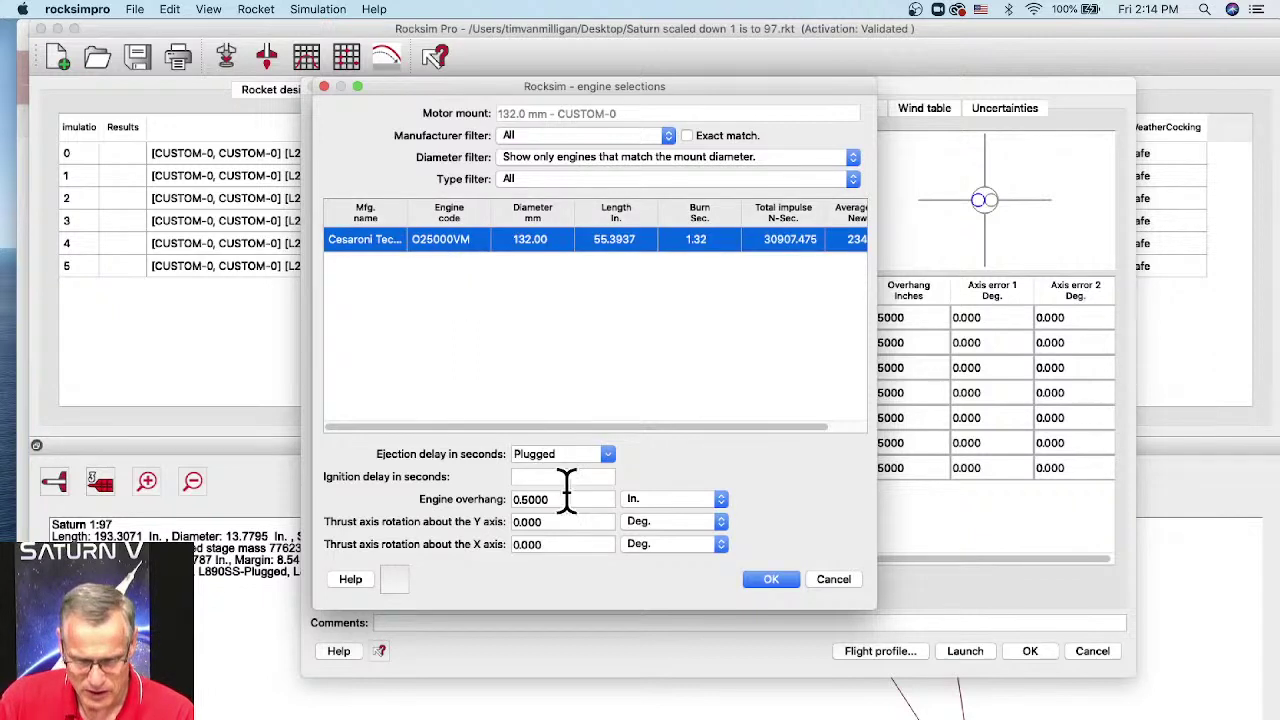
pyautogui.click(607, 455)
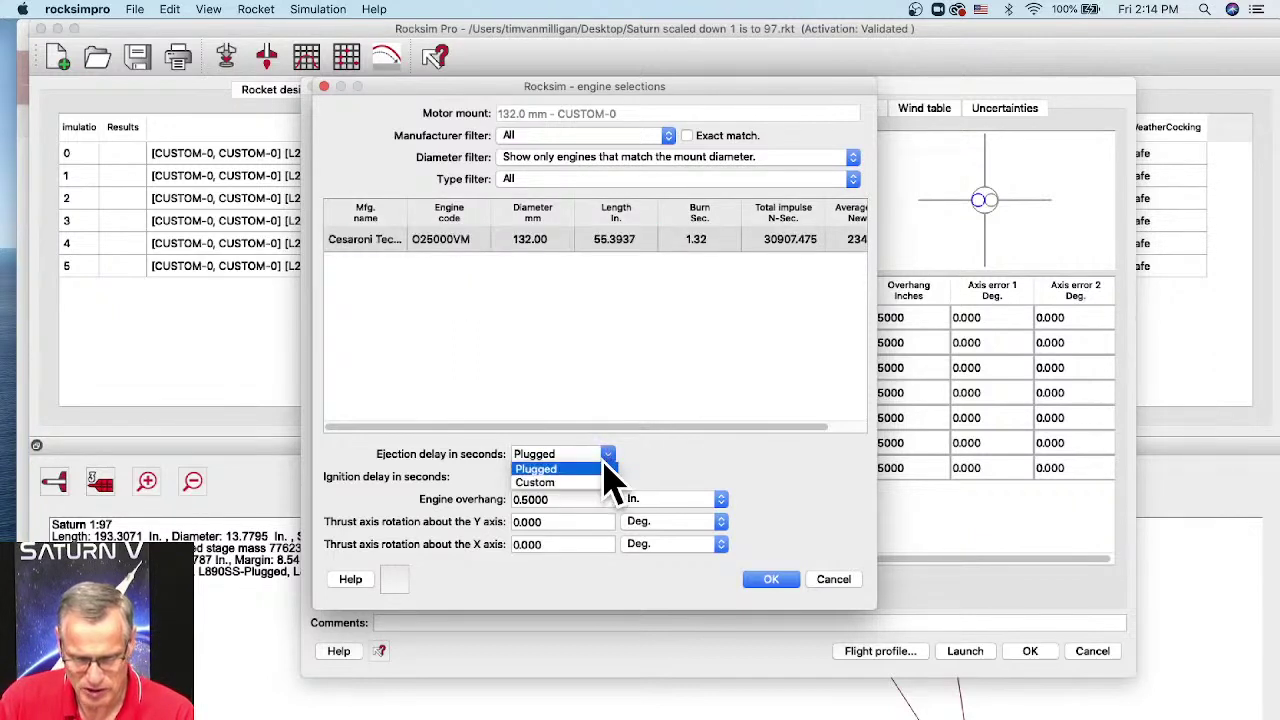
pyautogui.click(612, 470)
pyautogui.click(772, 580)
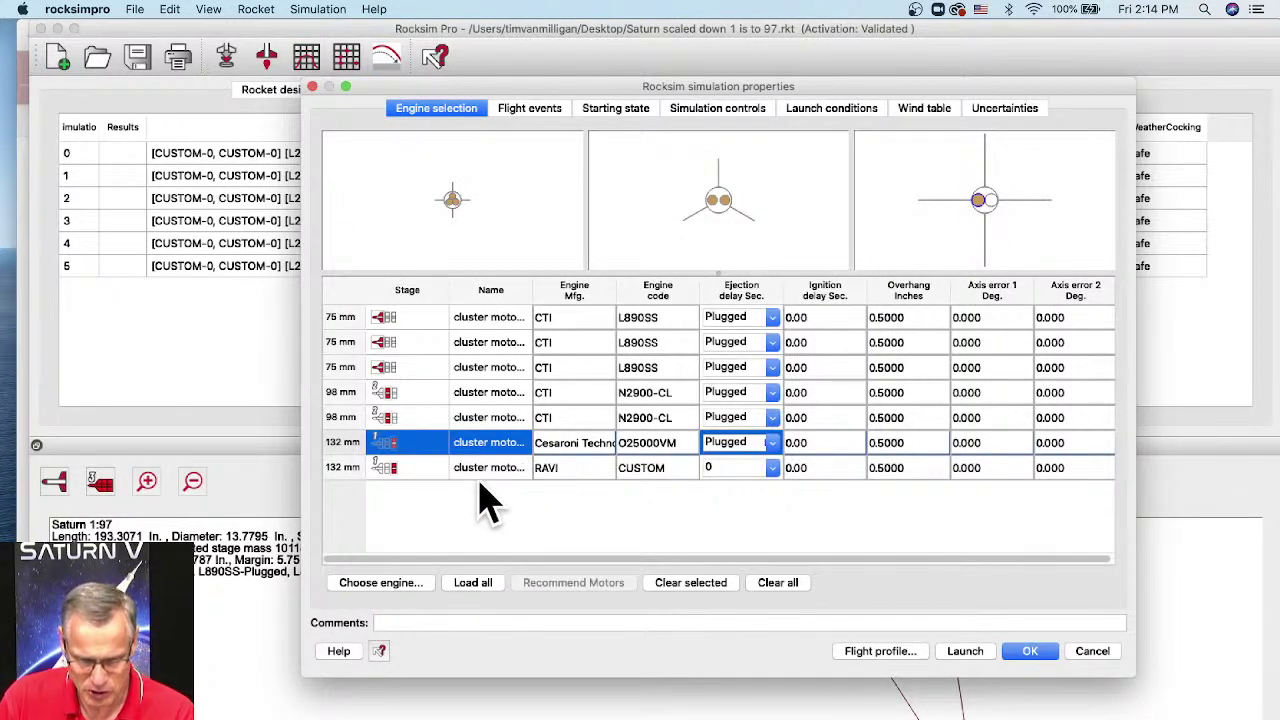
pyautogui.click(468, 583)
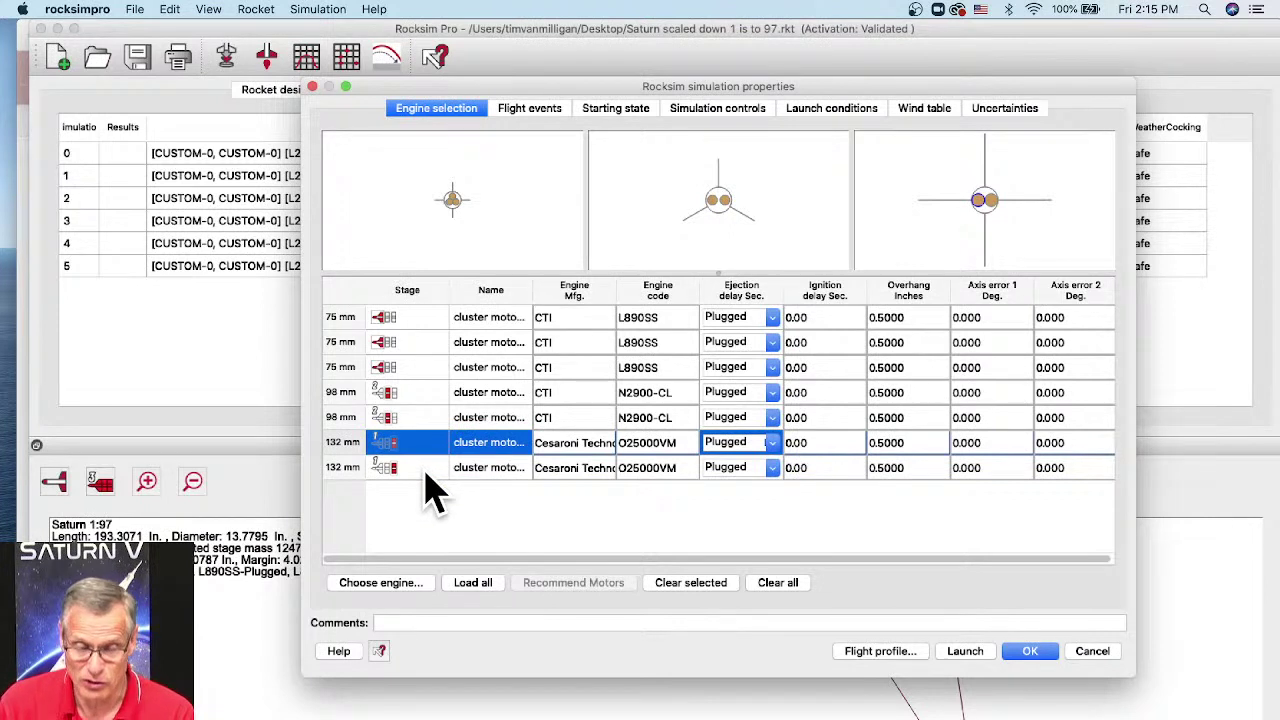
# Step: Change the booster's staging criterion in the flight events from Stage now to Max ejection delay
pyautogui.click(552, 112)
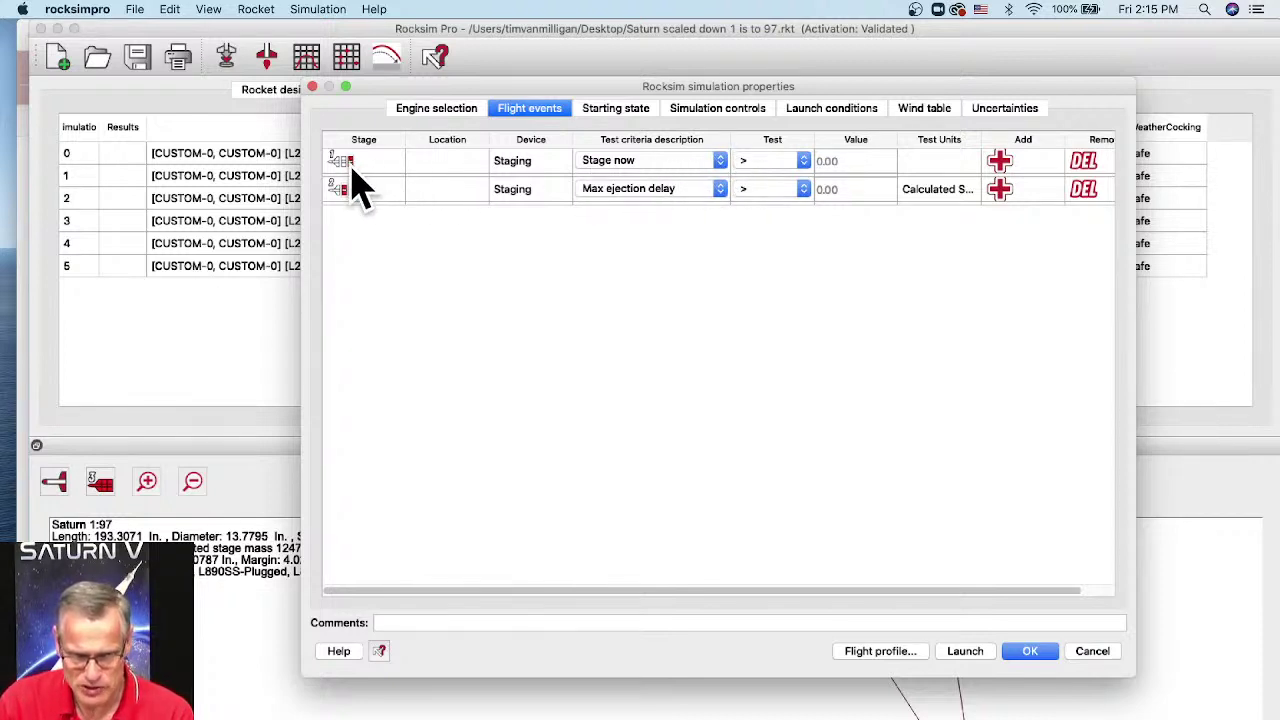
pyautogui.click(643, 166)
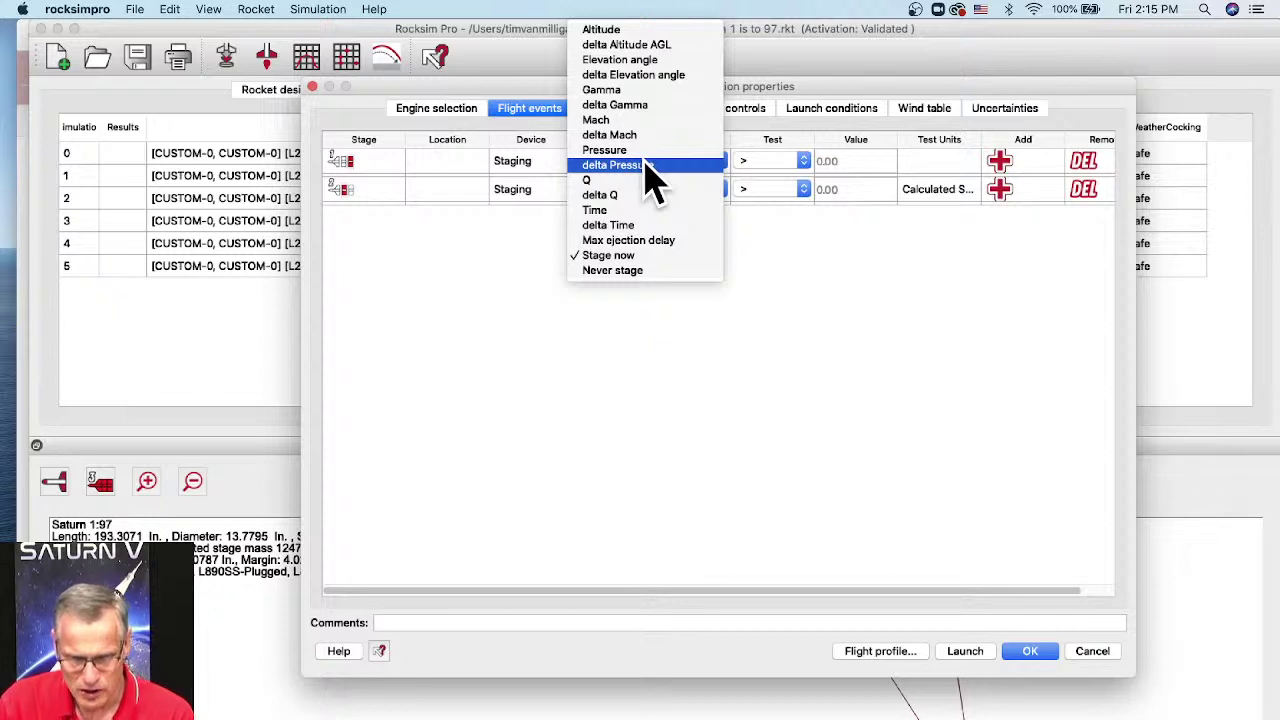
pyautogui.click(630, 244)
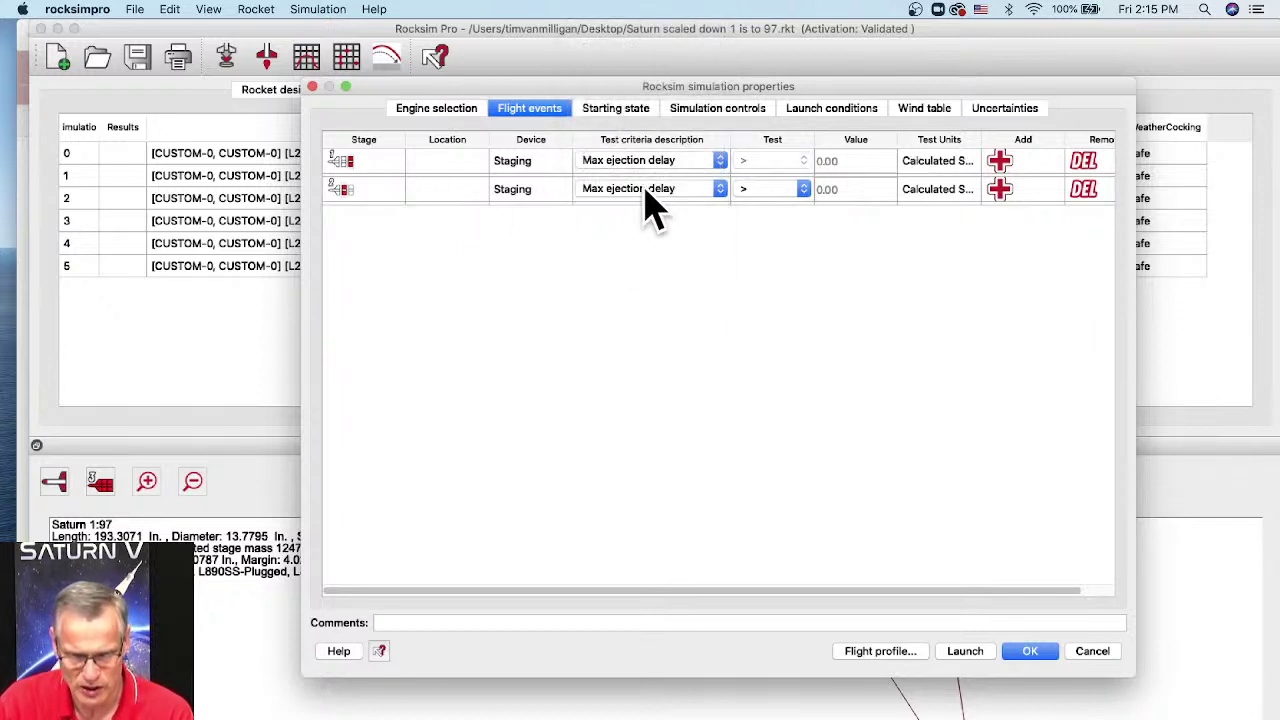
# Step: Set the ejection delay of both 98 mm N2900-CL engines to 0
pyautogui.click(425, 110)
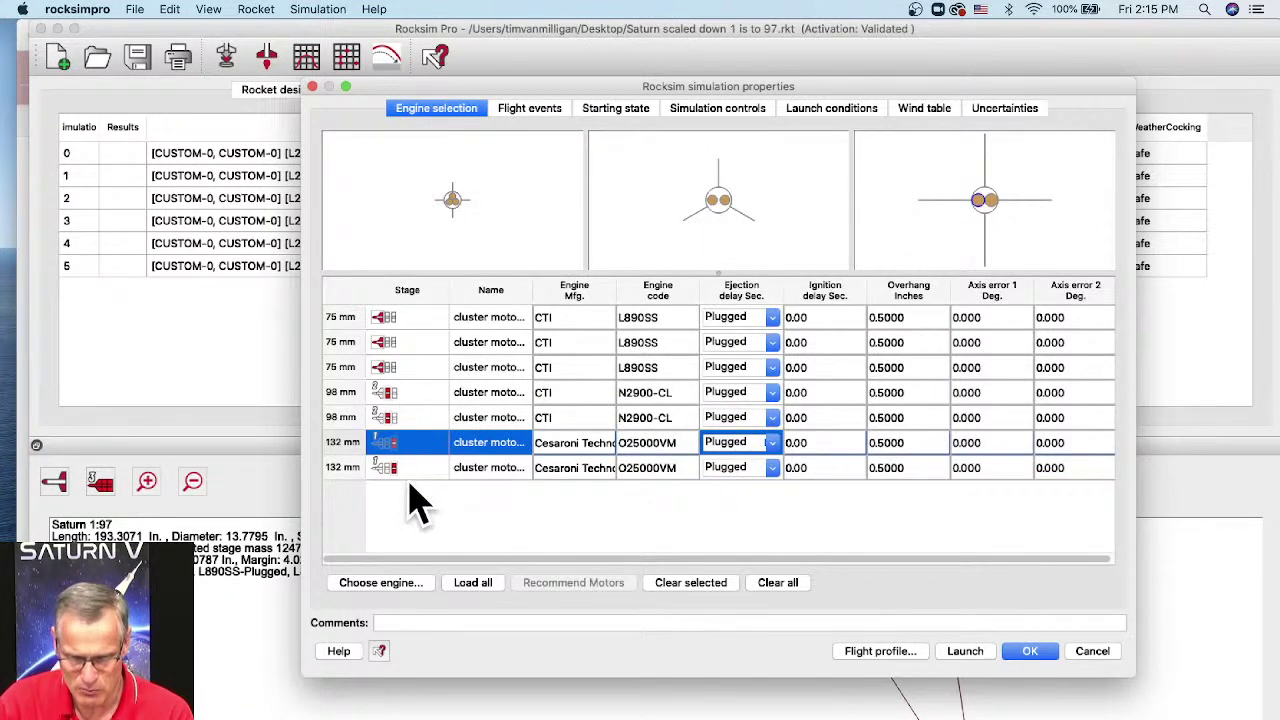
pyautogui.click(775, 395)
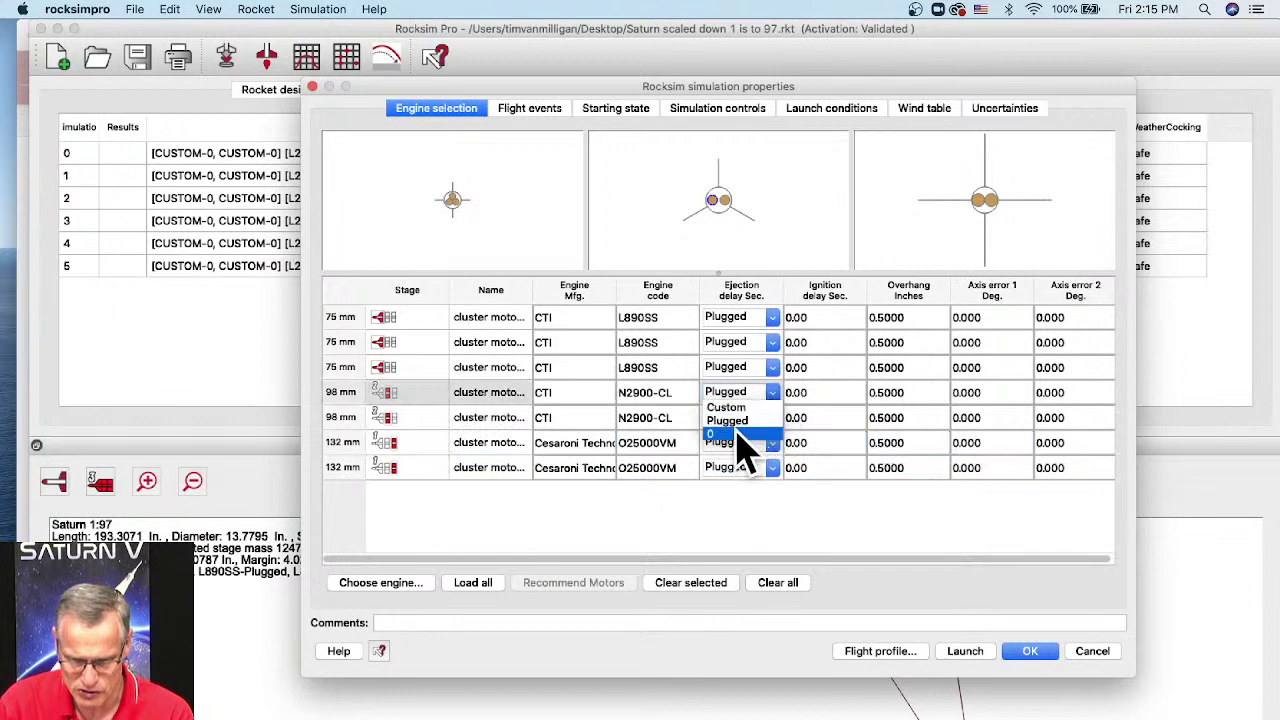
pyautogui.click(749, 449)
pyautogui.click(775, 420)
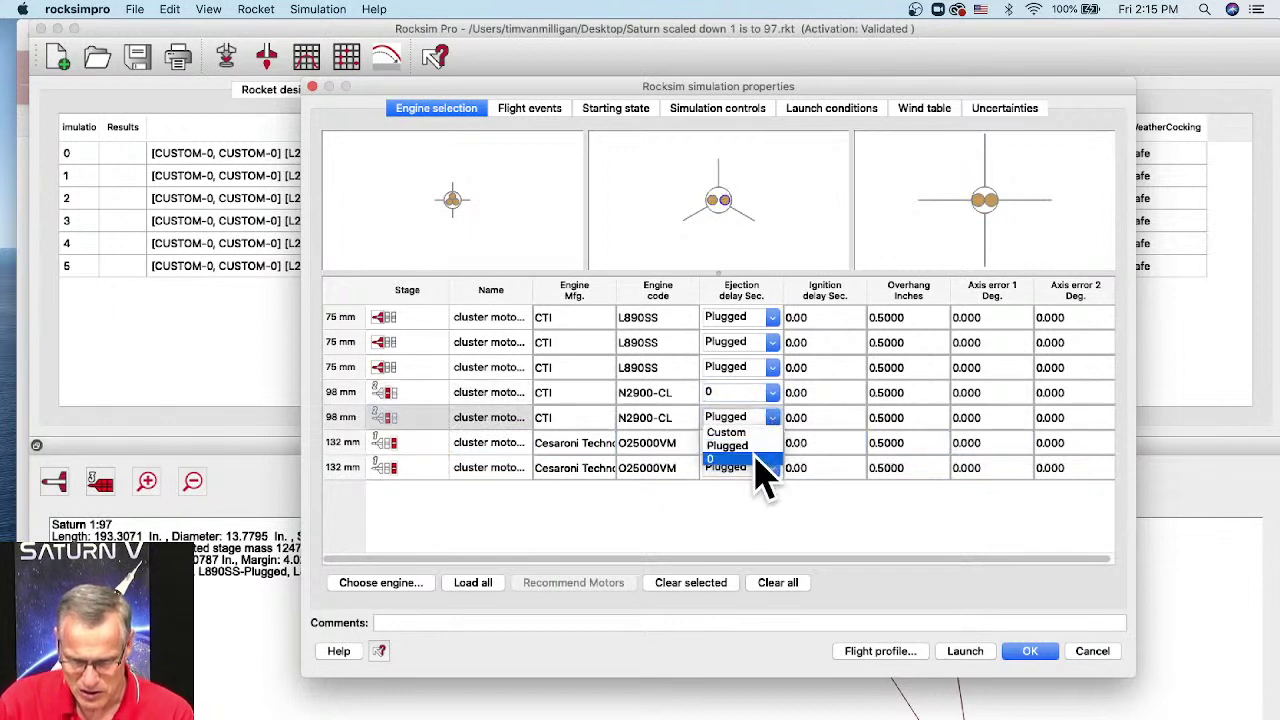
pyautogui.click(768, 465)
# Step: Give both 132 mm O25000VM engines a custom ejection delay of 0
pyautogui.click(776, 447)
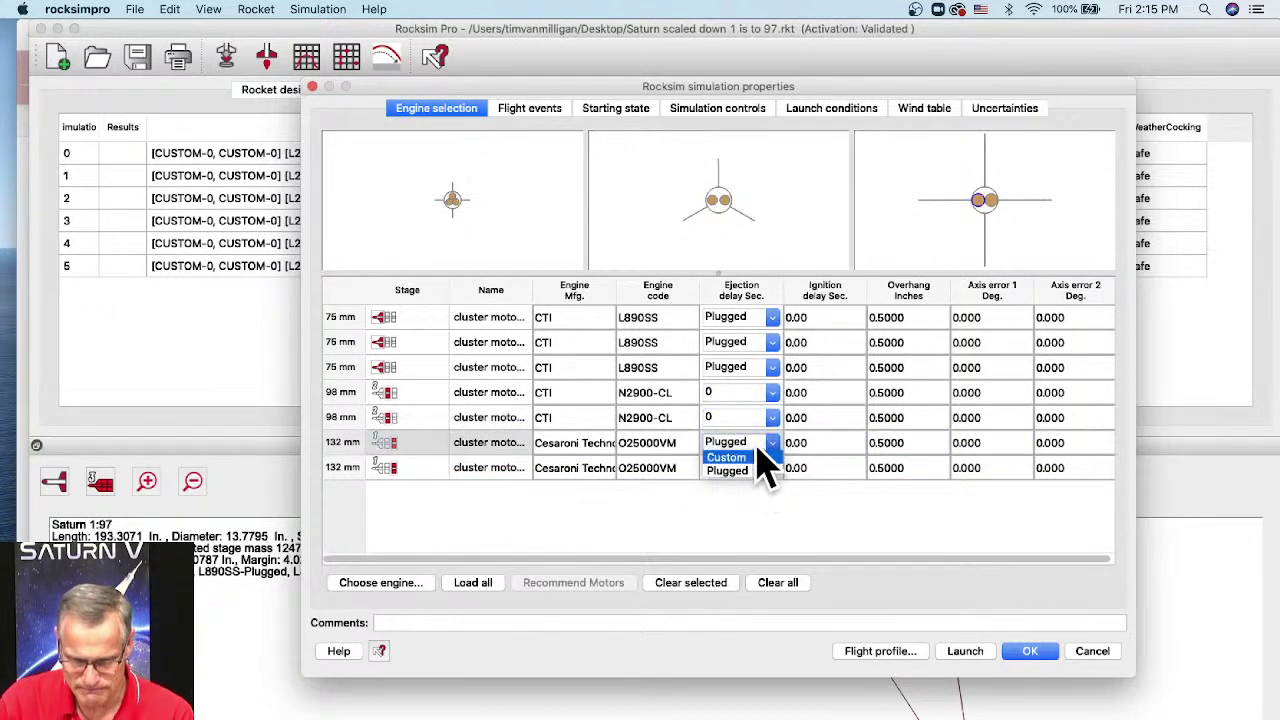
pyautogui.click(776, 452)
pyautogui.click(773, 448)
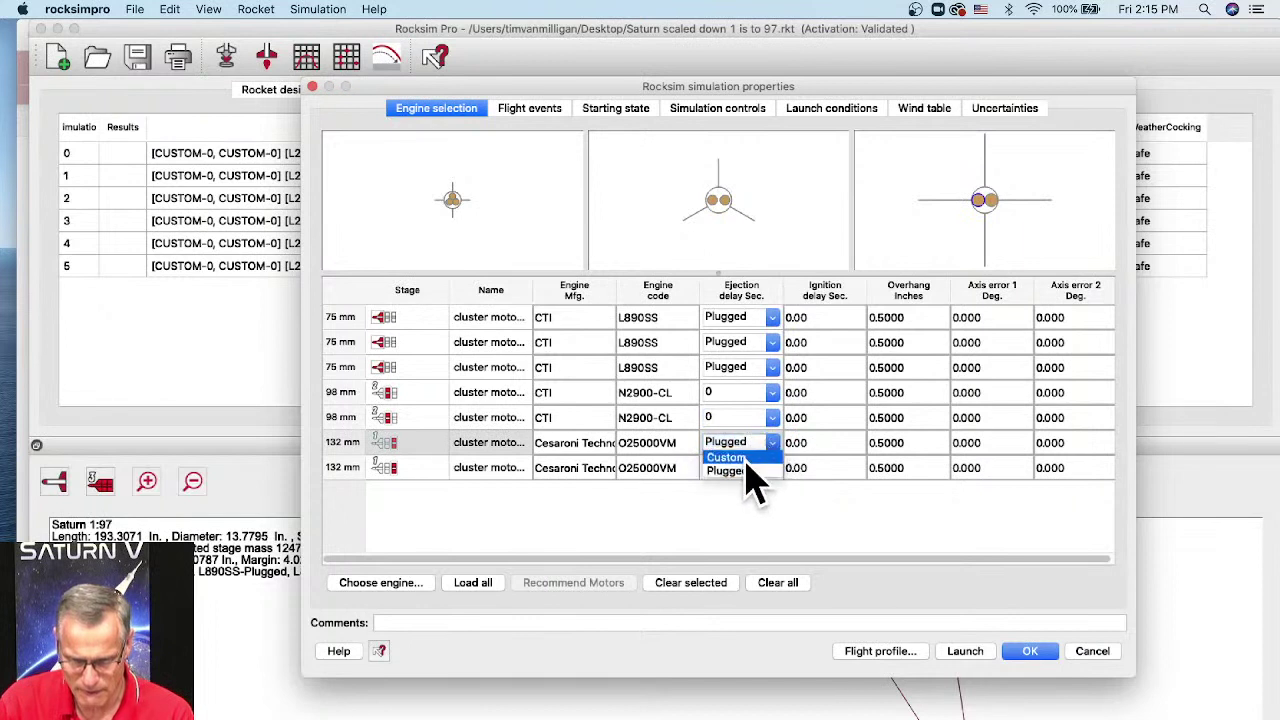
pyautogui.click(749, 480)
pyautogui.click(614, 433)
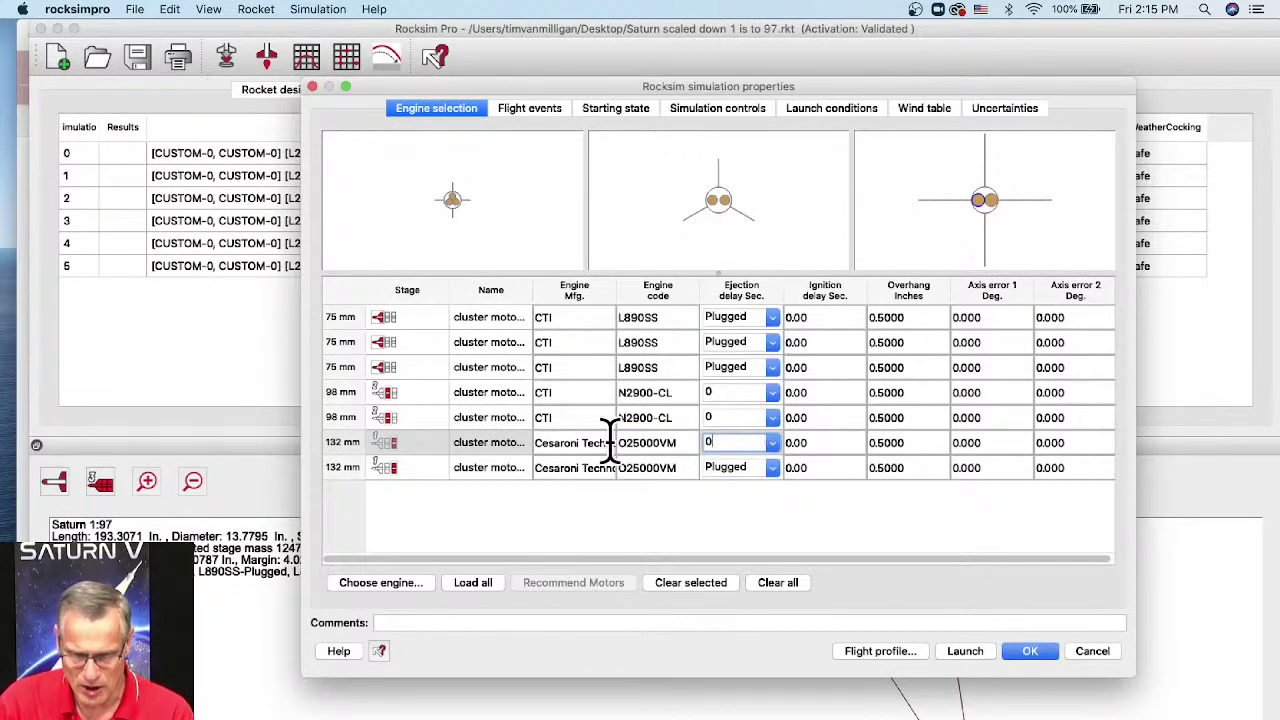
pyautogui.click(773, 469)
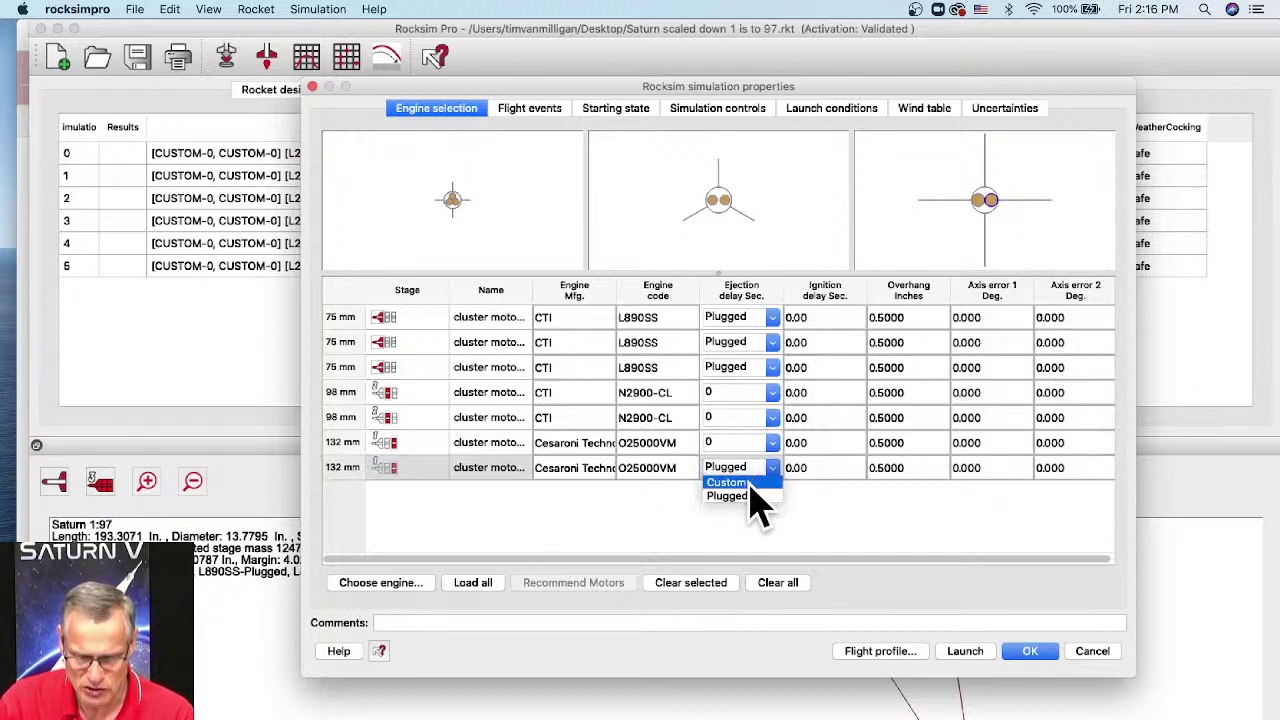
pyautogui.click(750, 483)
pyautogui.click(616, 434)
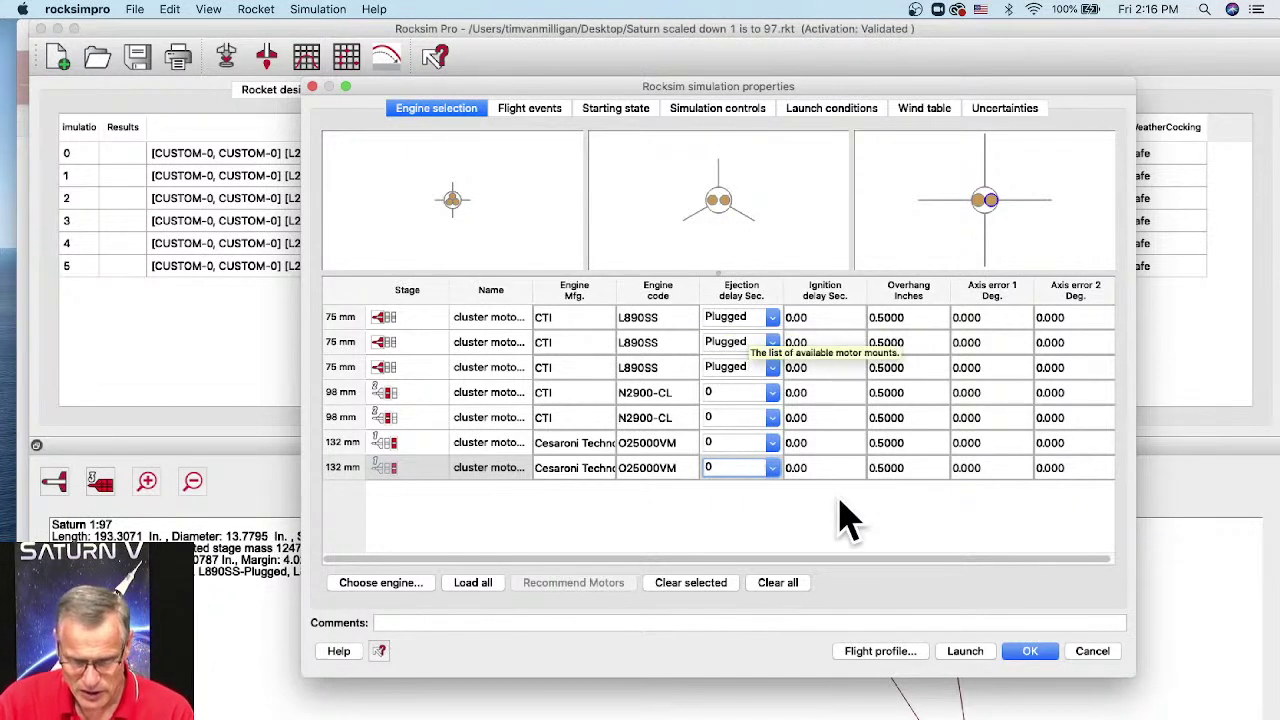
# Step: Set the launch guide length to 200 in. and review the simulation controls and launch conditions
pyautogui.click(612, 110)
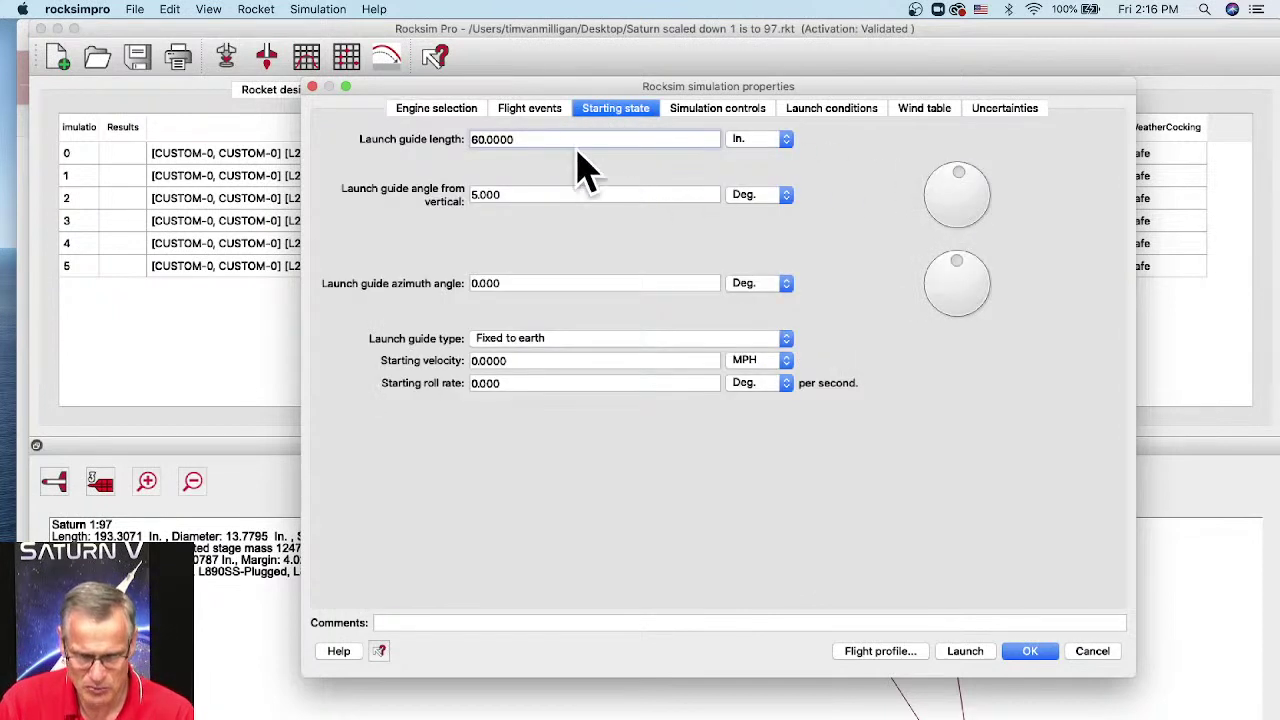
pyautogui.doubleClick(472, 139)
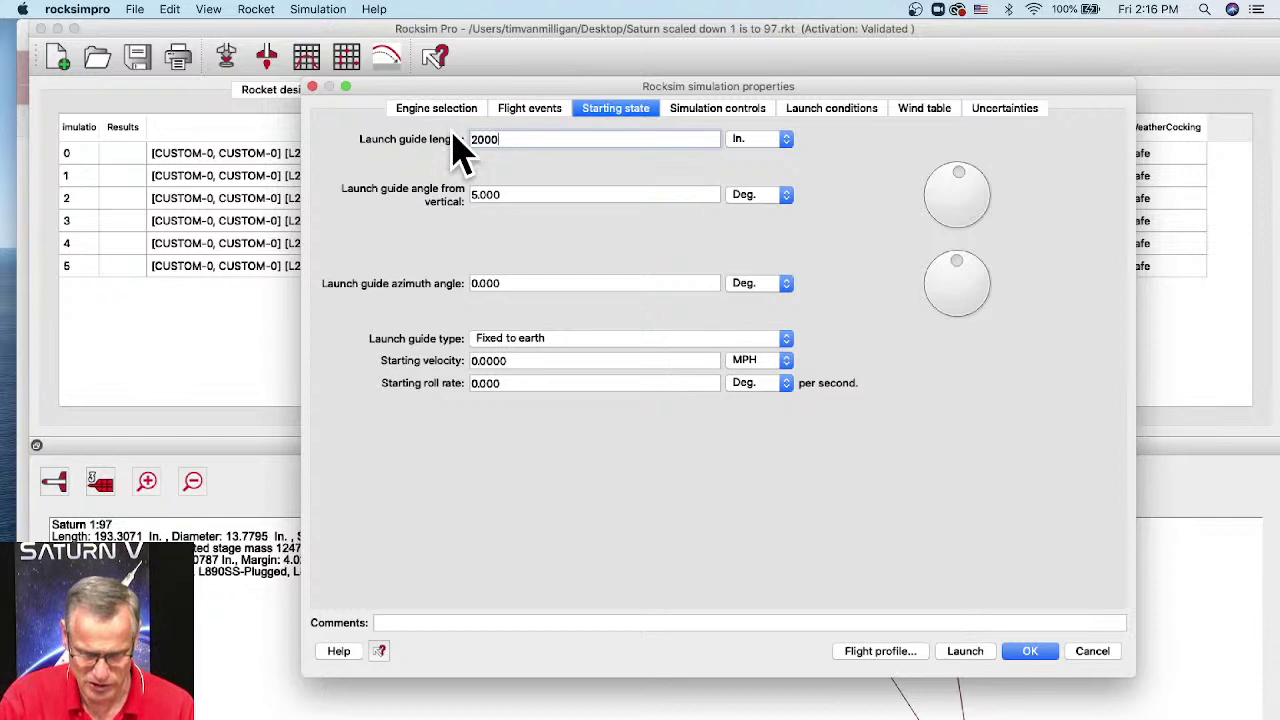
pyautogui.press('Tab')
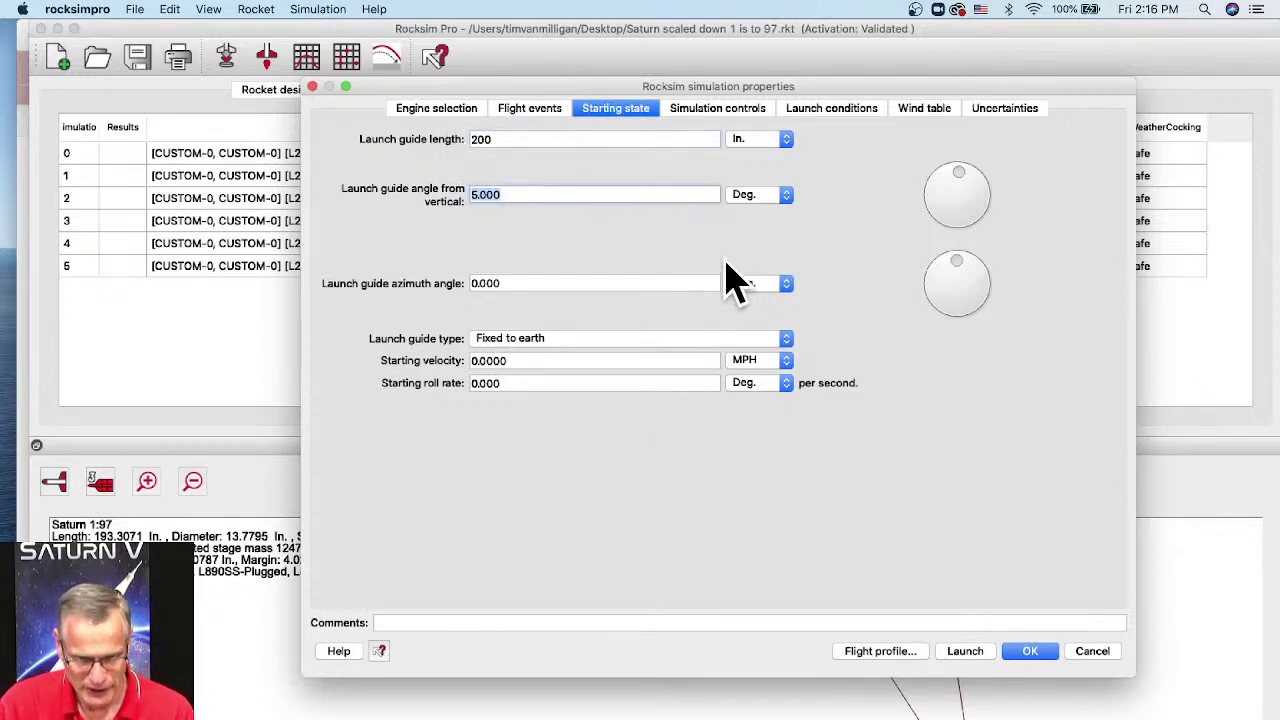
pyautogui.click(716, 110)
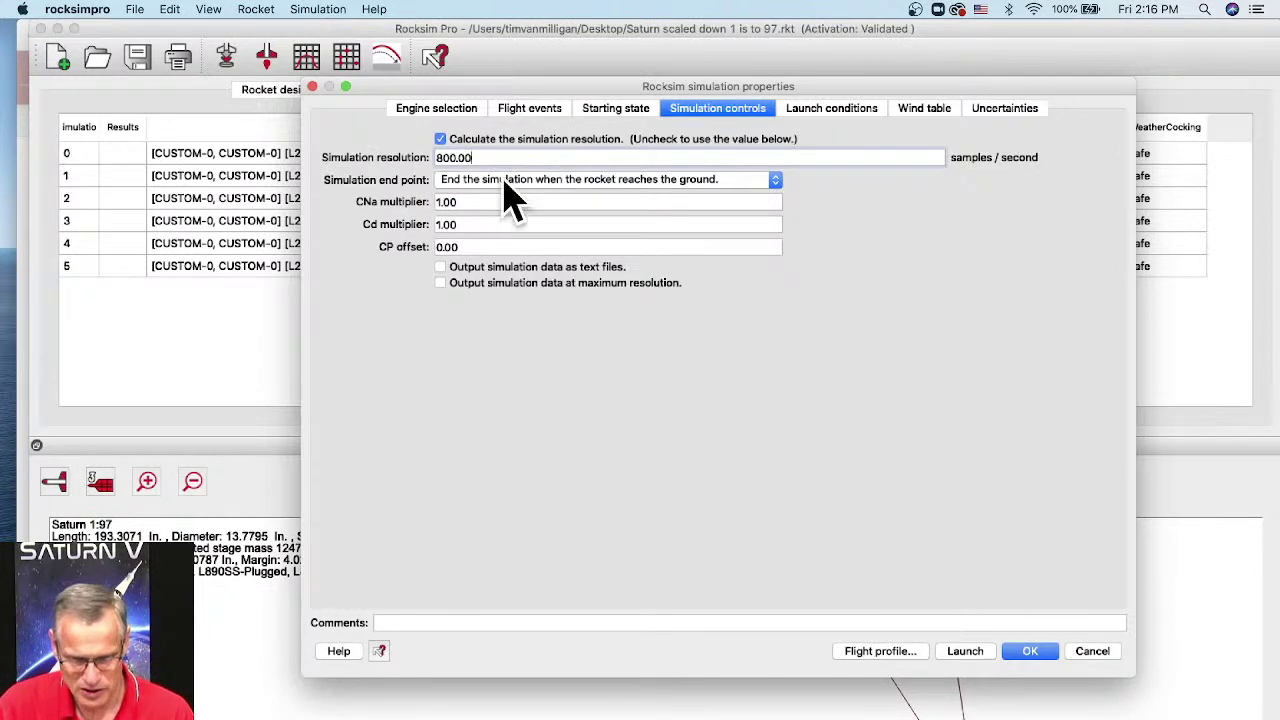
pyautogui.click(840, 113)
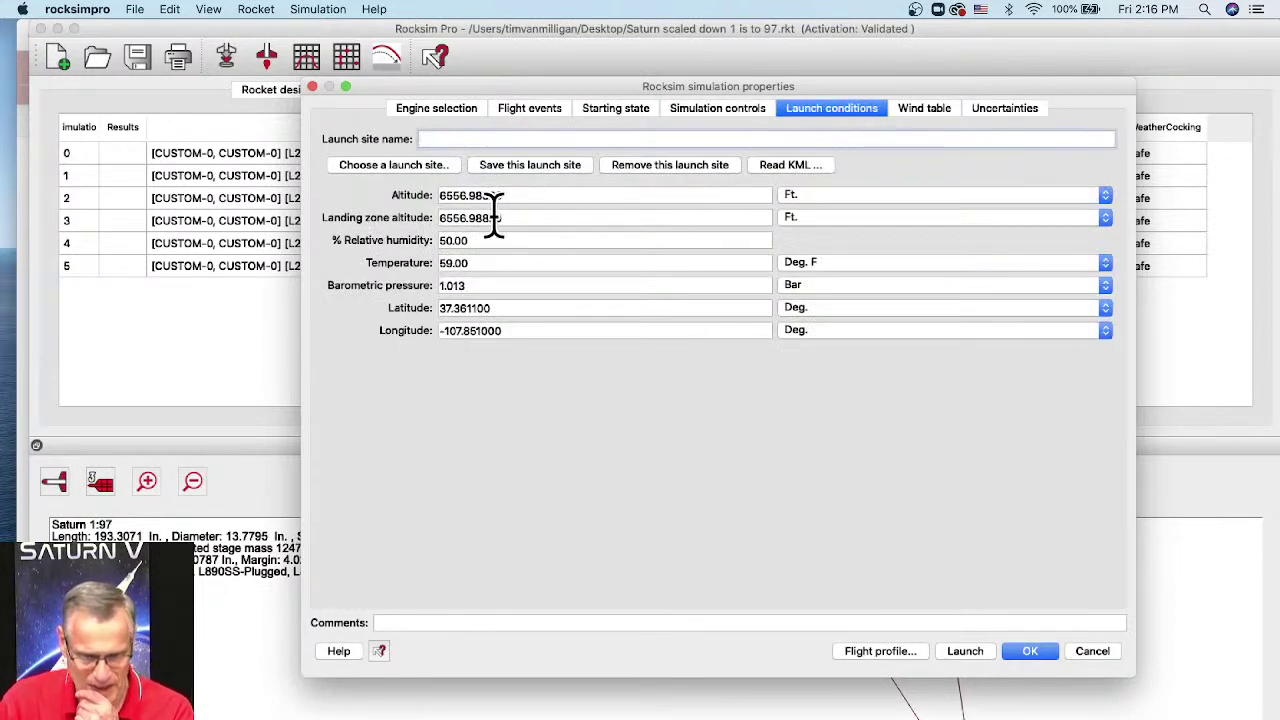
# Step: Load the Birmingham Rocket Boys $665 launch site into the launch conditions and launch the simulation after checking the wind table
pyautogui.click(410, 165)
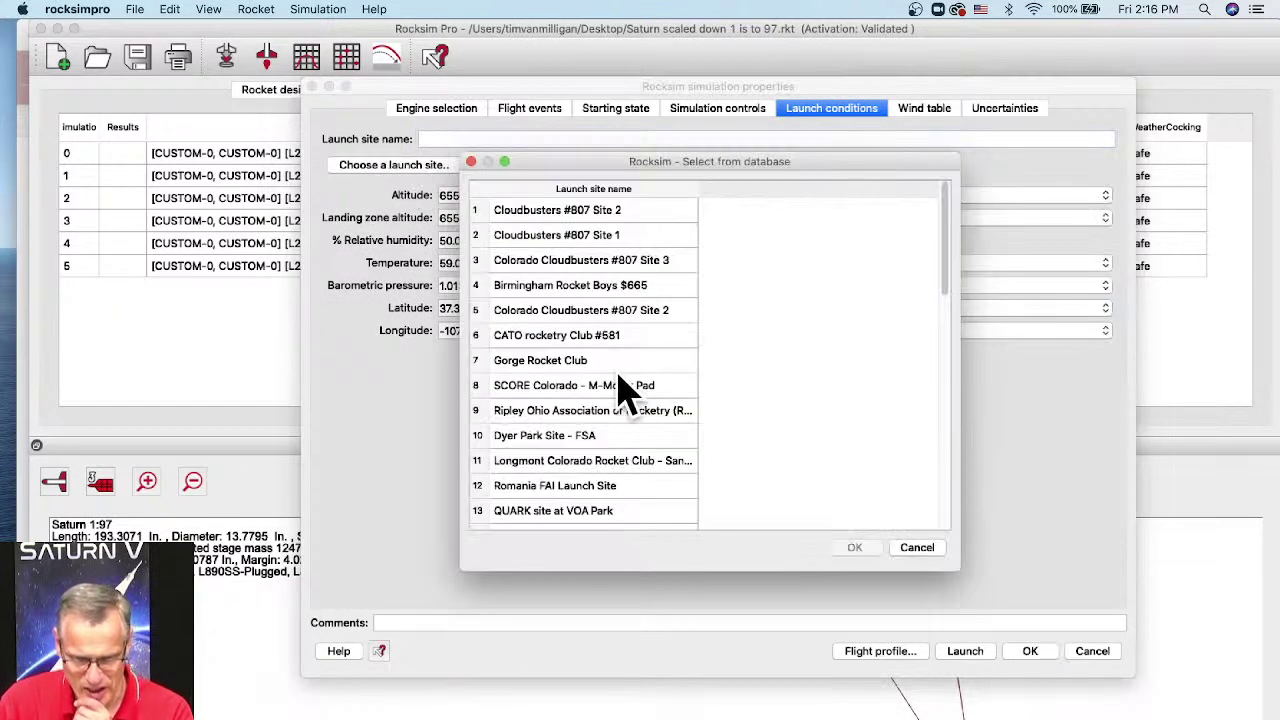
pyautogui.click(570, 287)
pyautogui.click(878, 549)
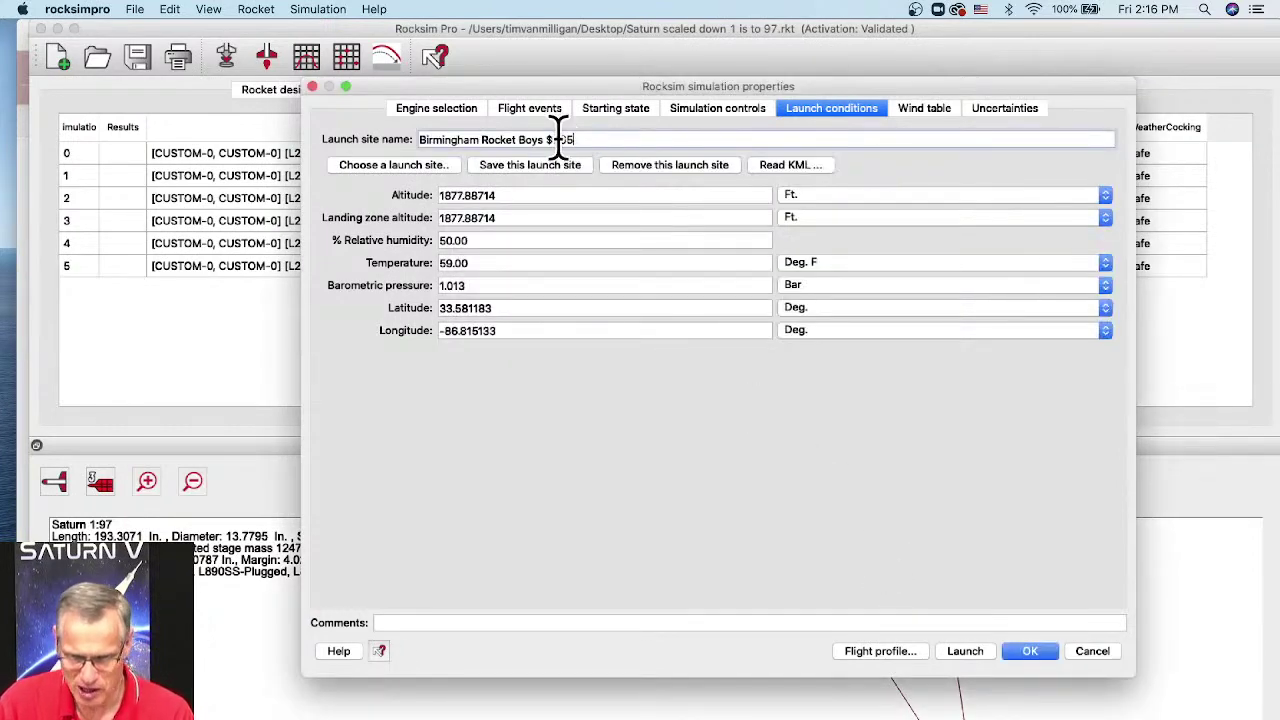
pyautogui.click(928, 112)
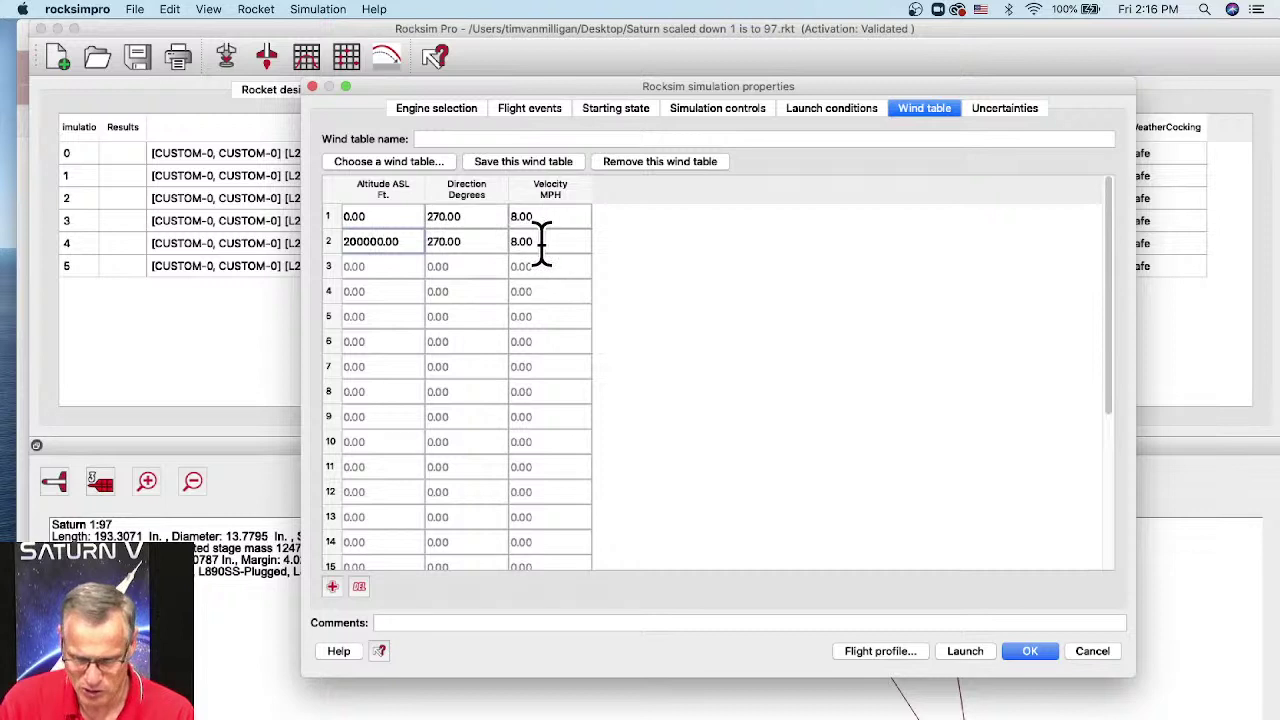
pyautogui.click(964, 652)
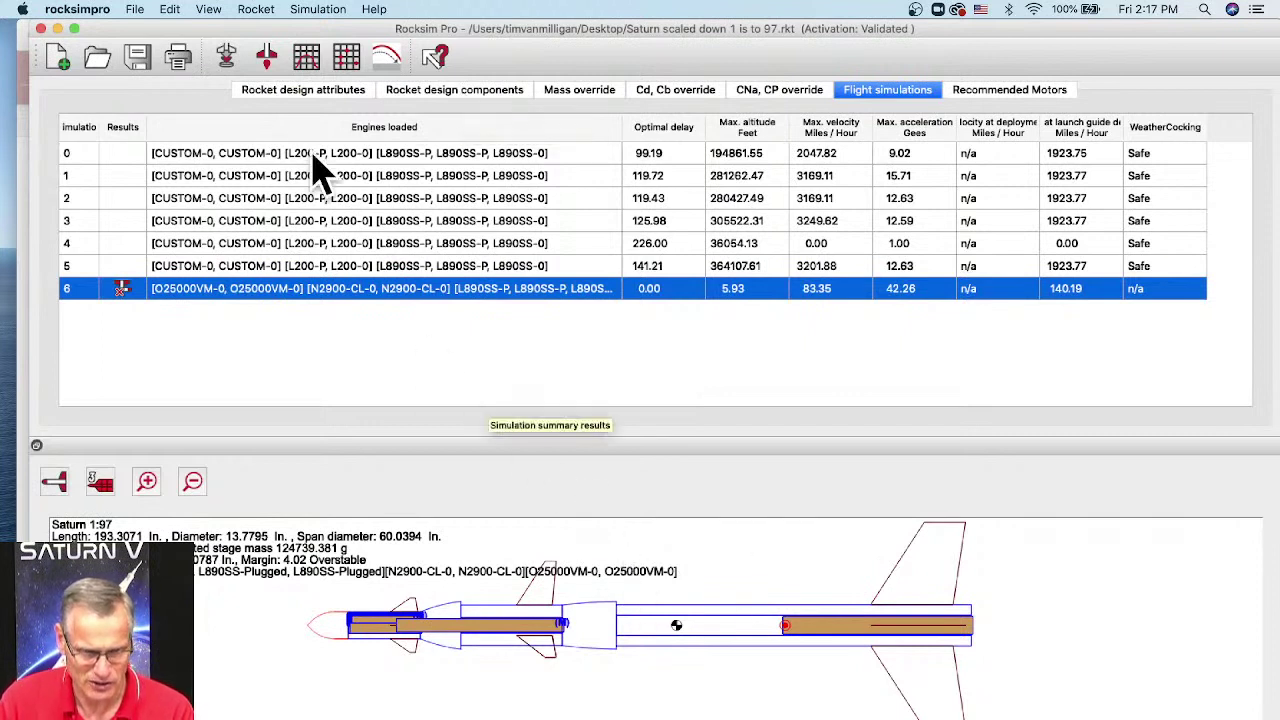
# Step: Open the rocket's parts list and examine the masses and moments of inertia of the sustainer's nose cone, body tube and cluster motor tubes
pyautogui.click(300, 10)
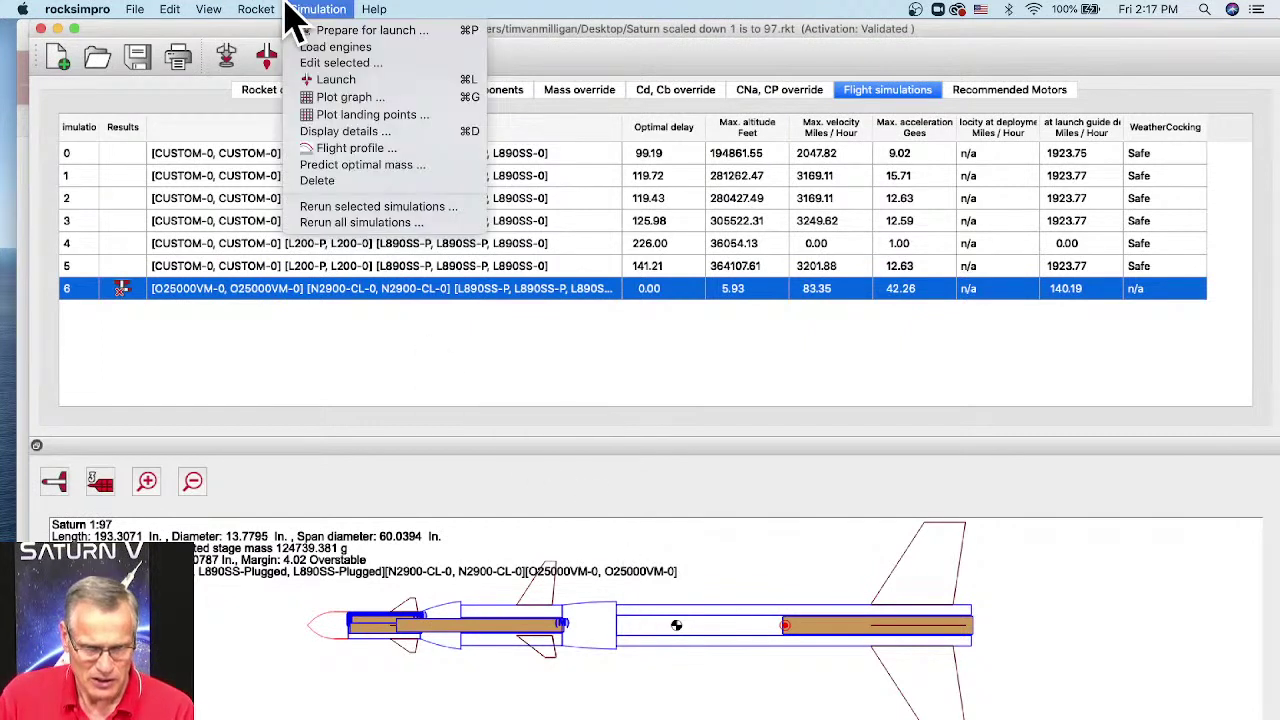
pyautogui.click(297, 12)
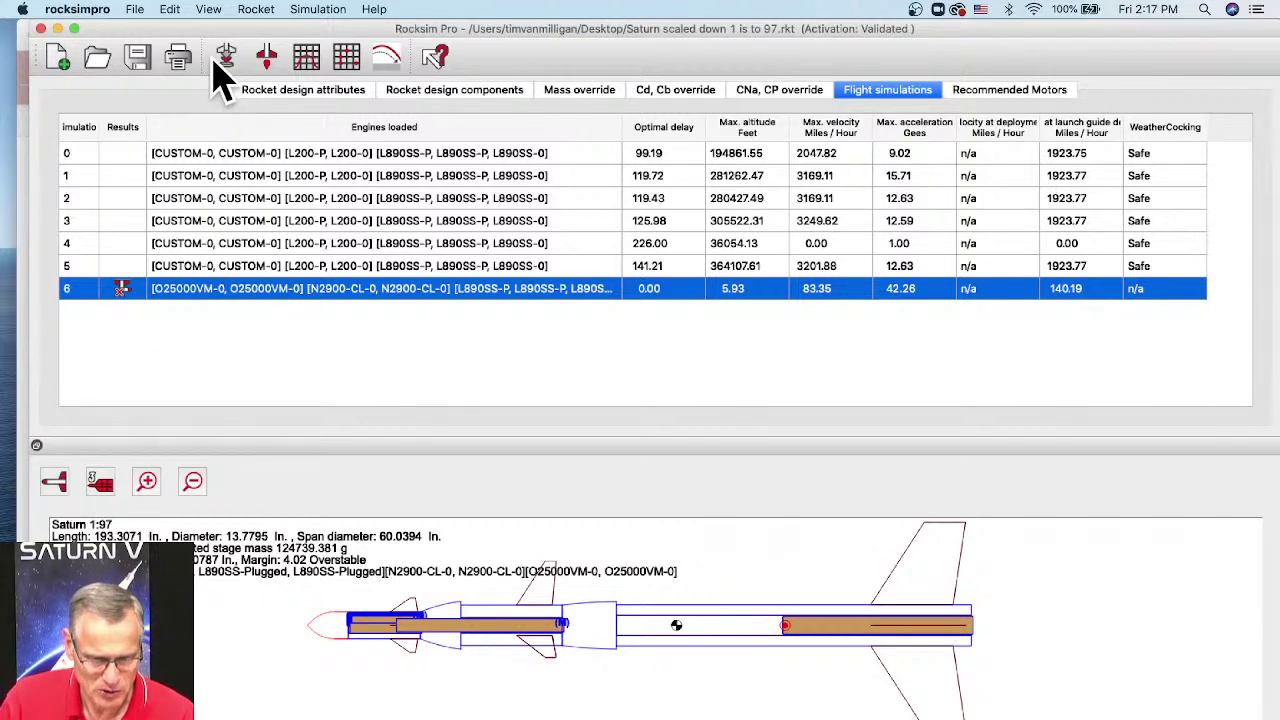
pyautogui.click(133, 9)
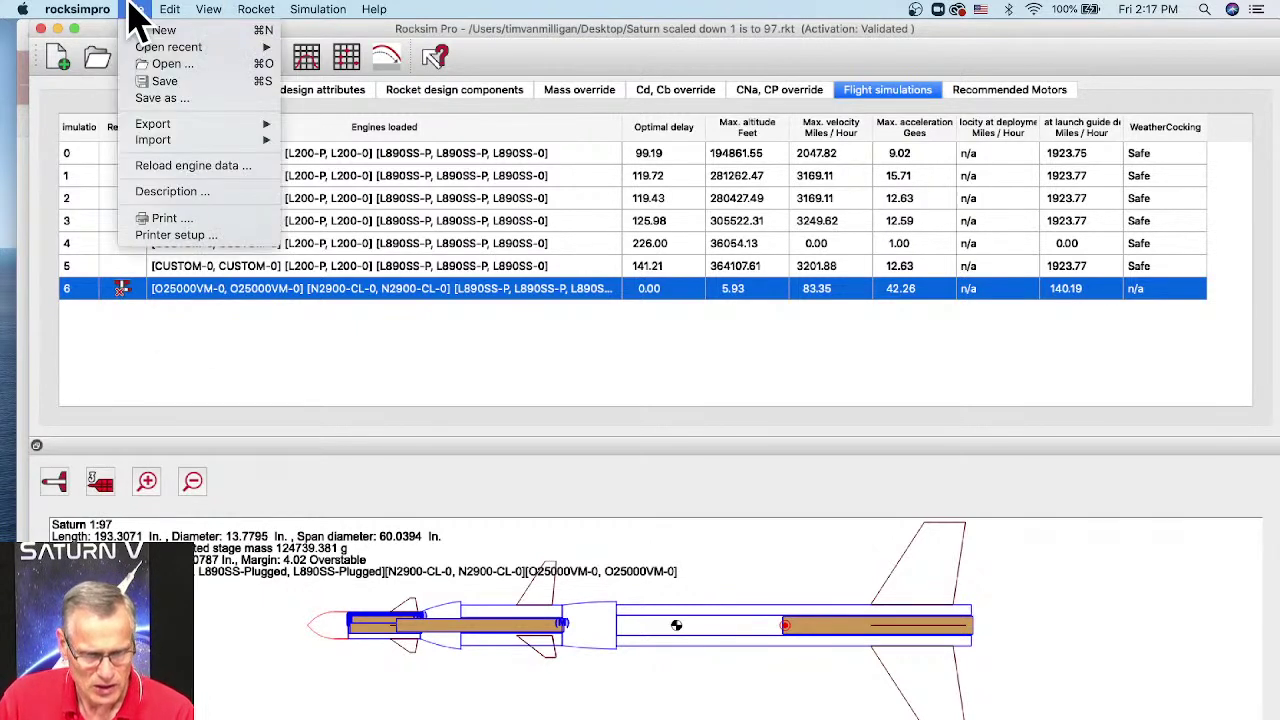
pyautogui.moveTo(265, 12)
pyautogui.moveTo(318, 14)
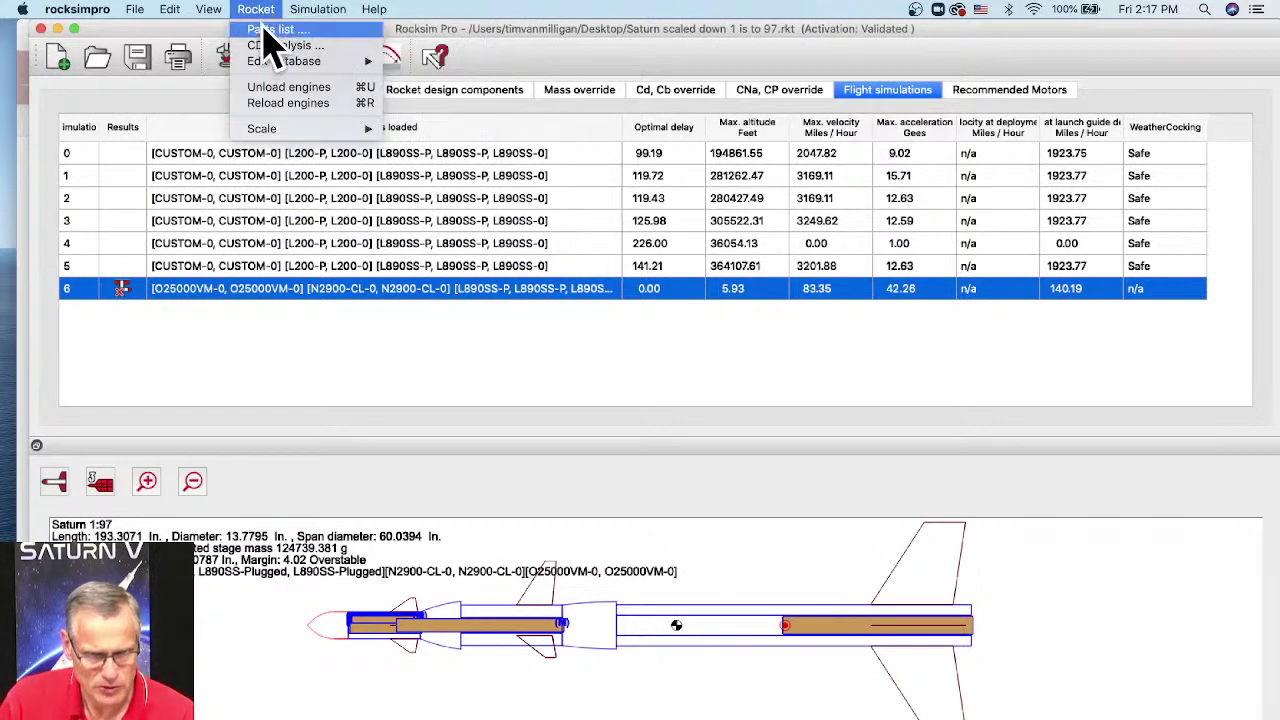
pyautogui.click(266, 30)
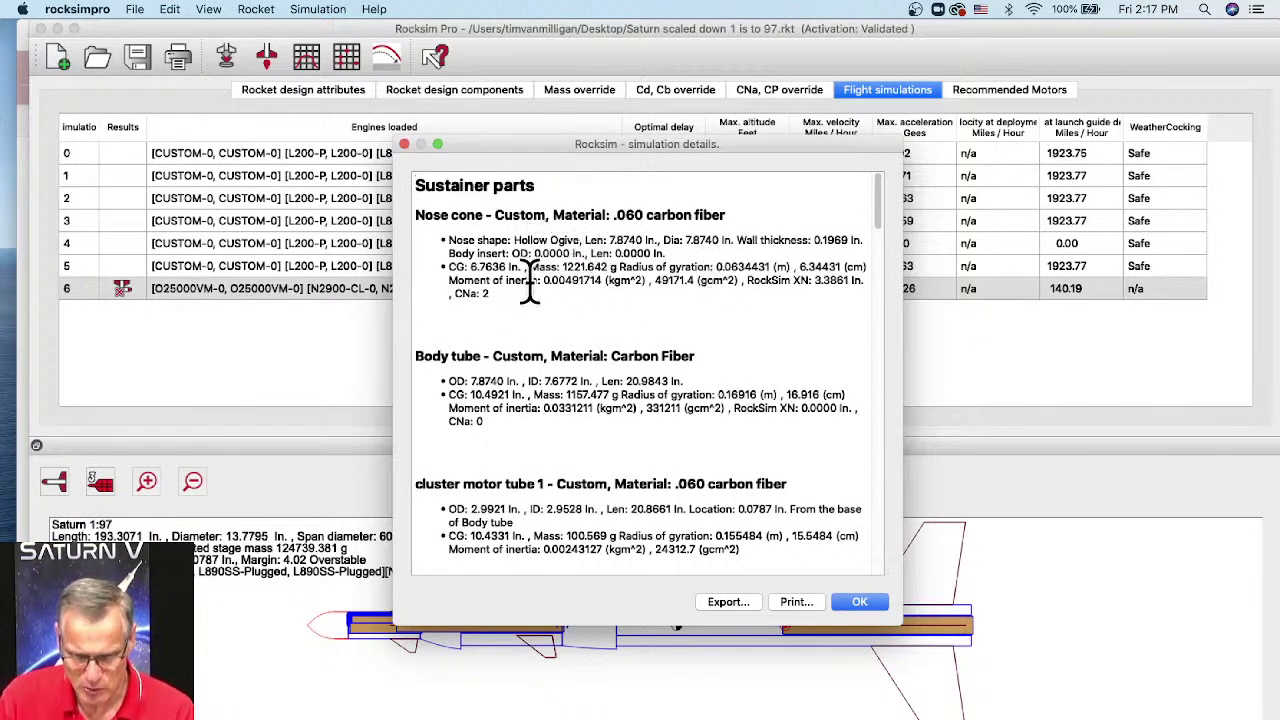
pyautogui.moveTo(543, 281); pyautogui.dragTo(574, 283)
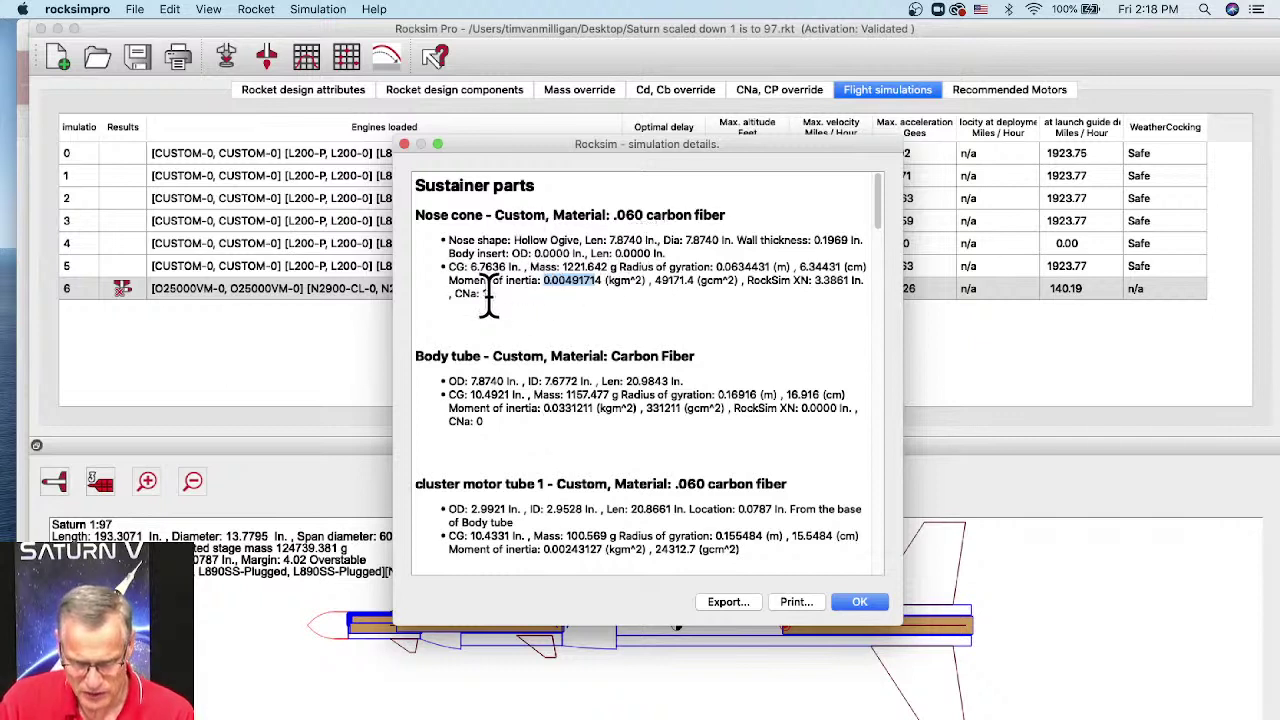
pyautogui.scroll(-3, 600, 420)
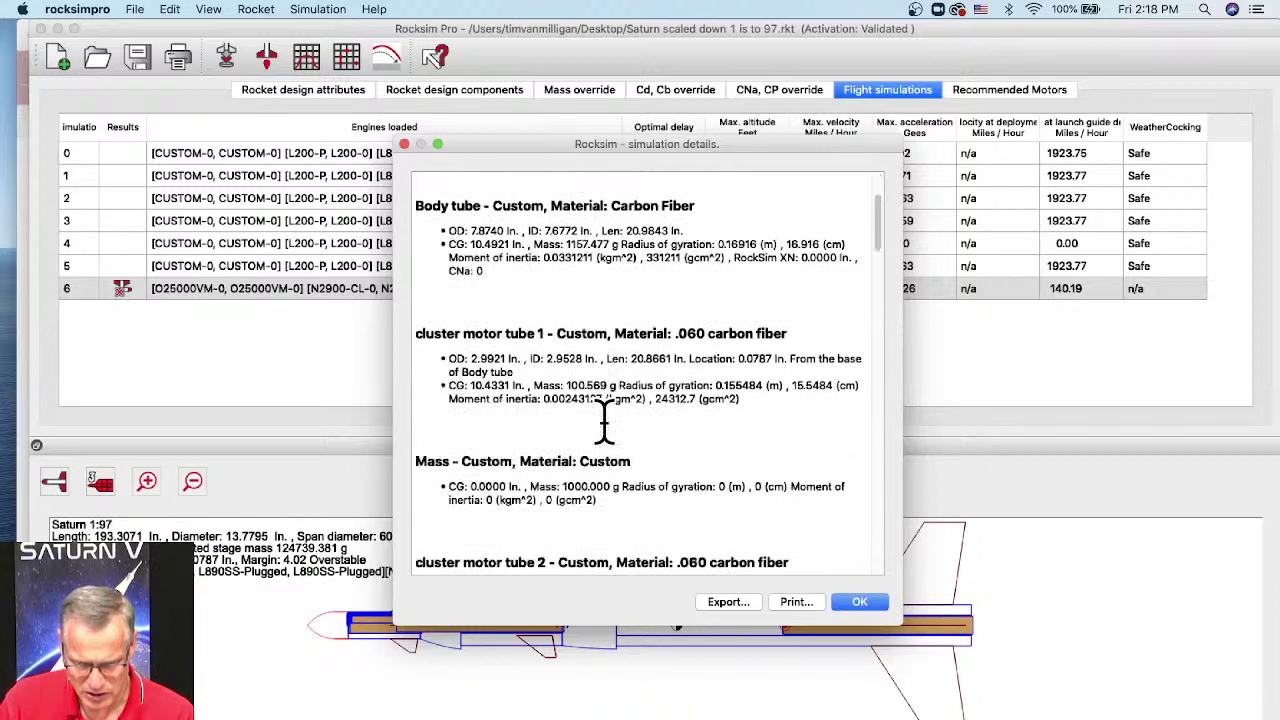
pyautogui.scroll(-2, 603, 425)
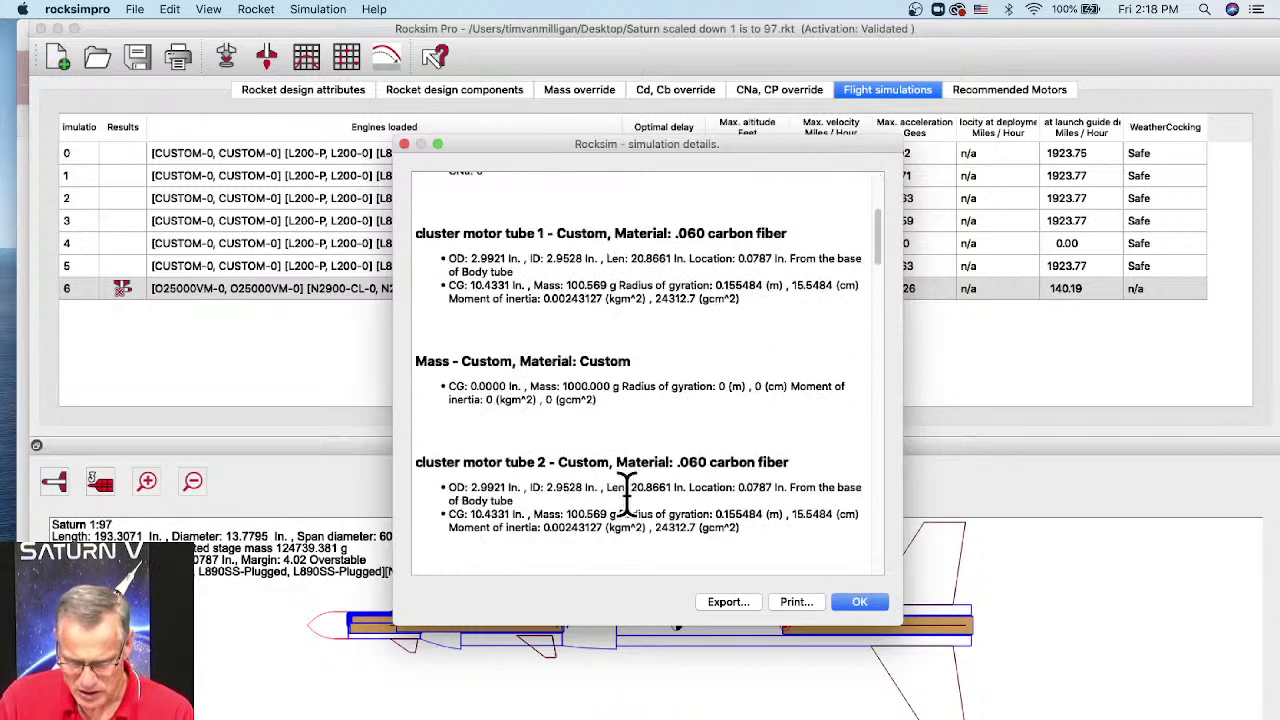
pyautogui.click(857, 603)
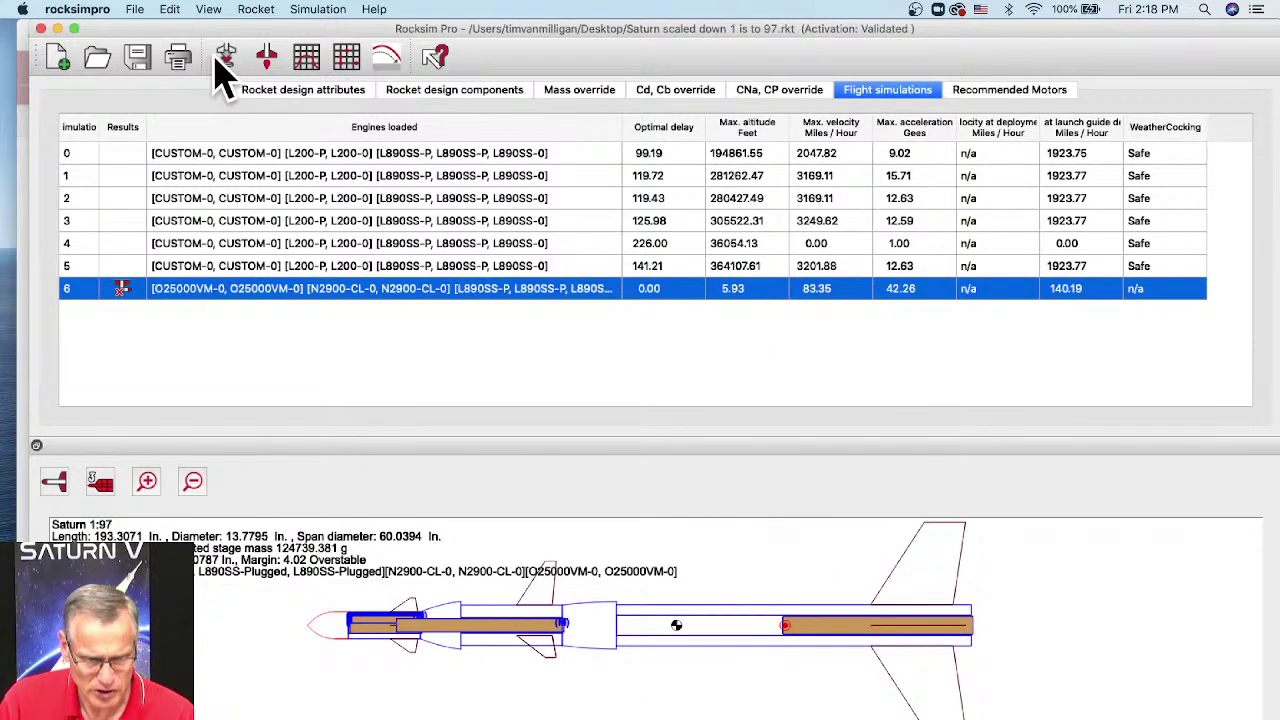
# Step: Open the sustainer's nose cone in the design components, review its properties and accept them as they are
pyautogui.click(440, 92)
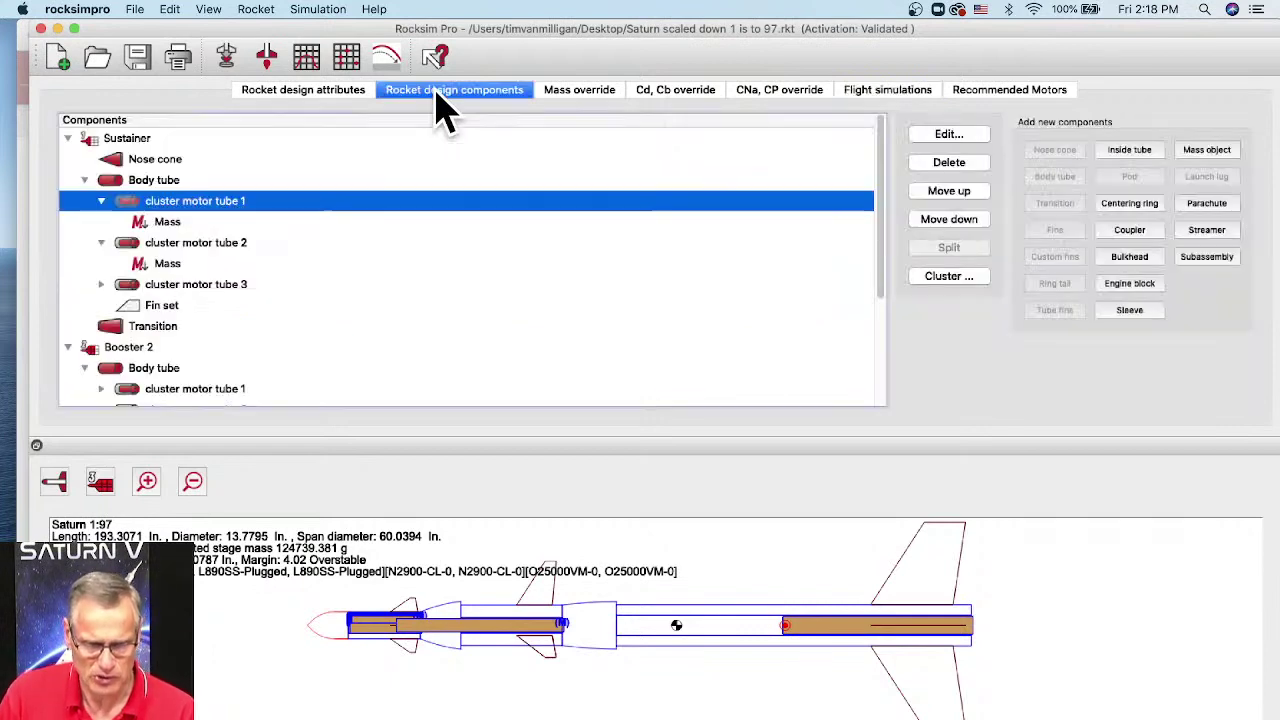
pyautogui.doubleClick(140, 160)
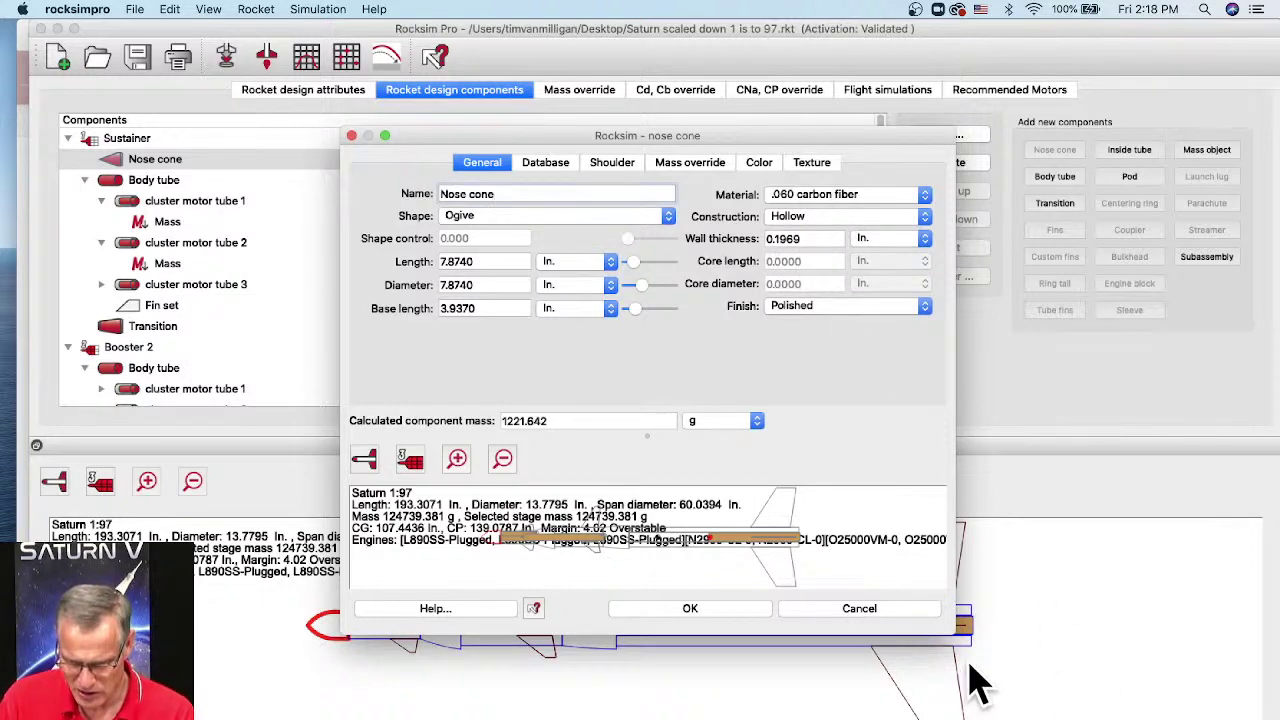
pyautogui.moveTo(950, 636); pyautogui.dragTo(1248, 718)
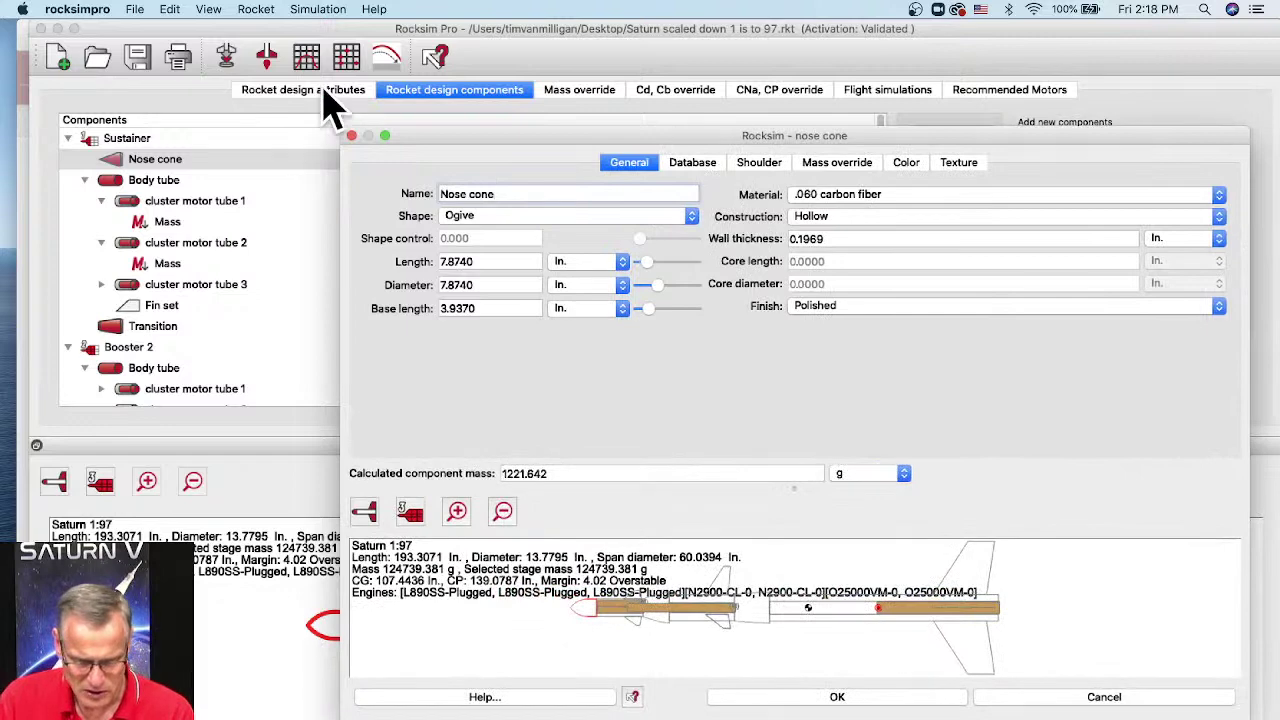
pyautogui.moveTo(337, 128)
pyautogui.mouseDown()
pyautogui.moveTo(166, 14)
pyautogui.moveTo(114, 10)
pyautogui.mouseUp()
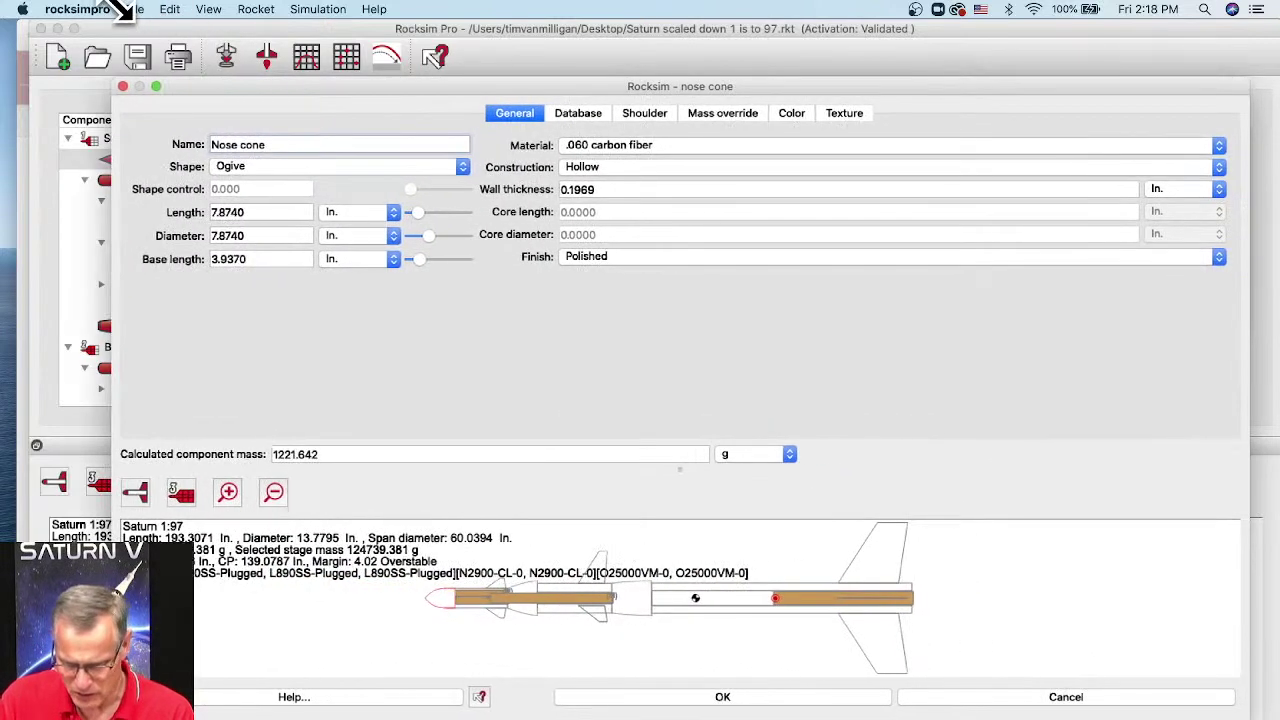
pyautogui.click(722, 697)
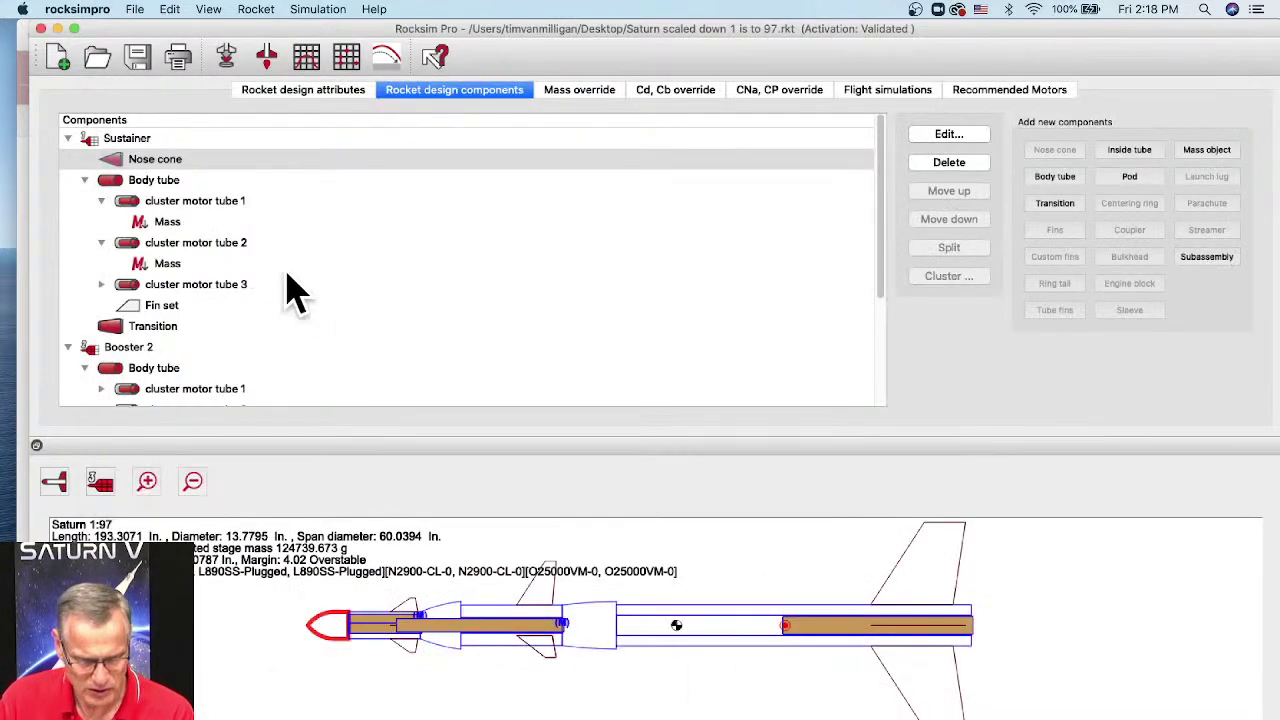
# Step: Review the properties of the sustainer's body tube and transition and accept each with its existing values
pyautogui.click(145, 185)
pyautogui.doubleClick(145, 188)
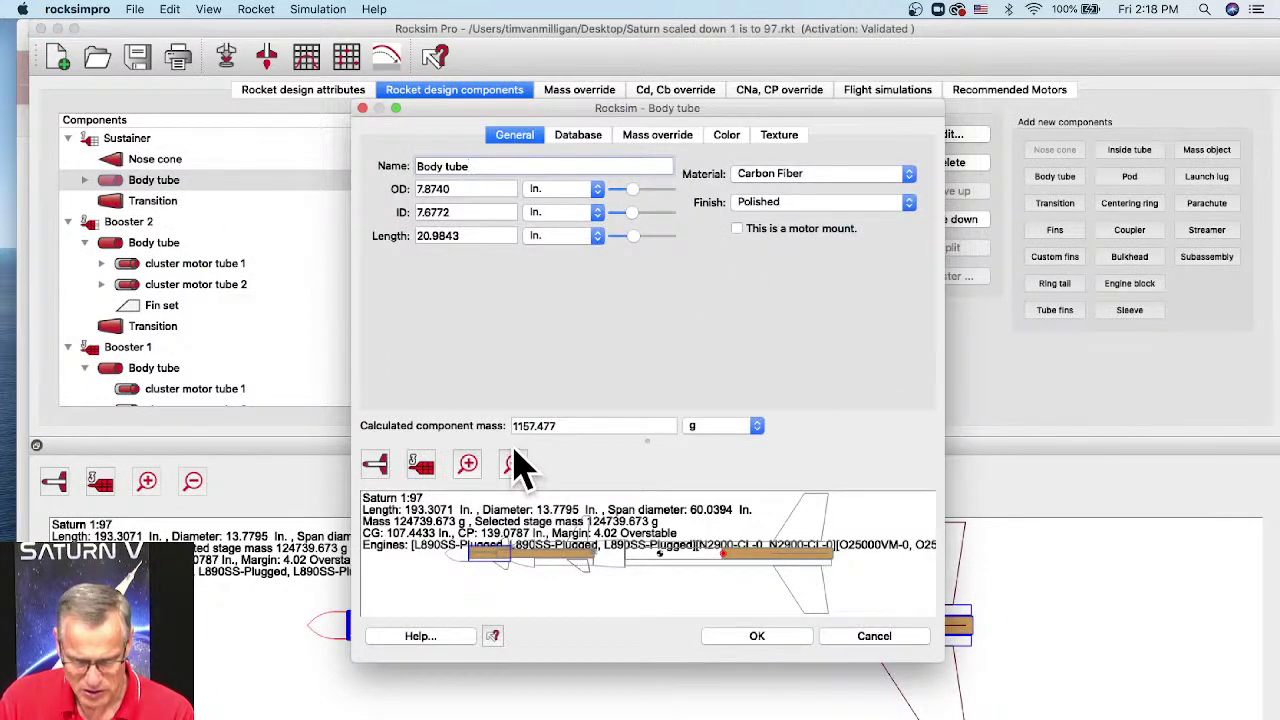
pyautogui.click(752, 636)
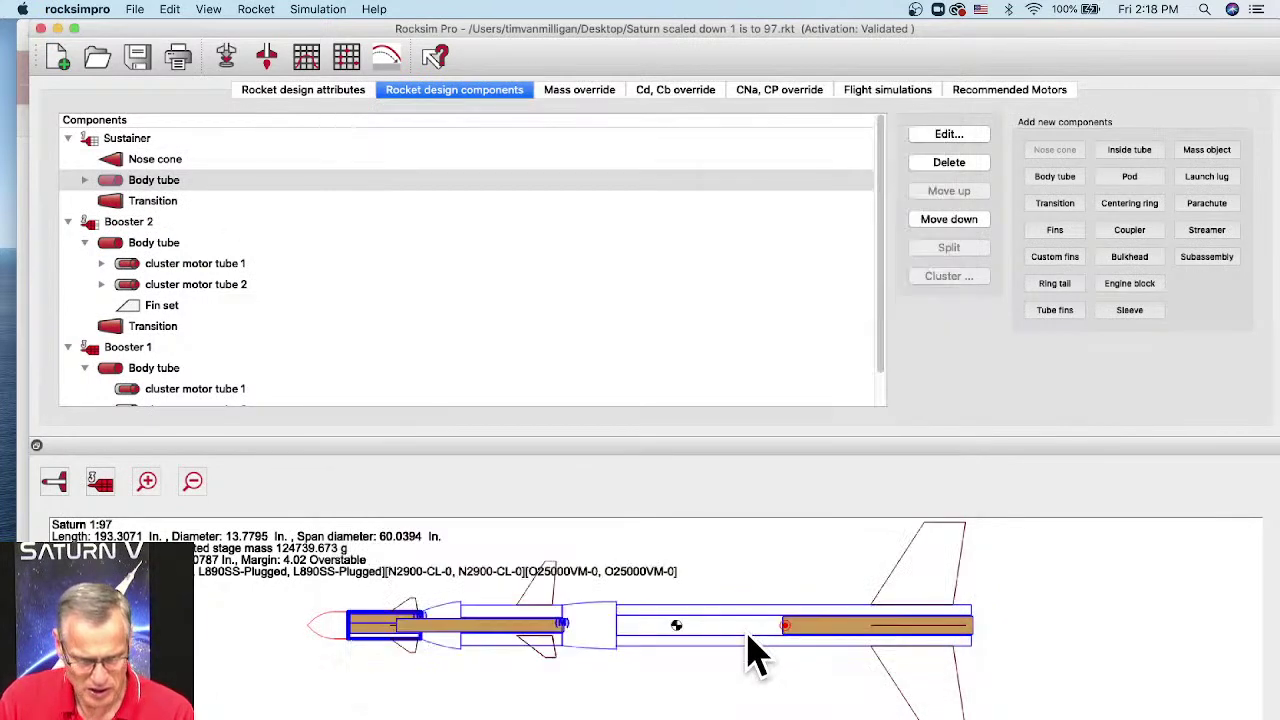
pyautogui.click(146, 201)
pyautogui.doubleClick(146, 210)
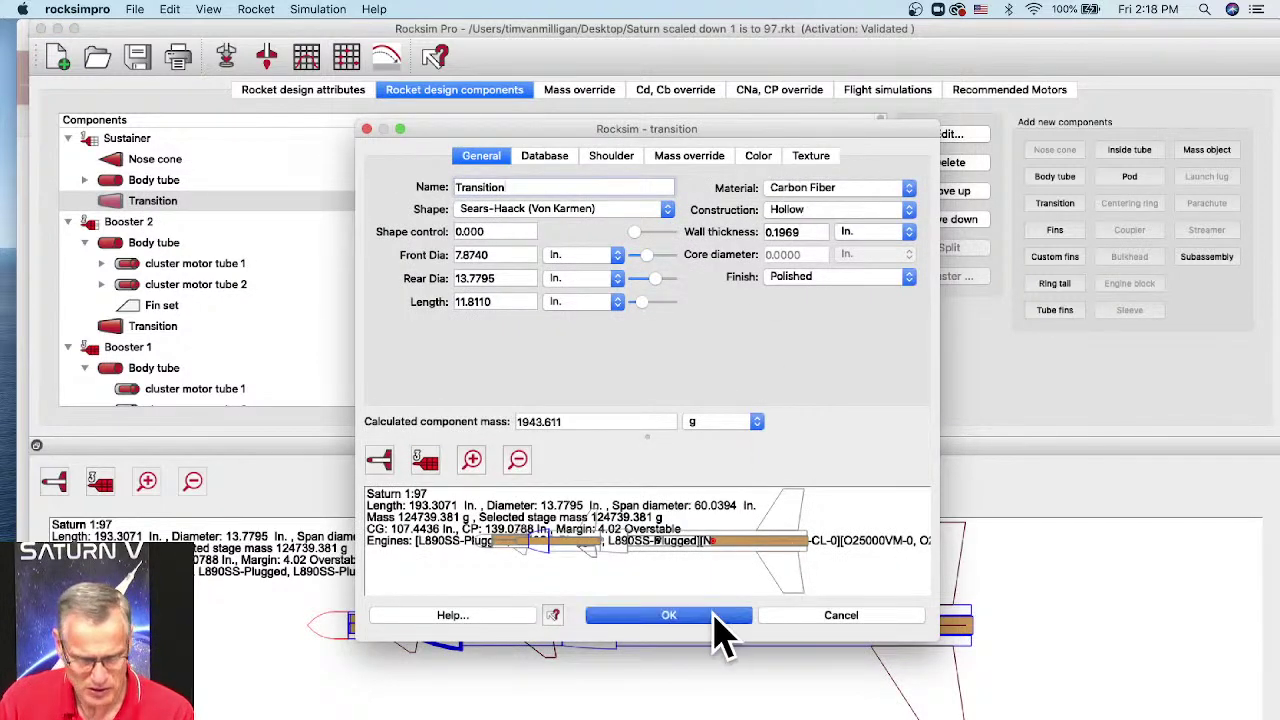
pyautogui.click(720, 620)
# Step: Open cluster motor tubes 1, 2 and 3 inside the sustainer's body tube and accept their existing properties
pyautogui.click(85, 180)
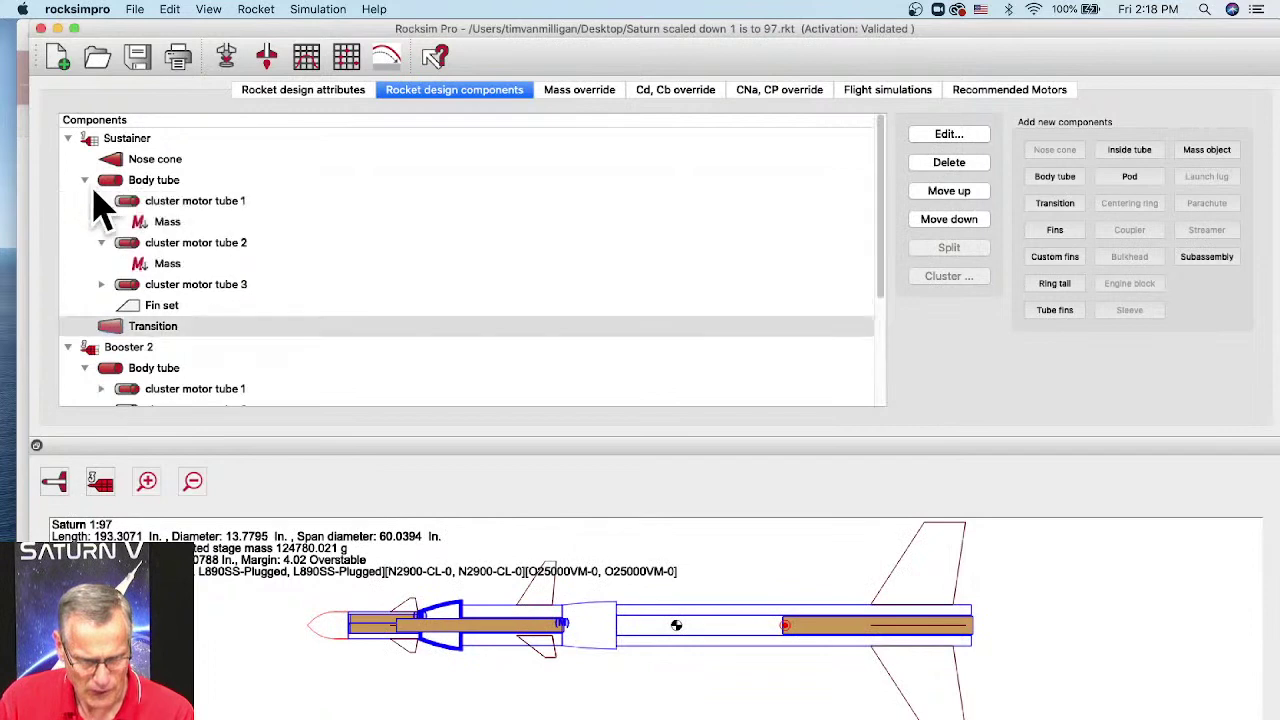
pyautogui.doubleClick(130, 205)
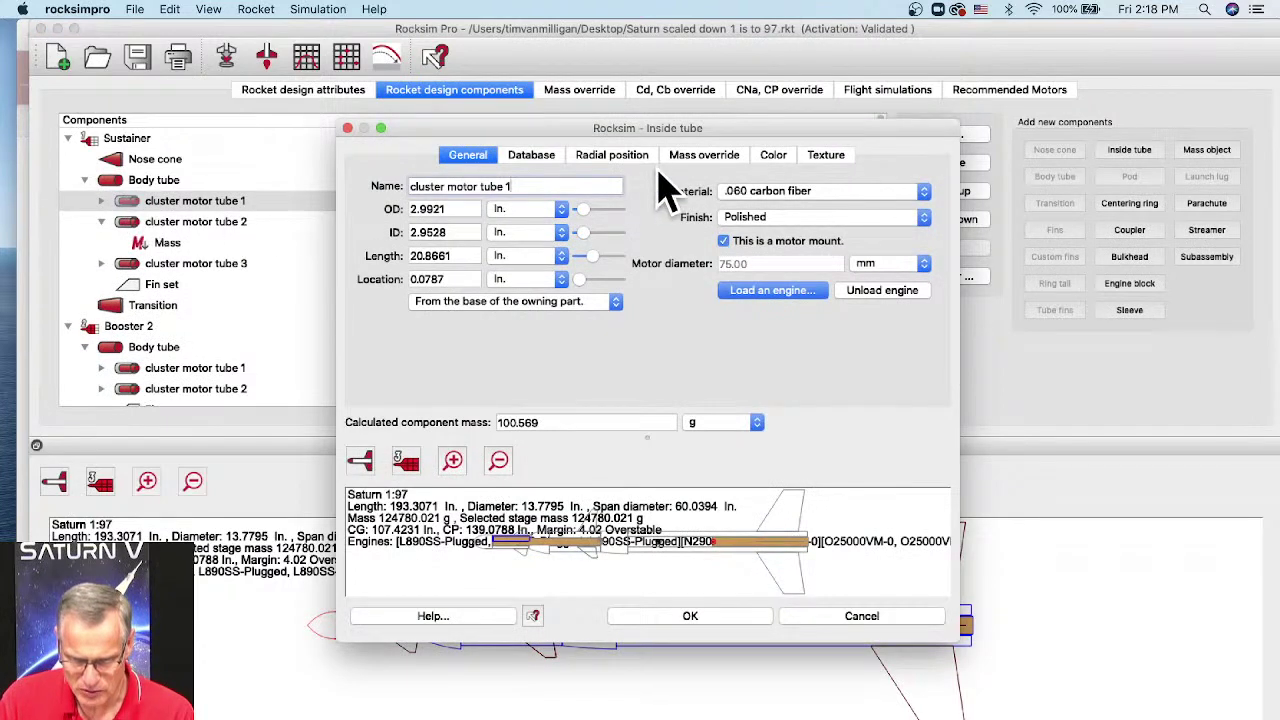
pyautogui.click(726, 617)
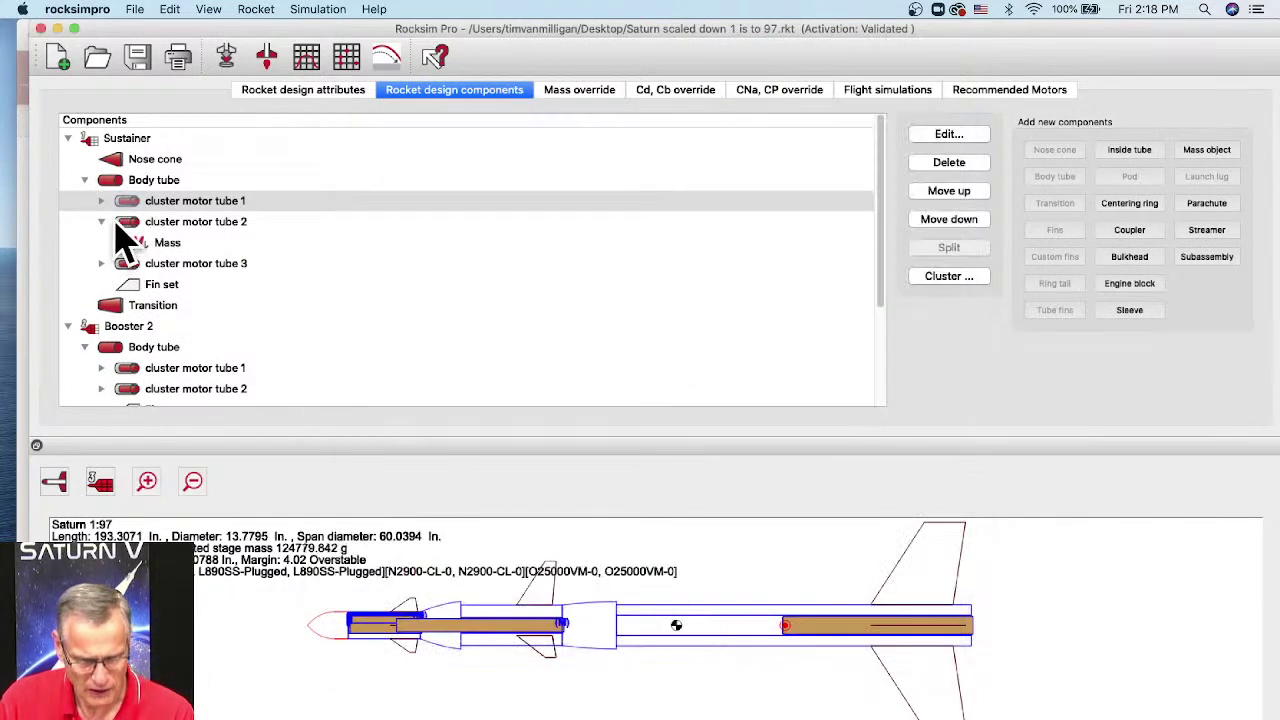
pyautogui.doubleClick(155, 222)
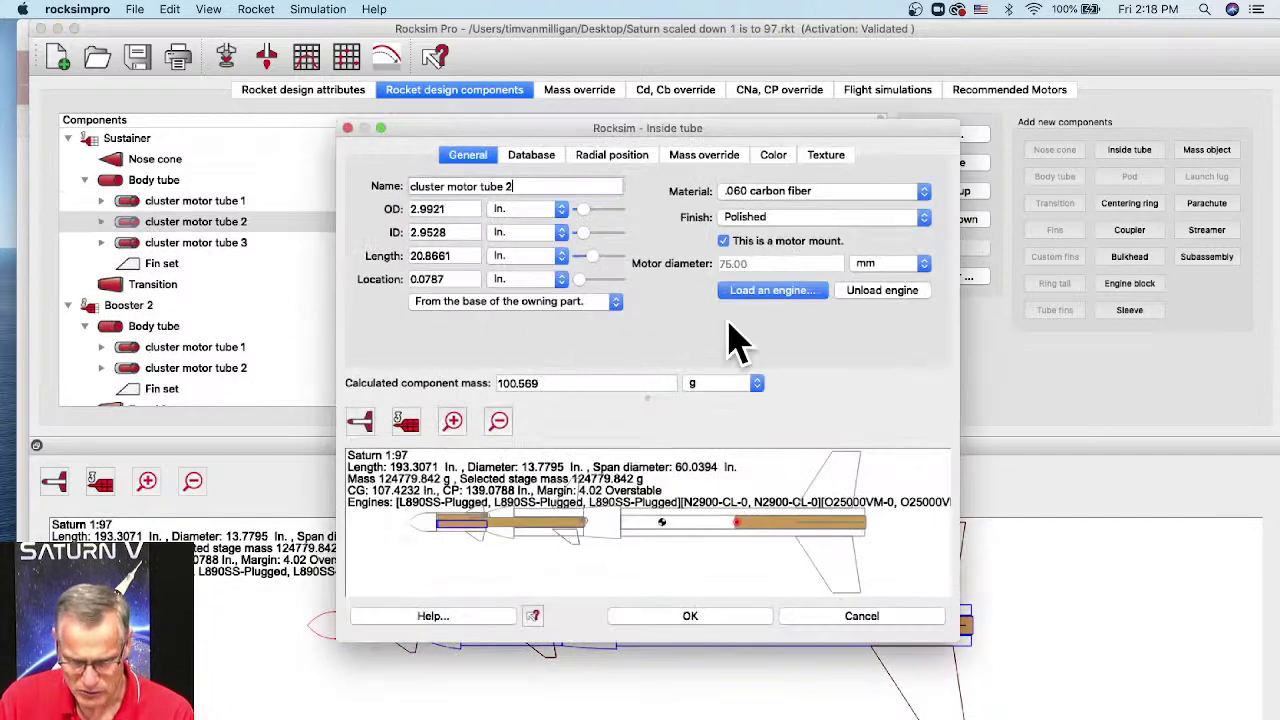
pyautogui.click(688, 617)
pyautogui.doubleClick(135, 243)
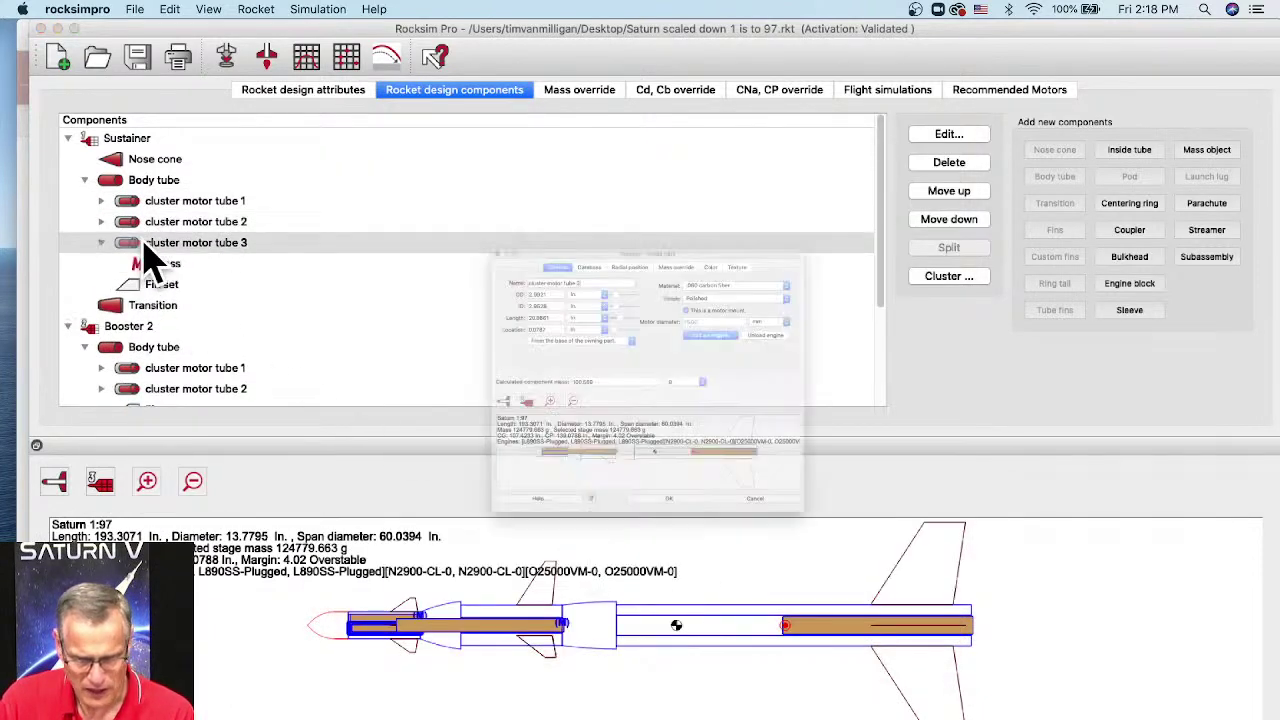
pyautogui.click(722, 615)
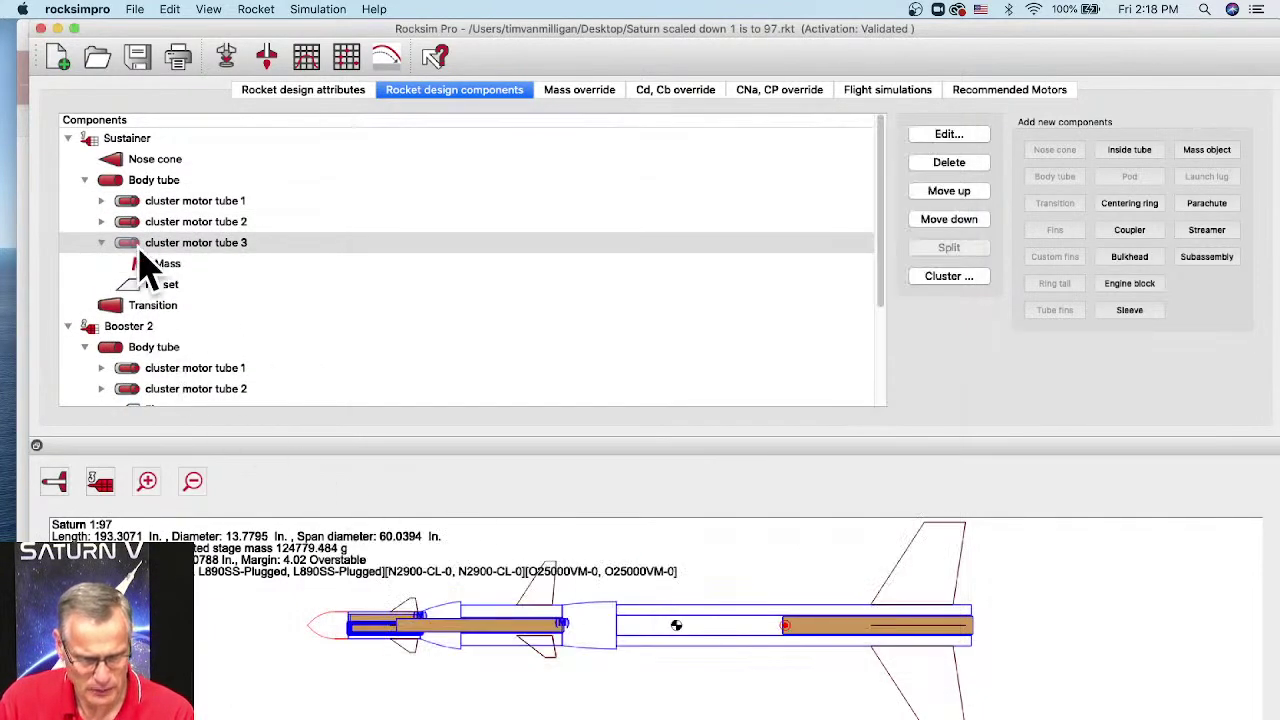
# Step: Open the sustainer's fin set, enlarge its properties window to inspect the fin dimensions and position, and close it with the values as they are
pyautogui.doubleClick(150, 285)
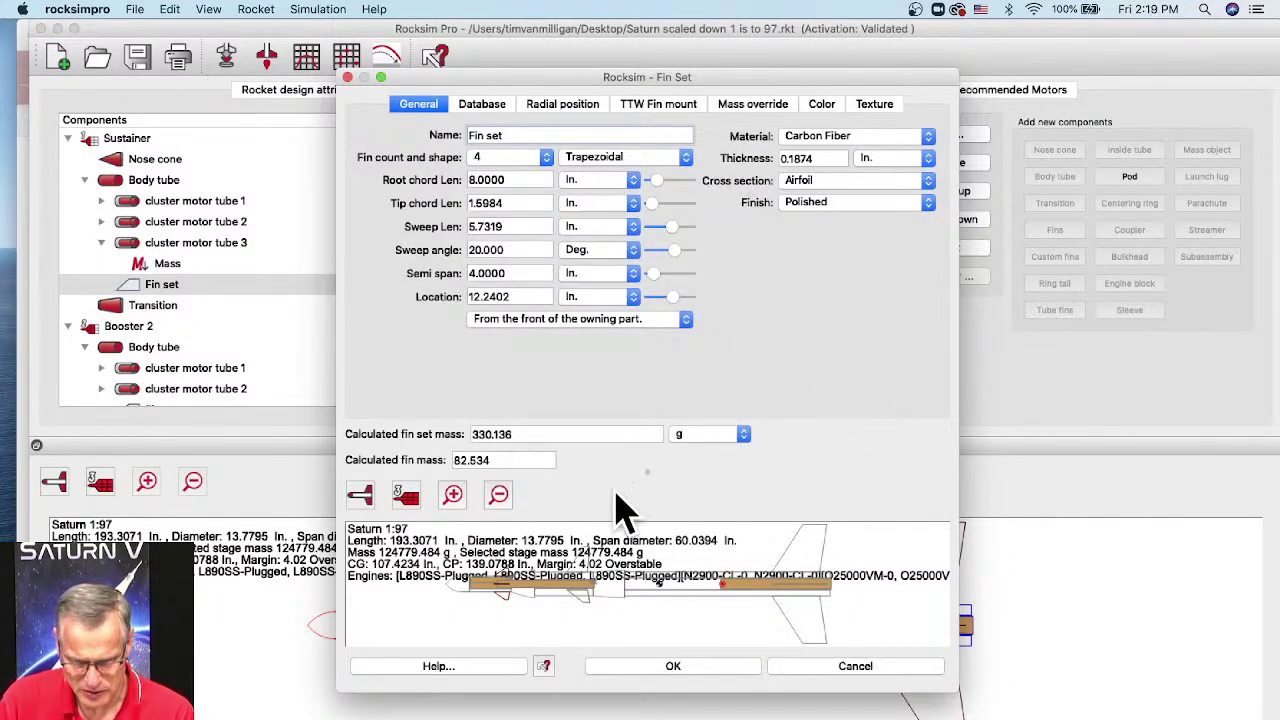
pyautogui.moveTo(957, 684); pyautogui.dragTo(1275, 719)
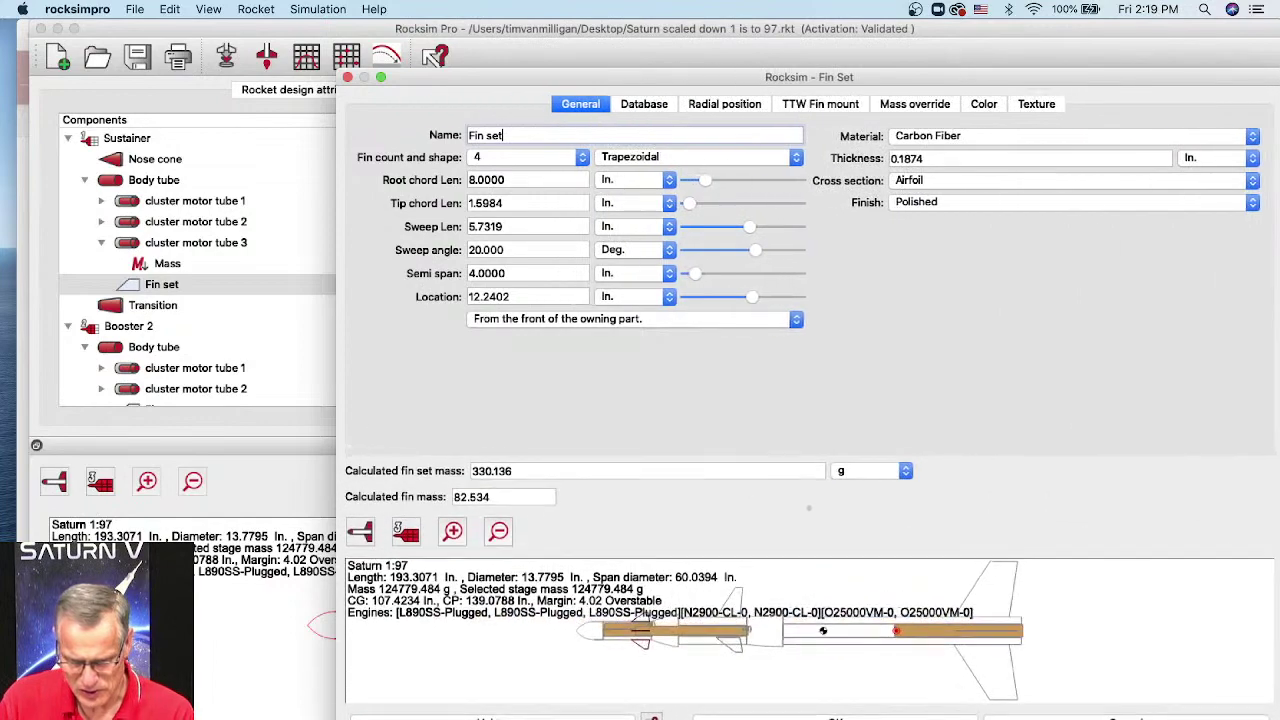
pyautogui.moveTo(338, 718); pyautogui.dragTo(127, 719)
pyautogui.moveTo(704, 510); pyautogui.dragTo(688, 446)
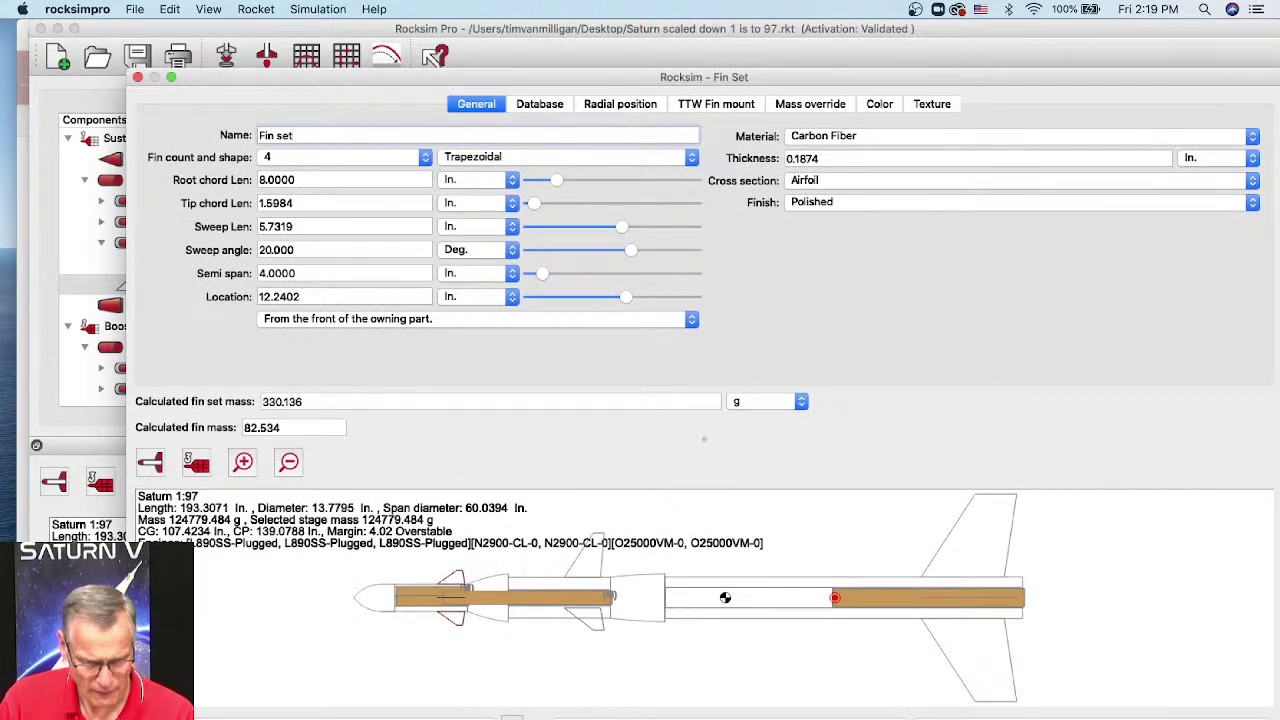
pyautogui.moveTo(127, 630); pyautogui.dragTo(164, 630)
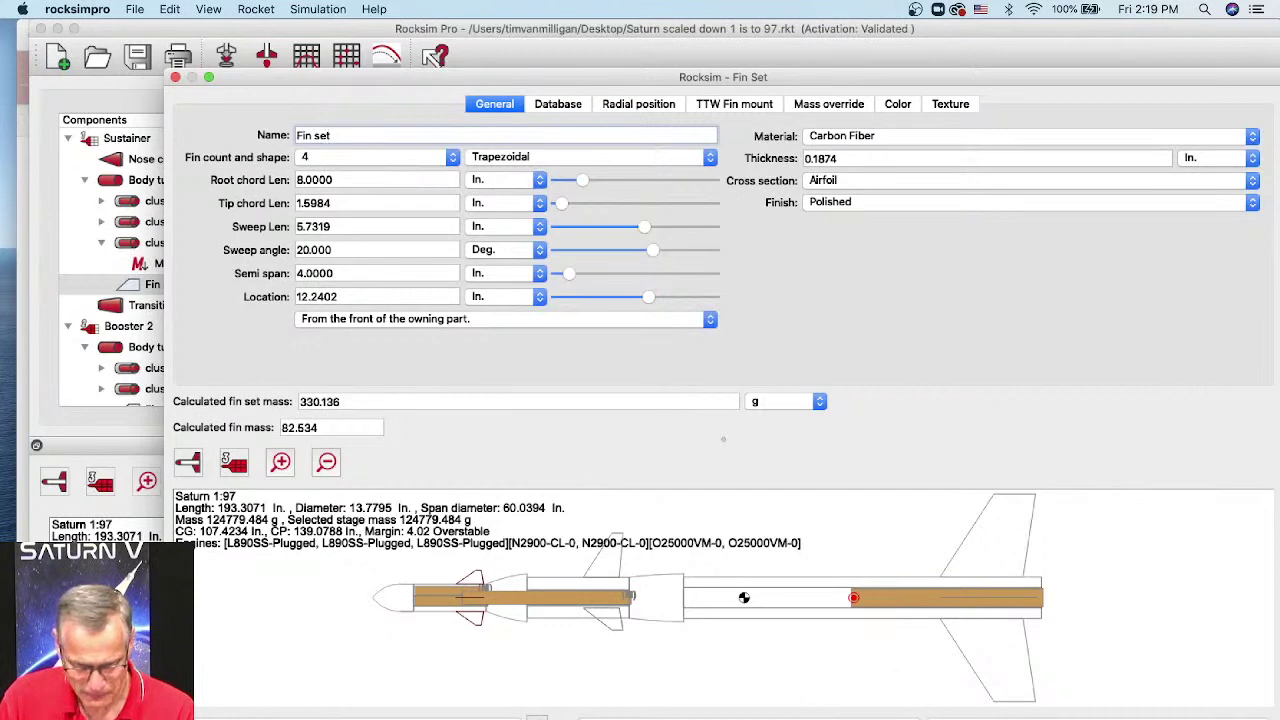
pyautogui.press('super+w')
# Step: Reopen the sustainer's transition, inspect its shape and dimensions in an enlarged window and accept it again
pyautogui.click(118, 306)
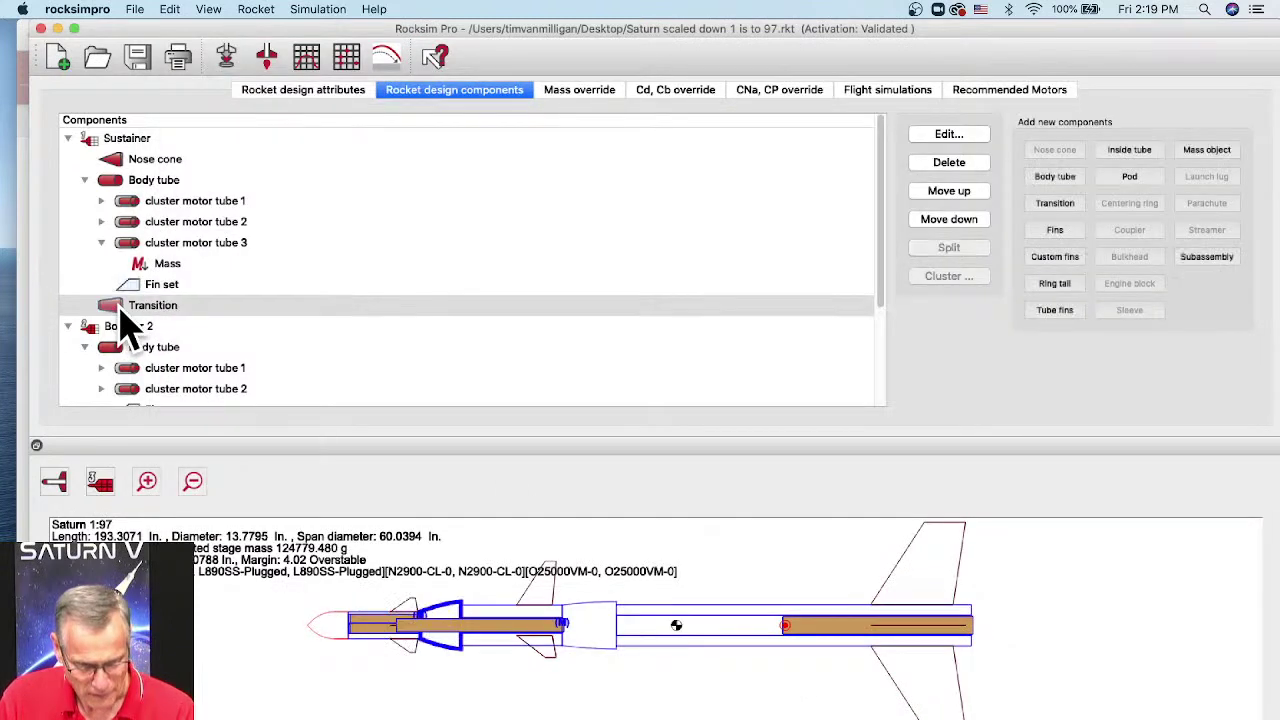
pyautogui.doubleClick(122, 308)
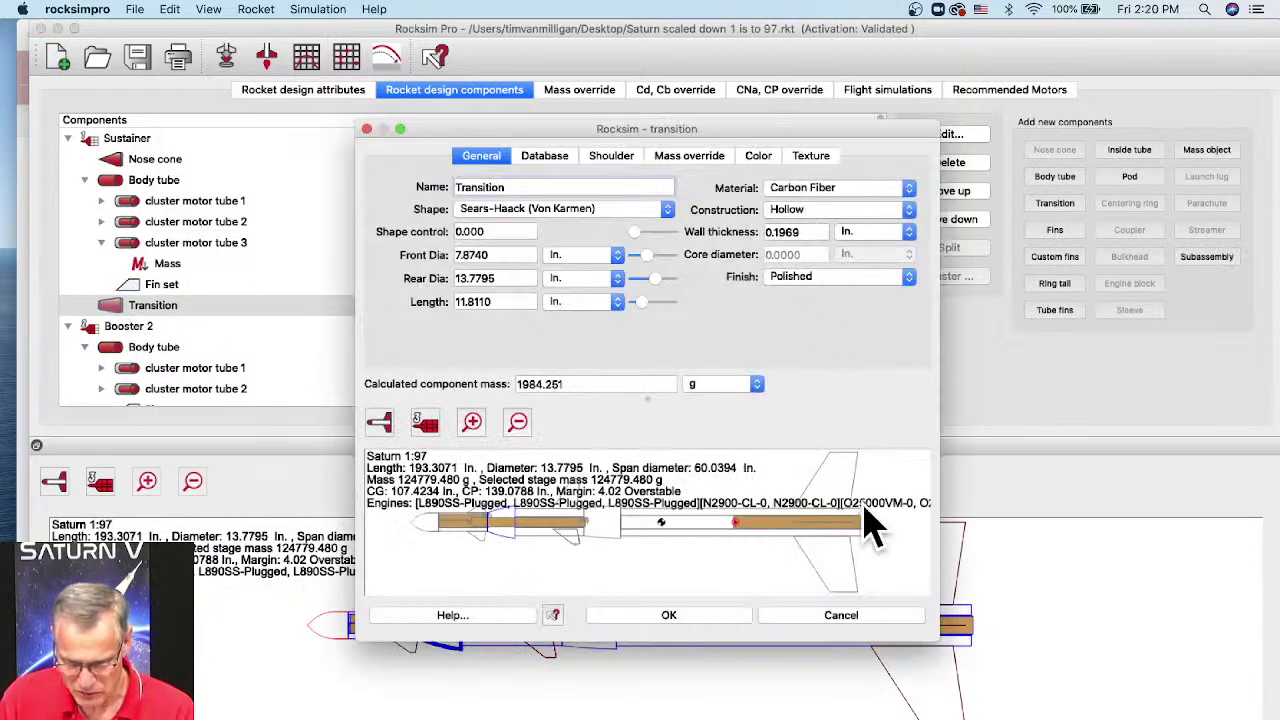
pyautogui.moveTo(940, 642); pyautogui.dragTo(1279, 719)
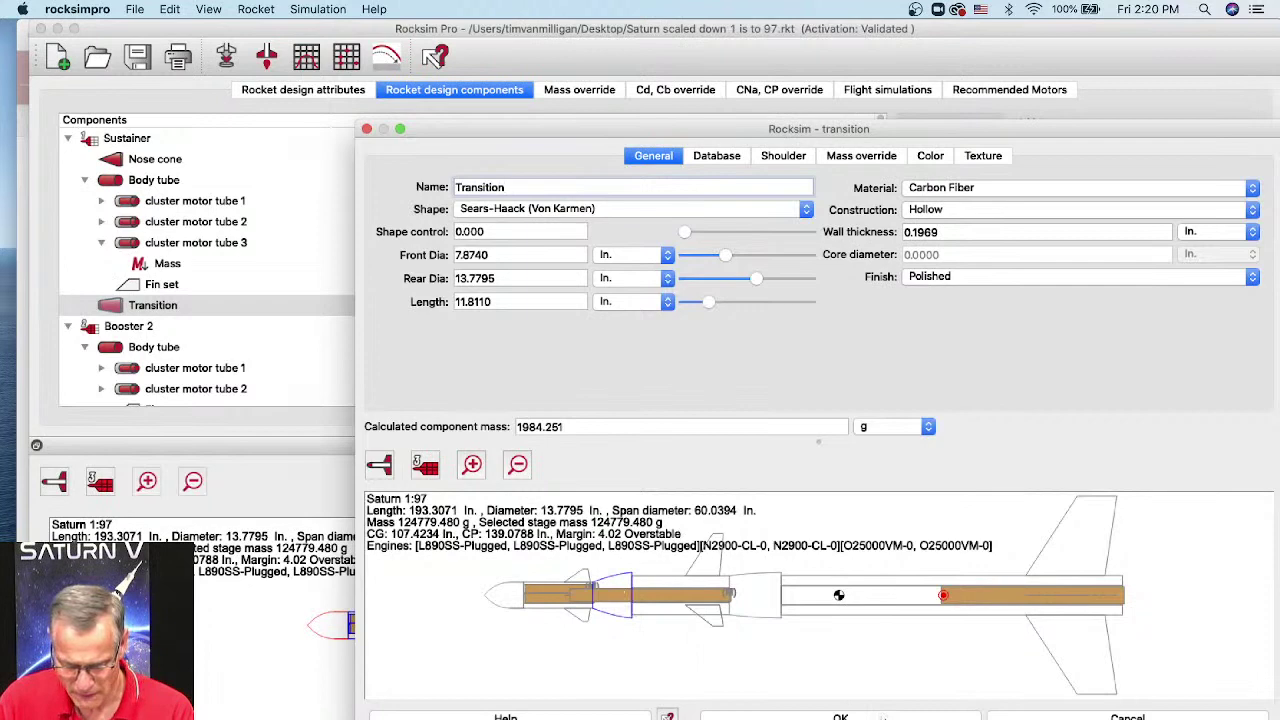
pyautogui.click(850, 716)
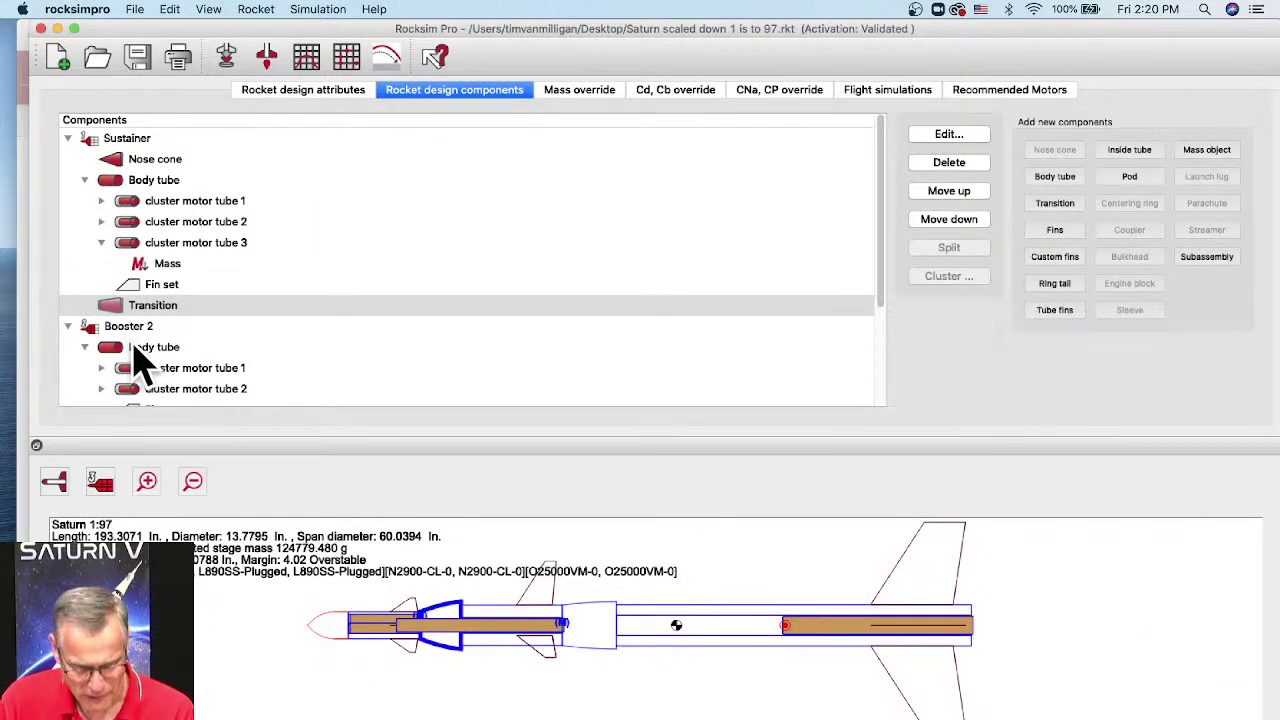
# Step: Inspect Booster 2's body tube and transition in enlarged properties windows and accept both with their existing values
pyautogui.doubleClick(140, 350)
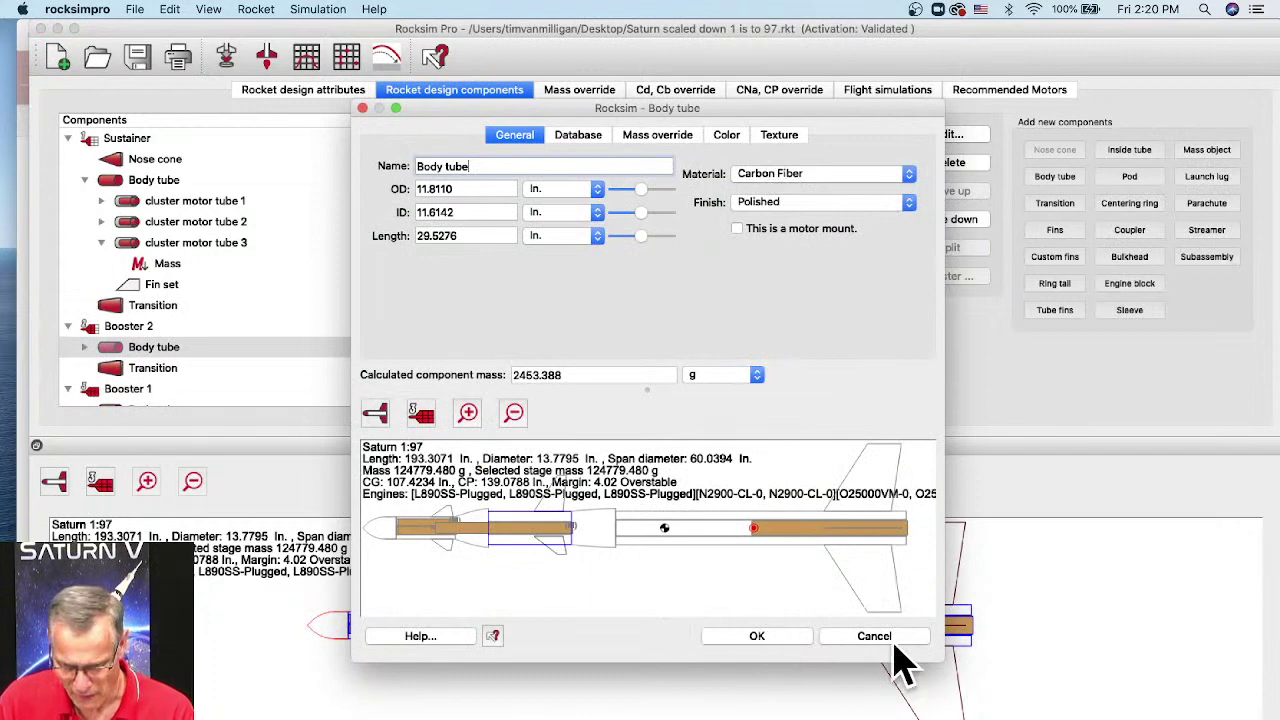
pyautogui.moveTo(940, 662); pyautogui.dragTo(1279, 719)
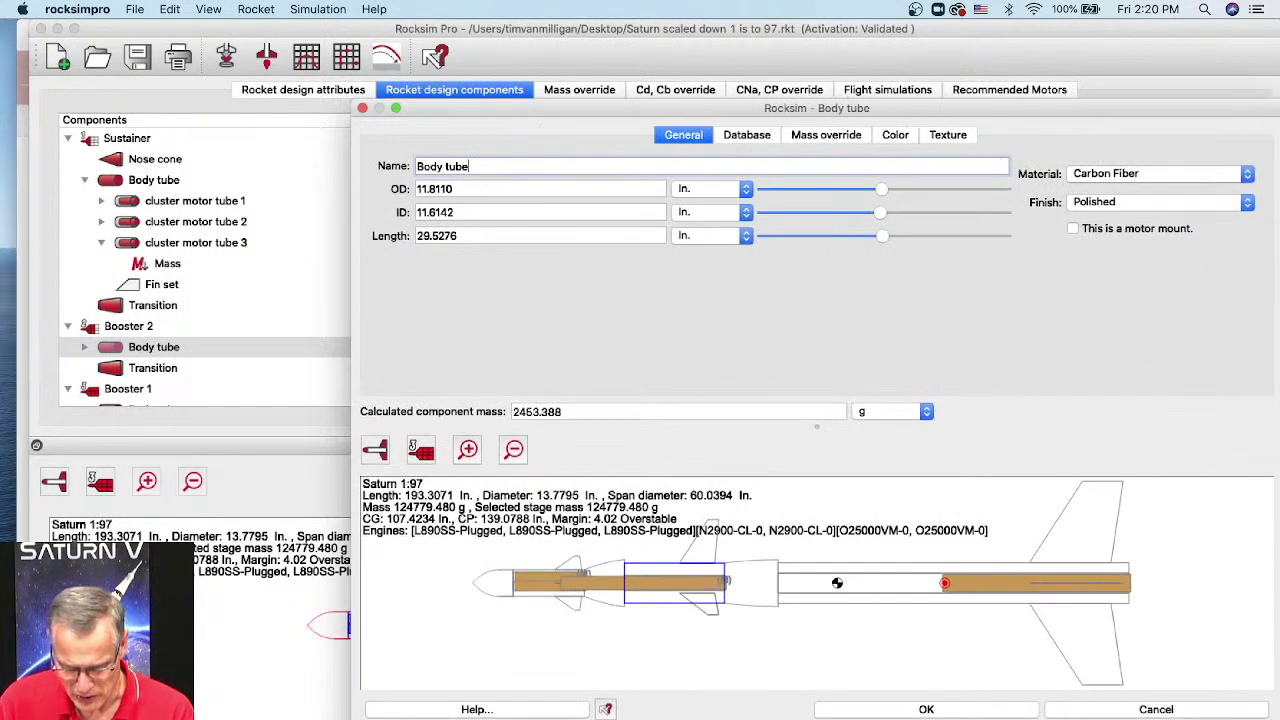
pyautogui.click(975, 710)
pyautogui.doubleClick(137, 368)
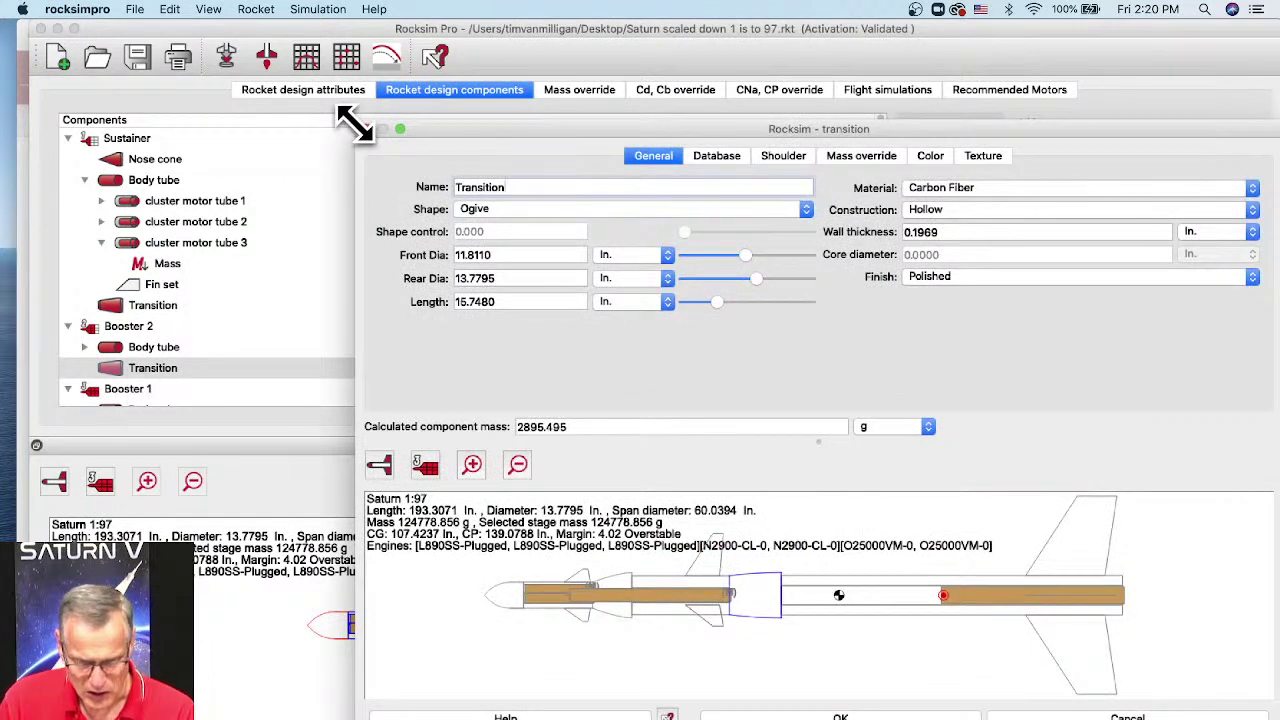
pyautogui.moveTo(352, 122); pyautogui.dragTo(152, 58)
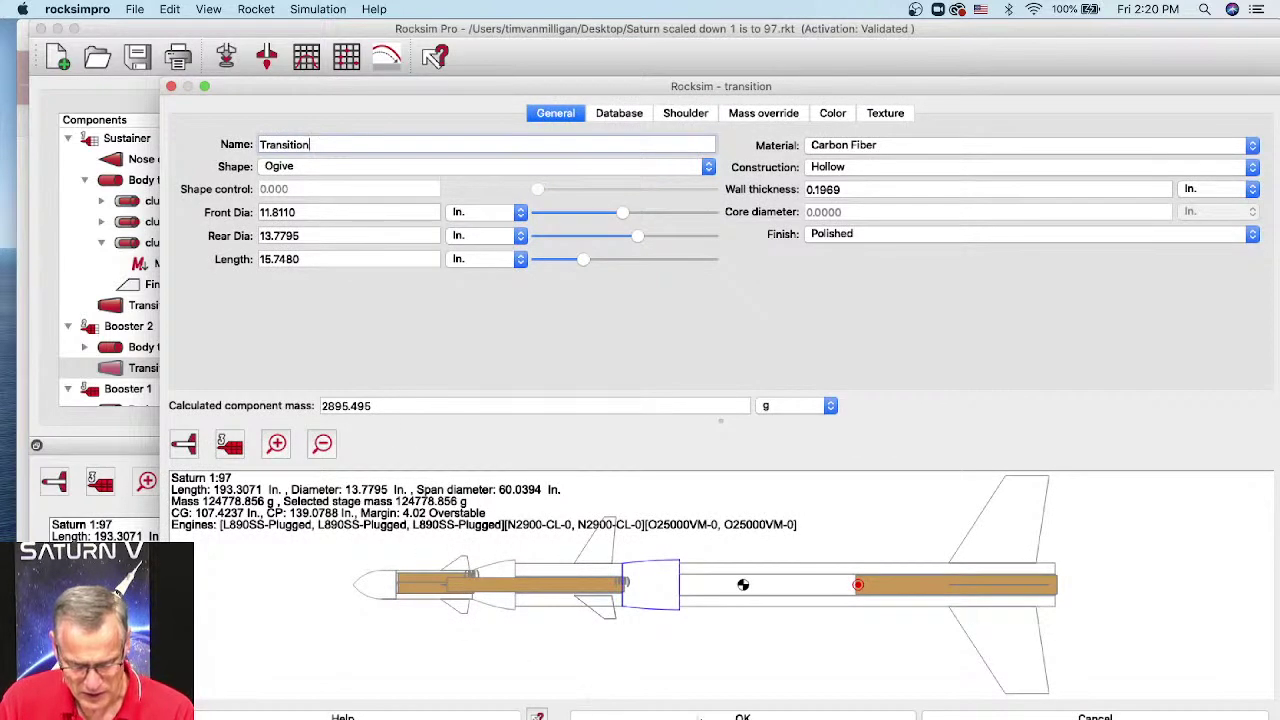
pyautogui.click(701, 717)
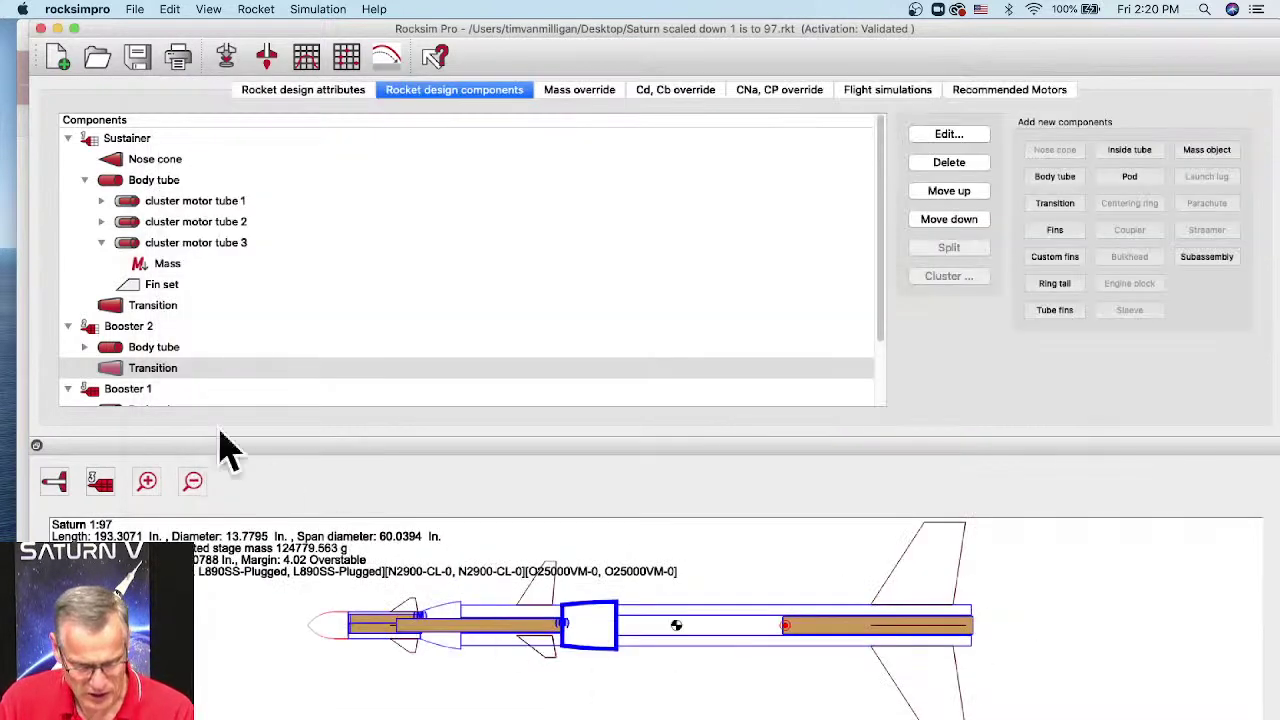
# Step: Review Booster 1's body tube and its cluster motor tubes 1 and 2 and accept each with its existing properties
pyautogui.scroll(-3, 257, 300)
pyautogui.doubleClick(118, 333)
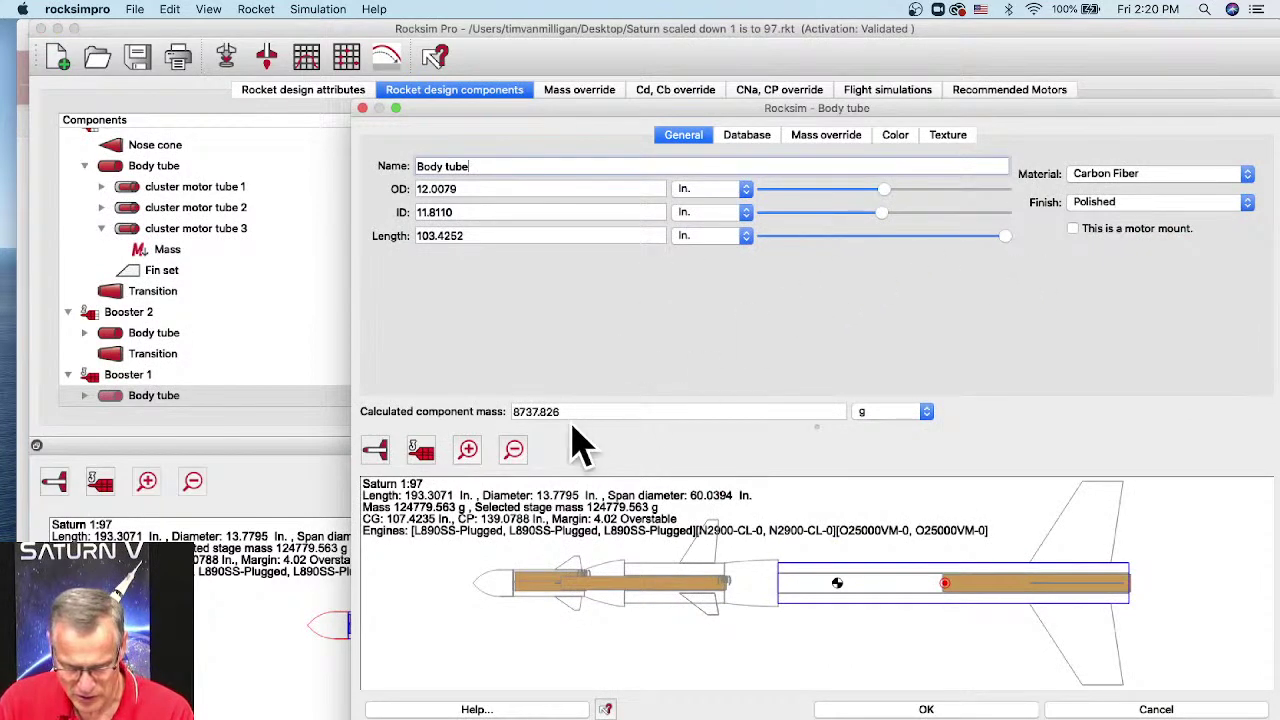
pyautogui.click(924, 709)
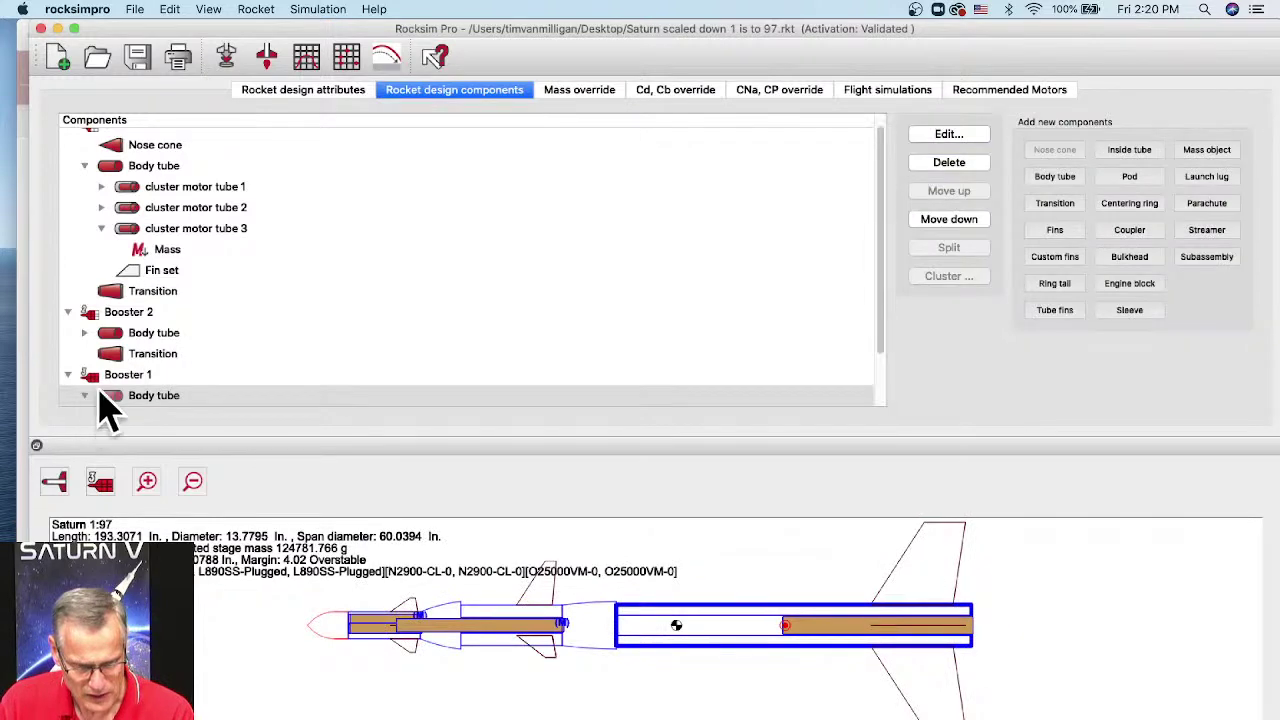
pyautogui.click(85, 395)
pyautogui.click(134, 355)
pyautogui.doubleClick(136, 360)
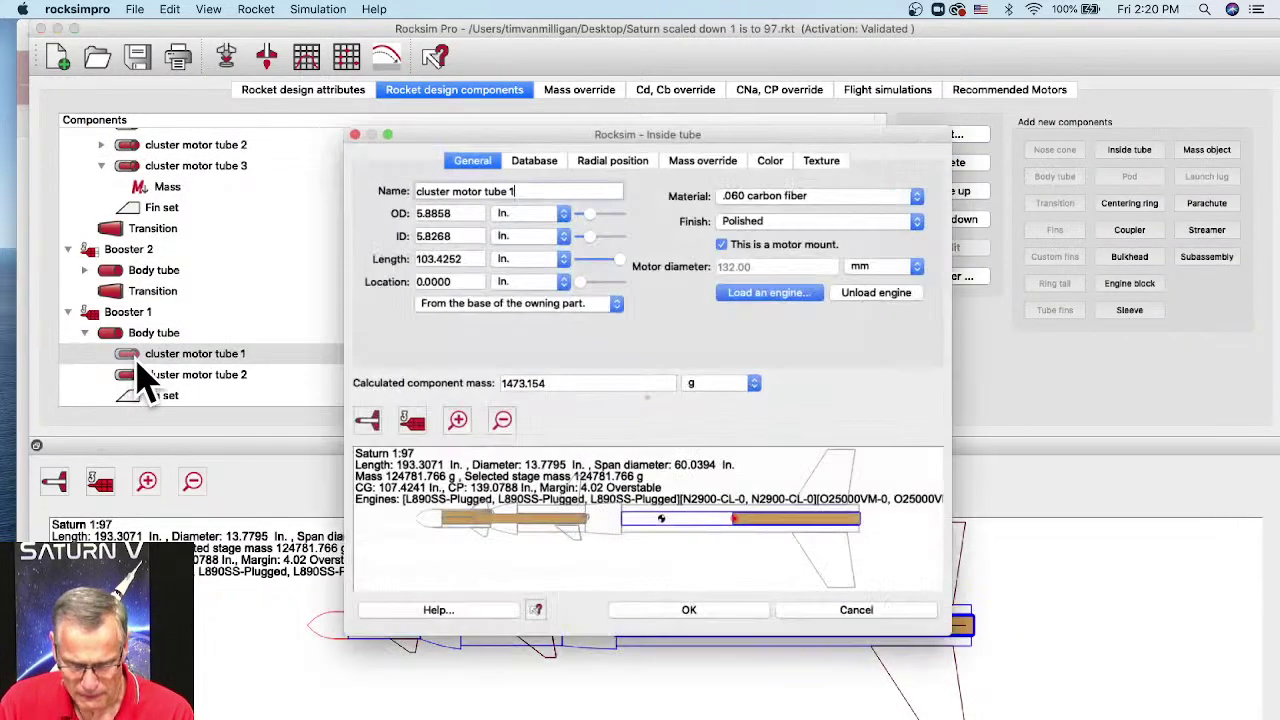
pyautogui.click(729, 617)
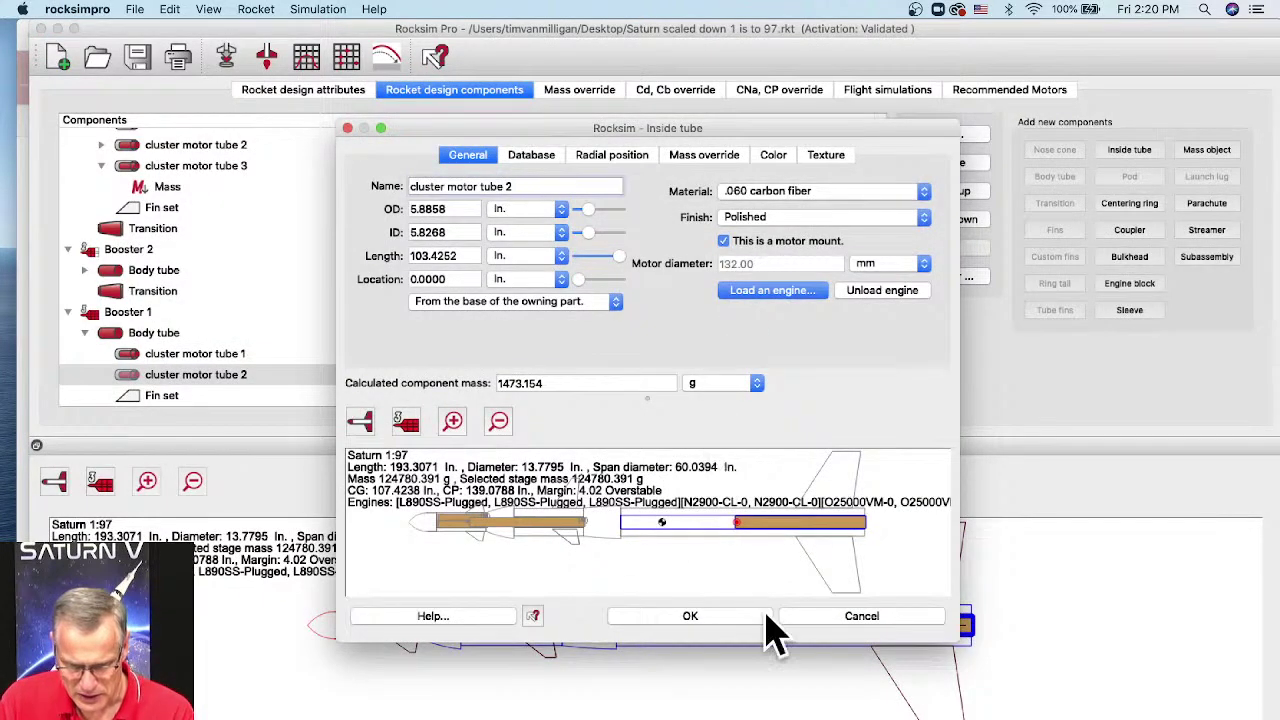
pyautogui.click(755, 624)
# Step: Open Booster 1's fin set, check its dimensions and calculated fin set mass, and accept it as it is
pyautogui.doubleClick(180, 397)
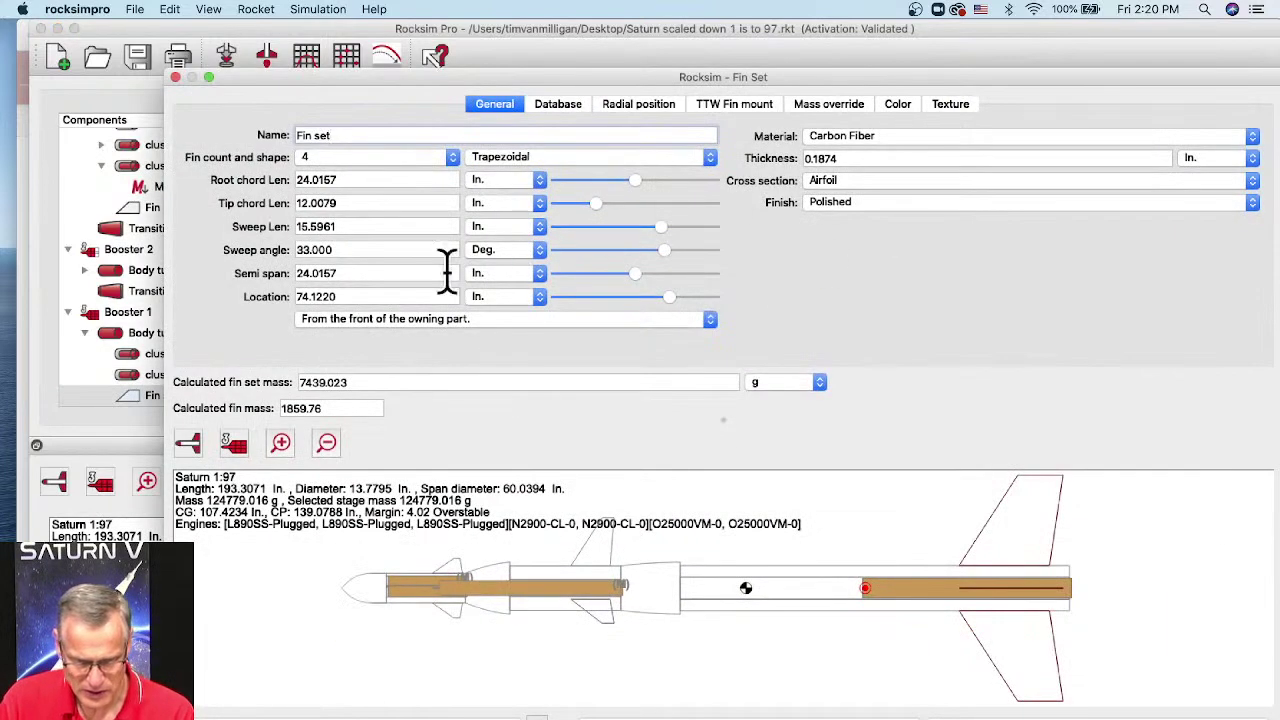
pyautogui.moveTo(346, 380); pyautogui.dragTo(286, 380)
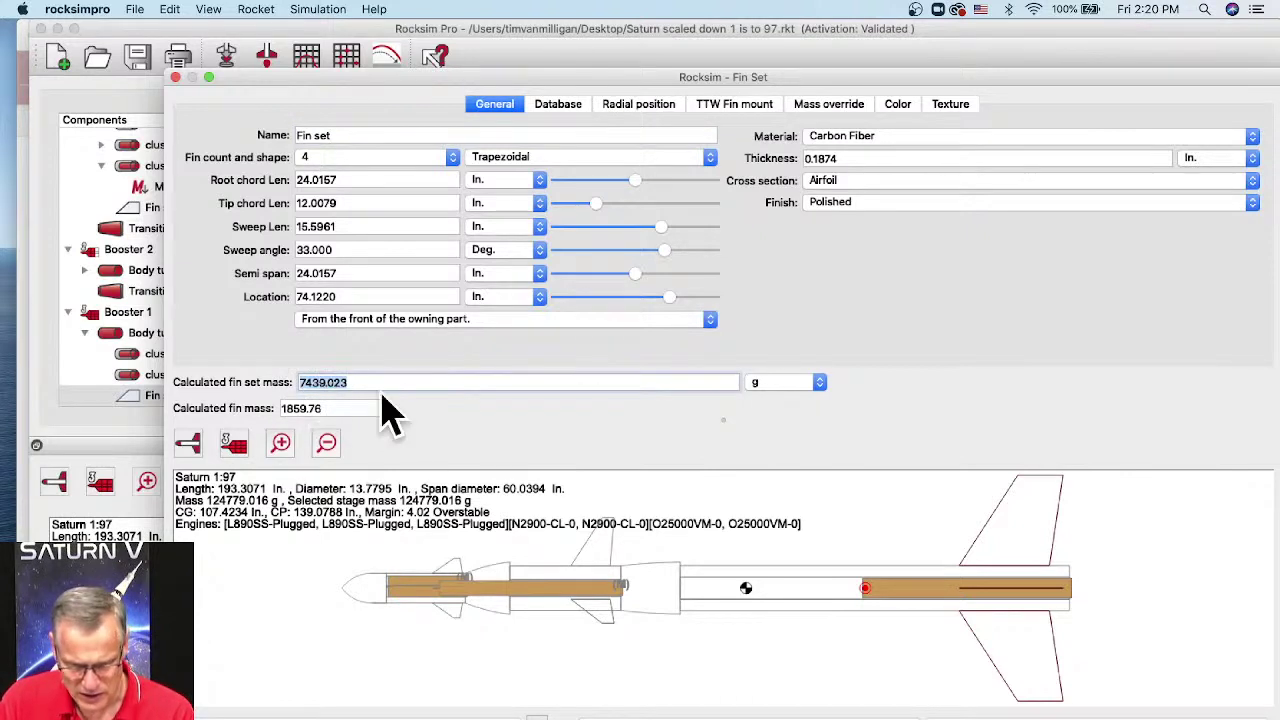
pyautogui.press('Return')
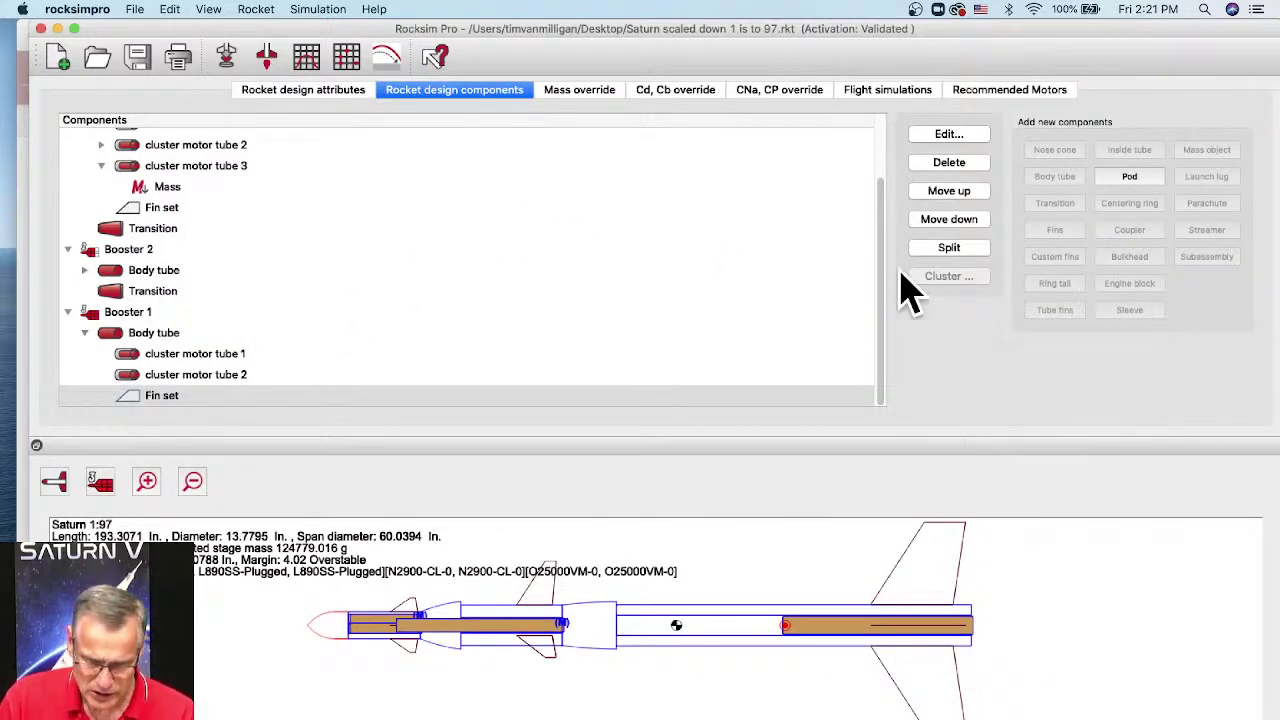
# Step: Launch a flight simulation of the three-stage design and examine the engines around Booster 2's body tube in the side view
pyautogui.click(266, 57)
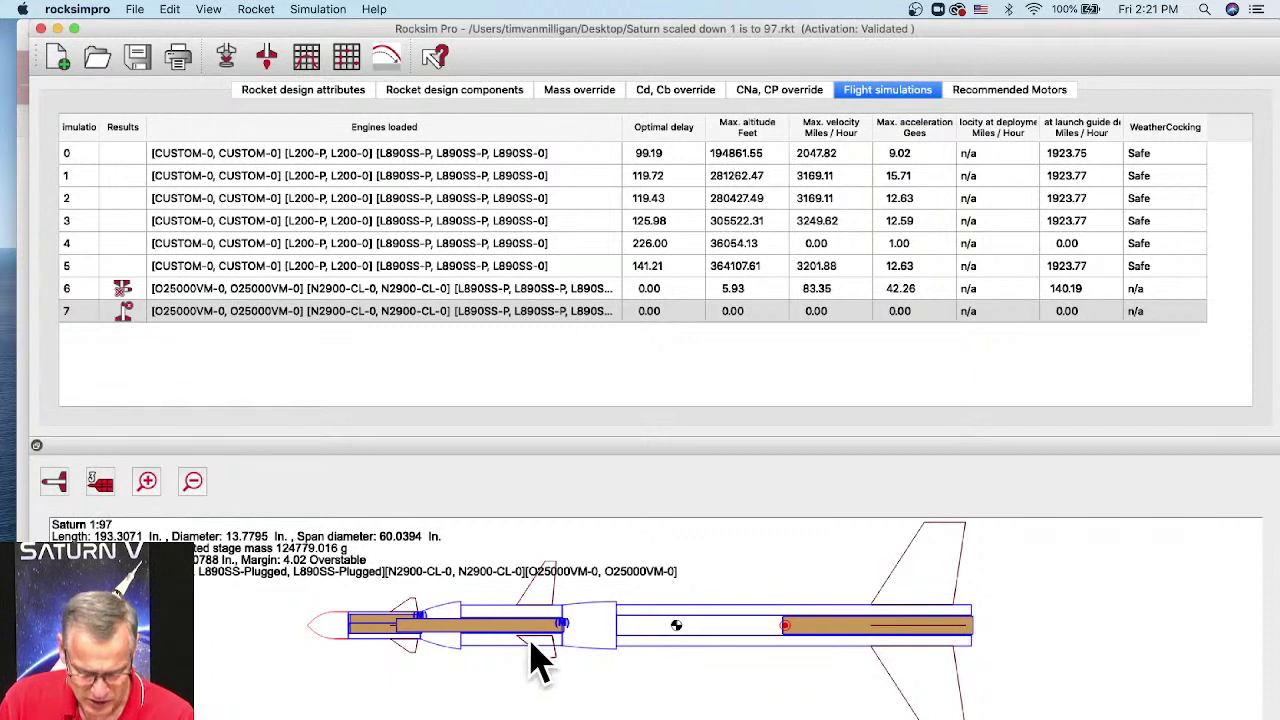
pyautogui.scroll(2, 436, 611)
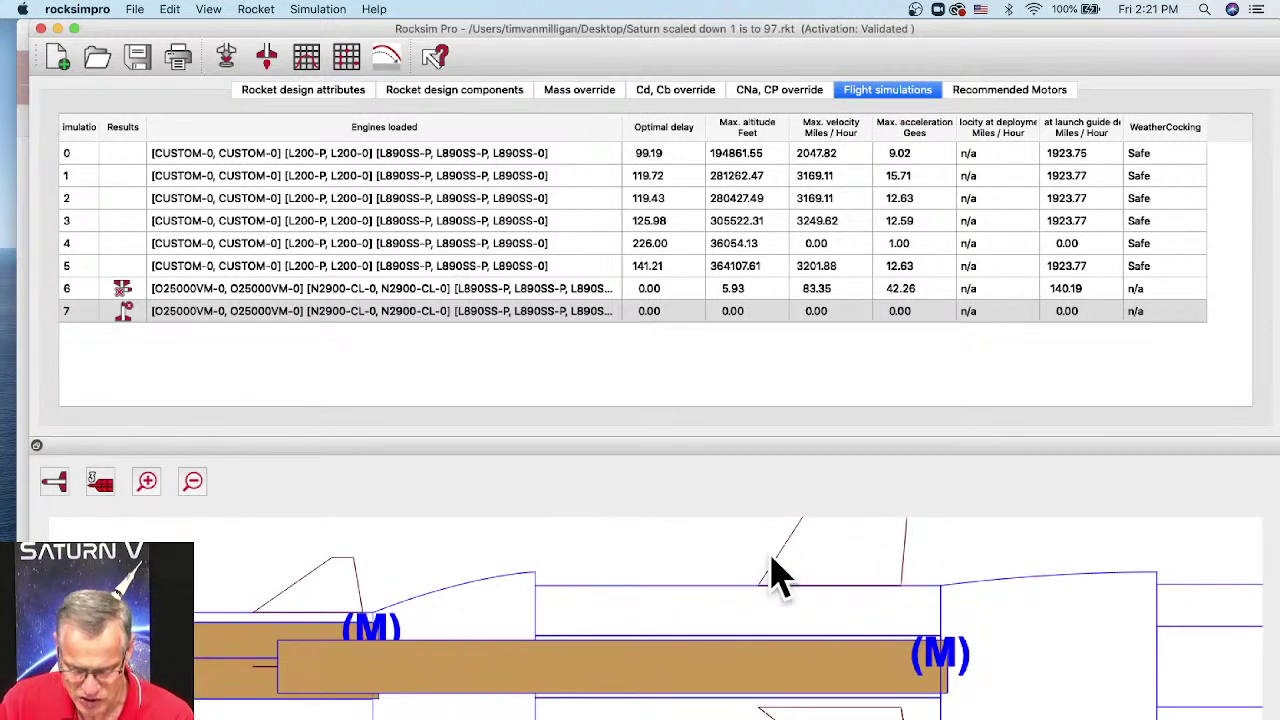
pyautogui.scroll(-3, 712, 540)
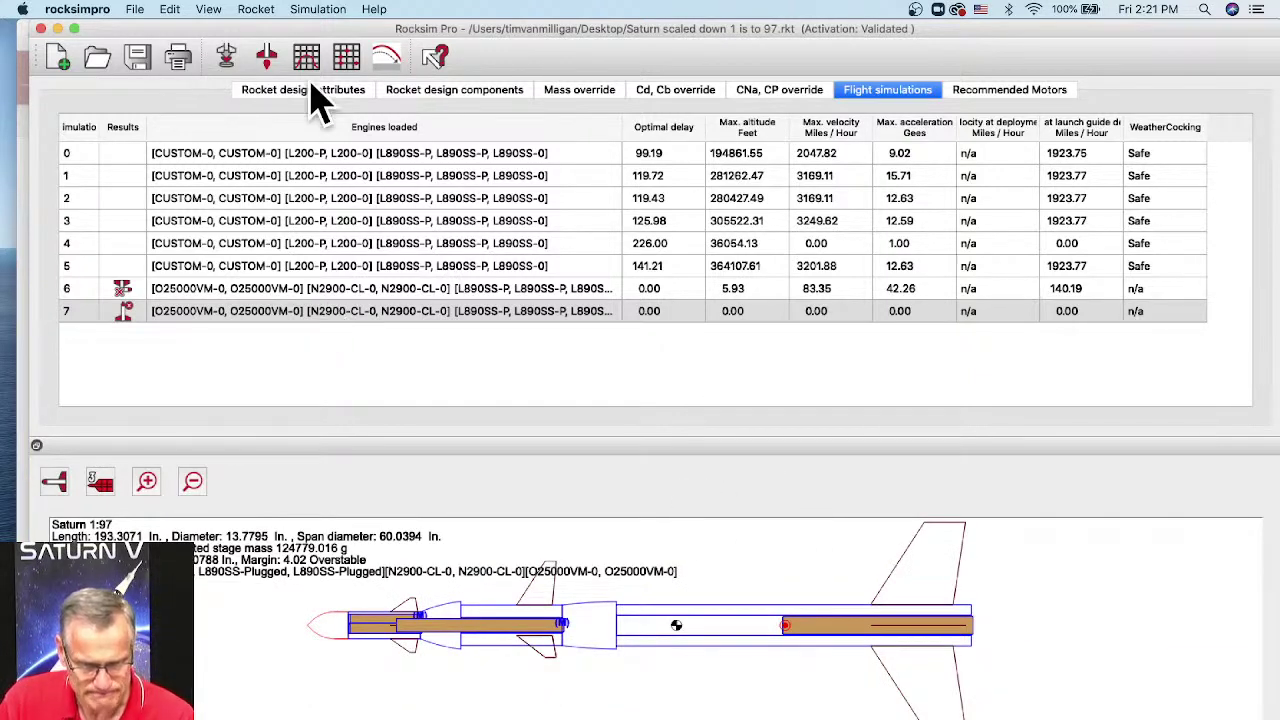
# Step: Save the design as a copy on the Desktop named "Saturn scaled down 1 is to 97.2", without replacing the original file
pyautogui.click(428, 95)
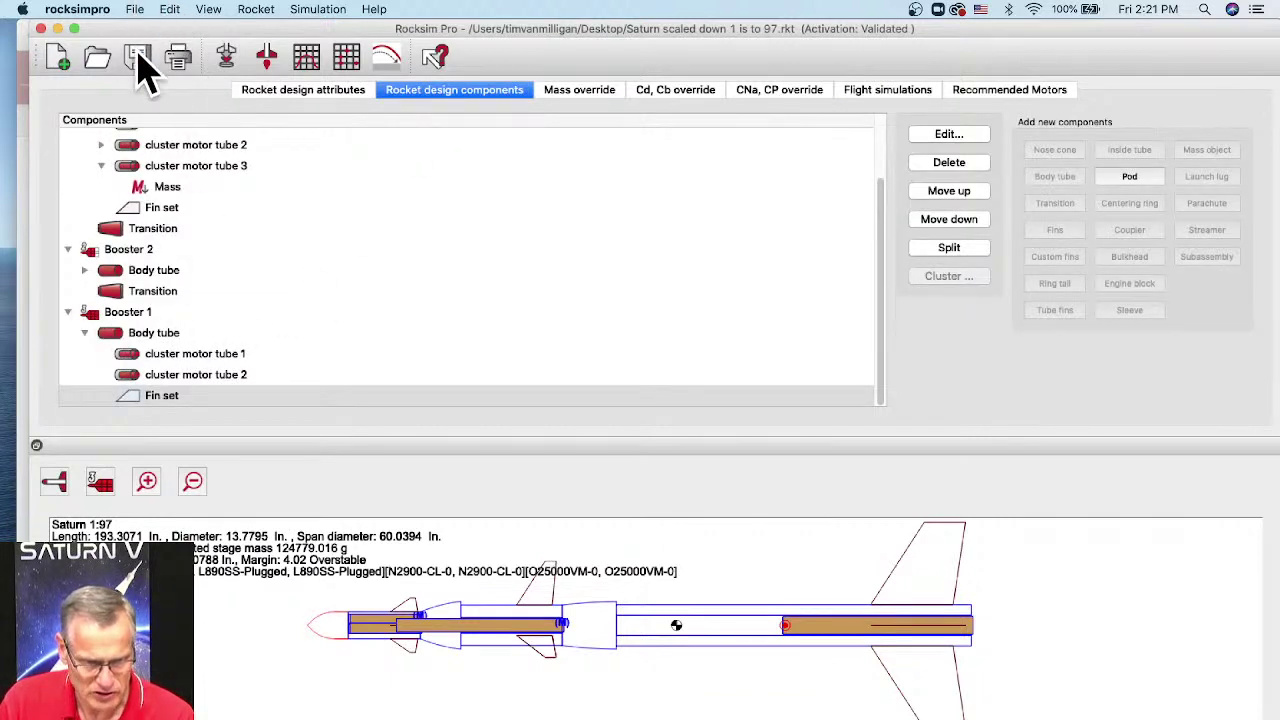
pyautogui.click(140, 10)
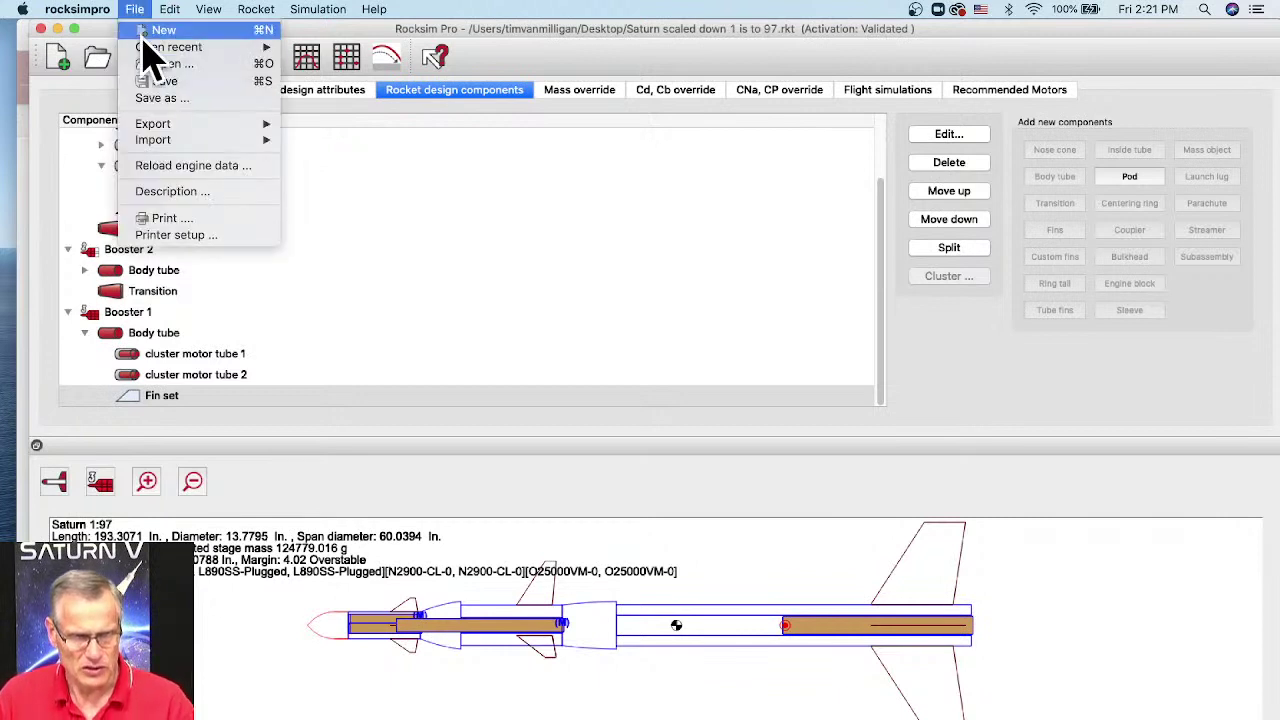
pyautogui.click(153, 82)
pyautogui.click(148, 10)
pyautogui.click(149, 81)
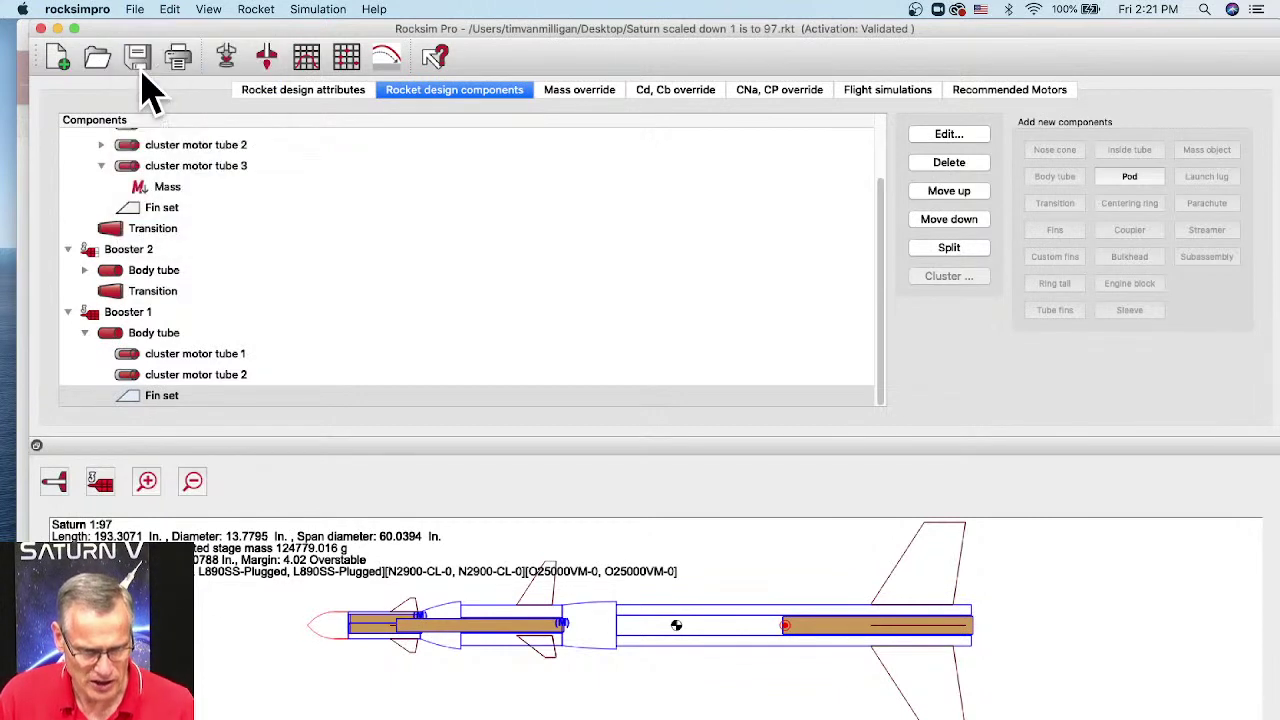
pyautogui.click(139, 8)
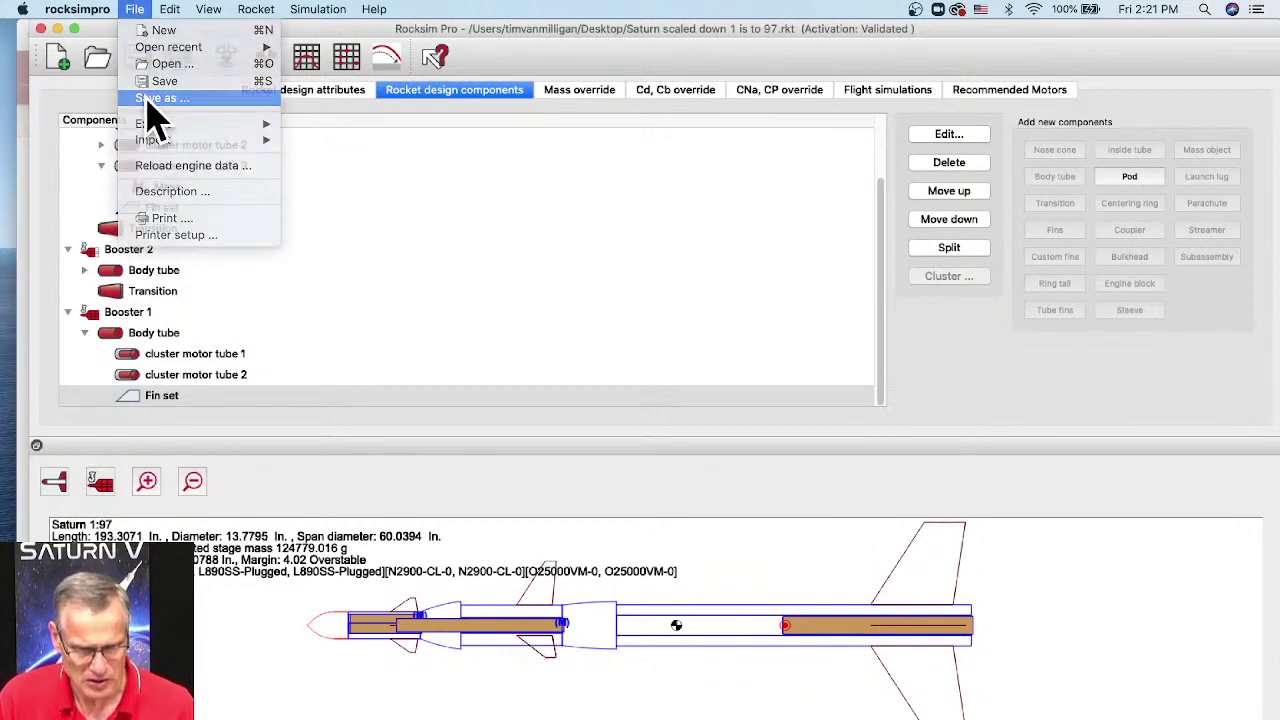
pyautogui.click(147, 97)
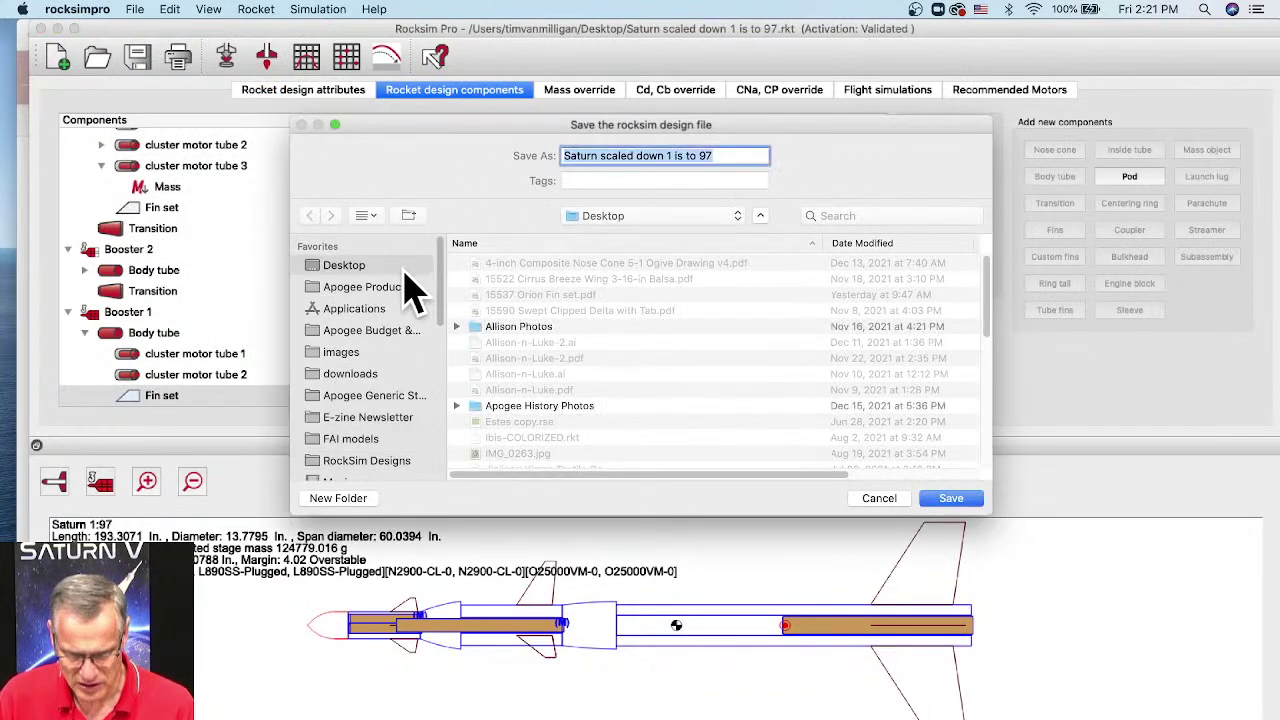
pyautogui.click(948, 497)
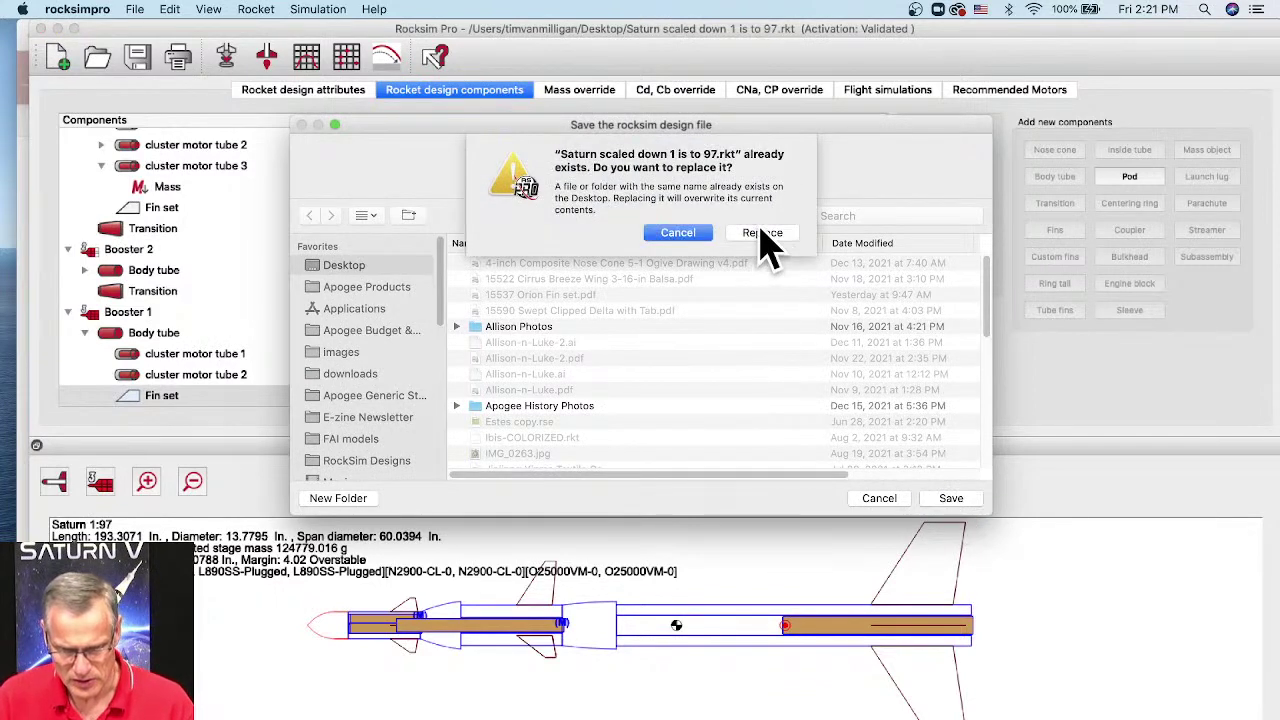
pyautogui.click(690, 233)
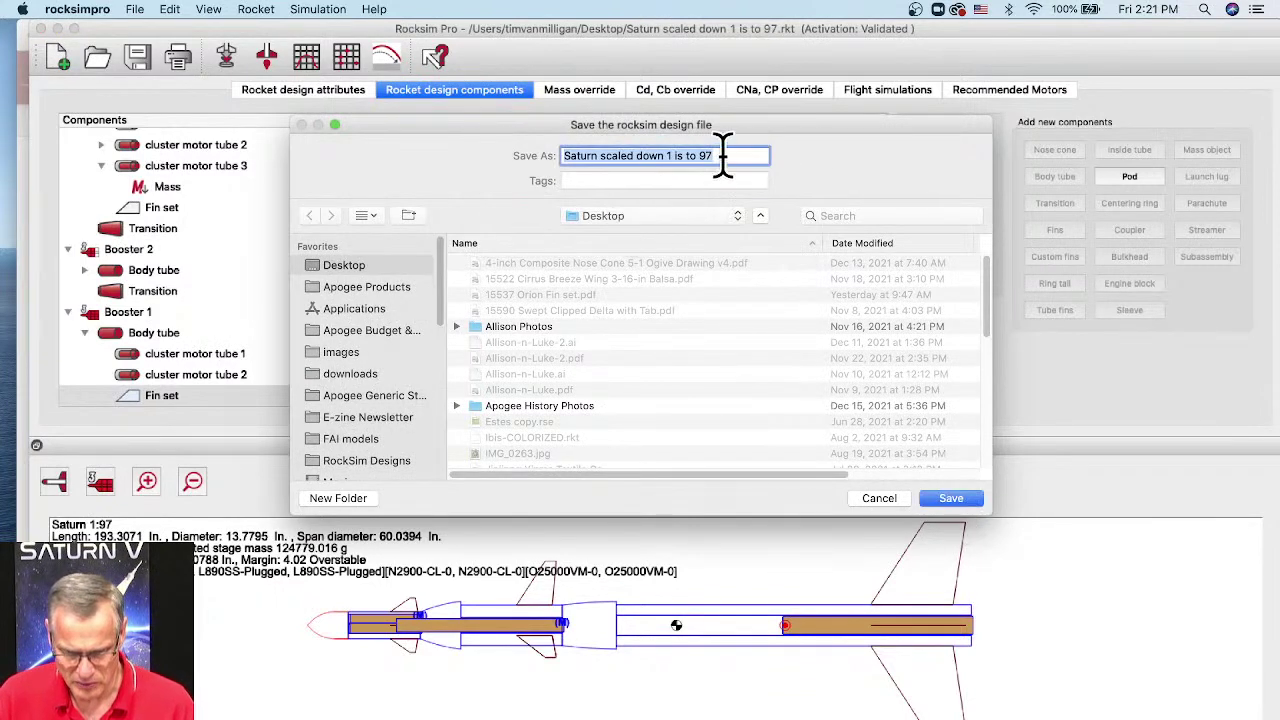
pyautogui.click(724, 155)
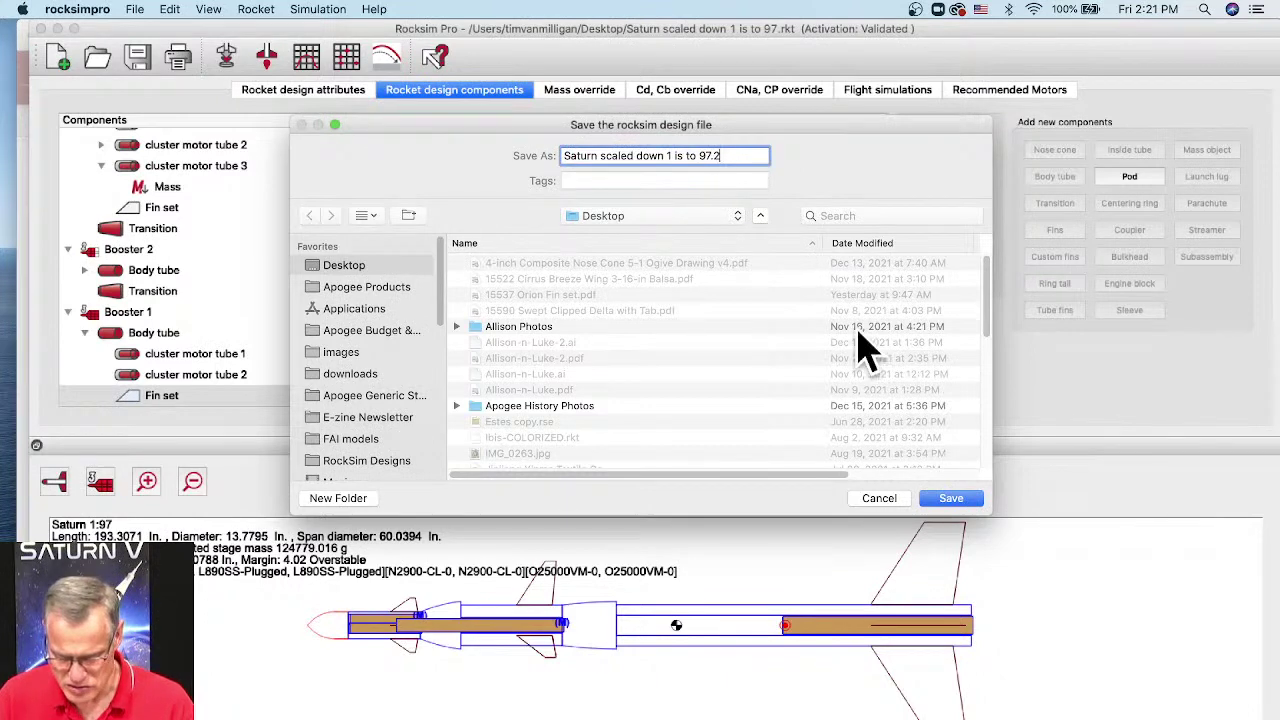
pyautogui.write('.2')
pyautogui.click(958, 500)
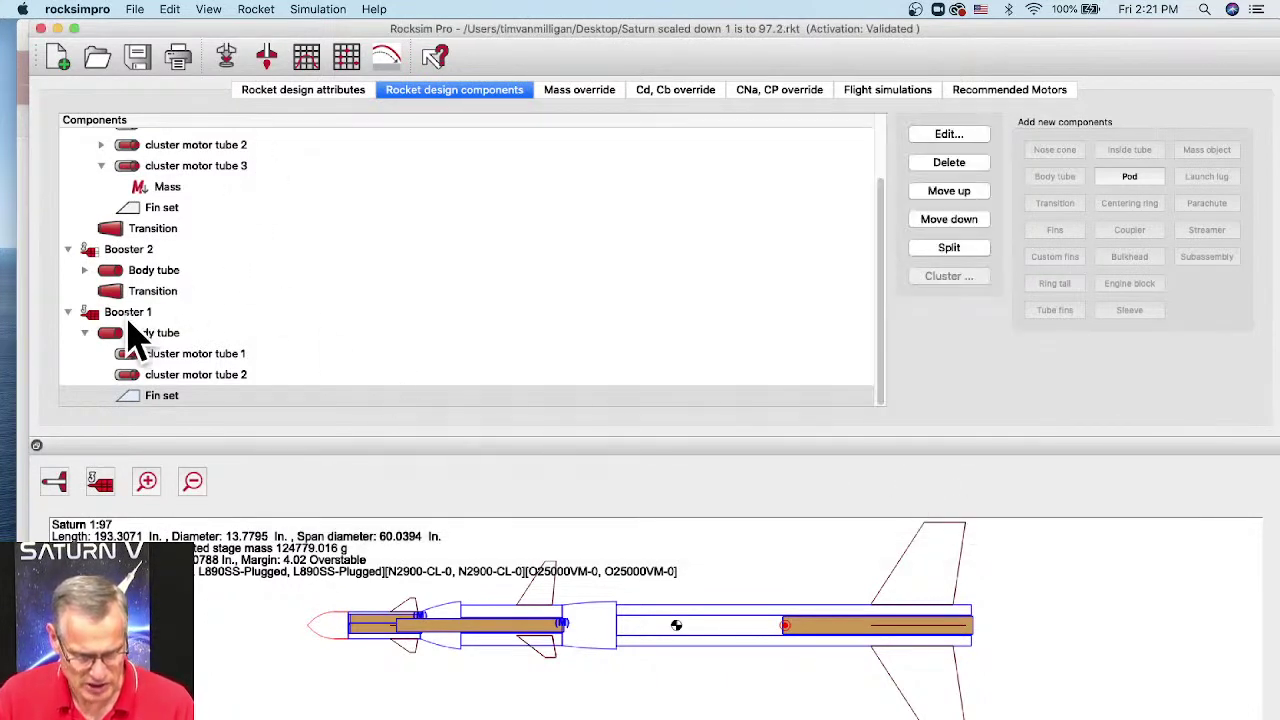
# Step: Change the number of stages to "Two stage rocket" in the design attributes and agree to delete all first booster stage components
pyautogui.click(128, 313)
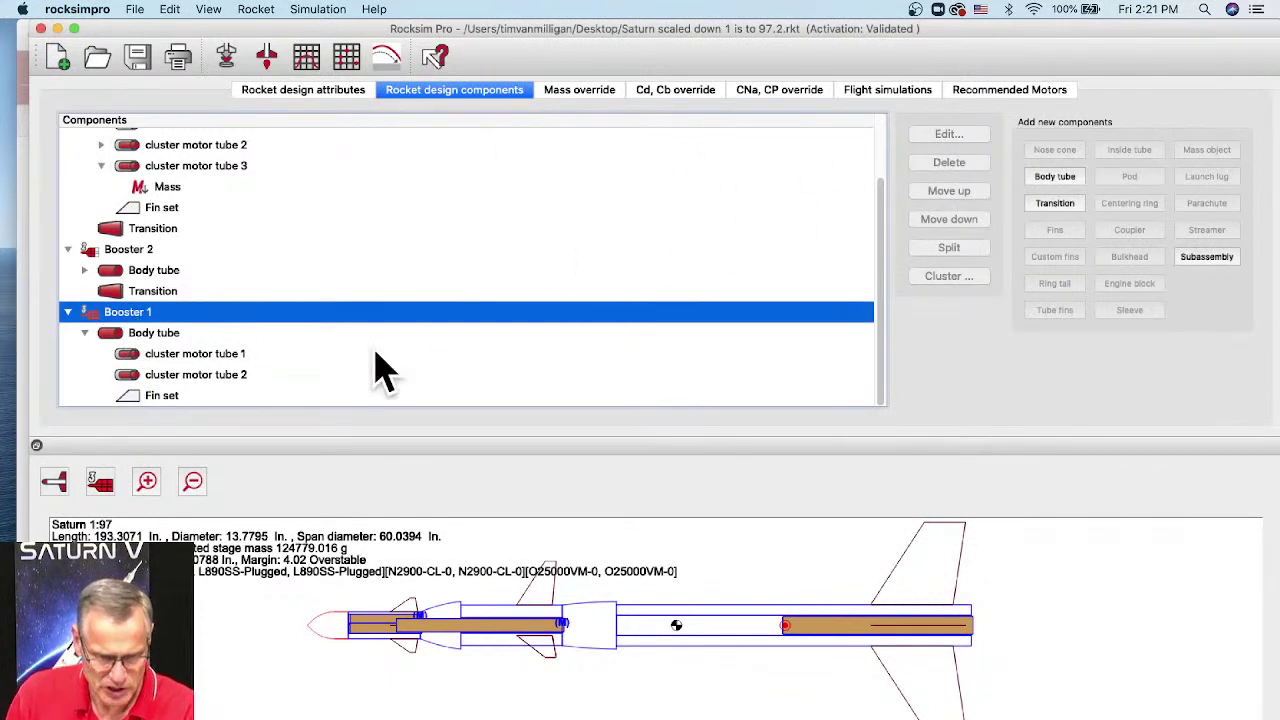
pyautogui.click(120, 340)
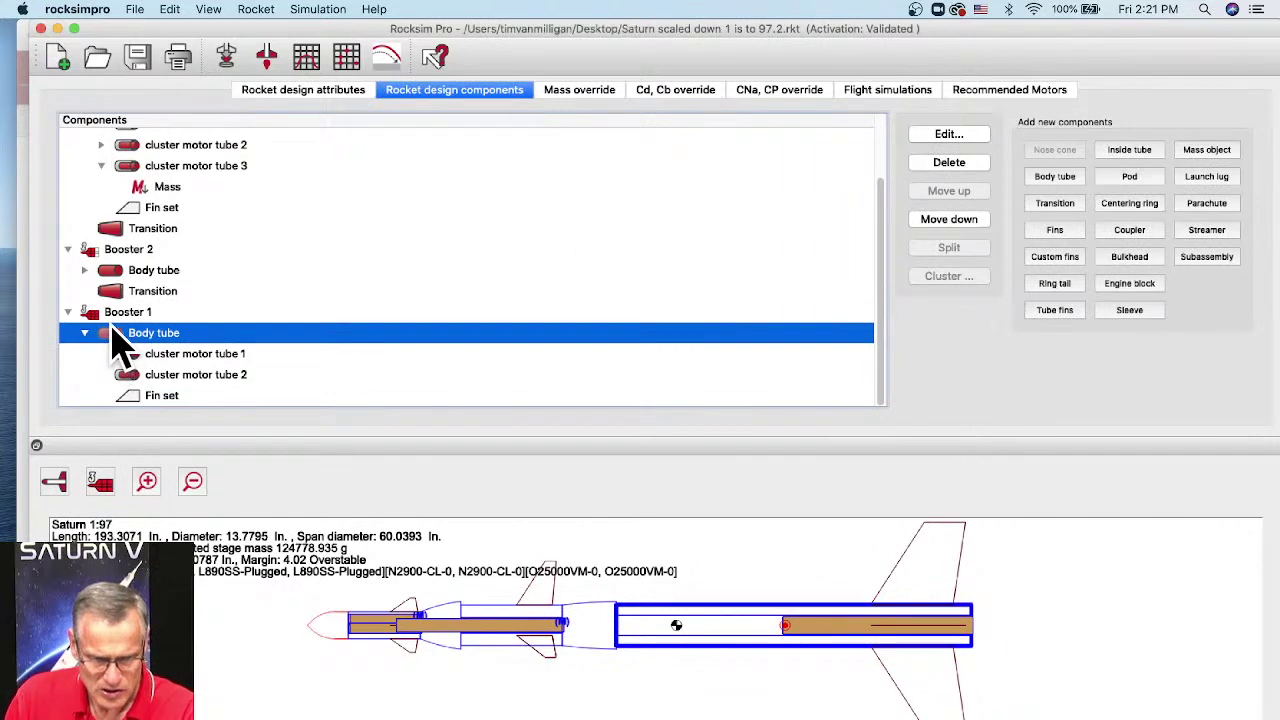
pyautogui.click(302, 90)
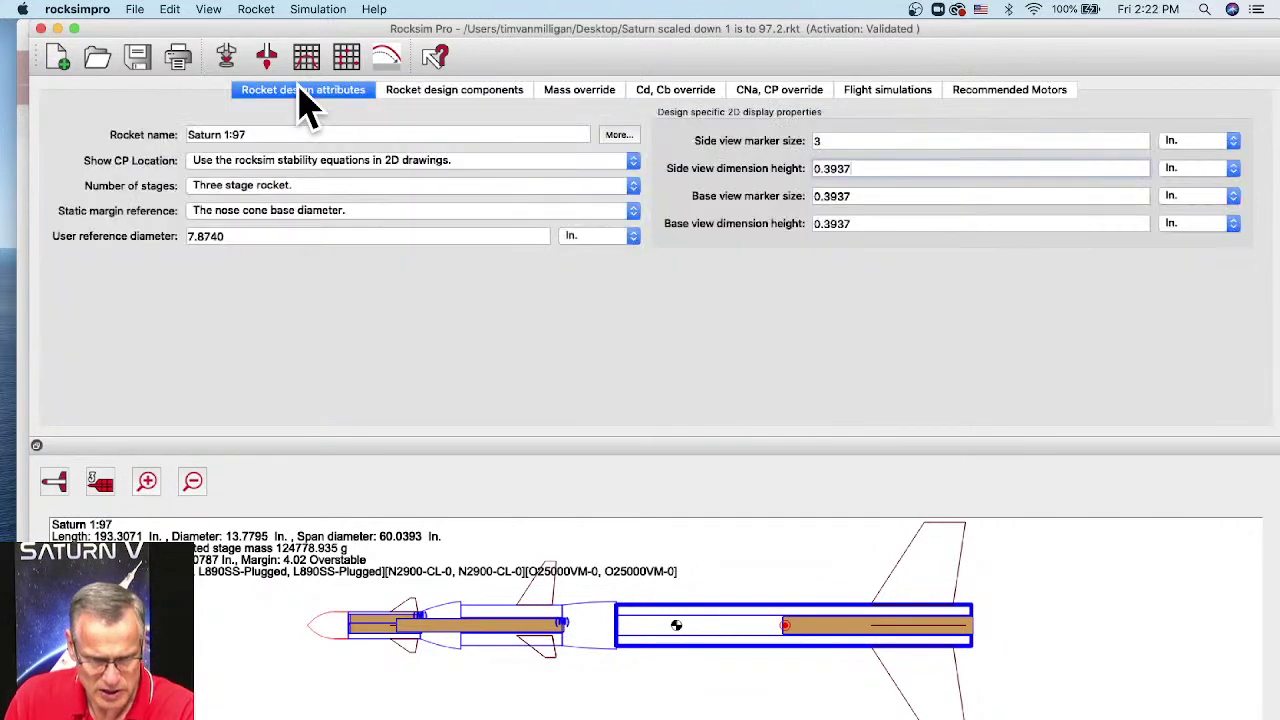
pyautogui.click(305, 180)
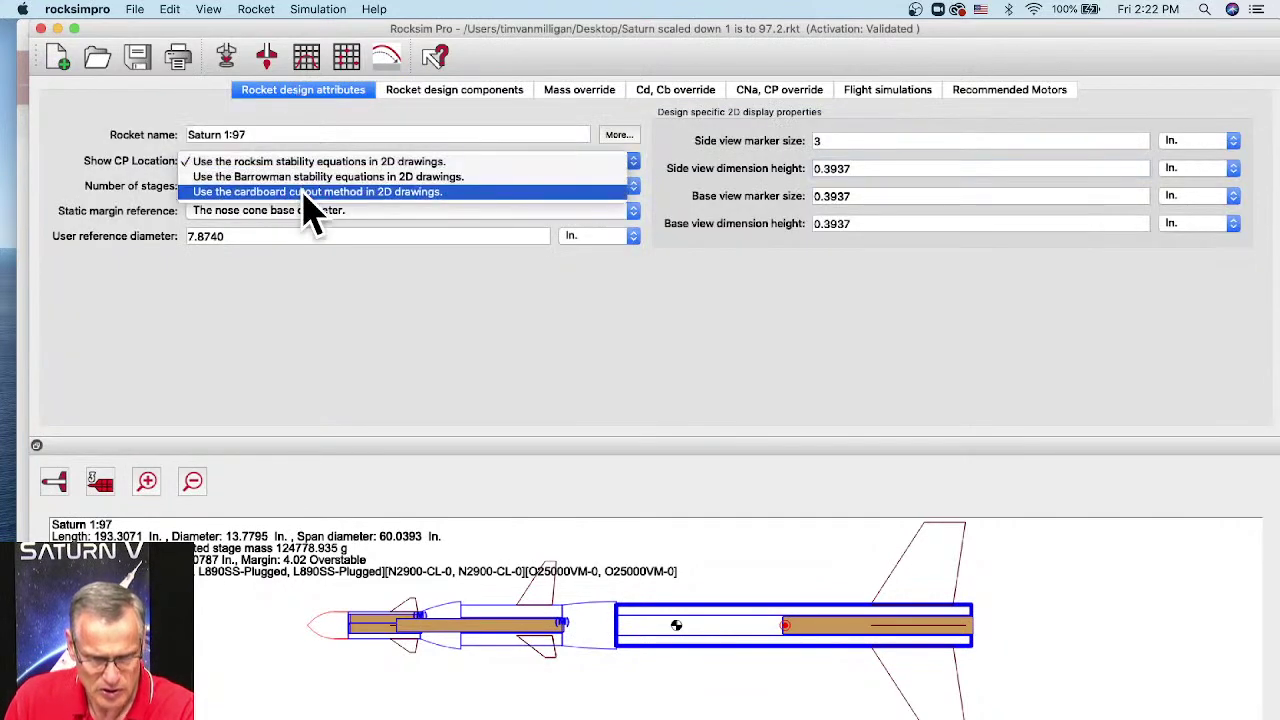
pyautogui.click(350, 100)
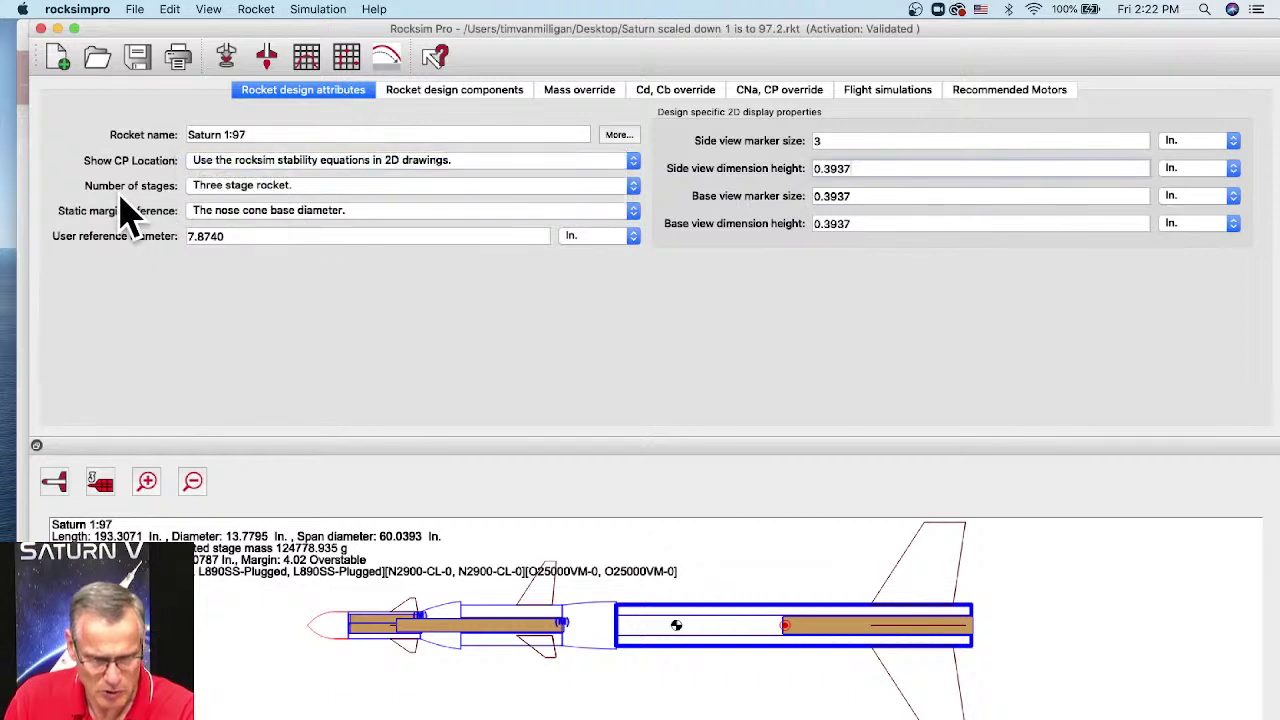
pyautogui.click(226, 188)
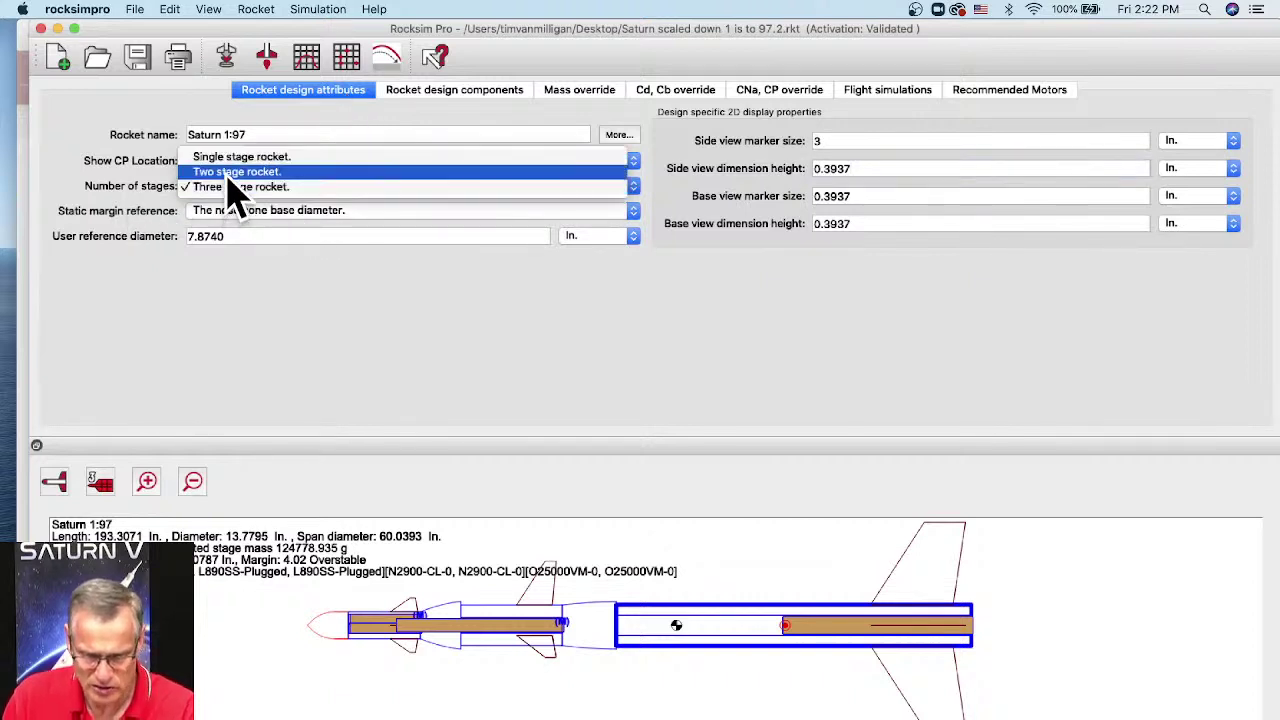
pyautogui.click(245, 187)
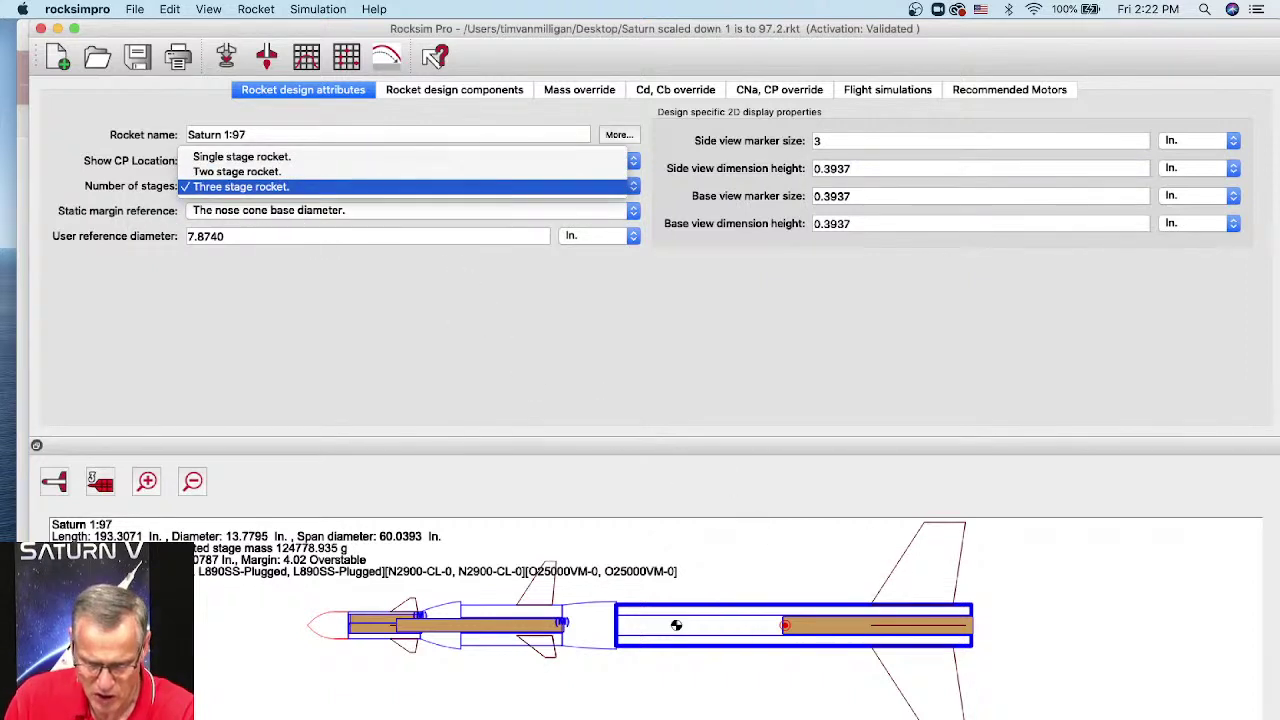
pyautogui.click(197, 188)
pyautogui.click(220, 172)
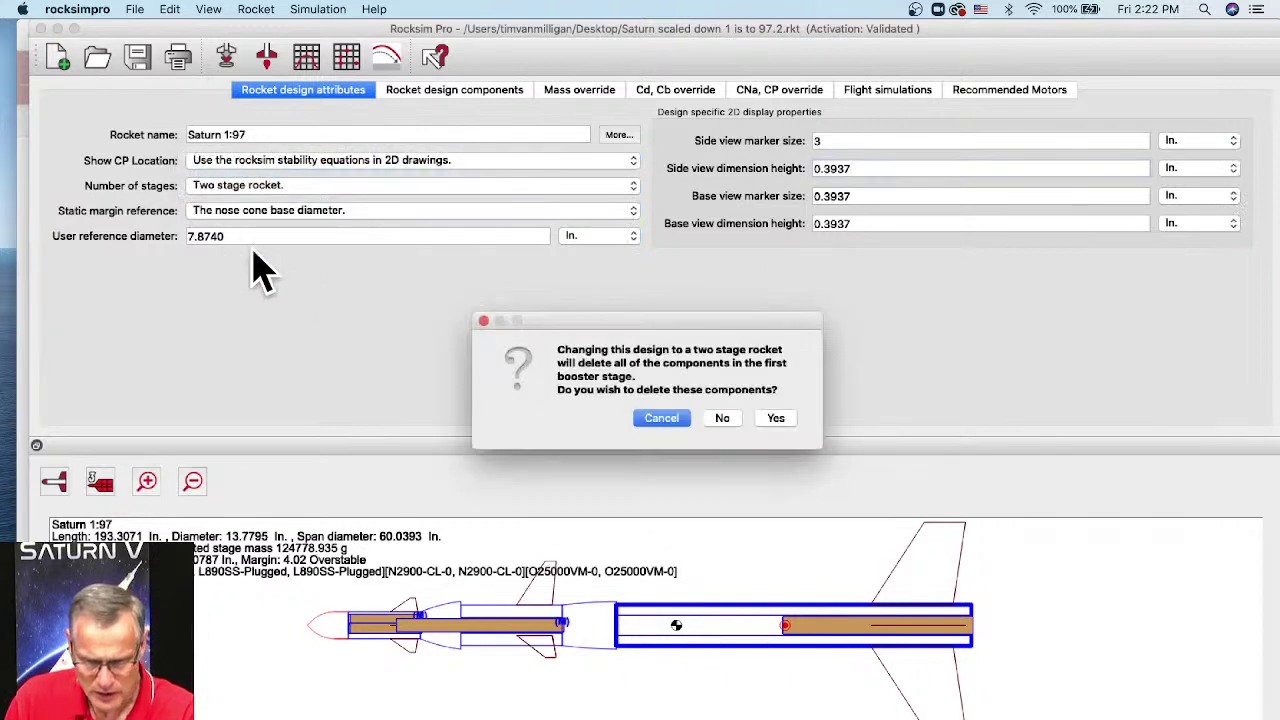
pyautogui.click(778, 420)
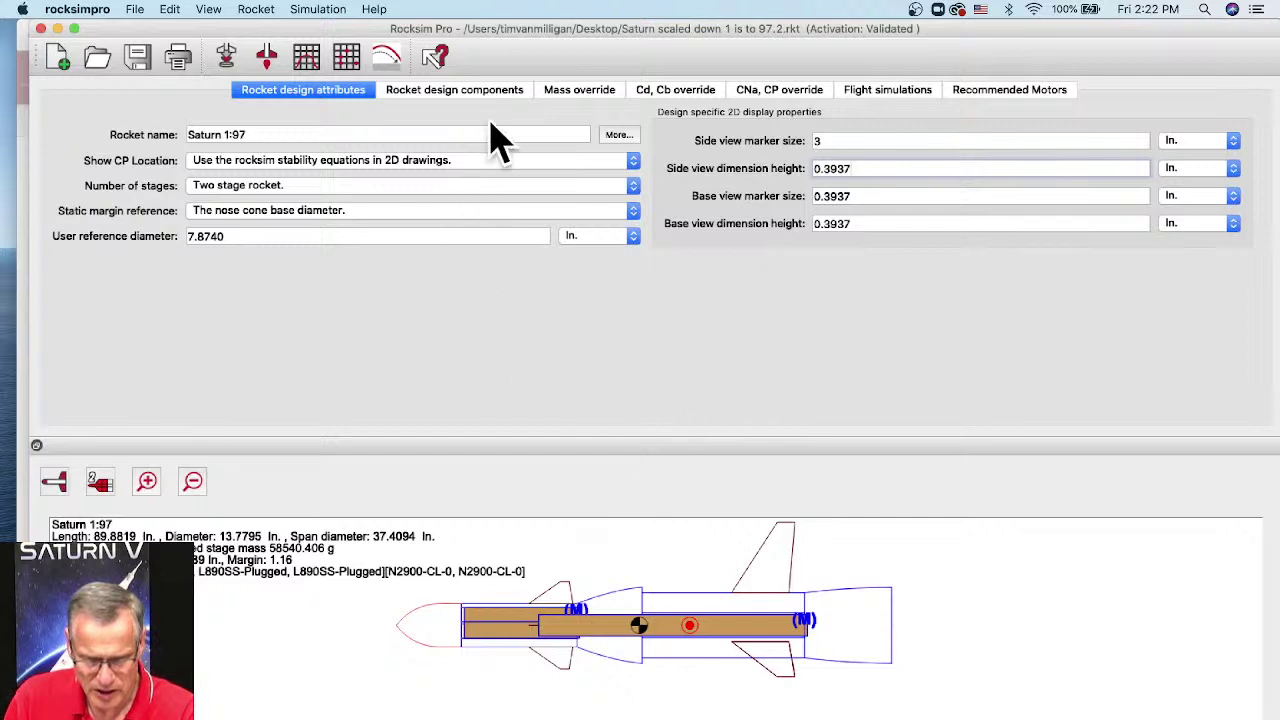
# Step: Launch a flight simulation of the two-stage design and return to the rocket design attributes
pyautogui.click(268, 58)
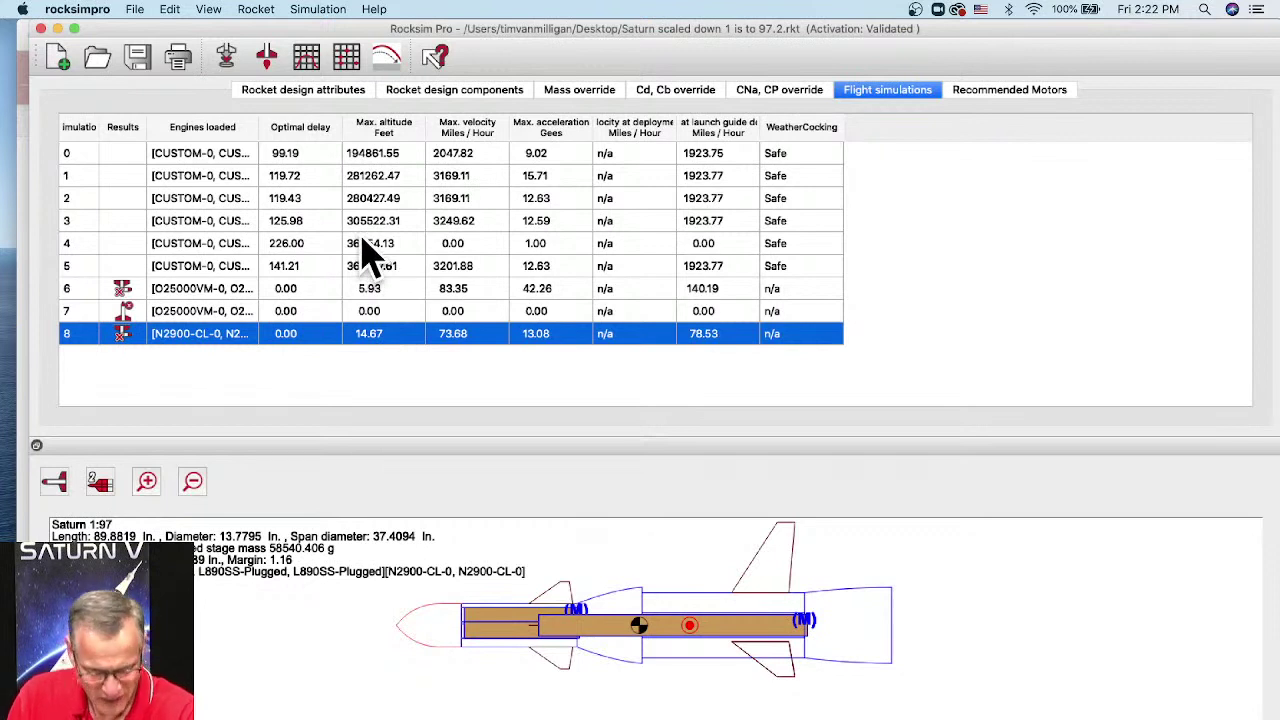
pyautogui.click(357, 95)
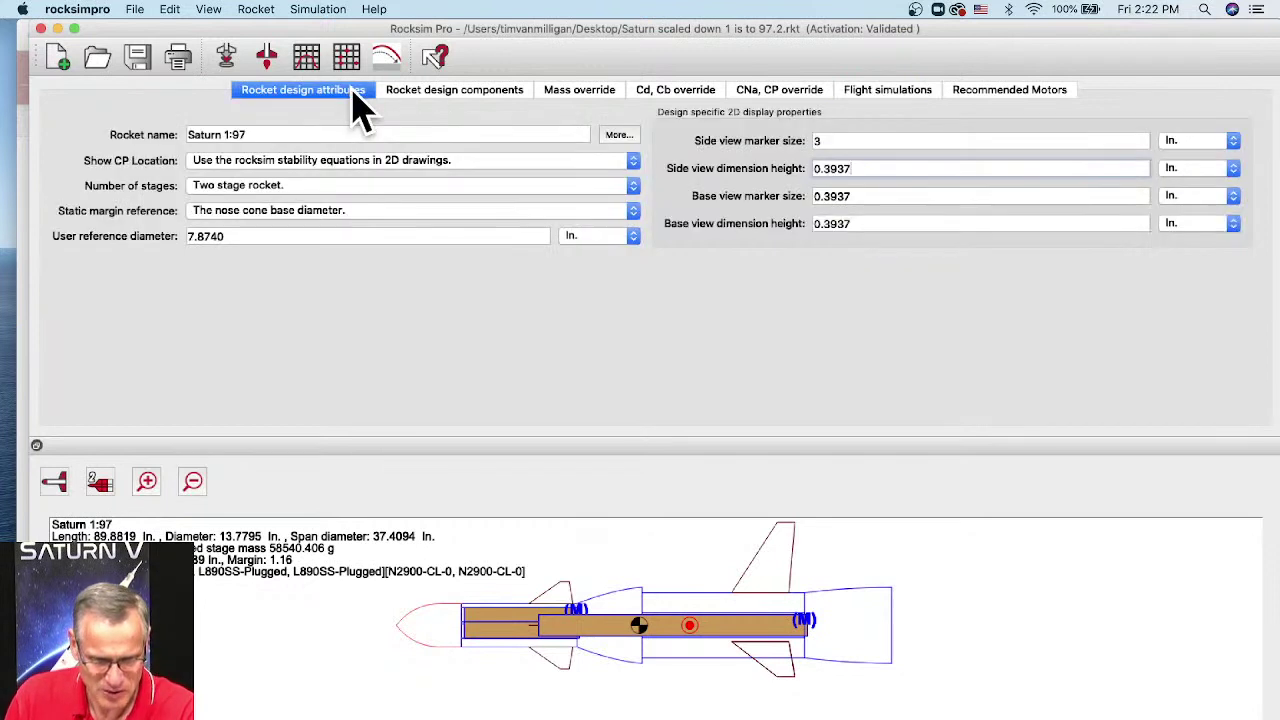
# Step: Change the number of stages to "Single stage rocket" and agree to delete all booster stage components
pyautogui.click(281, 190)
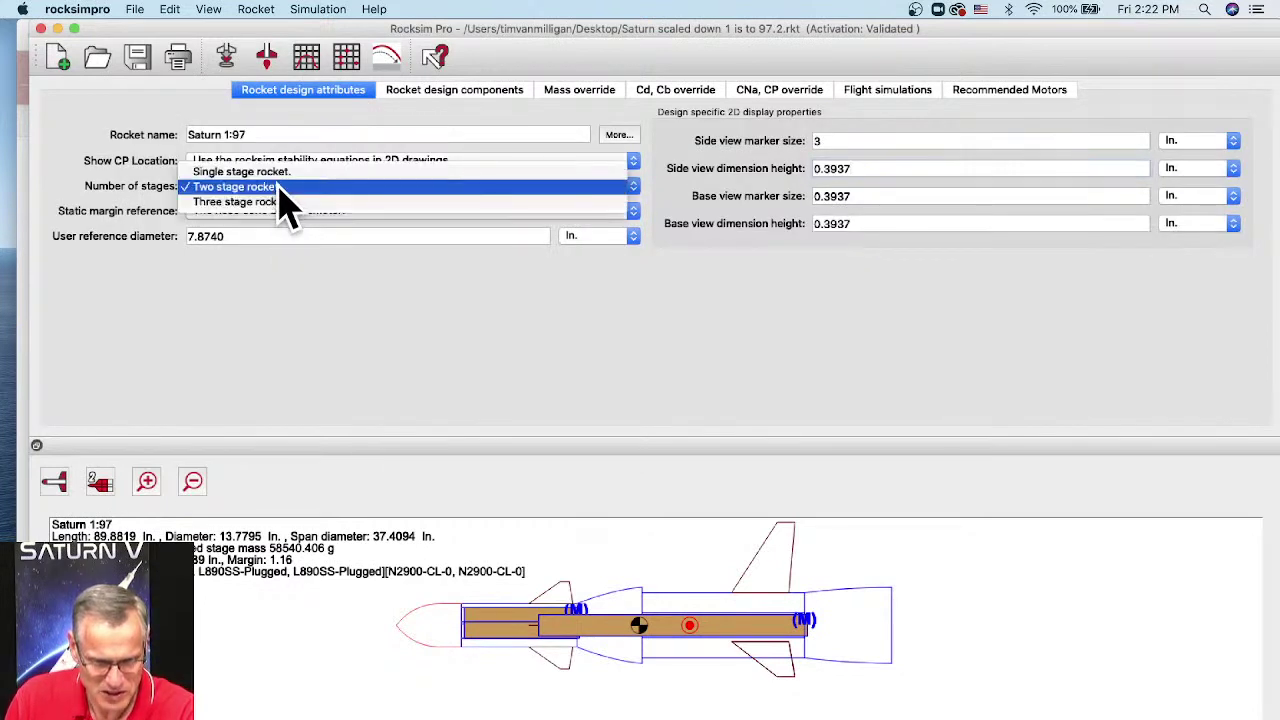
pyautogui.click(280, 170)
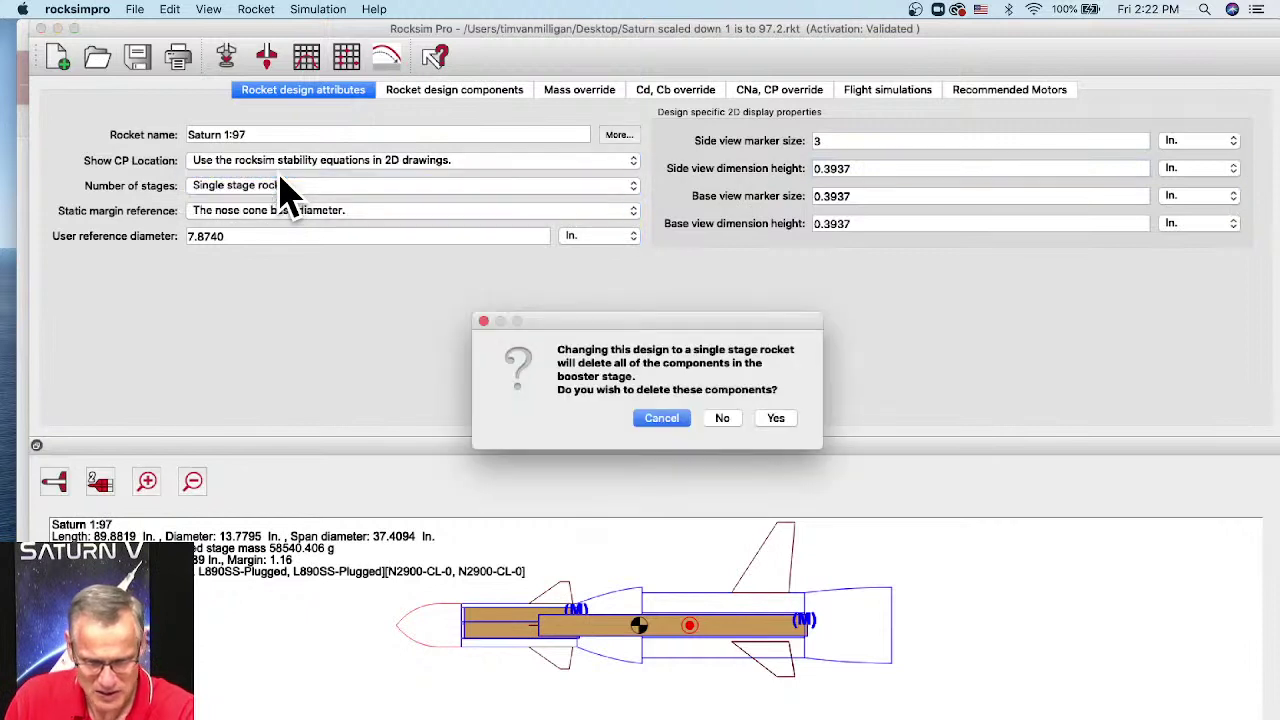
pyautogui.click(776, 418)
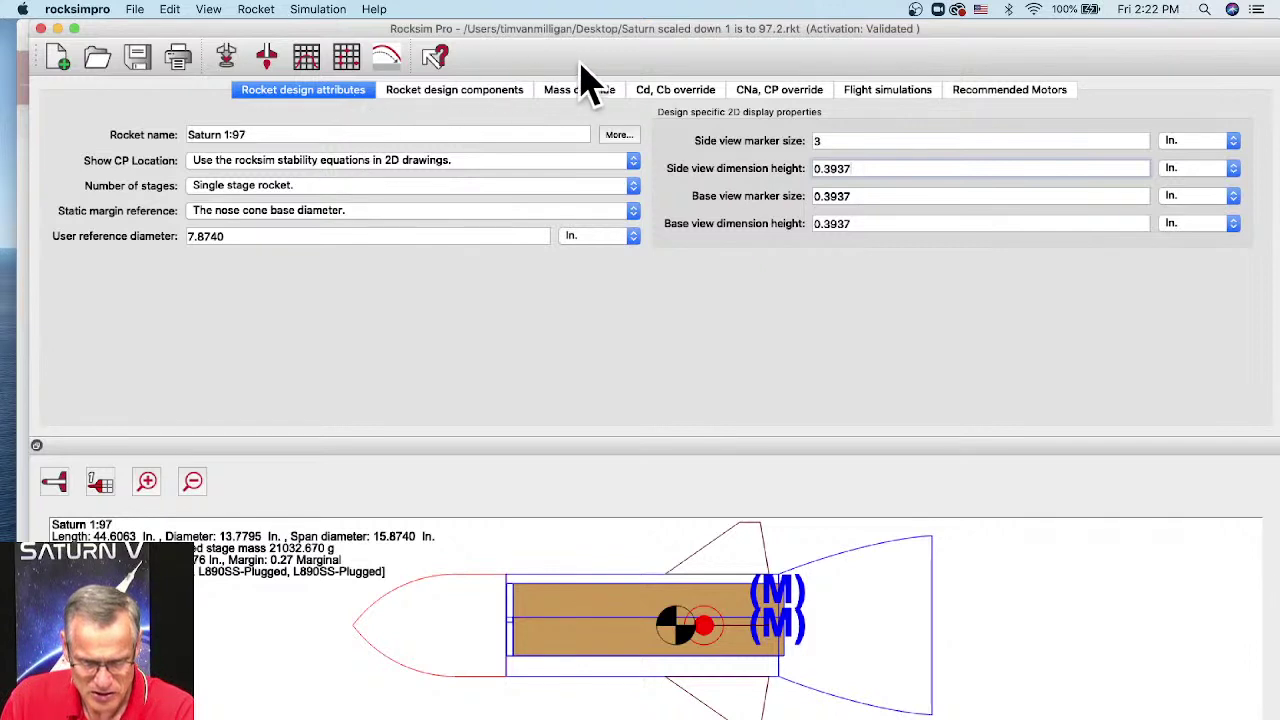
# Step: Launch two flight simulations of the single-stage design, widening the maximum altitude and engines loaded columns to read the results
pyautogui.click(266, 58)
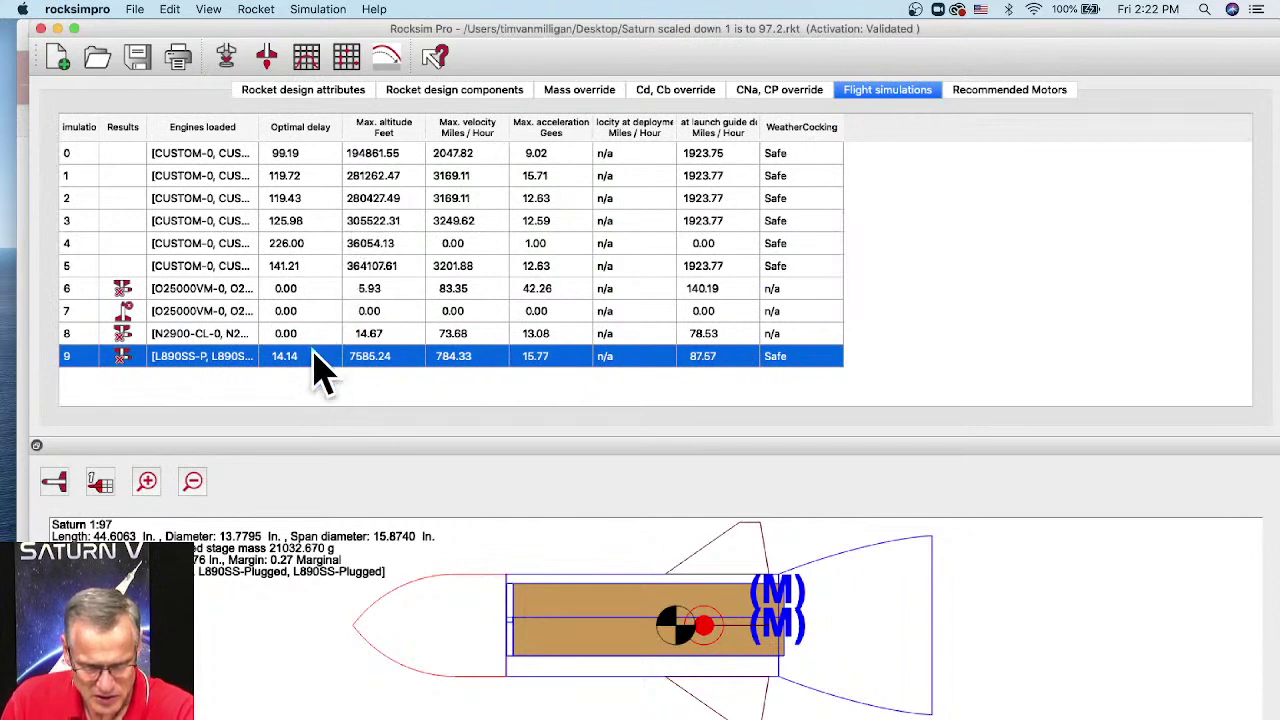
pyautogui.moveTo(424, 124); pyautogui.dragTo(461, 130)
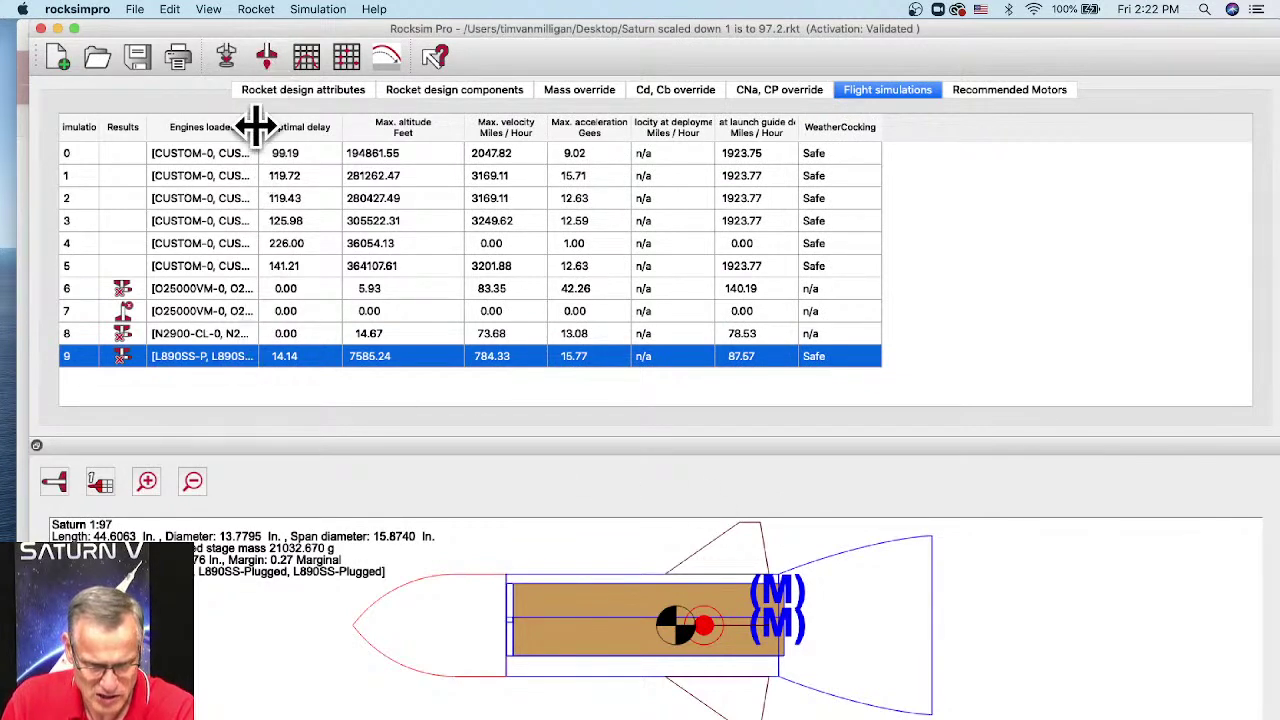
pyautogui.moveTo(256, 126); pyautogui.dragTo(566, 140)
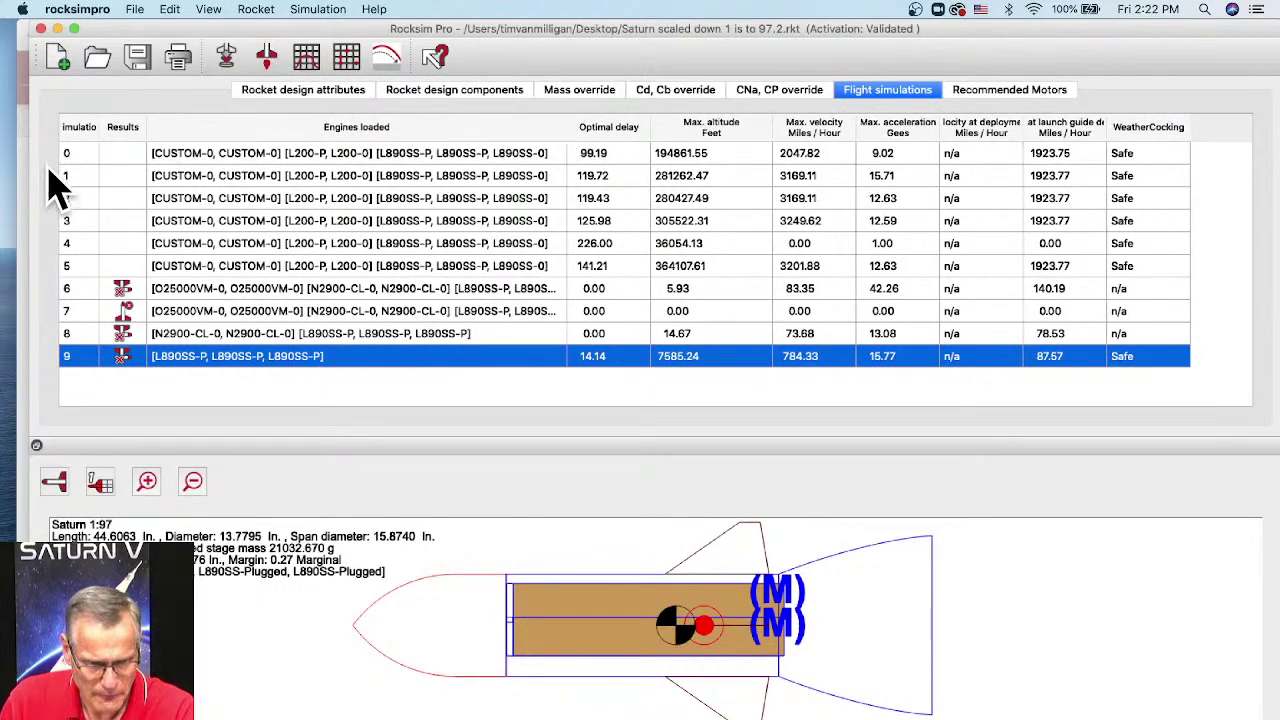
pyautogui.moveTo(35, 168); pyautogui.dragTo(199, 166)
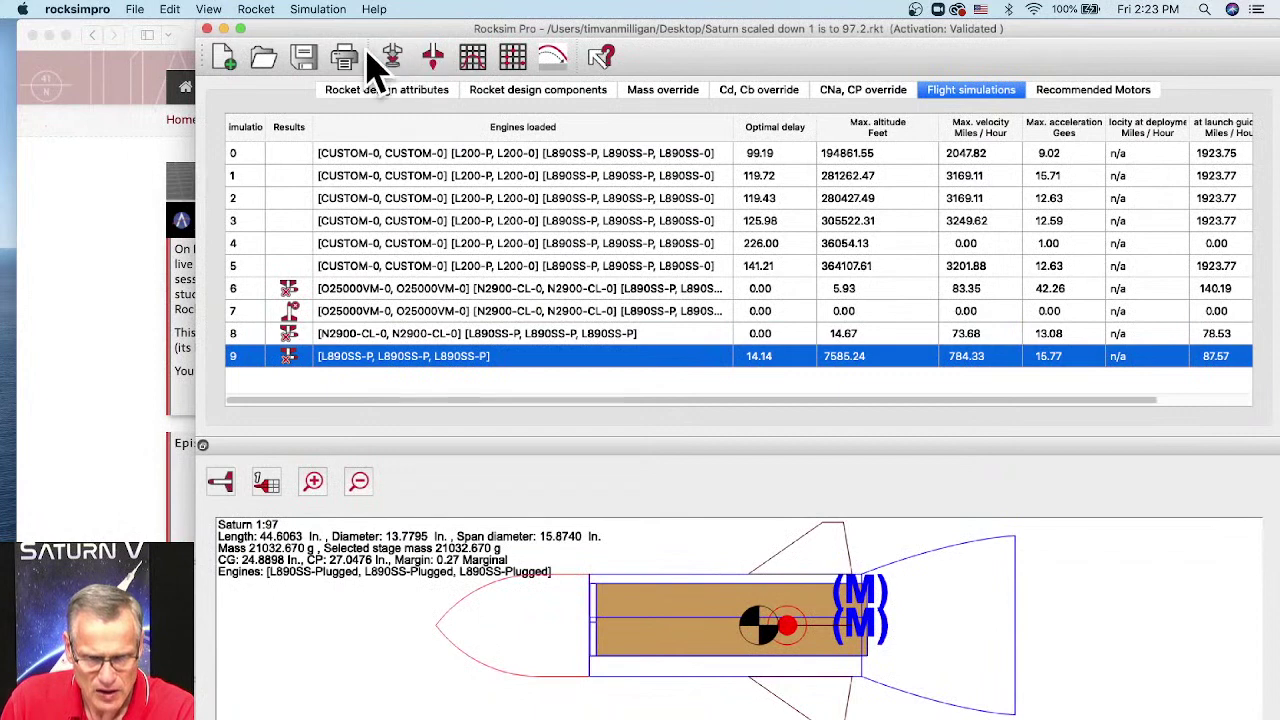
pyautogui.click(434, 57)
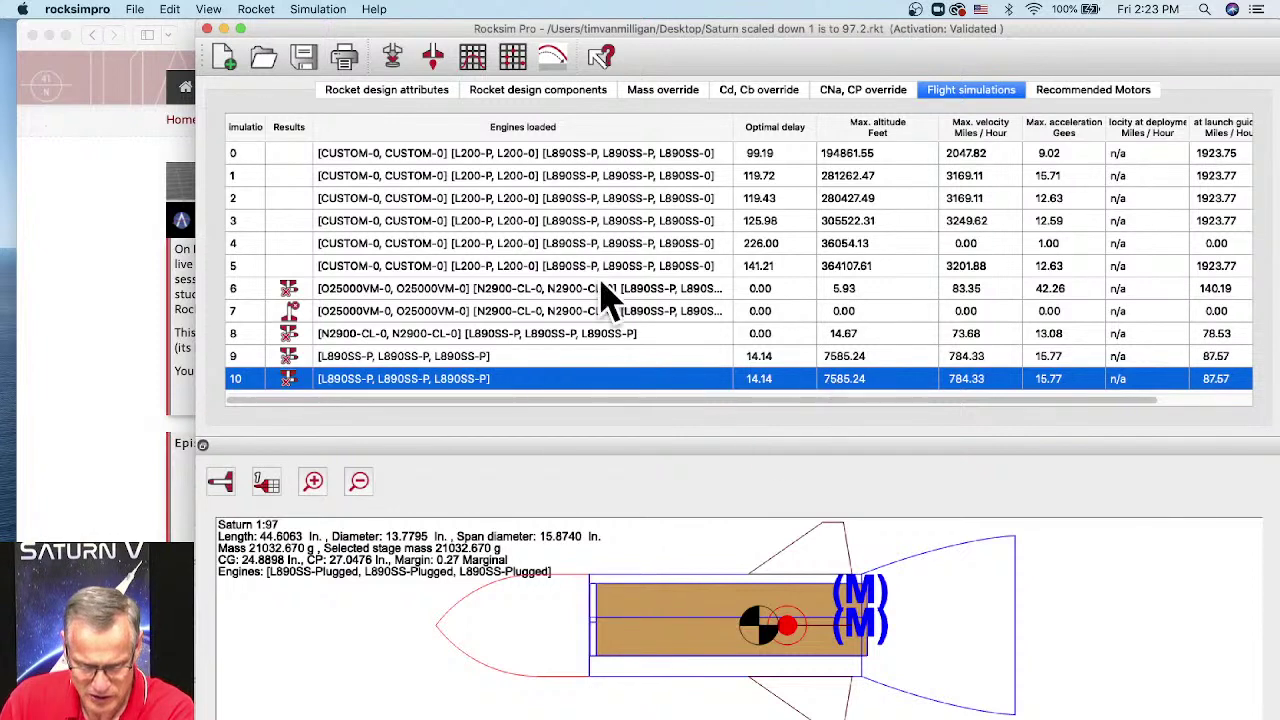
# Step: Delete the transition at the tail of the sustainer
pyautogui.click(512, 92)
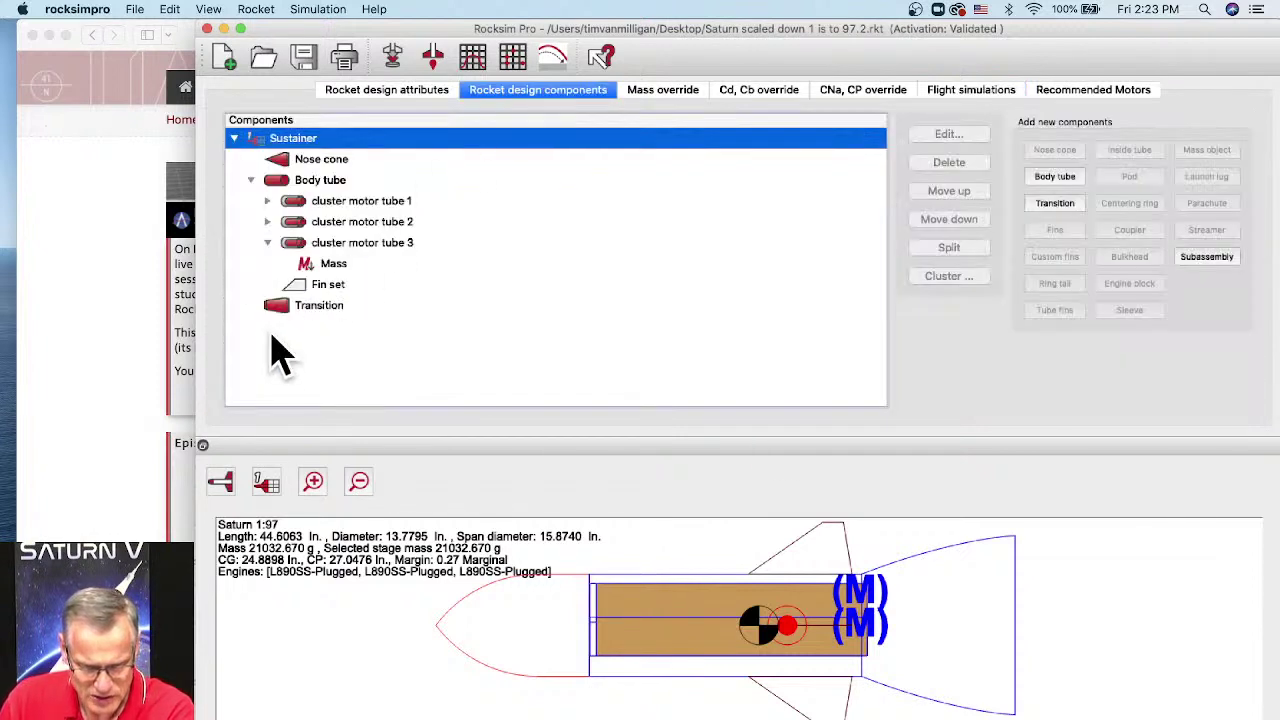
pyautogui.click(276, 312)
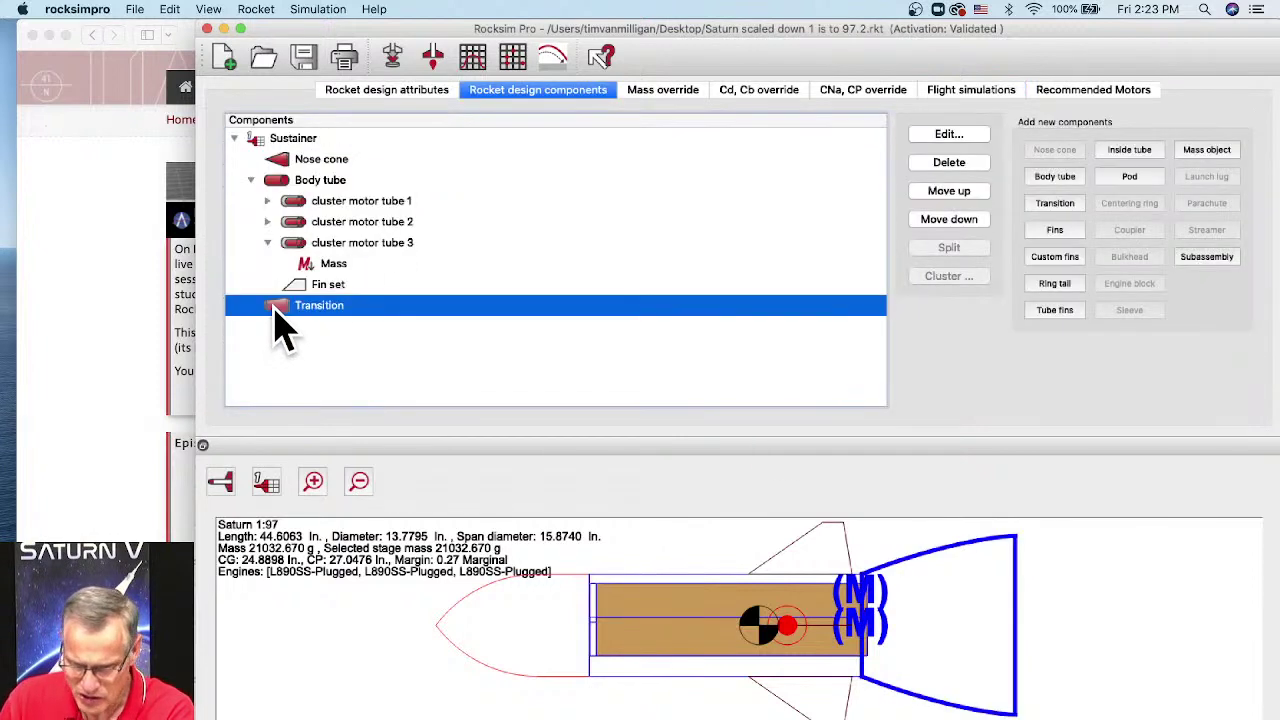
pyautogui.click(974, 166)
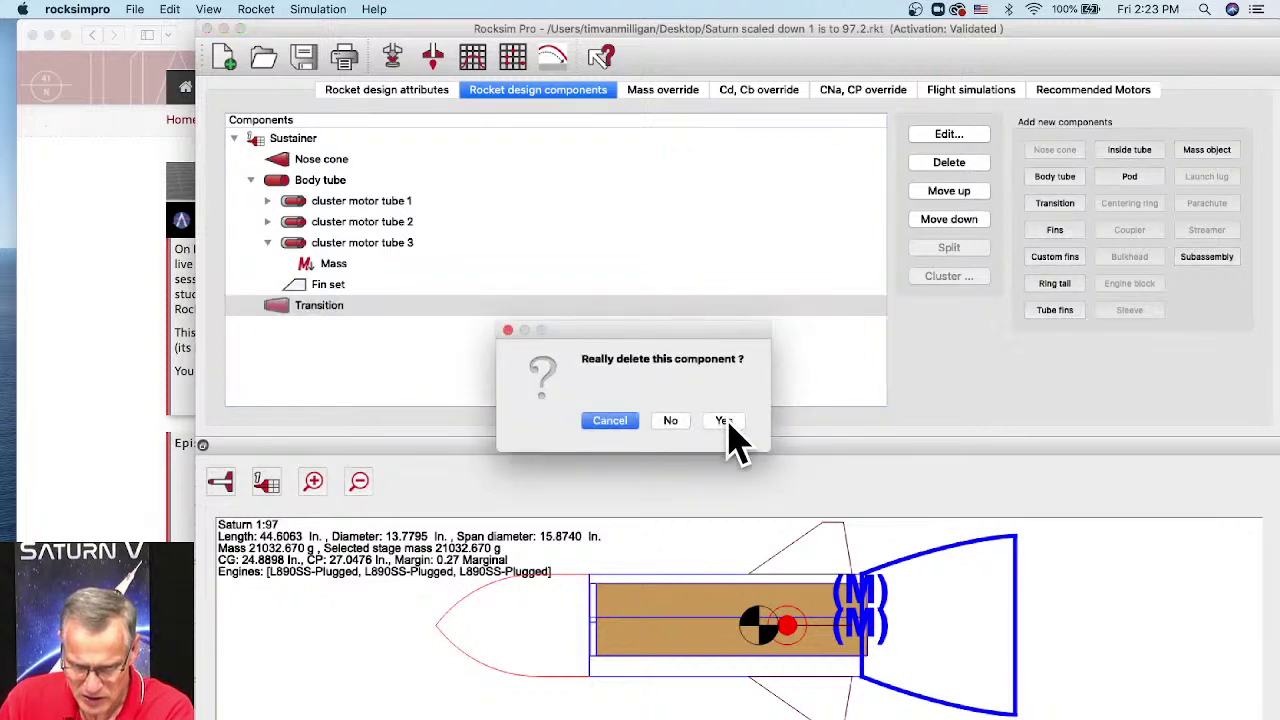
pyautogui.click(724, 421)
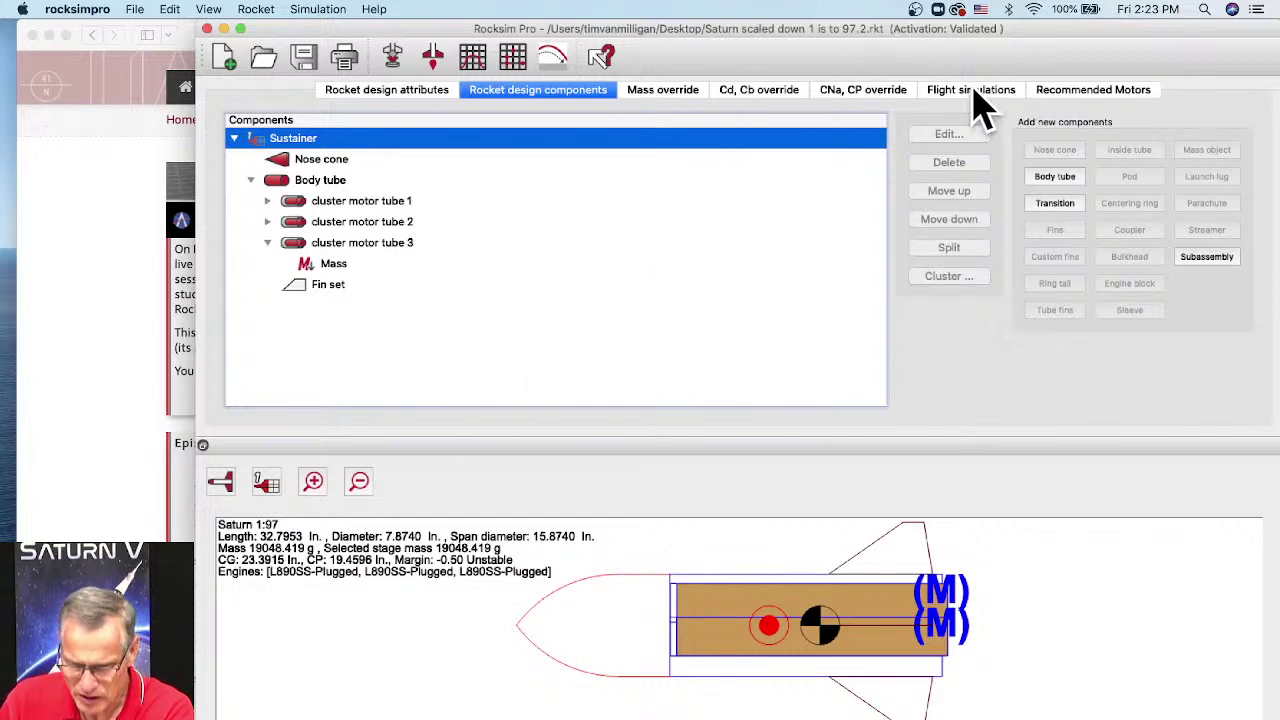
# Step: Check the mass, Cd/Cb and CNa/CP override settings, and return to the component list
pyautogui.click(659, 88)
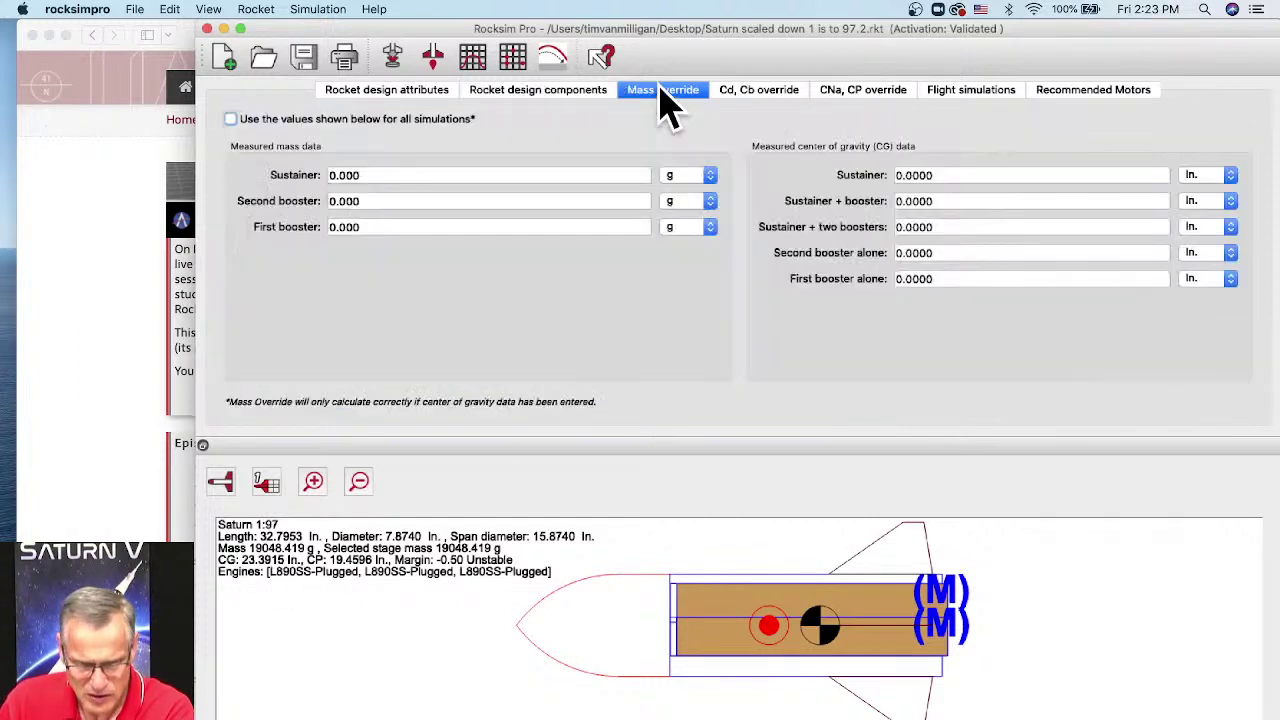
pyautogui.click(775, 92)
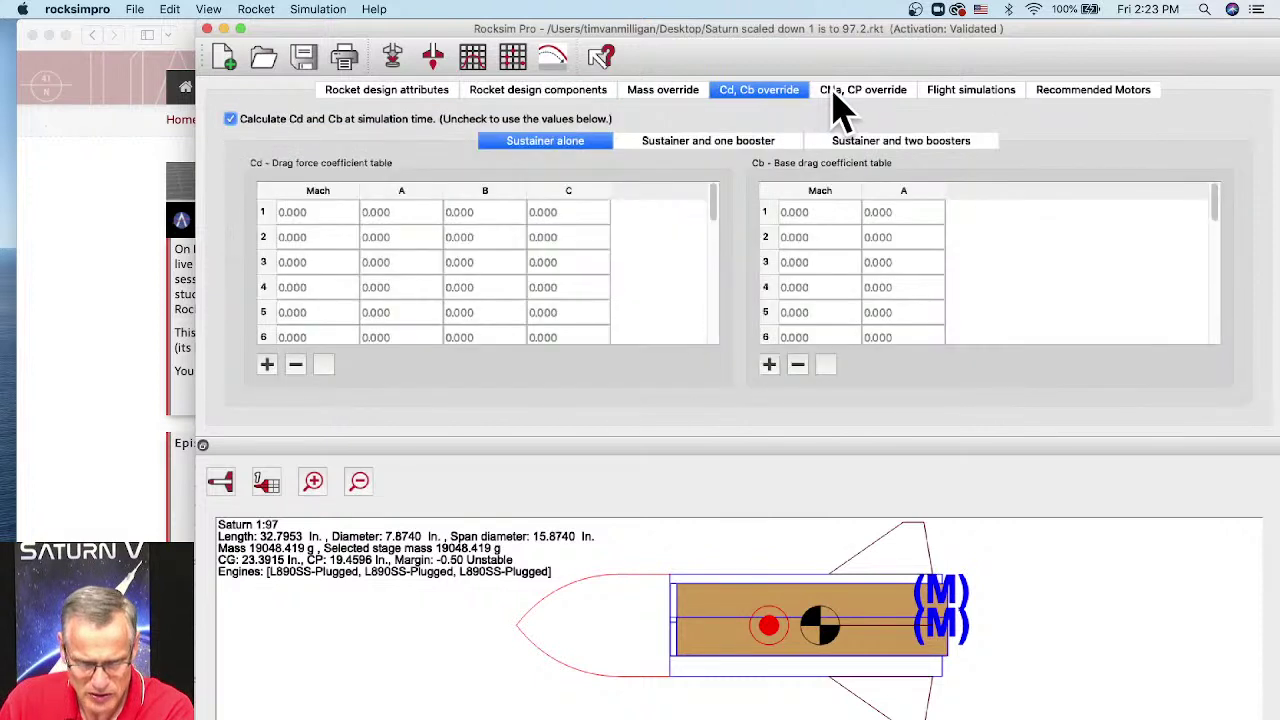
pyautogui.click(836, 90)
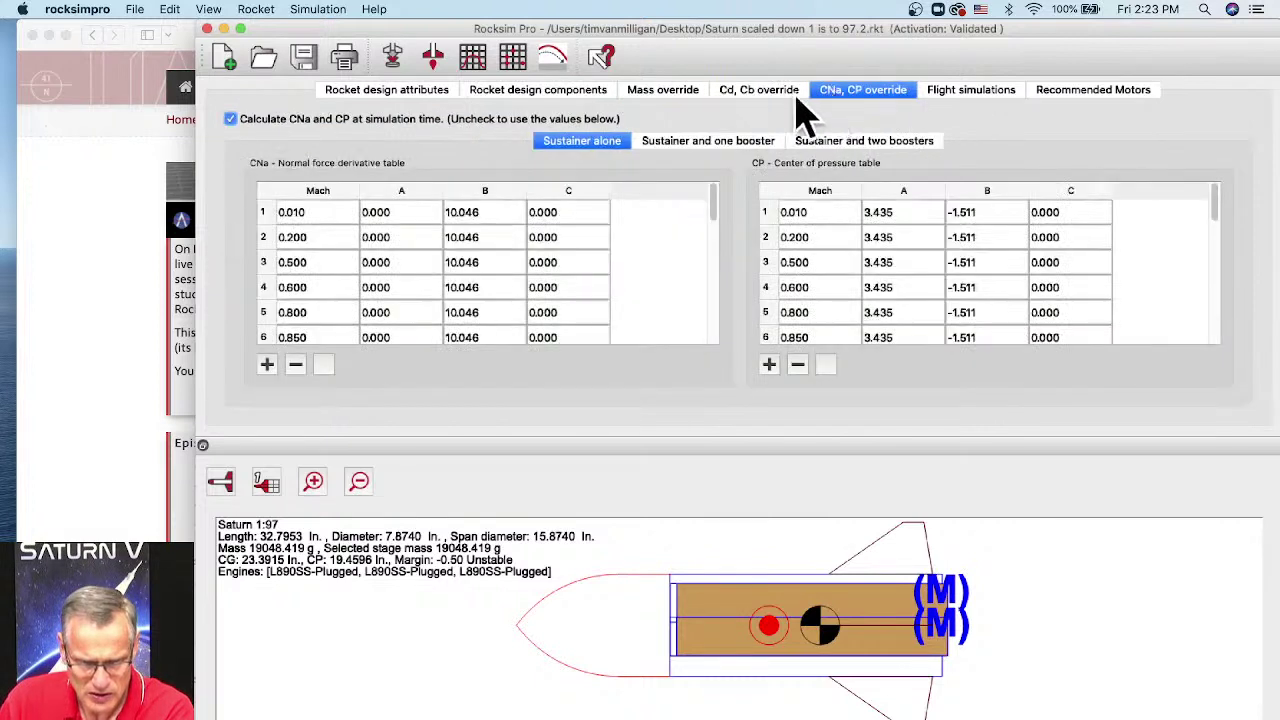
pyautogui.click(505, 93)
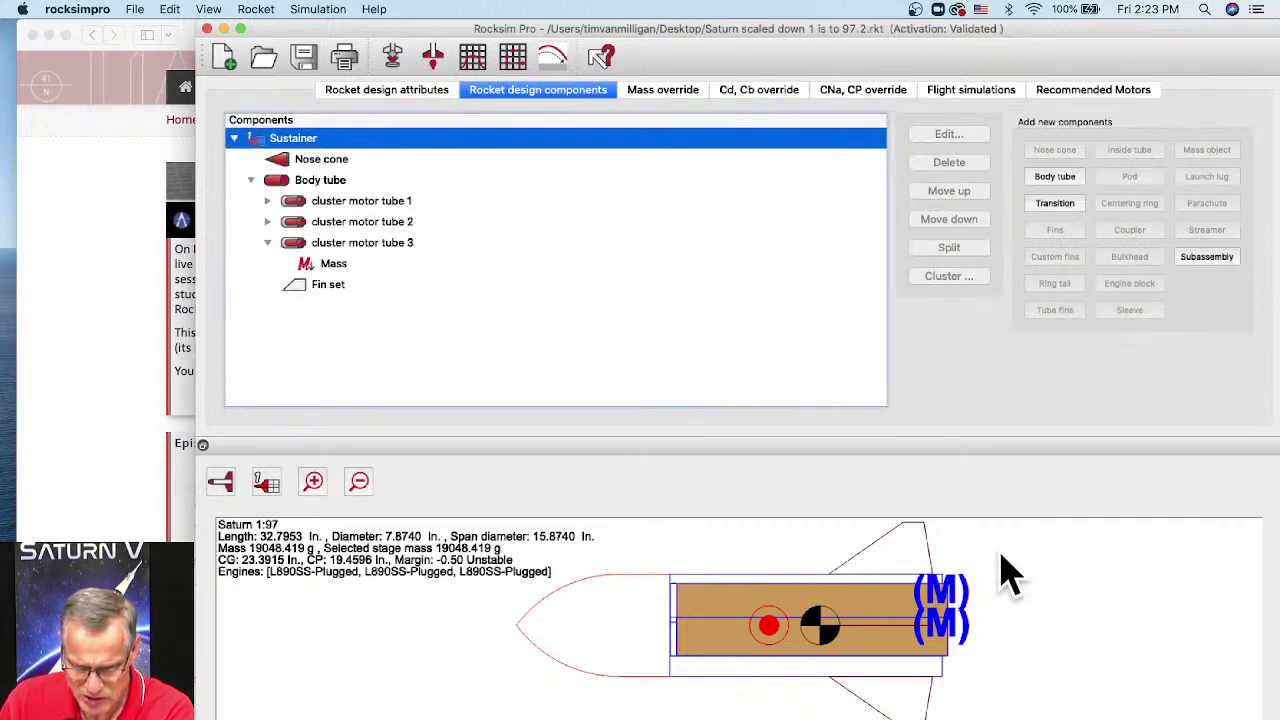
# Step: Launch a flight simulation of the design without the transition and return to the component list
pyautogui.click(433, 58)
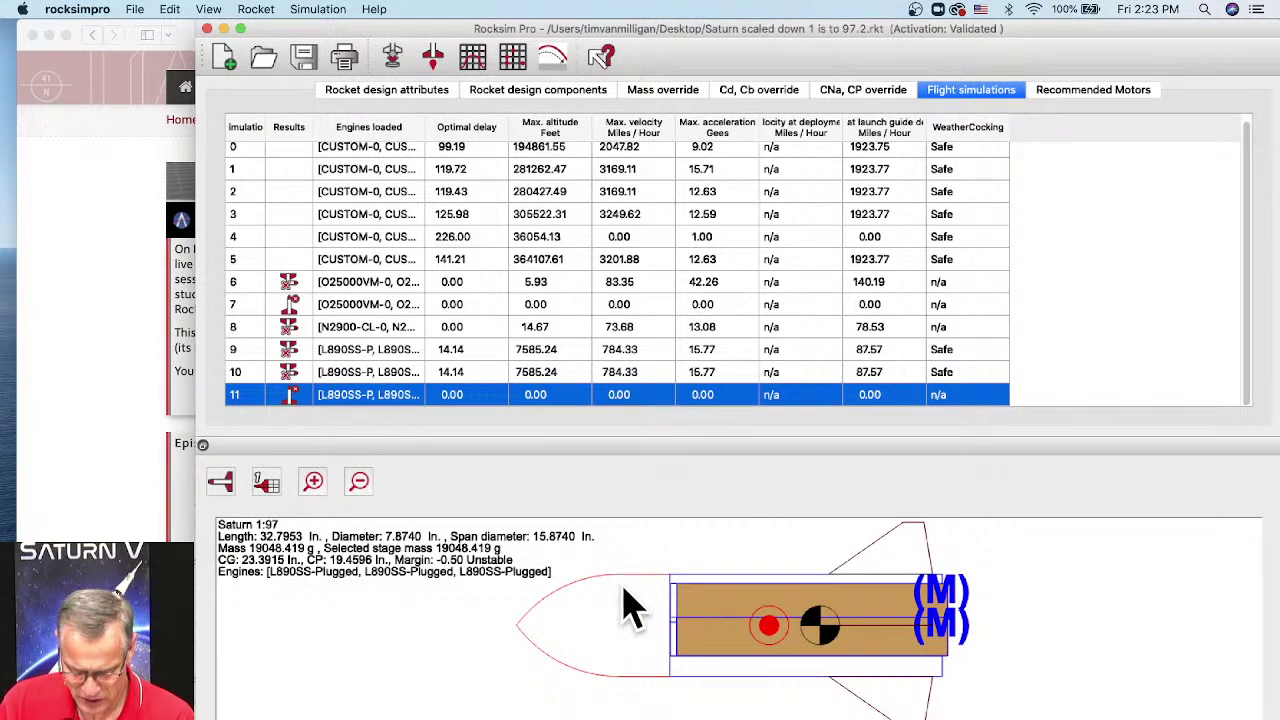
pyautogui.click(742, 613)
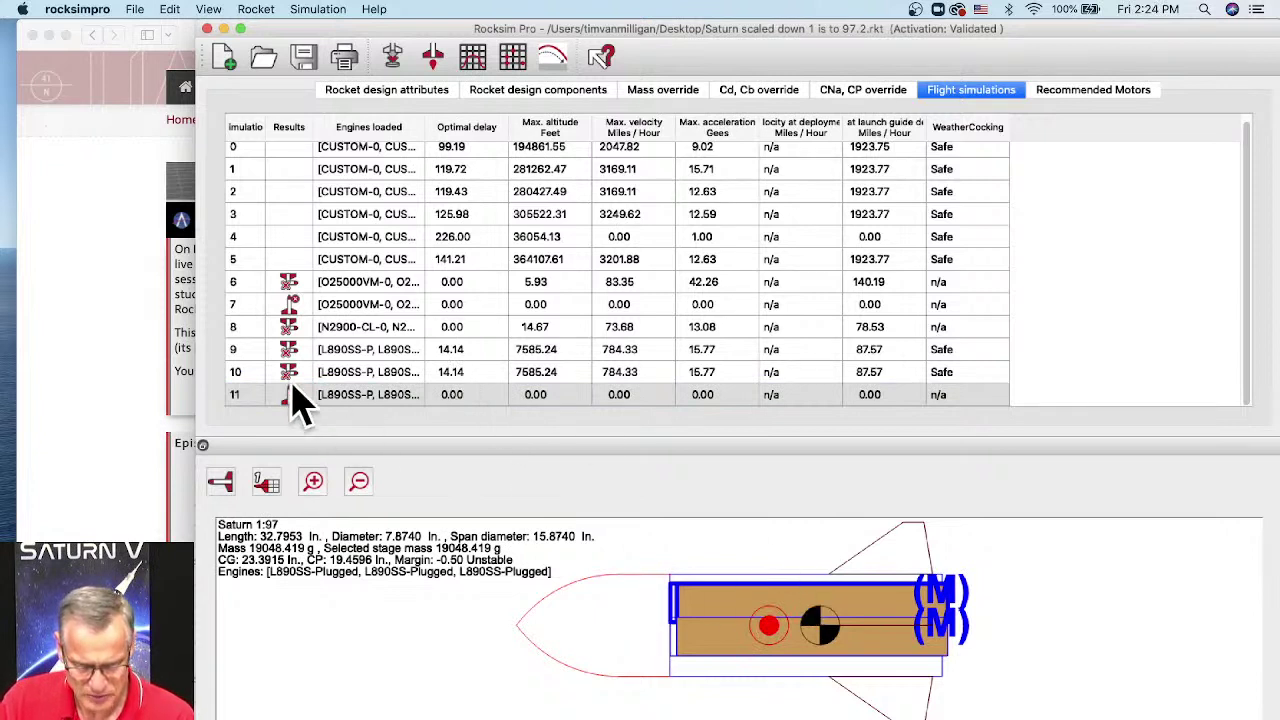
pyautogui.click(342, 92)
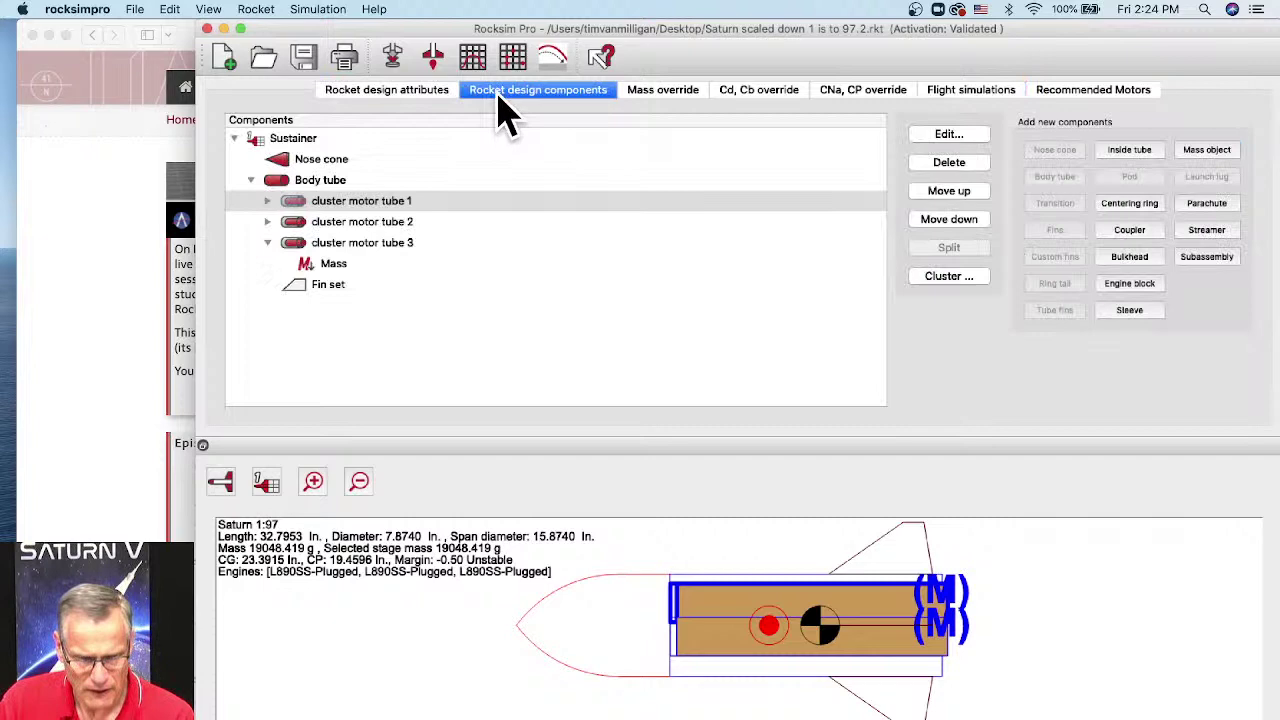
# Step: Change the nose cone's material to G10 fiberglass and launch a flight simulation
pyautogui.doubleClick(298, 160)
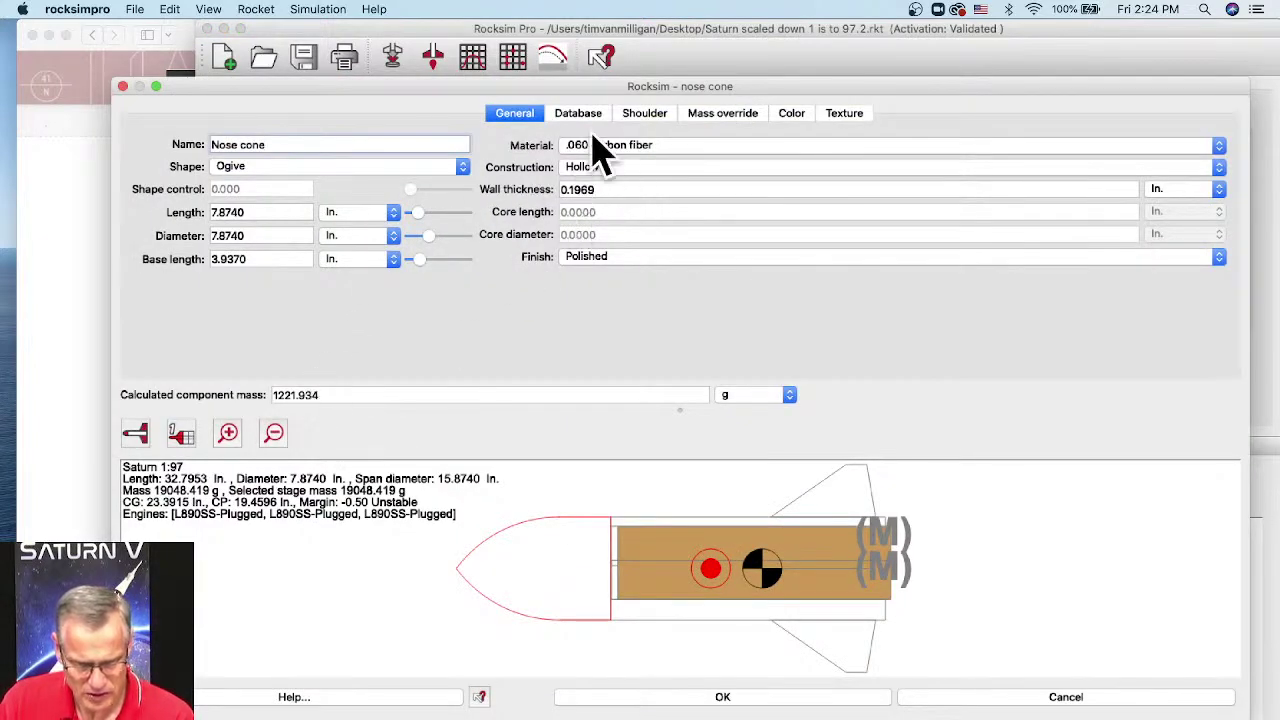
pyautogui.click(652, 148)
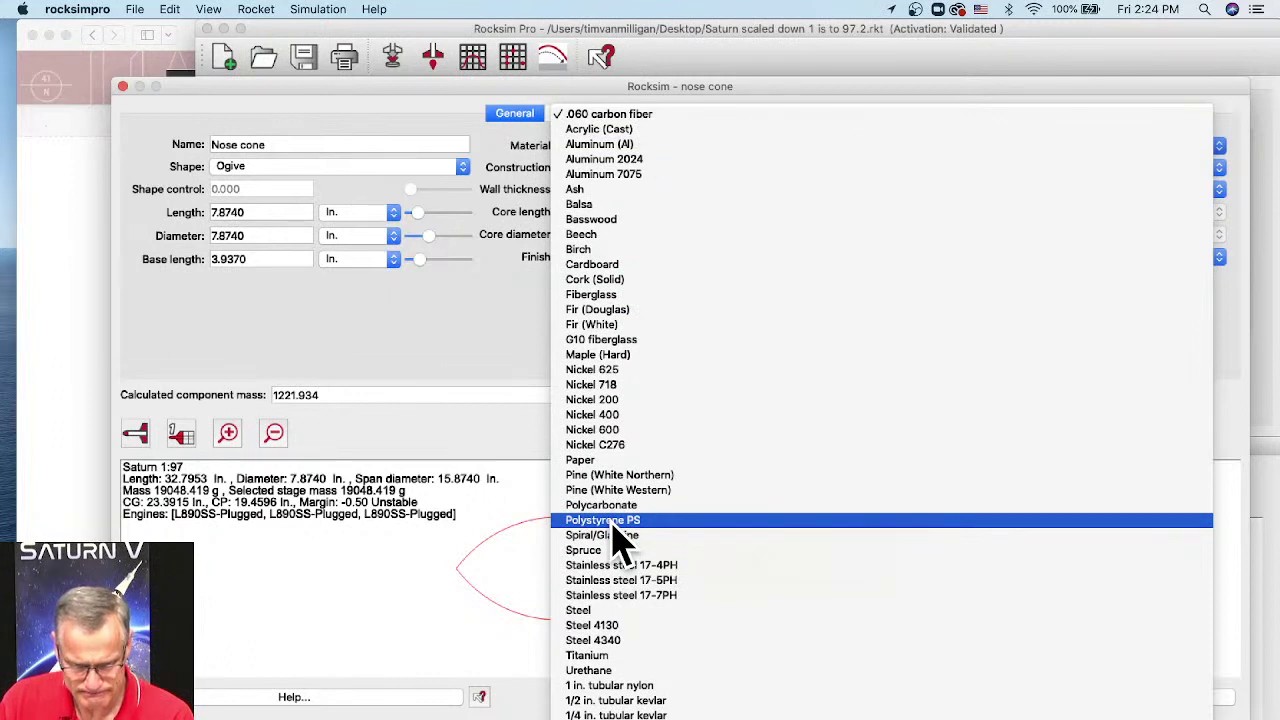
pyautogui.click(621, 341)
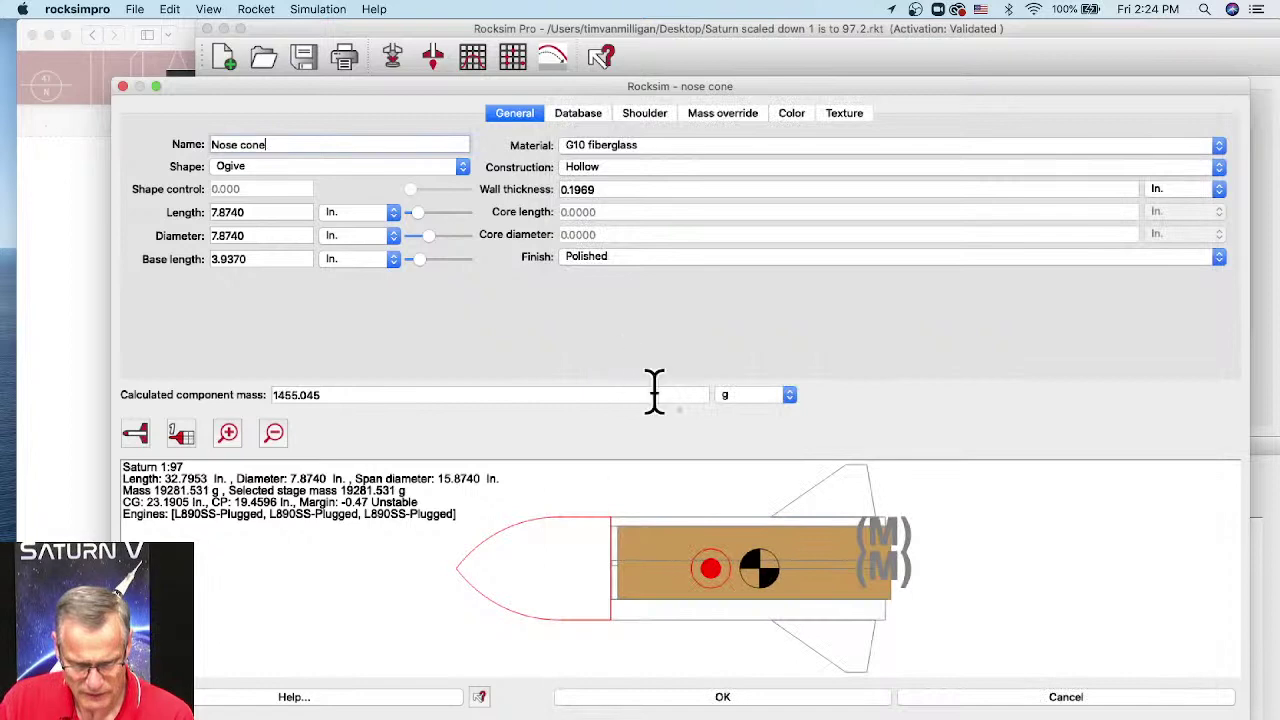
pyautogui.click(680, 700)
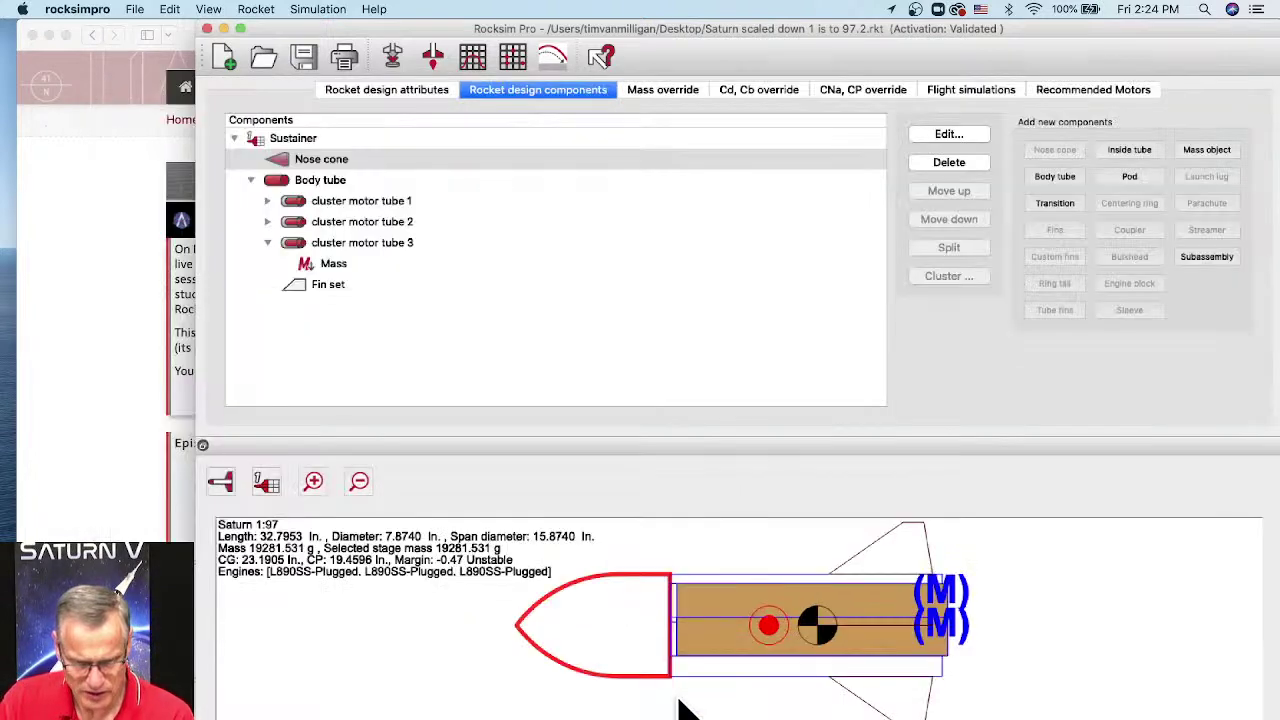
pyautogui.click(432, 57)
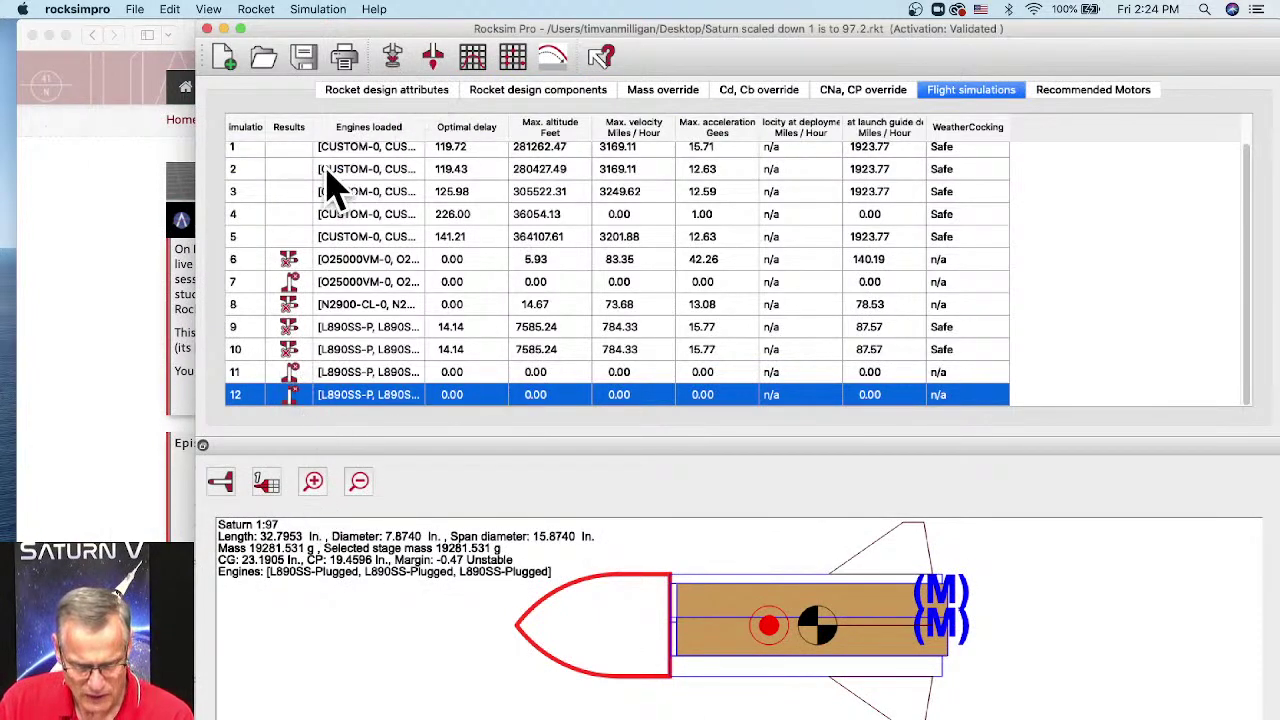
# Step: Change the sustainer body tube's material to G10 fiberglass and launch a flight simulation
pyautogui.click(490, 92)
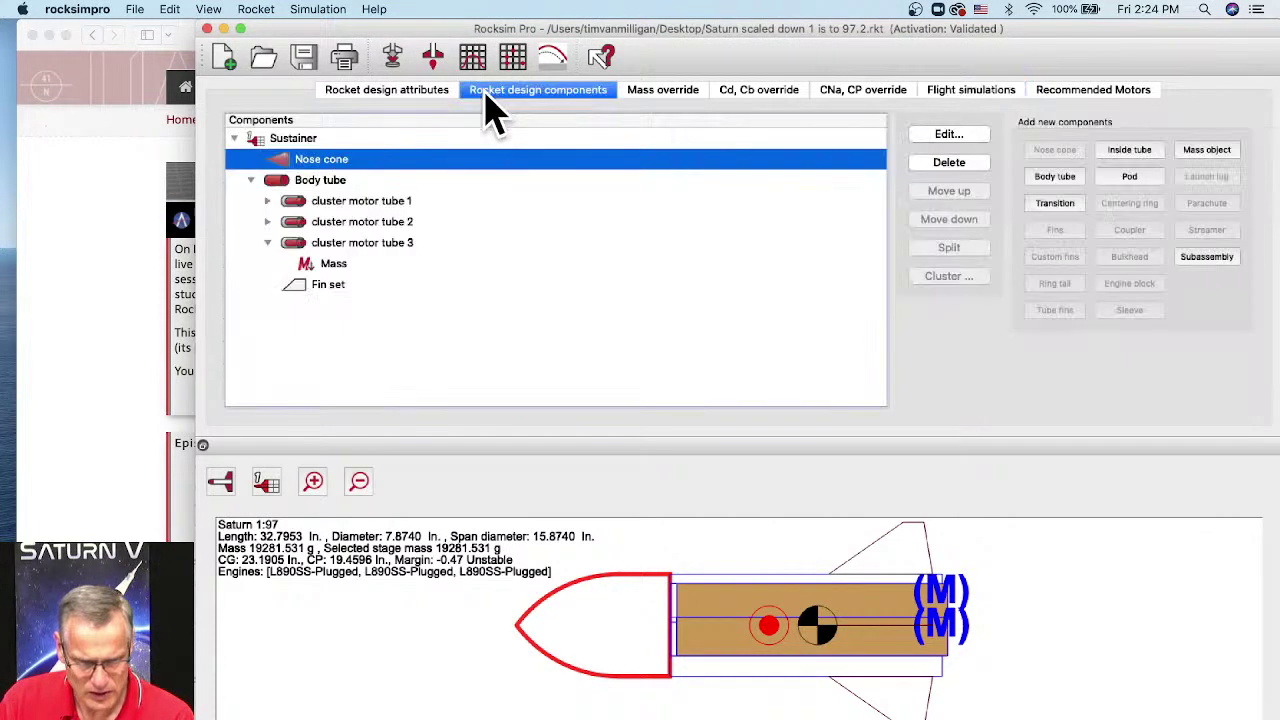
pyautogui.doubleClick(283, 182)
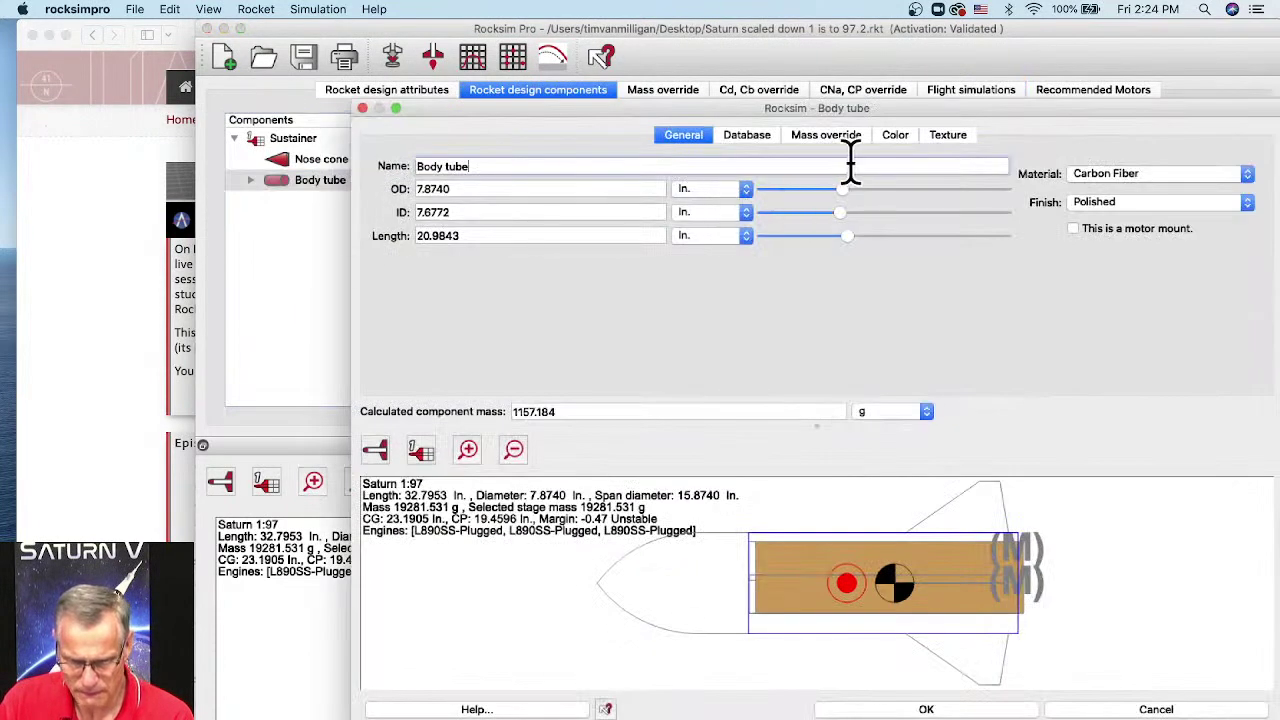
pyautogui.click(1092, 176)
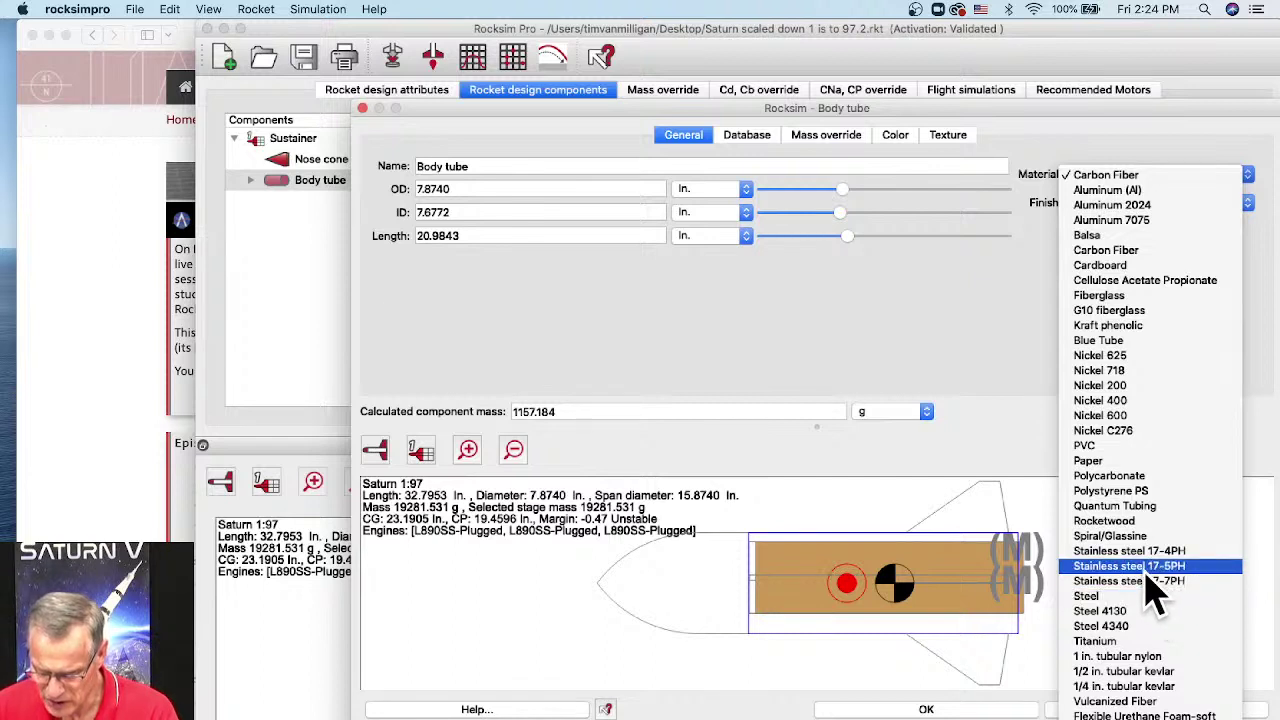
pyautogui.click(1120, 311)
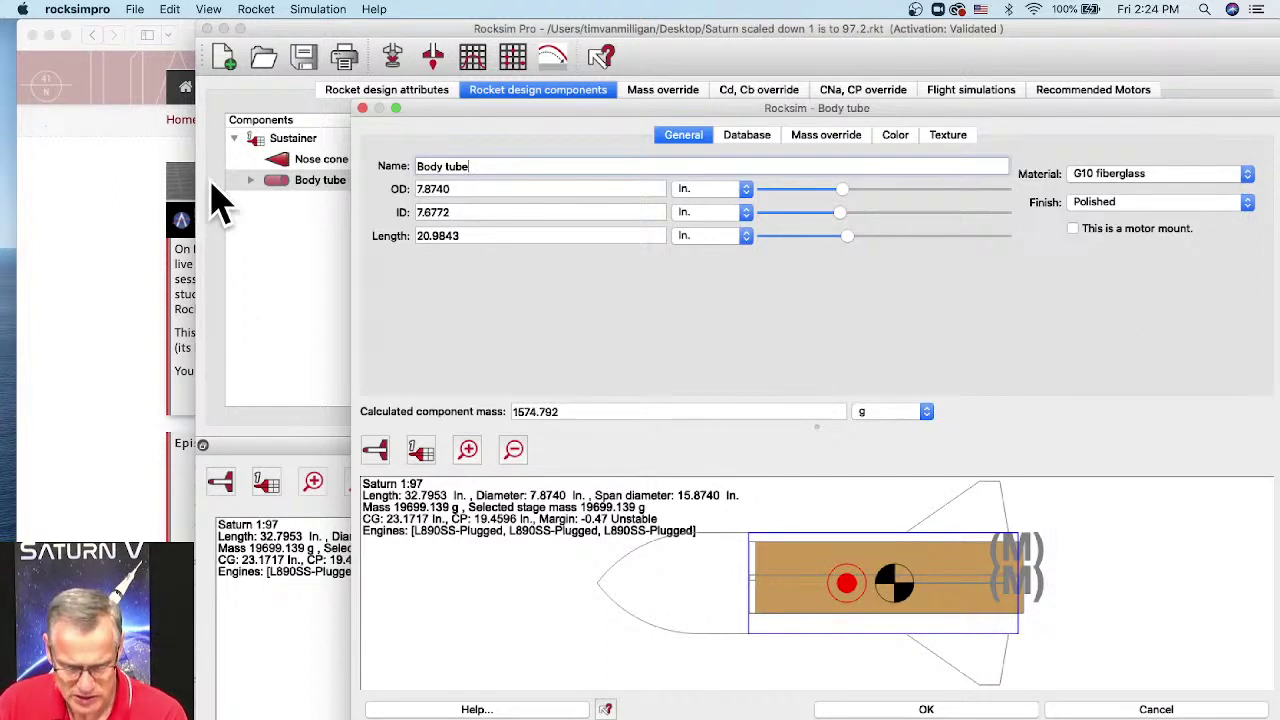
pyautogui.click(926, 709)
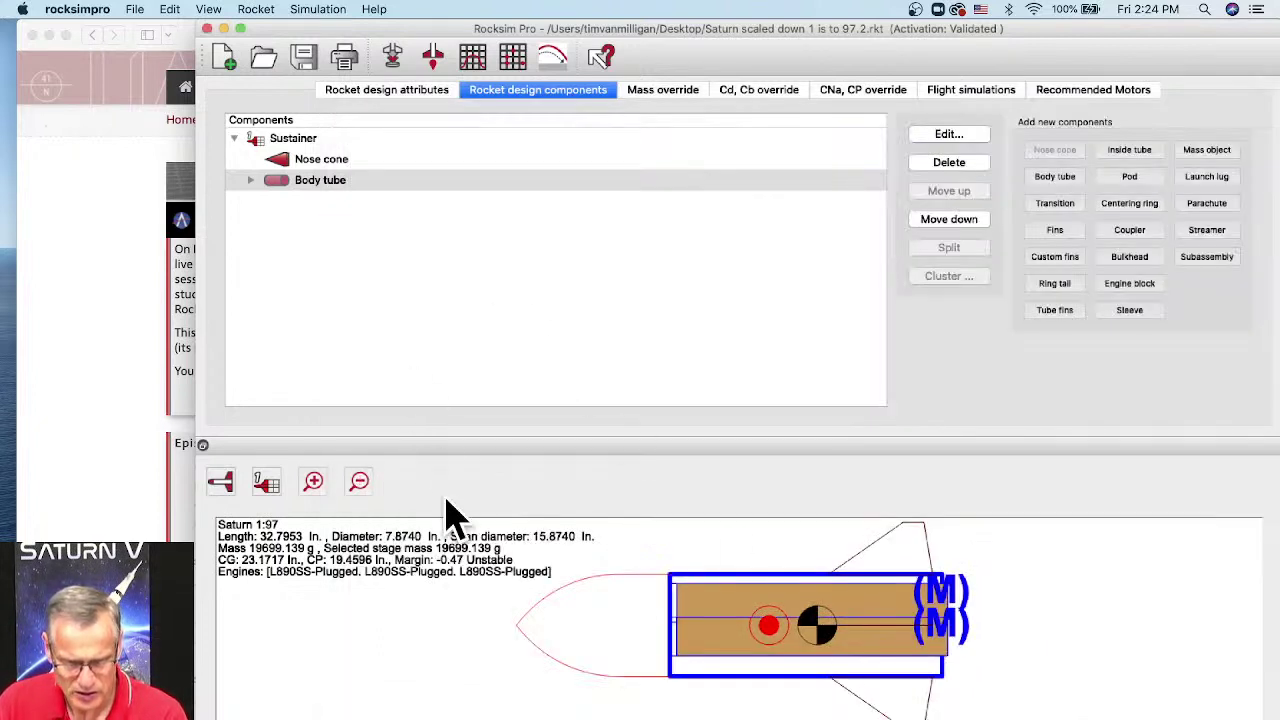
pyautogui.click(434, 58)
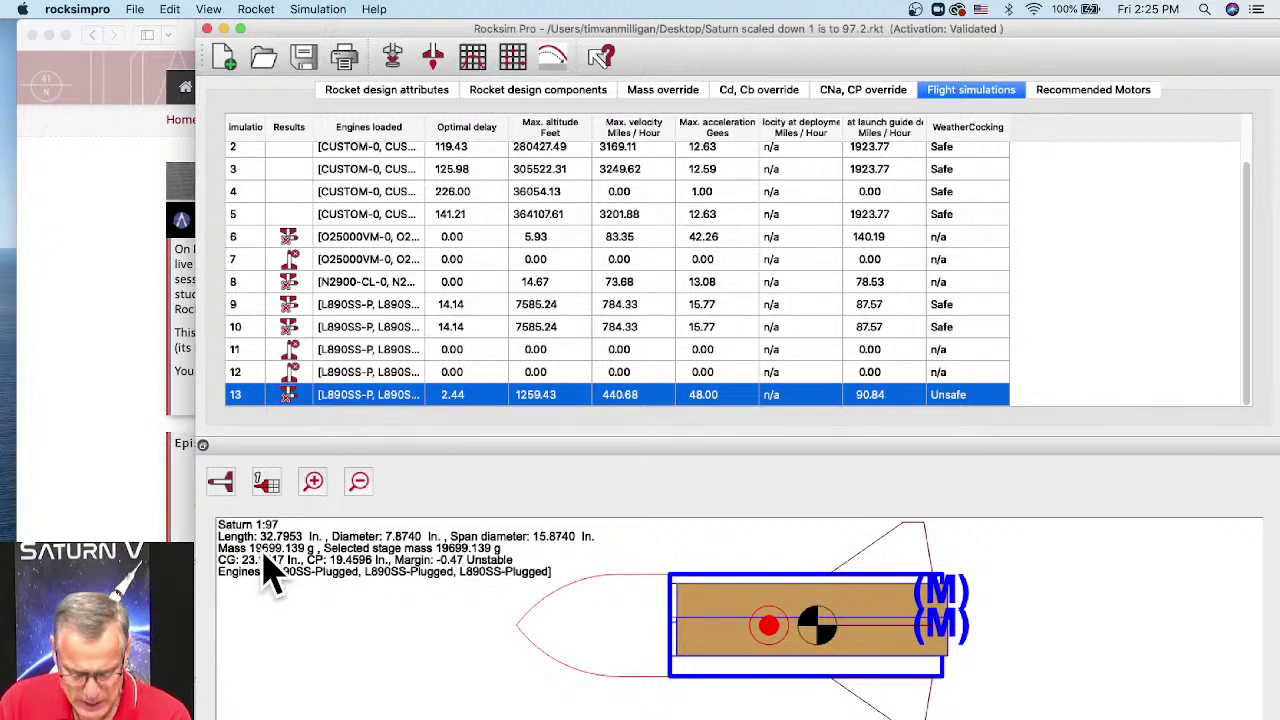
# Step: Clear all engines from the rocket and check its mass and center of gravity without them
pyautogui.click(393, 58)
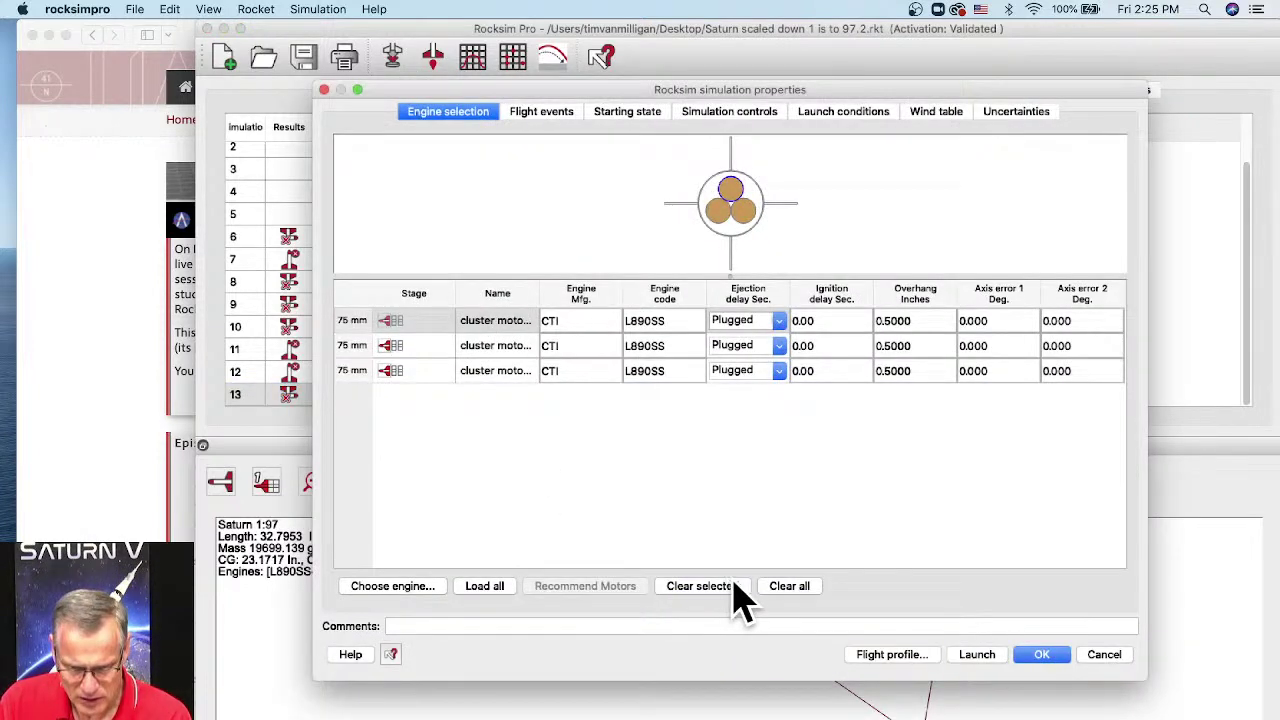
pyautogui.click(800, 583)
pyautogui.click(1038, 660)
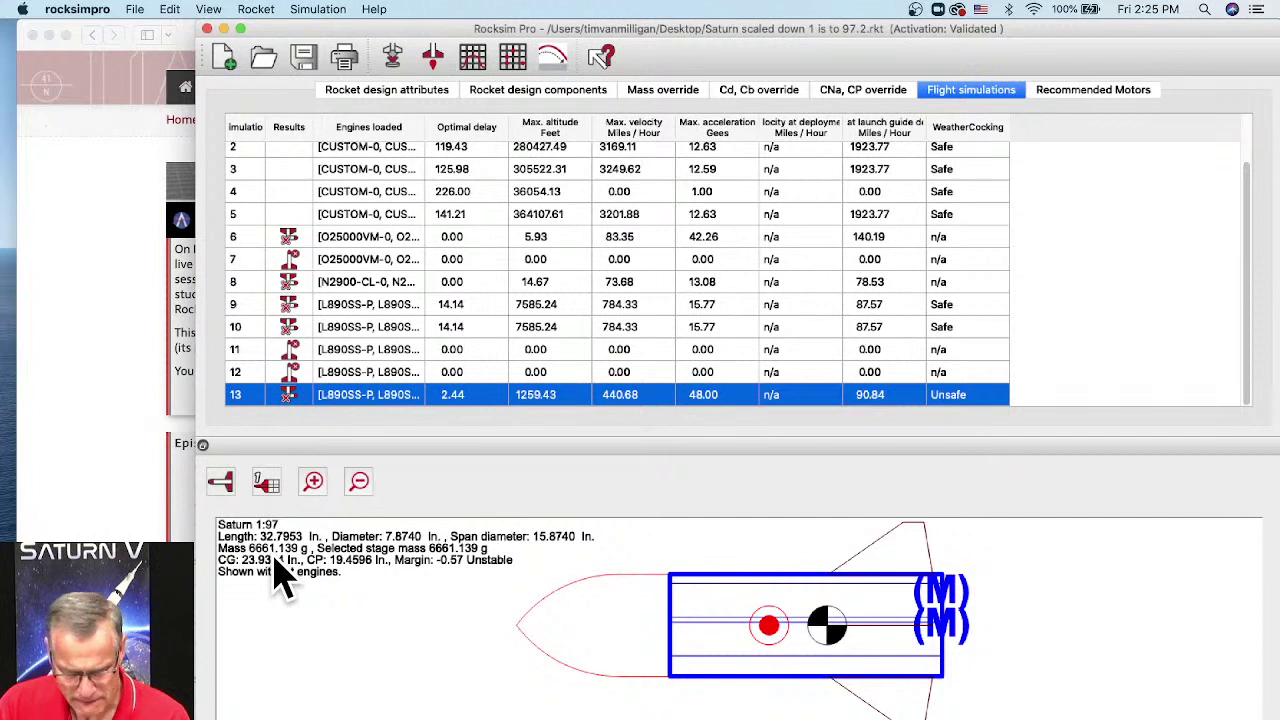
# Step: Reload the engines from simulation 13, review the launch starting state, and run a new simulation with its 3D flight profile
pyautogui.rightClick(352, 400)
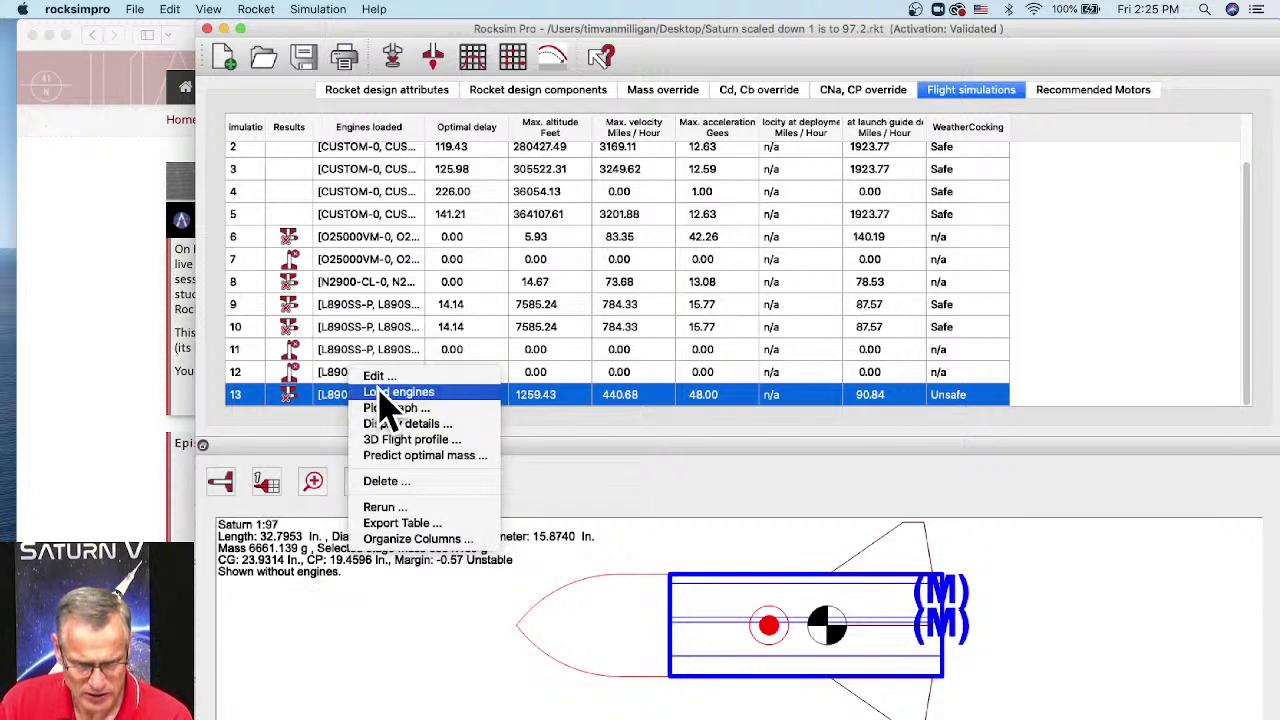
pyautogui.click(384, 393)
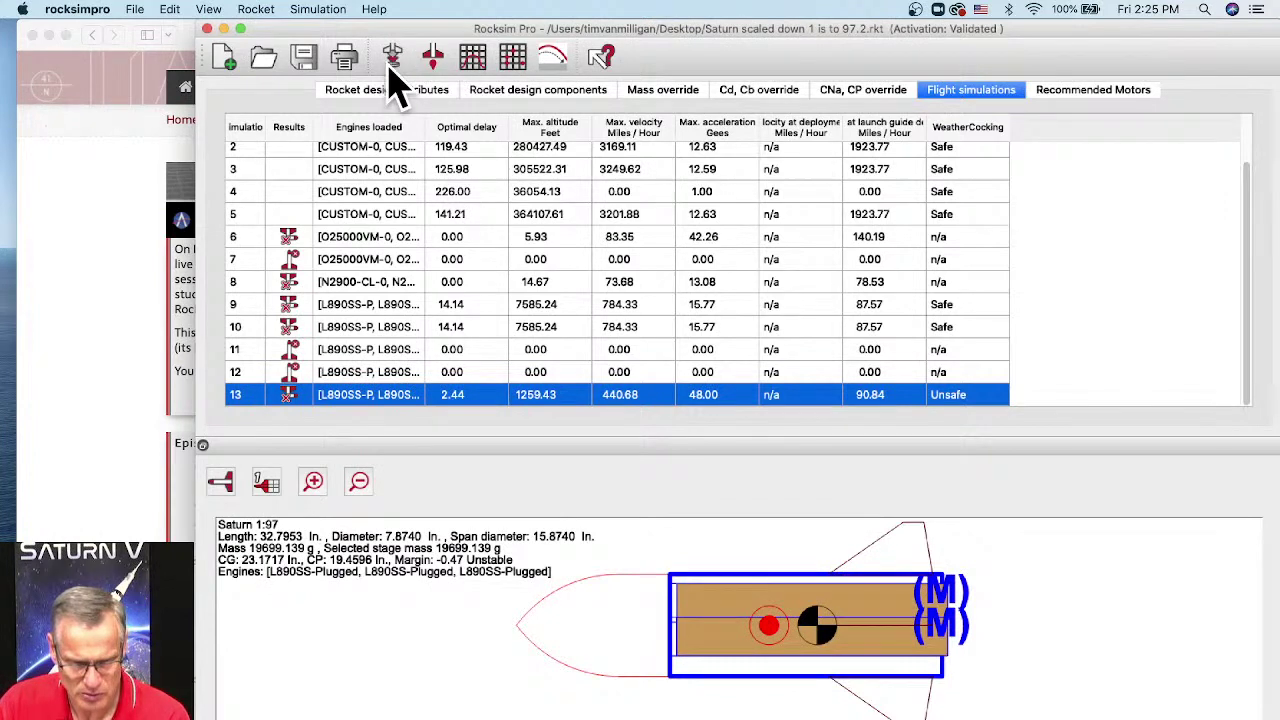
pyautogui.click(432, 57)
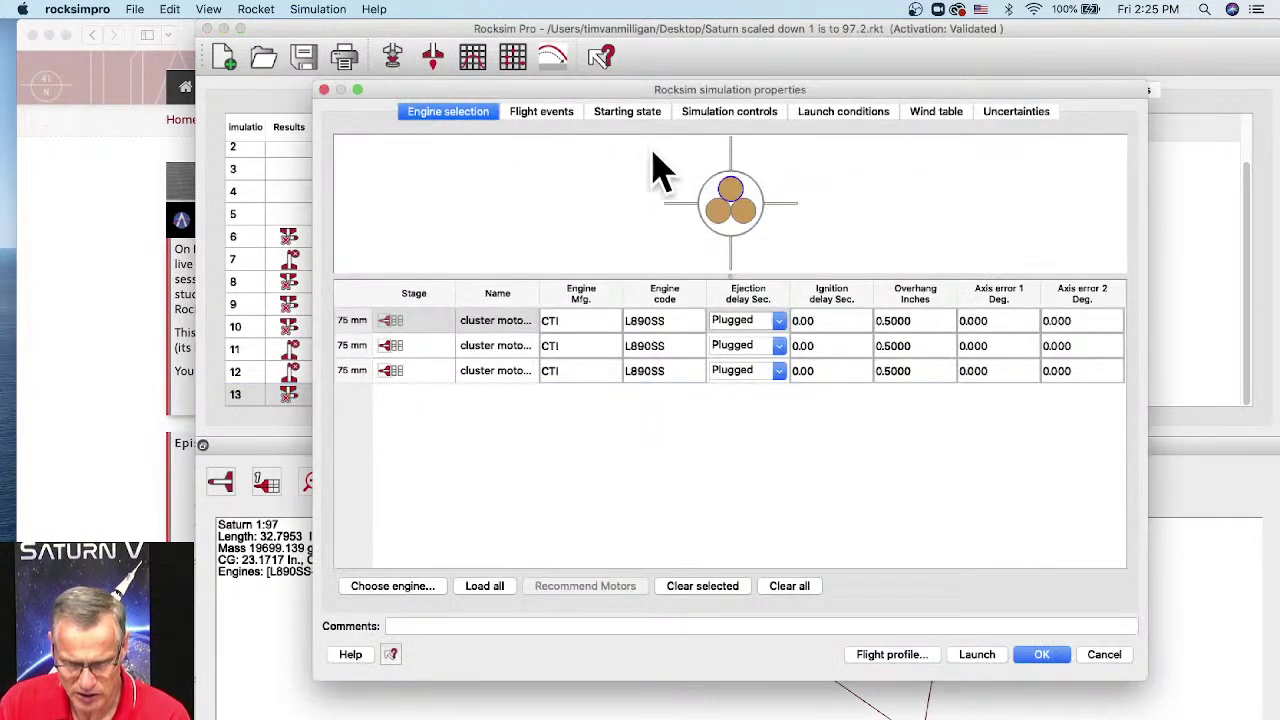
pyautogui.click(606, 115)
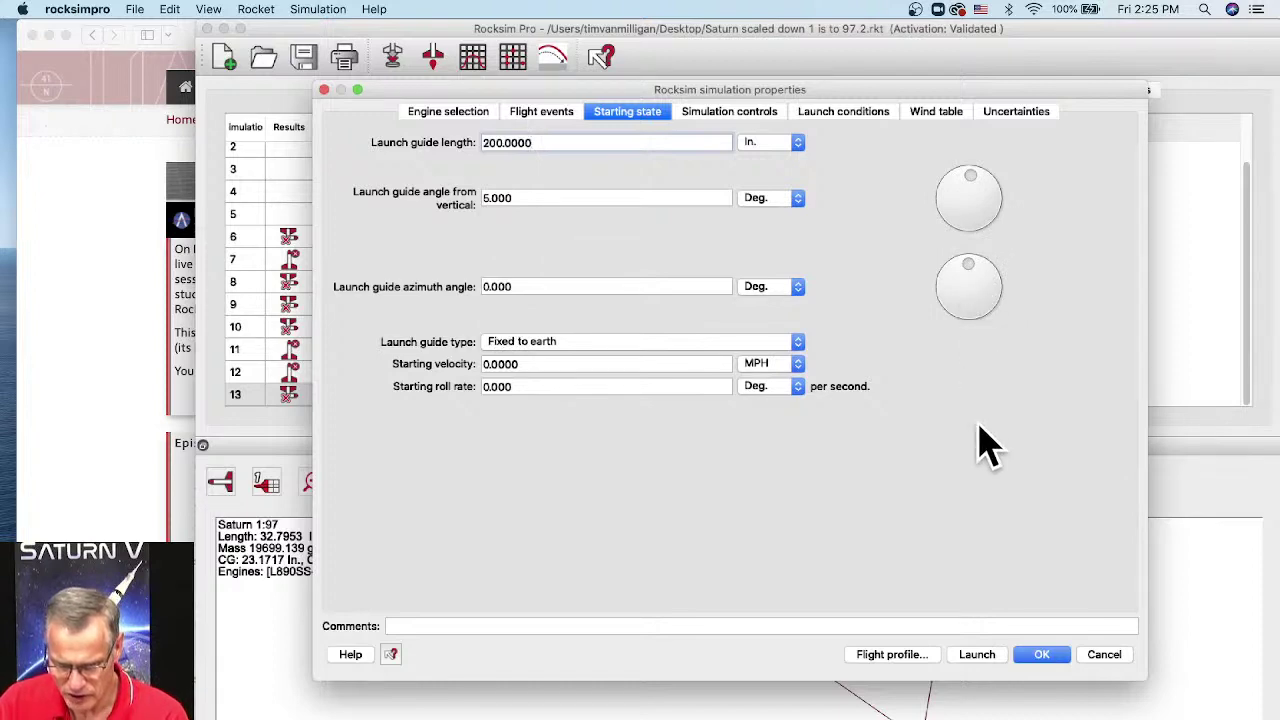
pyautogui.click(894, 660)
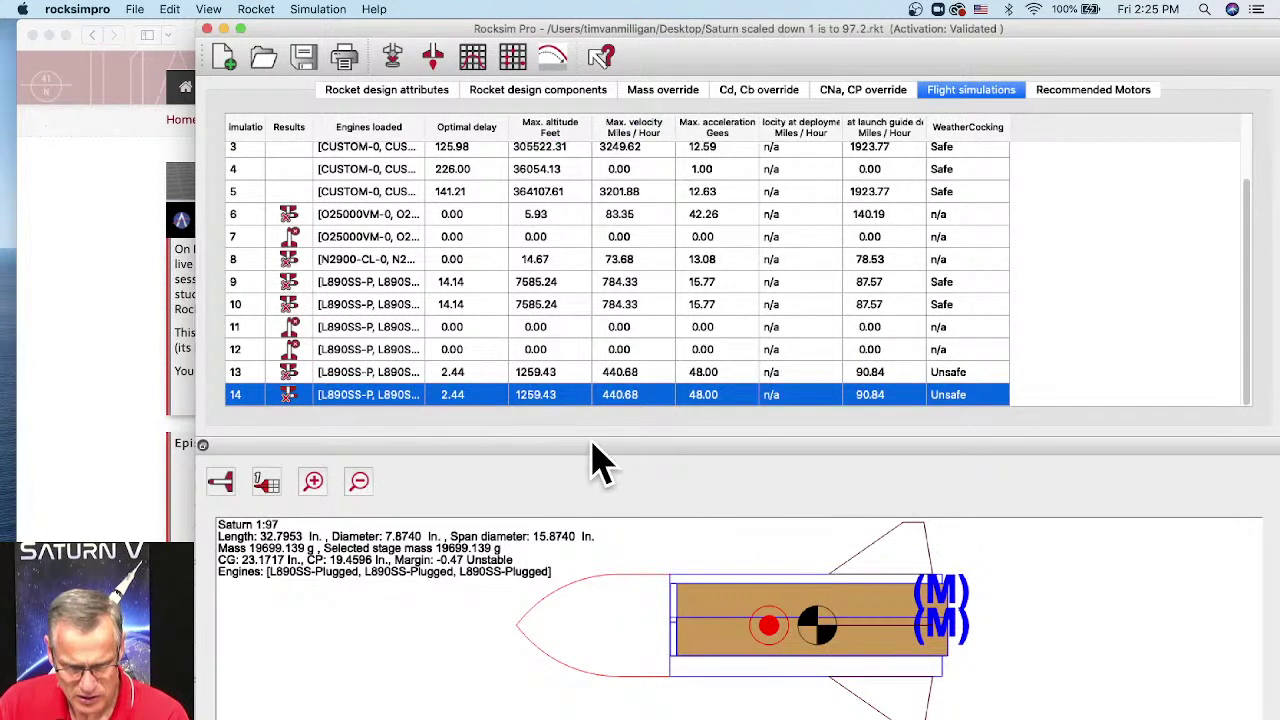
pyautogui.doubleClick(535, 398)
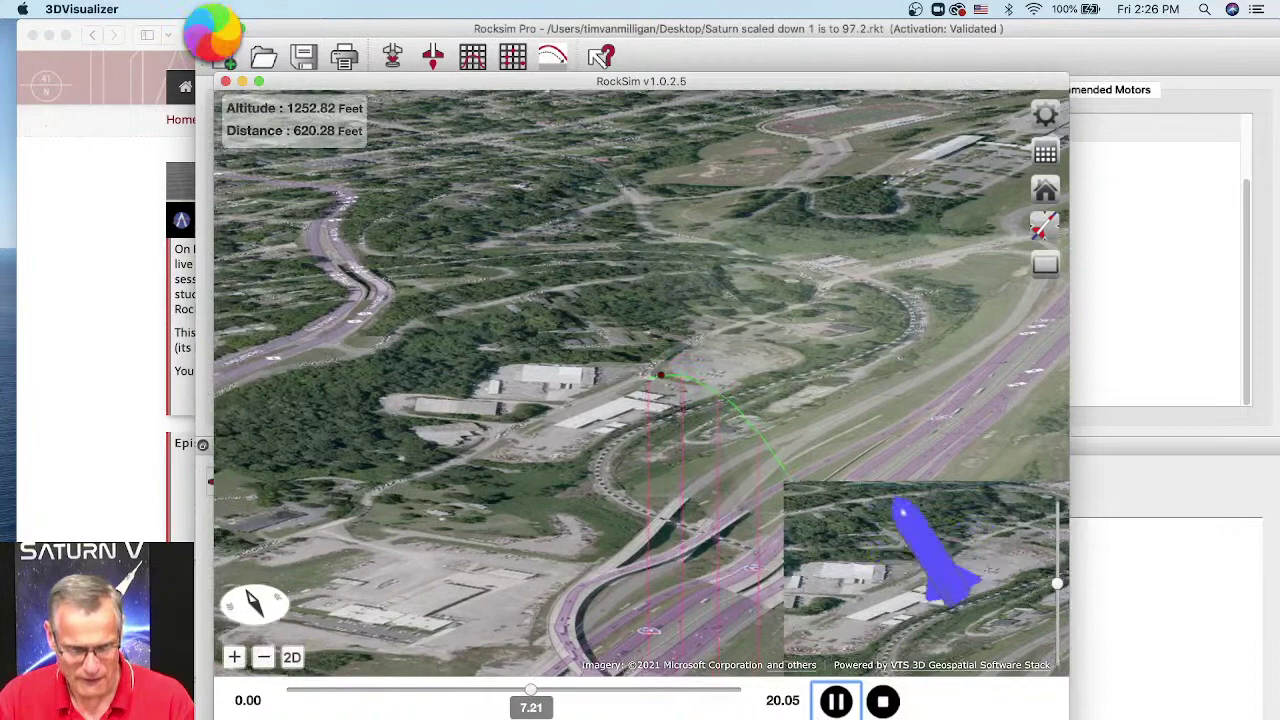
# Step: Force quit the unresponsive rocksimpro application
pyautogui.click(223, 35)
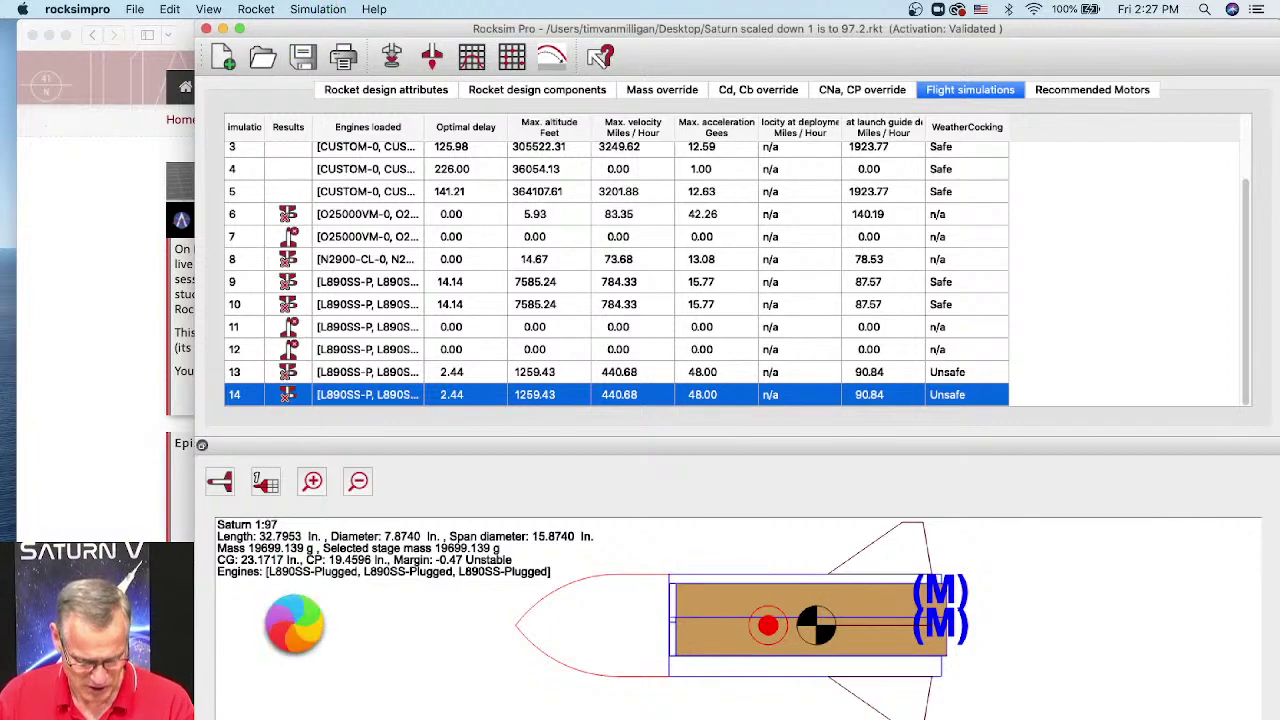
pyautogui.press('super+Tab')
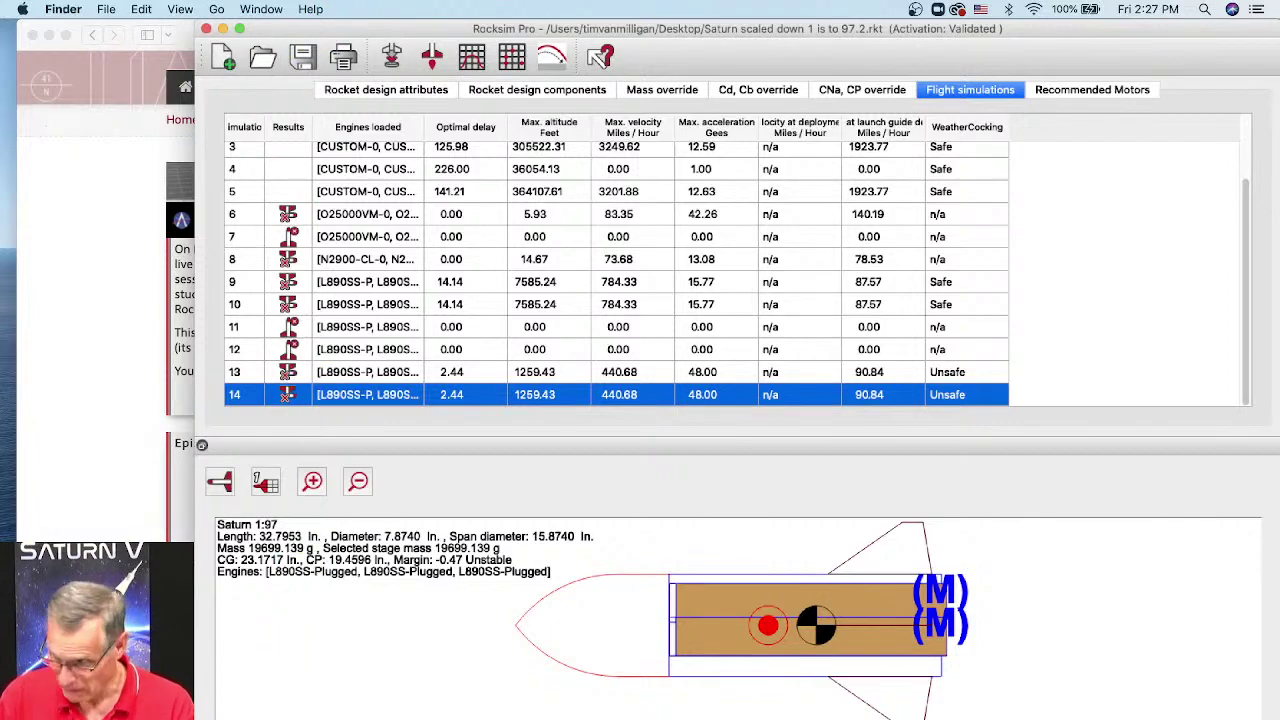
pyautogui.hotkey('ctrl', 'Down')
pyautogui.press('super+Tab')
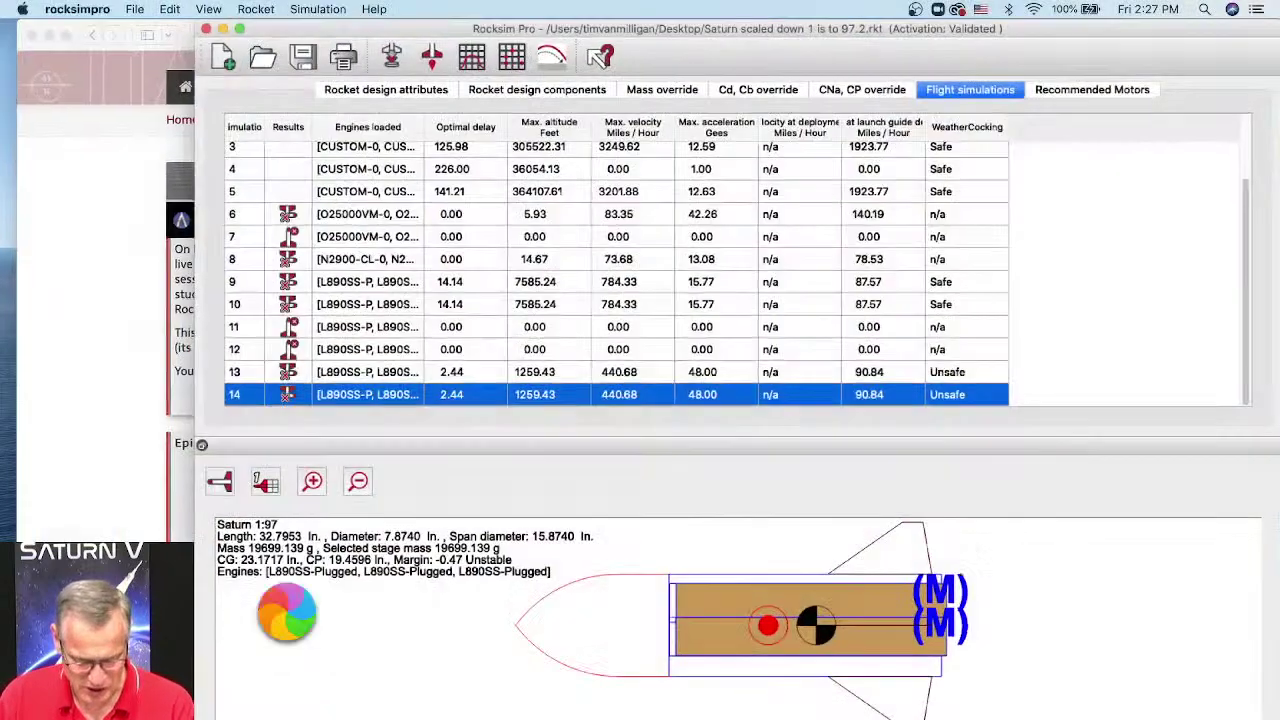
pyautogui.click(6, 57)
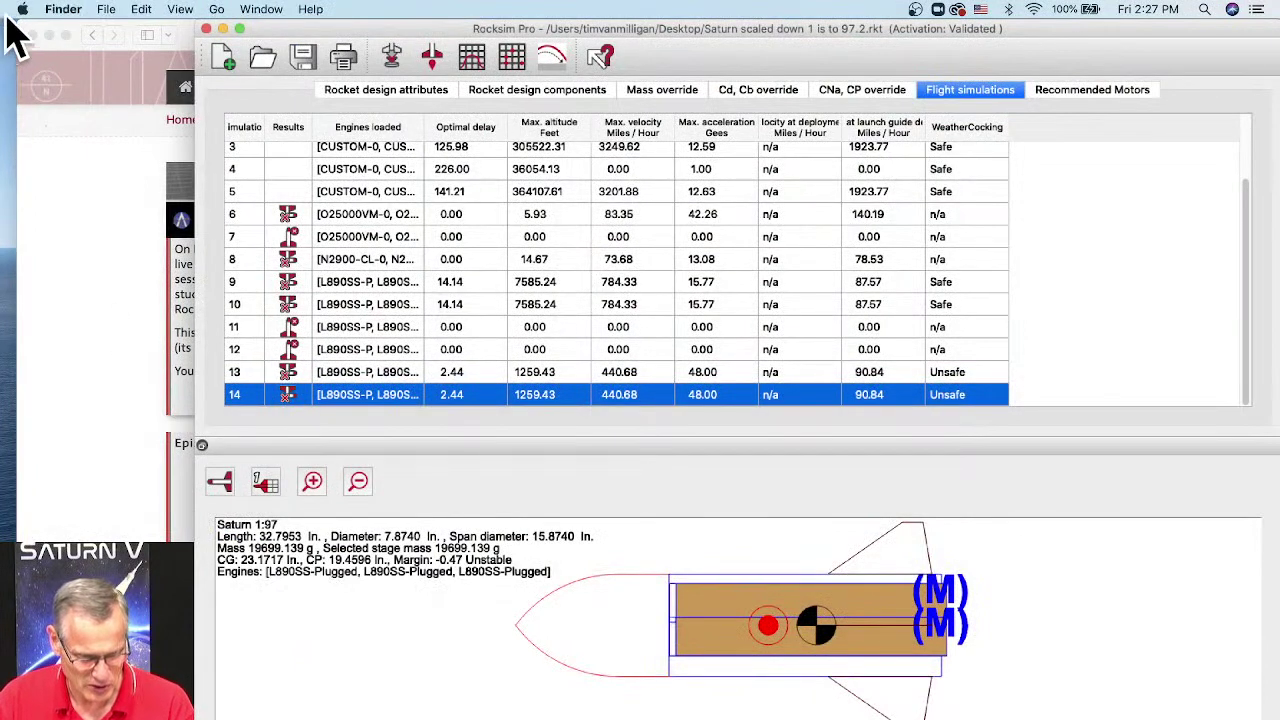
pyautogui.click(30, 8)
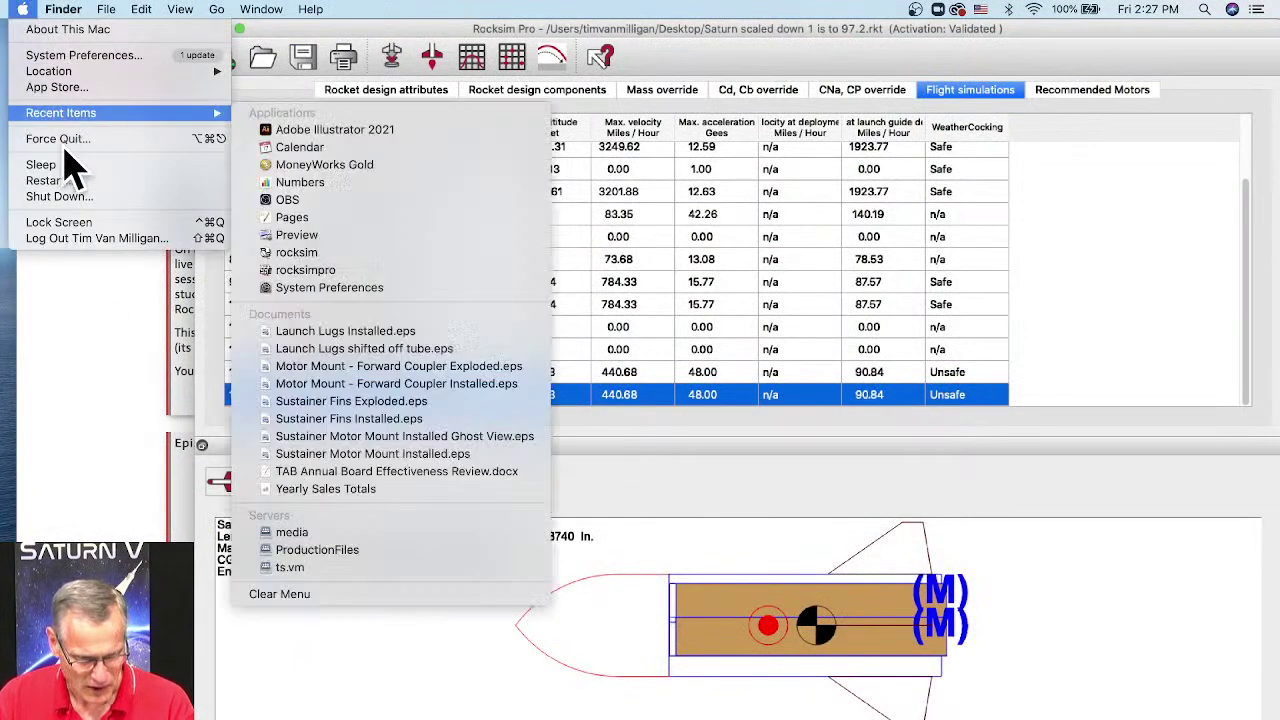
pyautogui.click(57, 139)
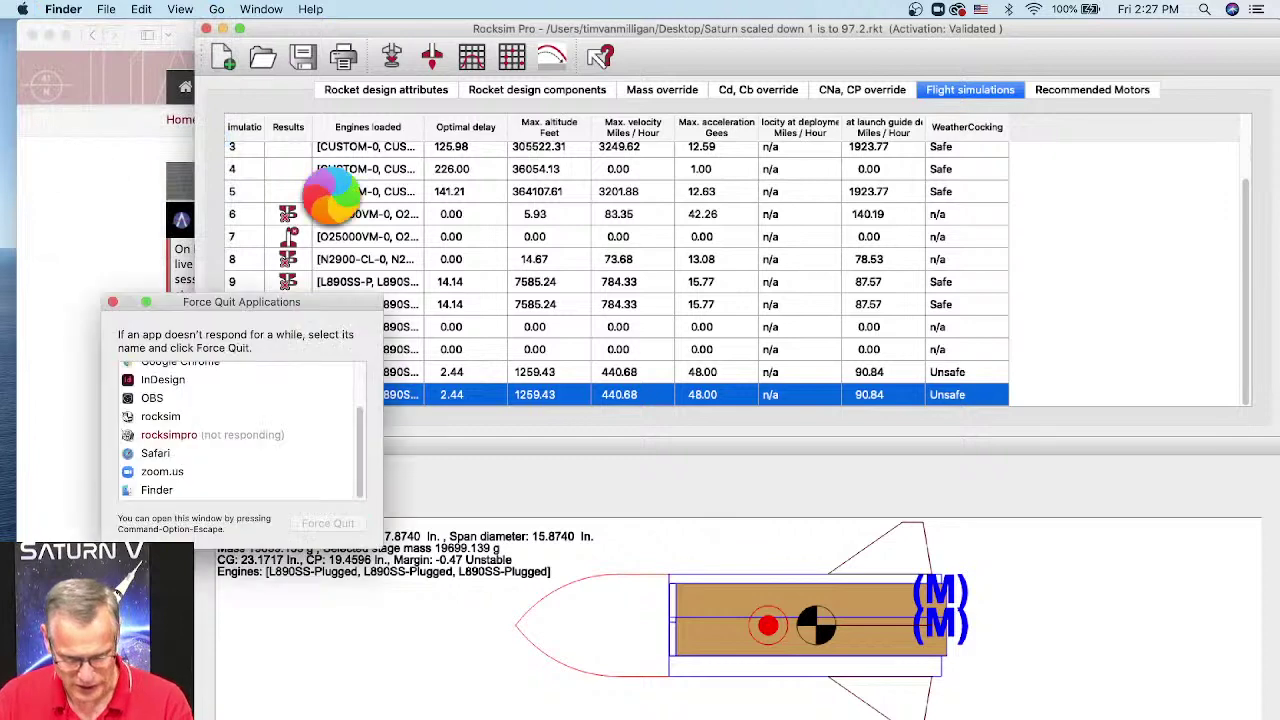
pyautogui.click(175, 435)
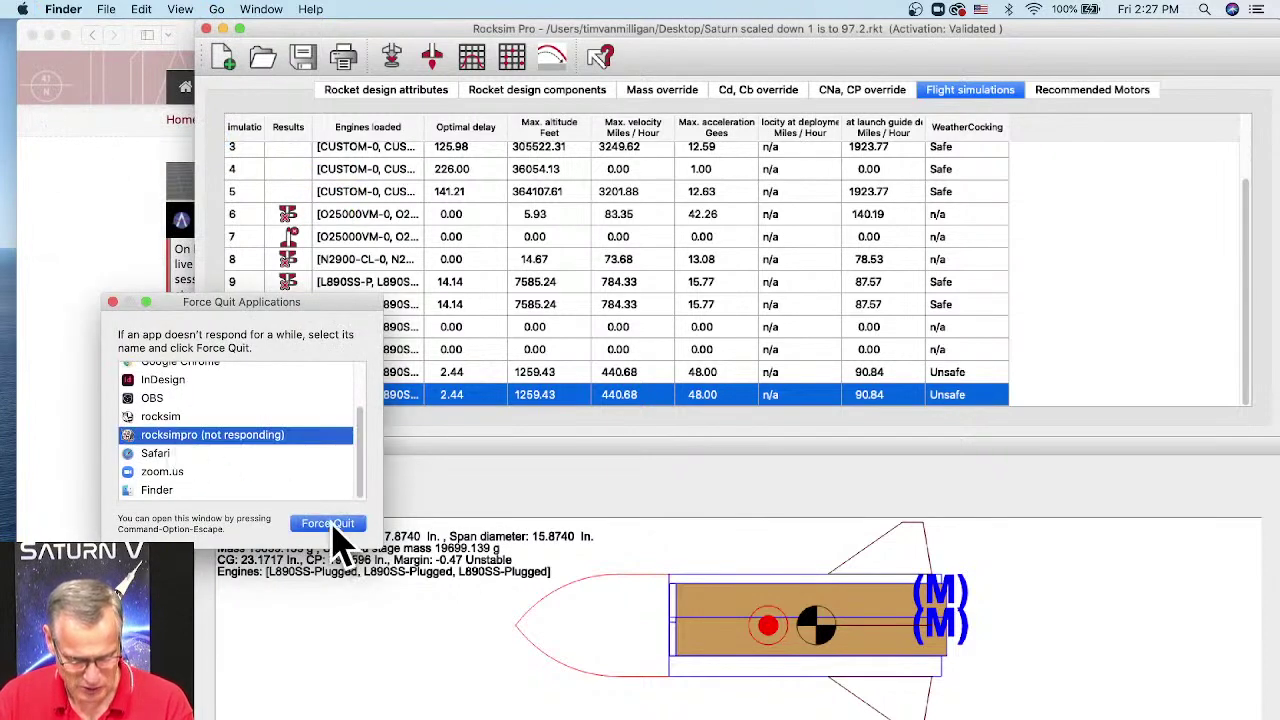
pyautogui.click(328, 524)
pyautogui.click(360, 385)
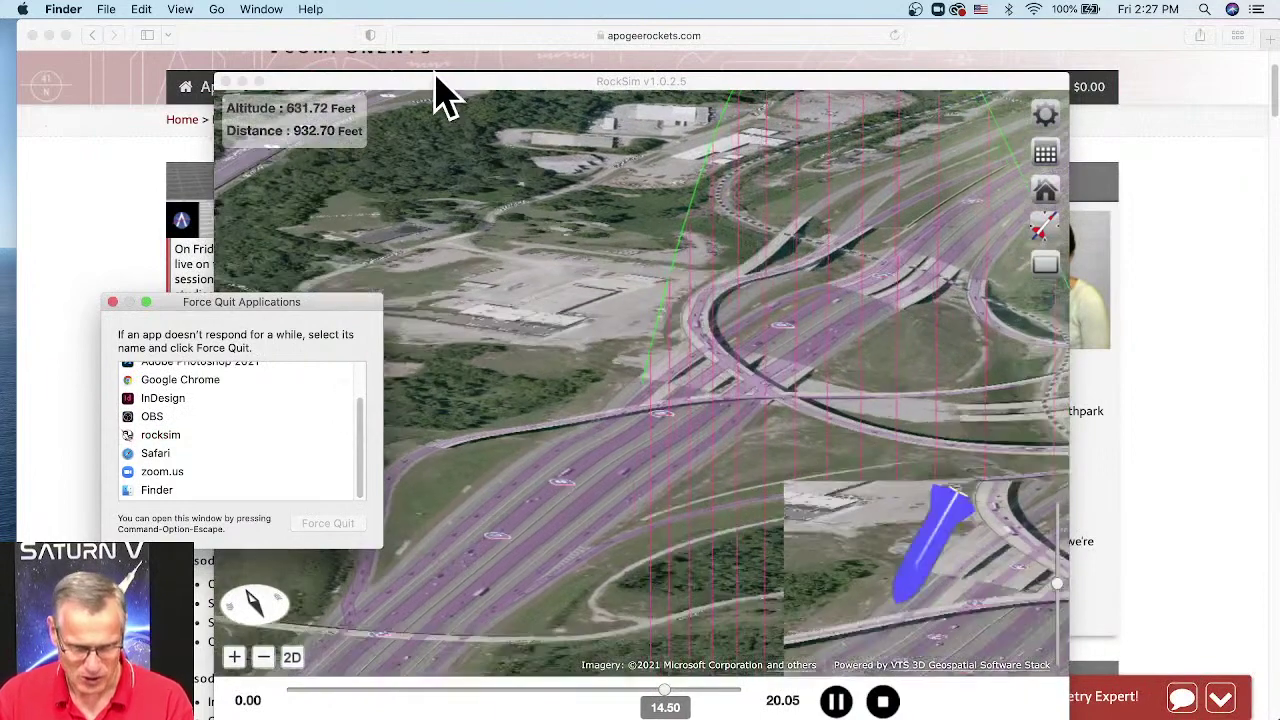
# Step: Close the leftover 3D flight profile window and the Force Quit Applications window
pyautogui.moveTo(434, 82); pyautogui.dragTo(543, 76)
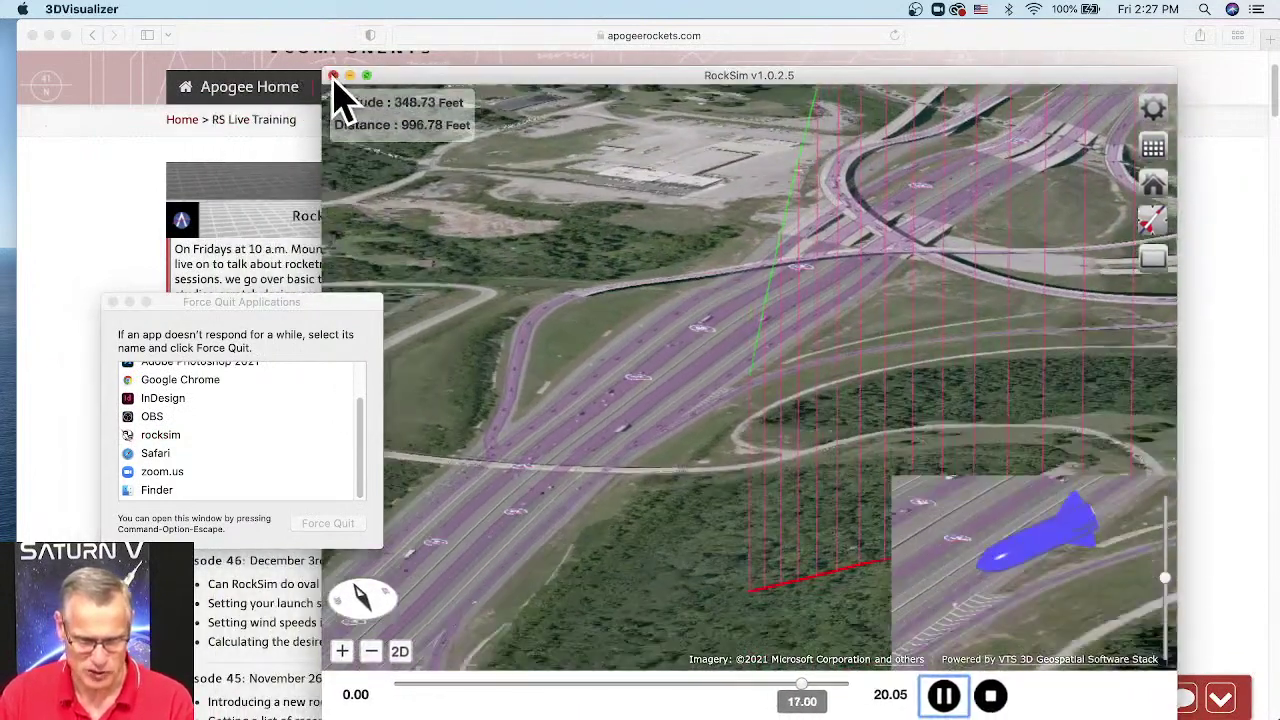
pyautogui.click(333, 76)
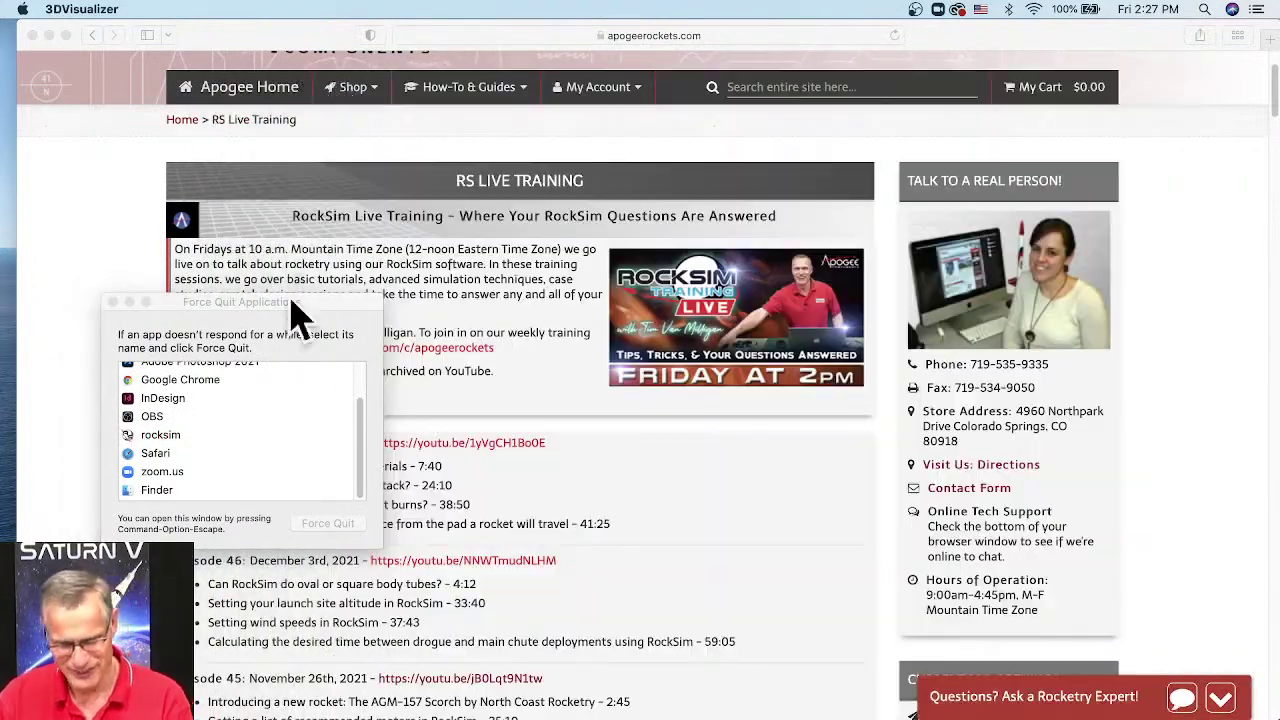
pyautogui.click(113, 301)
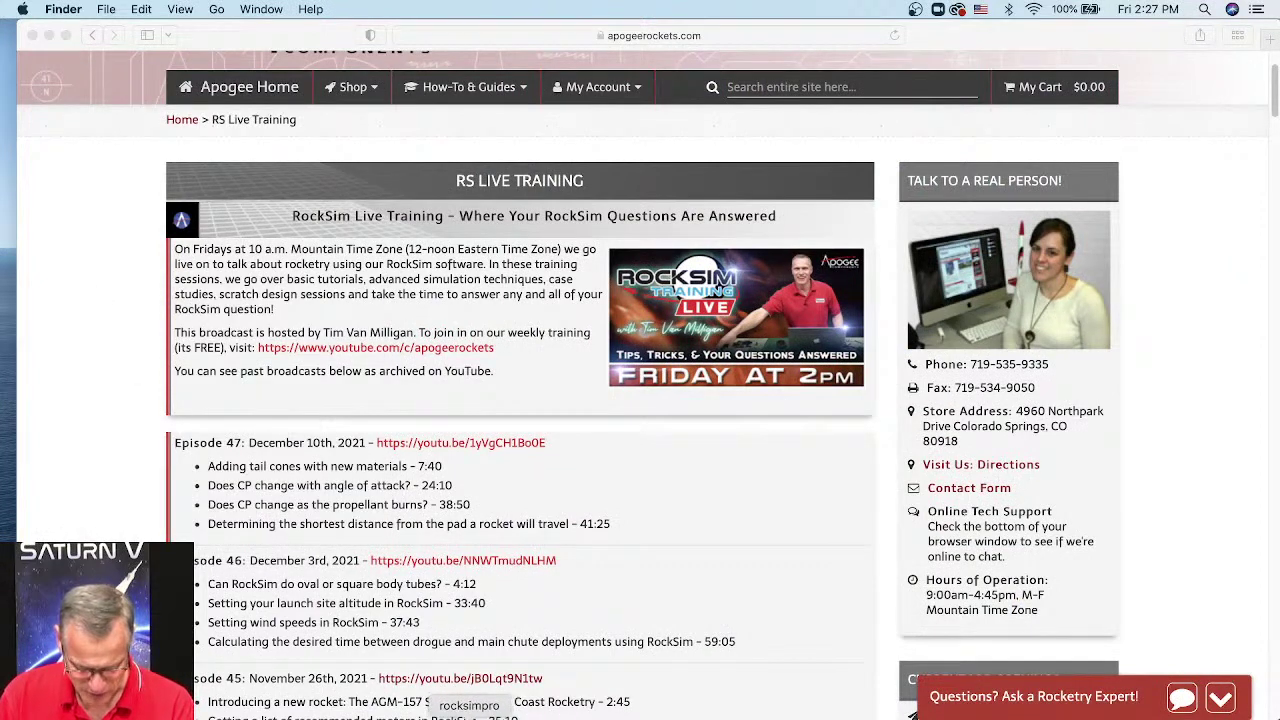
# Step: Relaunch Rocksim Pro, open "Saturn scaled down 1 is to 97.2.rkt" from the Desktop, and resize its window to show the whole rocket
pyautogui.click(469, 716)
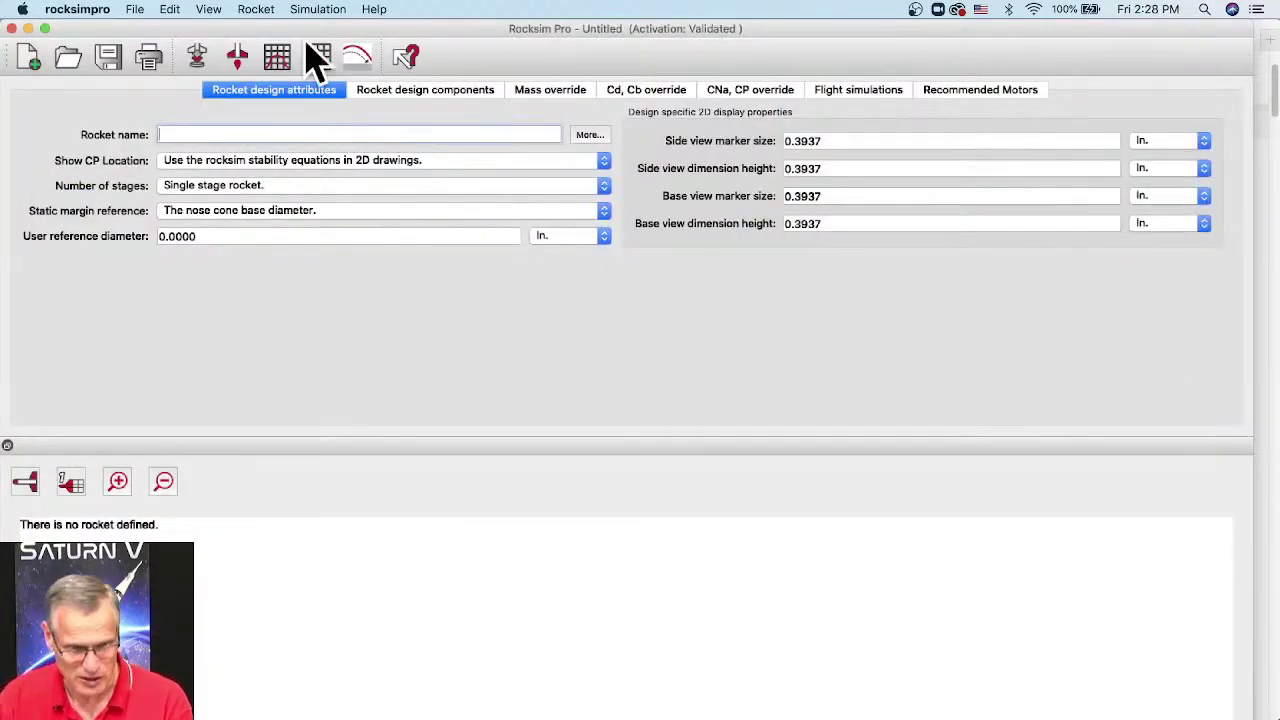
pyautogui.click(134, 10)
pyautogui.moveTo(160, 48)
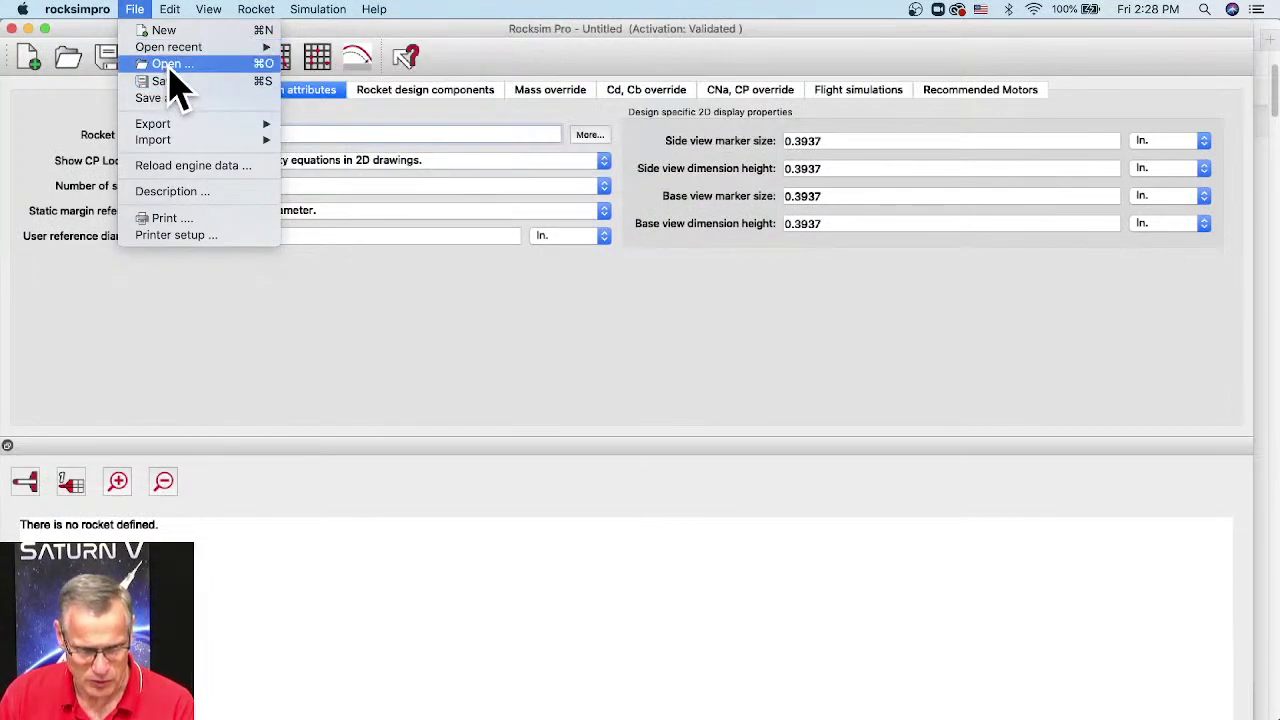
pyautogui.click(170, 65)
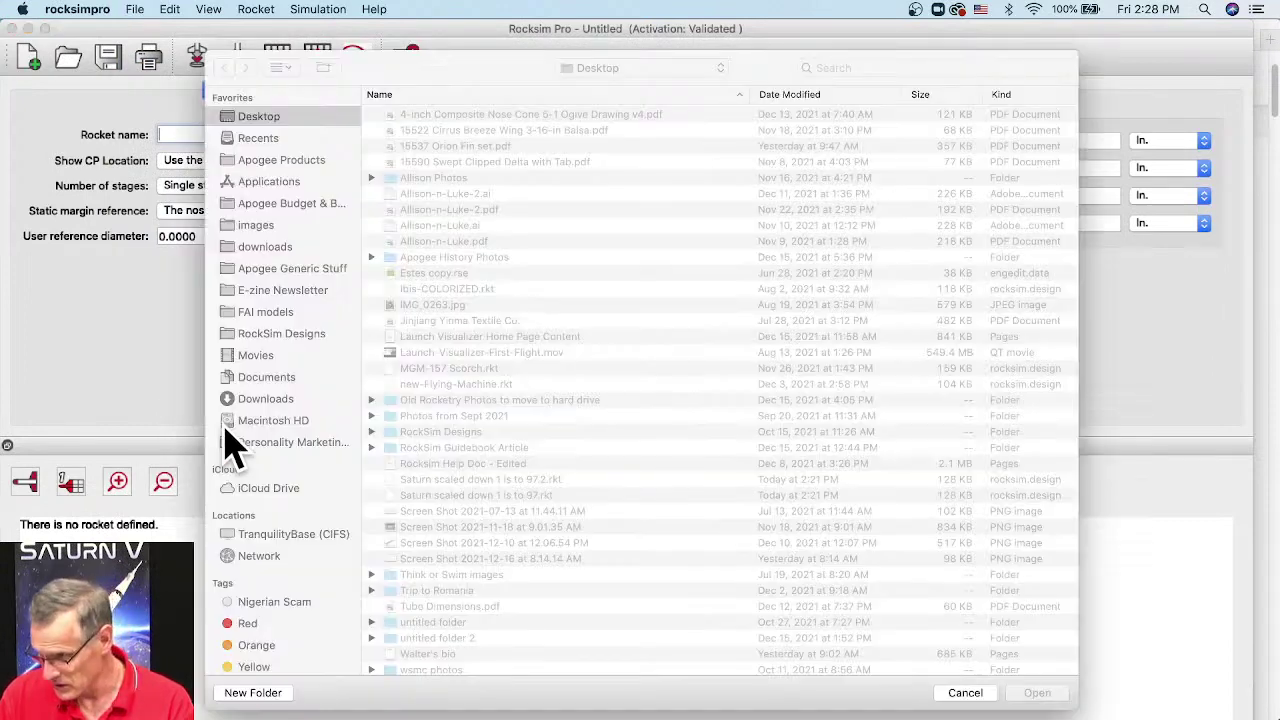
pyautogui.click(259, 118)
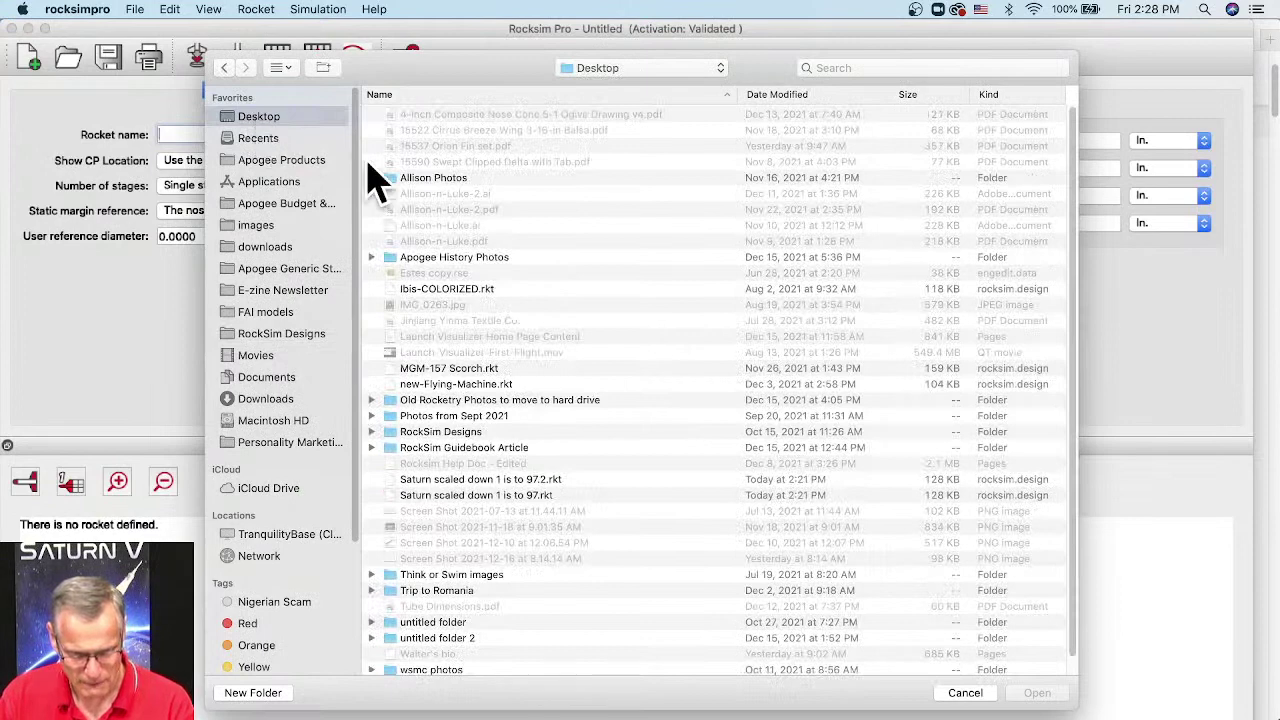
pyautogui.scroll(-1, 540, 402)
pyautogui.scroll(-1, 535, 405)
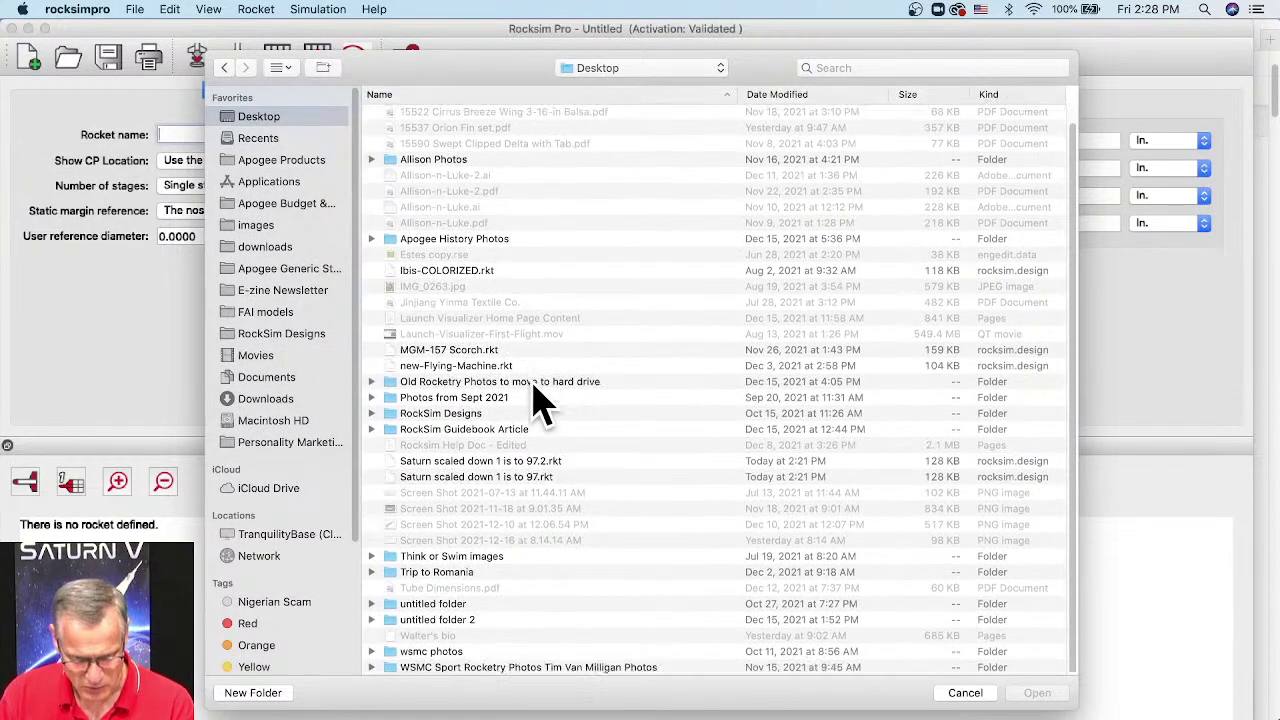
pyautogui.click(514, 463)
pyautogui.click(1036, 693)
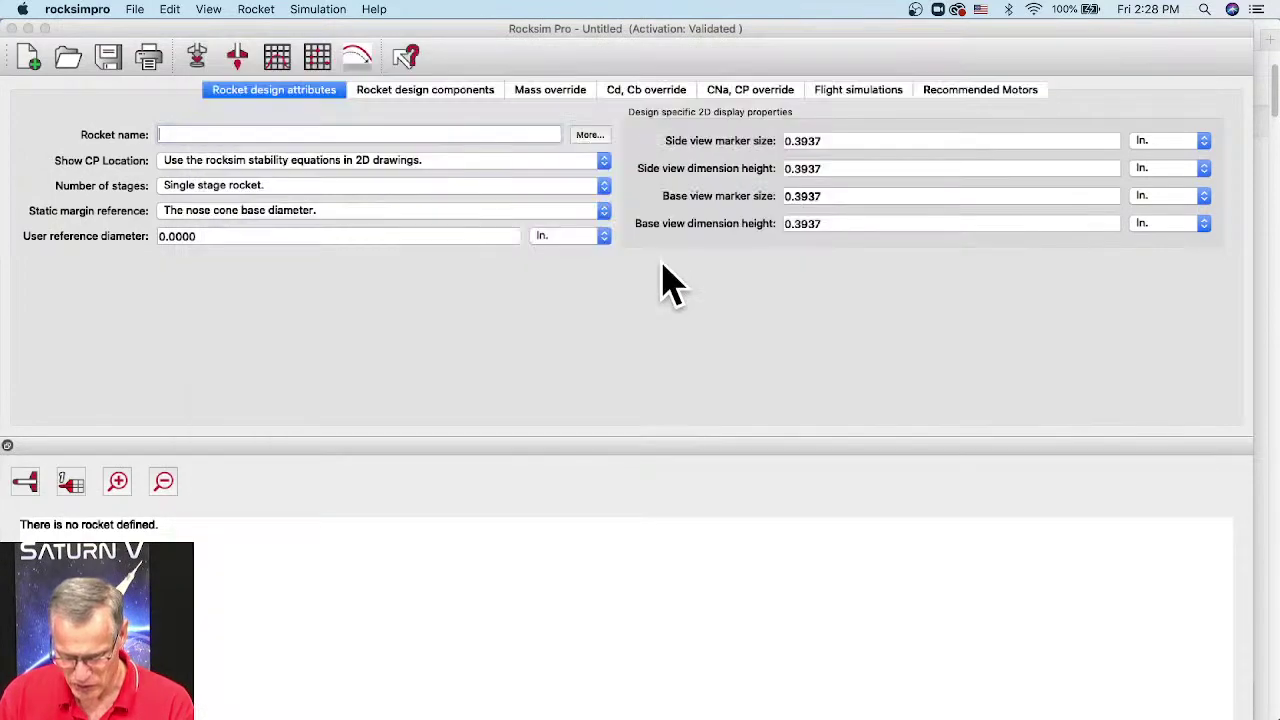
pyautogui.moveTo(43, 134); pyautogui.dragTo(122, 134)
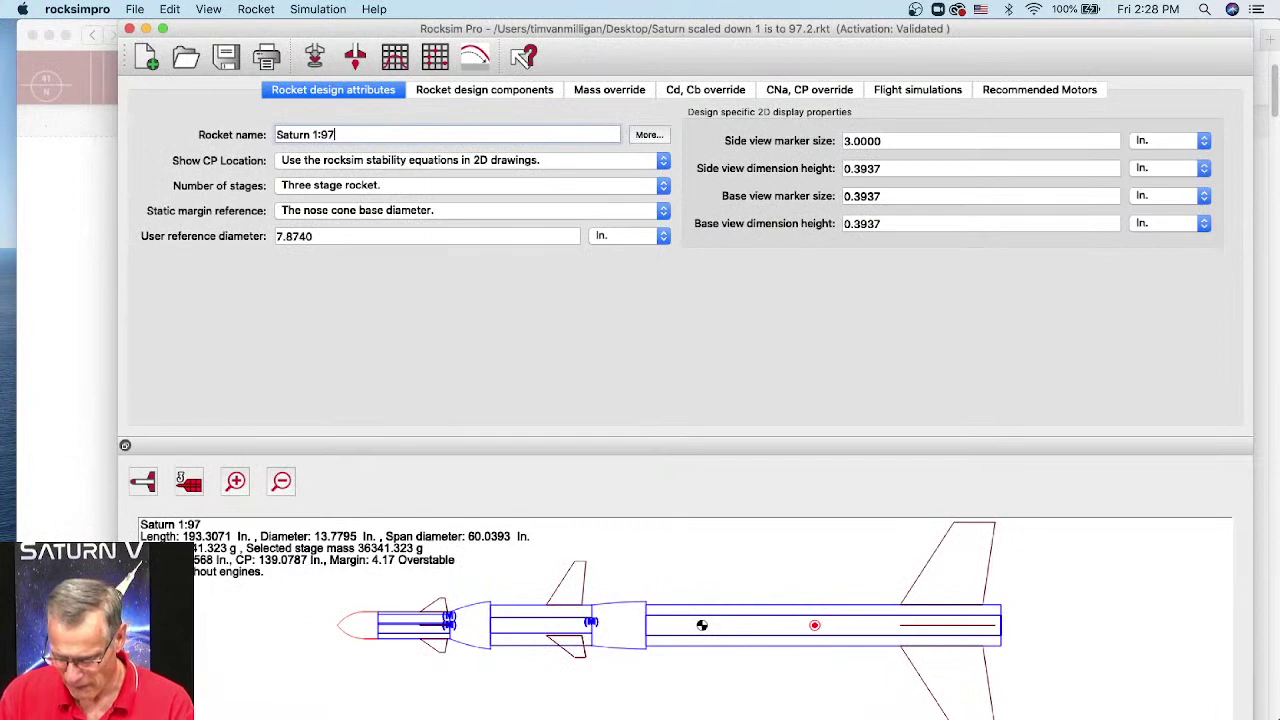
pyautogui.moveTo(1250, 719); pyautogui.dragTo(1268, 712)
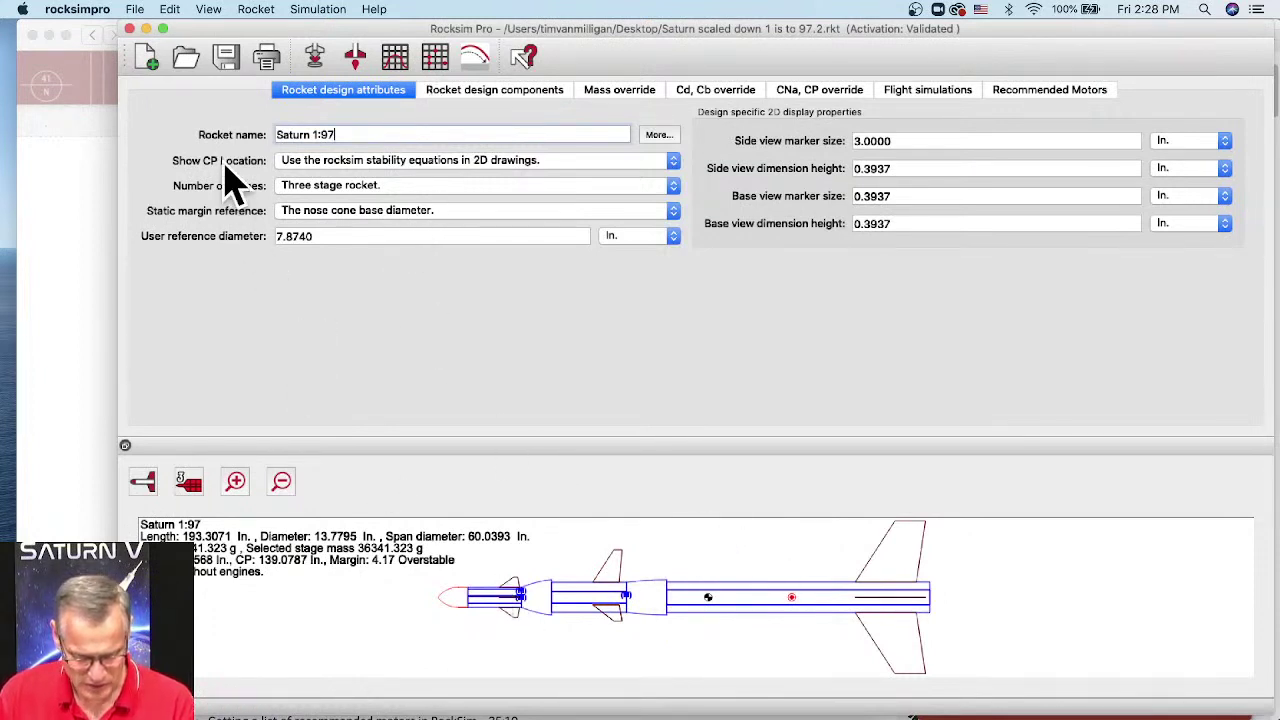
# Step: Inspect the mass object in the sustainer's cluster motor tube 1 in an enlarged editor, then close it without saving changes
pyautogui.click(482, 92)
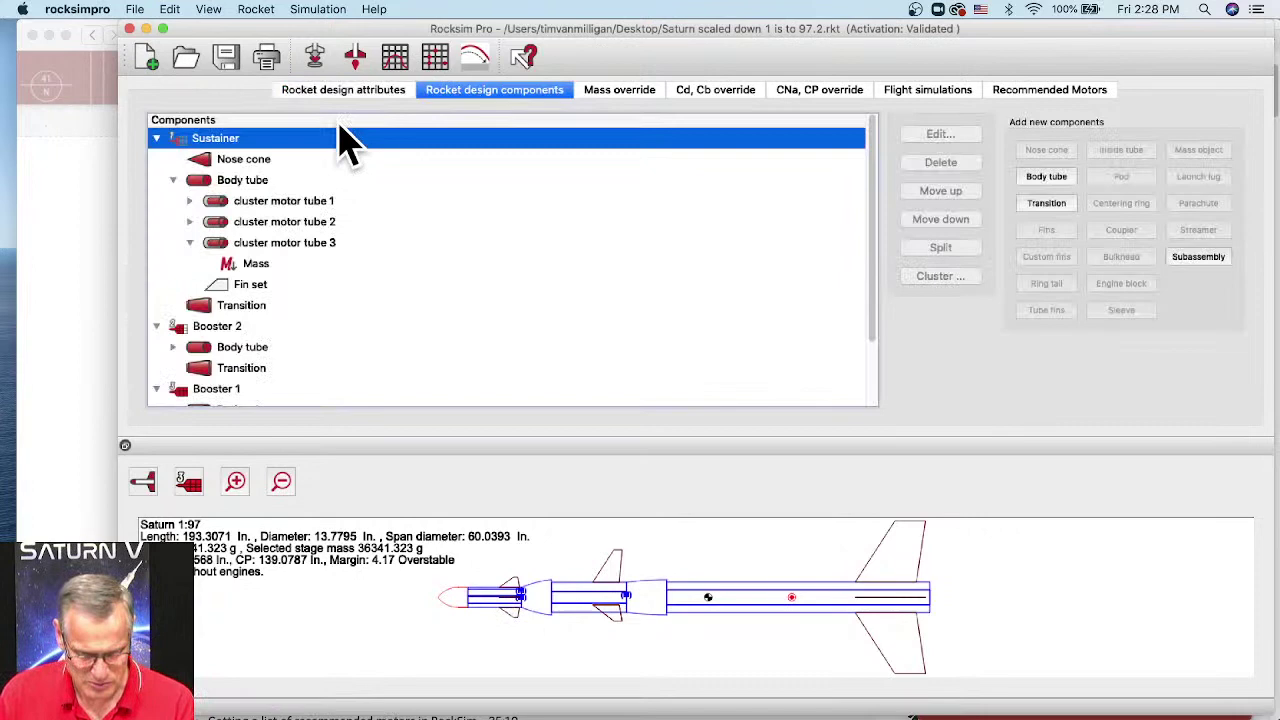
pyautogui.click(190, 201)
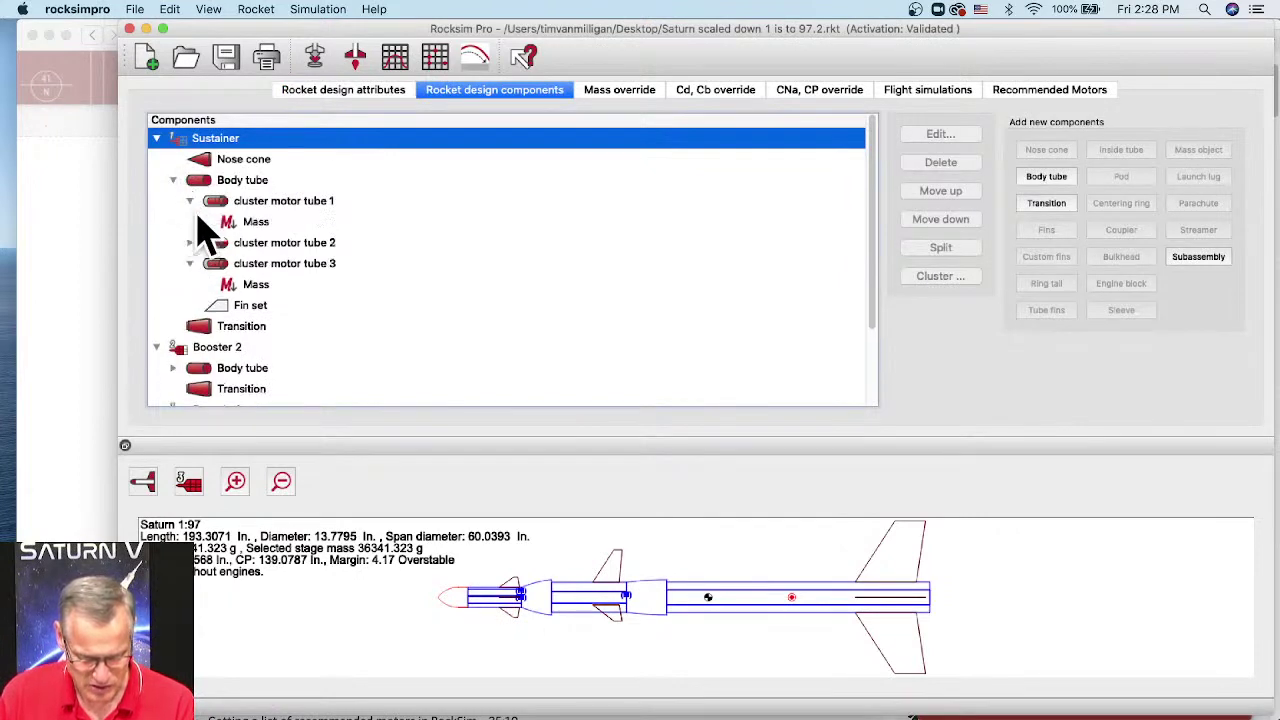
pyautogui.doubleClick(256, 222)
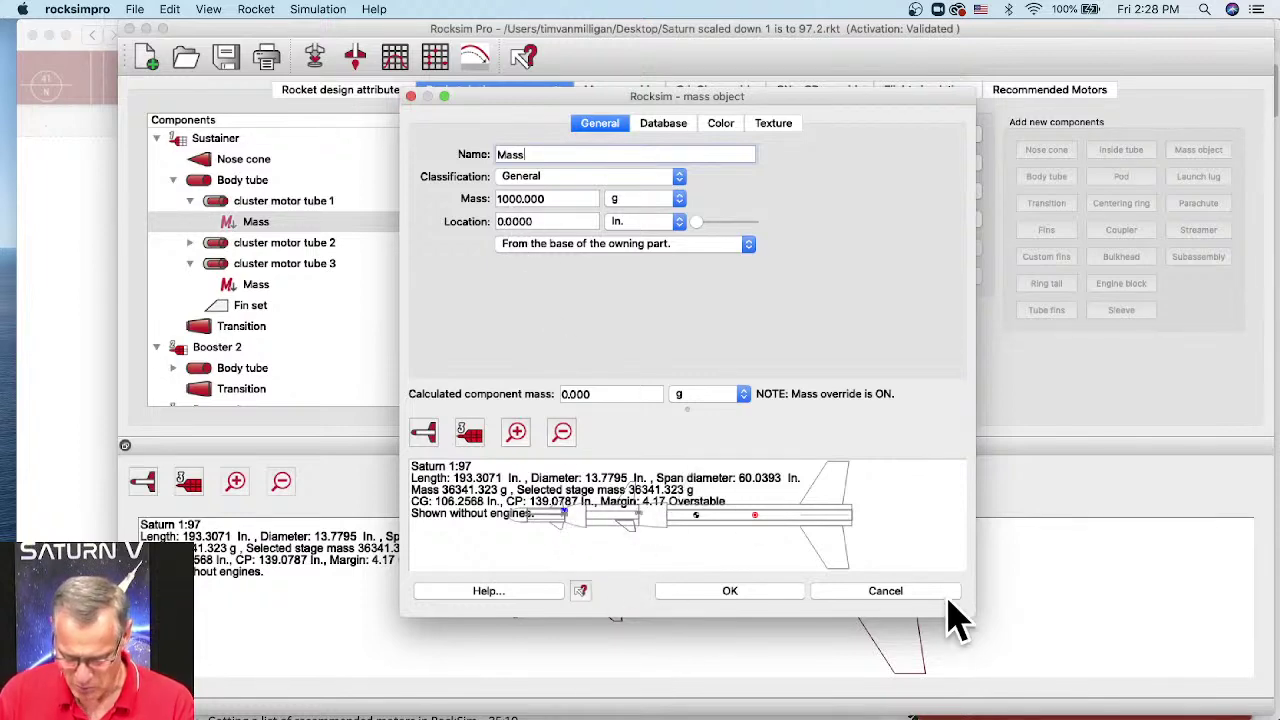
pyautogui.moveTo(1093, 643); pyautogui.dragTo(1265, 705)
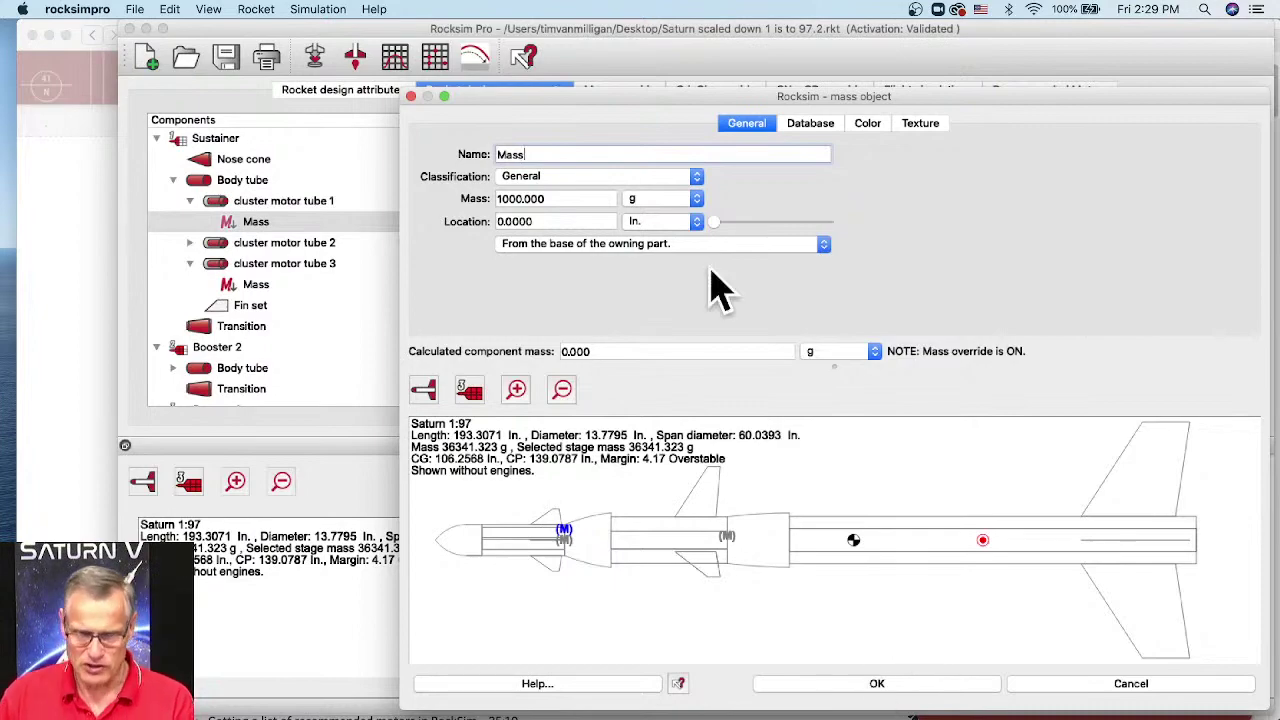
pyautogui.moveTo(622, 98); pyautogui.dragTo(492, 43)
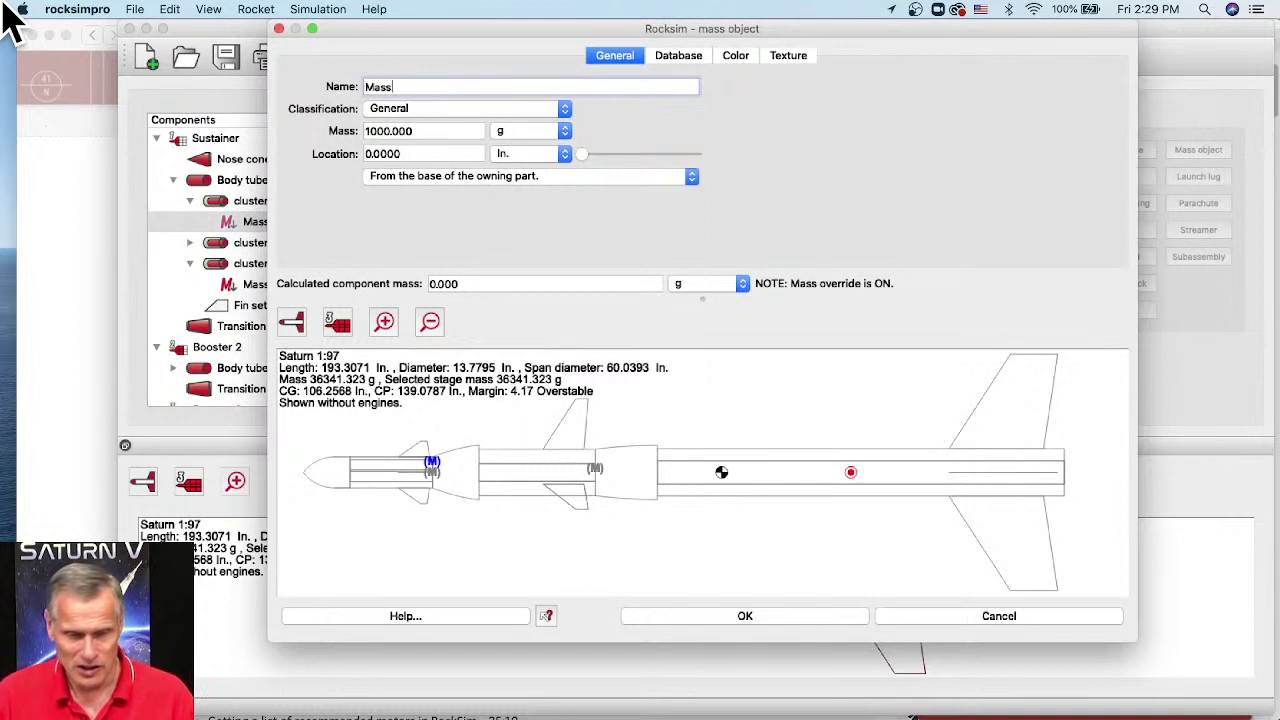
pyautogui.click(280, 29)
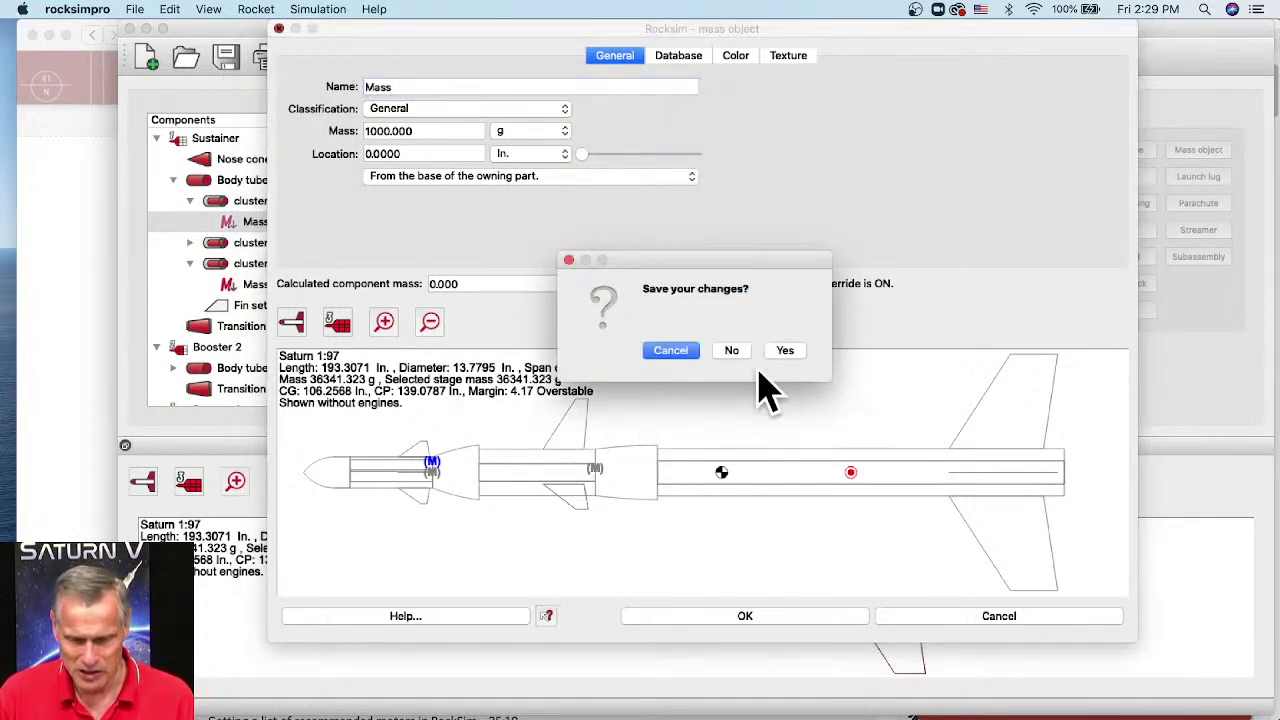
pyautogui.click(731, 351)
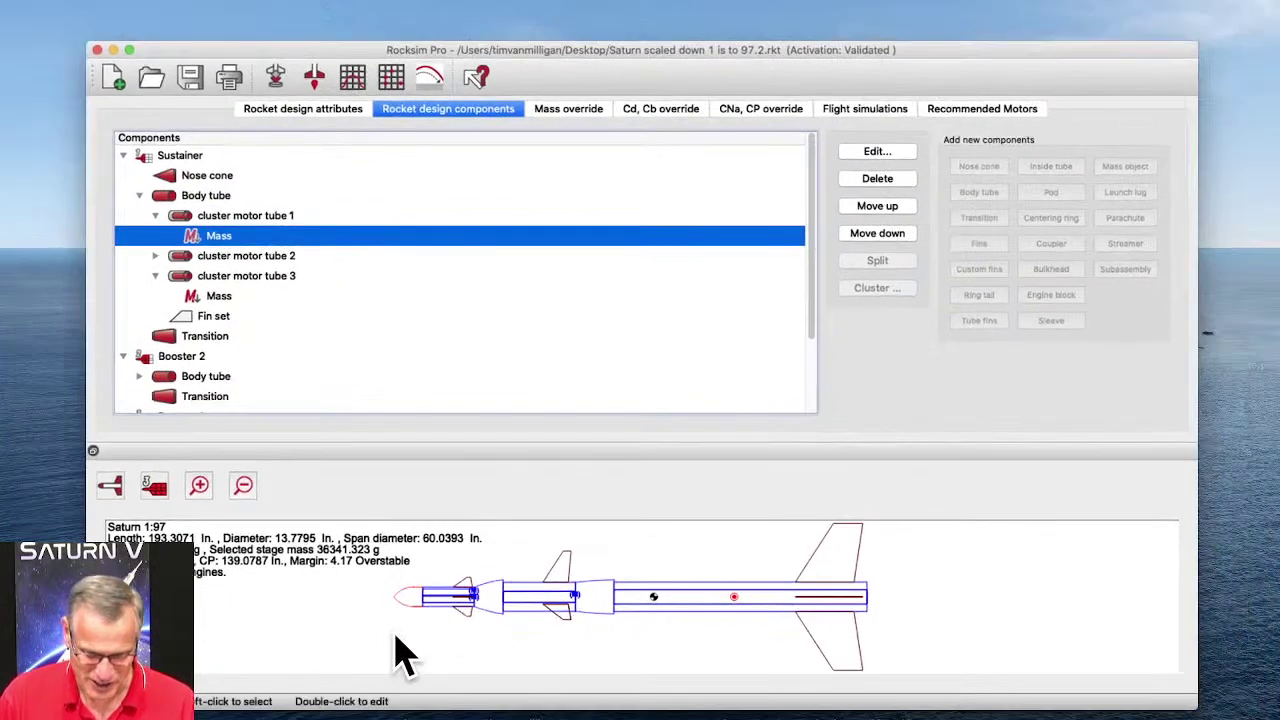
# Step: Switch to Safari and show the header of the Apogee RS Live Training page
pyautogui.click(517, 597)
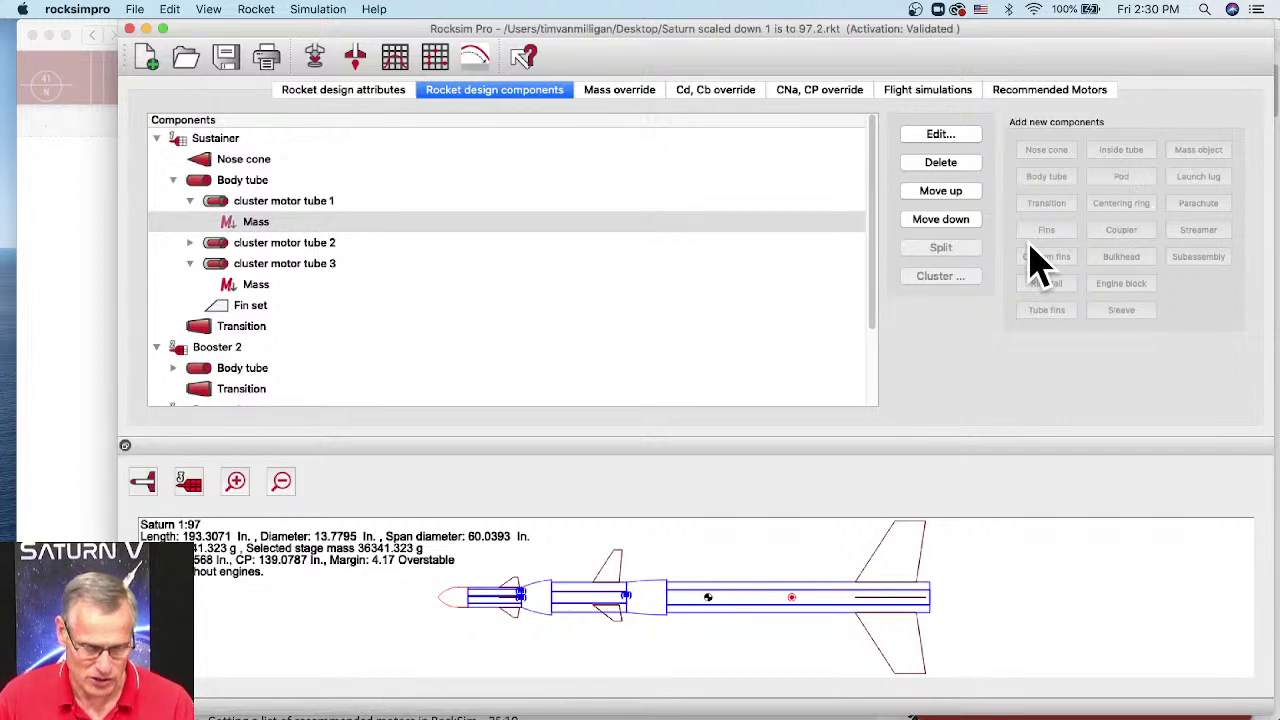
pyautogui.click(100, 357)
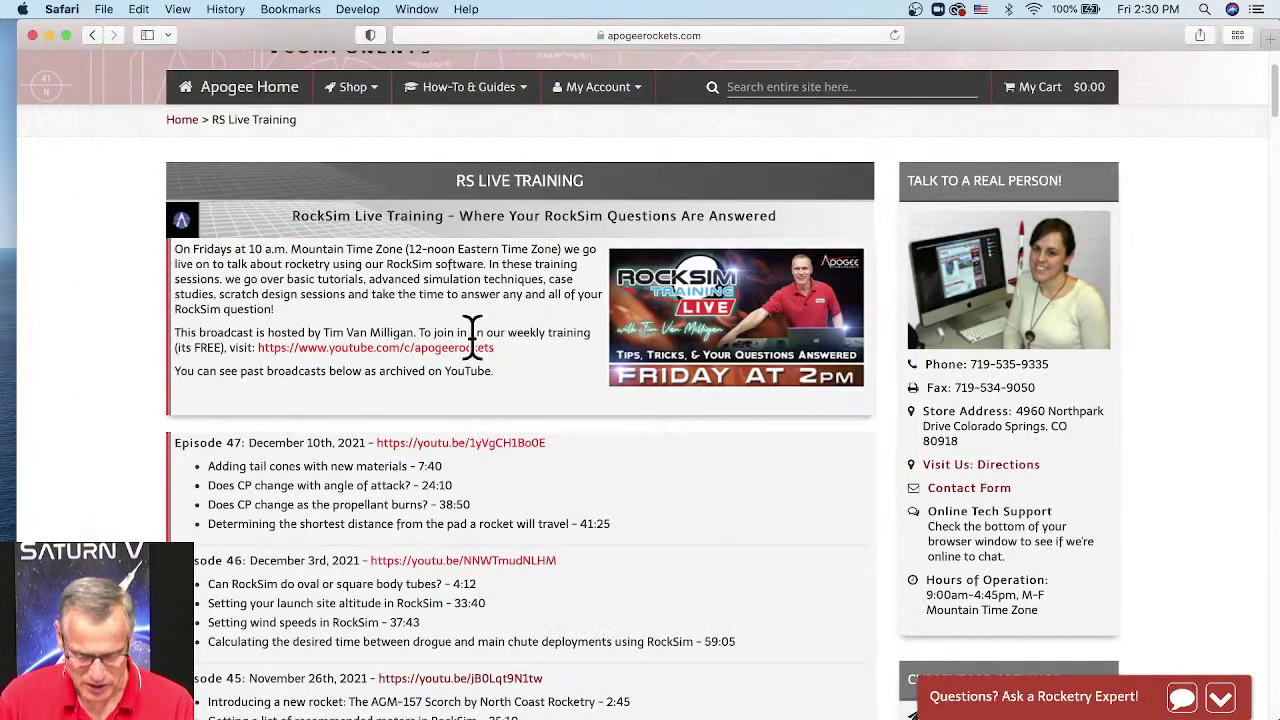
pyautogui.scroll(3, 595, 420)
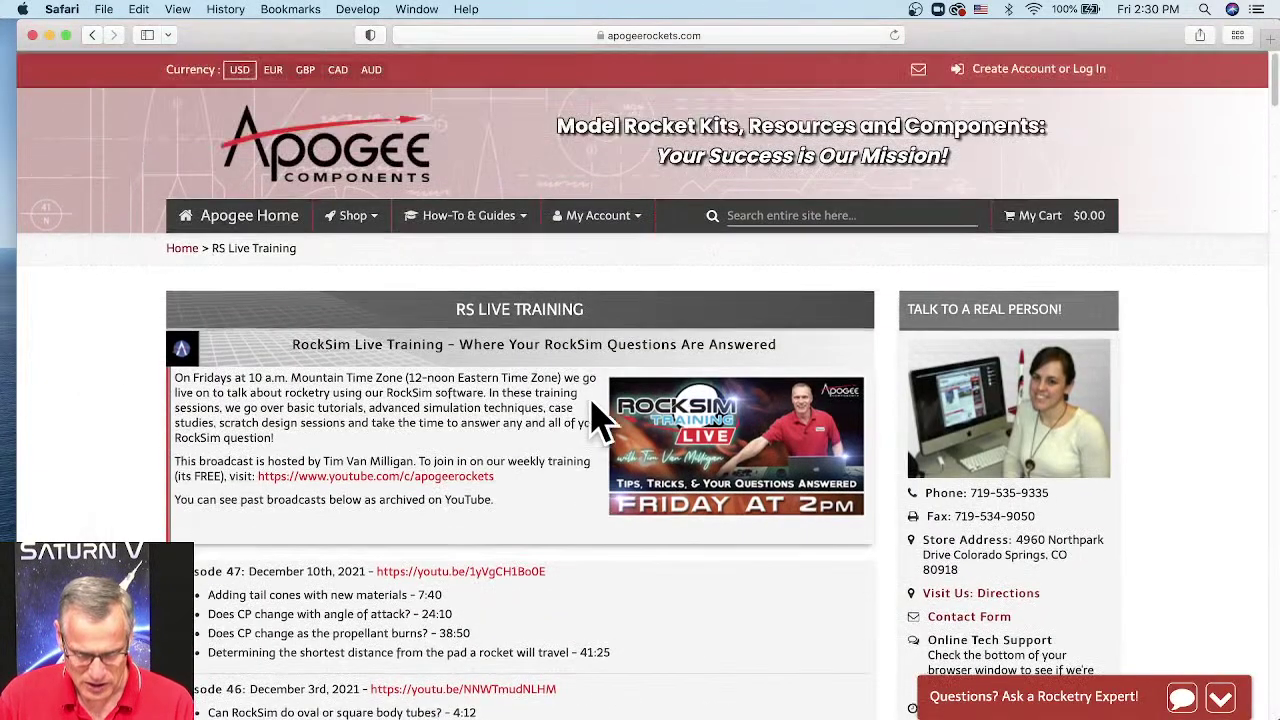
# Step: Go to the Apogee home page and open Peak of Flight newsletter Issue #562 from the latest newsletter section
pyautogui.click(172, 252)
pyautogui.scroll(-5, 594, 457)
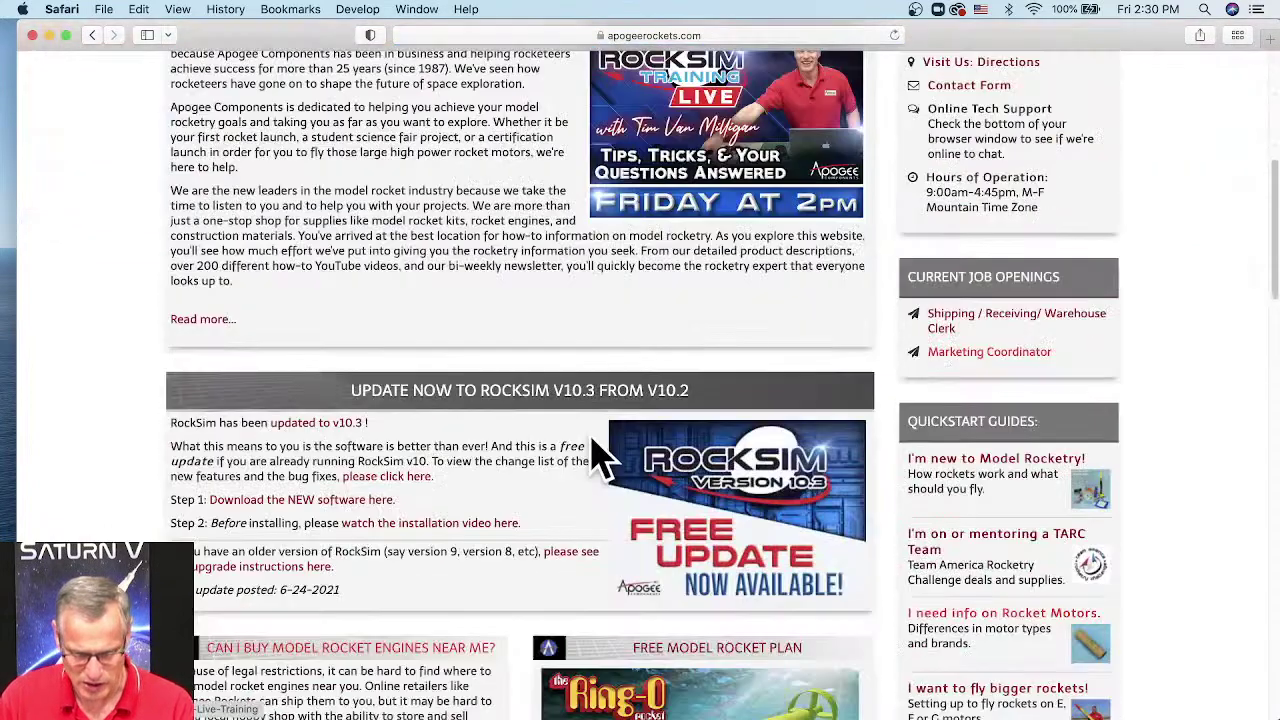
pyautogui.scroll(-5, 590, 445)
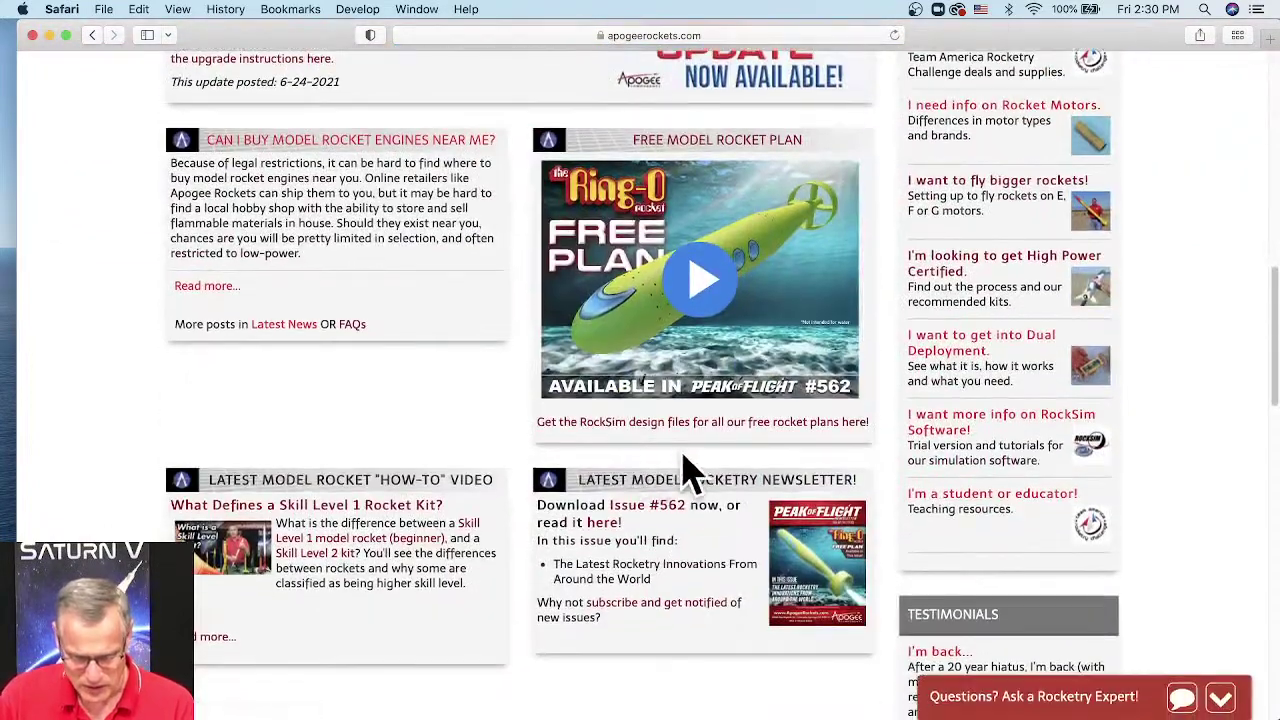
pyautogui.click(612, 540)
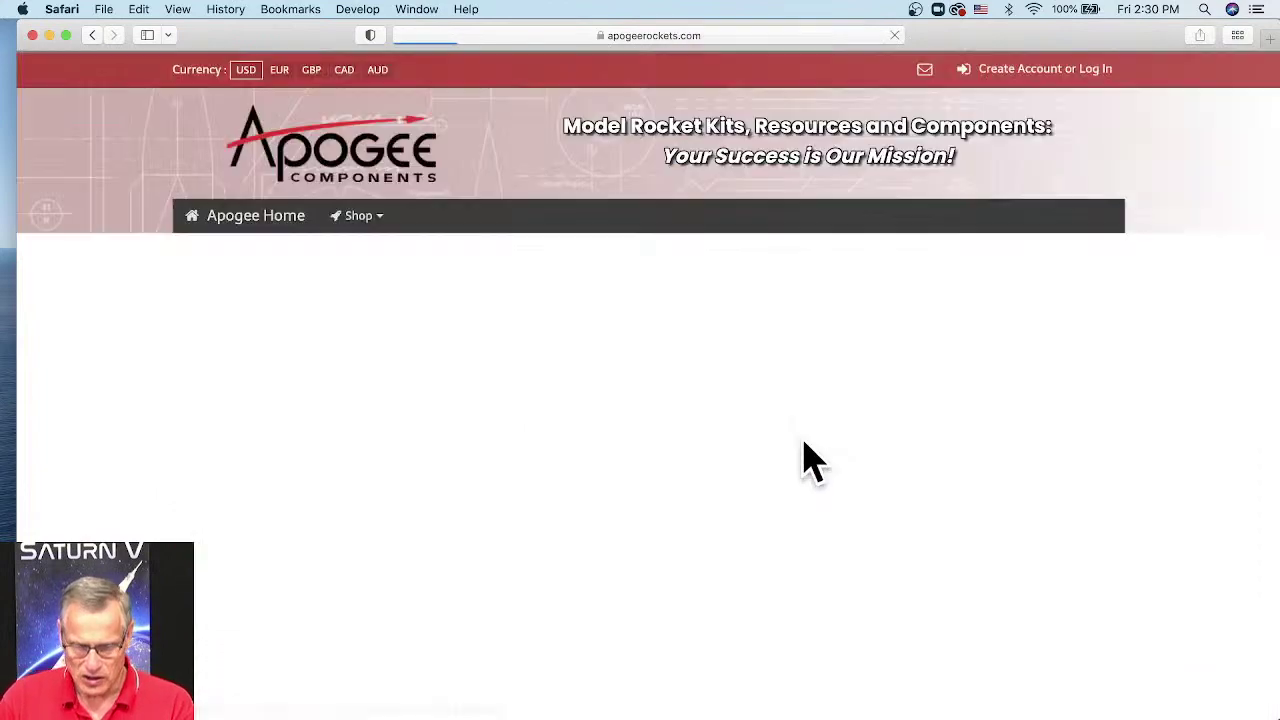
# Step: Find Photo 19 in the newsletter, shift the browser window, open the photo full size in a new tab and magnify its flip-out fins
pyautogui.scroll(-5, 786, 370)
pyautogui.scroll(-20, 790, 385)
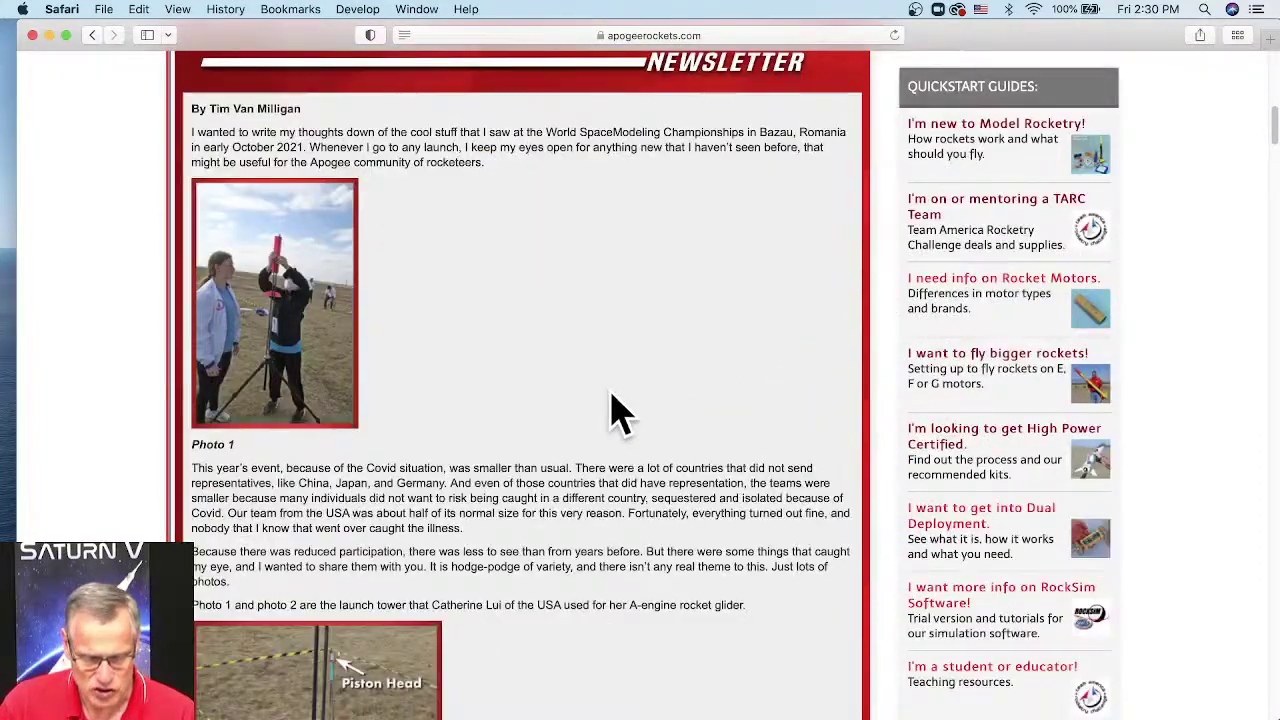
pyautogui.scroll(-20, 590, 385)
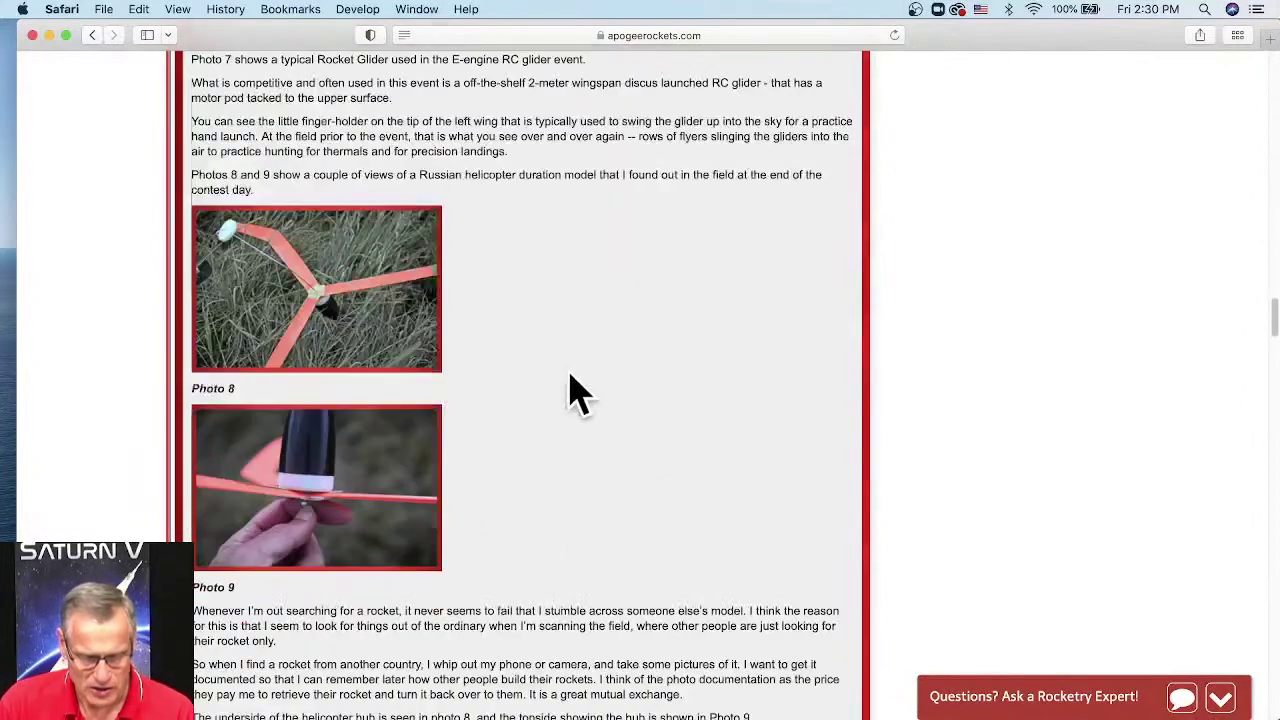
pyautogui.scroll(-20, 590, 385)
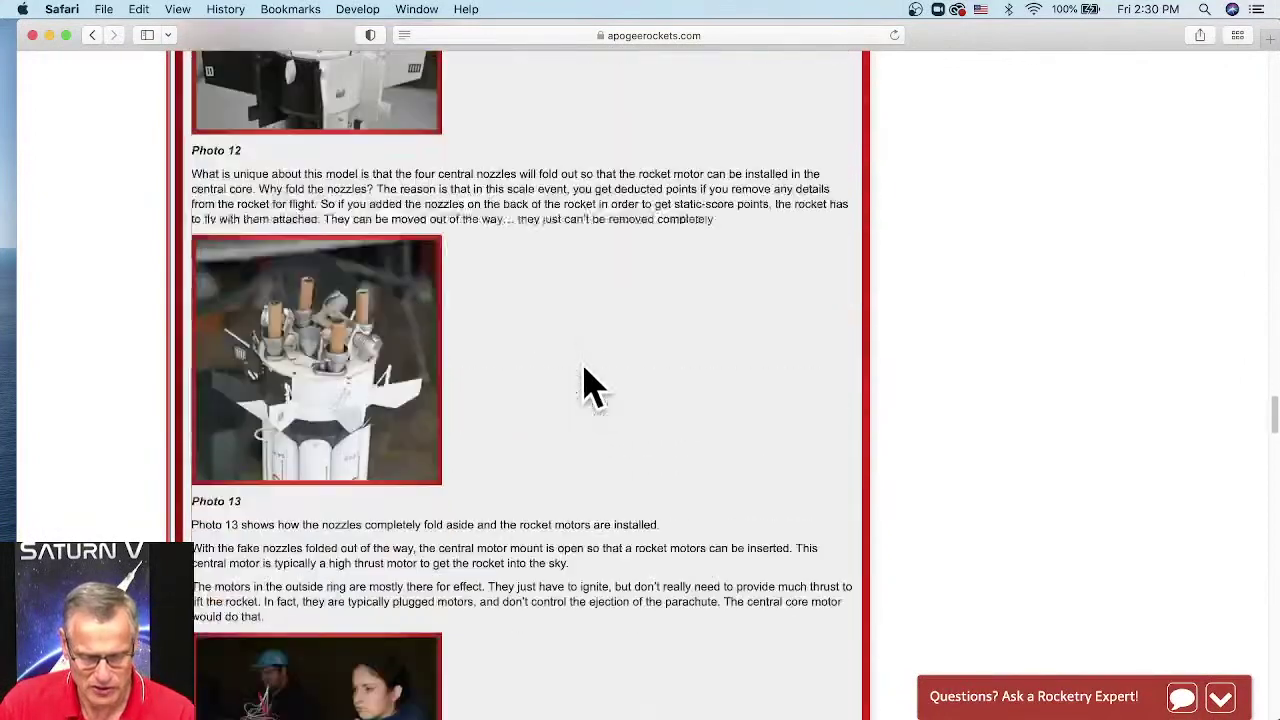
pyautogui.scroll(-20, 590, 388)
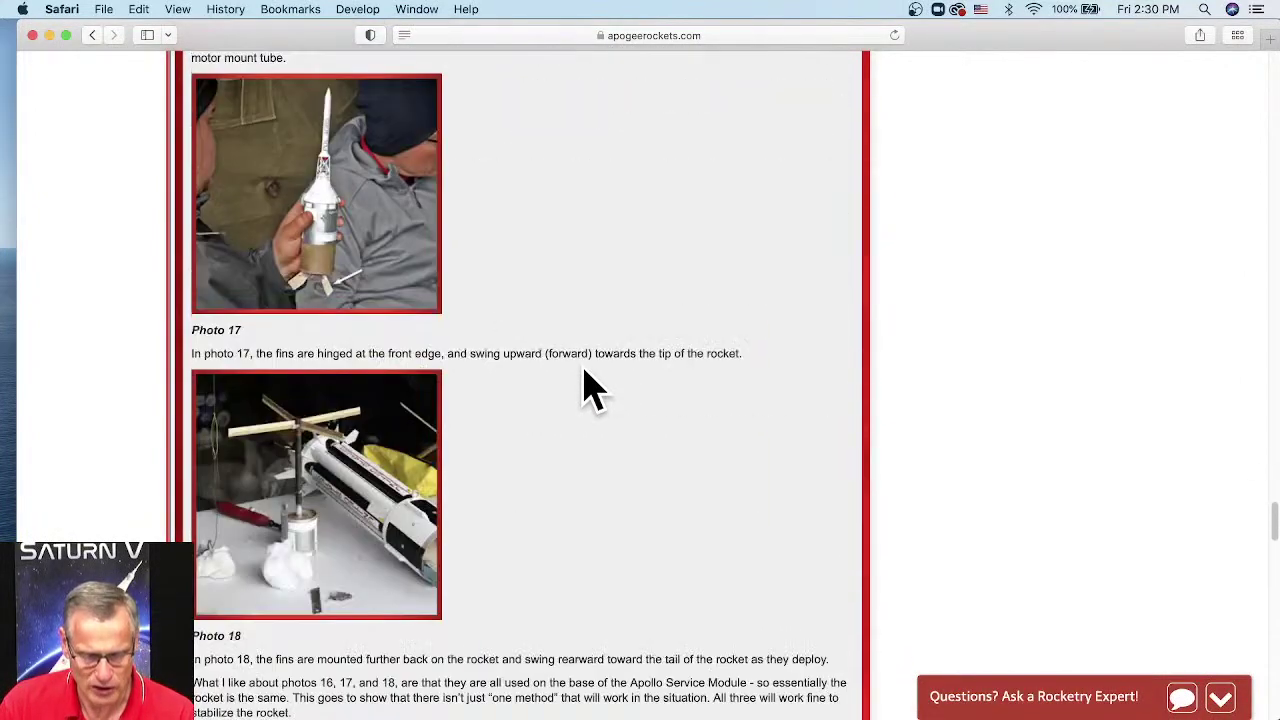
pyautogui.scroll(-1, 590, 388)
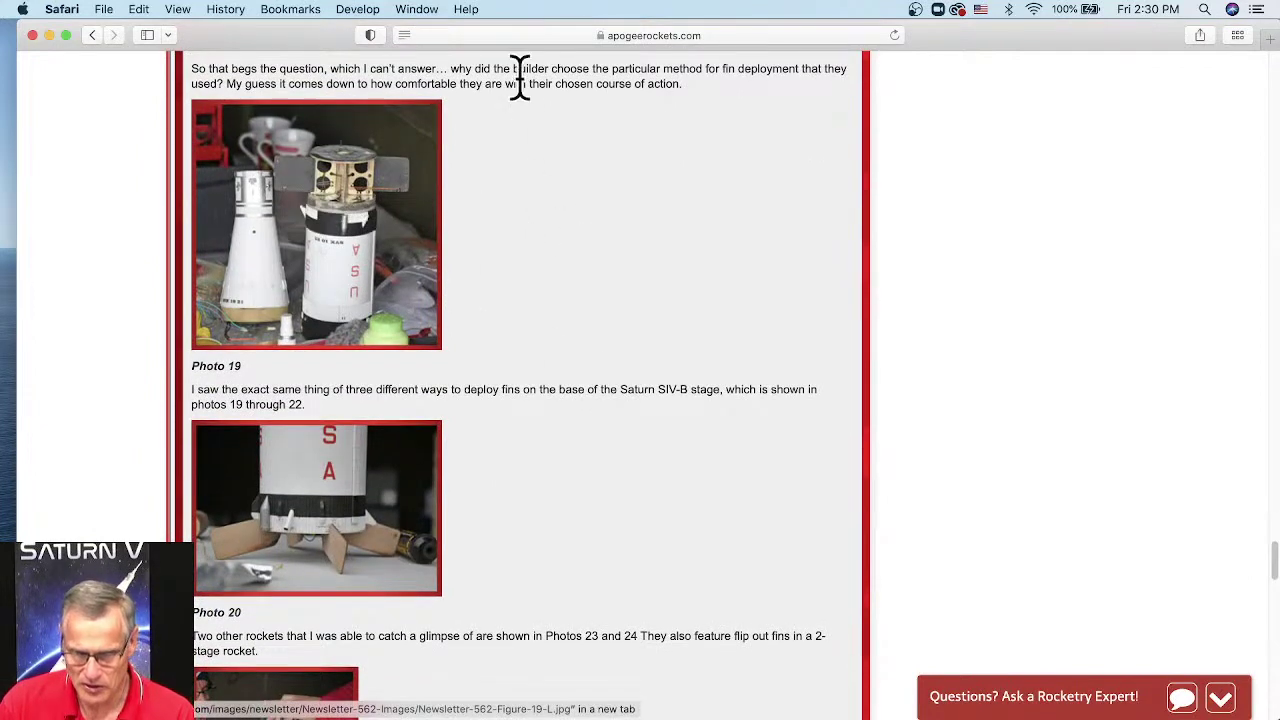
pyautogui.moveTo(270, 28); pyautogui.dragTo(324, 27)
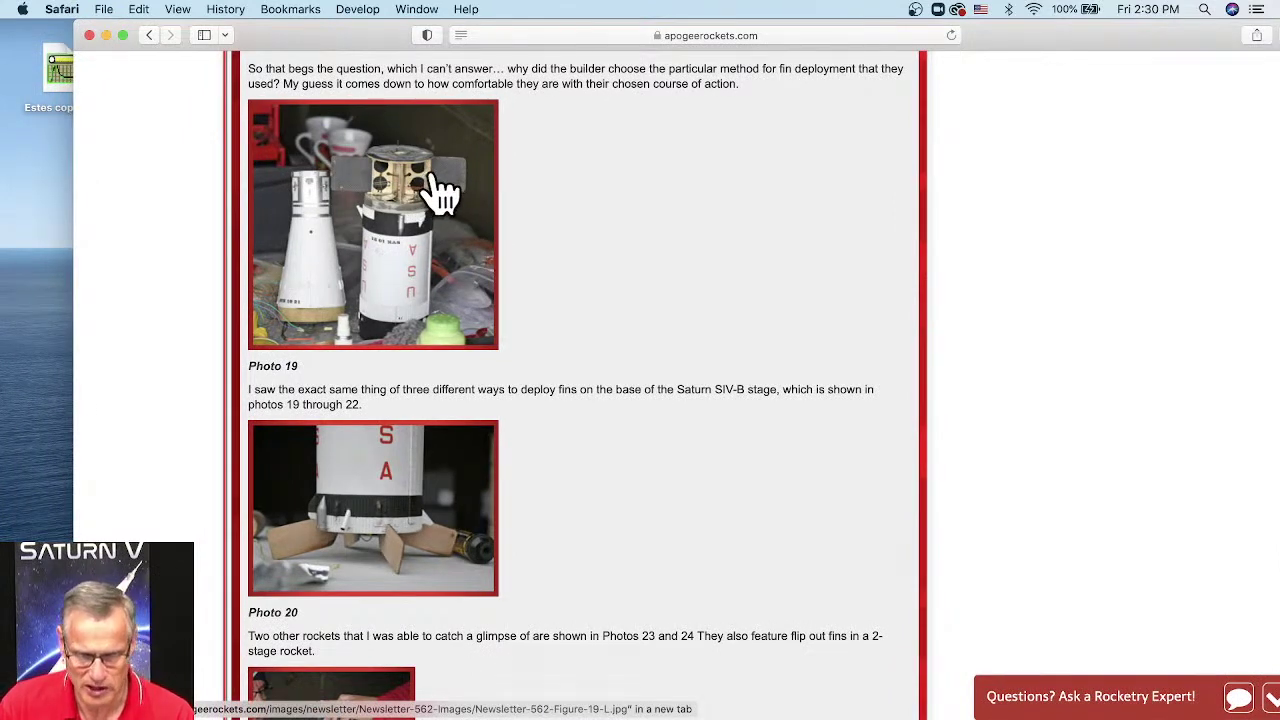
pyautogui.keyDown('super'); pyautogui.click(437, 222); pyautogui.keyUp('super')
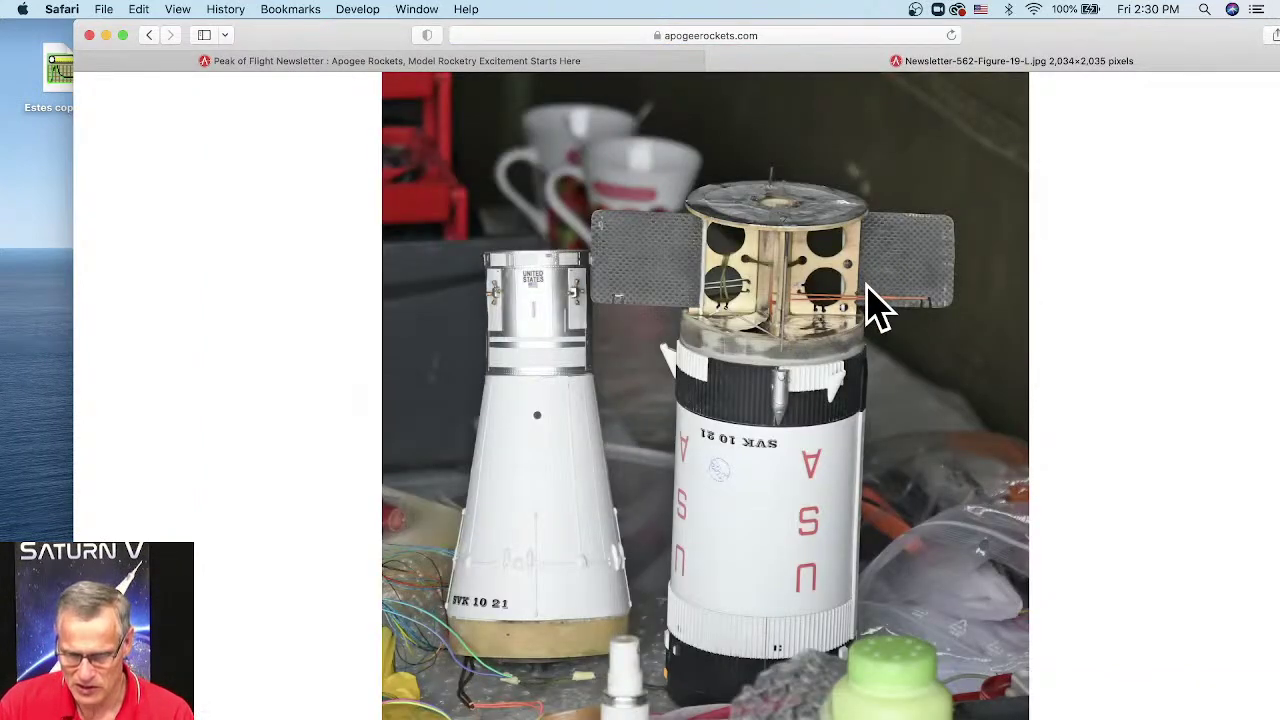
pyautogui.click(800, 318)
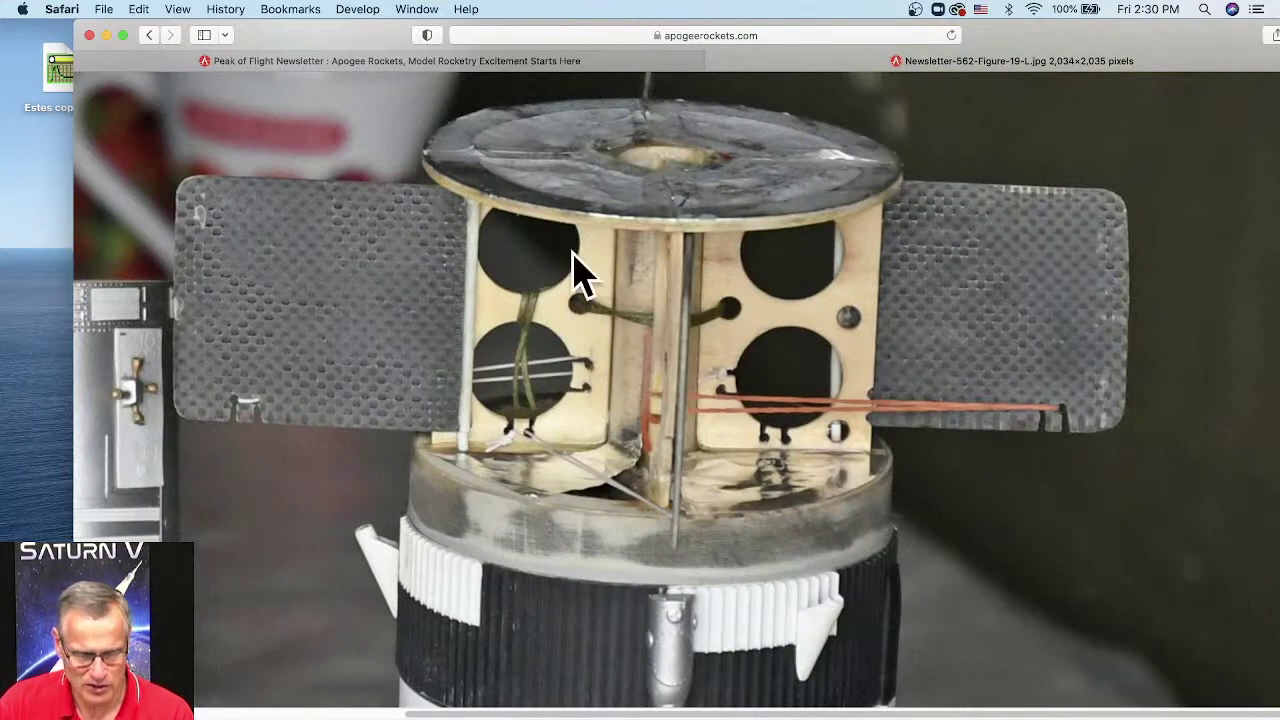
# Step: Open newsletter Photos 20 and 21 full size in new tabs and magnify the folded fins in Photo 21
pyautogui.click(240, 61)
pyautogui.scroll(-3, 590, 440)
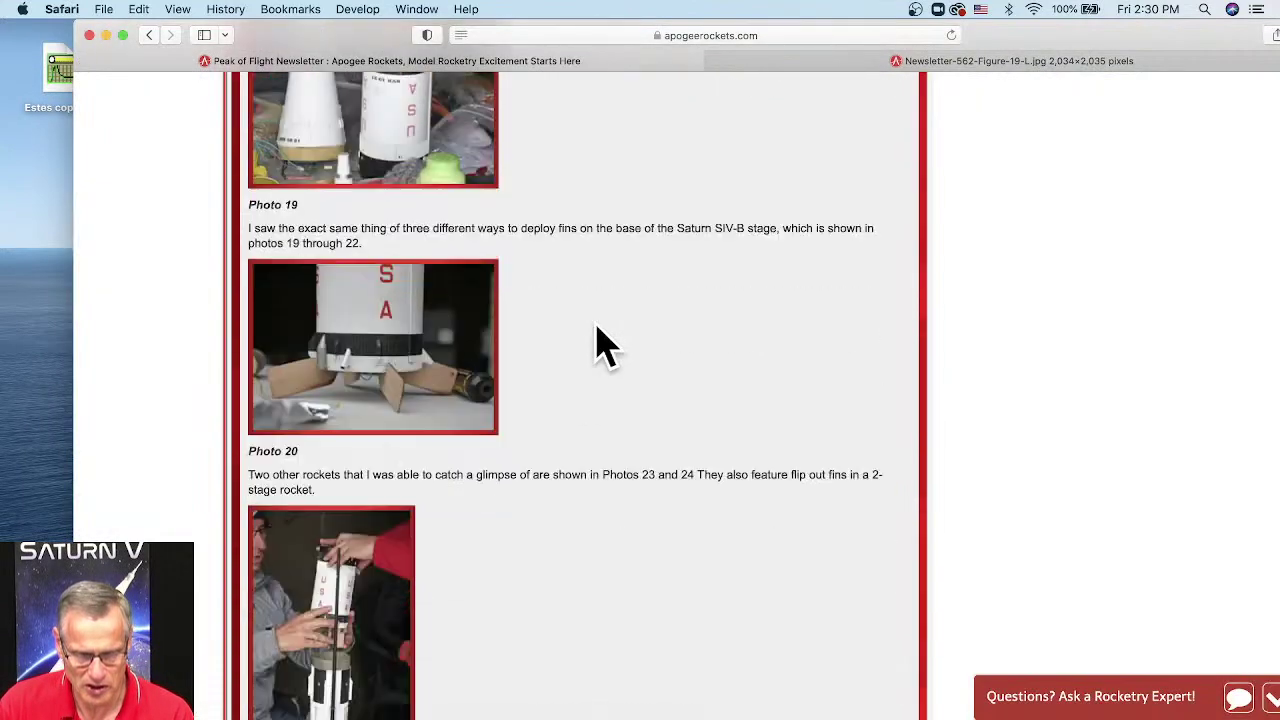
pyautogui.keyDown('super'); pyautogui.click(423, 277); pyautogui.keyUp('super')
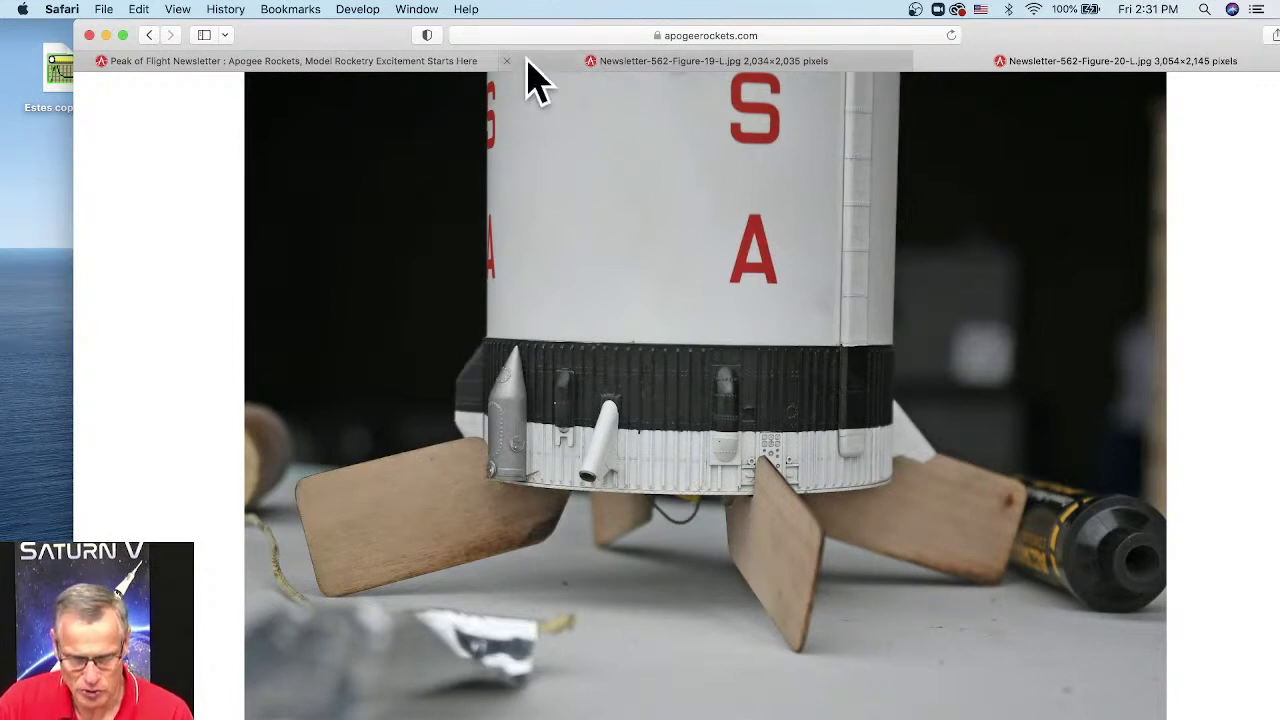
pyautogui.click(423, 62)
pyautogui.scroll(-4, 386, 523)
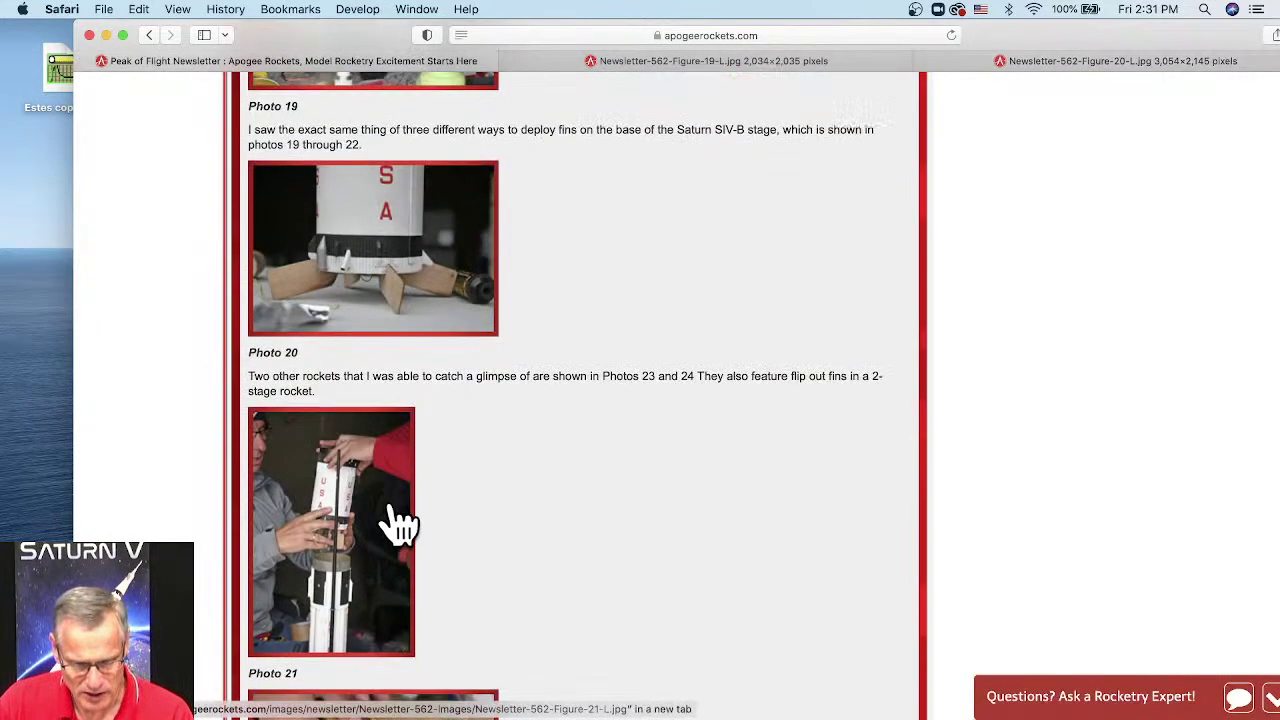
pyautogui.keyDown('super'); pyautogui.click(357, 409); pyautogui.keyUp('super')
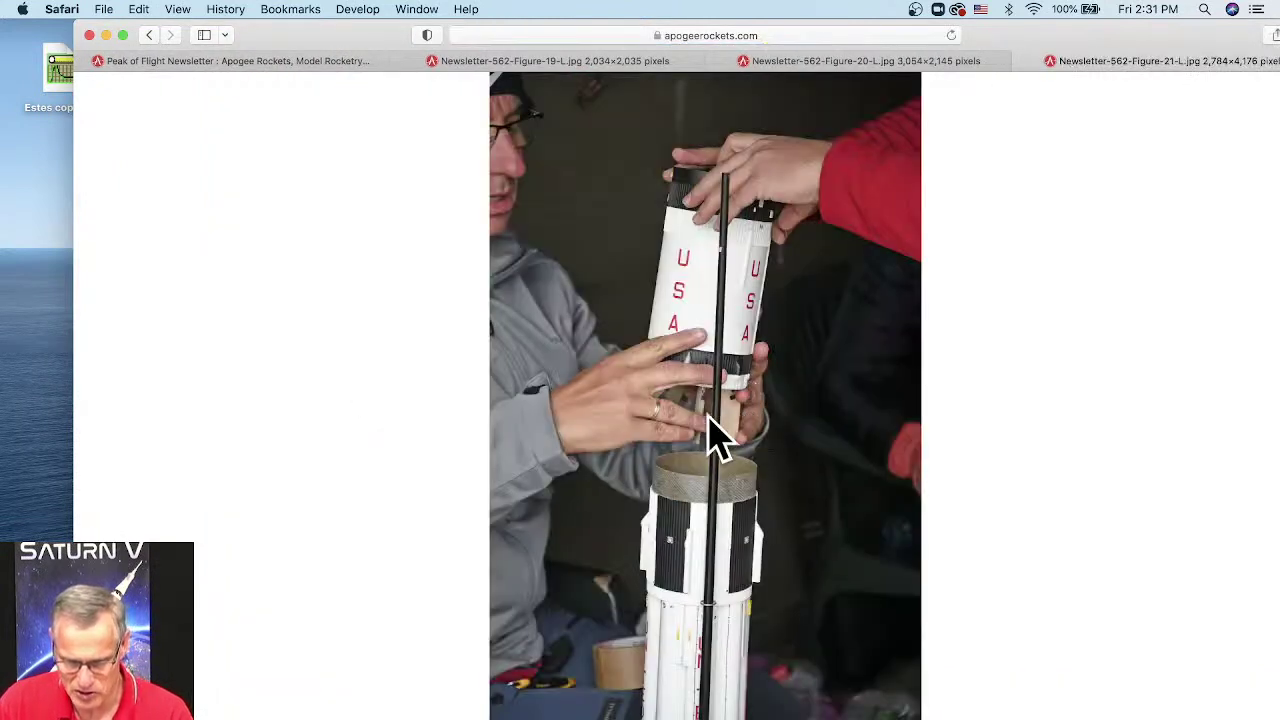
pyautogui.click(737, 430)
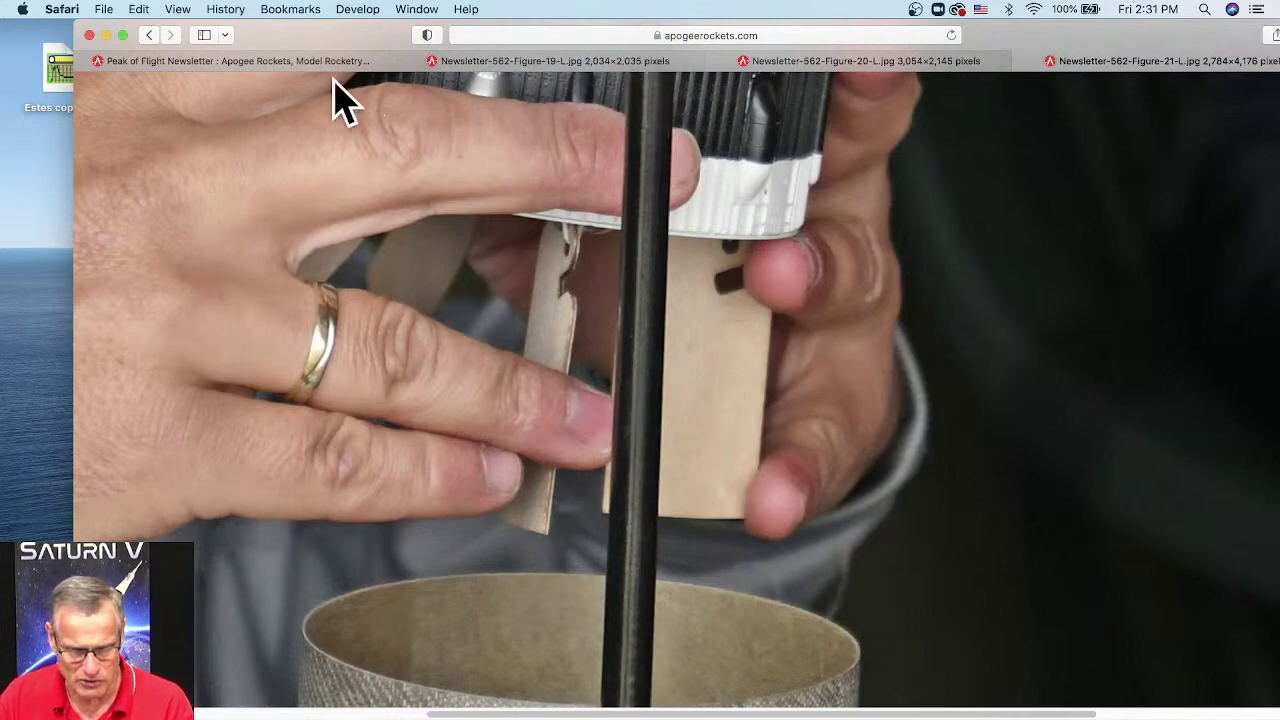
# Step: Return to the newsletter article and open Photo 22 full size in a new tab
pyautogui.click(298, 66)
pyautogui.scroll(-5, 494, 310)
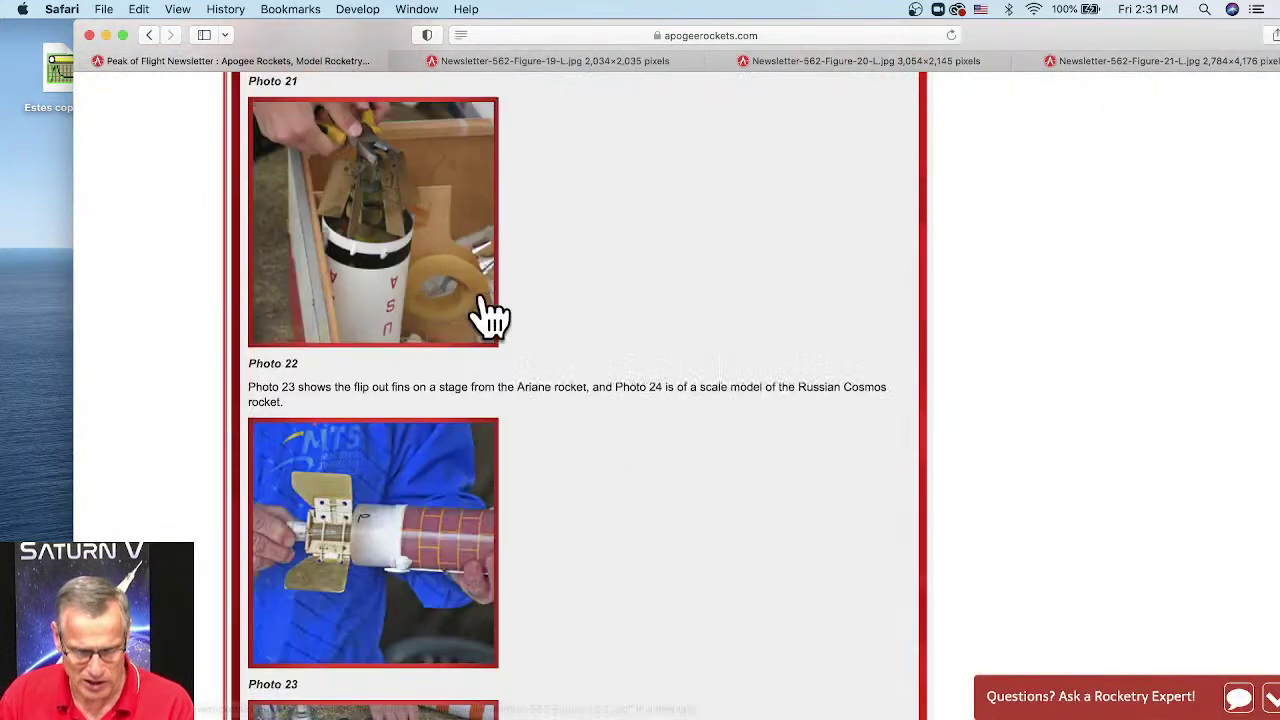
pyautogui.keyDown('super'); pyautogui.click(390, 248); pyautogui.keyUp('super')
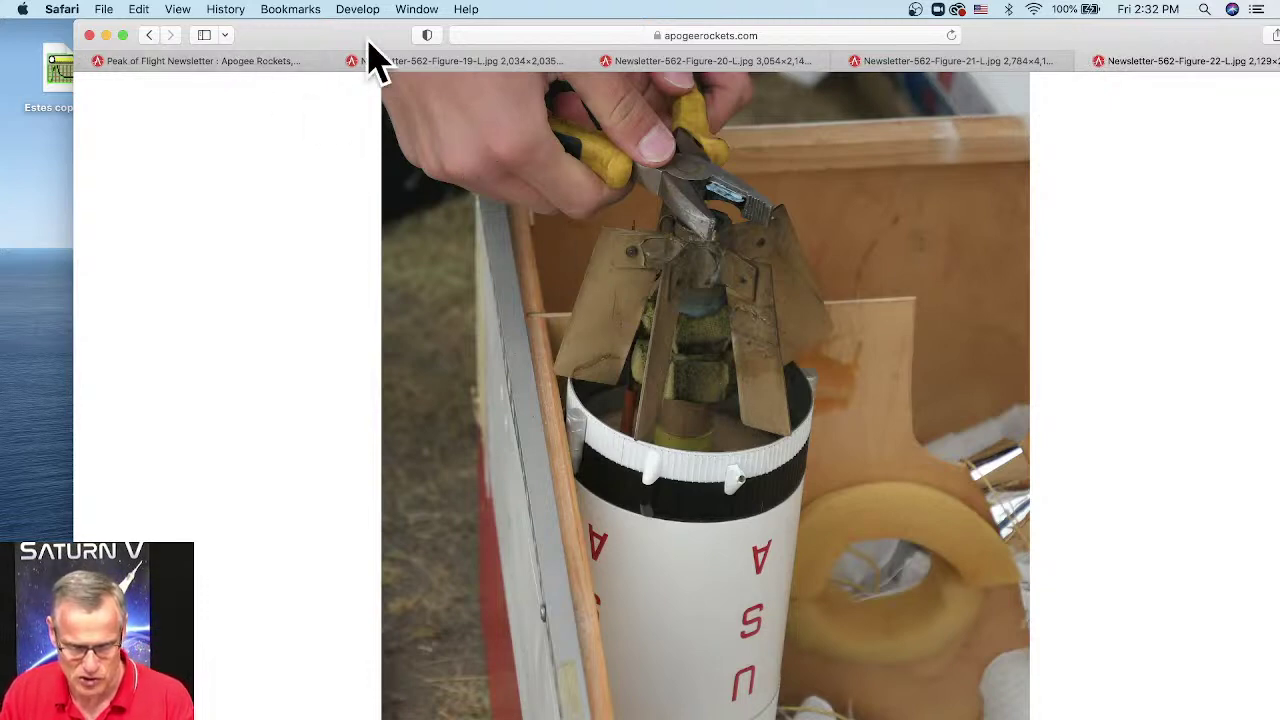
# Step: Look through the article down to Photo 24, go back up to Photo 18 and open it full size in a new tab
pyautogui.click(298, 62)
pyautogui.scroll(-10, 640, 300)
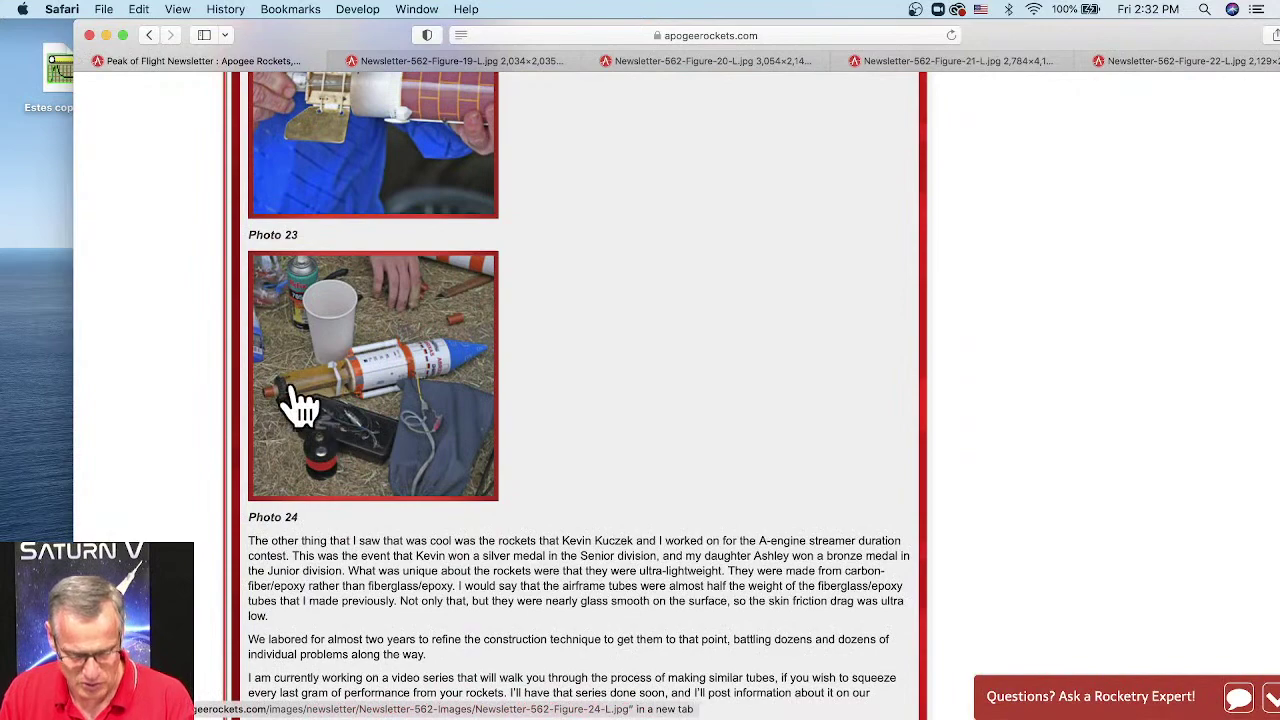
pyautogui.scroll(12, 486, 371)
pyautogui.scroll(20, 483, 380)
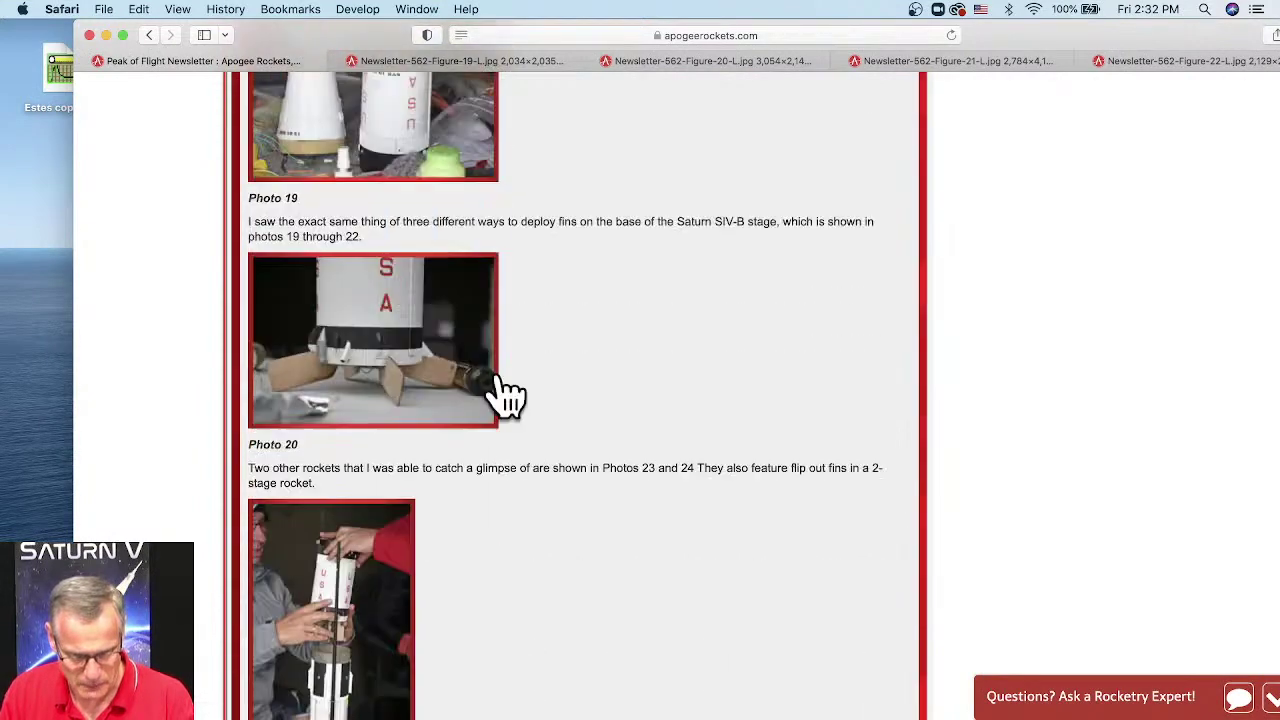
pyautogui.scroll(5, 483, 380)
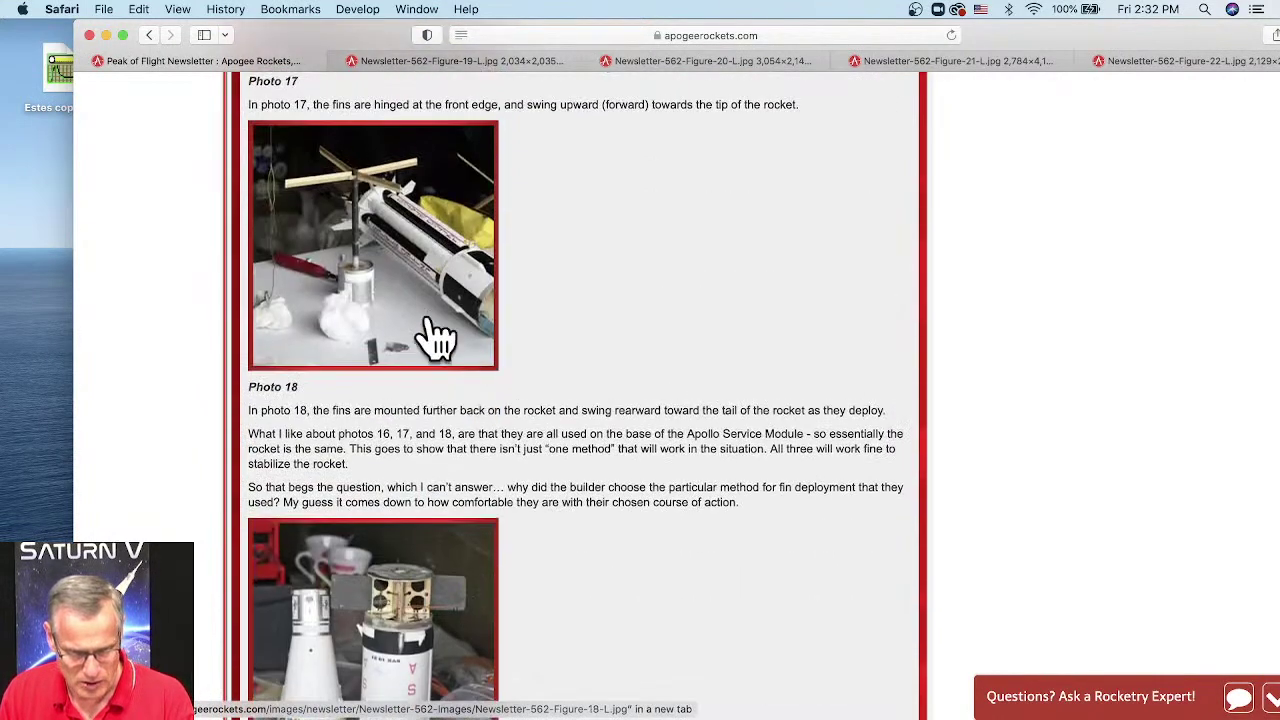
pyautogui.keyDown('super'); pyautogui.click(362, 220); pyautogui.keyUp('super')
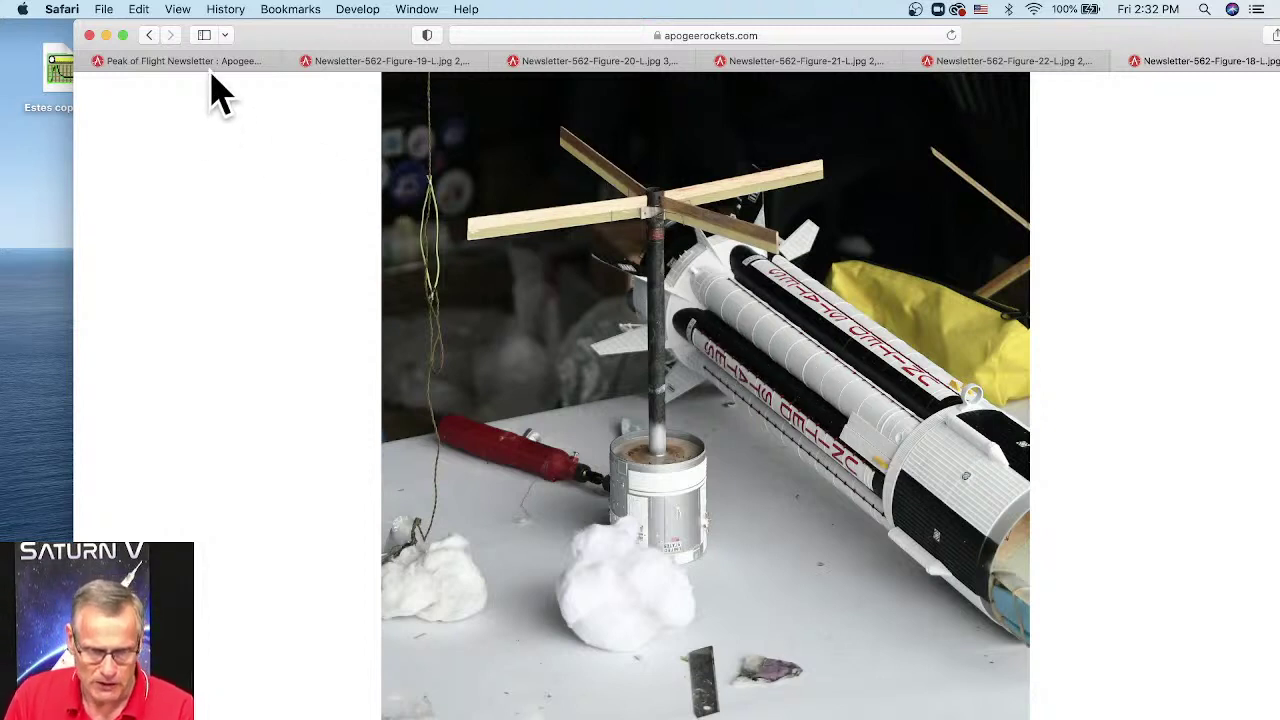
# Step: Switch to Rocksim Pro, start opening a design file and select "Saturn 1B with escape tower.rkt" in the RockSim Designs folder
pyautogui.moveTo(209, 72)
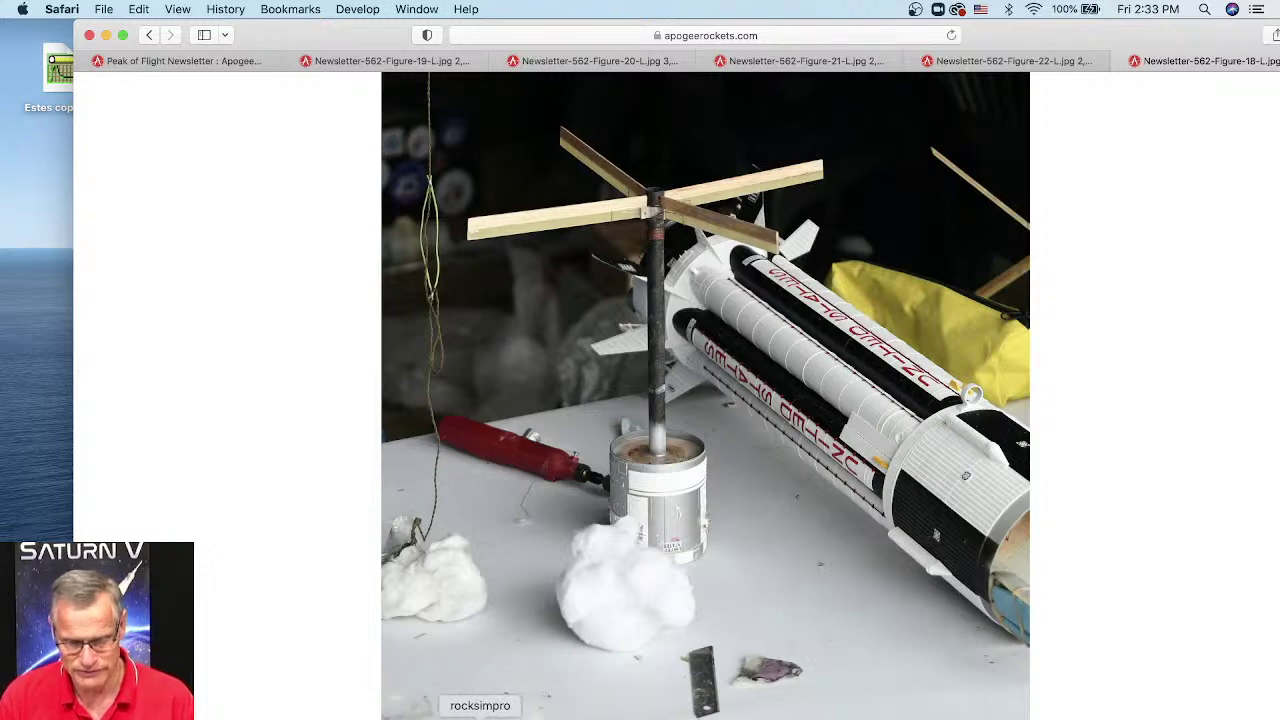
pyautogui.click(480, 715)
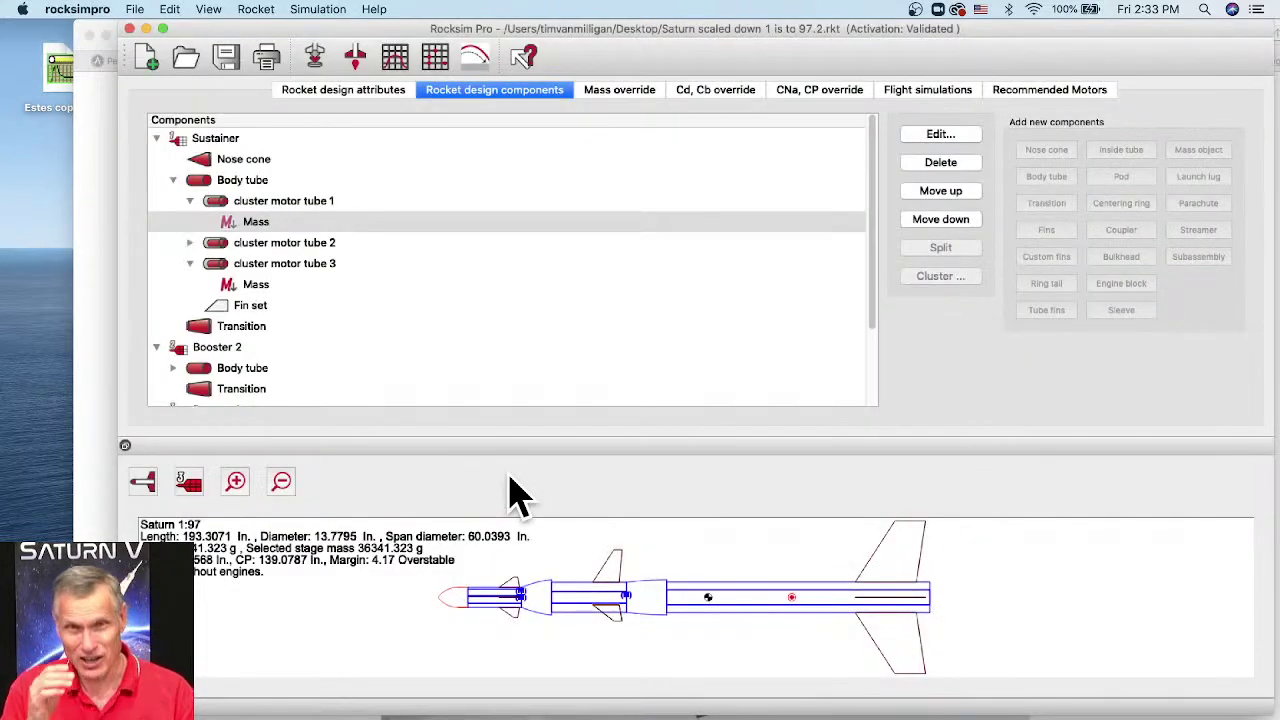
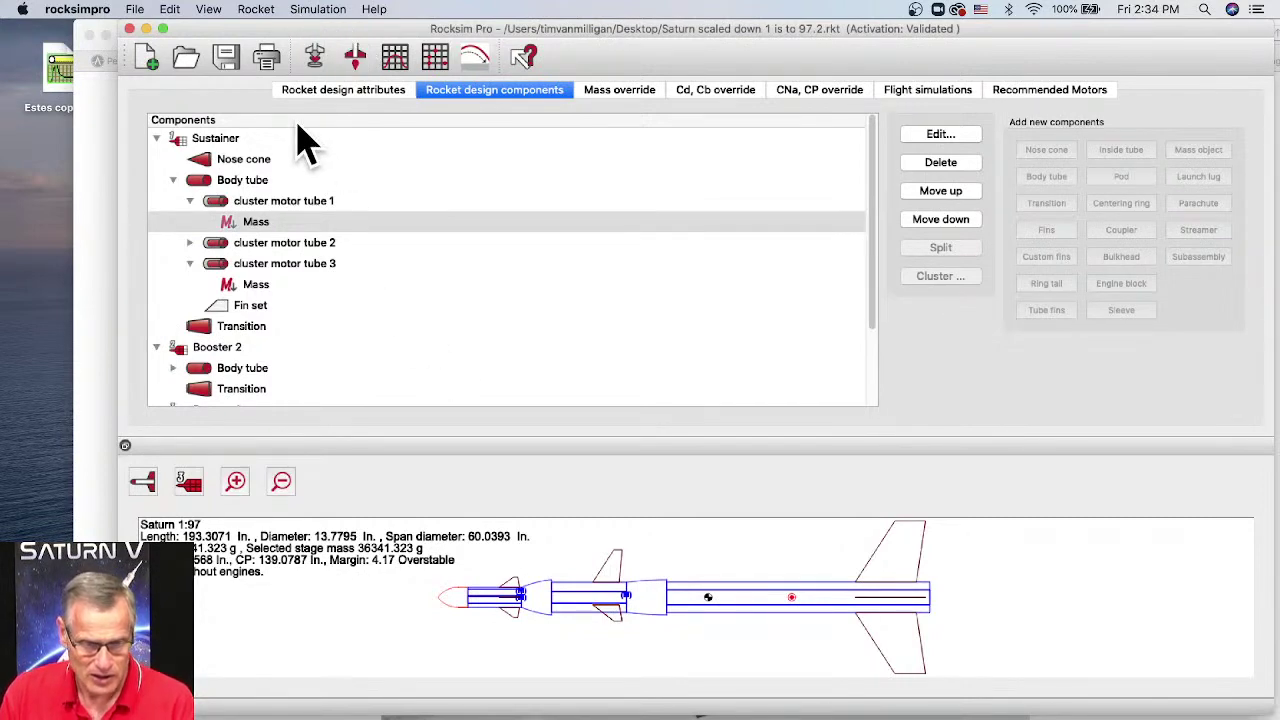
pyautogui.click(190, 60)
pyautogui.scroll(-1, 540, 405)
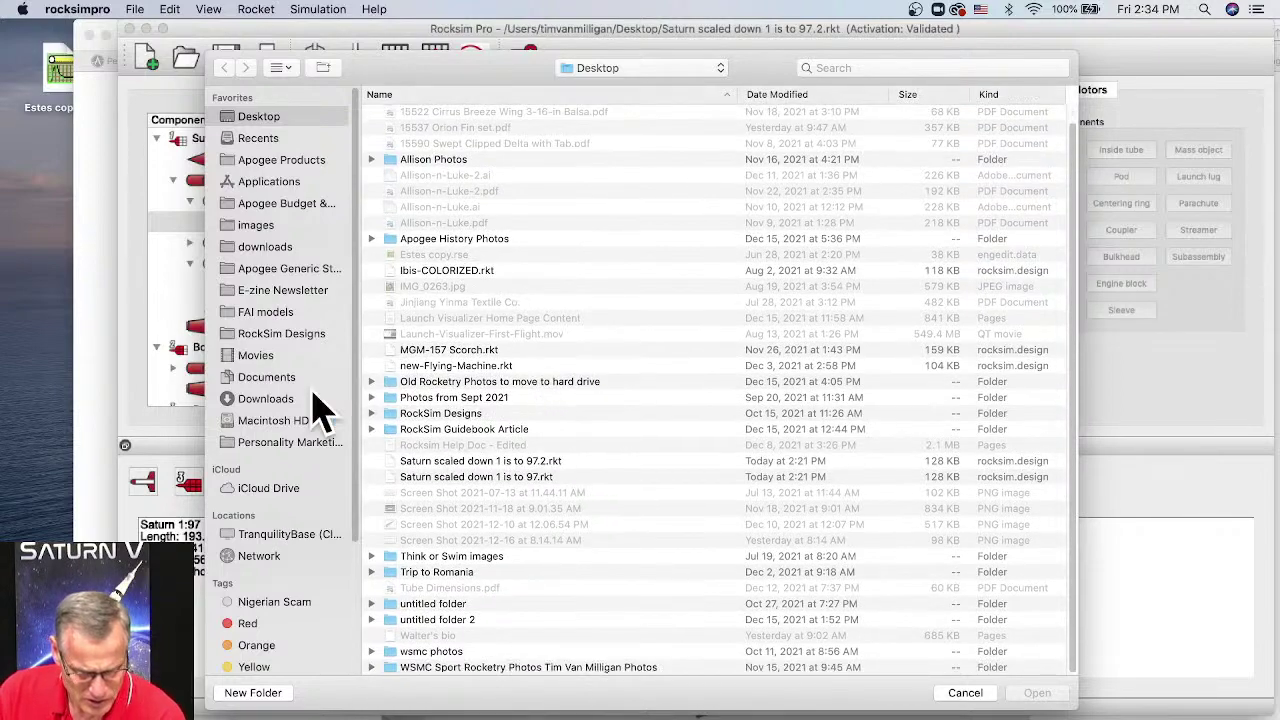
pyautogui.click(268, 336)
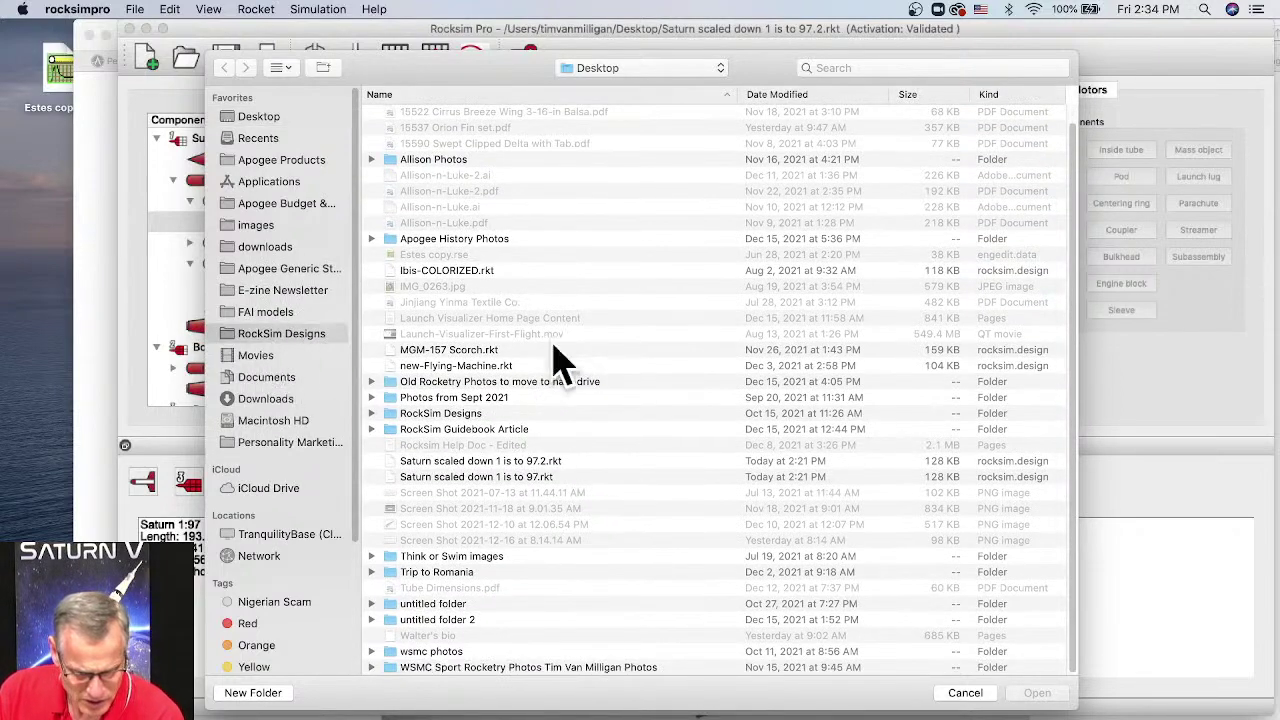
pyautogui.scroll(-10, 531, 380)
pyautogui.scroll(-20, 531, 380)
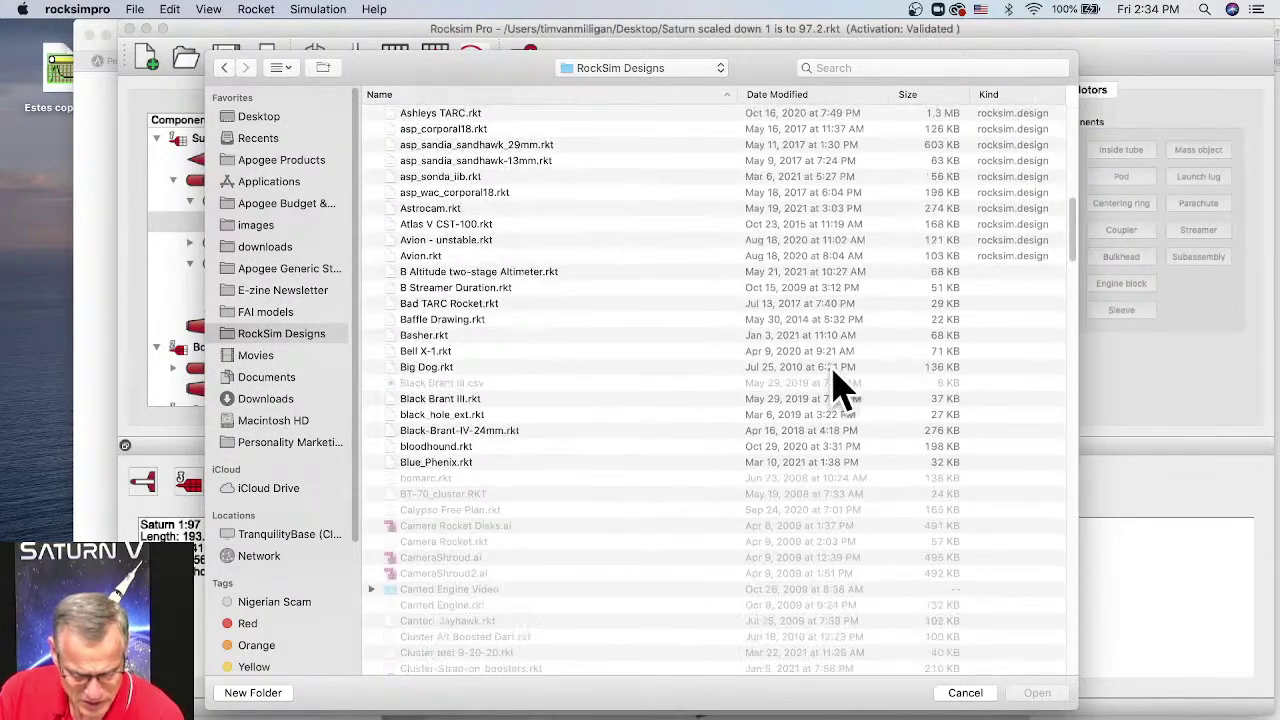
pyautogui.scroll(-20, 553, 445)
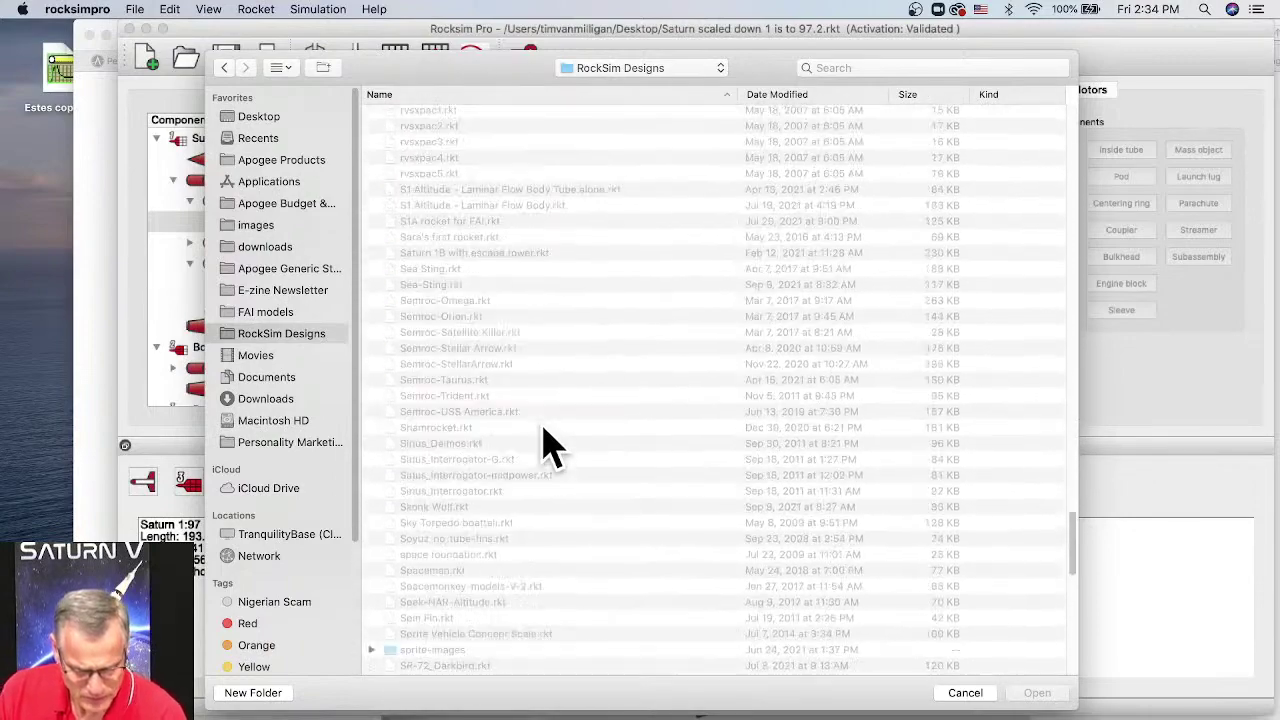
pyautogui.scroll(4, 450, 338)
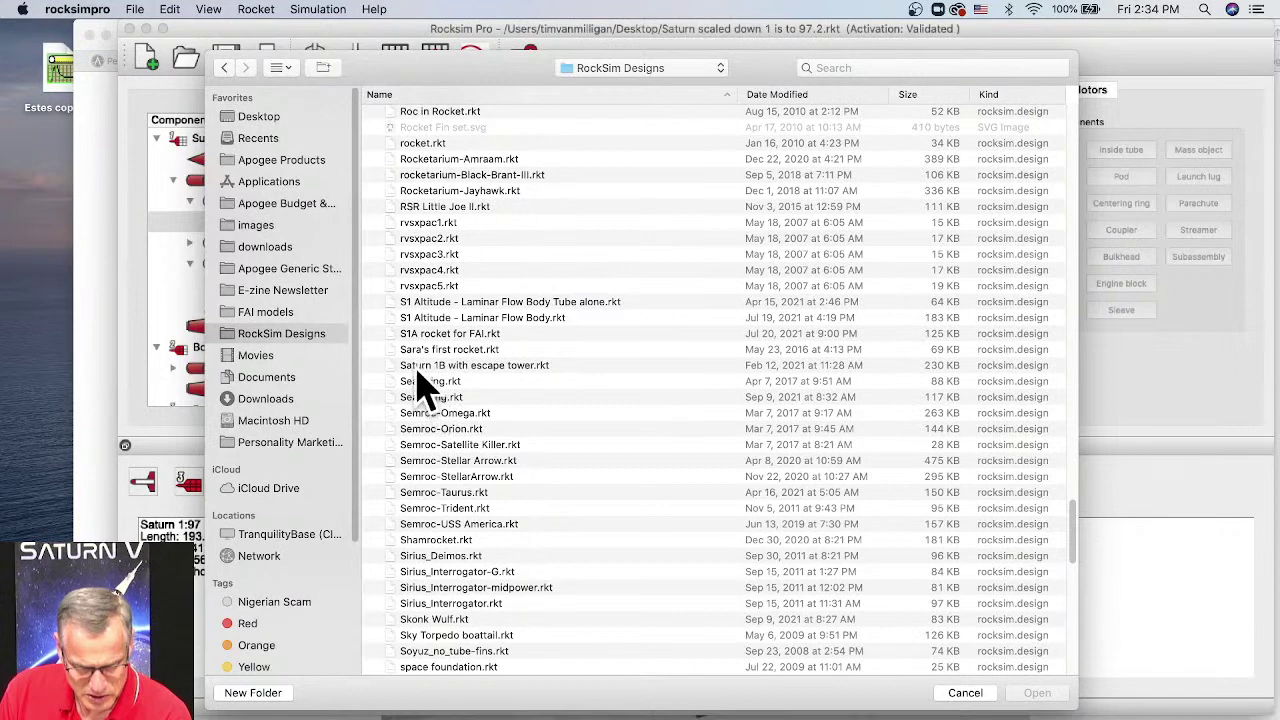
pyautogui.click(418, 368)
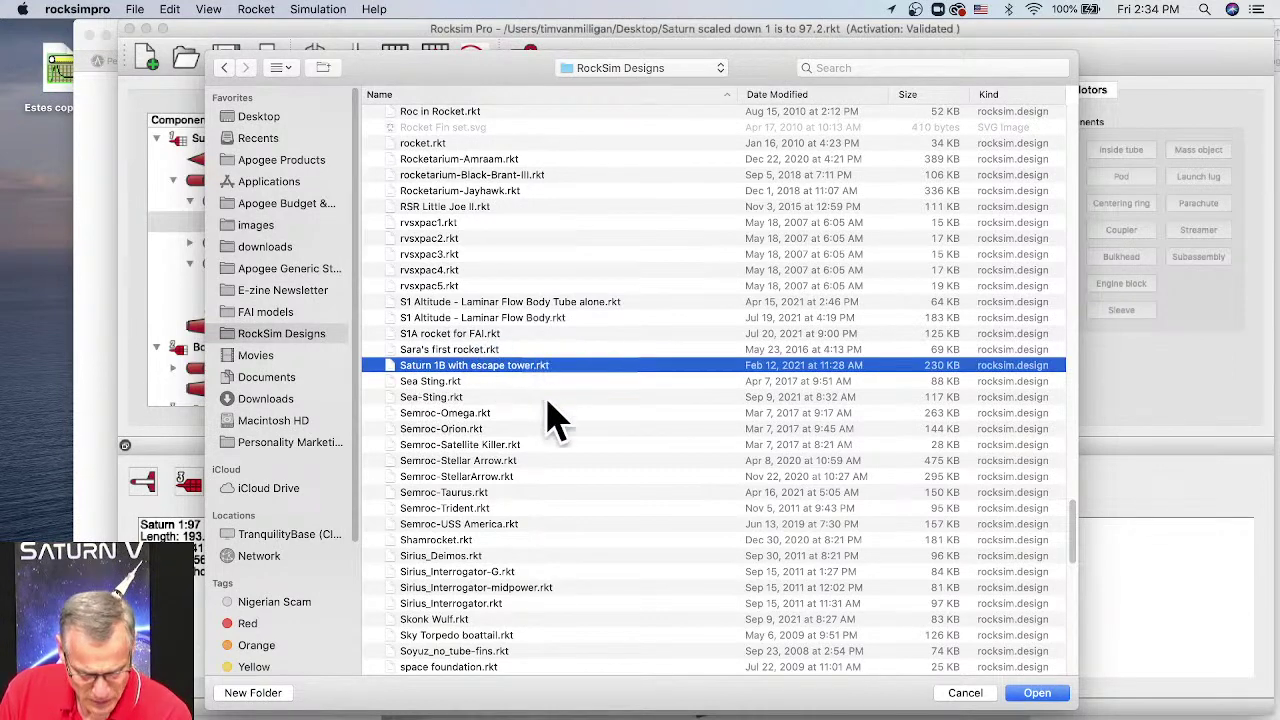
# Step: Search the whole Mac for "saturn 1B" from the file-opening dialog
pyautogui.scroll(-1, 553, 490)
pyautogui.scroll(-3, 553, 490)
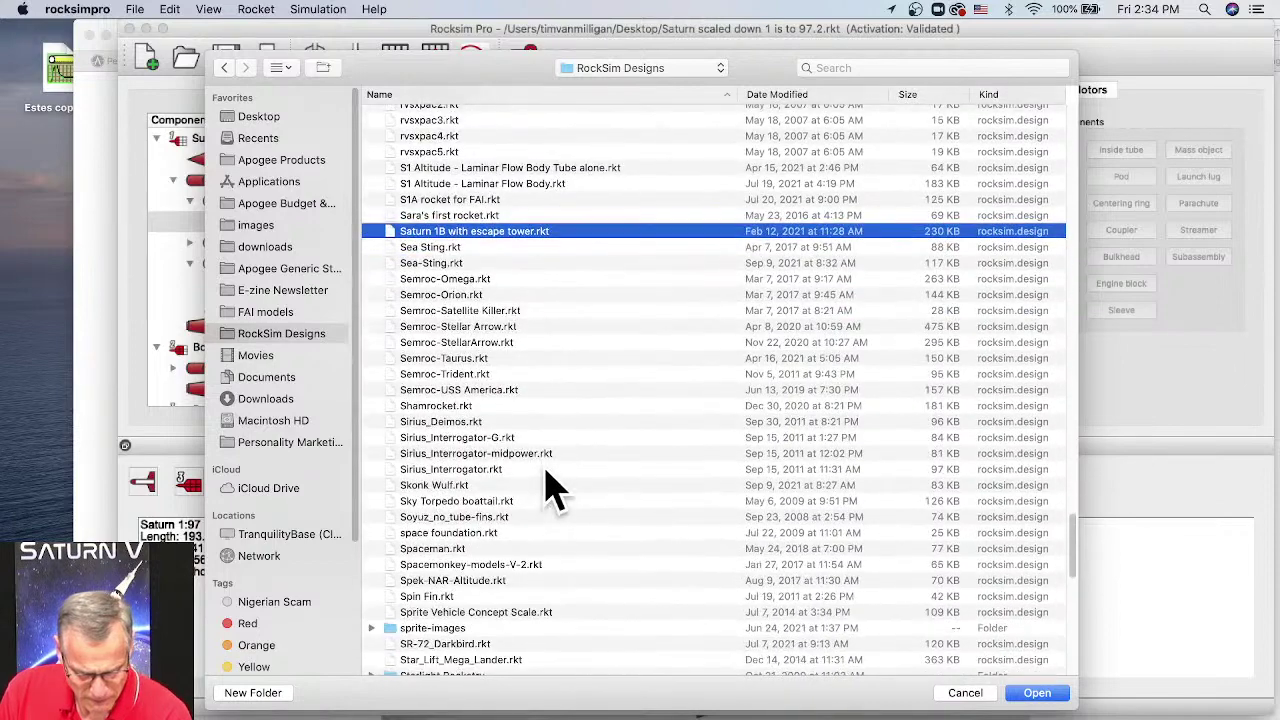
pyautogui.scroll(-7, 553, 490)
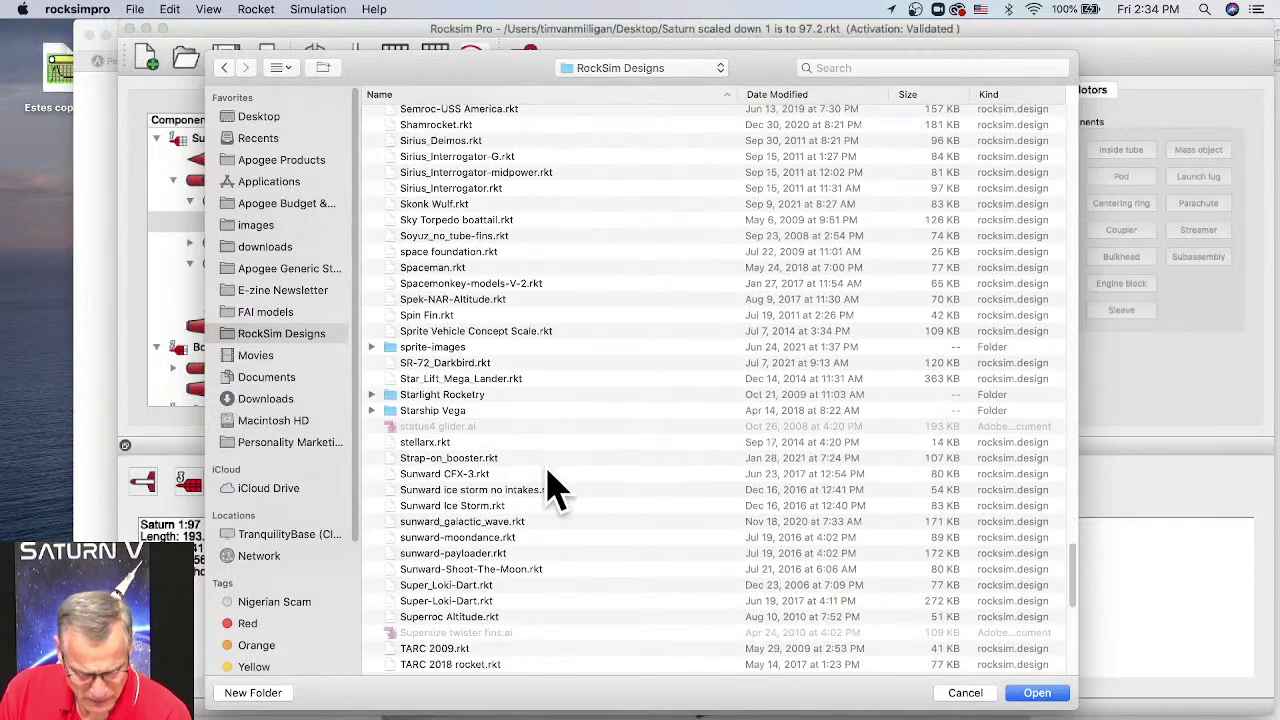
pyautogui.scroll(2, 646, 428)
pyautogui.click(860, 67)
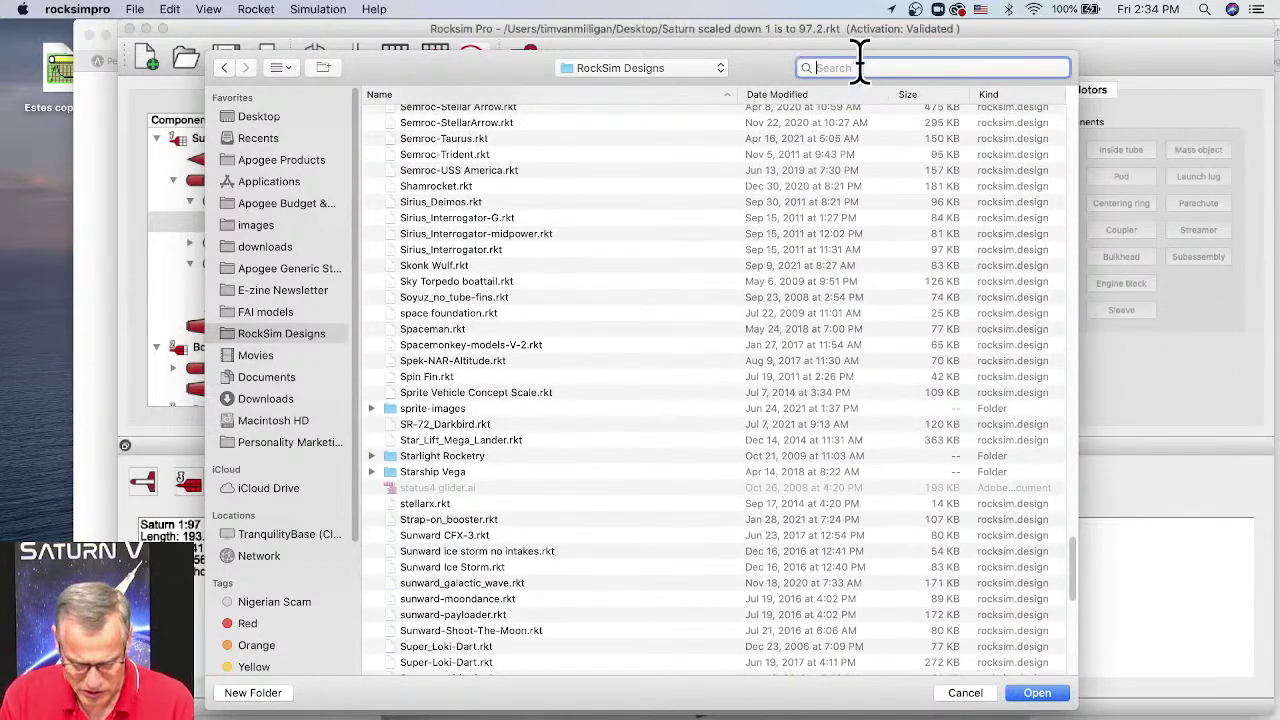
pyautogui.write('satu')
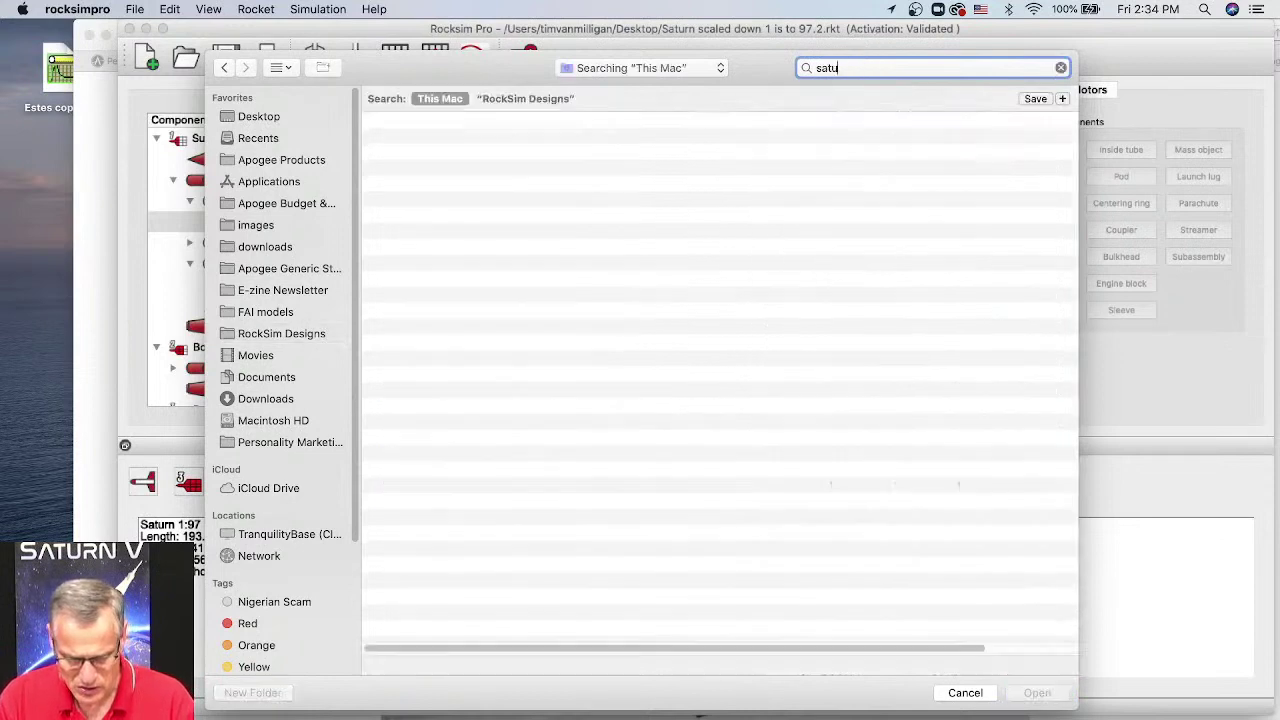
pyautogui.write('rn 1B')
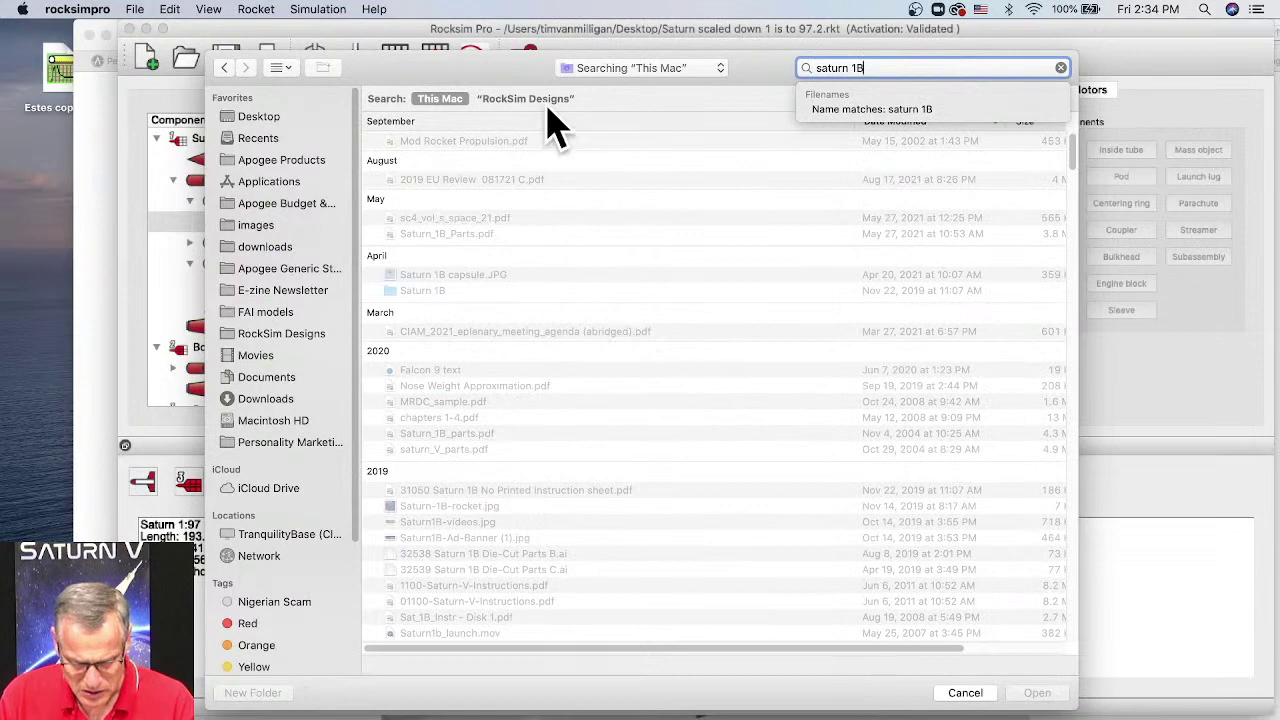
# Step: Look down the search results and check the folder locations of several apogee_saturn_1b.rkt copies
pyautogui.scroll(-5, 670, 310)
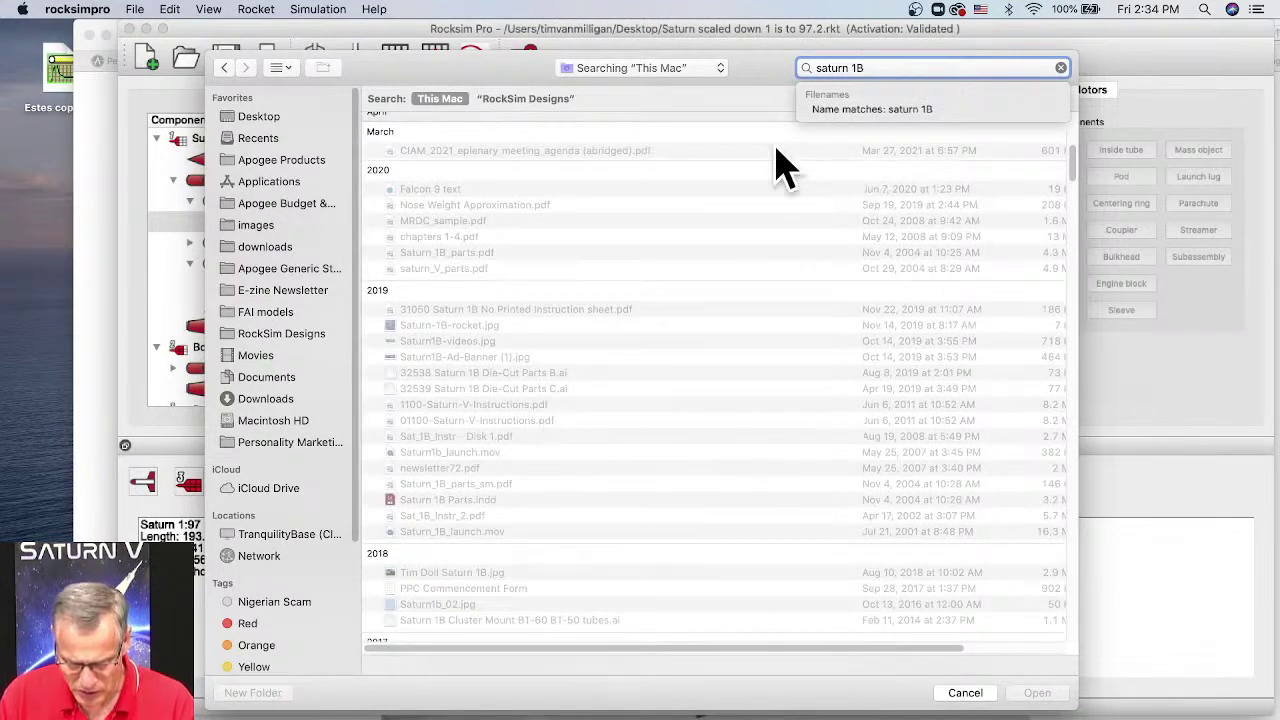
pyautogui.scroll(-1, 533, 371)
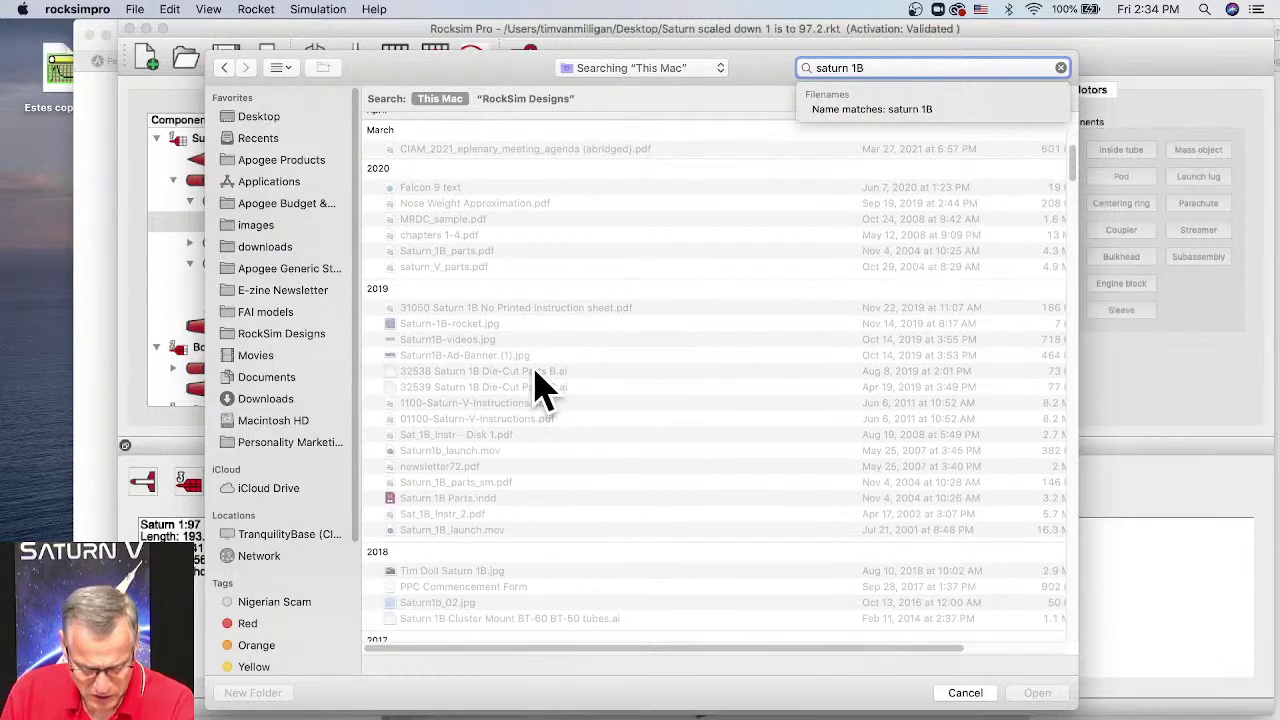
pyautogui.scroll(-8, 560, 460)
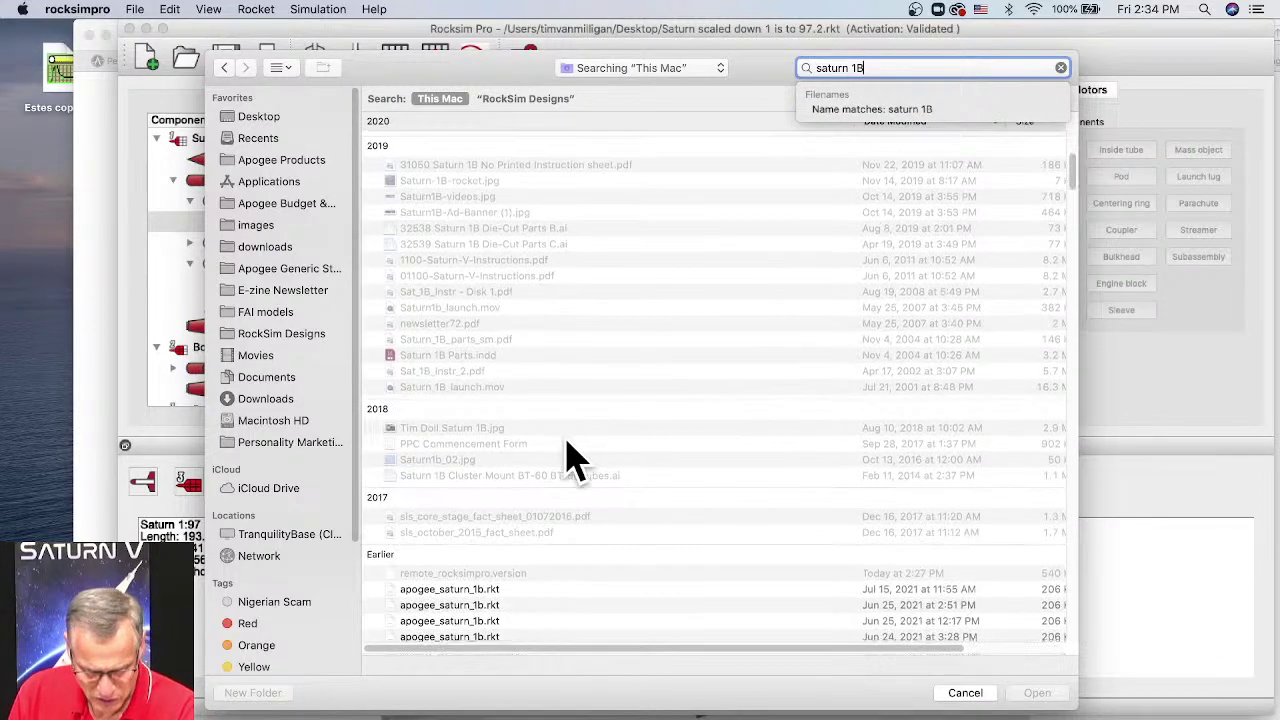
pyautogui.click(440, 424)
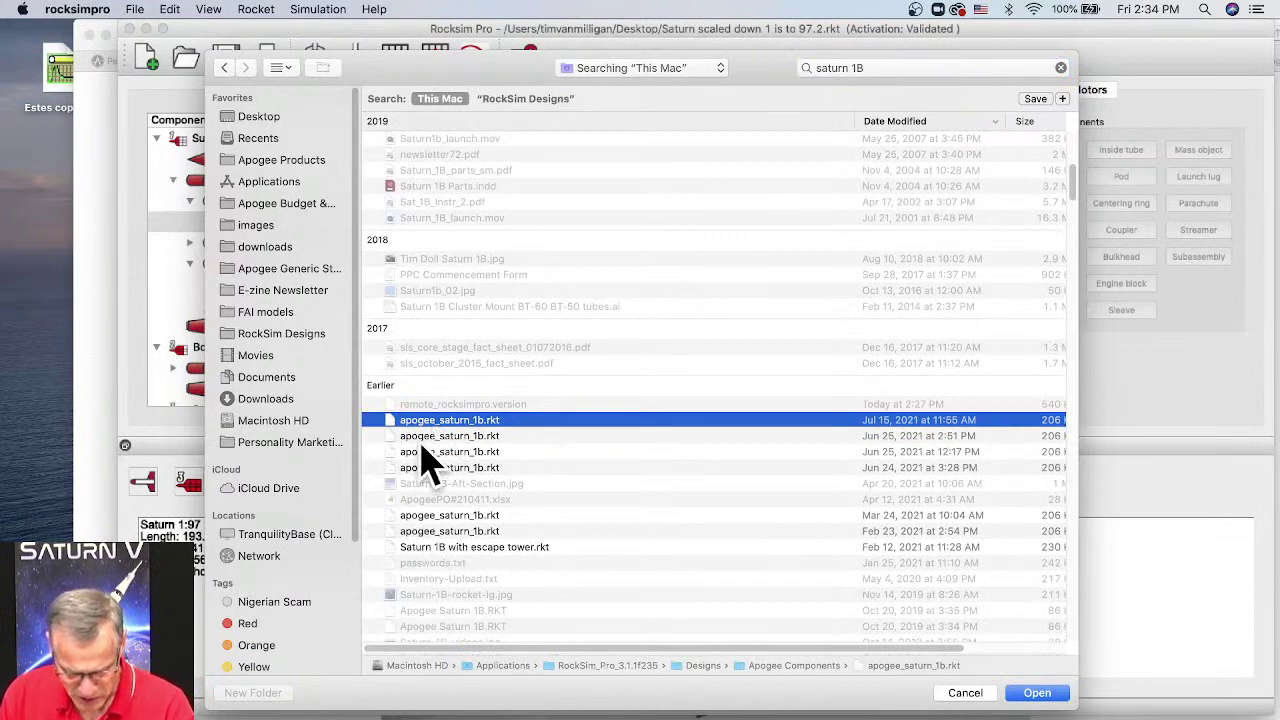
pyautogui.click(422, 438)
pyautogui.click(428, 452)
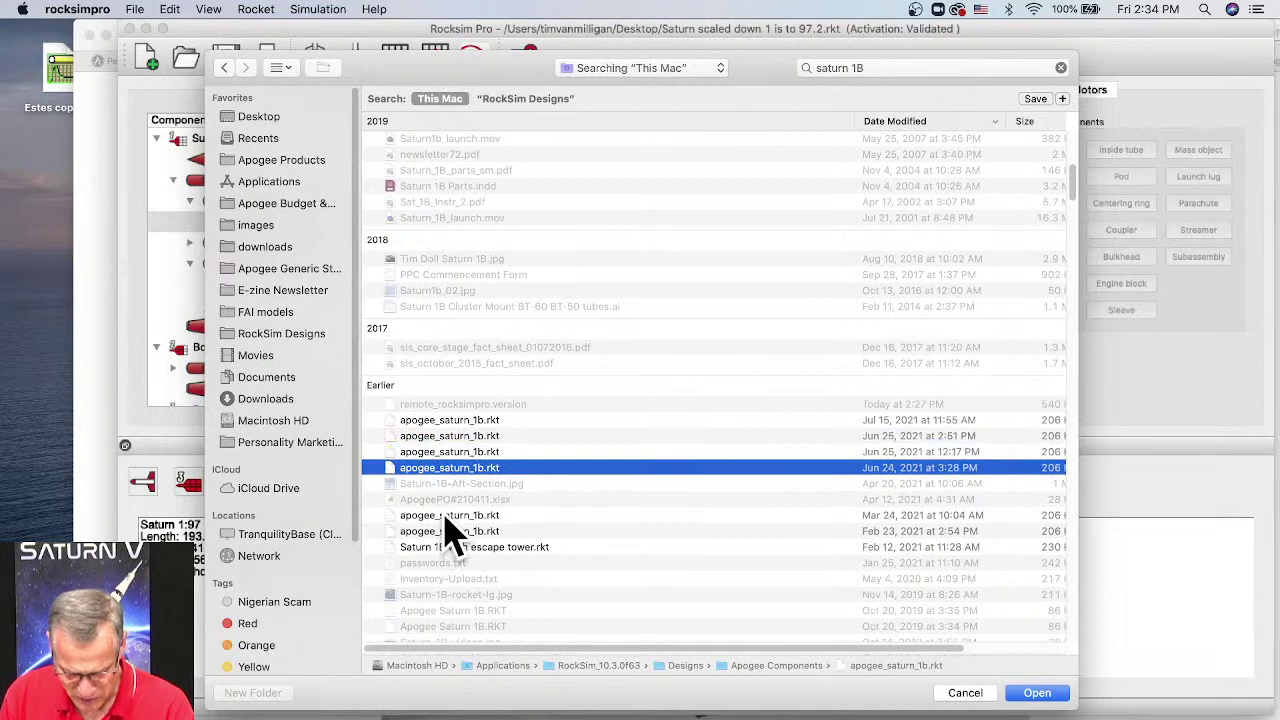
pyautogui.click(447, 516)
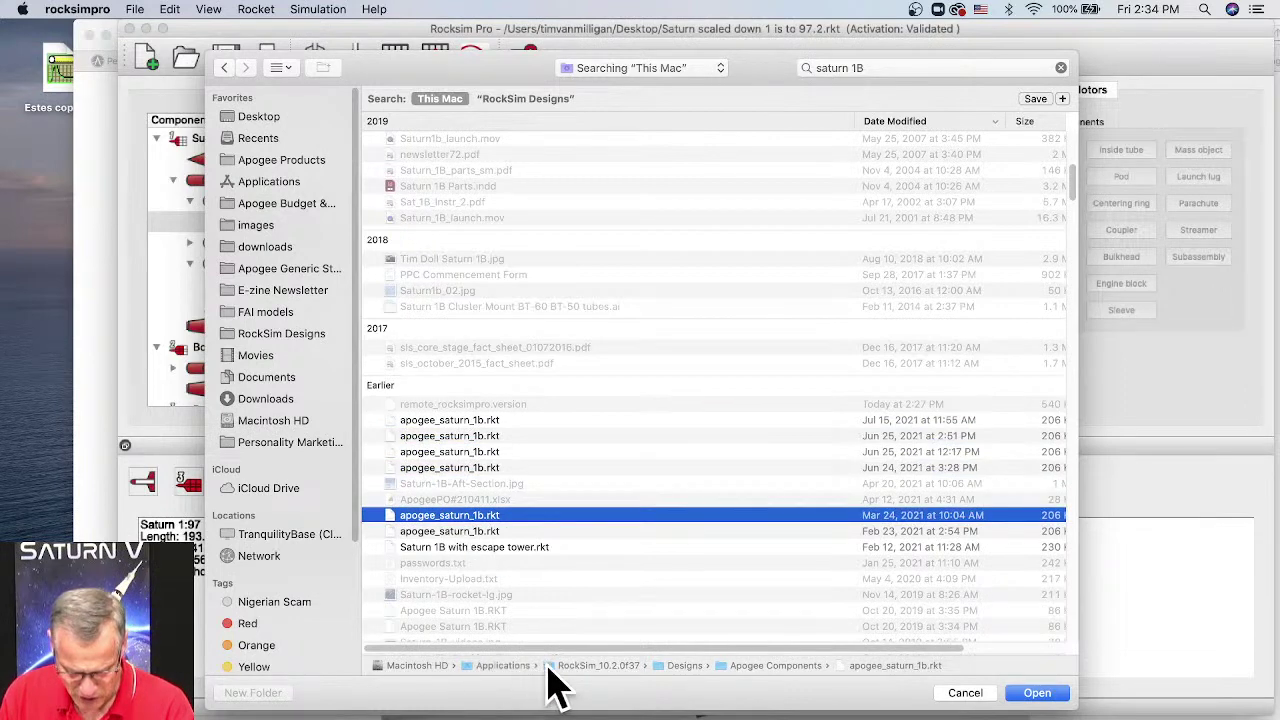
# Step: Find "Saturn 1B Upper Two Stages.rkt" further down the search results and open the folder that contains it
pyautogui.scroll(-10, 590, 445)
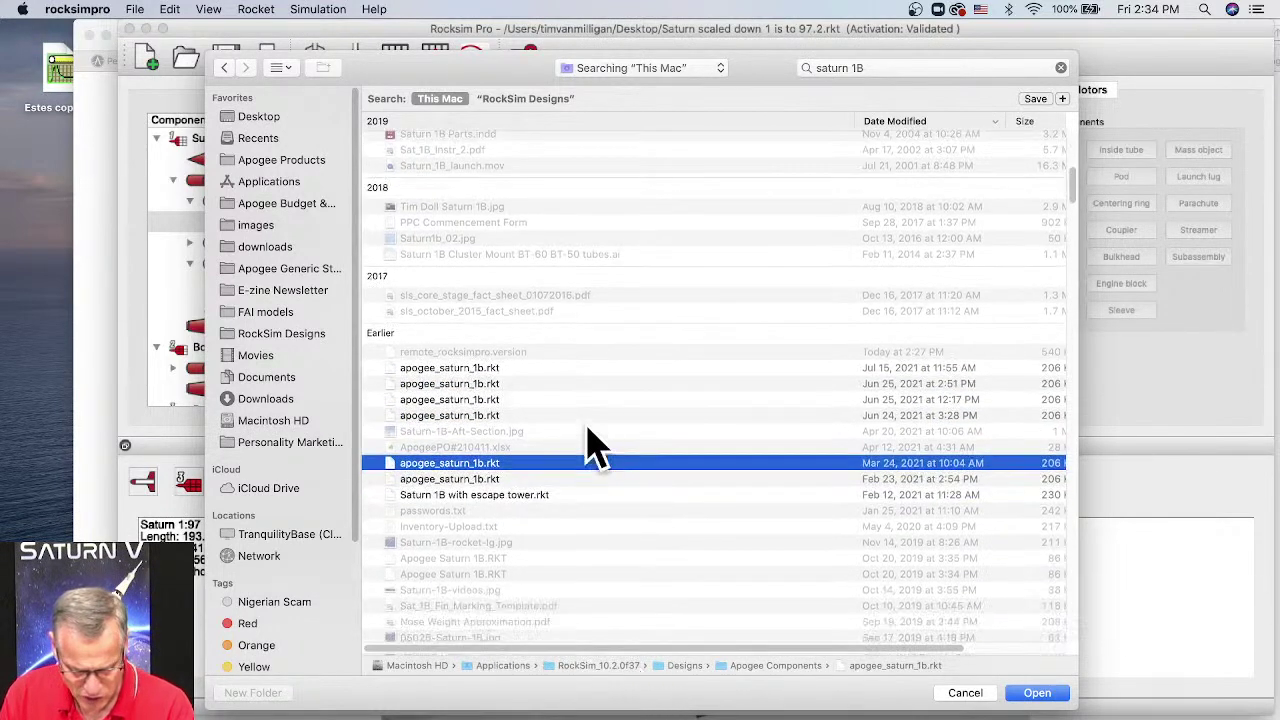
pyautogui.scroll(-15, 590, 445)
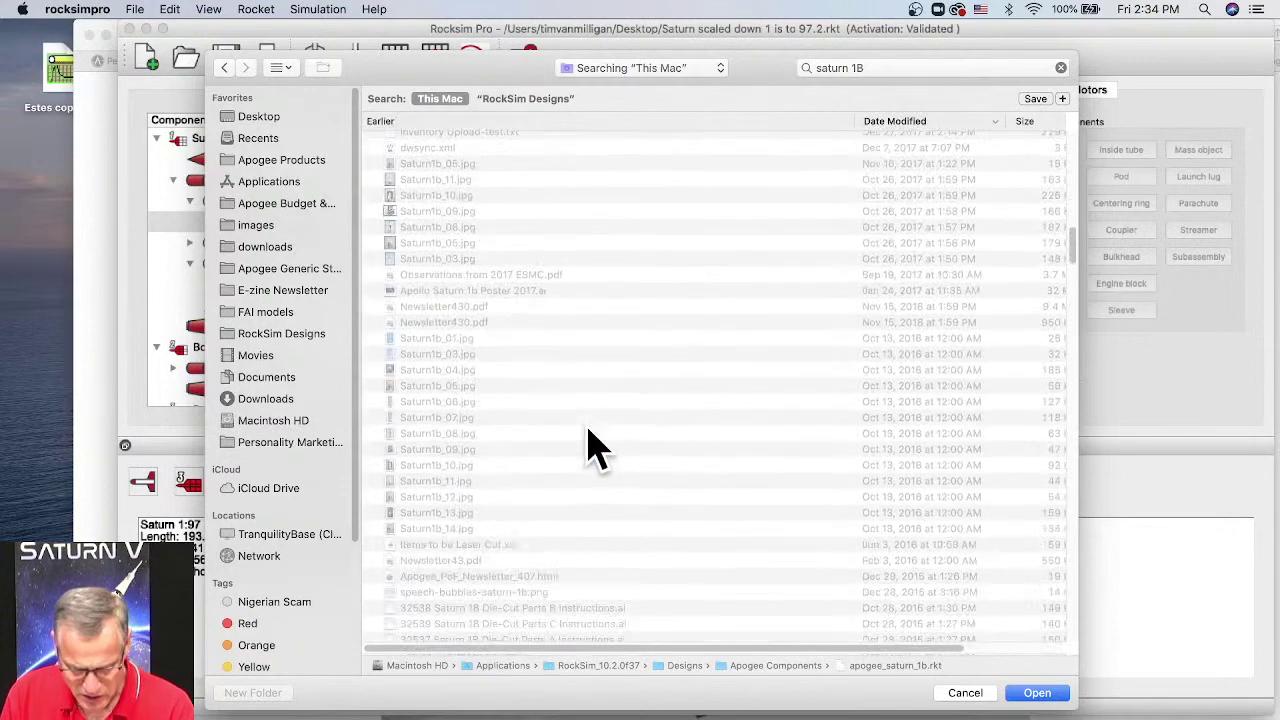
pyautogui.scroll(-15, 590, 445)
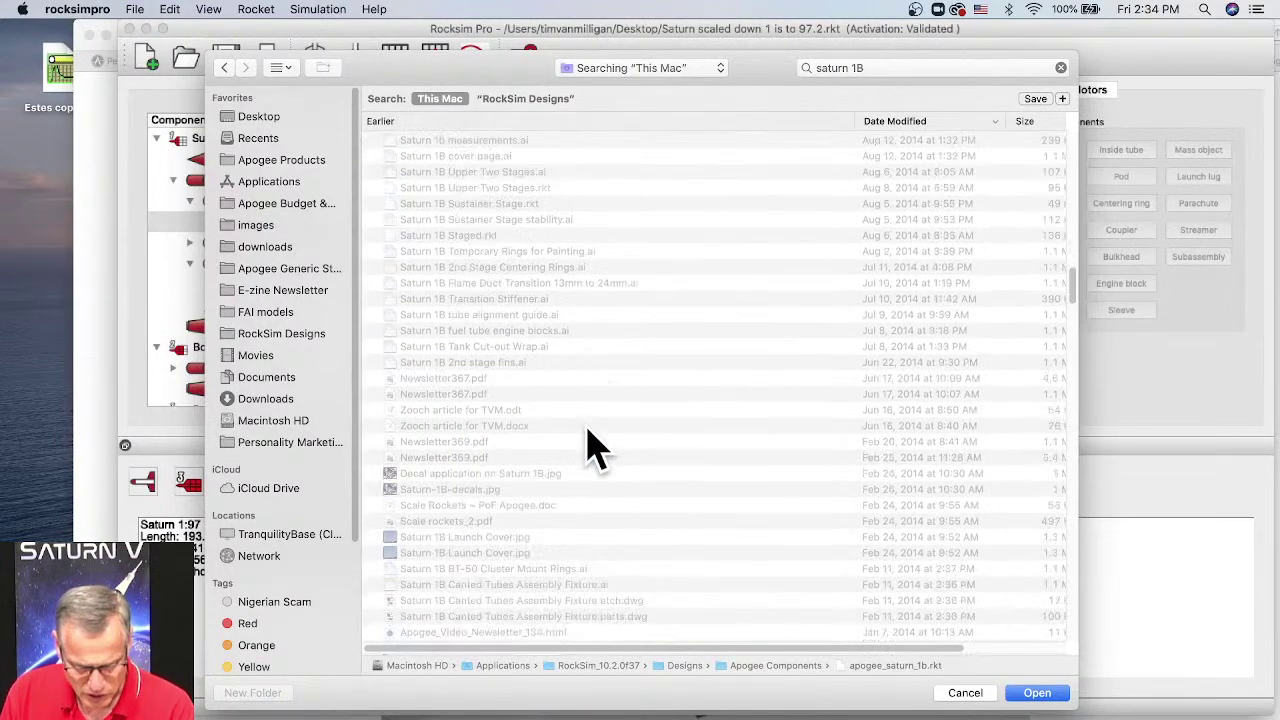
pyautogui.scroll(-15, 590, 445)
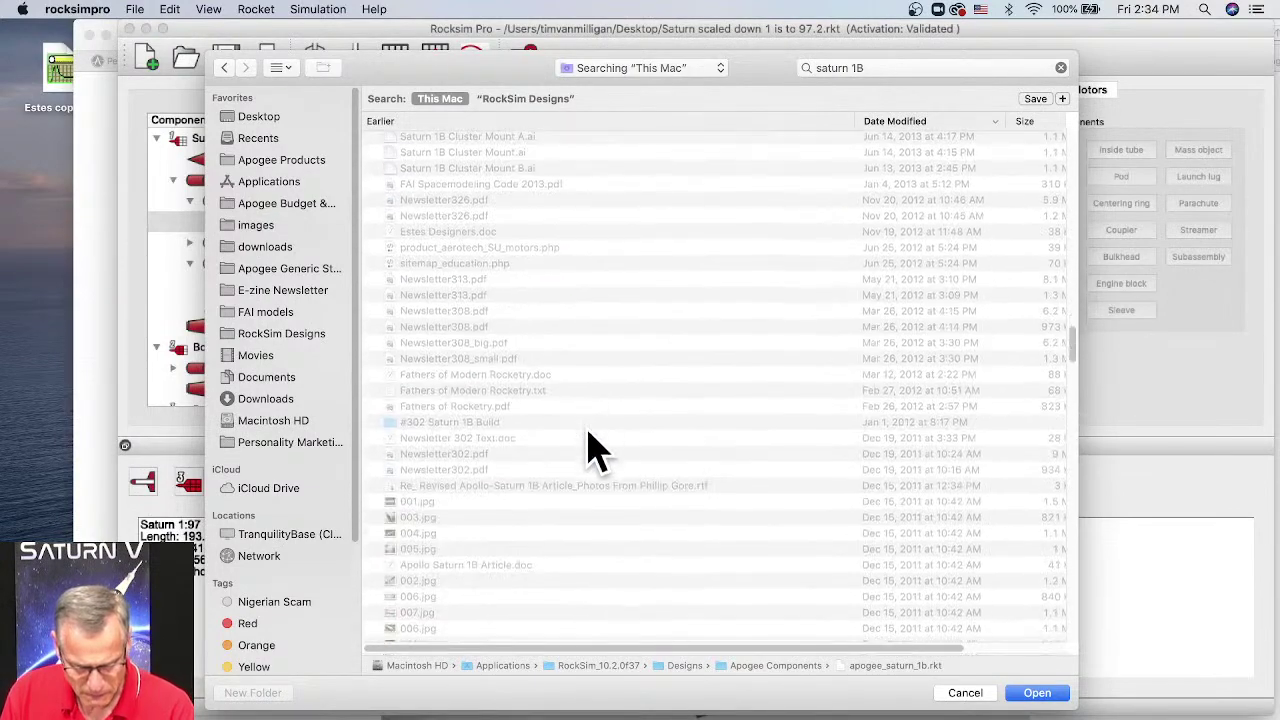
pyautogui.scroll(-15, 590, 445)
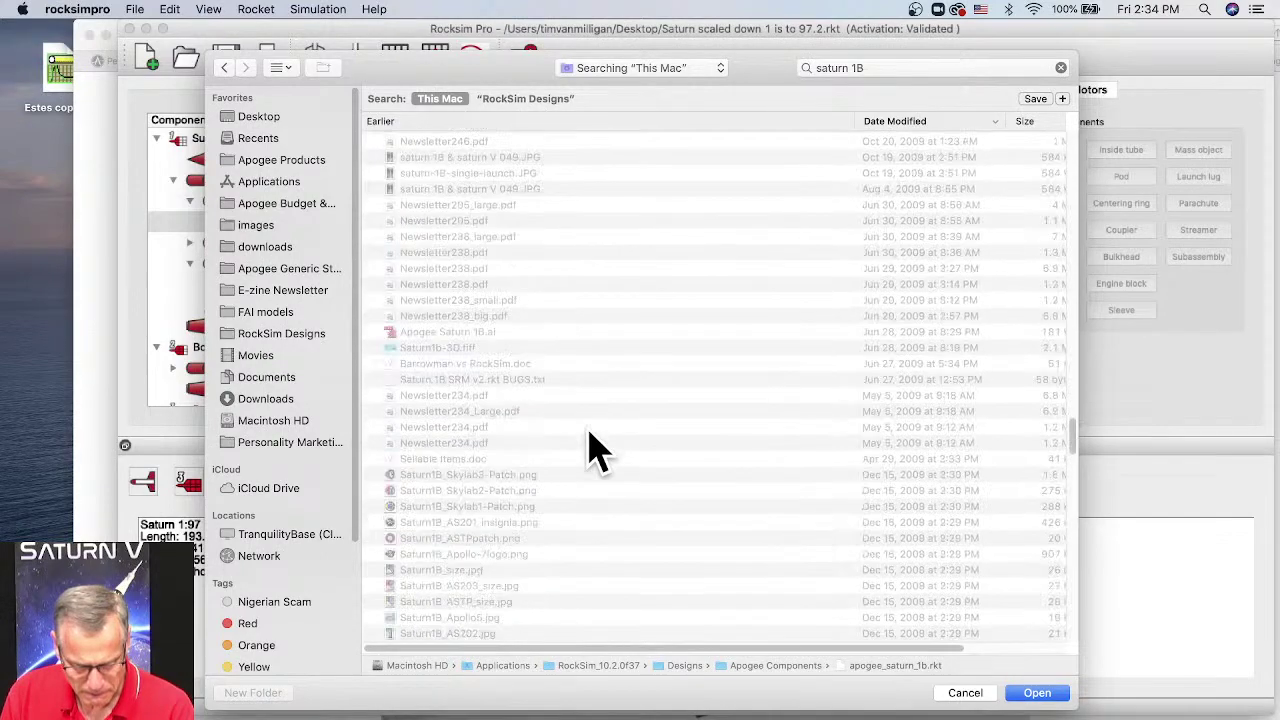
pyautogui.scroll(-15, 590, 445)
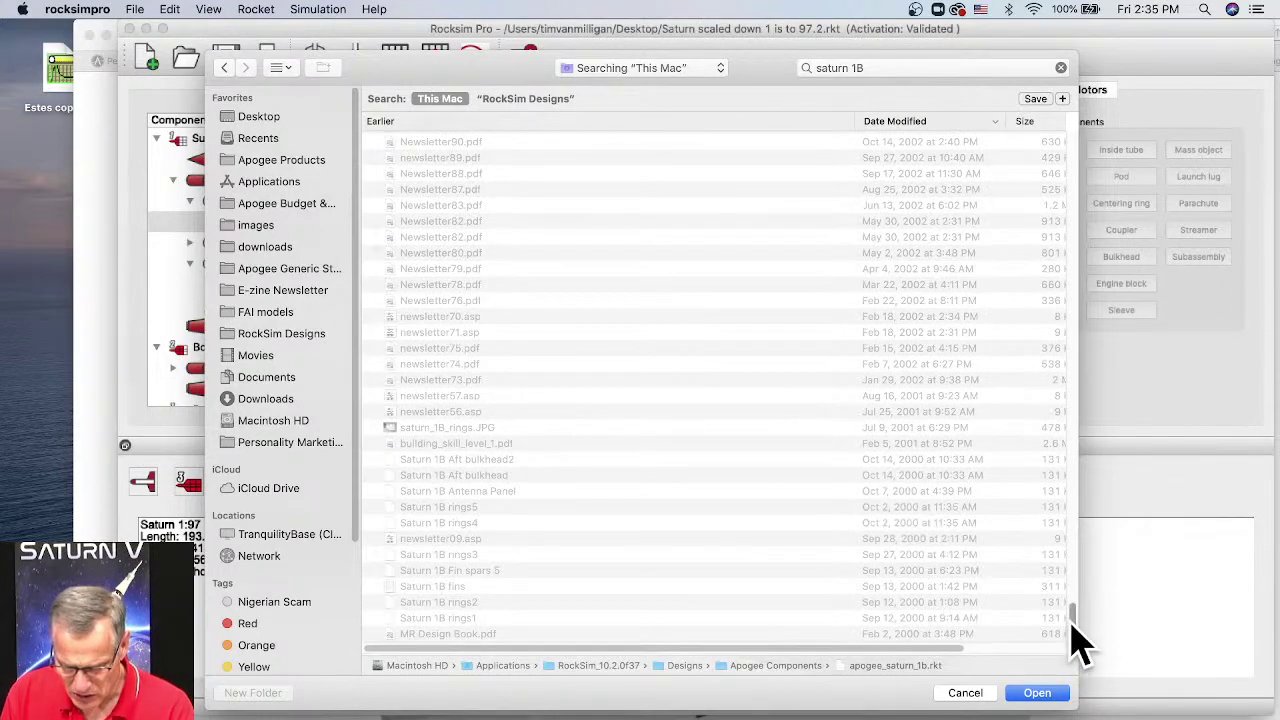
pyautogui.moveTo(1072, 620); pyautogui.dragTo(1064, 278)
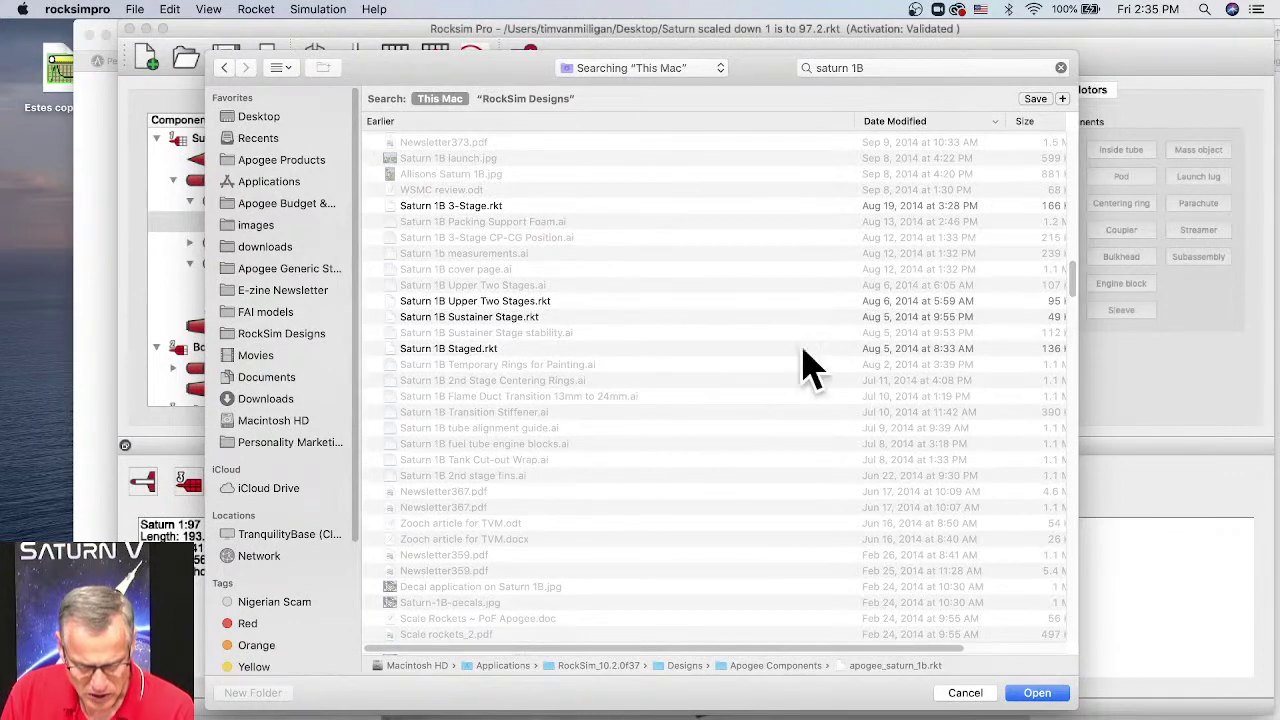
pyautogui.click(463, 302)
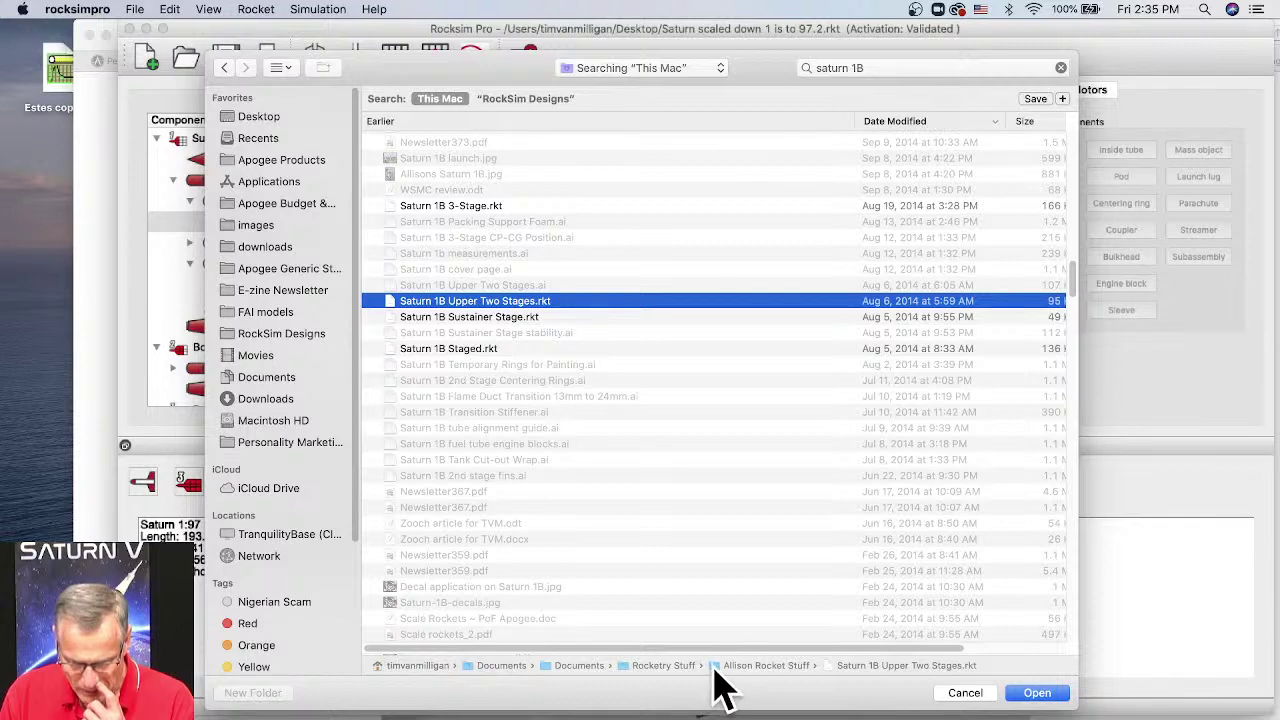
pyautogui.doubleClick(718, 685)
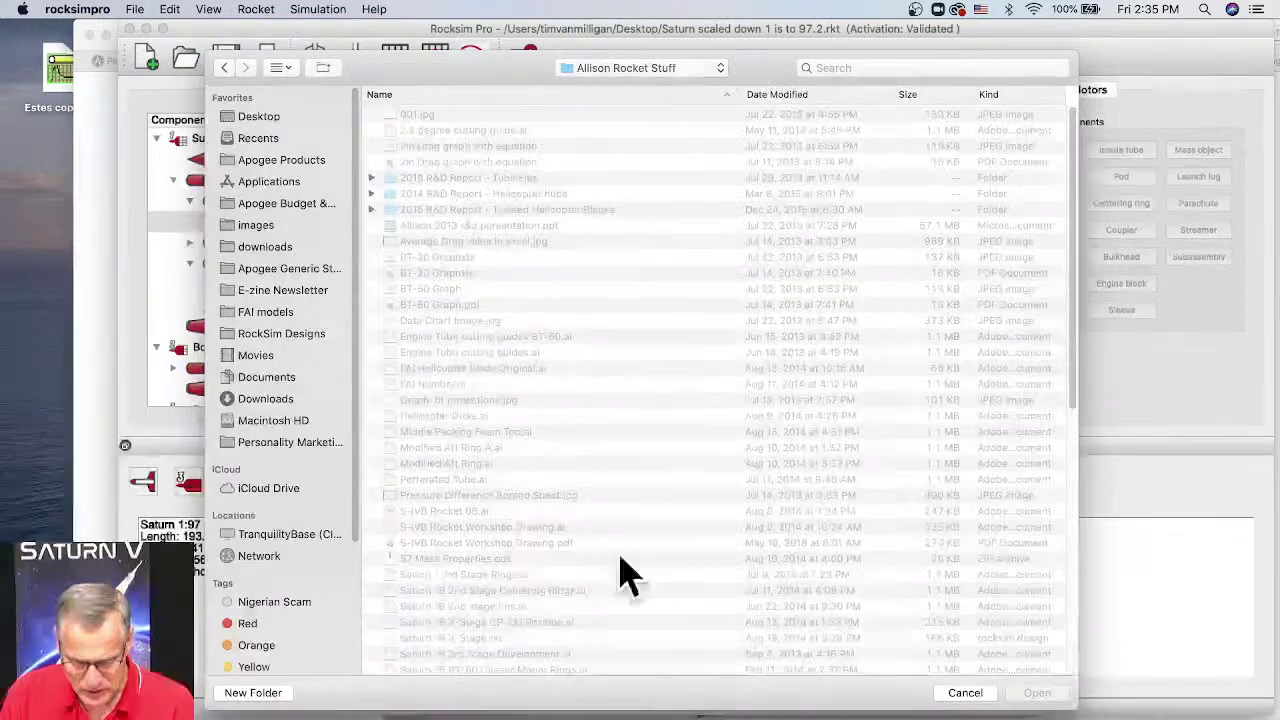
# Step: Open "Saturn 1B Staged.rkt" from this folder without saving the current design's changes, and display only the sustainer stage in the 2D view
pyautogui.scroll(-5, 571, 409)
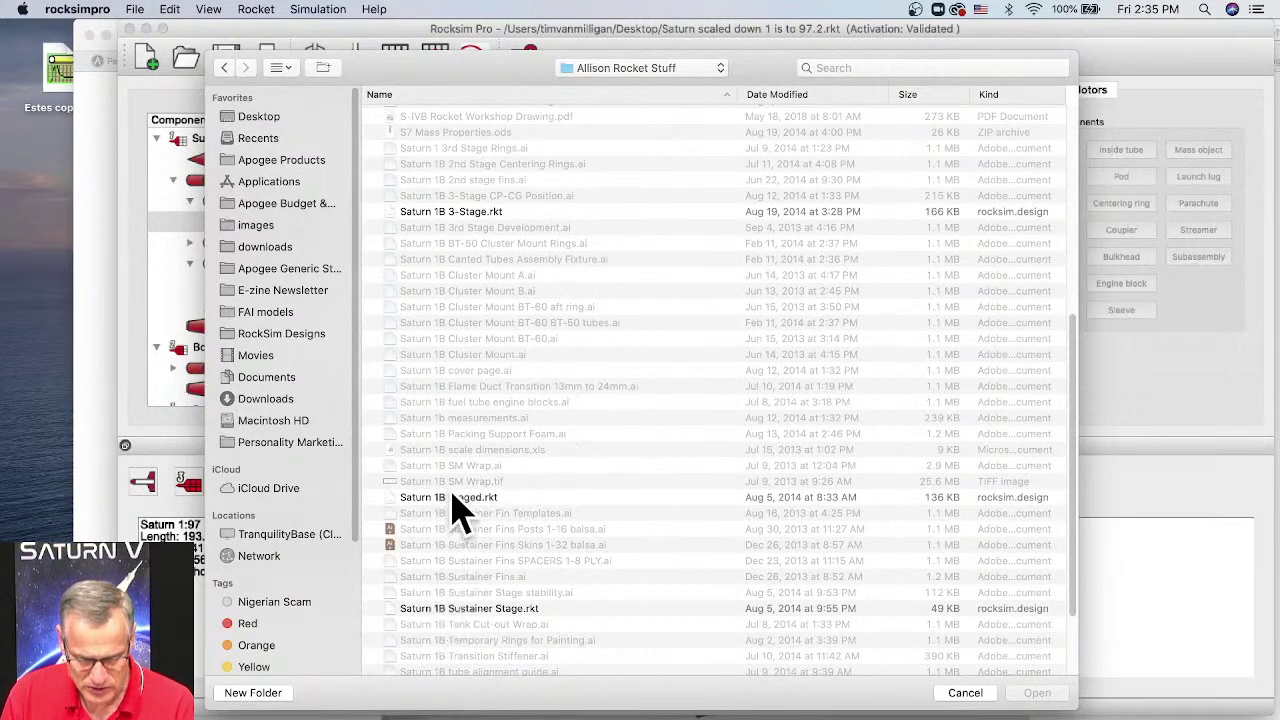
pyautogui.scroll(-3, 510, 370)
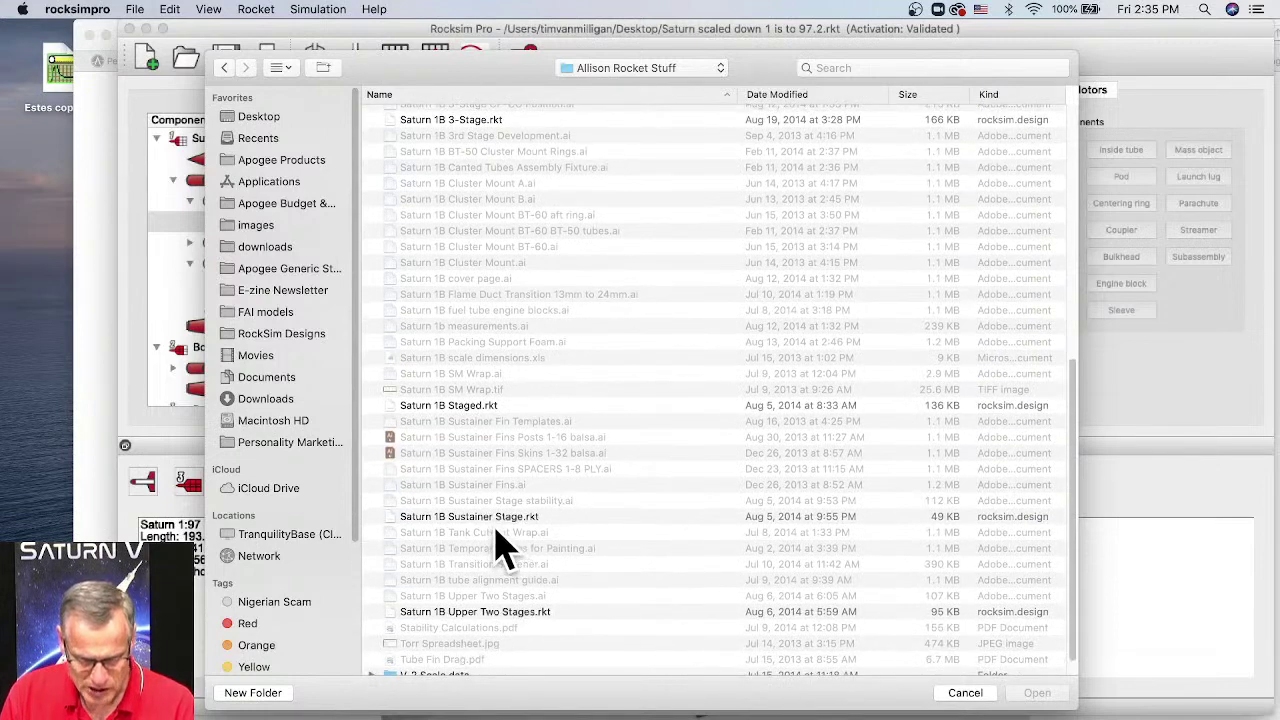
pyautogui.doubleClick(448, 407)
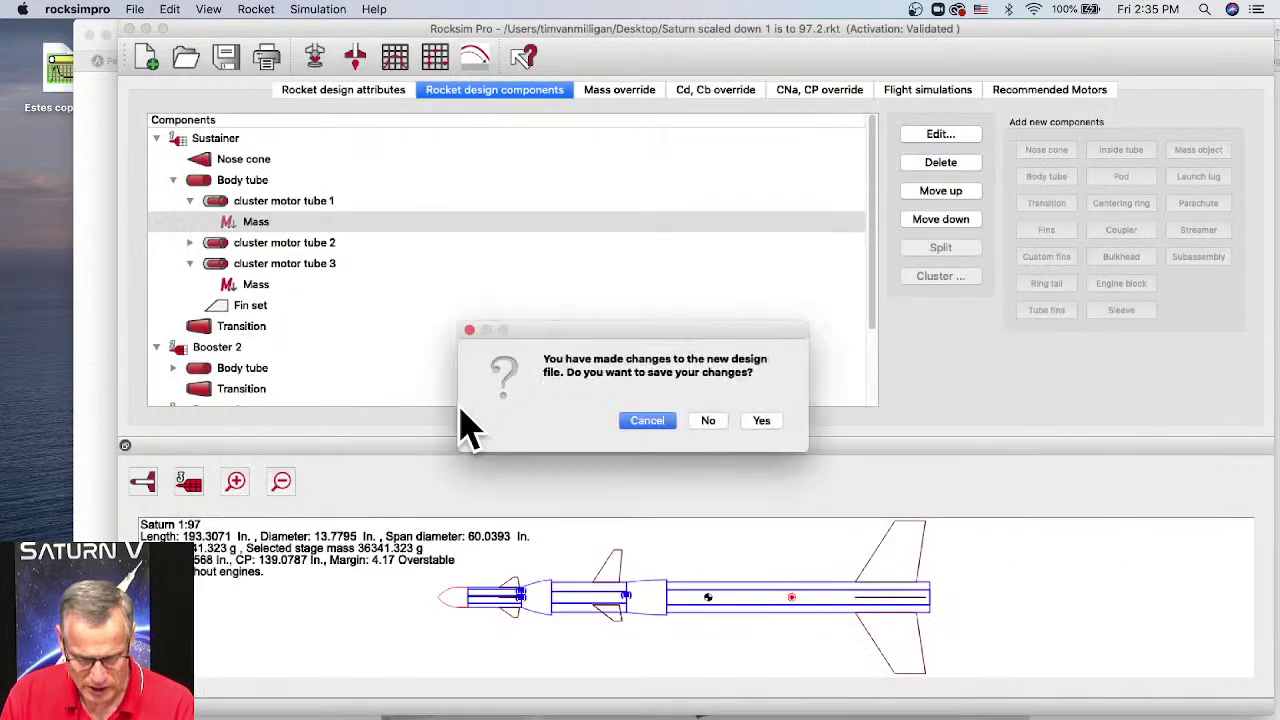
pyautogui.click(708, 421)
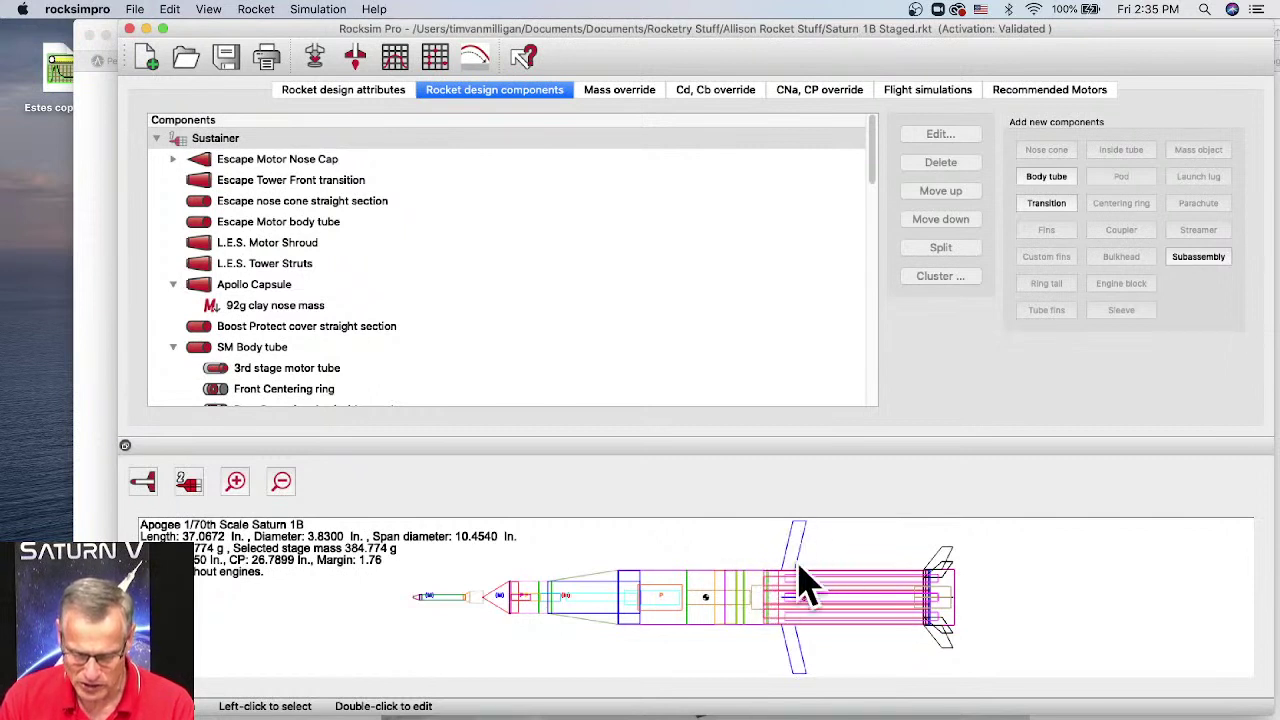
pyautogui.click(190, 486)
pyautogui.click(188, 458)
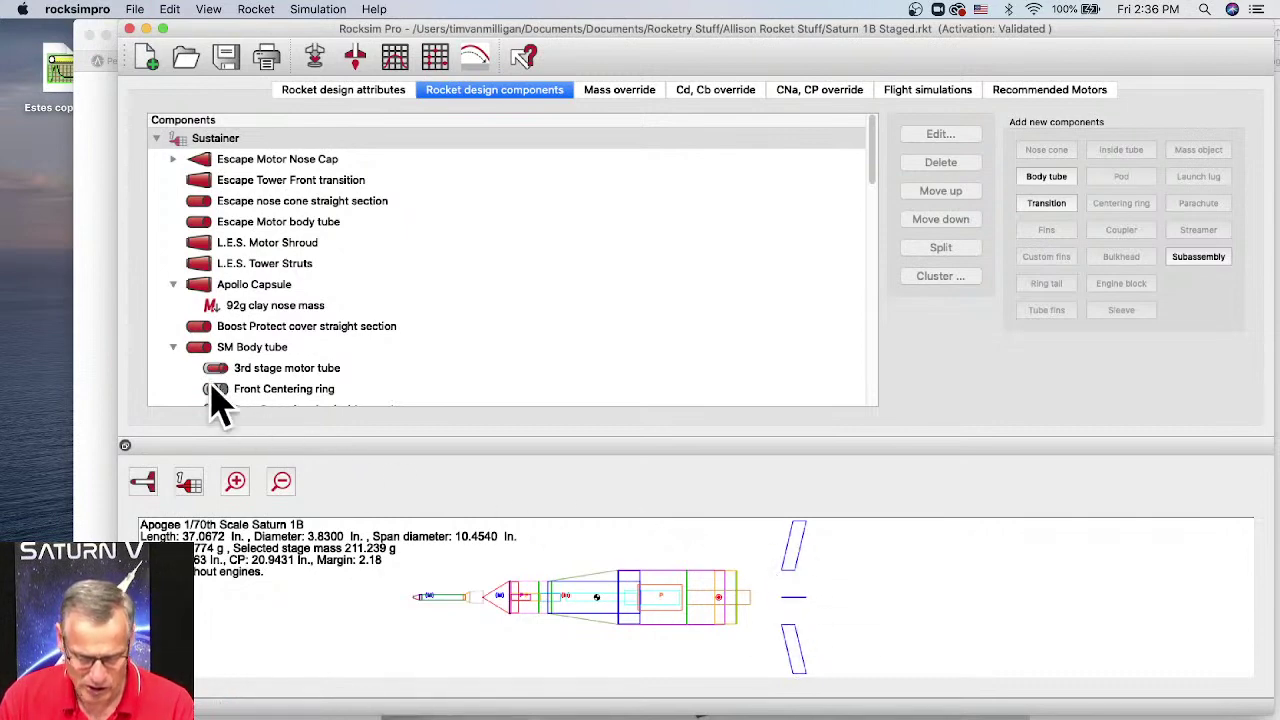
pyautogui.click(101, 337)
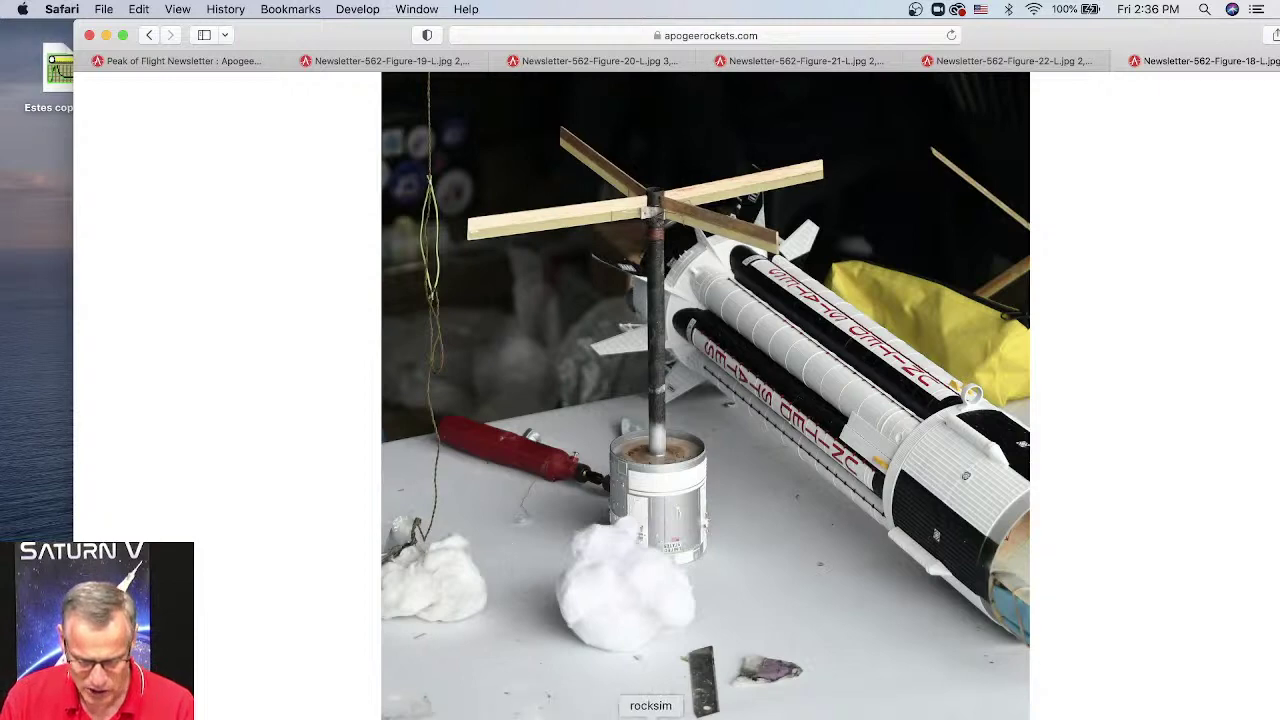
pyautogui.click(650, 716)
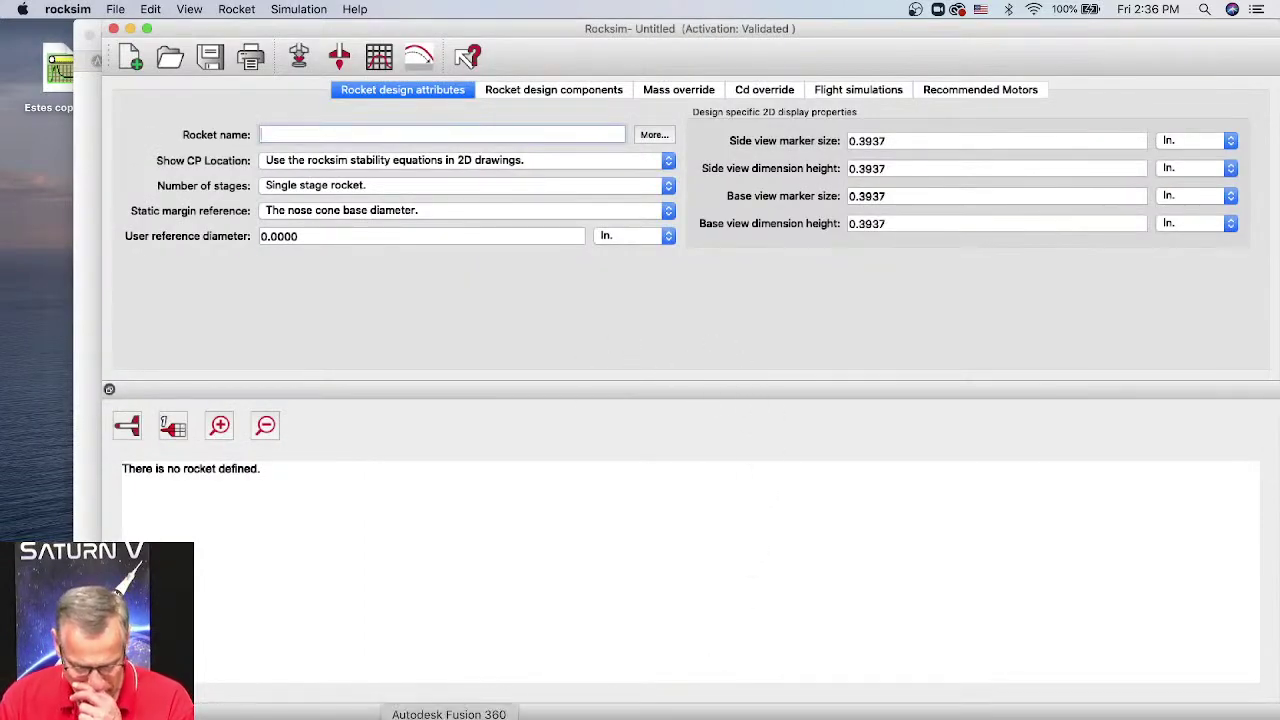
pyautogui.click(130, 28)
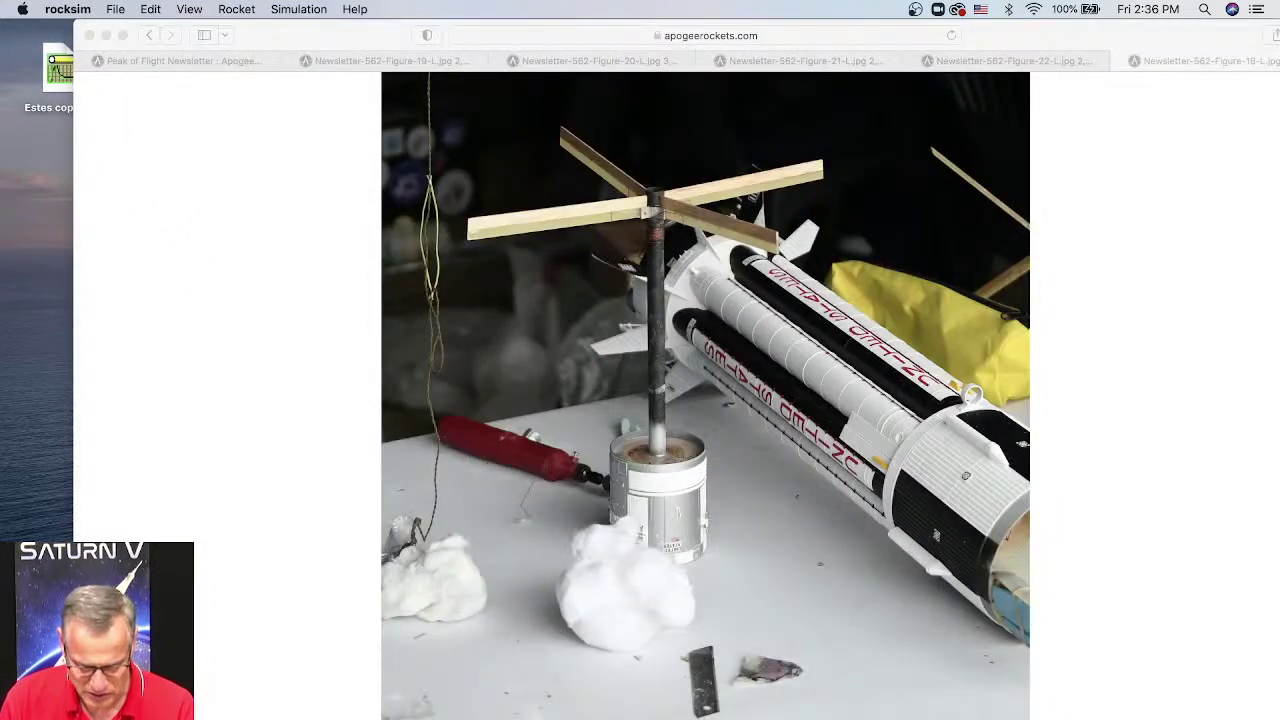
pyautogui.click(455, 712)
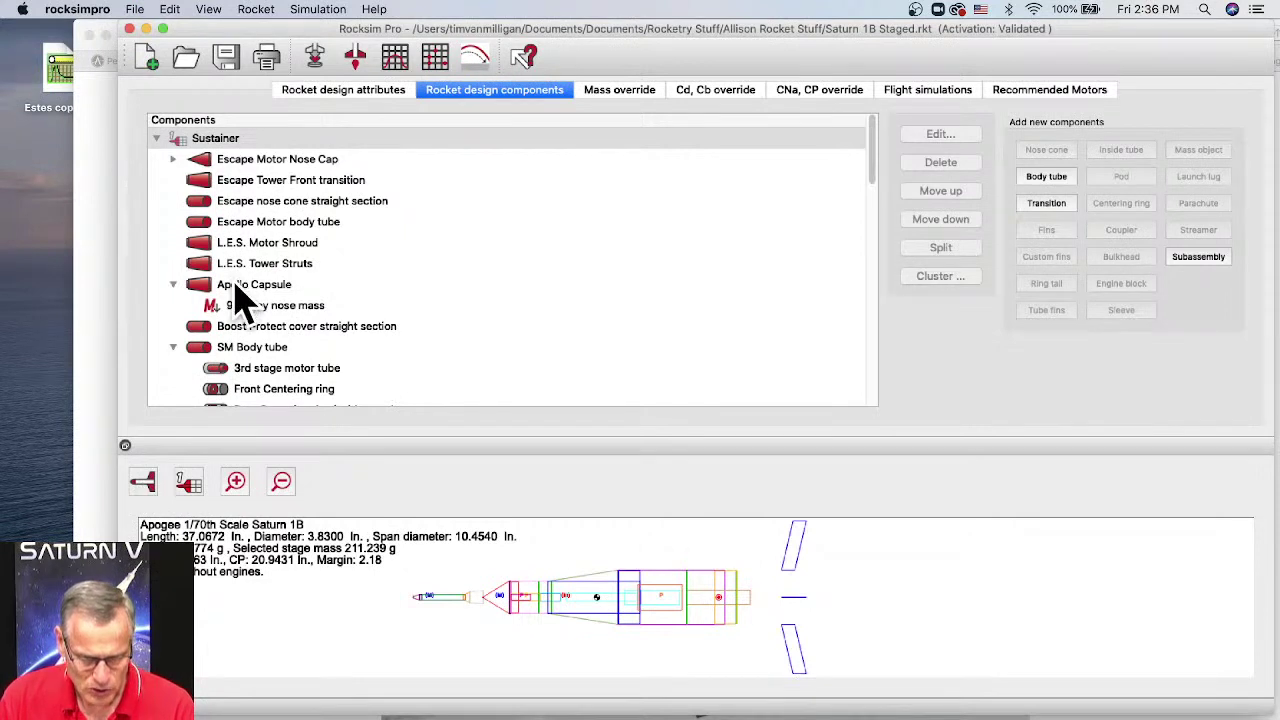
# Step: In the flight simulations, widen the Engines loaded column and open simulation 2, acknowledging the new motor mount notice
pyautogui.click(928, 92)
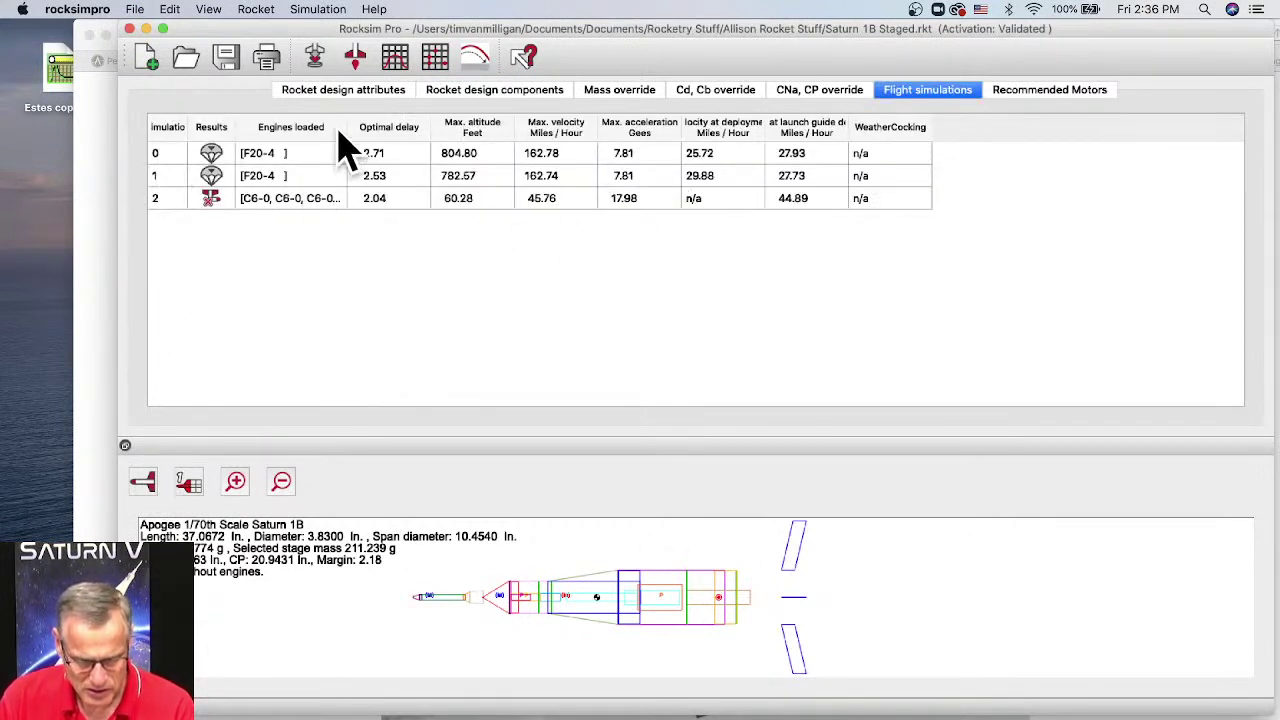
pyautogui.moveTo(343, 126); pyautogui.dragTo(686, 132)
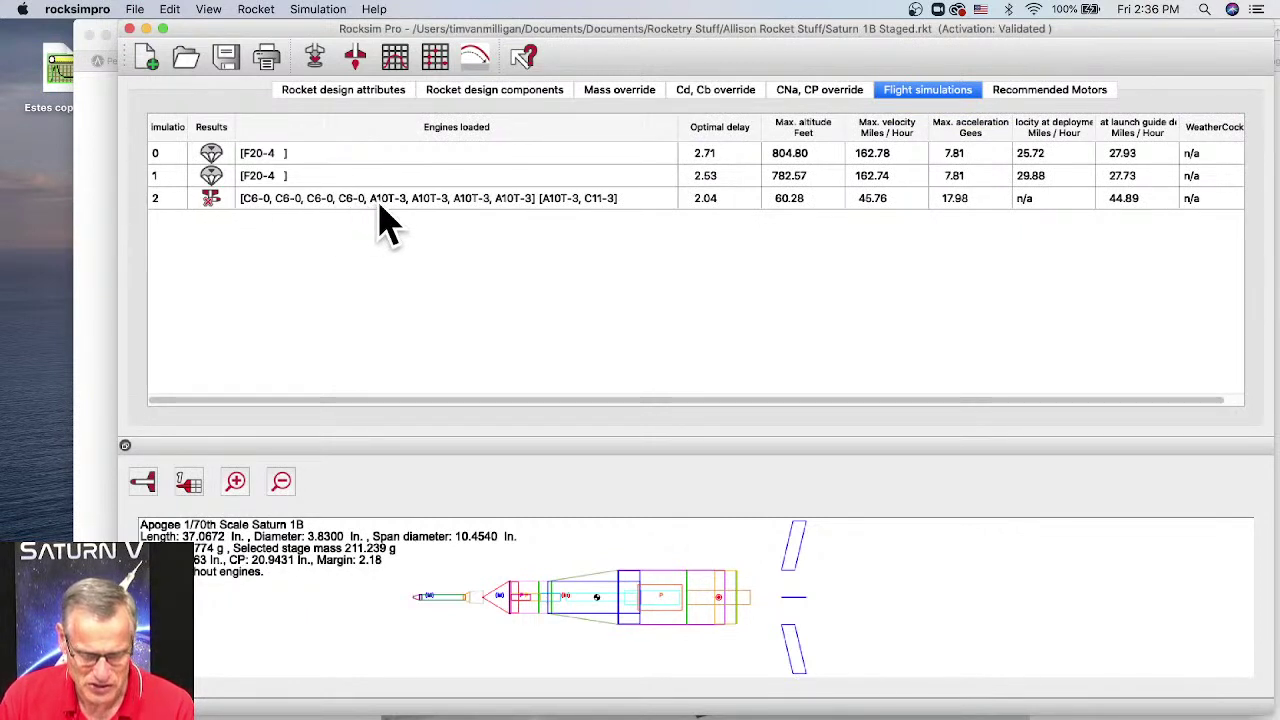
pyautogui.rightClick(575, 208)
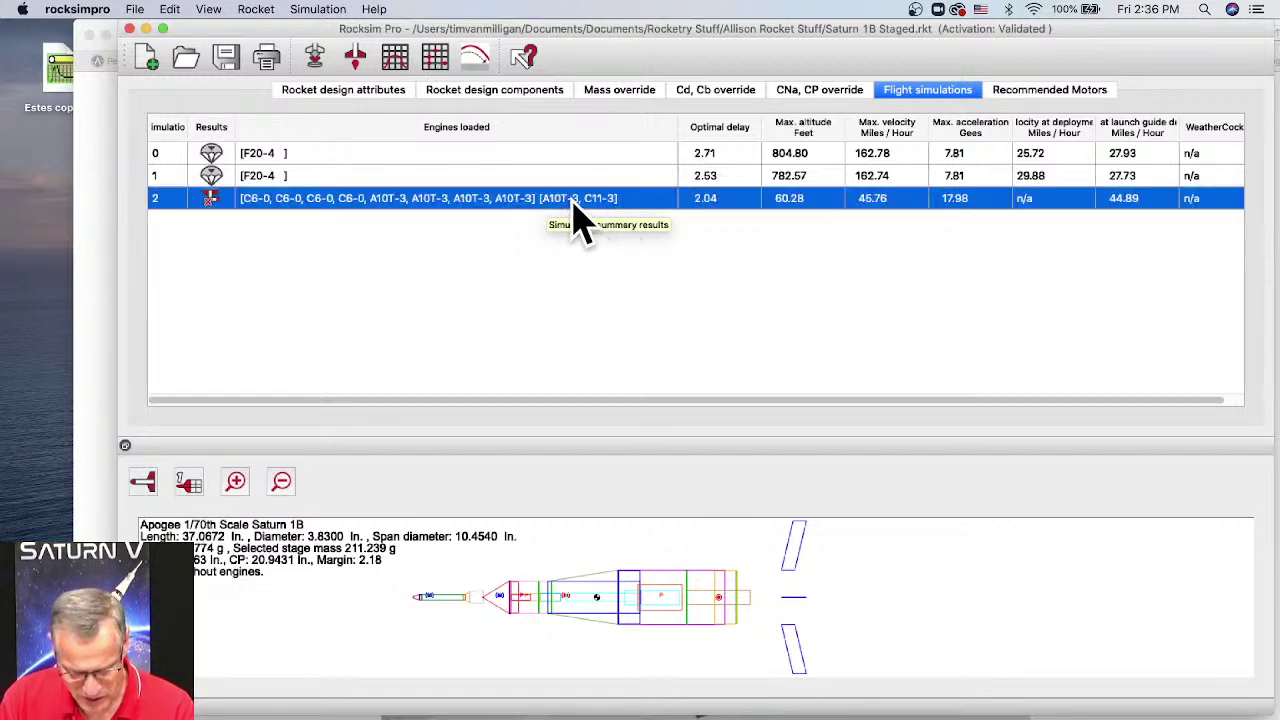
pyautogui.click(602, 199)
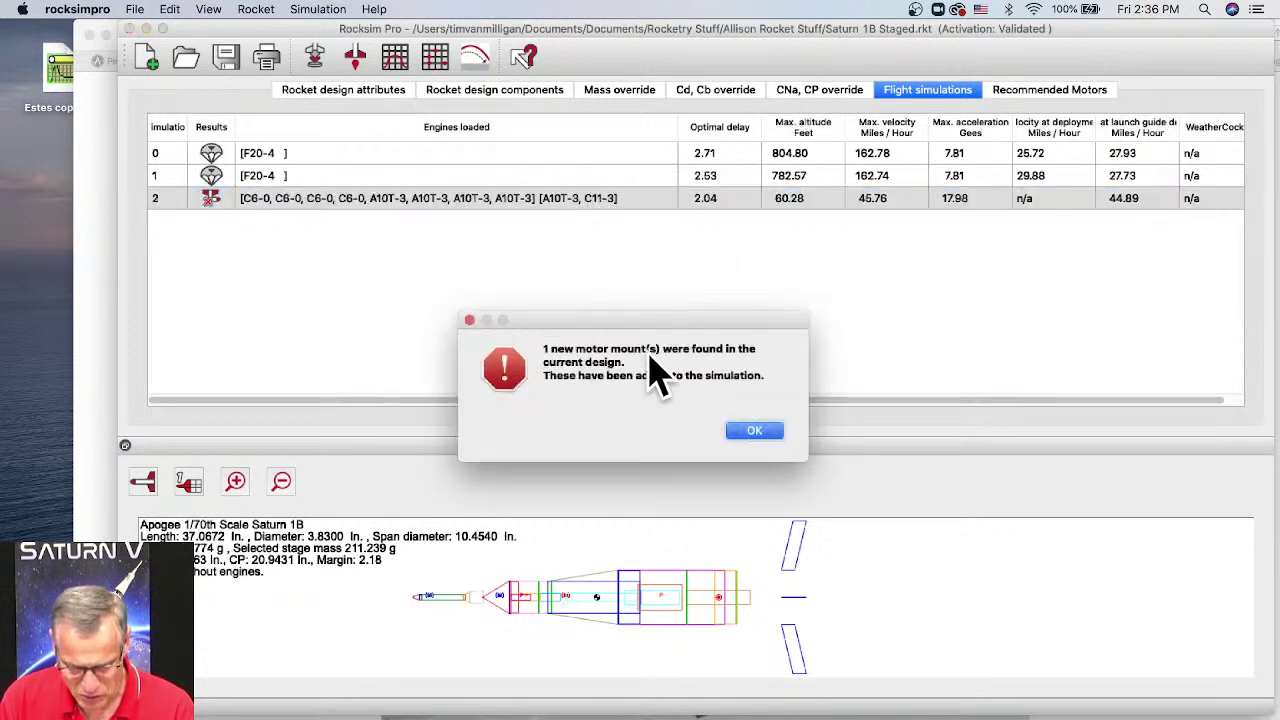
pyautogui.click(752, 432)
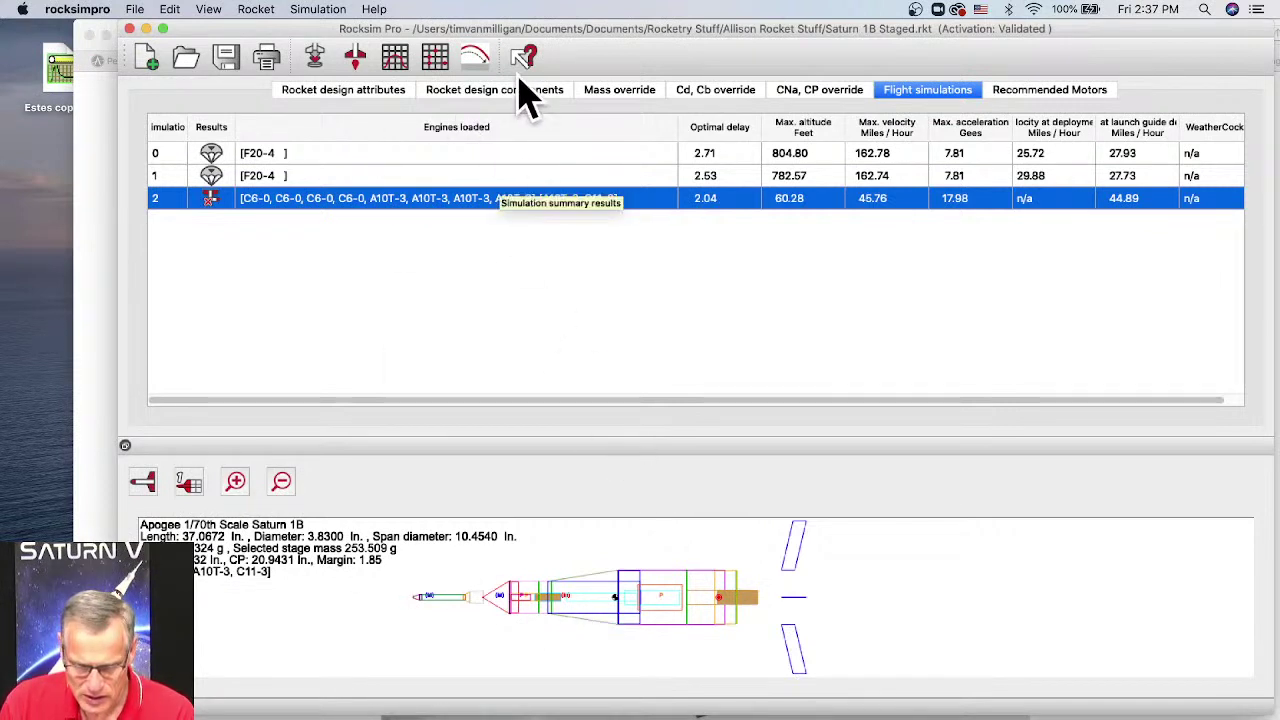
# Step: Look through the design's component tree down to the booster's 18mm and 13mm engine mount tubes and back up
pyautogui.click(465, 89)
pyautogui.scroll(-10, 225, 285)
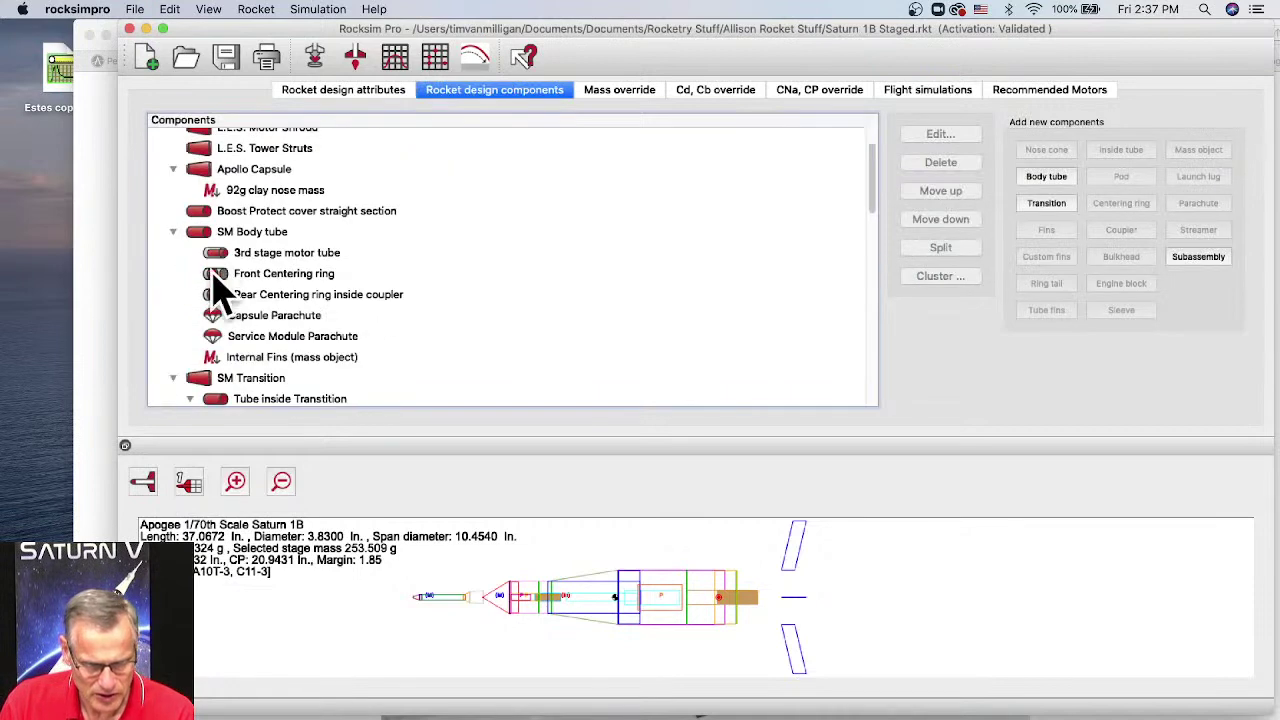
pyautogui.scroll(-10, 232, 283)
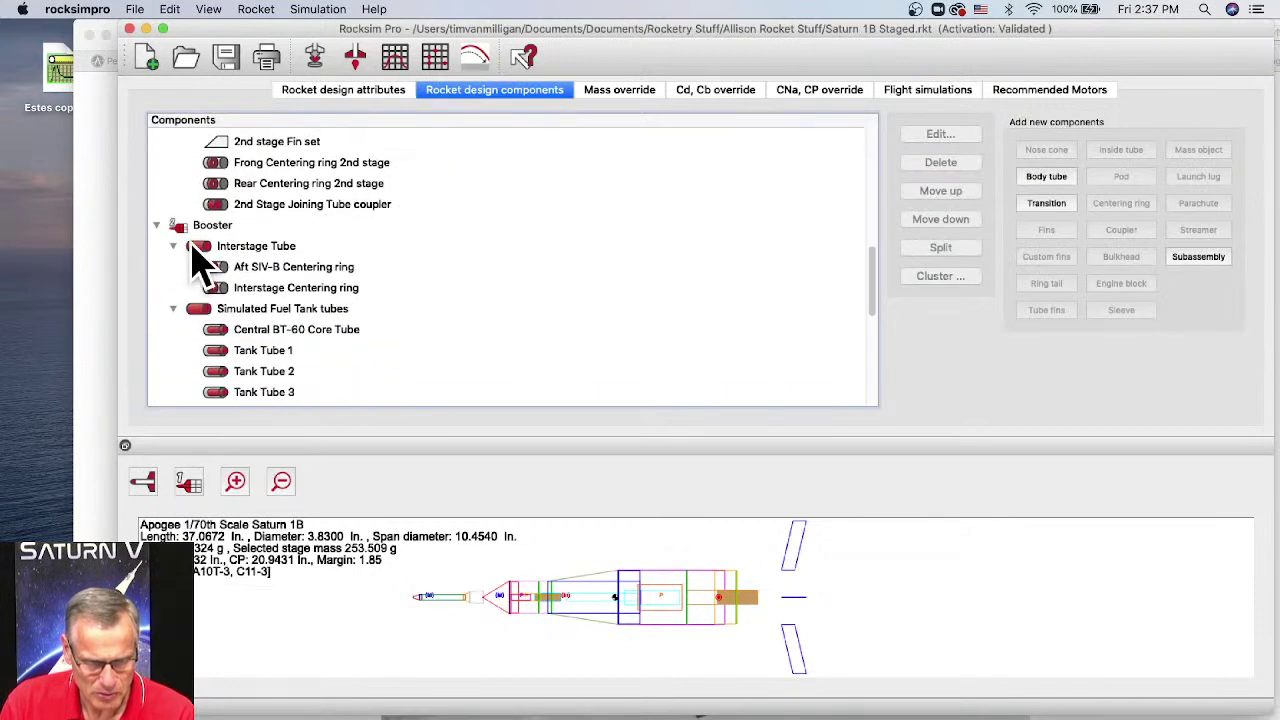
pyautogui.scroll(-2, 210, 278)
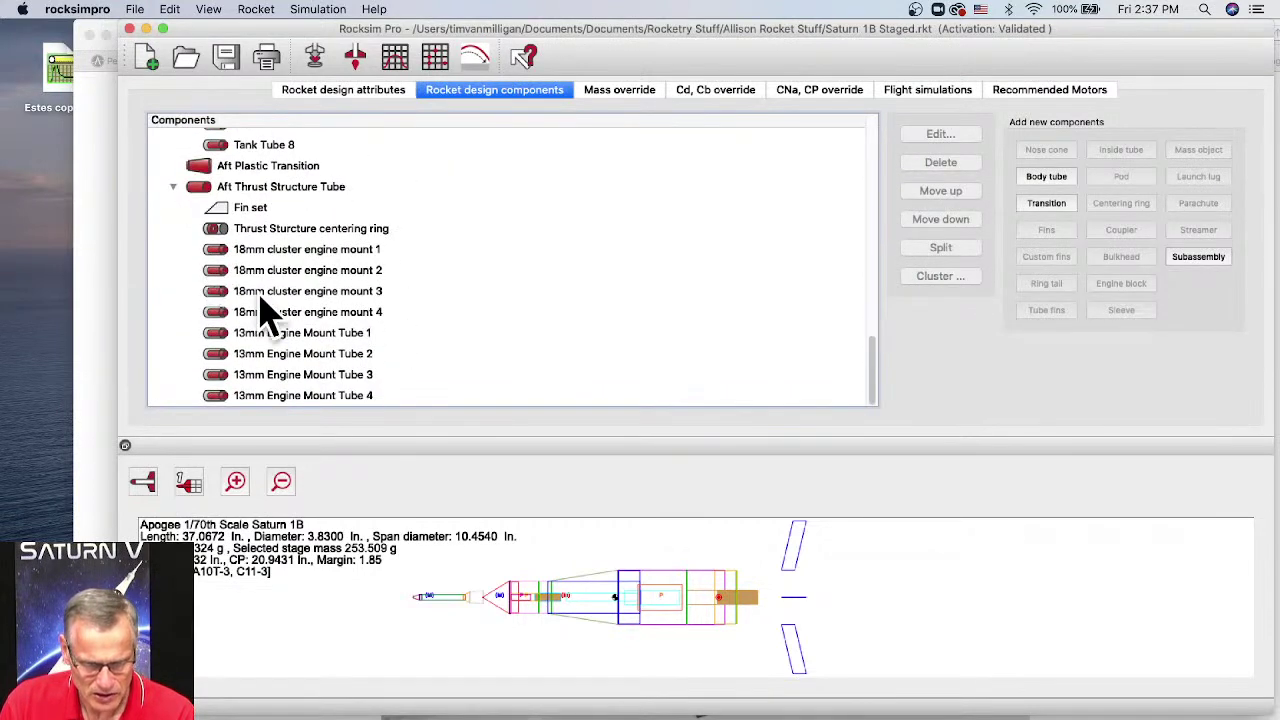
pyautogui.scroll(10, 228, 280)
pyautogui.scroll(5, 228, 278)
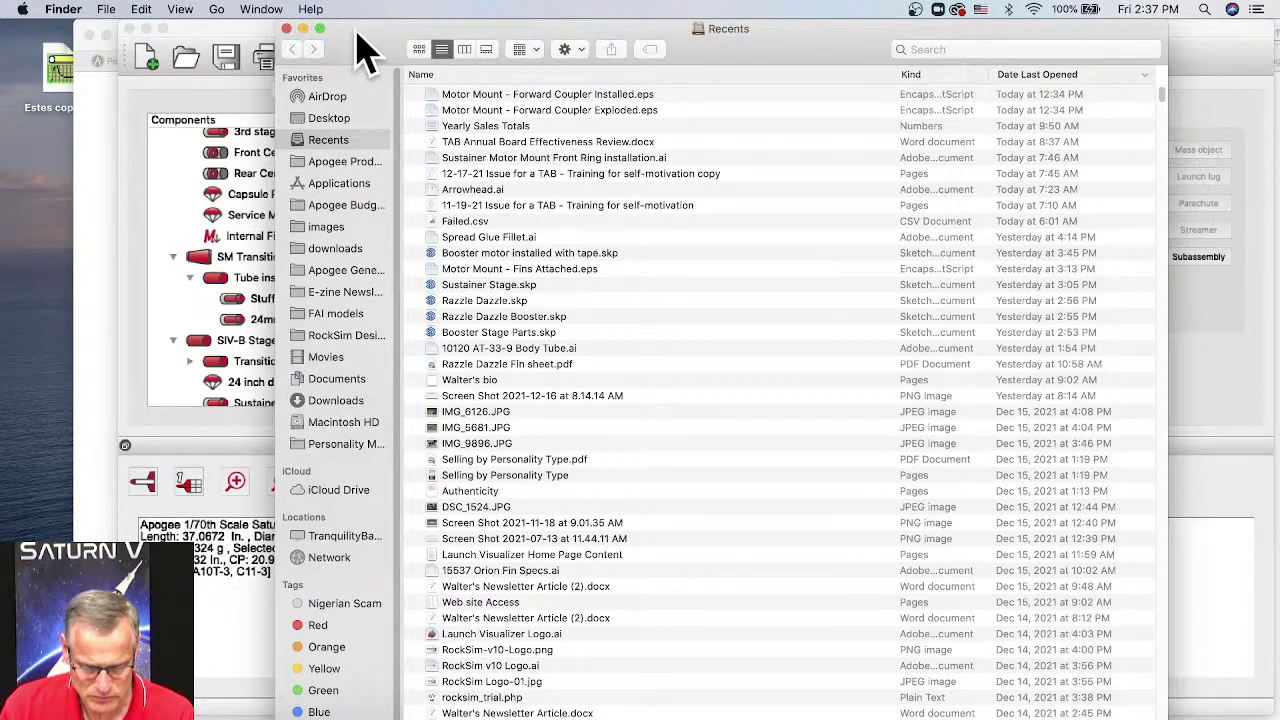
# Step: Switch to Finder, move the Recents window aside and start choosing a location to go to
pyautogui.moveTo(365, 50); pyautogui.dragTo(263, 37)
pyautogui.click(218, 10)
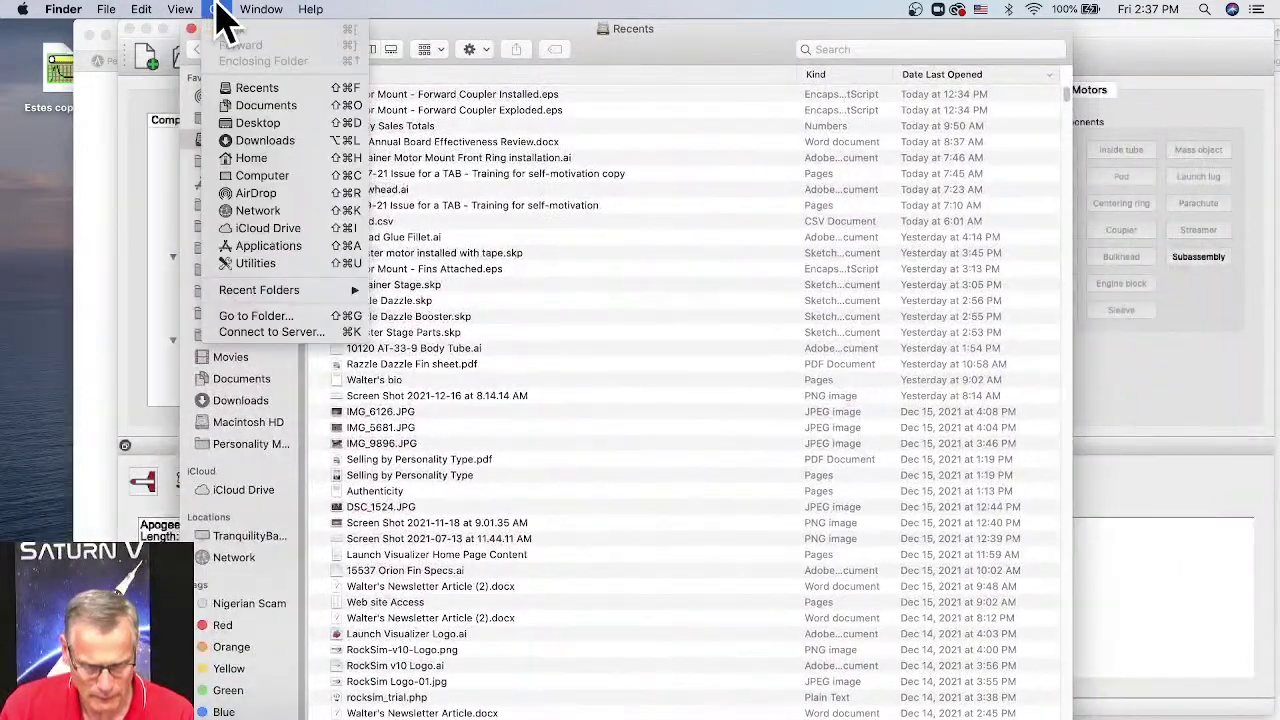
# Step: Search the recent files for a person's first name and select the optimized blade shape 6-degrees post 3 file
pyautogui.moveTo(250, 290)
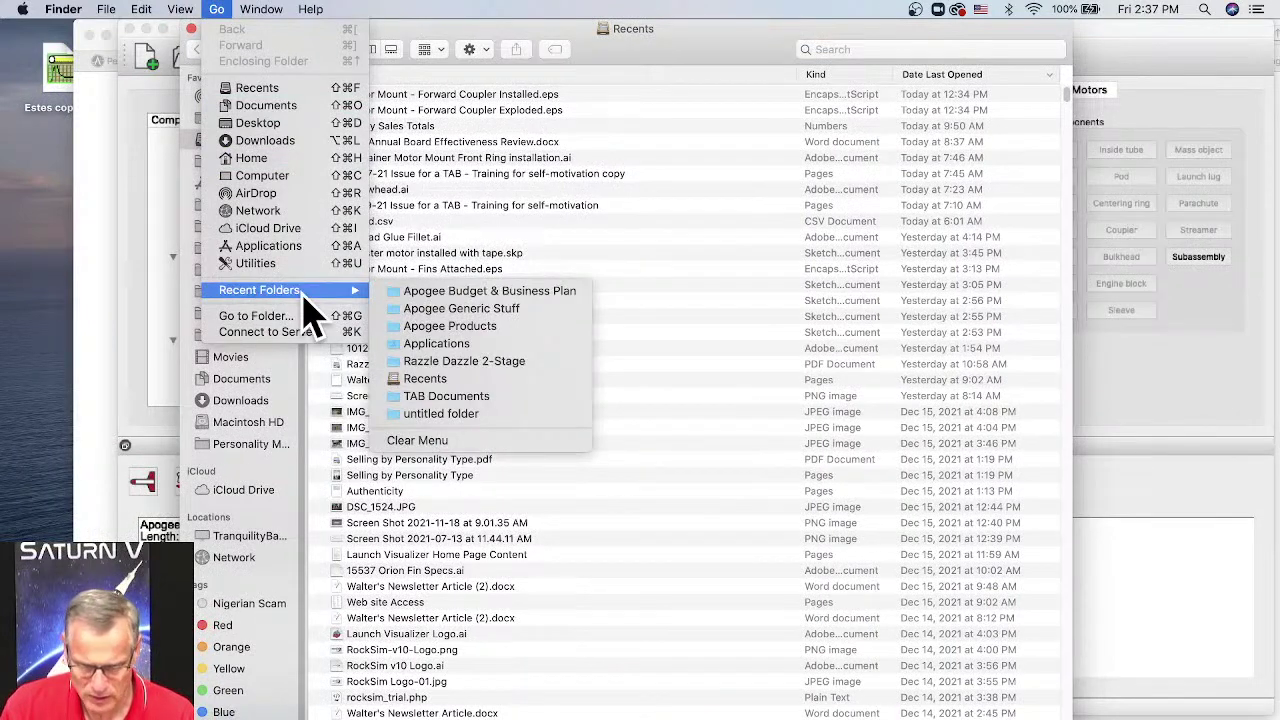
pyautogui.click(905, 92)
pyautogui.click(875, 48)
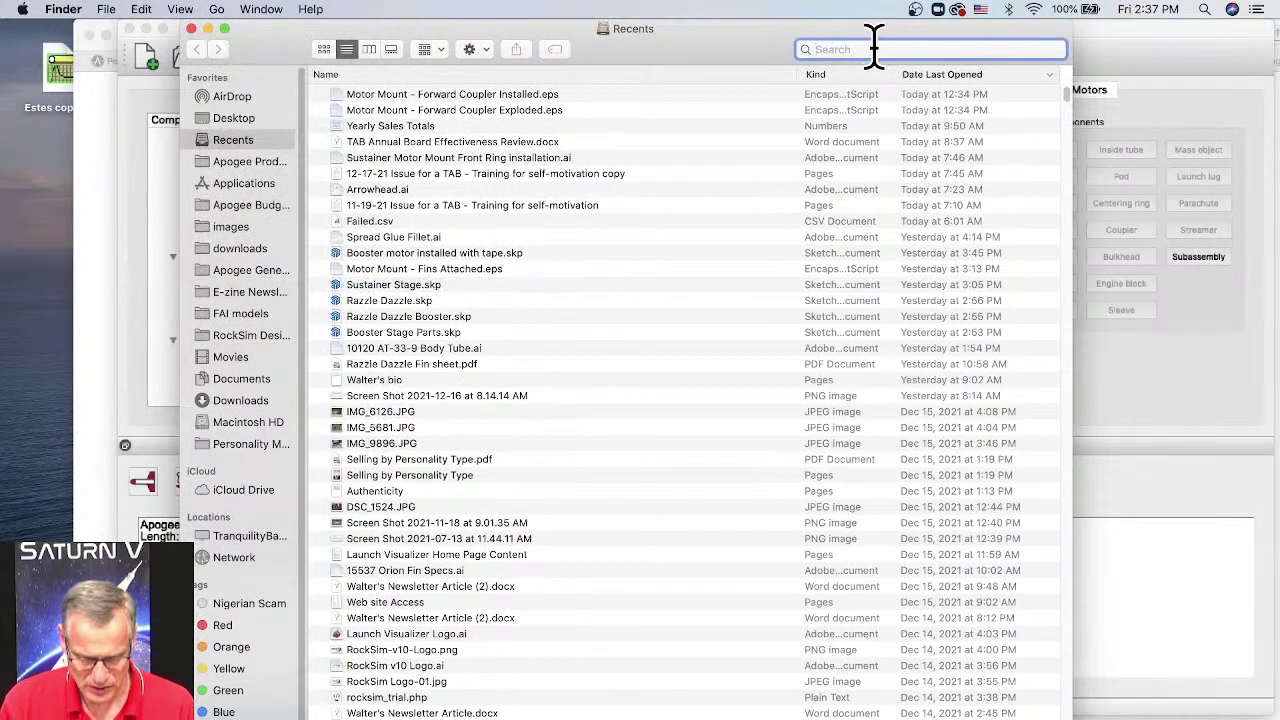
pyautogui.write('allison')
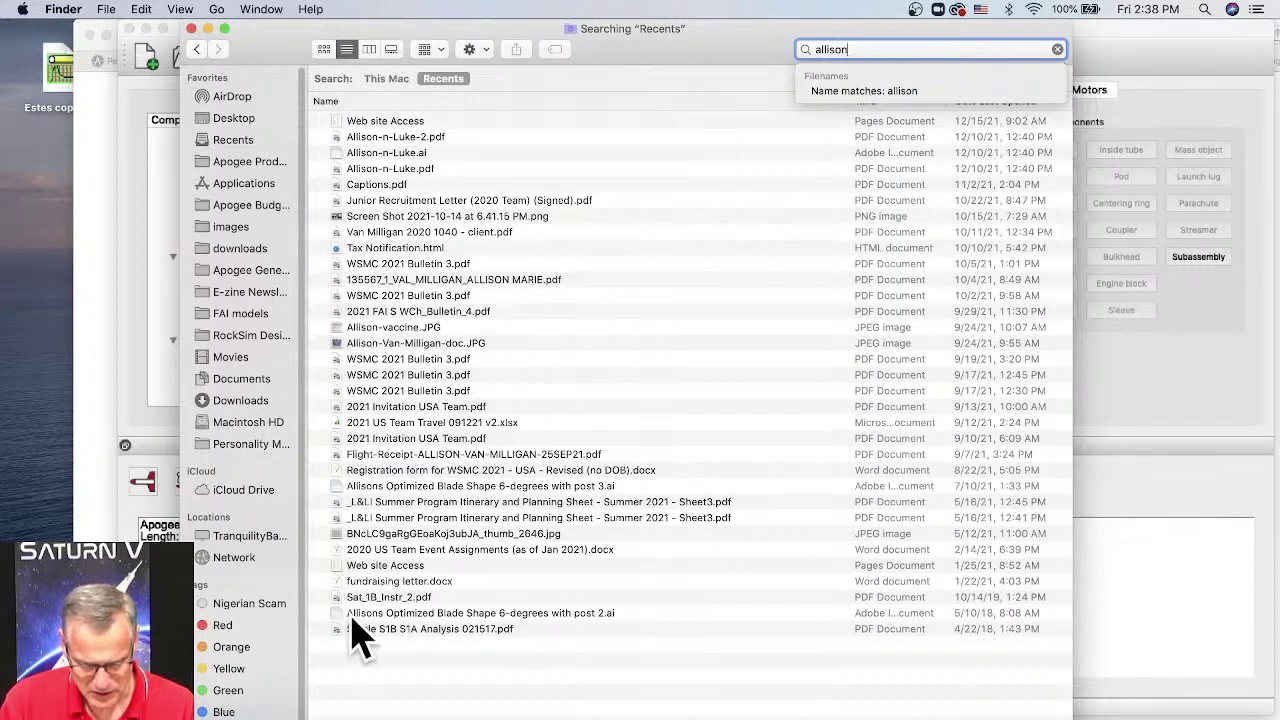
pyautogui.click(366, 488)
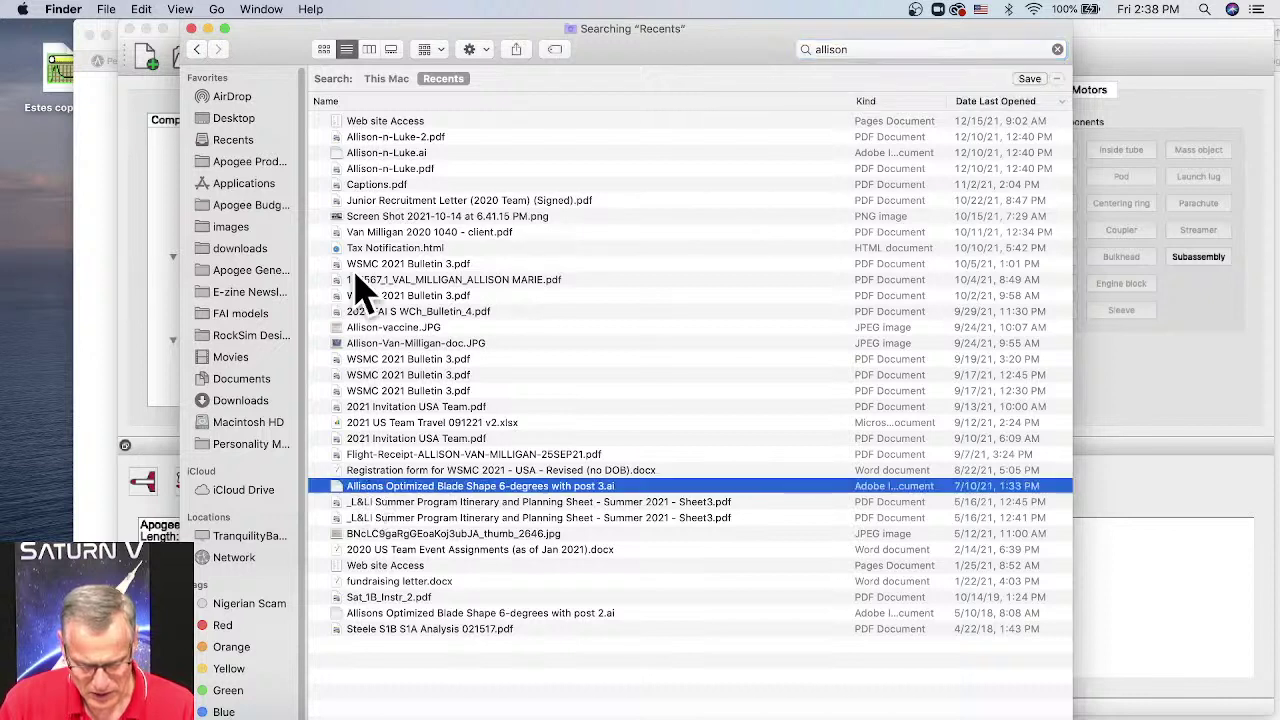
# Step: Search the whole Mac for "Saturn" and sort the results by kind
pyautogui.click(885, 50)
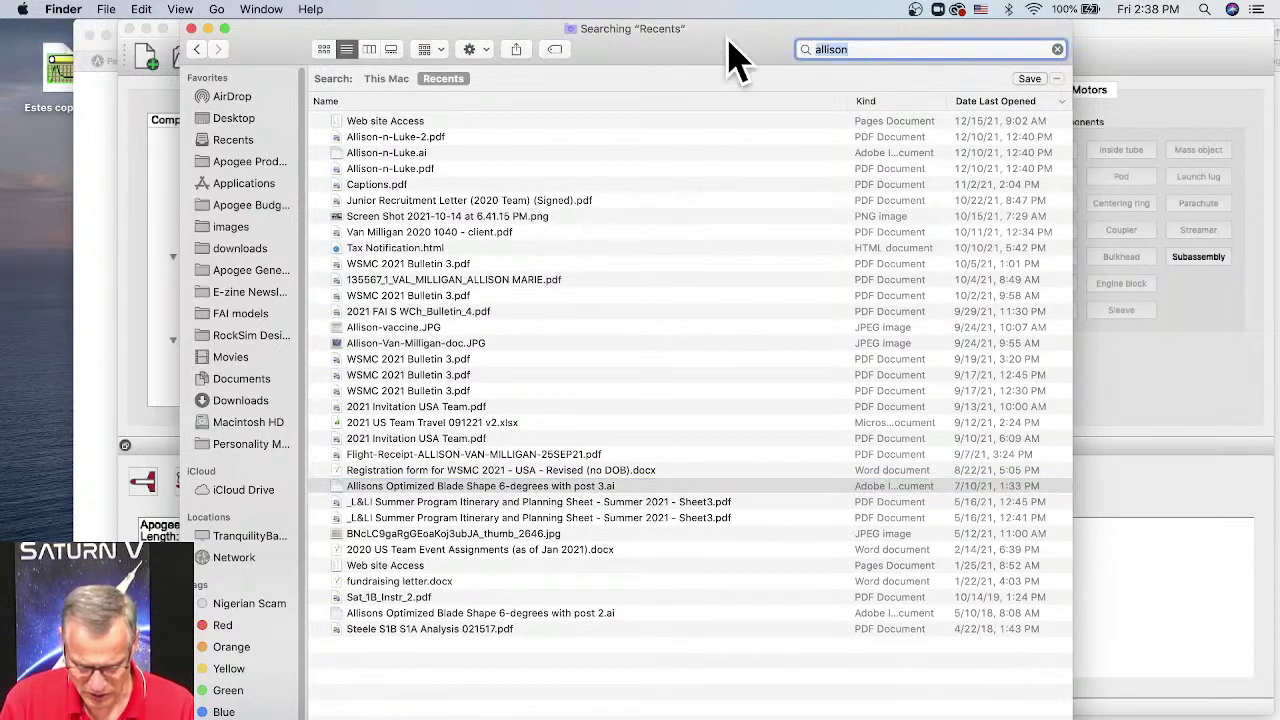
pyautogui.write('Saturn')
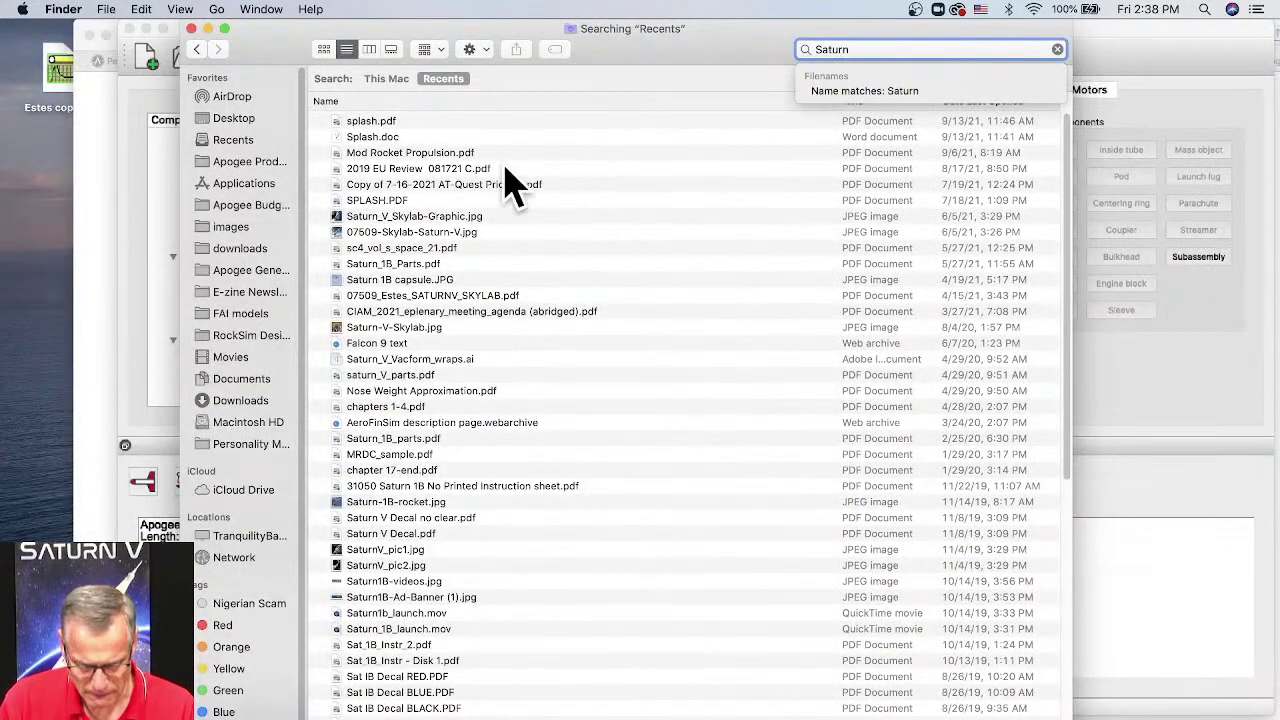
pyautogui.click(386, 78)
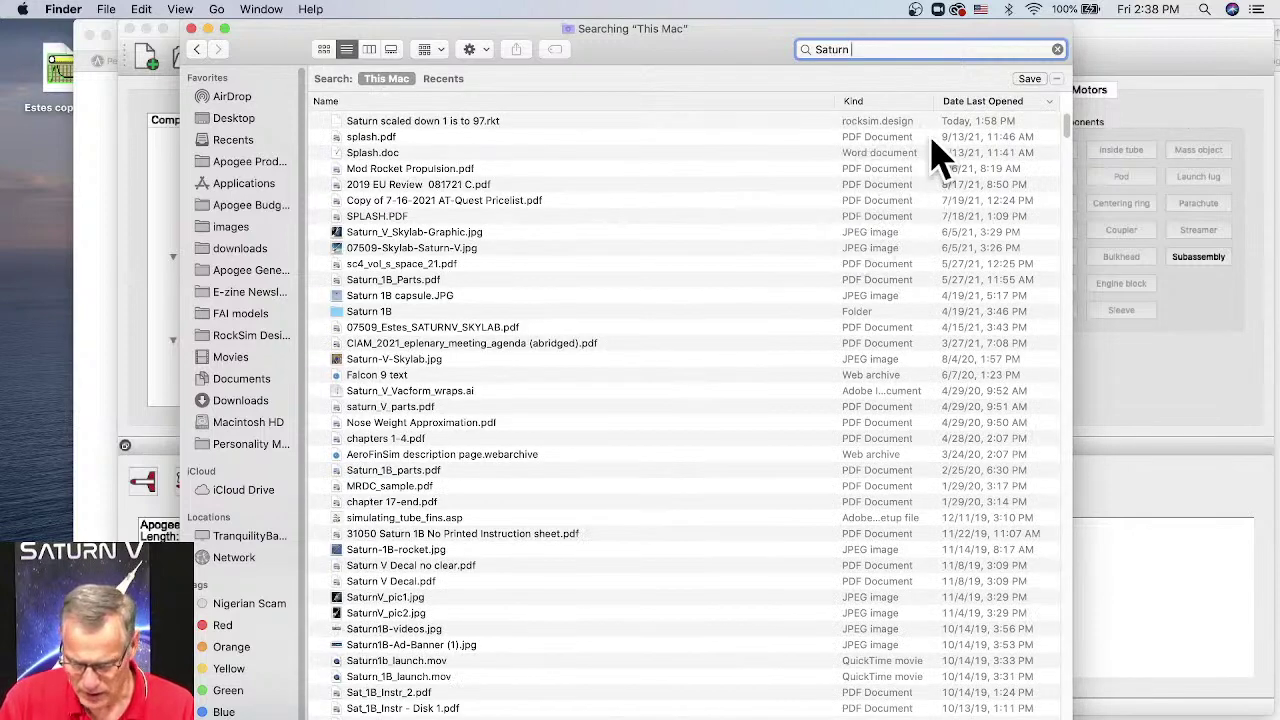
pyautogui.click(886, 102)
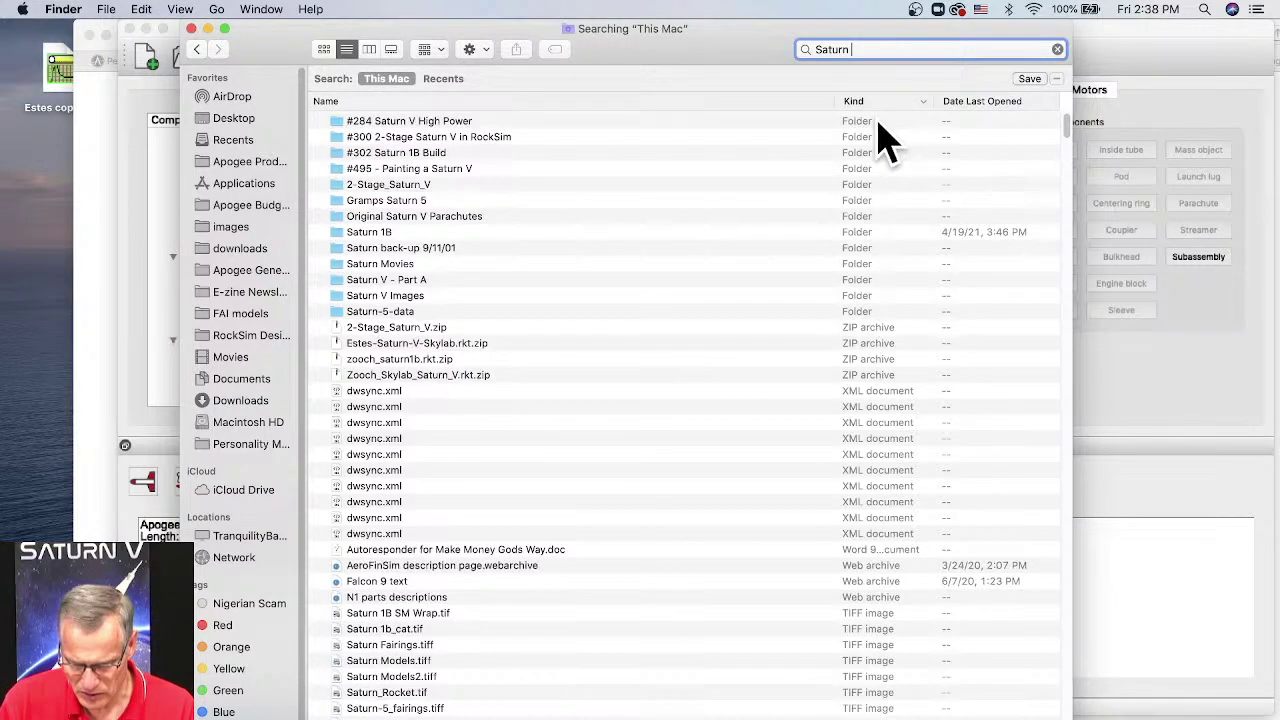
# Step: Look through the RockSim design files in the results, checking the two-stage Saturn 5 and the Saturn 1B variants
pyautogui.scroll(-10, 886, 440)
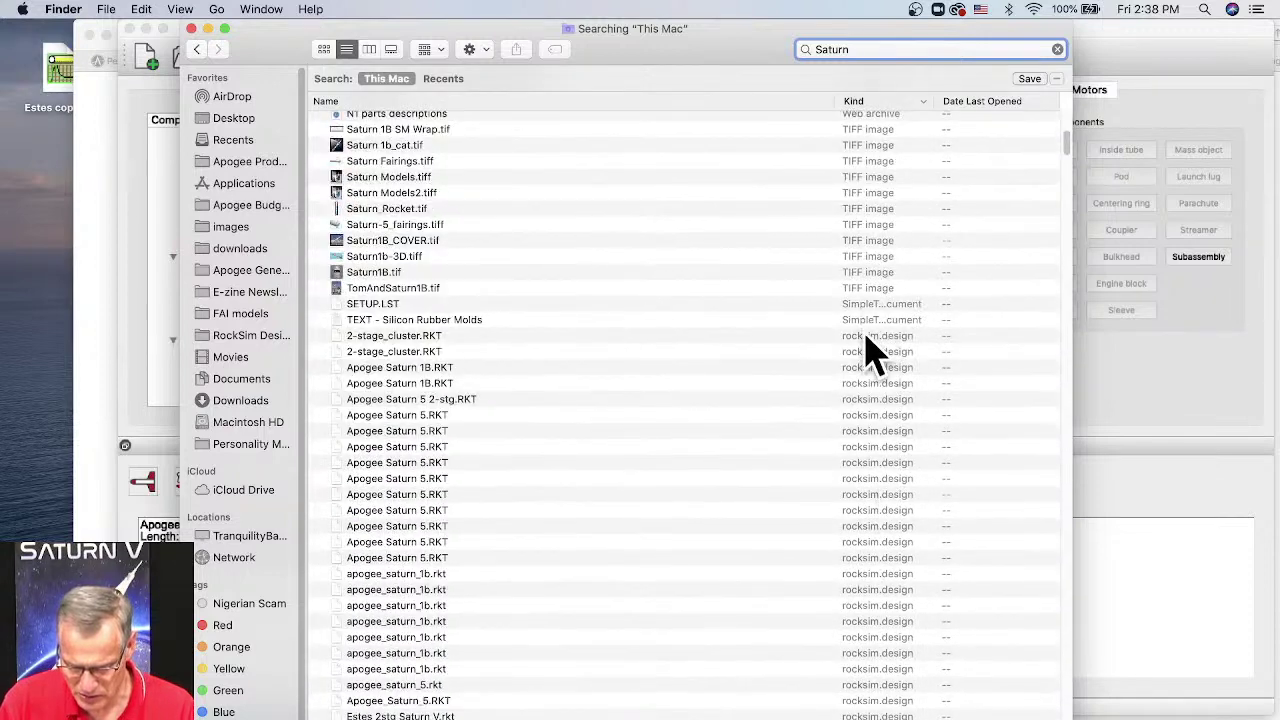
pyautogui.click(866, 350)
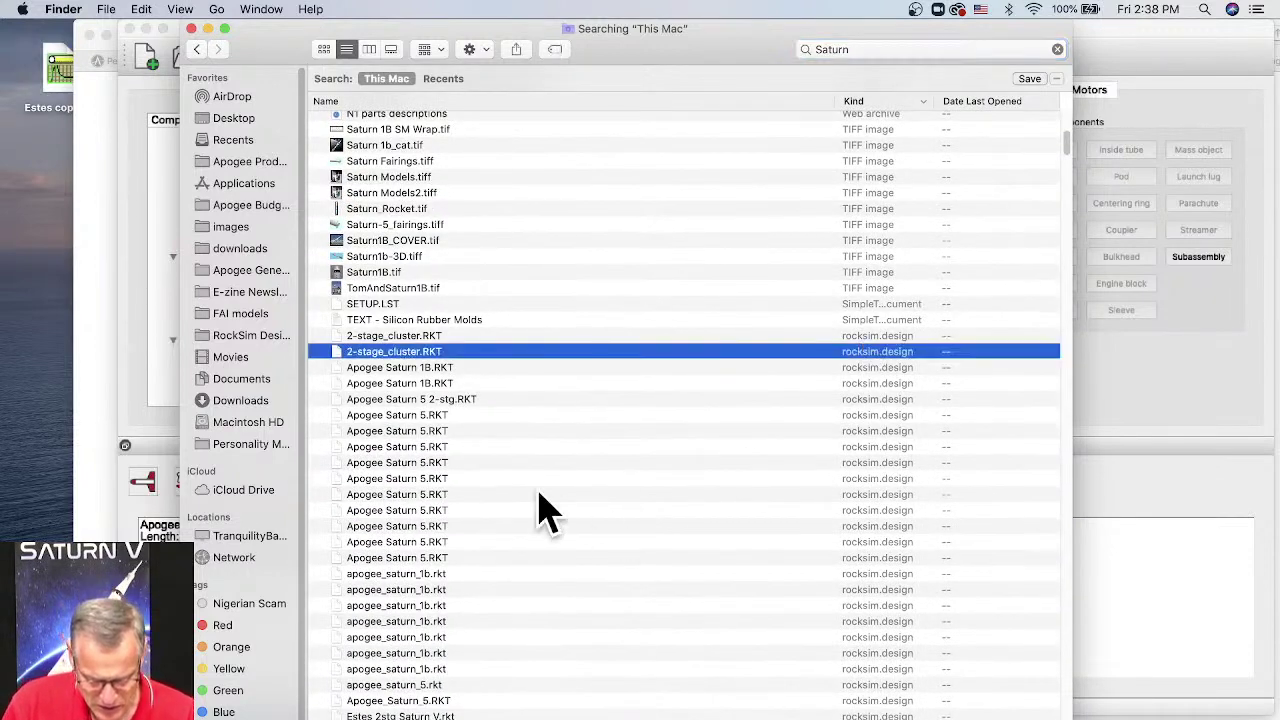
pyautogui.click(434, 399)
pyautogui.scroll(-5, 594, 443)
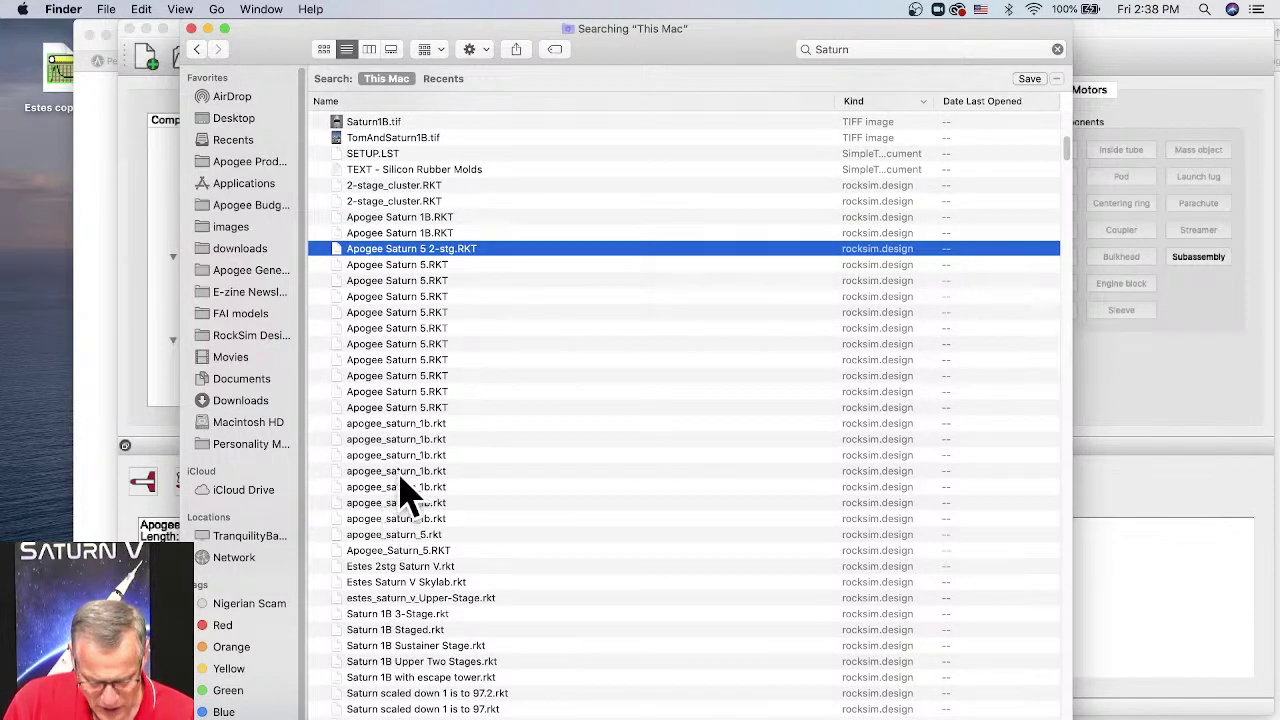
pyautogui.scroll(-5, 557, 534)
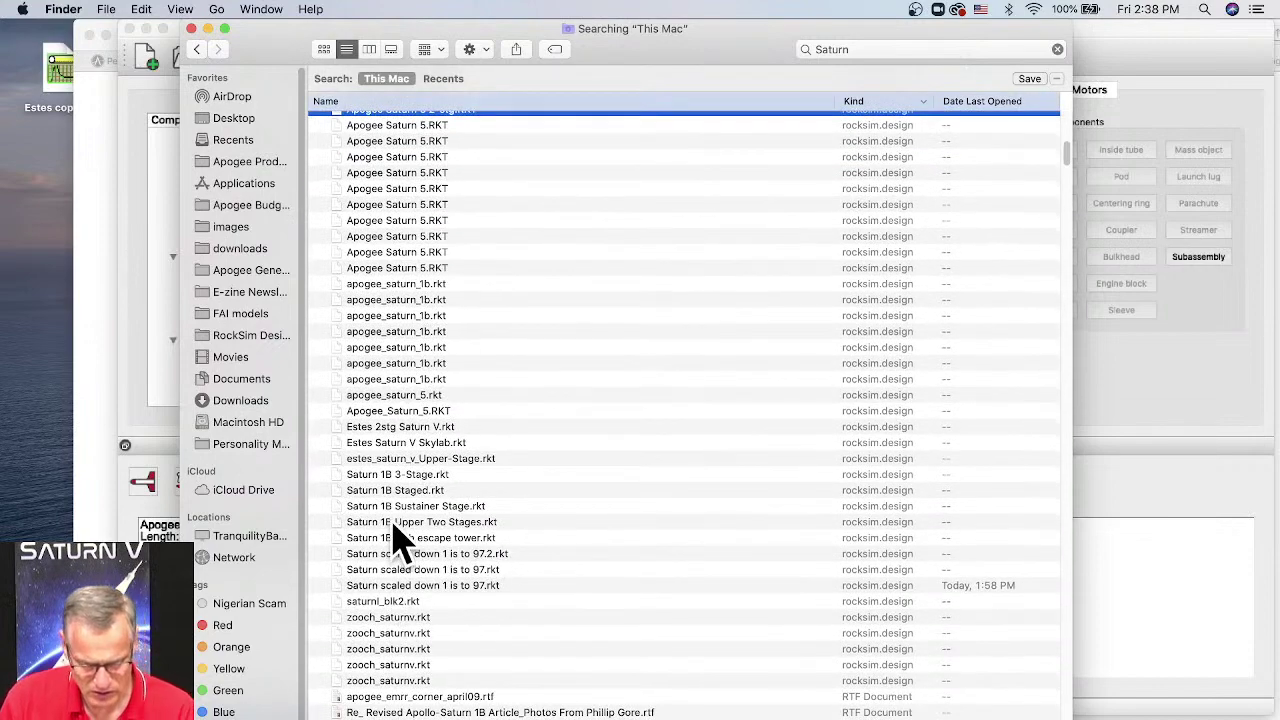
pyautogui.scroll(-2, 540, 555)
pyautogui.scroll(-3, 590, 565)
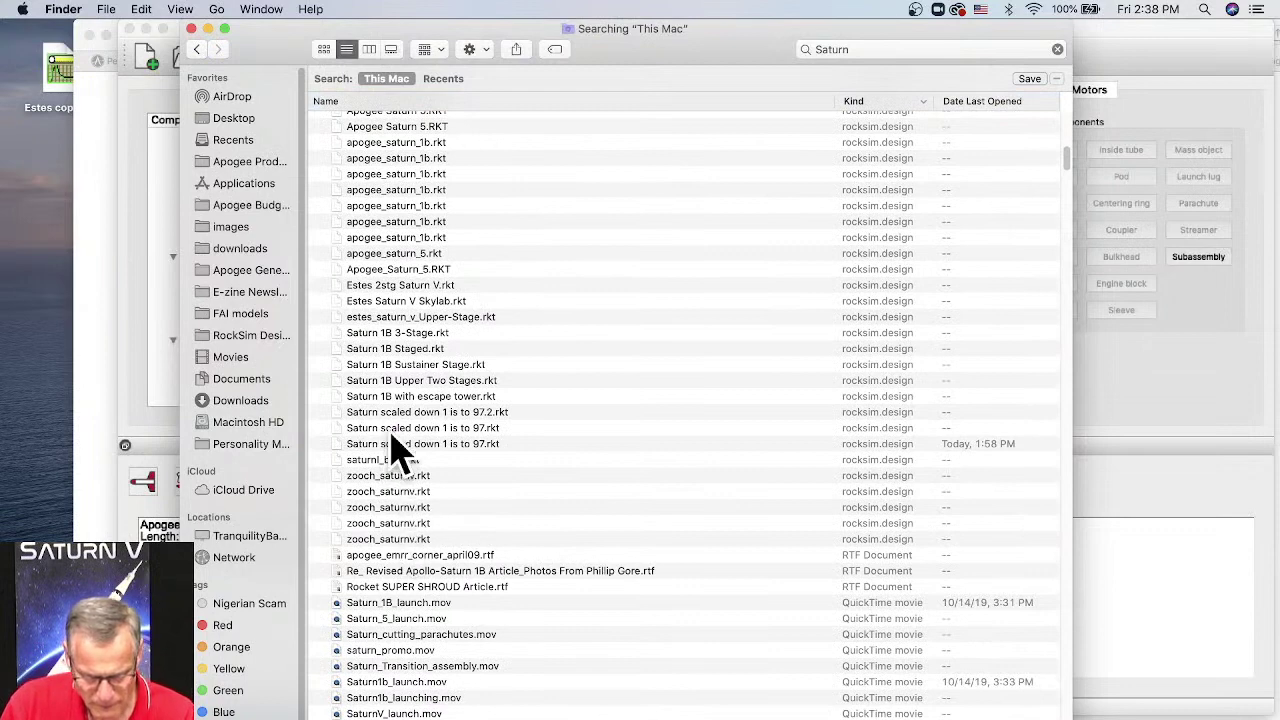
pyautogui.click(414, 368)
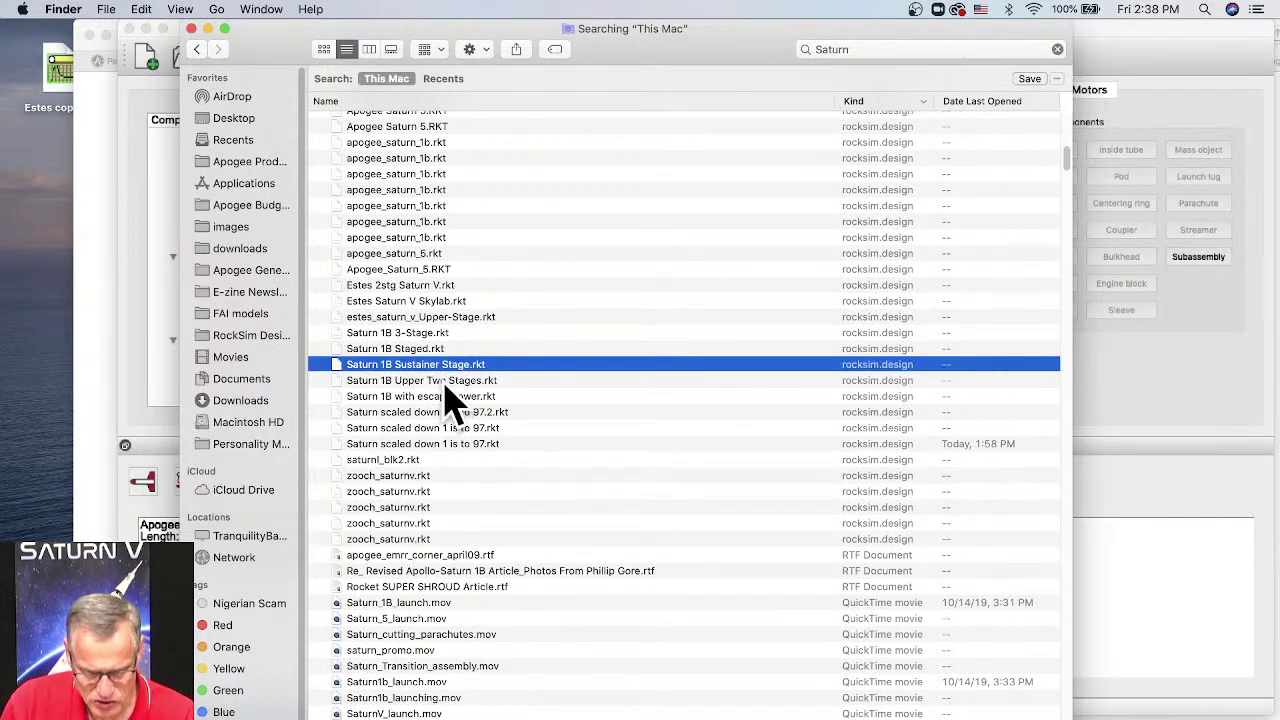
pyautogui.click(446, 386)
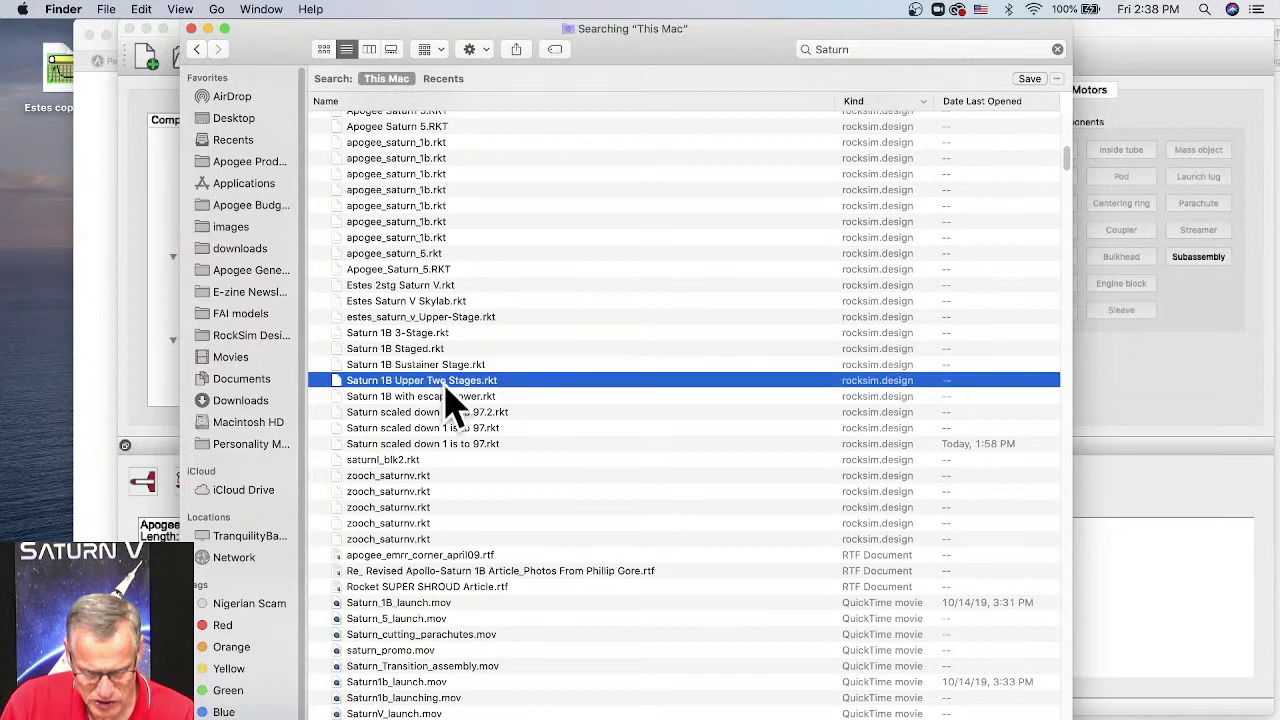
pyautogui.click(374, 400)
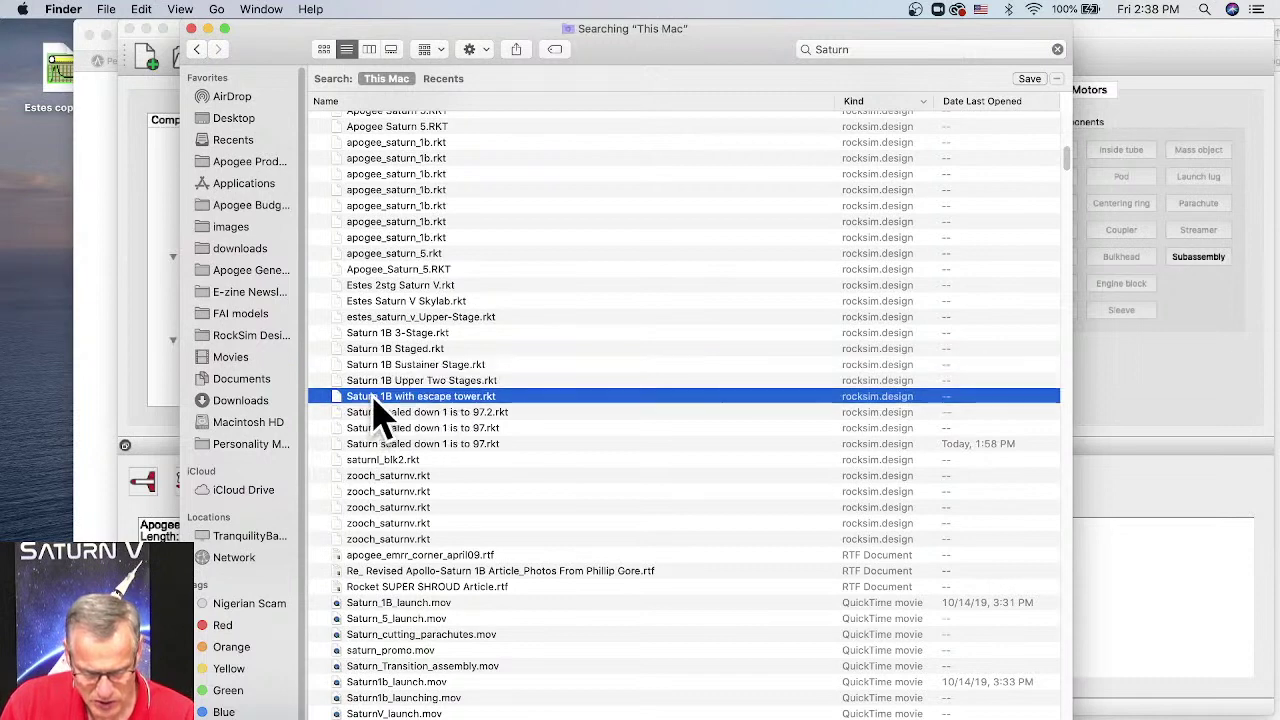
pyautogui.click(380, 350)
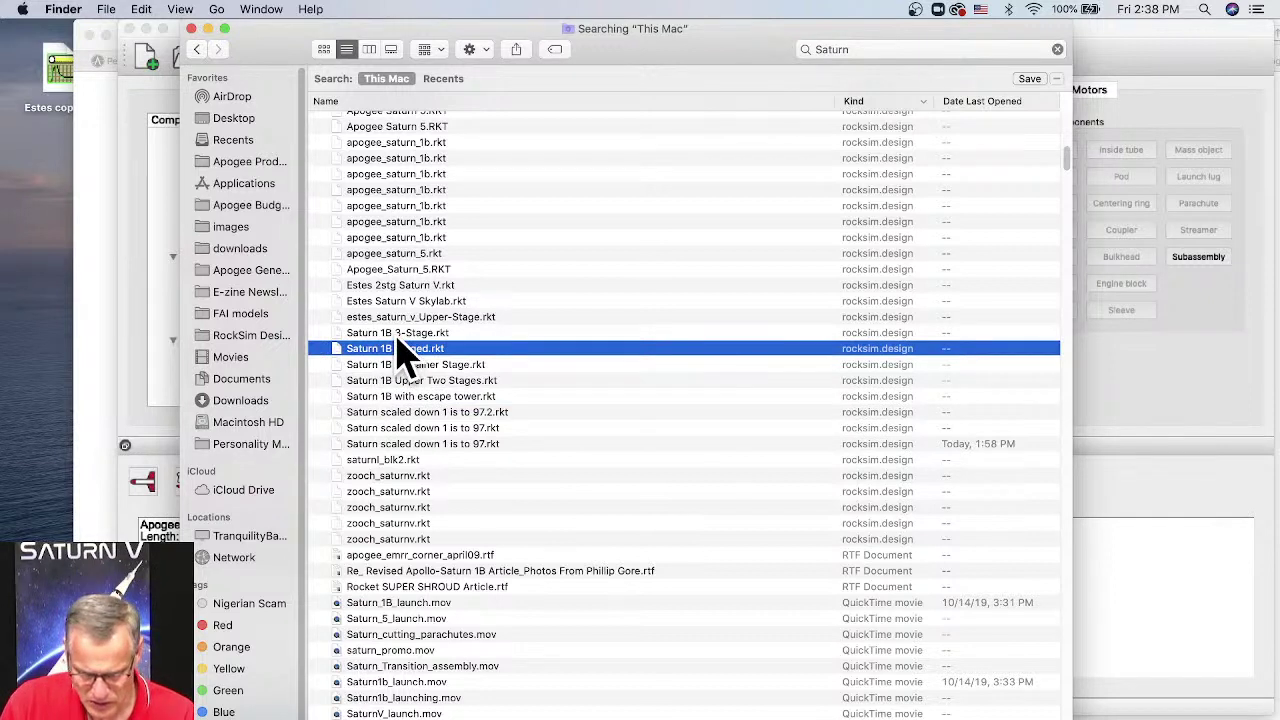
# Step: Show Saturn 1B 3-Stage.rkt in its enclosing folder, and return to the search results
pyautogui.click(398, 338)
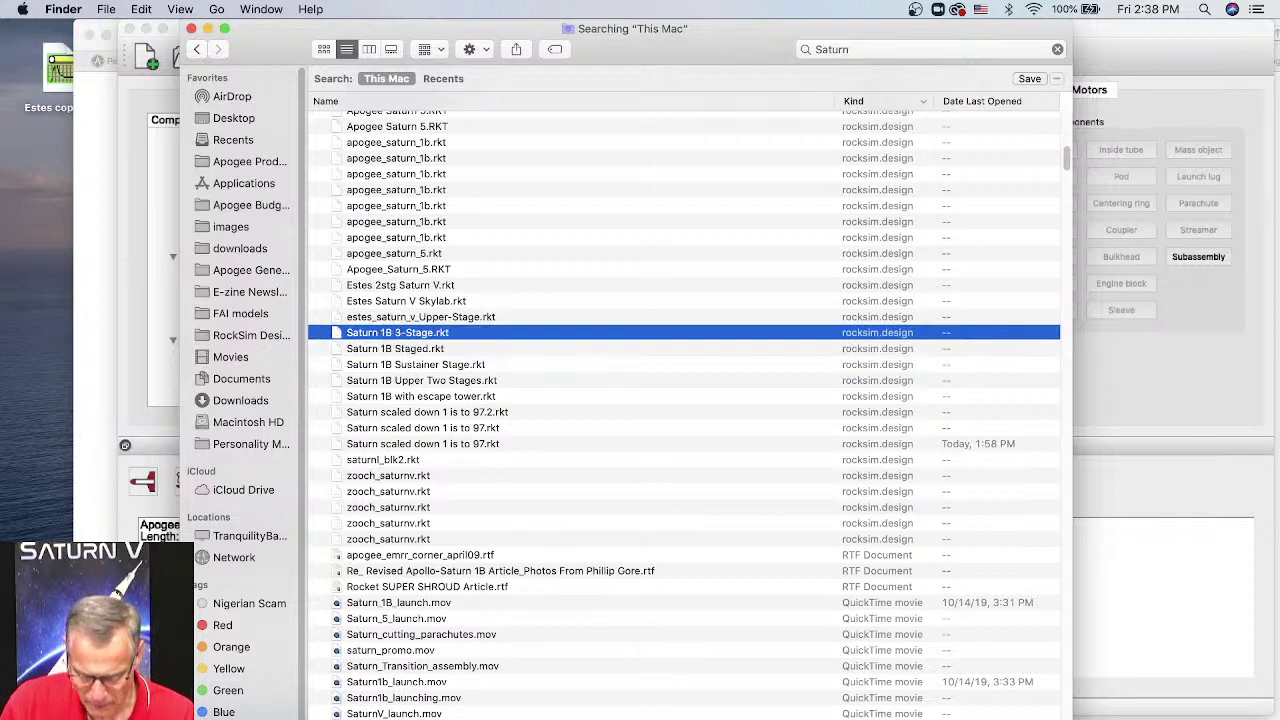
pyautogui.press('super+r')
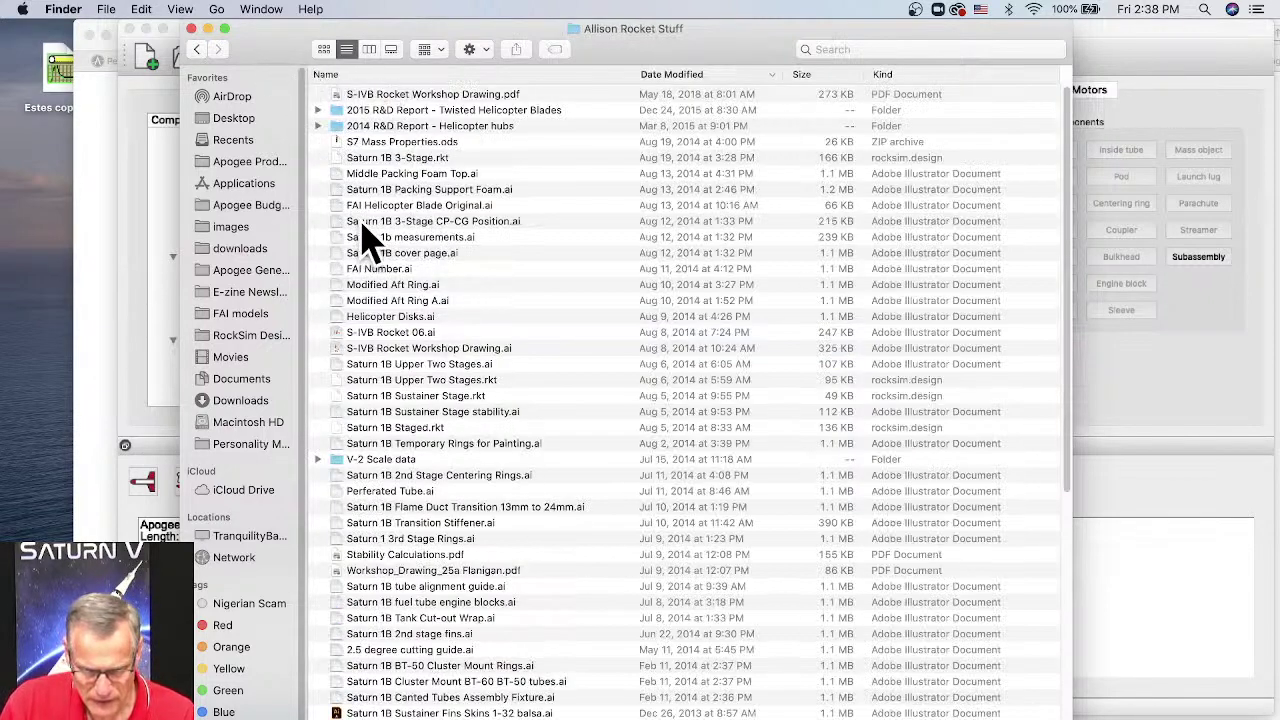
pyautogui.click(196, 49)
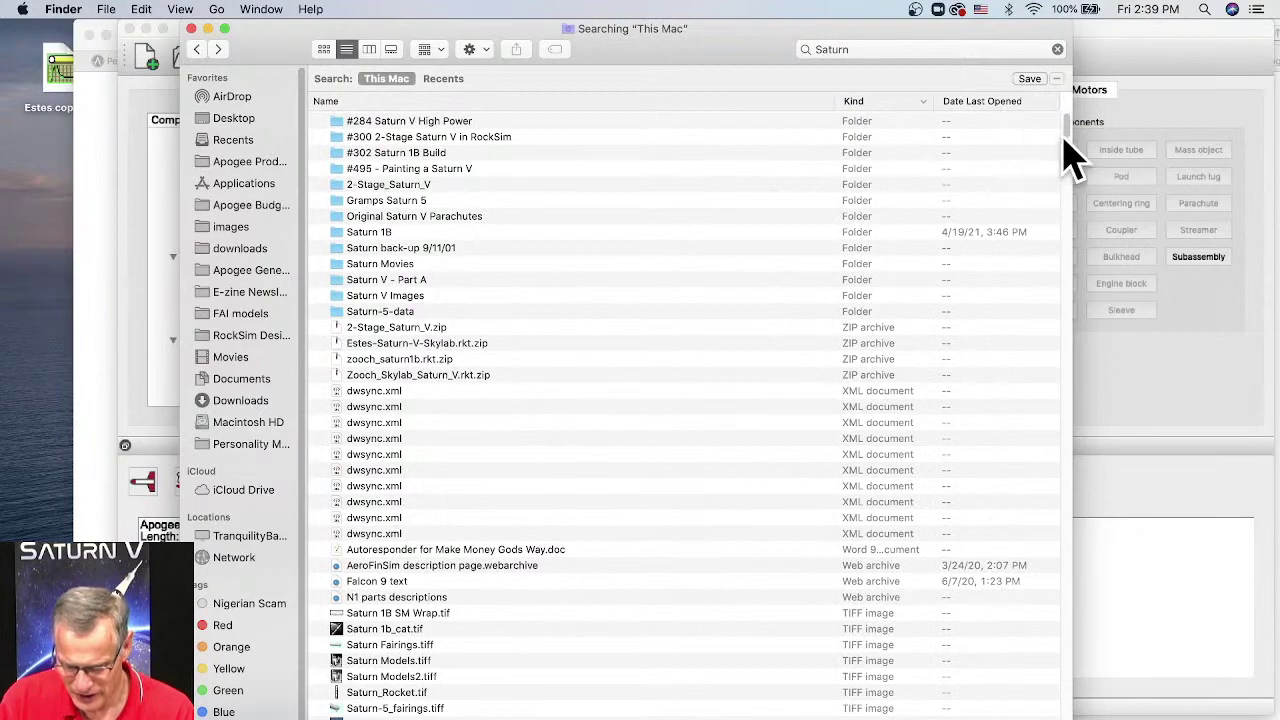
# Step: Open Saturn 1B 3-Stage.rkt from the search results in RockSim Pro, discarding the unsaved changes to the current design
pyautogui.scroll(-10, 1053, 183)
pyautogui.scroll(-15, 1014, 406)
pyautogui.scroll(10, 1029, 306)
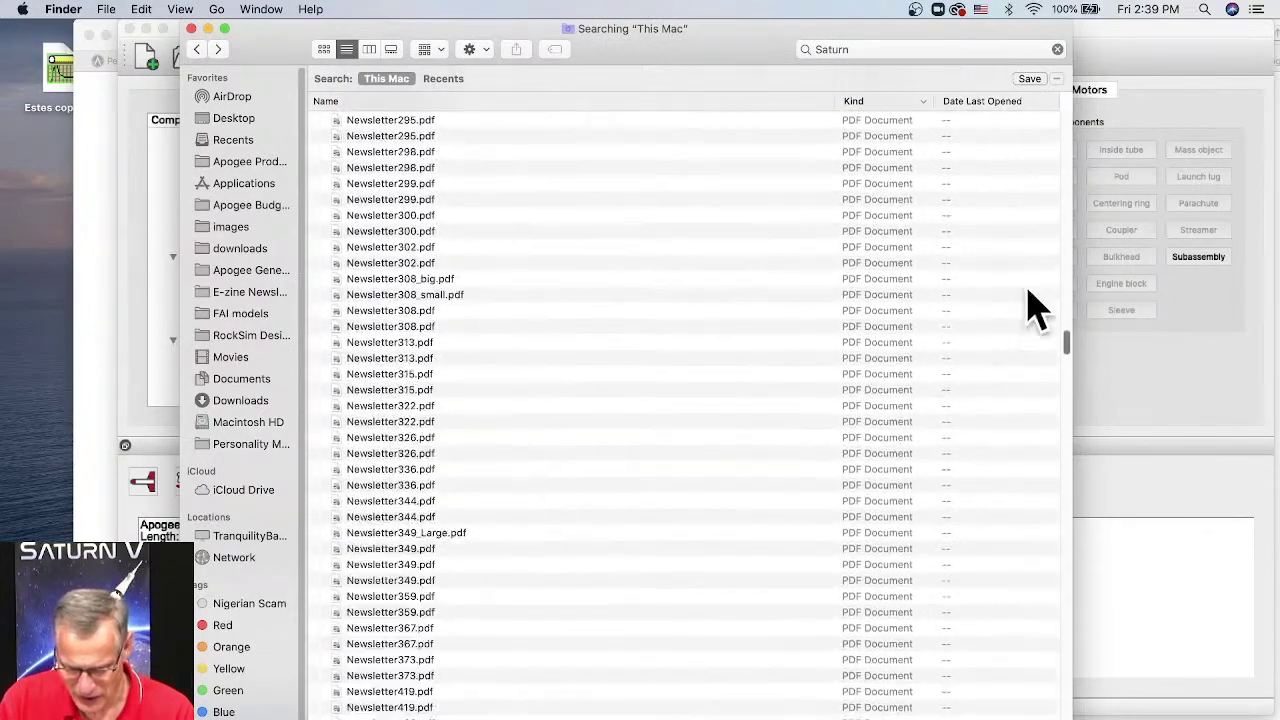
pyautogui.scroll(15, 1040, 215)
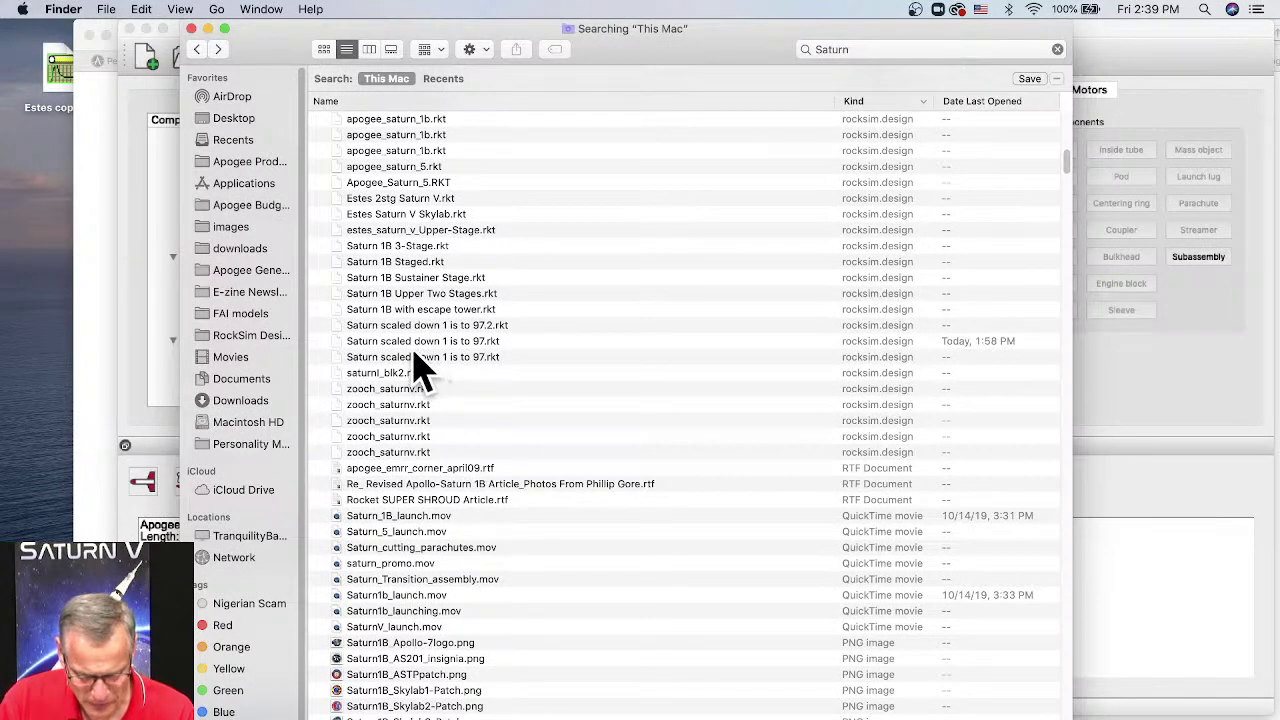
pyautogui.click(416, 283)
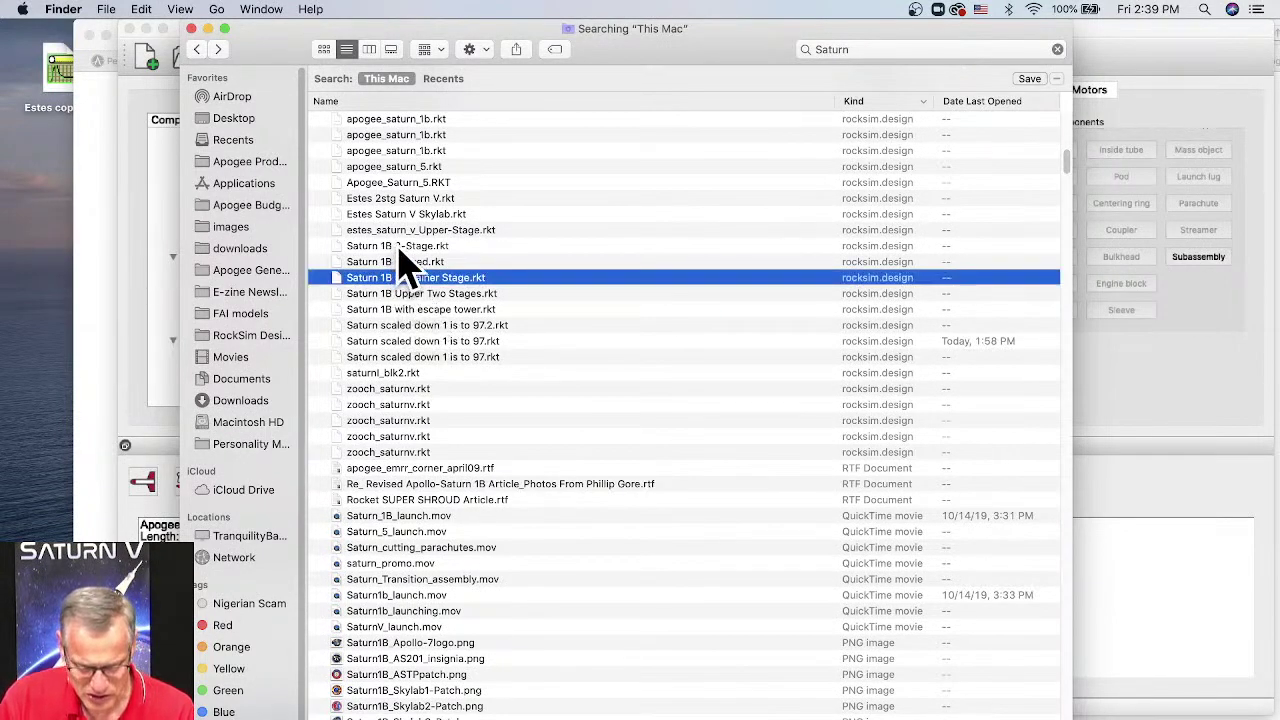
pyautogui.click(400, 247)
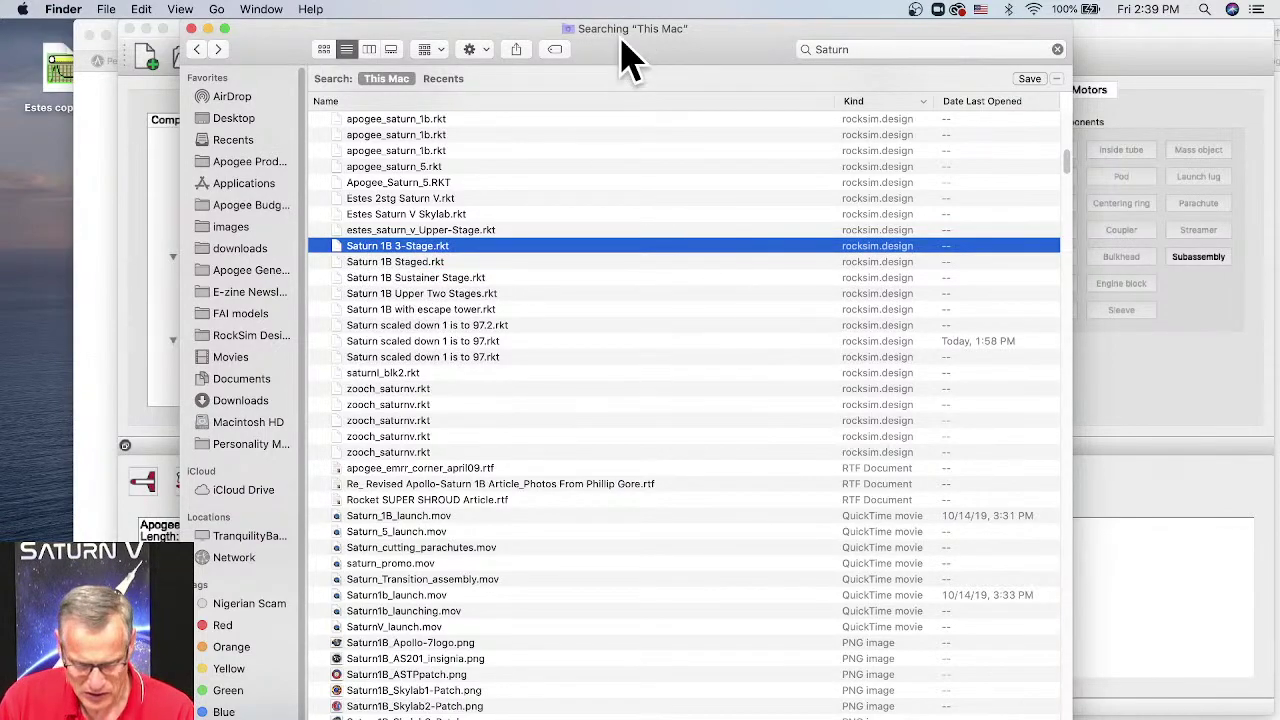
pyautogui.moveTo(620, 38); pyautogui.dragTo(579, 172)
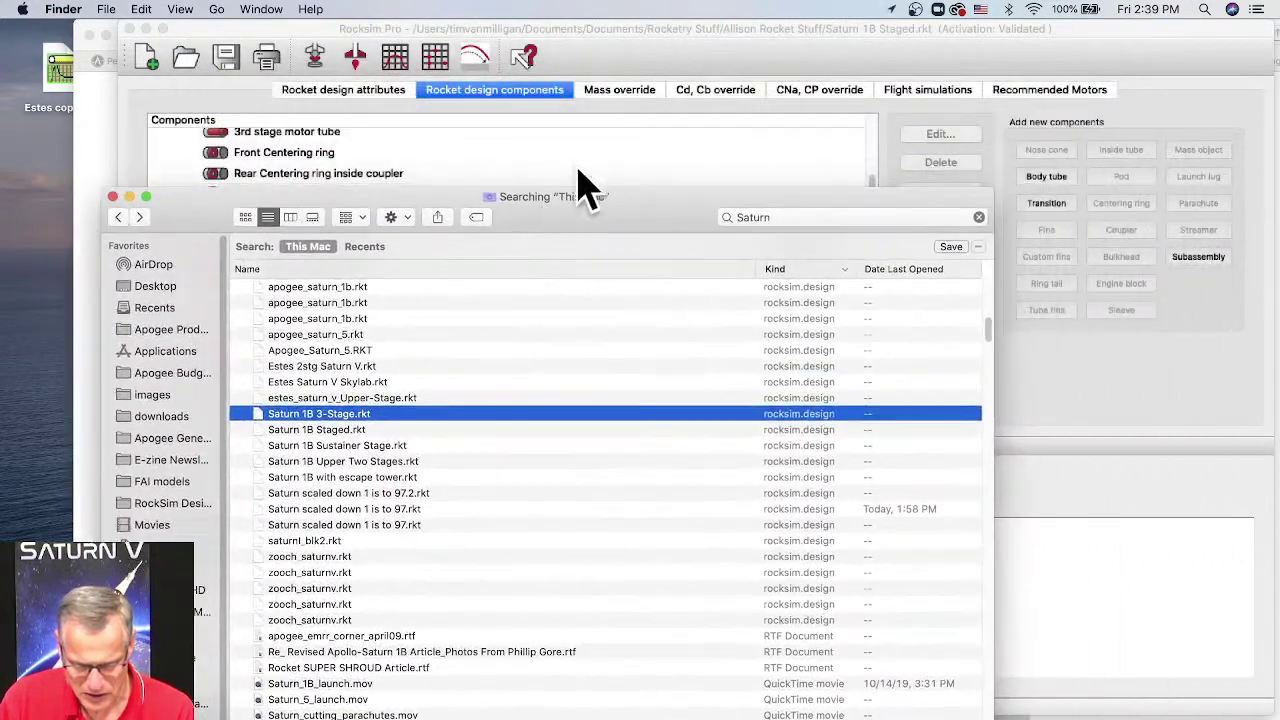
pyautogui.moveTo(313, 413); pyautogui.dragTo(1100, 614)
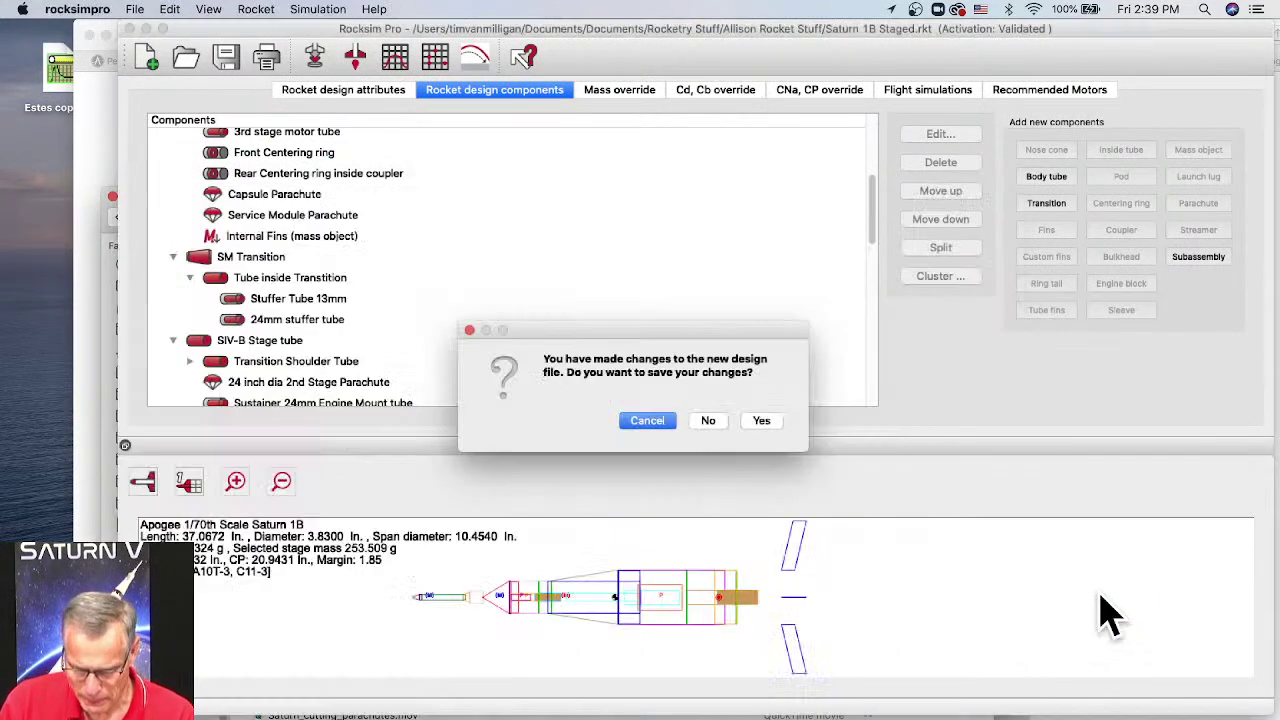
pyautogui.click(712, 421)
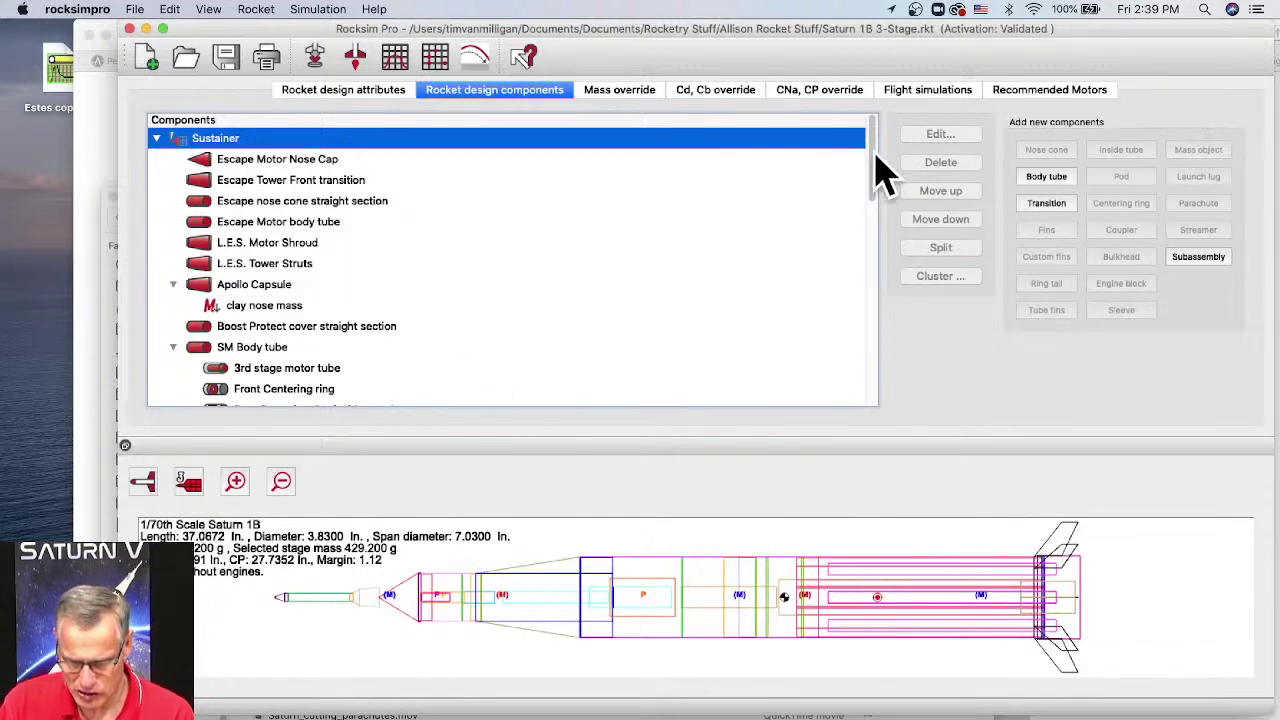
# Step: Load the engines of flight simulation 4 into the three-stage Saturn 1B
pyautogui.click(955, 92)
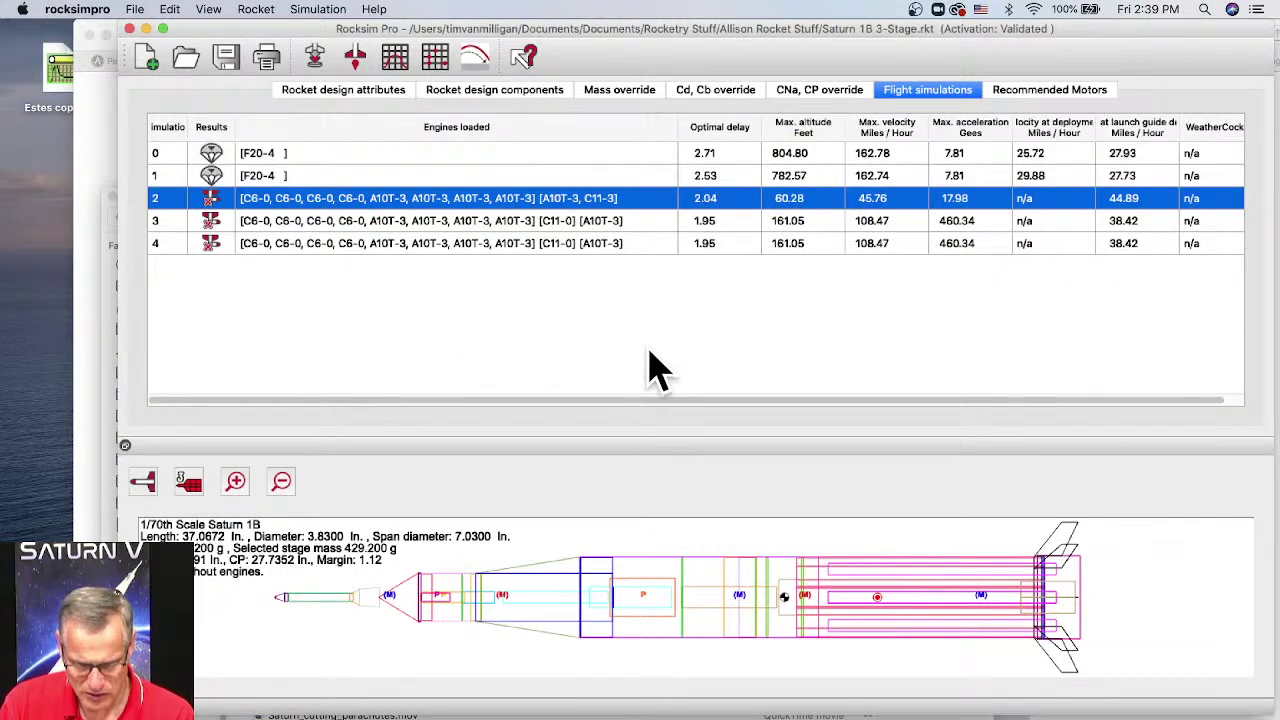
pyautogui.rightClick(490, 248)
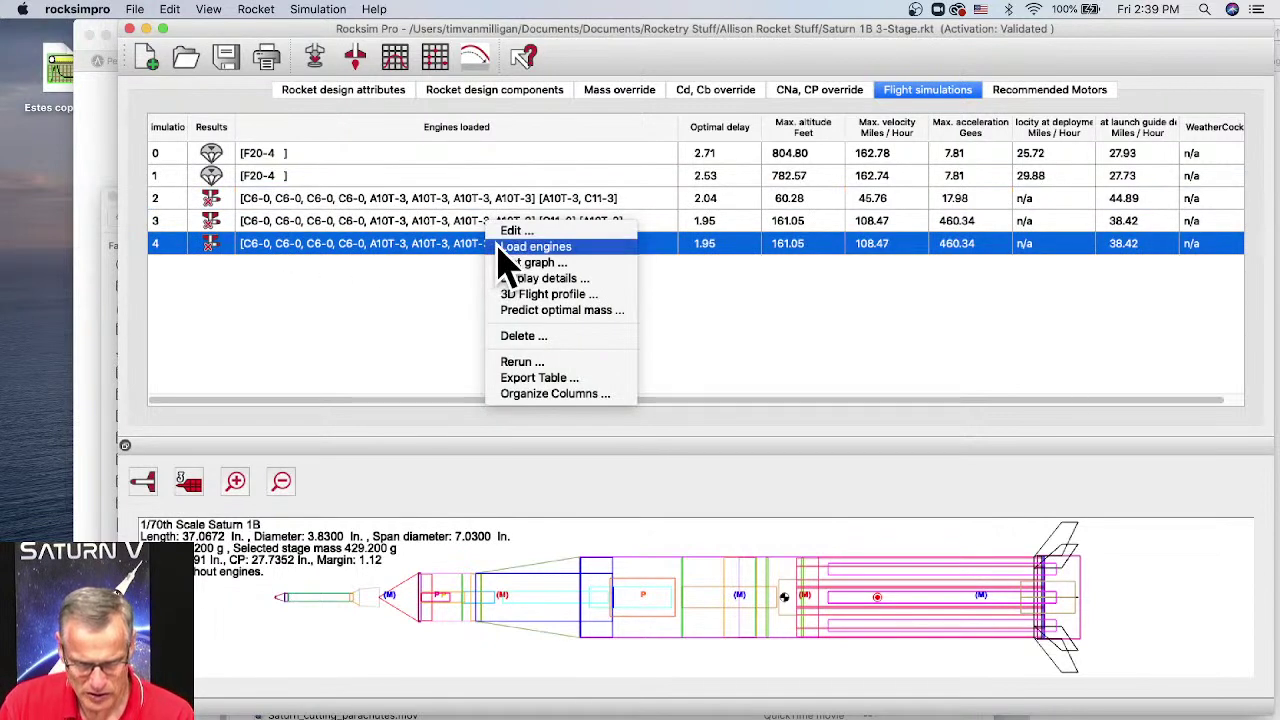
pyautogui.click(499, 247)
pyautogui.click(762, 435)
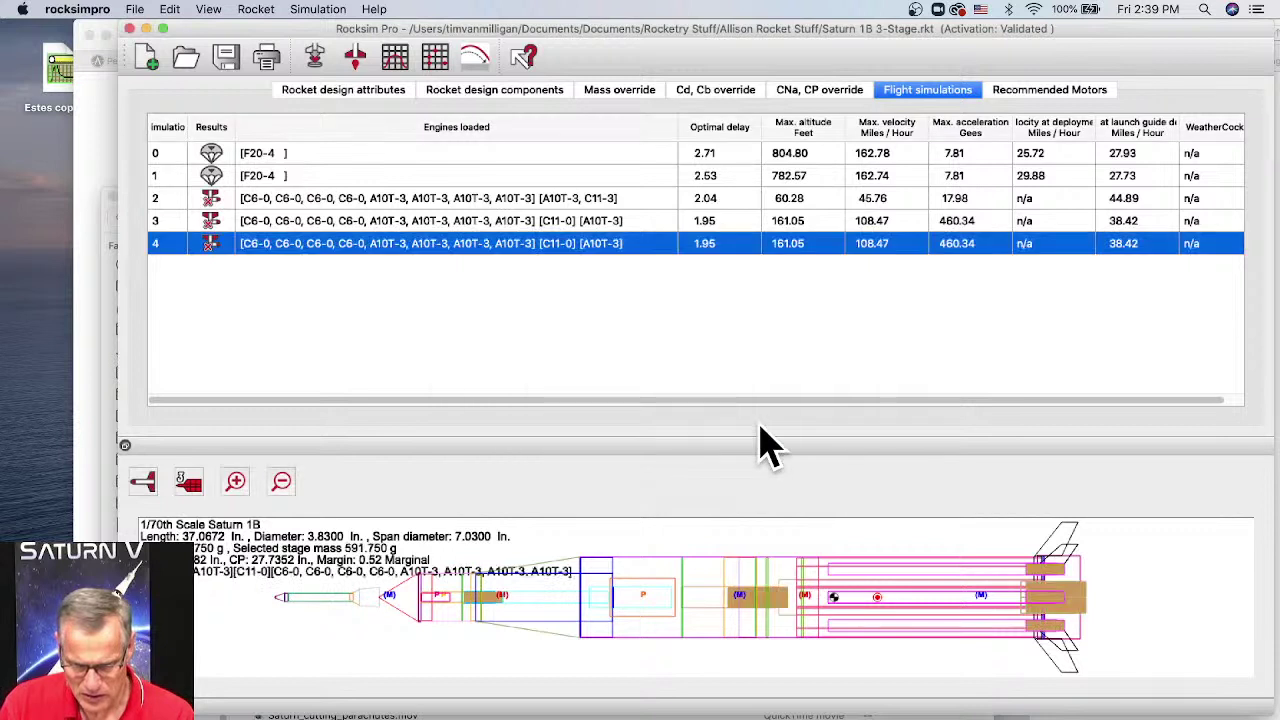
# Step: Display the rocket with only its upper two stages, and with only the uppermost stage, to examine each configuration's stability
pyautogui.click(188, 482)
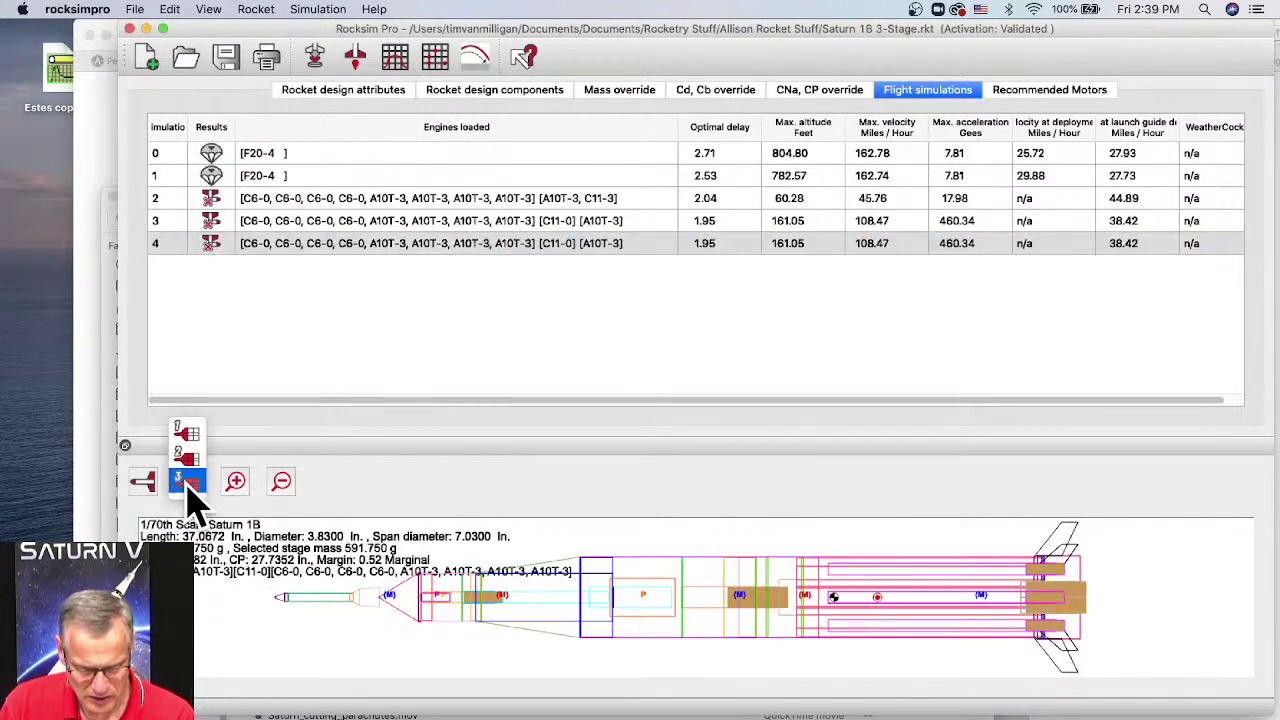
pyautogui.click(188, 457)
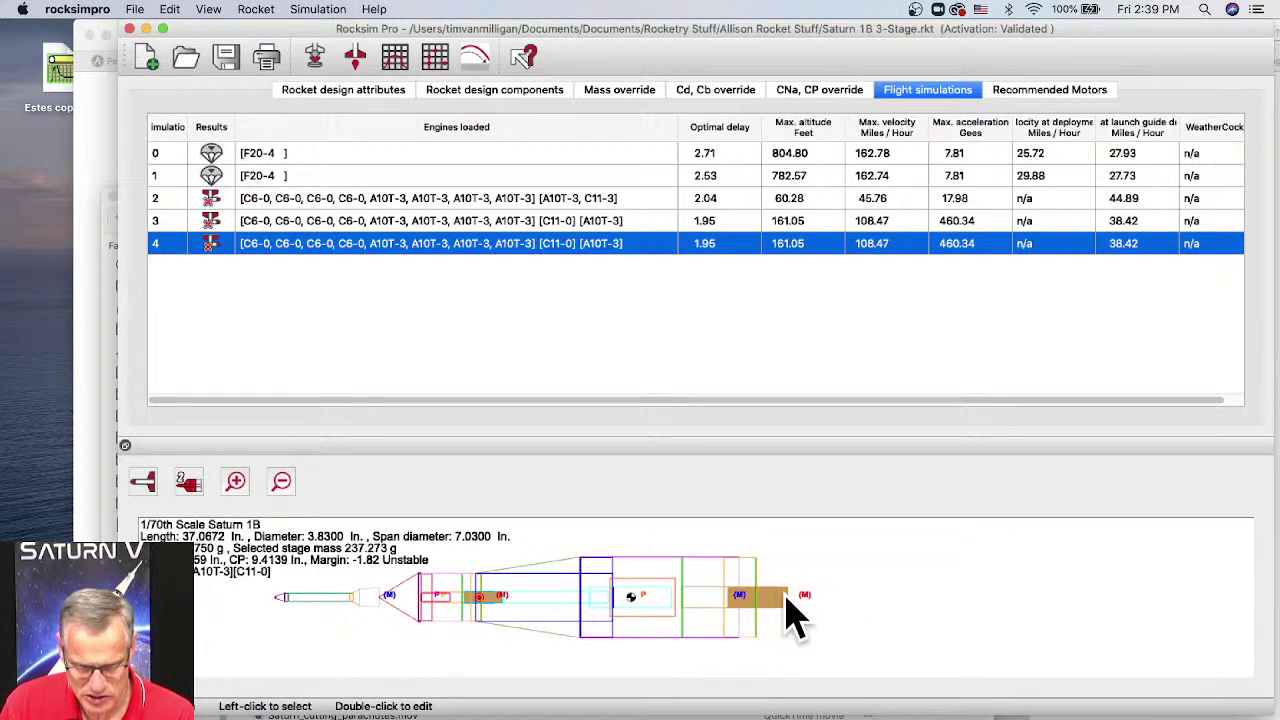
pyautogui.click(191, 484)
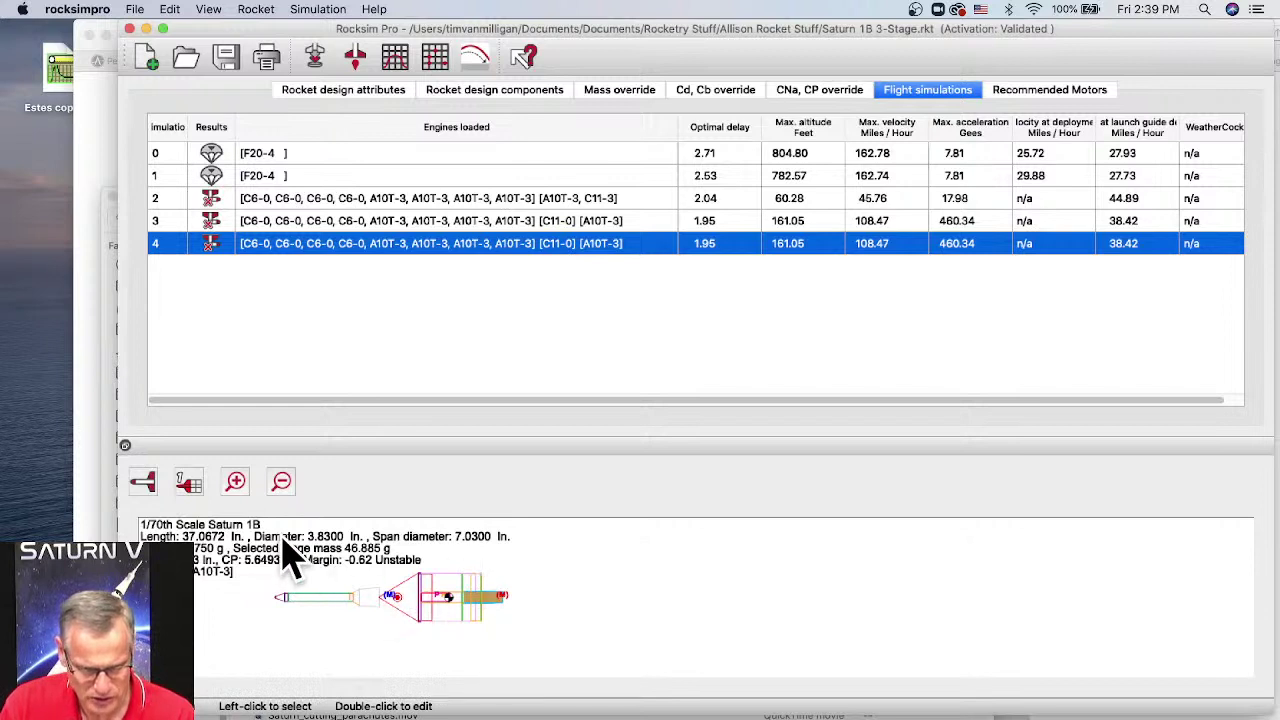
pyautogui.rightClick(298, 244)
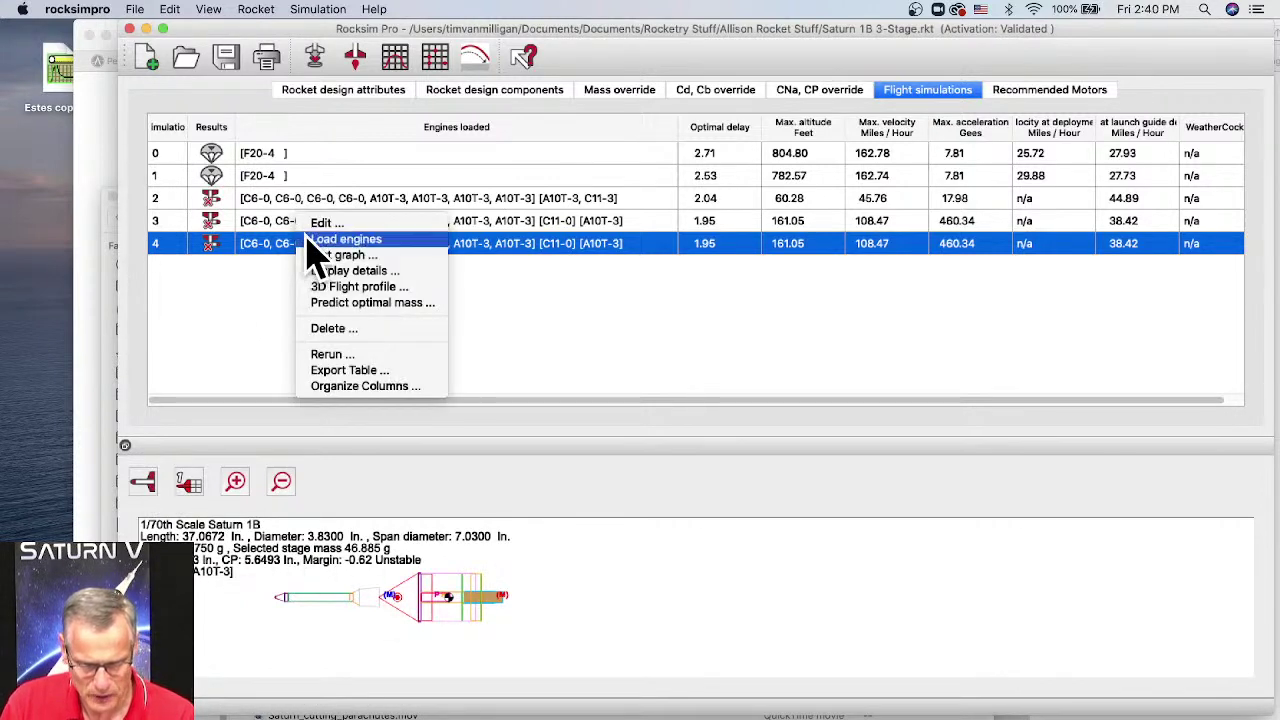
pyautogui.click(244, 393)
pyautogui.click(342, 306)
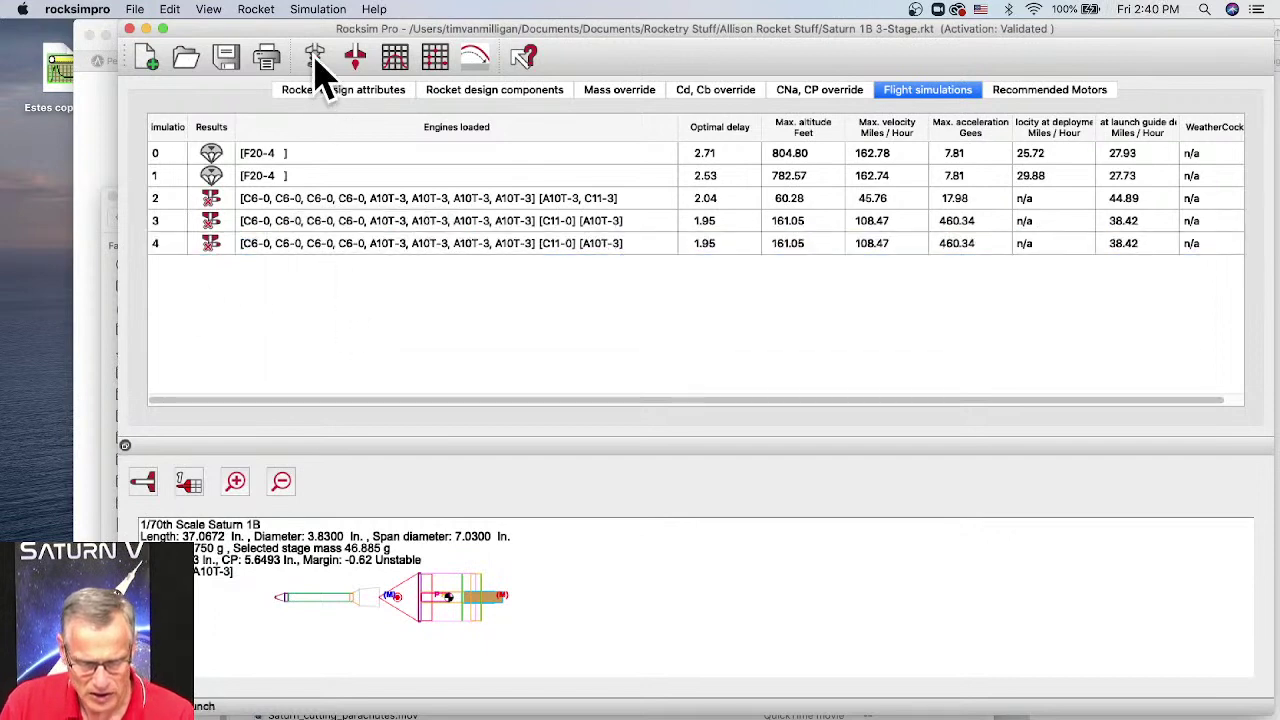
# Step: Open a new simulation's properties and set the first-stage staging event to Max ejection delay
pyautogui.click(314, 58)
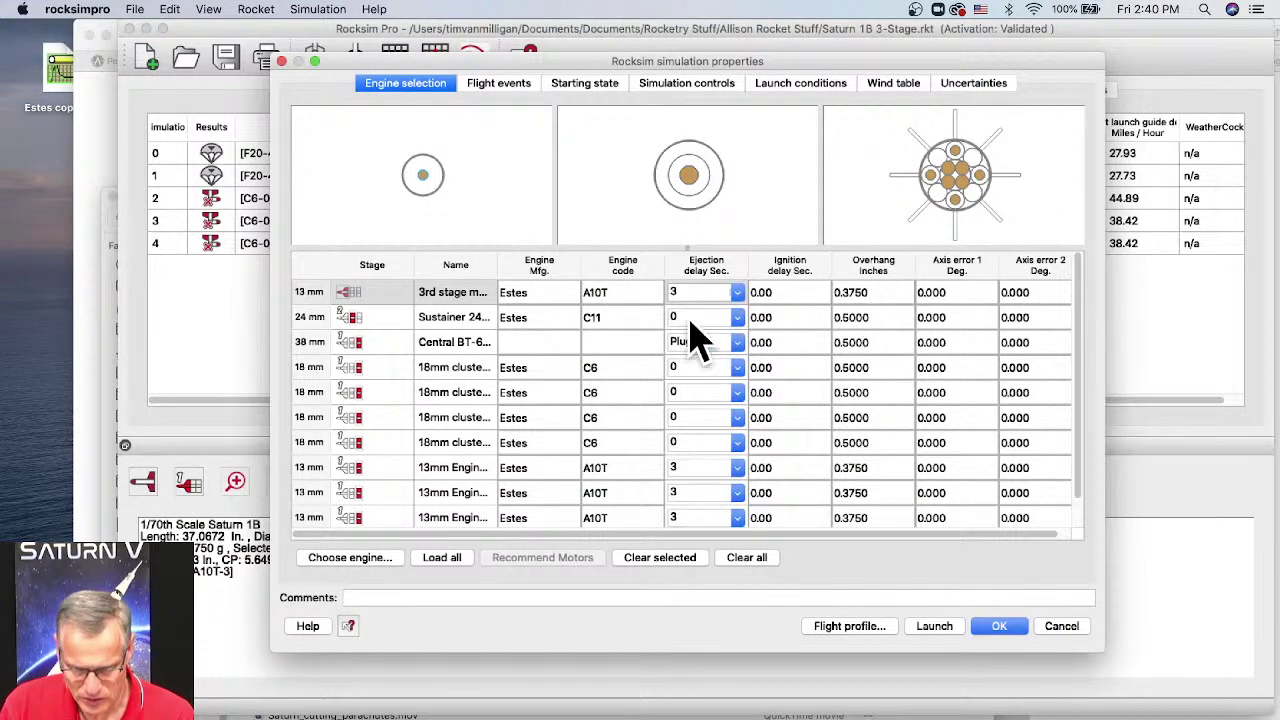
pyautogui.scroll(-1, 729, 425)
pyautogui.click(727, 418)
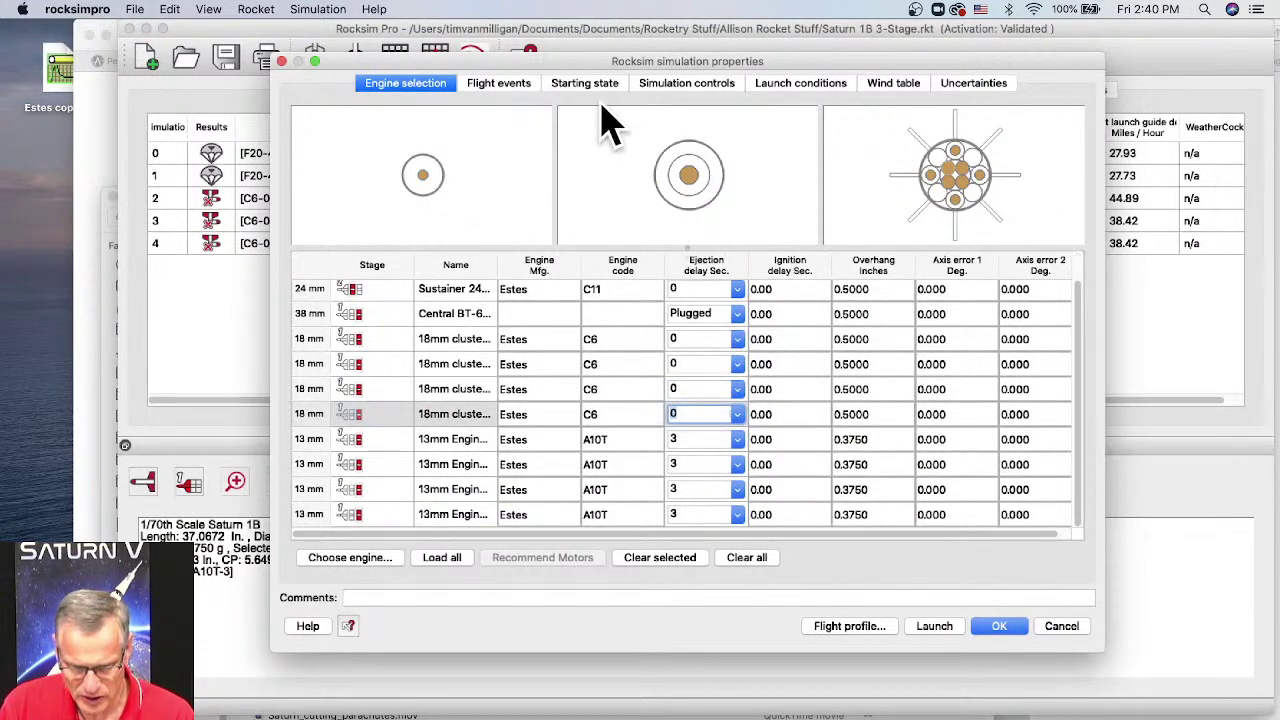
pyautogui.click(495, 85)
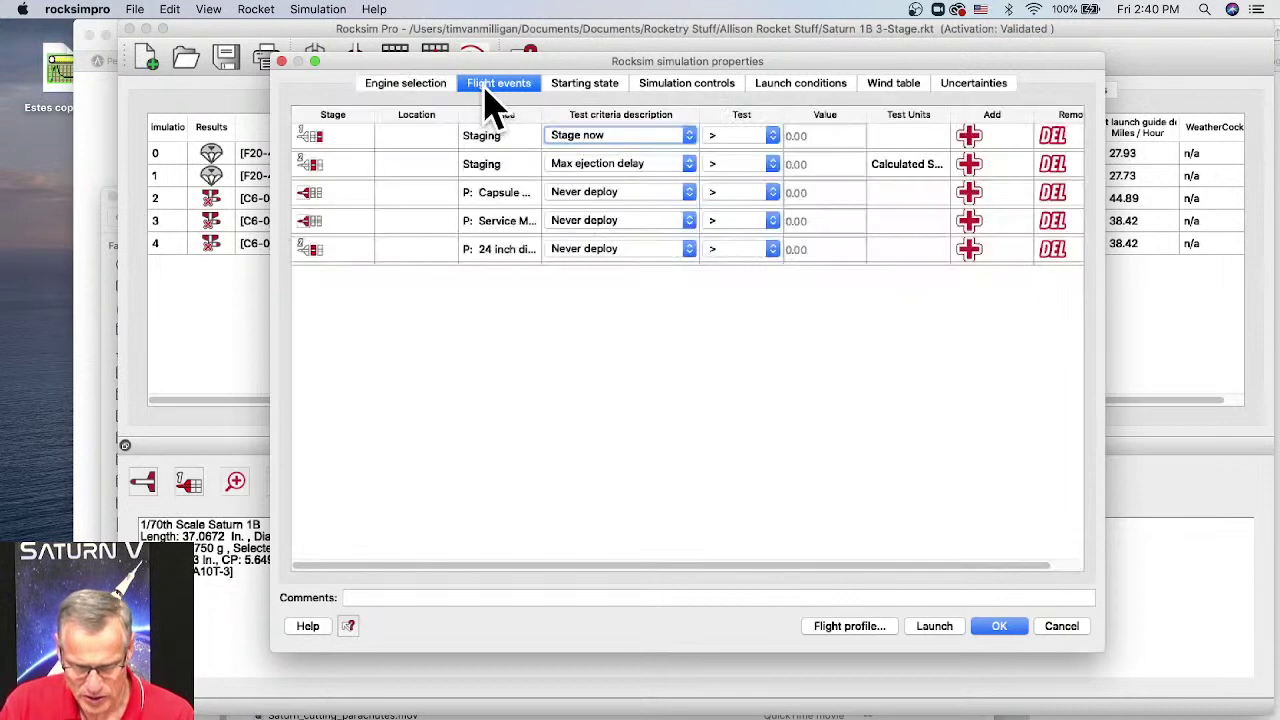
pyautogui.click(688, 137)
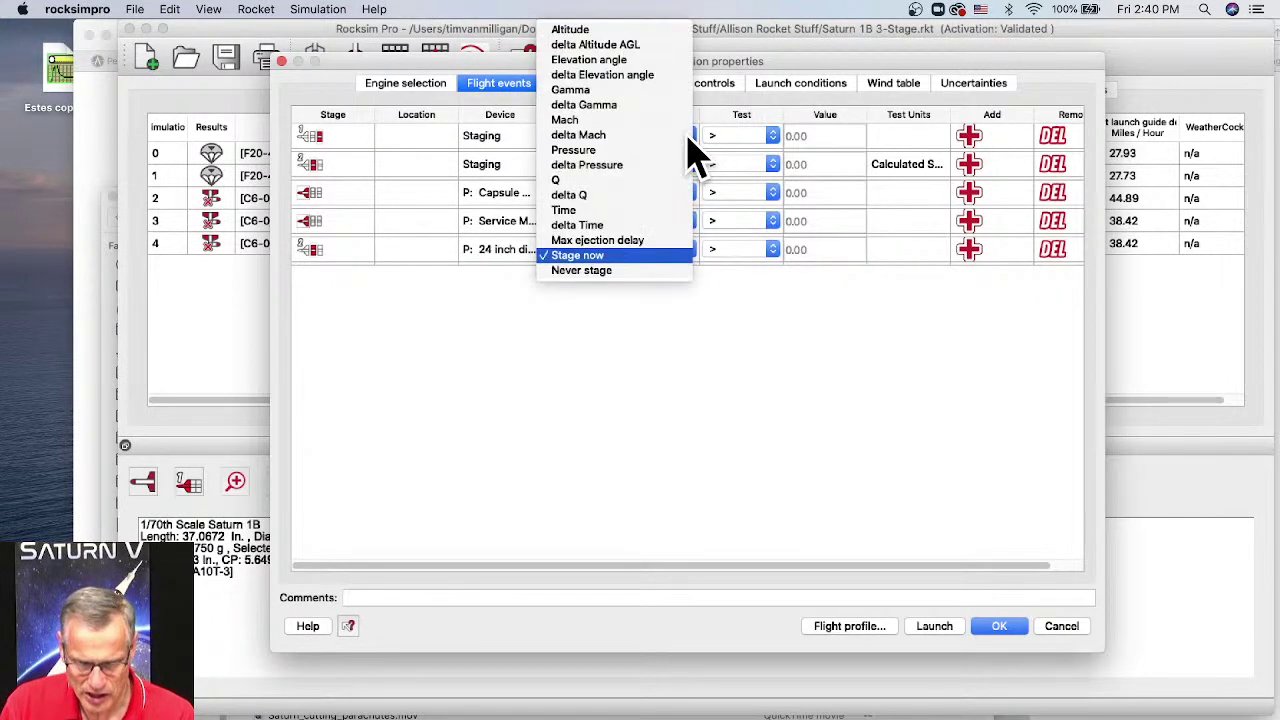
pyautogui.click(601, 246)
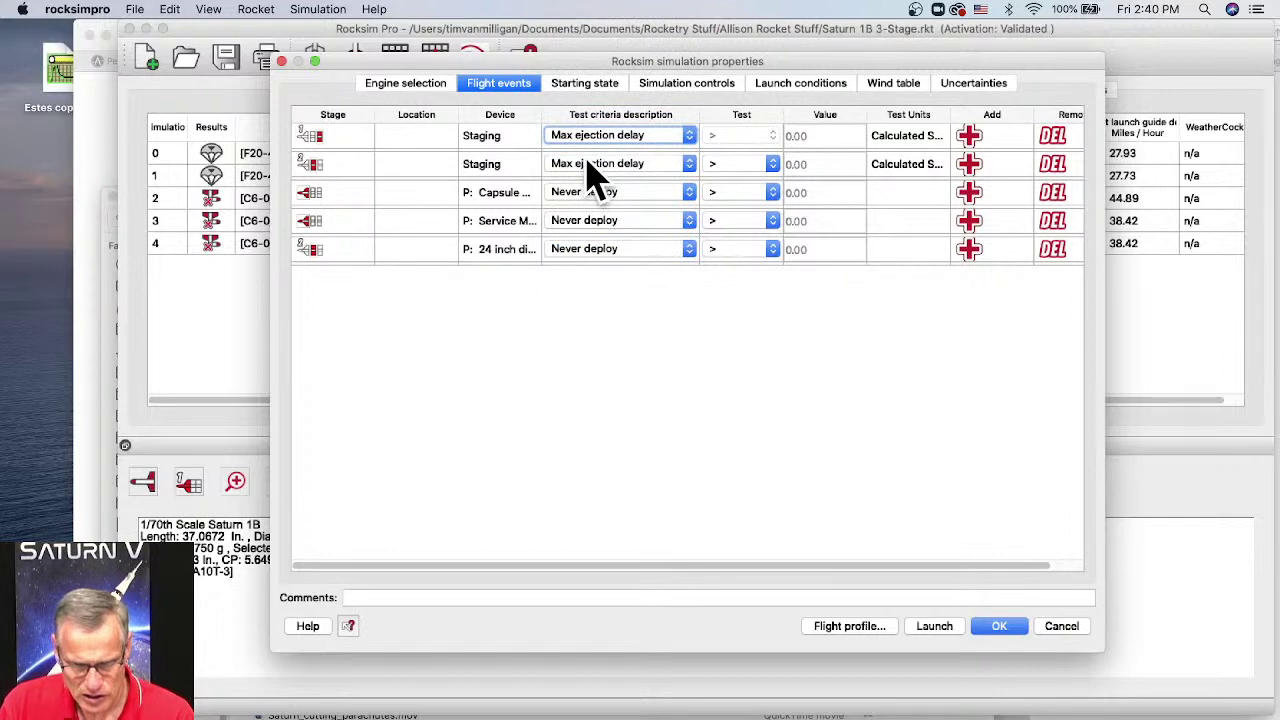
# Step: Compare the ejection delays of the clustered booster engines and the 24 mm sustainer engine with the staging flight events
pyautogui.click(405, 85)
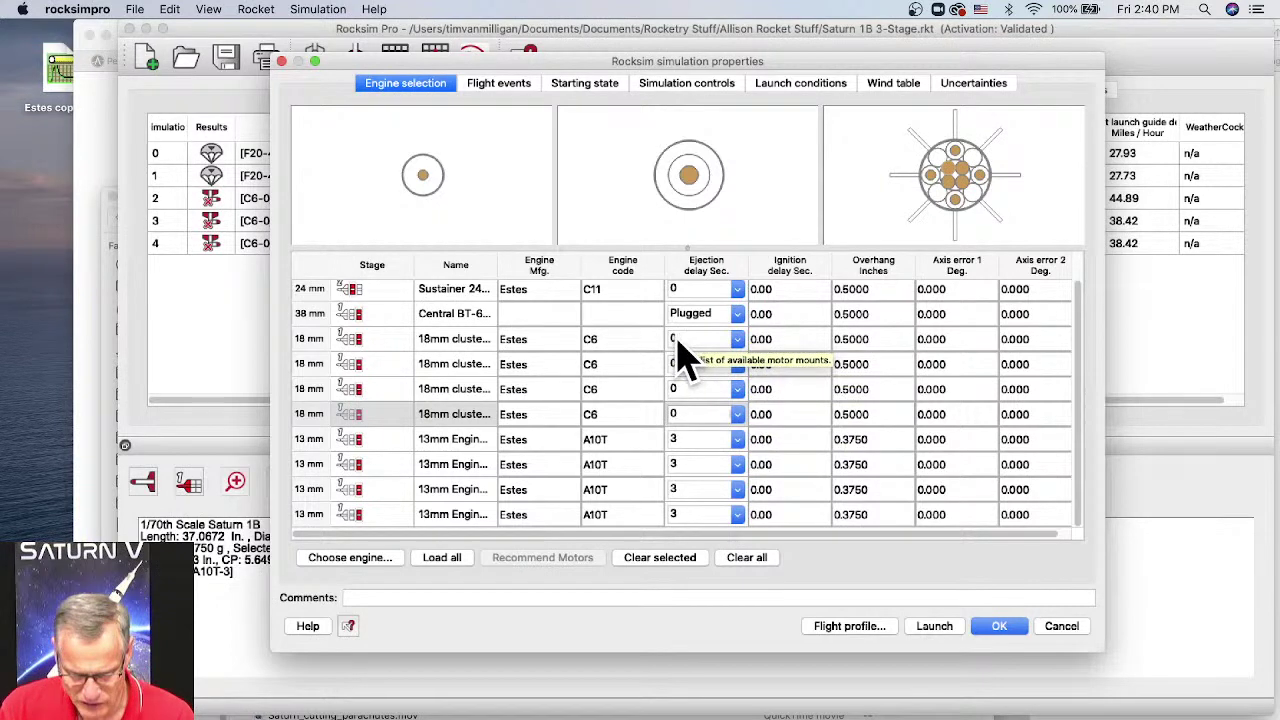
pyautogui.click(590, 339)
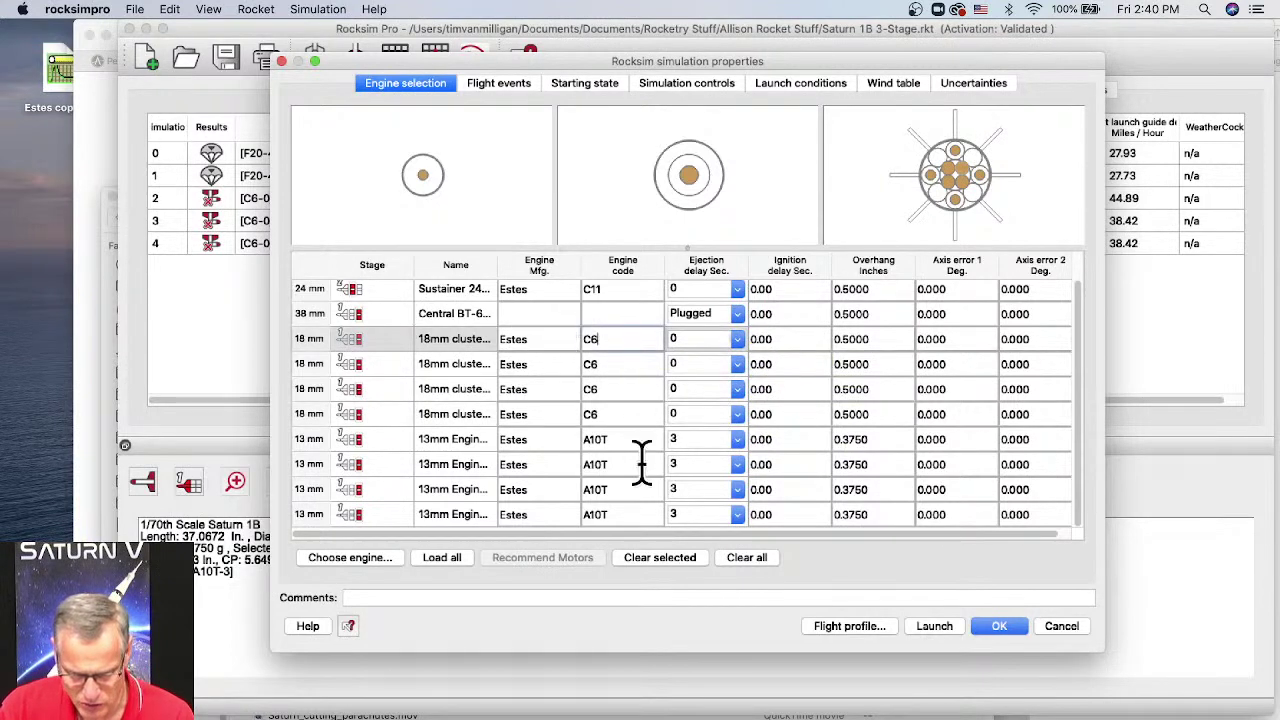
pyautogui.doubleClick(581, 515)
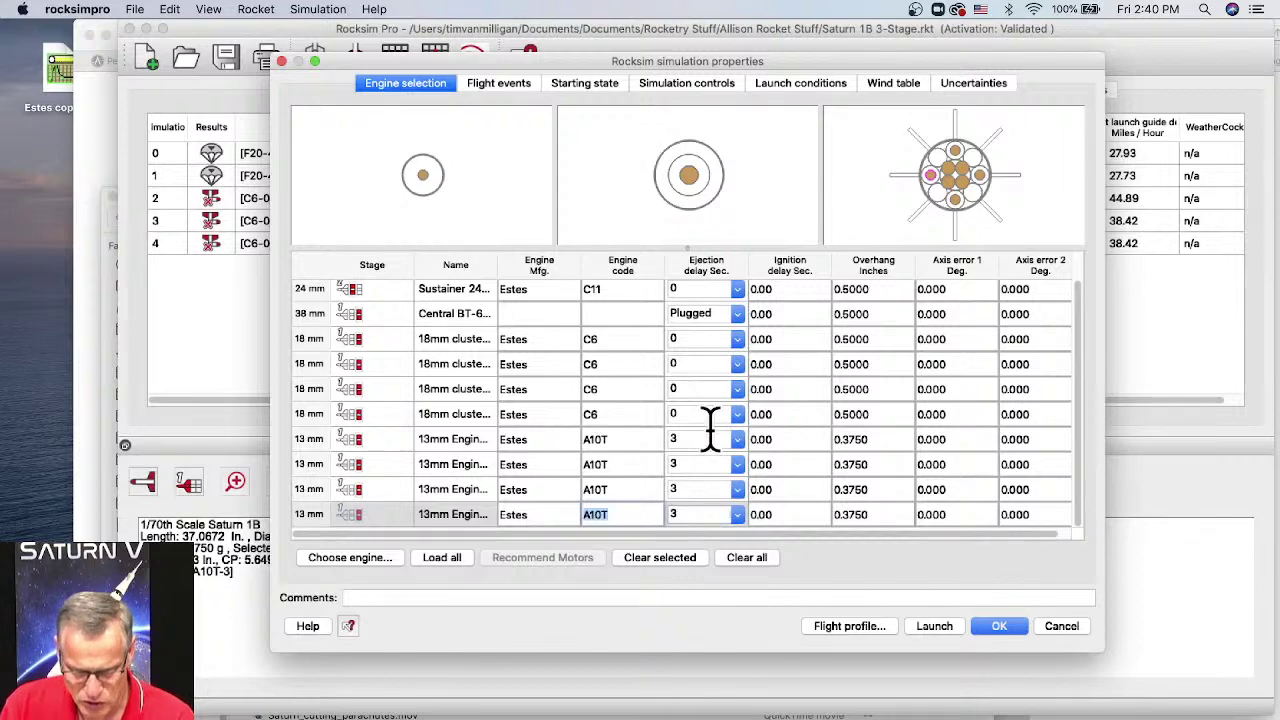
pyautogui.click(488, 86)
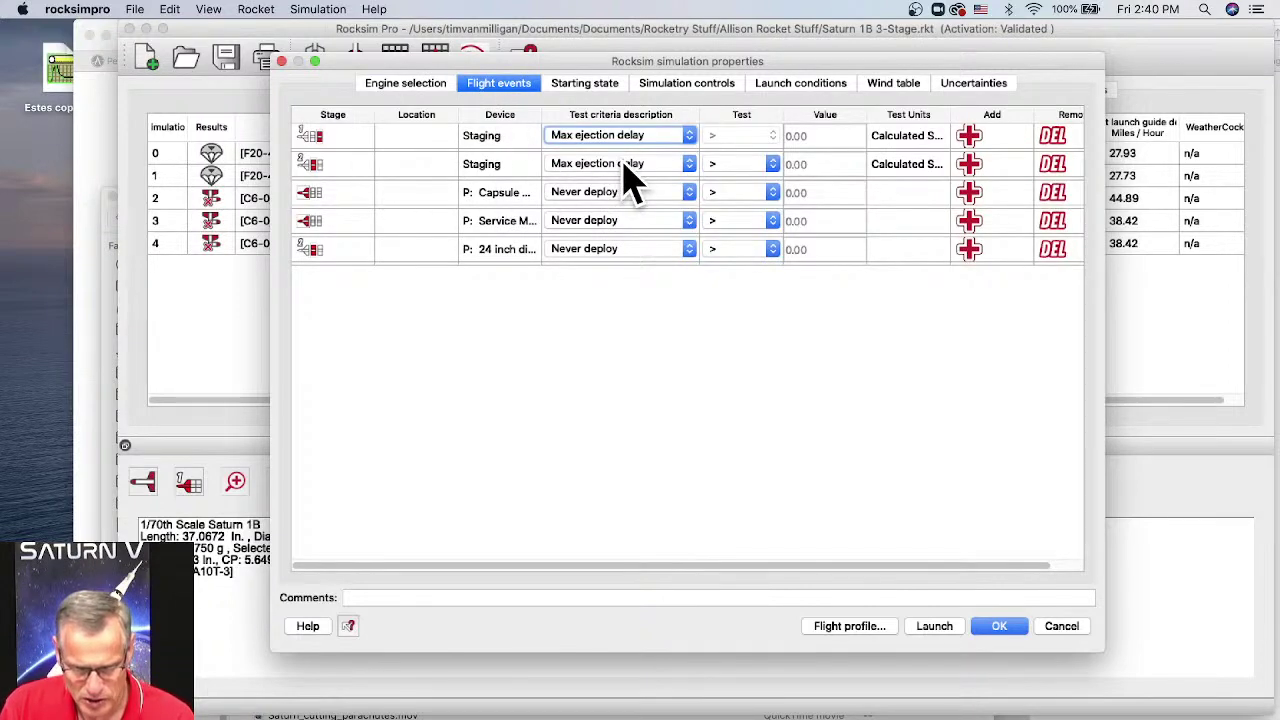
pyautogui.click(432, 86)
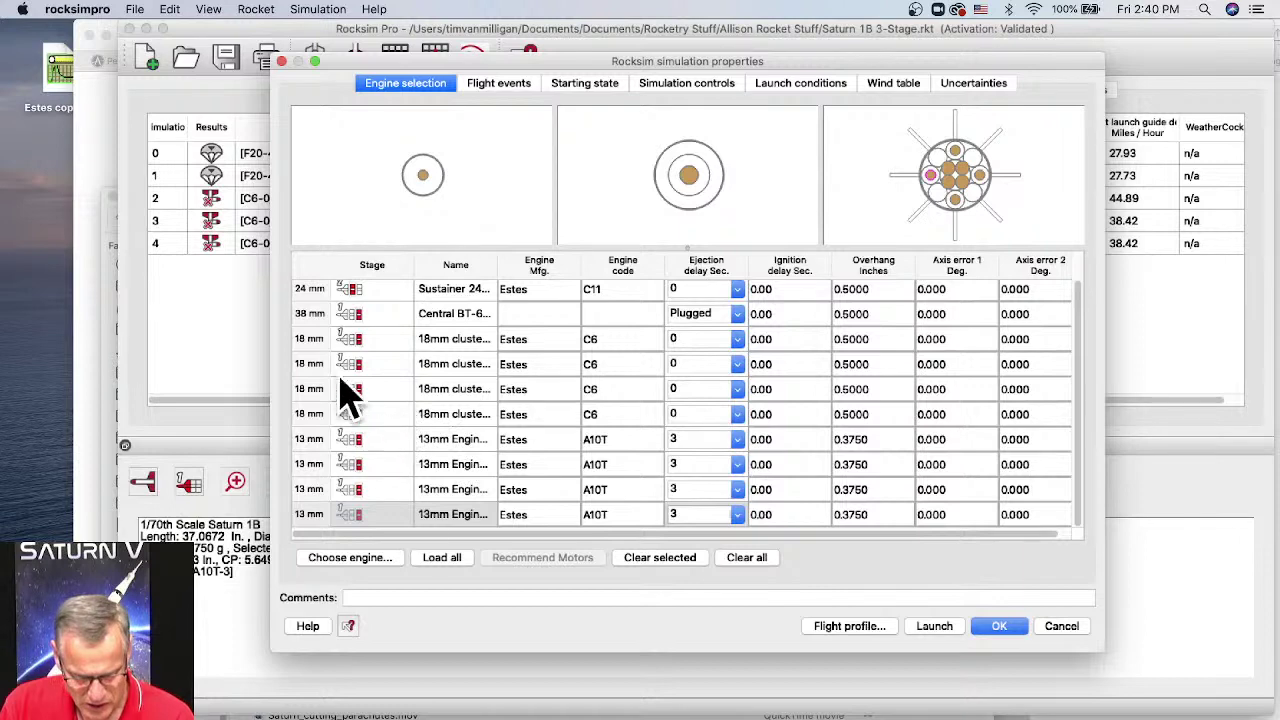
pyautogui.click(364, 298)
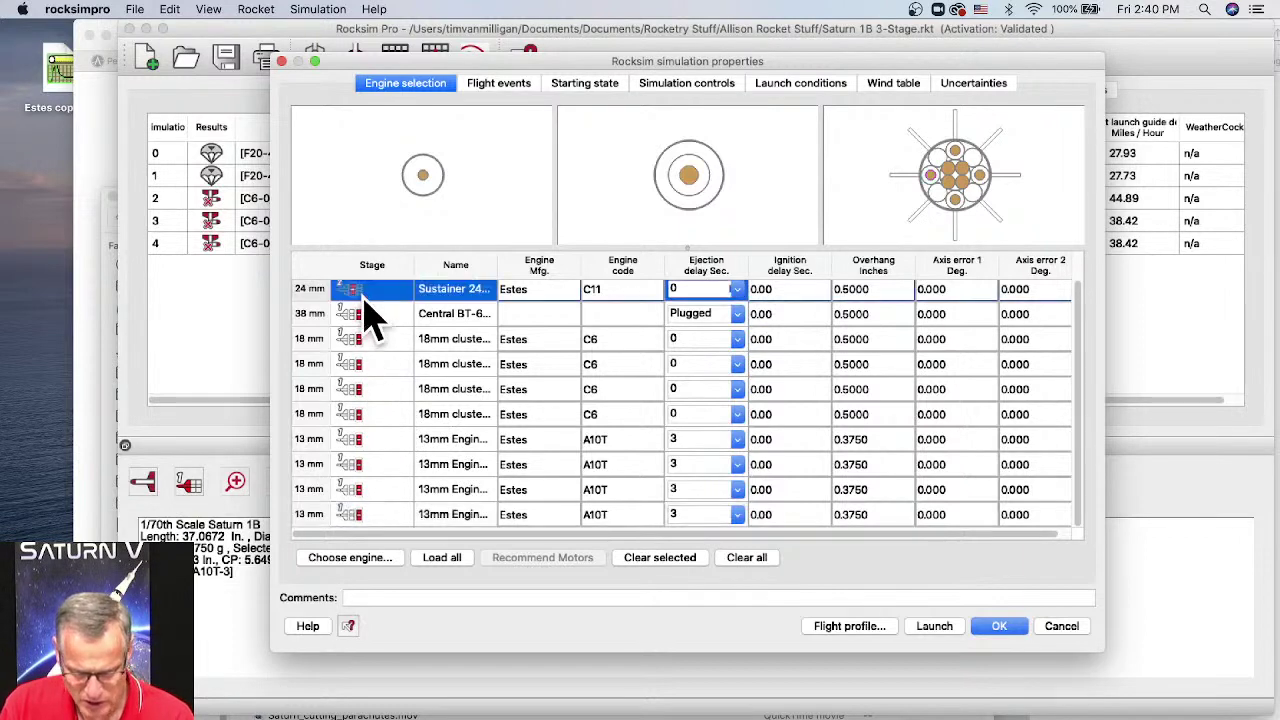
pyautogui.scroll(1, 517, 452)
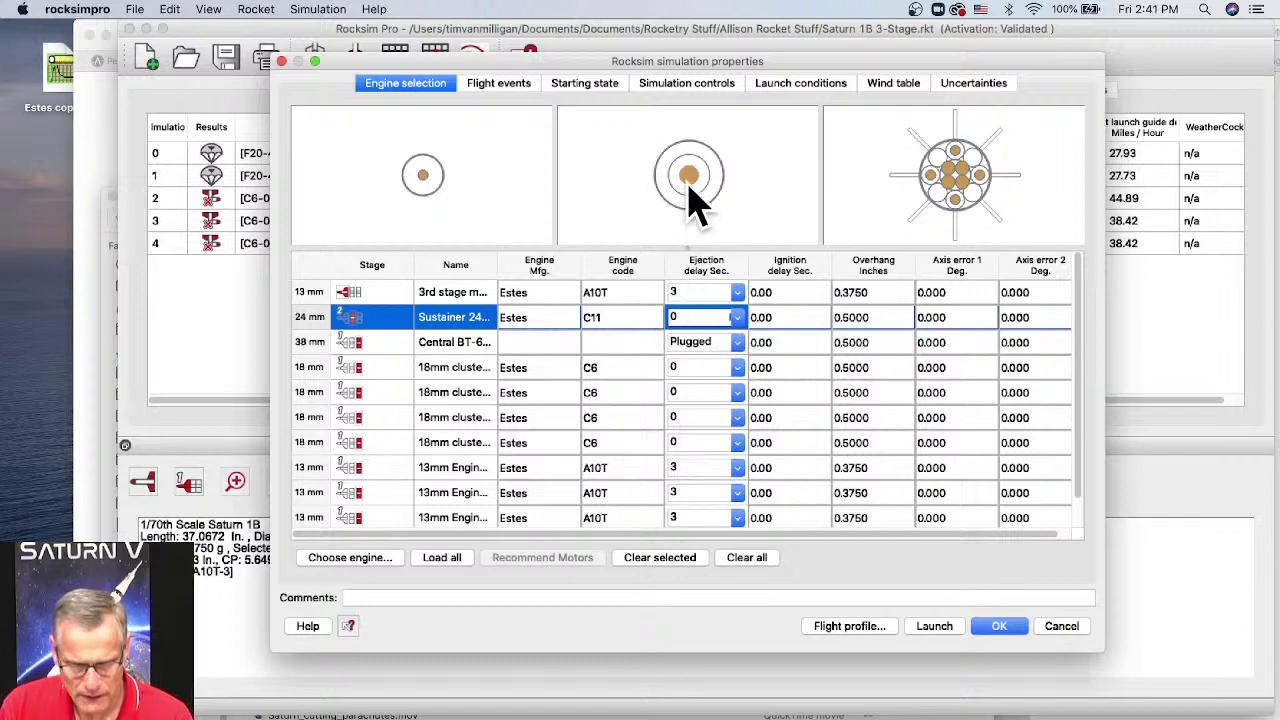
# Step: Widen the flight events' Device column to read the parachute names, and keep the Service Module parachute at Never deploy
pyautogui.click(515, 90)
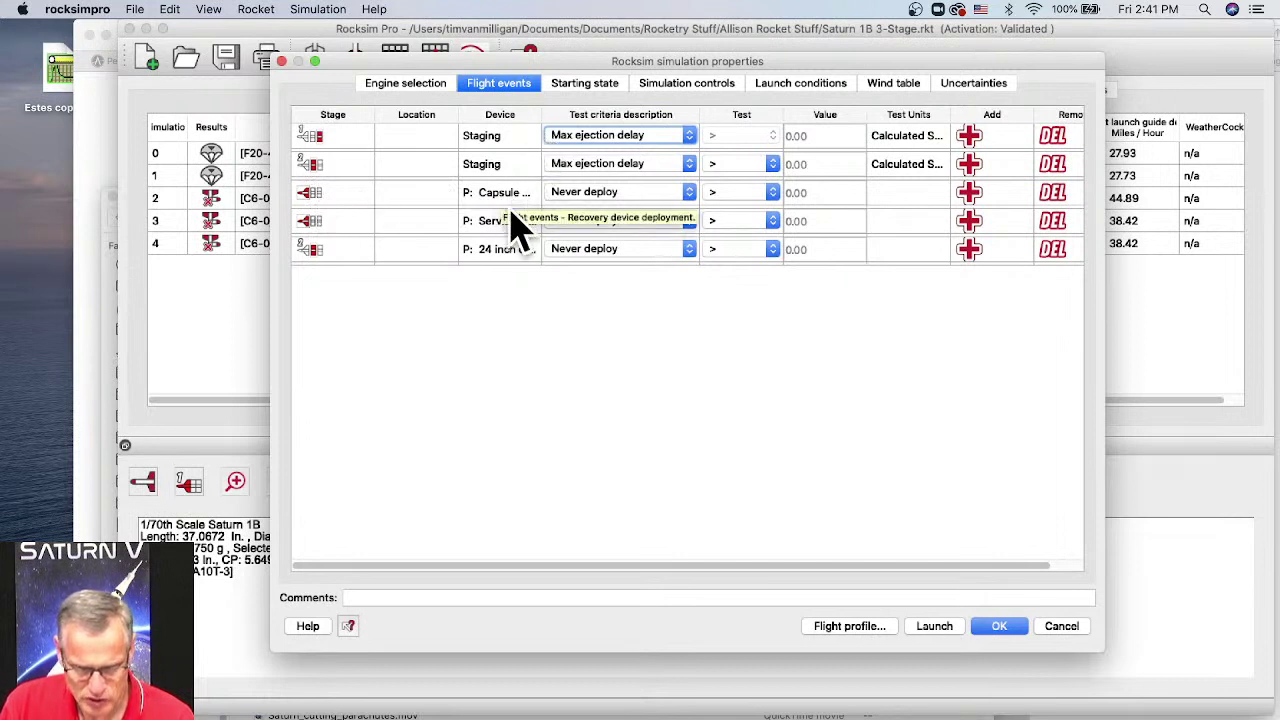
pyautogui.moveTo(545, 114); pyautogui.dragTo(579, 114)
pyautogui.click(625, 218)
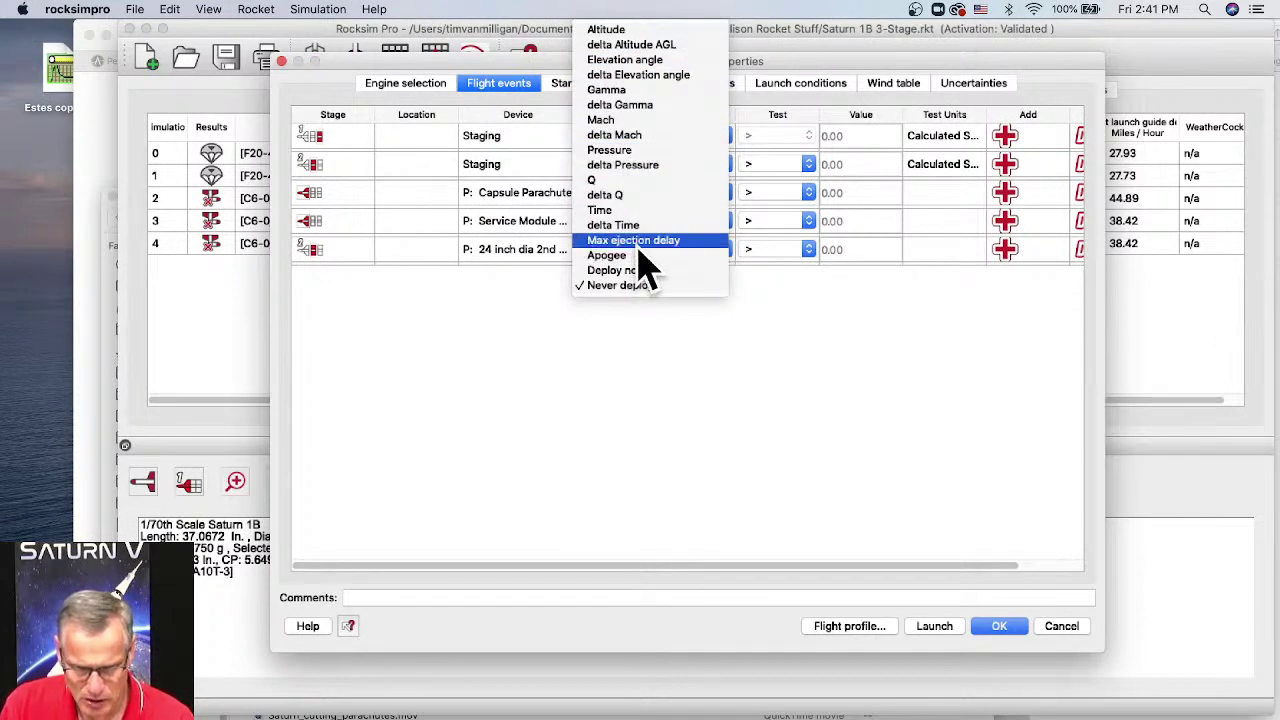
pyautogui.click(625, 286)
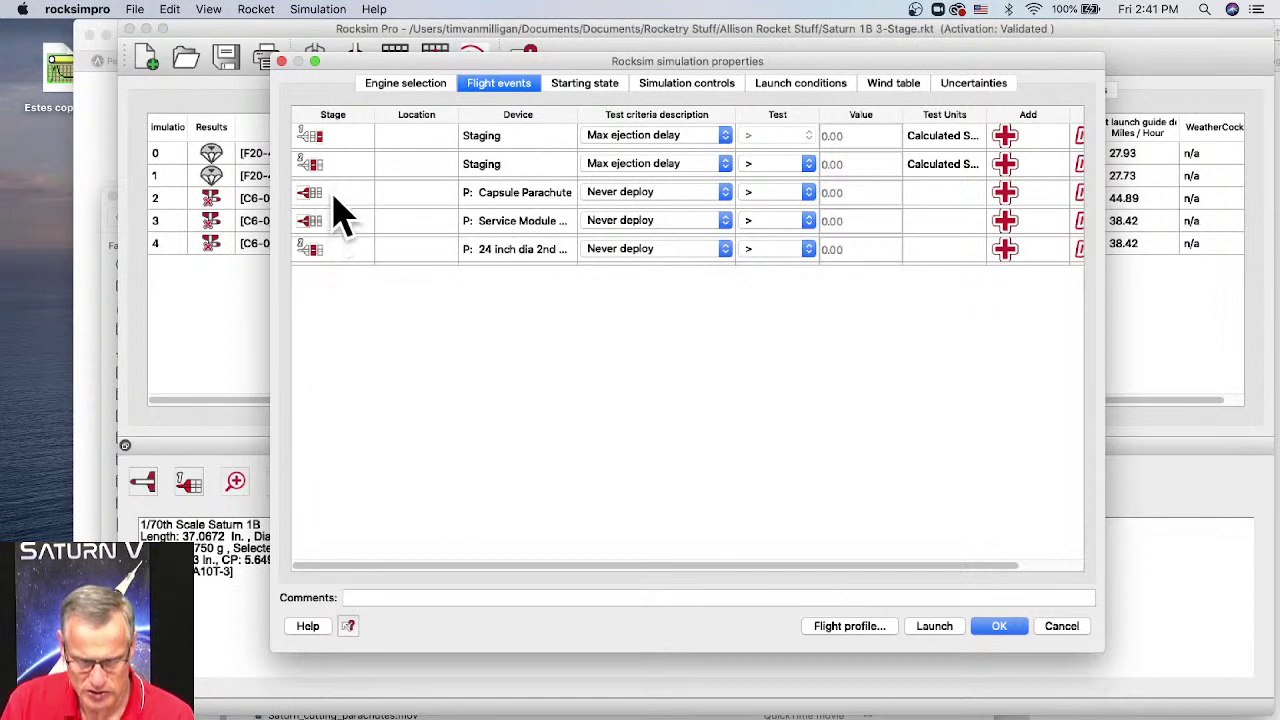
# Step: Review the launch guide values in the starting state and the resolution and end-point settings in the simulation controls
pyautogui.click(586, 86)
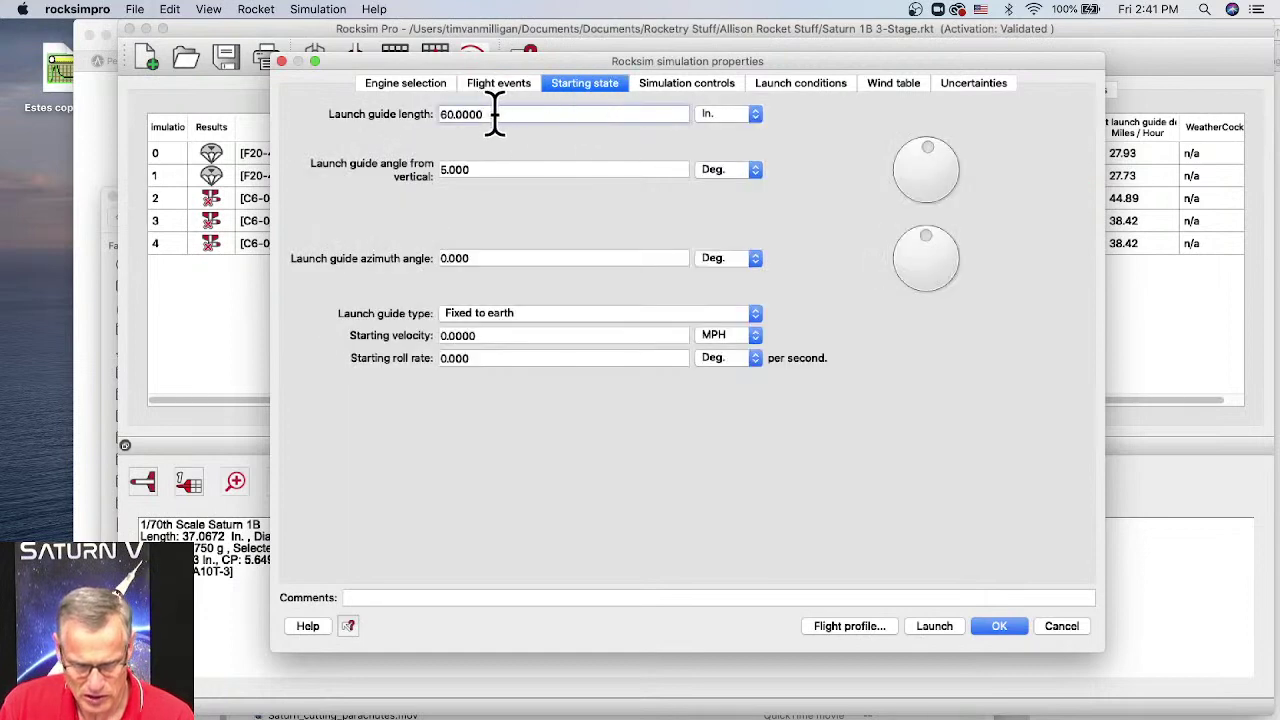
pyautogui.click(682, 90)
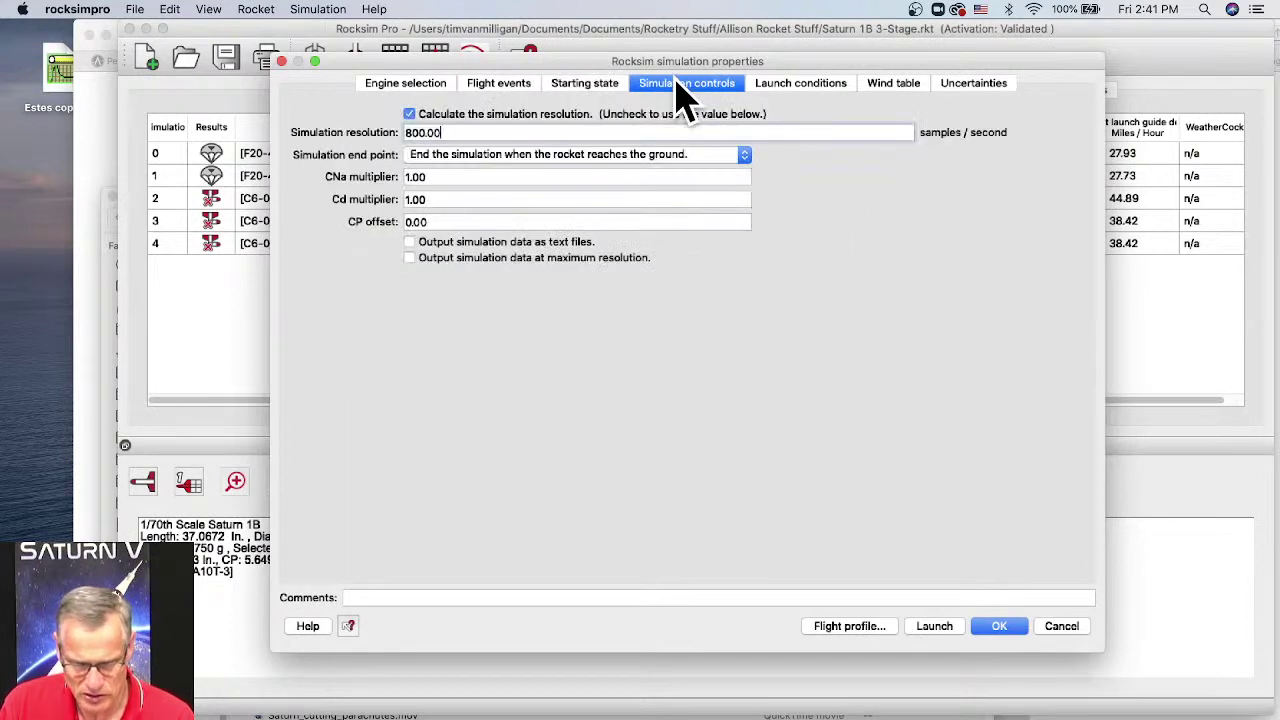
pyautogui.click(585, 88)
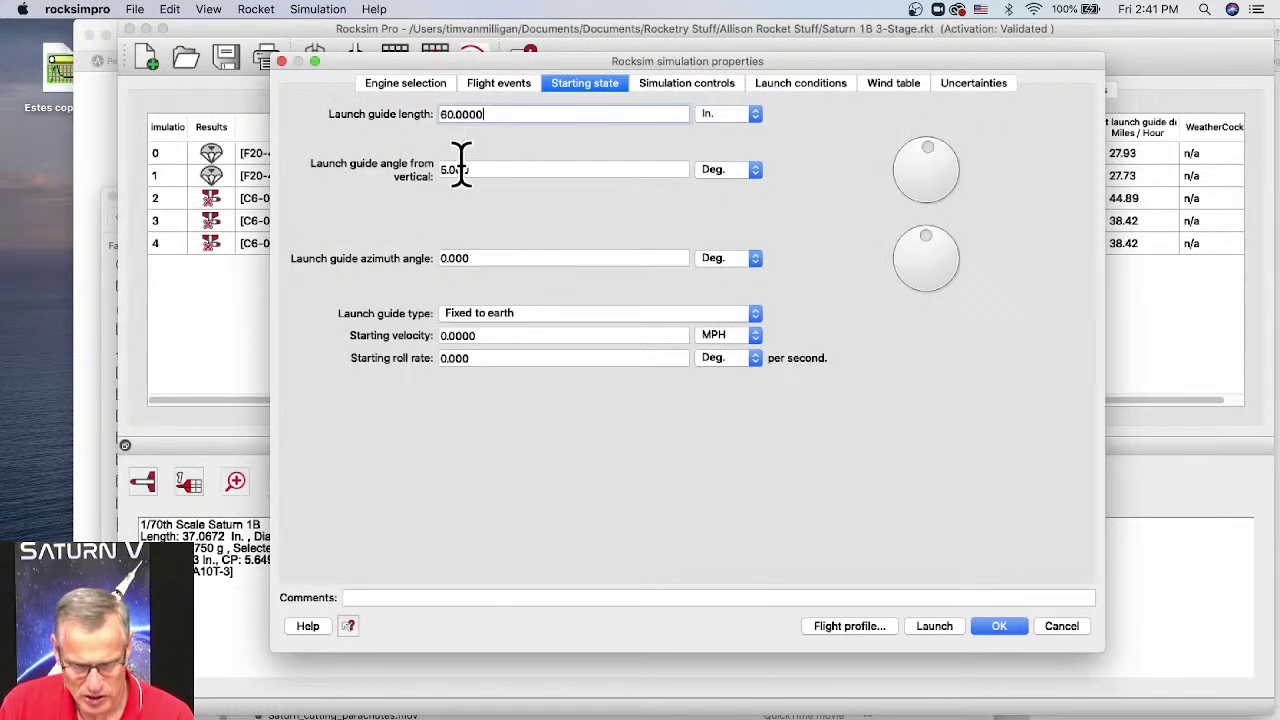
pyautogui.click(686, 85)
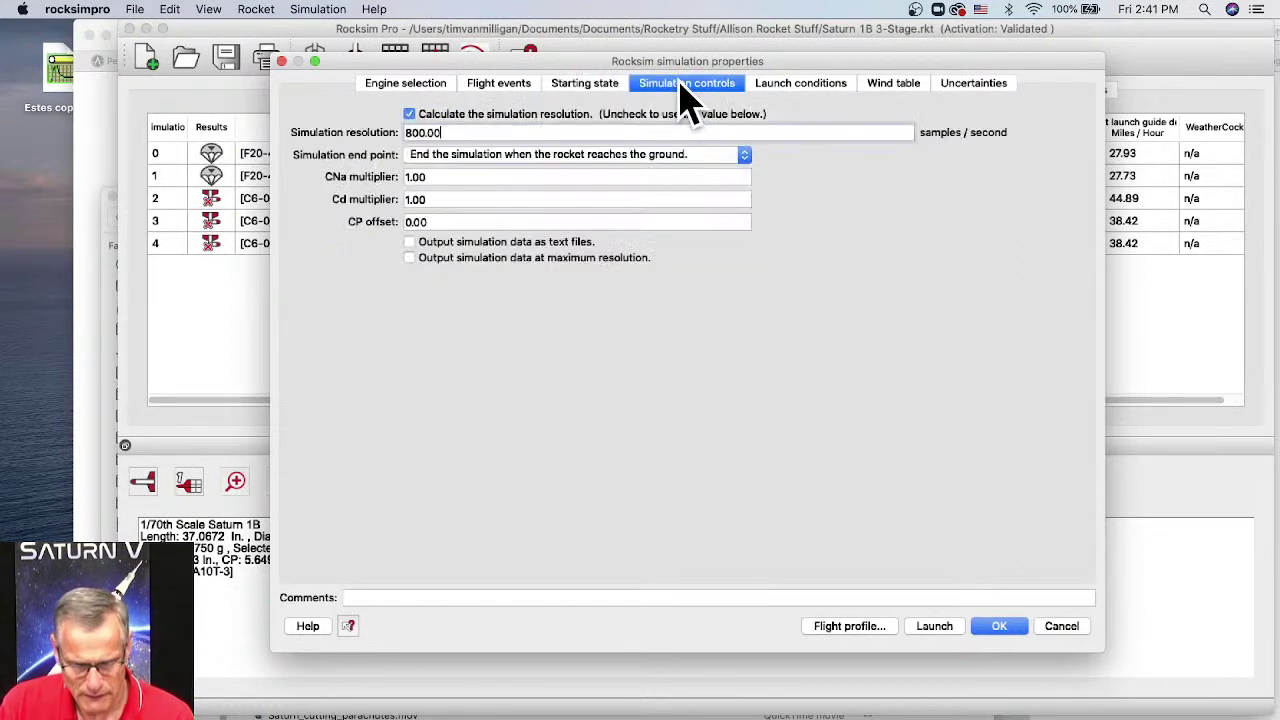
# Step: Set the launch conditions to the Birmingham Rocket Boys $665 launch site from the database
pyautogui.click(770, 88)
pyautogui.click(405, 145)
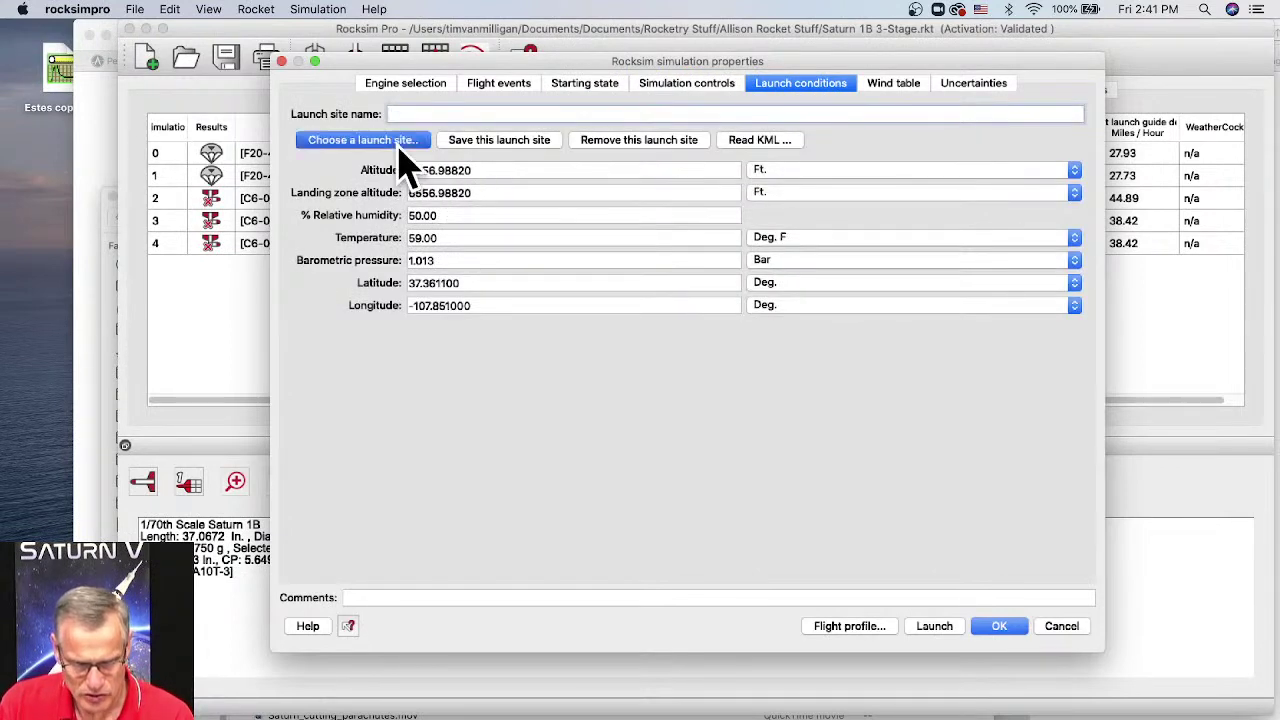
pyautogui.click(535, 262)
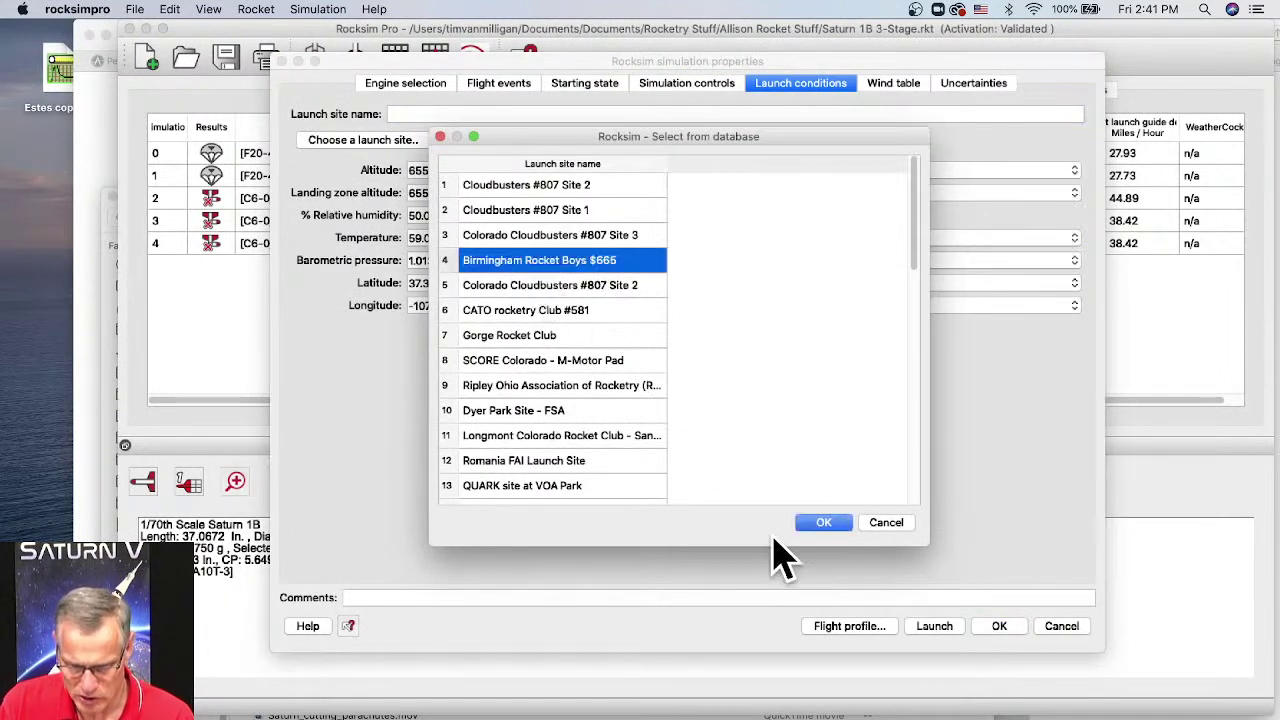
pyautogui.click(830, 522)
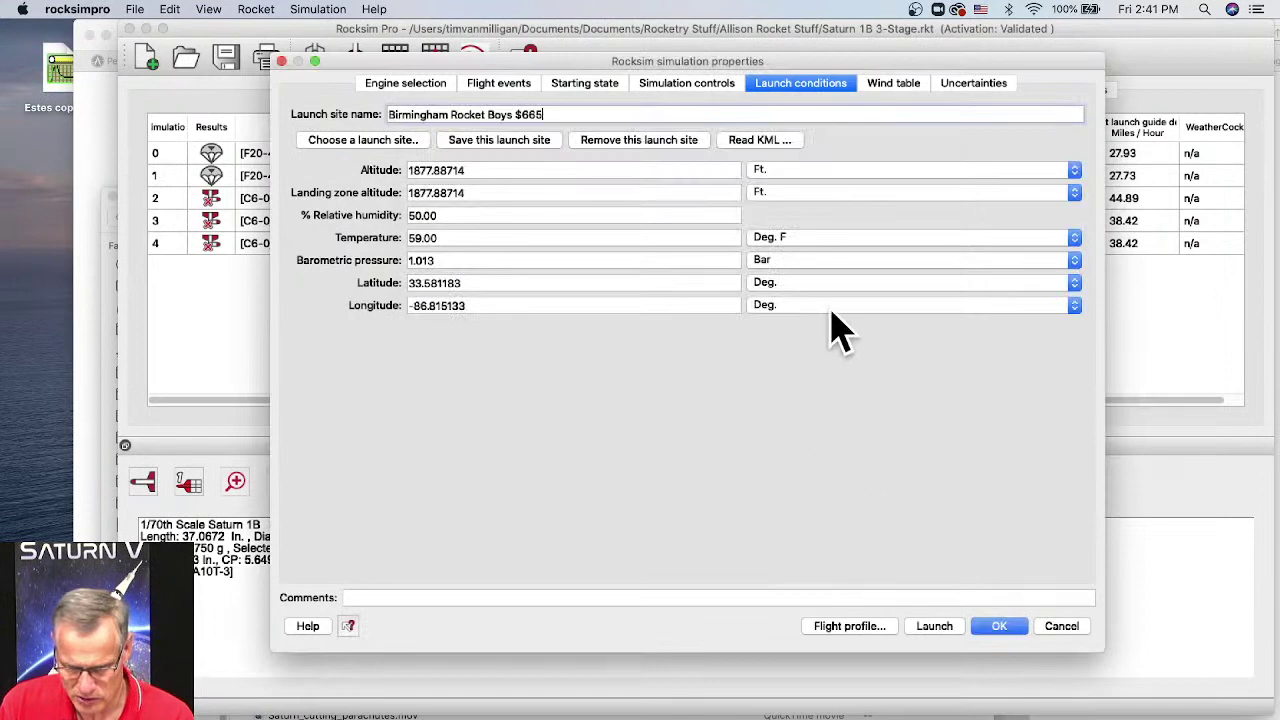
# Step: Check the wind table, then run the simulation with its 3D flight profile, moving the visualizer window fully into view
pyautogui.click(893, 90)
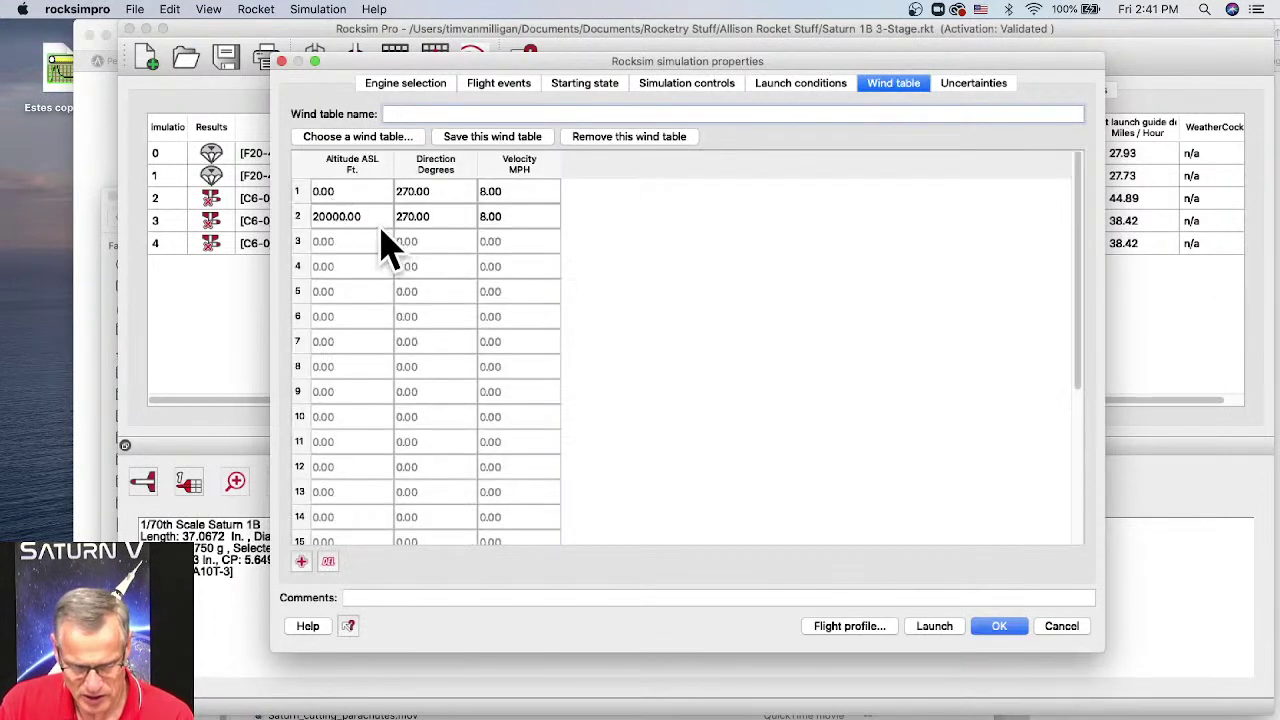
pyautogui.click(857, 624)
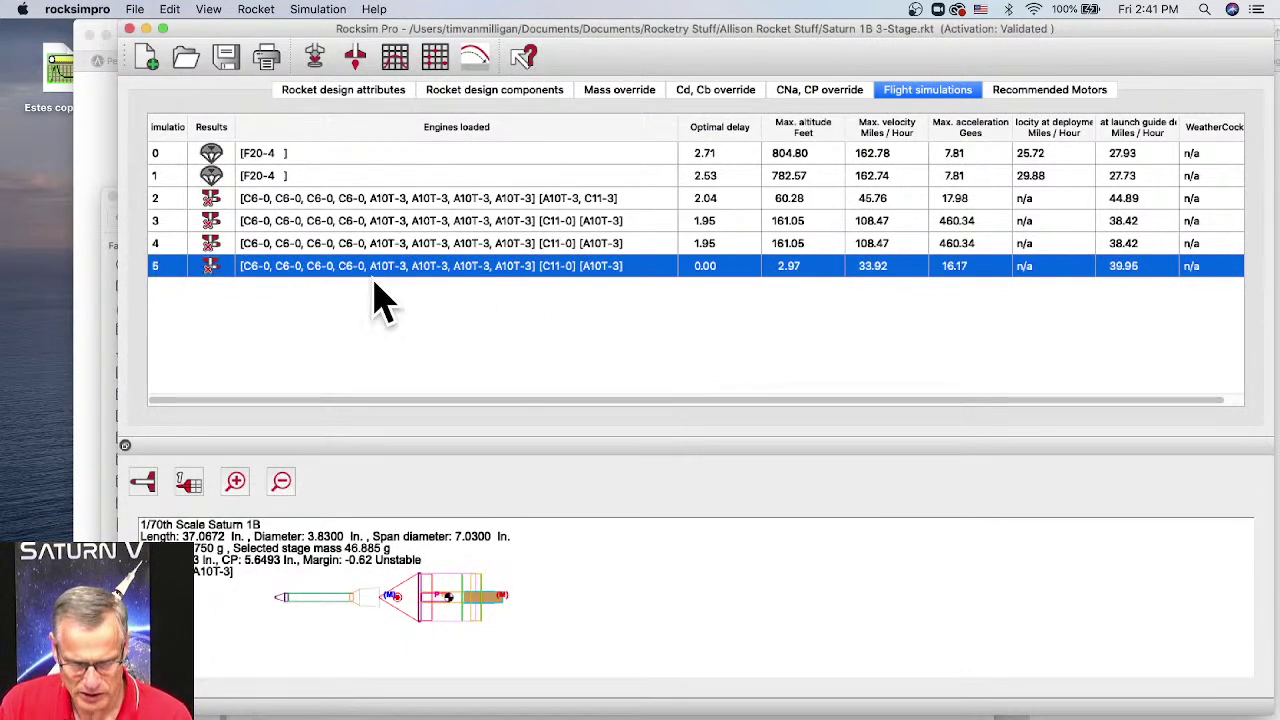
pyautogui.doubleClick(454, 270)
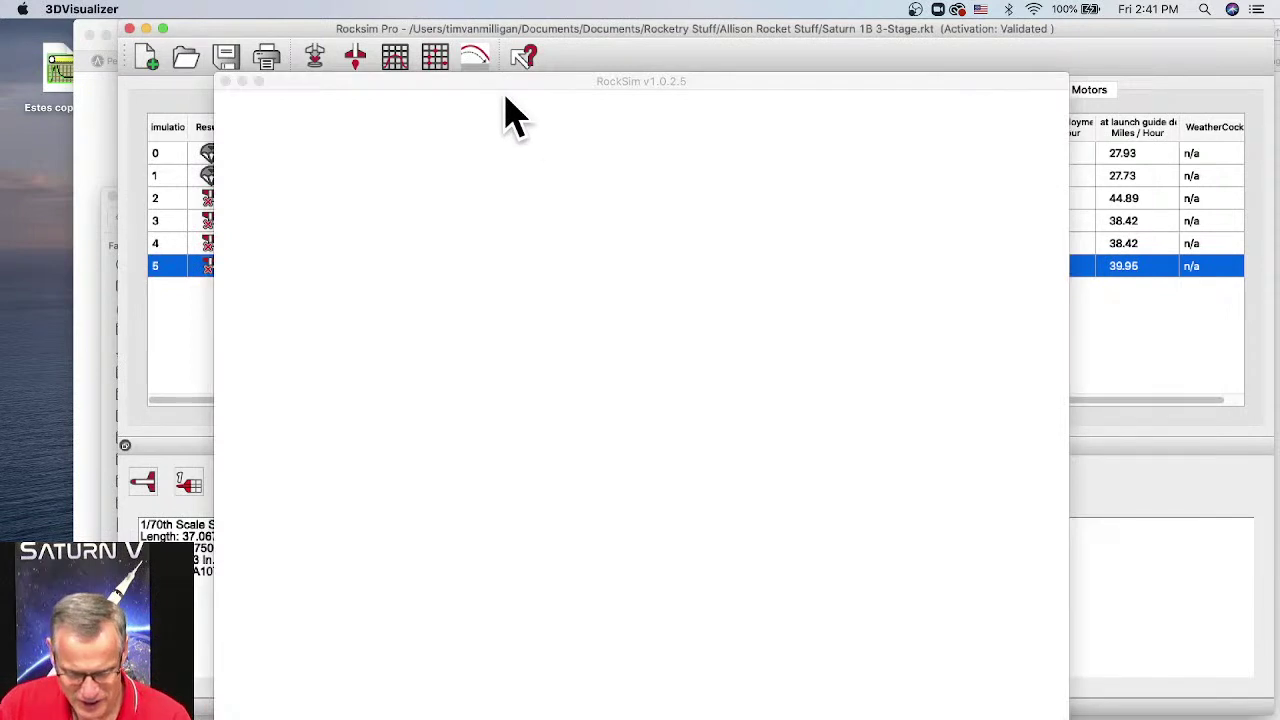
pyautogui.moveTo(510, 115); pyautogui.dragTo(1095, 295)
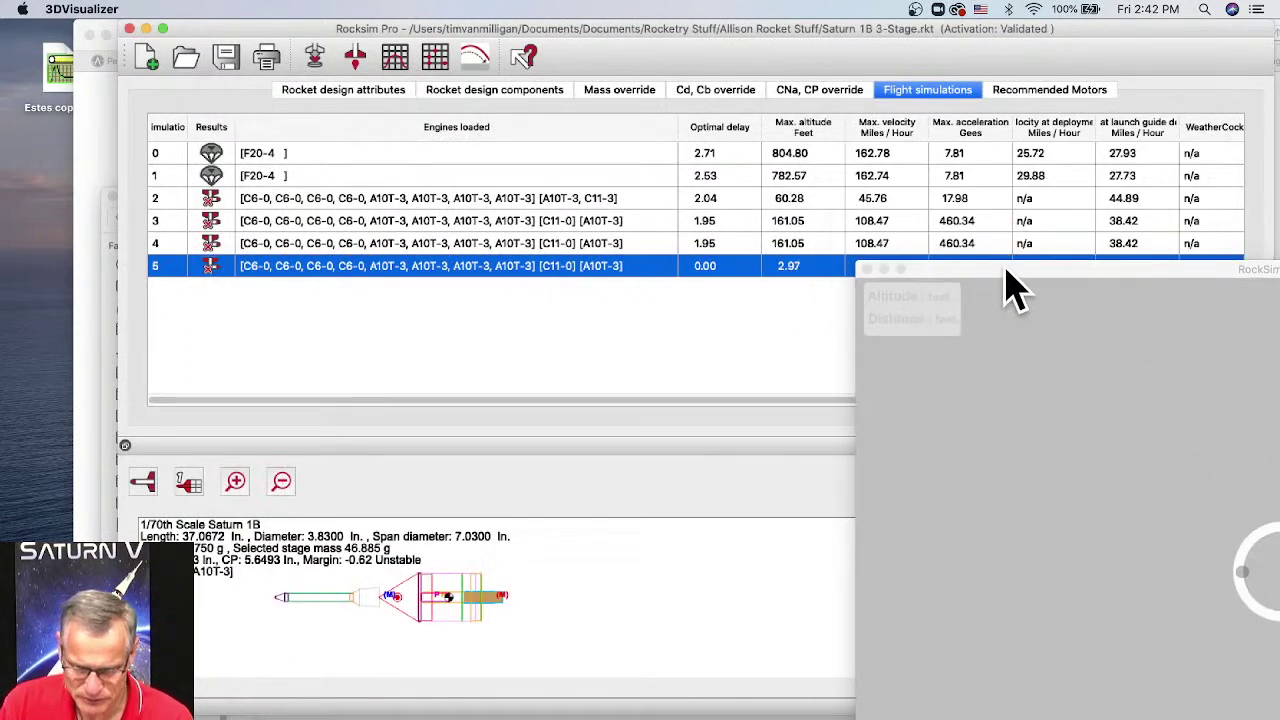
pyautogui.moveTo(1010, 290); pyautogui.dragTo(337, 71)
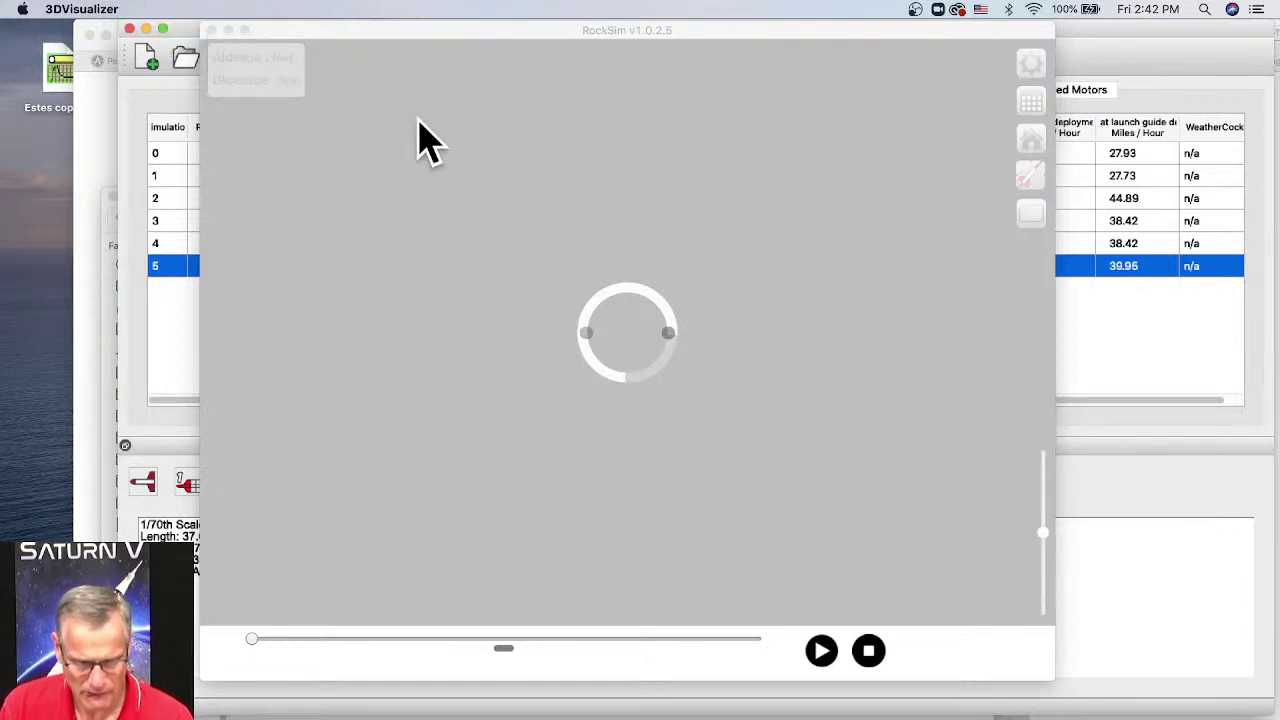
pyautogui.moveTo(458, 42); pyautogui.dragTo(540, 55)
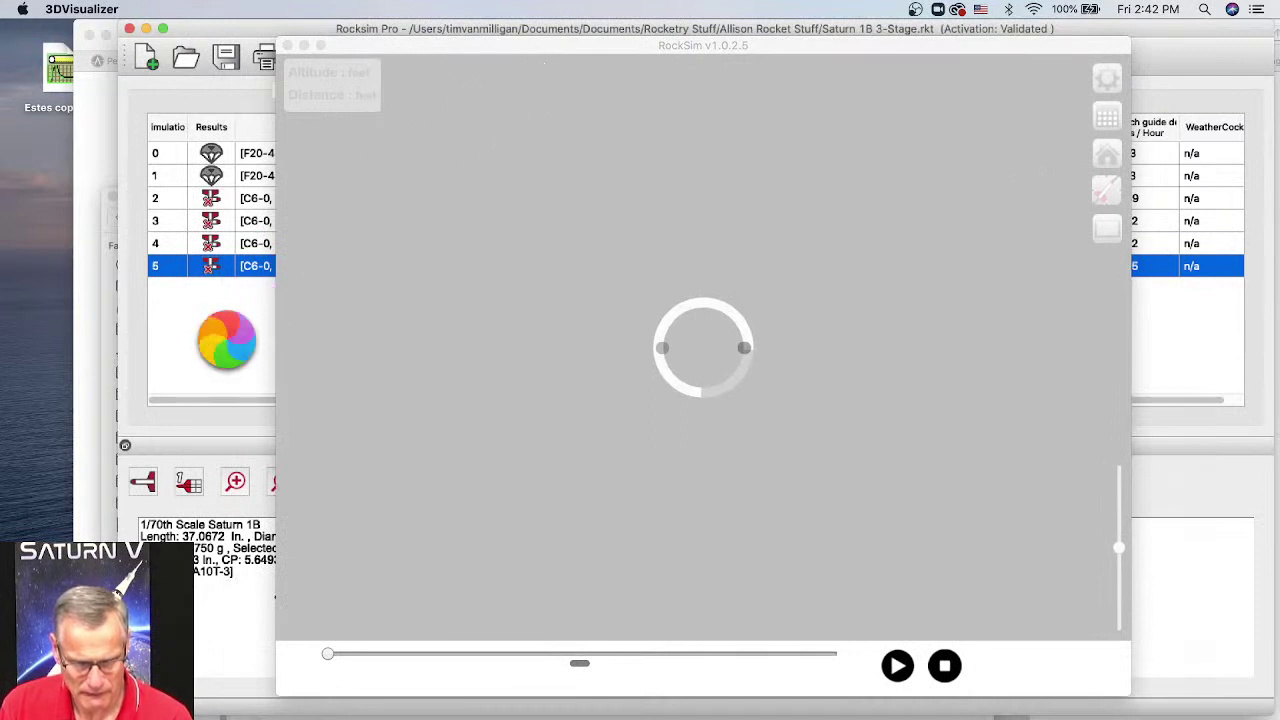
# Step: Force the unresponsive rocksimpro application to quit
pyautogui.click(35, 125)
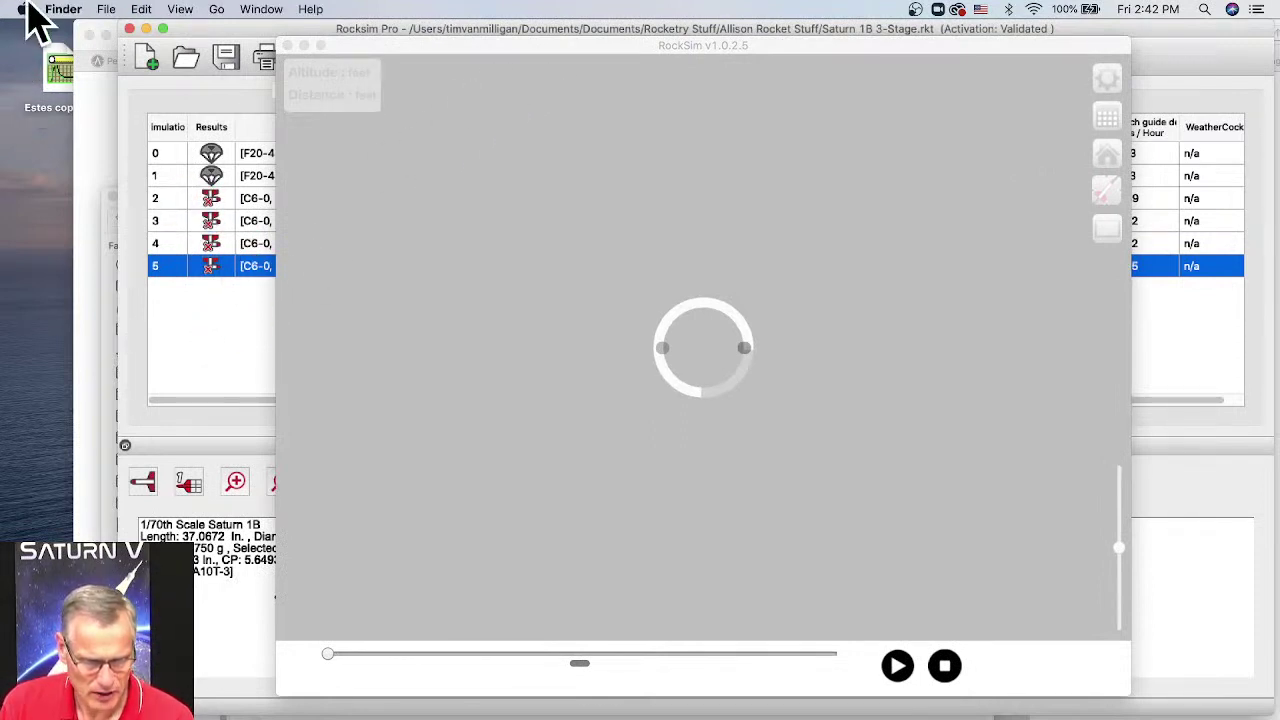
pyautogui.click(22, 9)
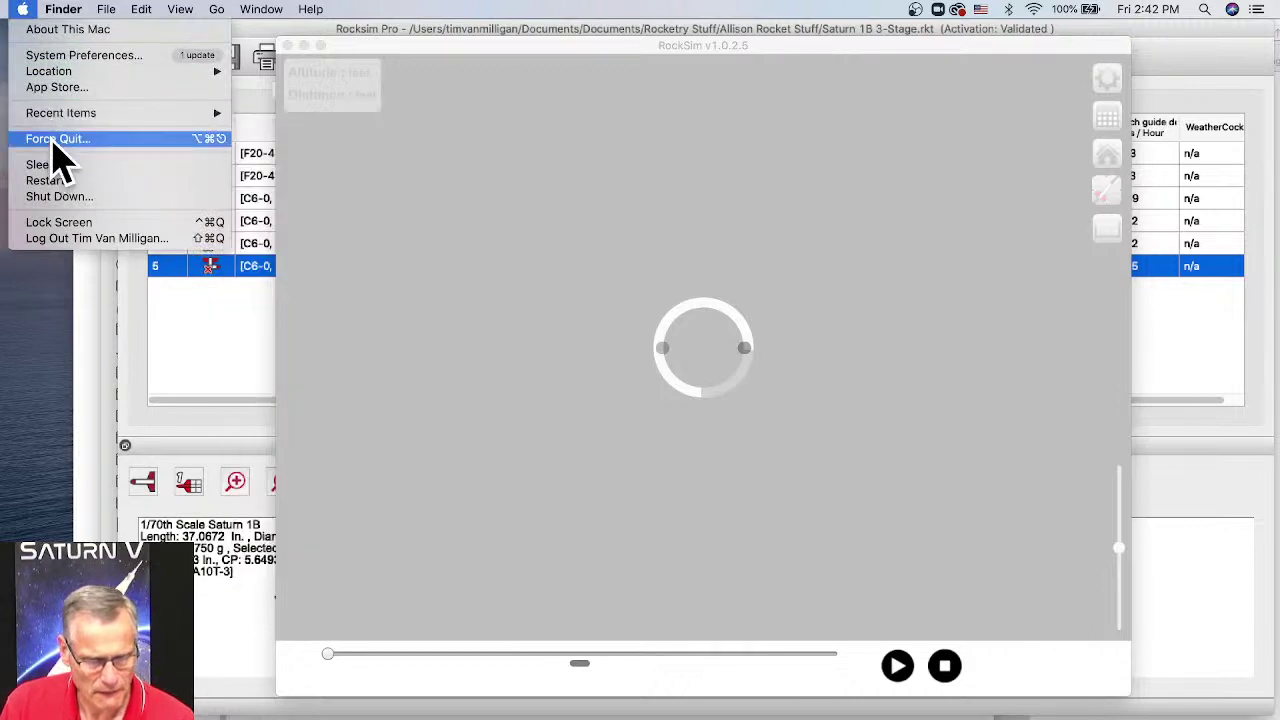
pyautogui.click(52, 139)
pyautogui.click(212, 438)
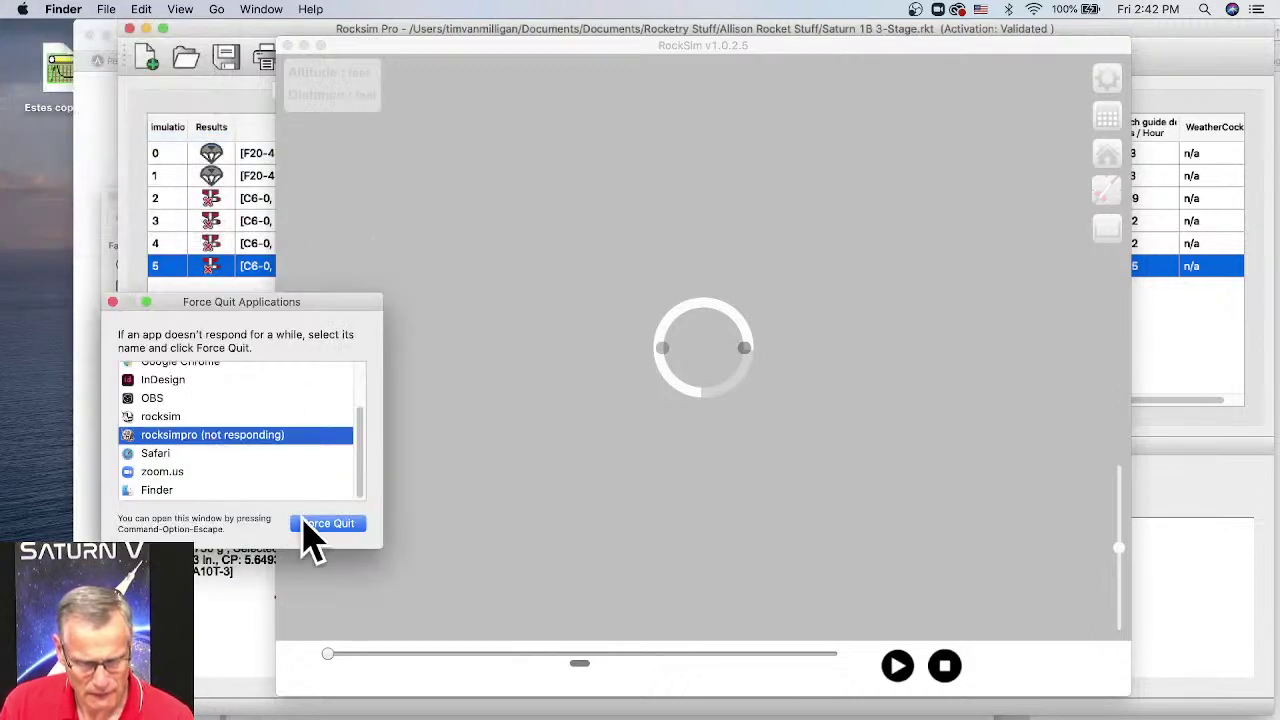
pyautogui.click(322, 523)
pyautogui.click(358, 385)
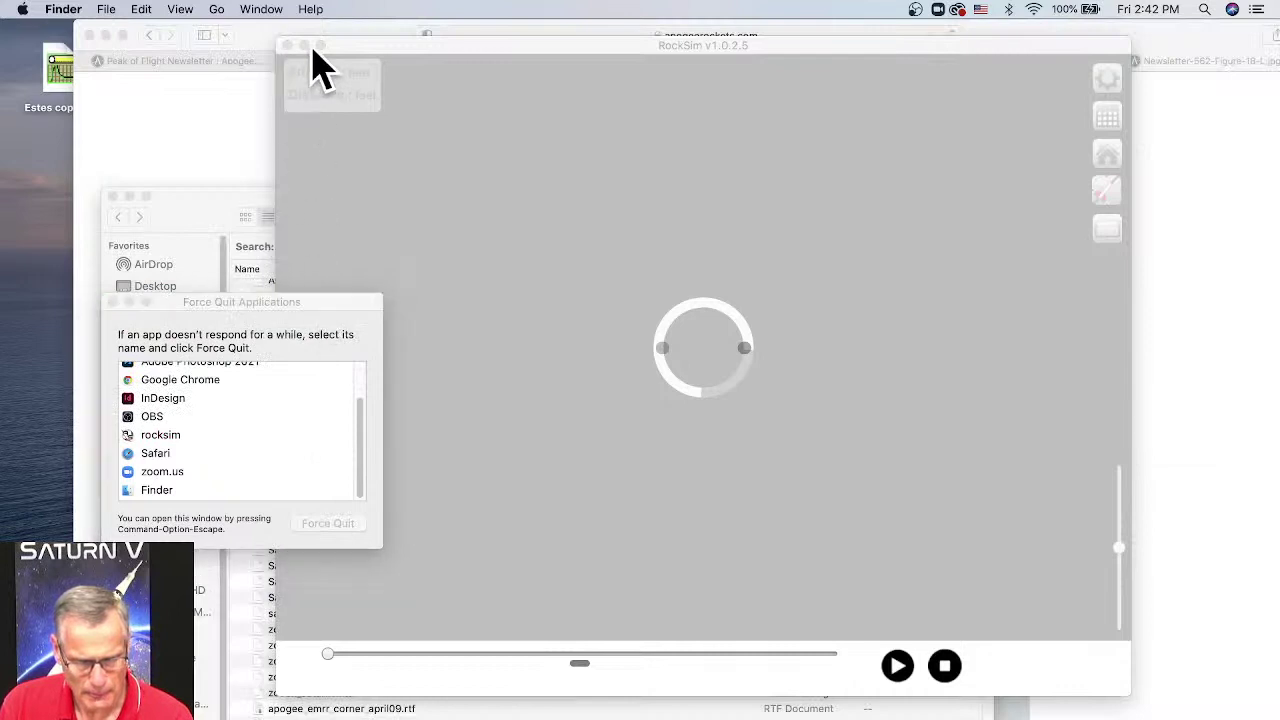
# Step: Force the leftover 3DVisualizer application to quit as well
pyautogui.click(340, 60)
pyautogui.moveTo(368, 452); pyautogui.dragTo(357, 386)
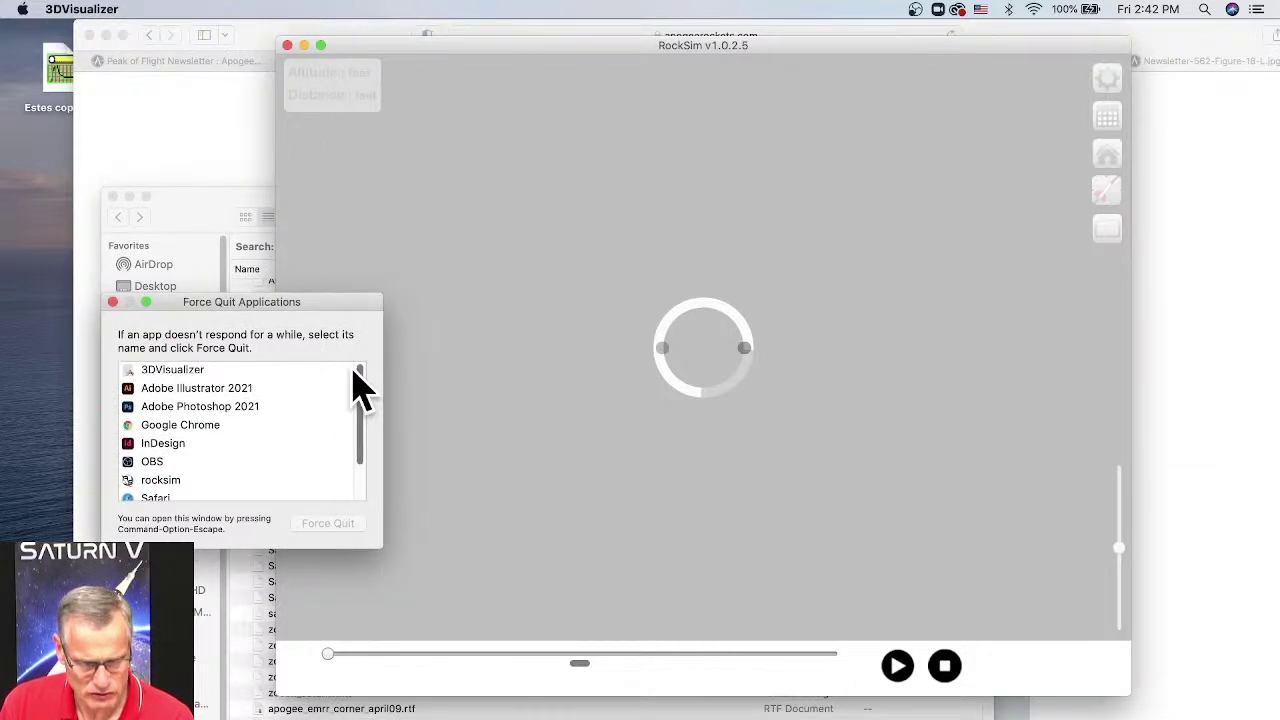
pyautogui.click(196, 370)
pyautogui.click(322, 528)
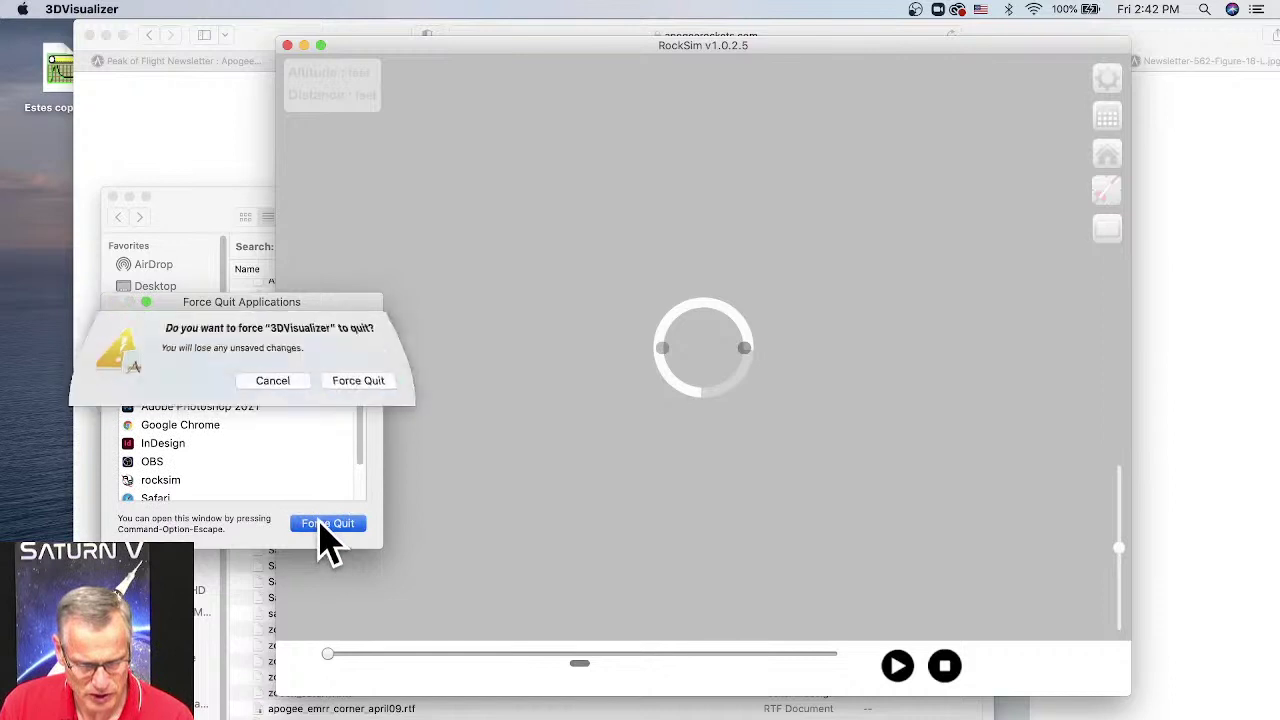
pyautogui.click(365, 382)
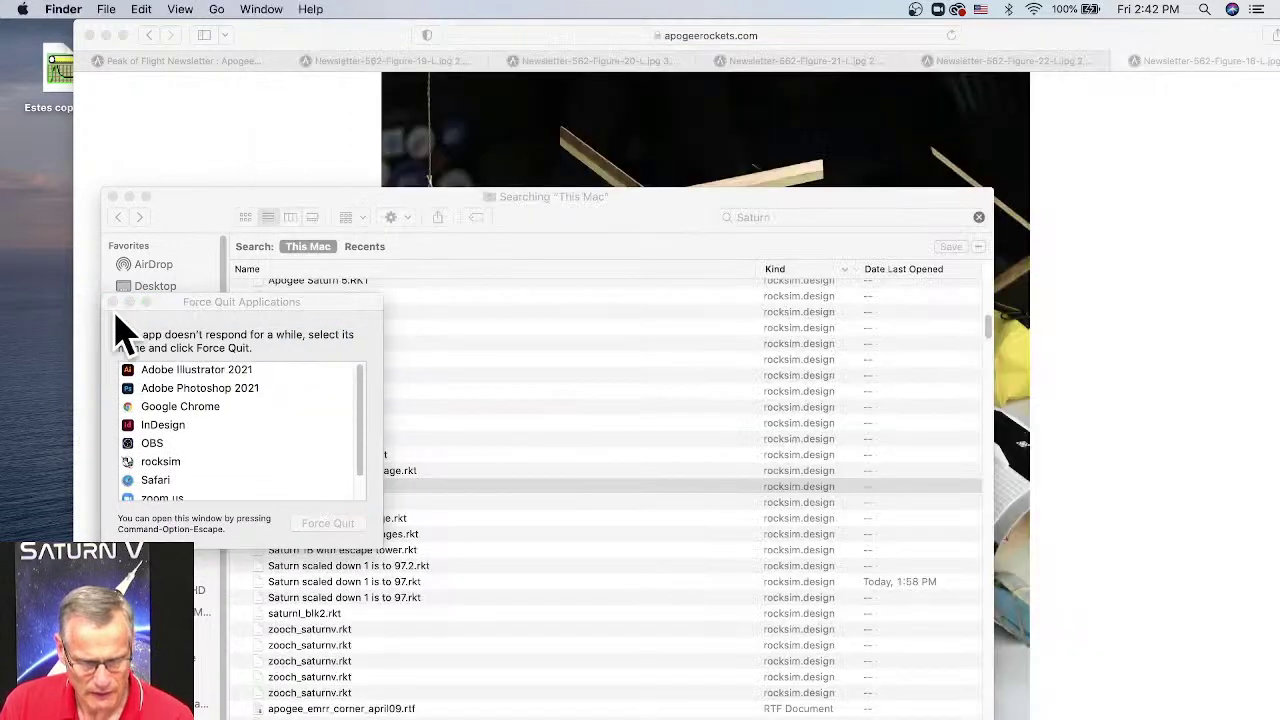
# Step: Close the Force Quit window, start rocksim, and open the Saturn 1B 3-Stage.rkt design from the Finder search results
pyautogui.click(113, 302)
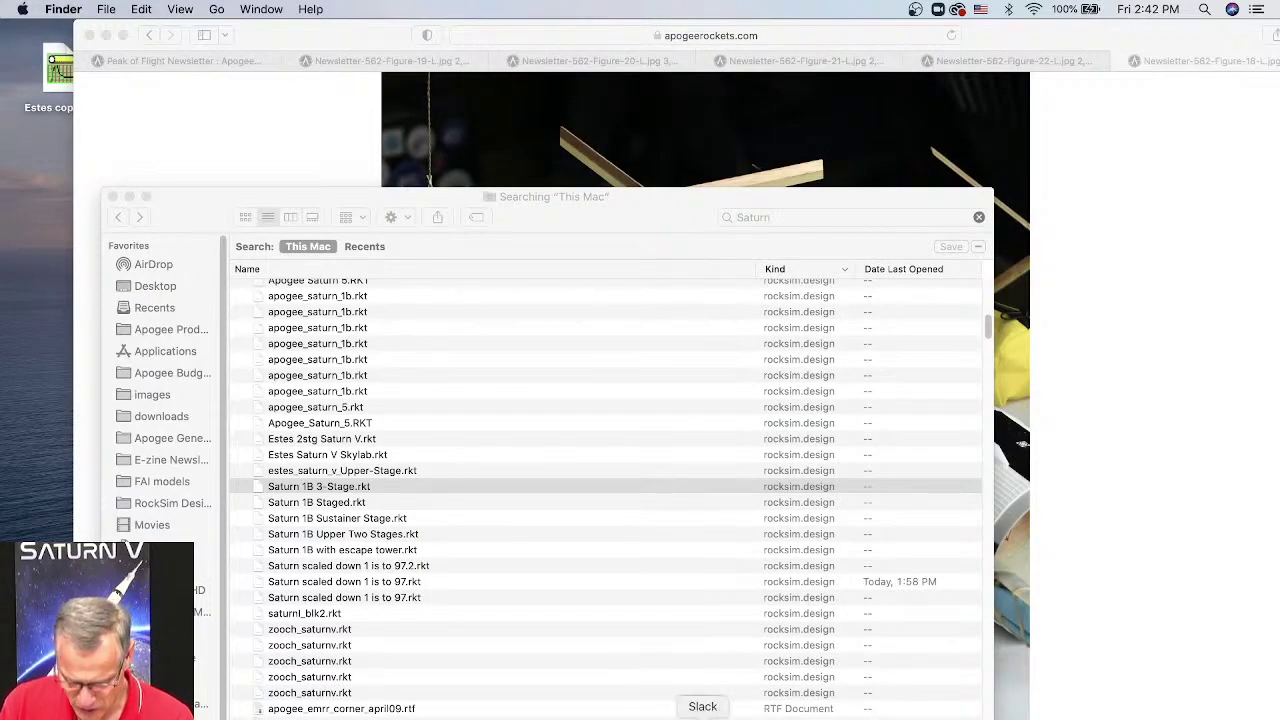
pyautogui.click(628, 716)
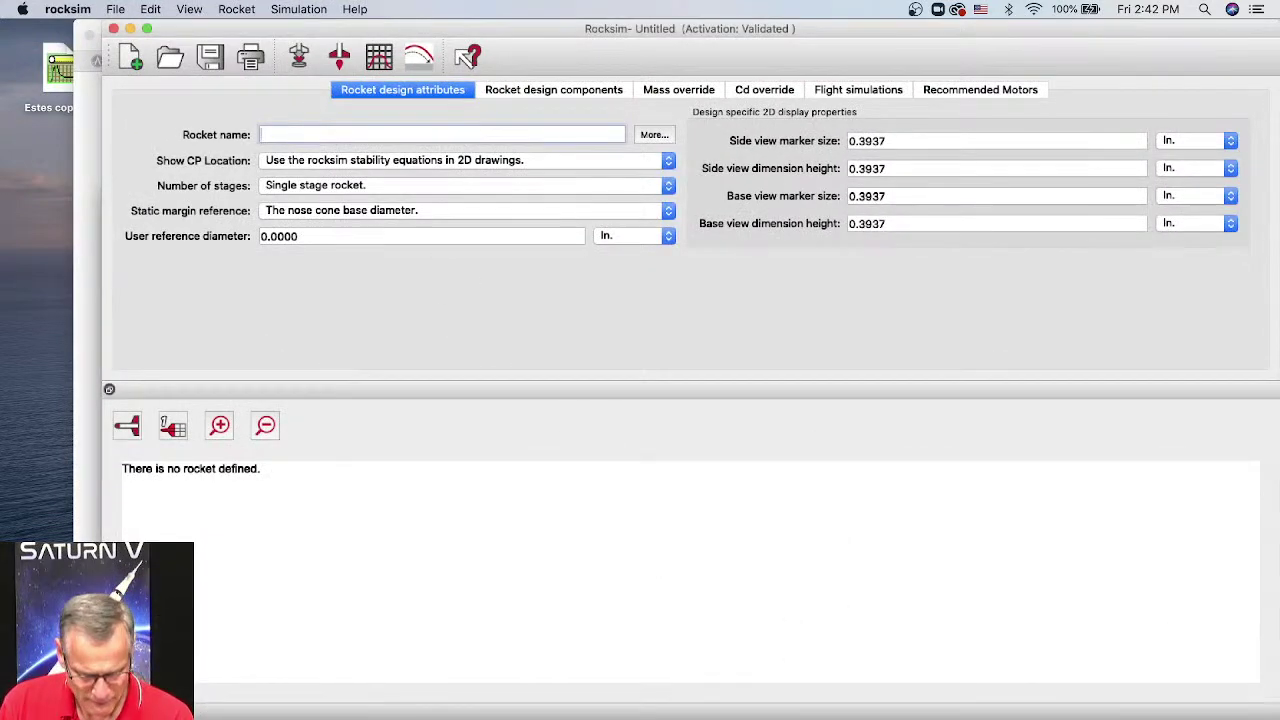
pyautogui.click(192, 716)
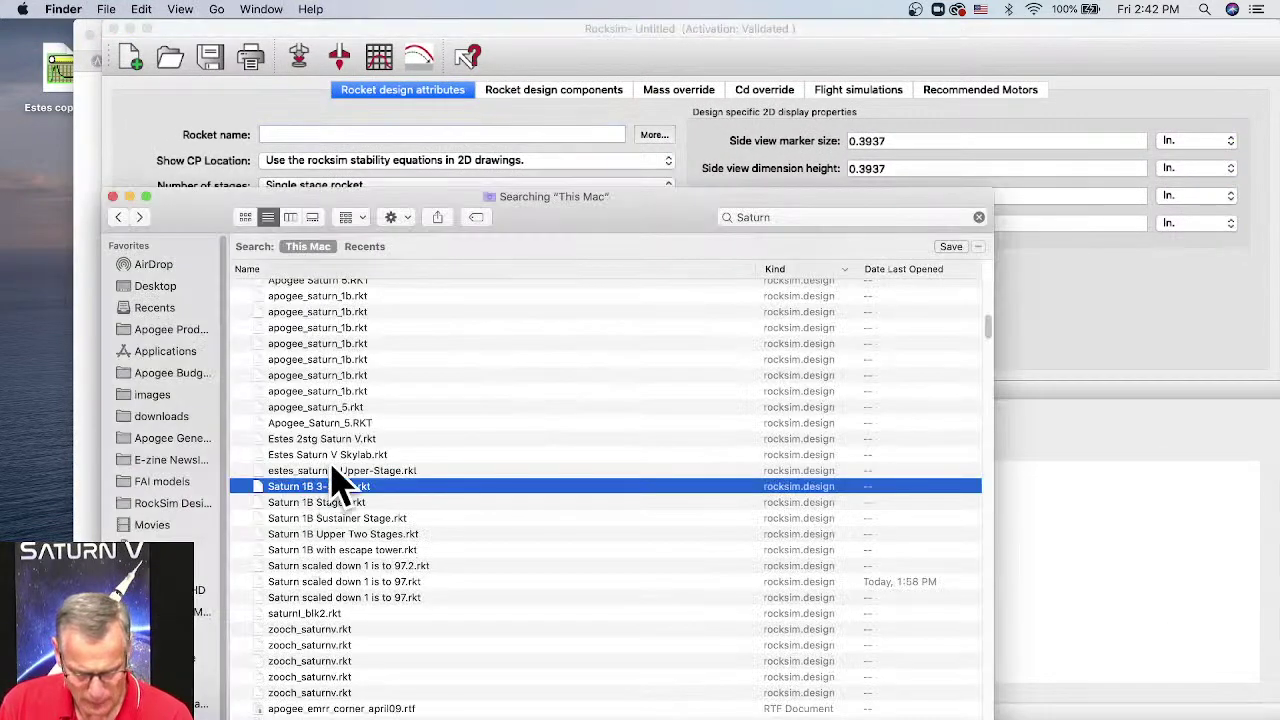
pyautogui.moveTo(333, 497); pyautogui.dragTo(1112, 560)
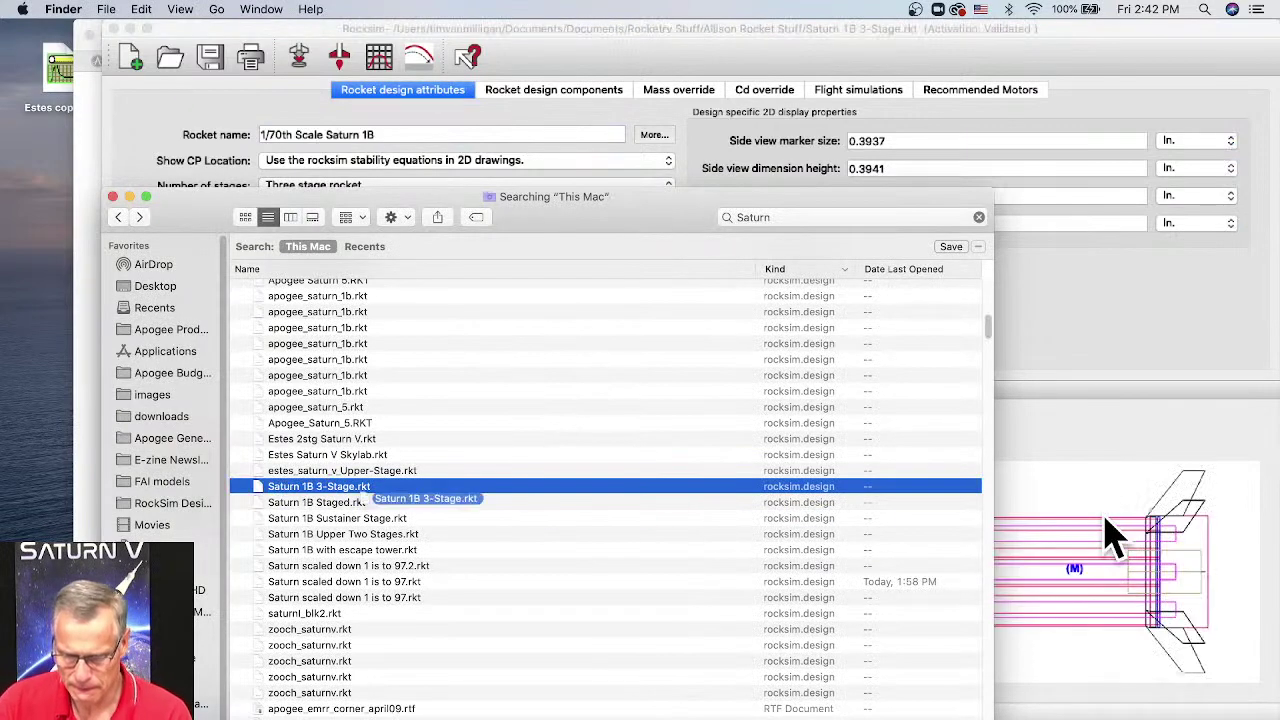
# Step: Load the engines from flight simulation 4 into the rocket, accepting the newly added motor mount
pyautogui.click(860, 90)
pyautogui.rightClick(268, 243)
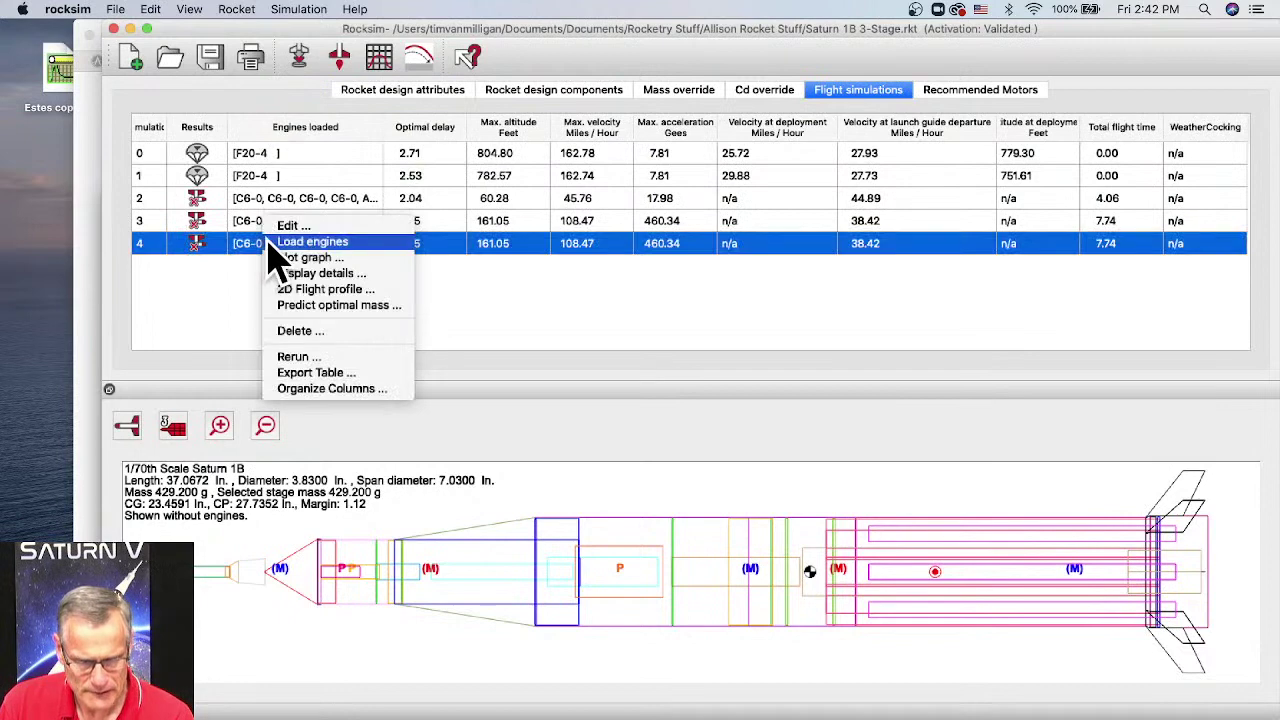
pyautogui.click(300, 242)
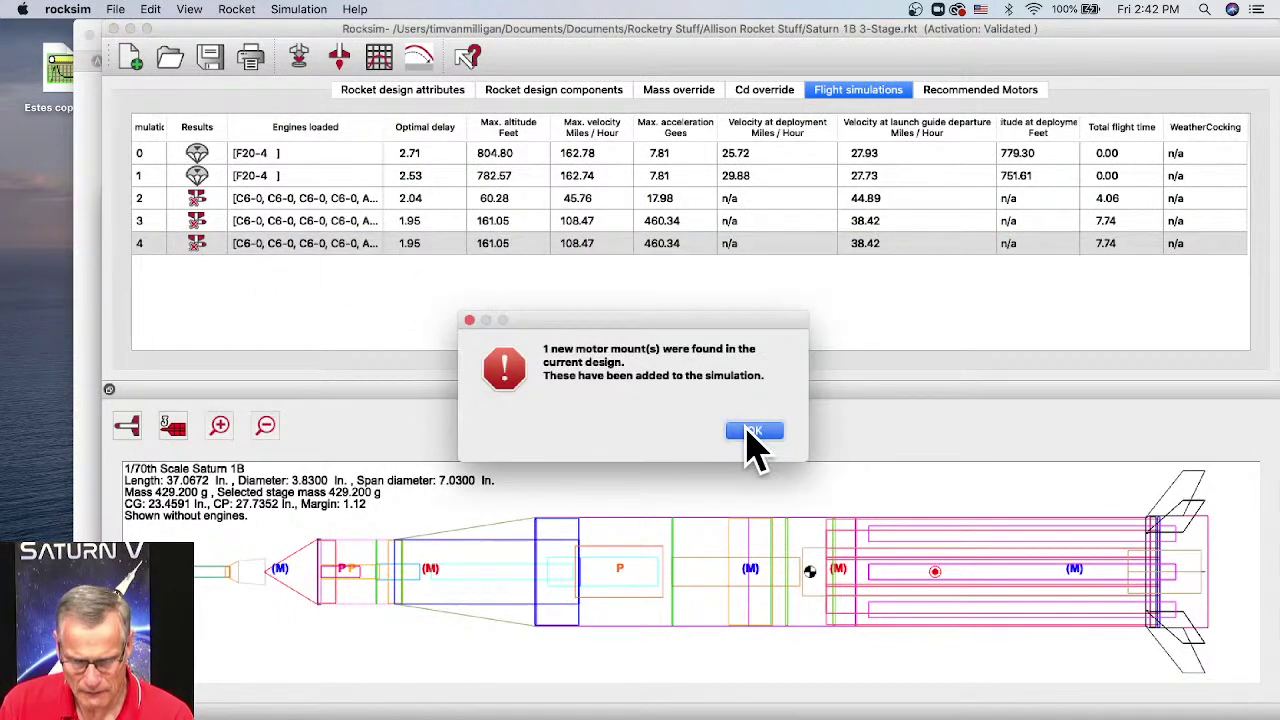
pyautogui.click(752, 438)
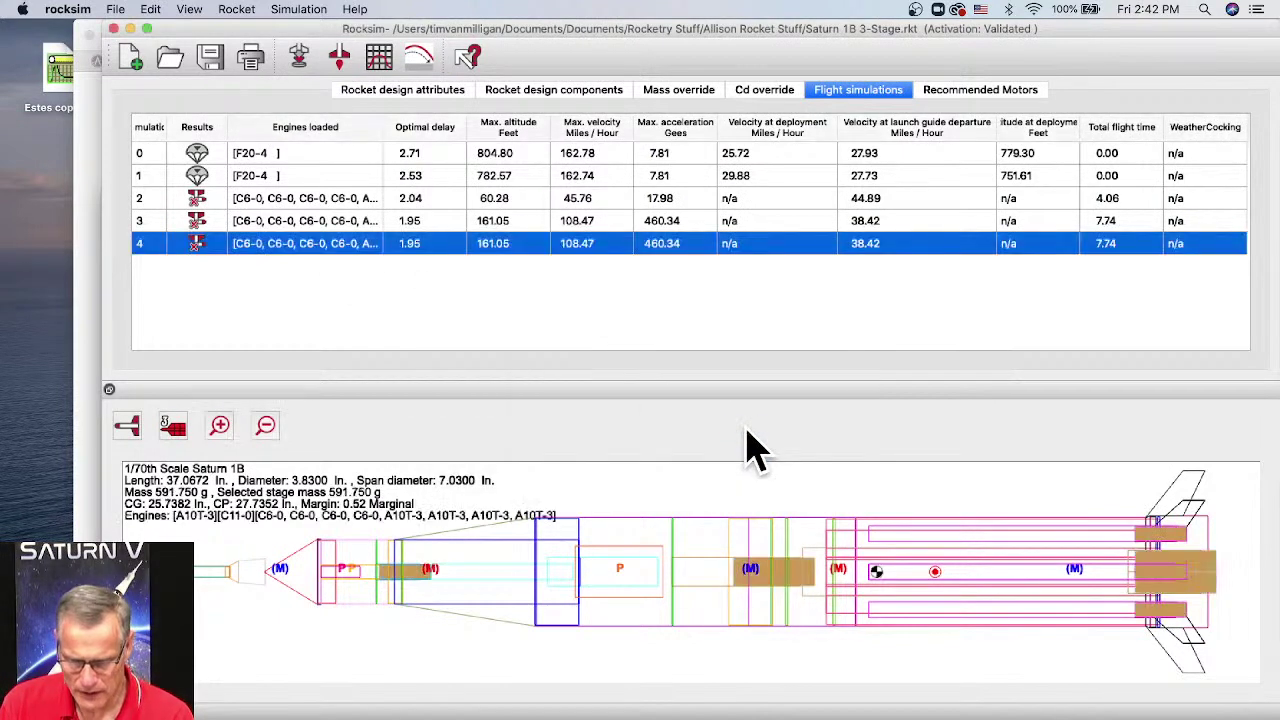
# Step: Review the simulation's engine selection with a wider Name column, then check its flight events and simulation controls
pyautogui.click(302, 53)
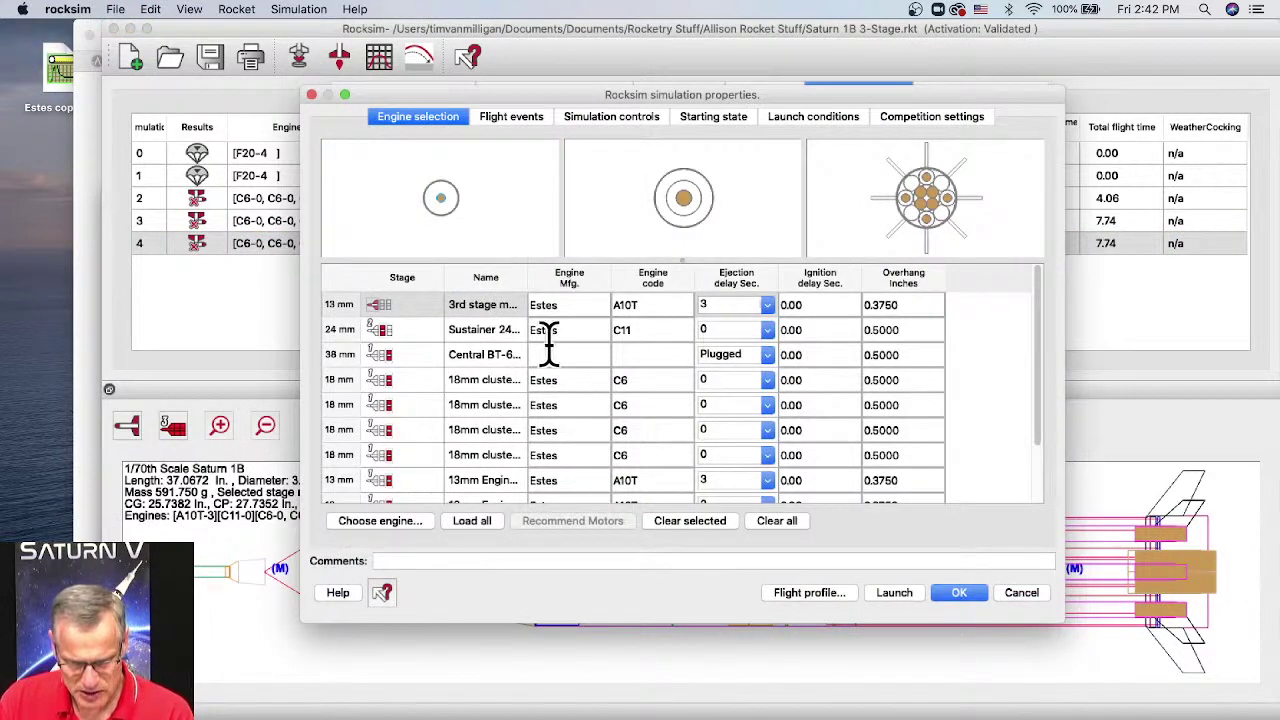
pyautogui.click(477, 358)
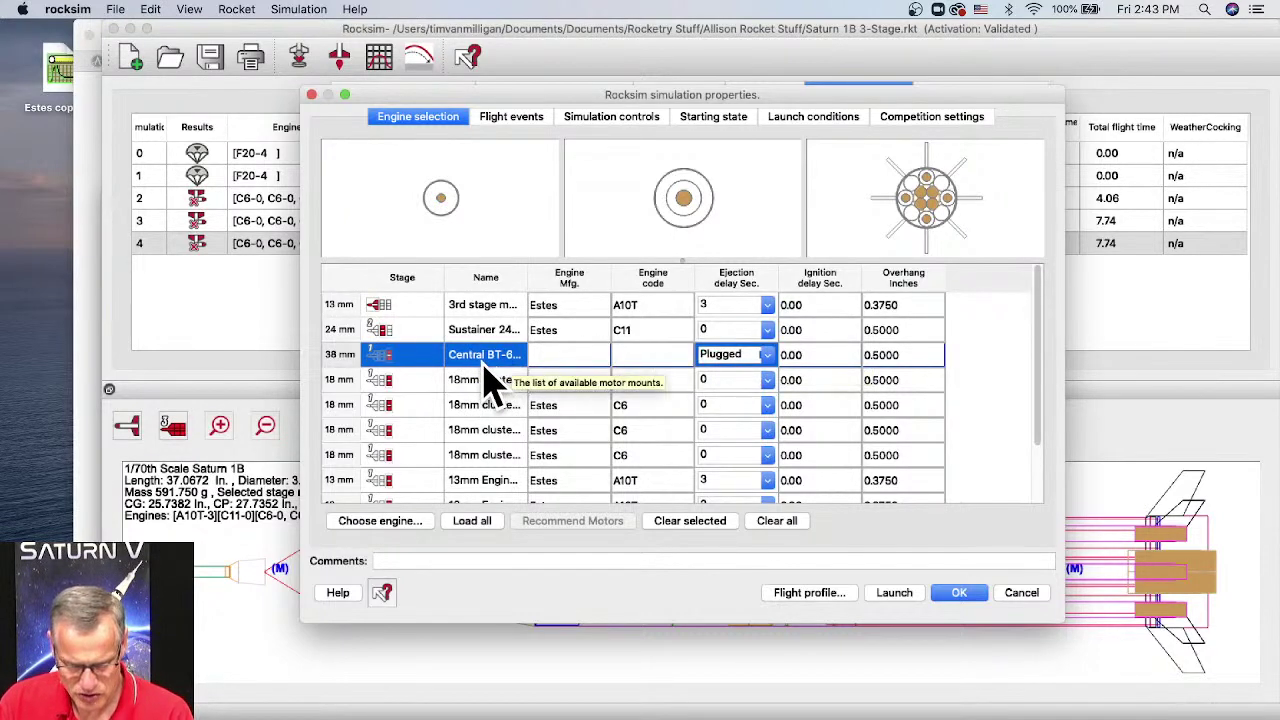
pyautogui.moveTo(529, 274); pyautogui.dragTo(580, 277)
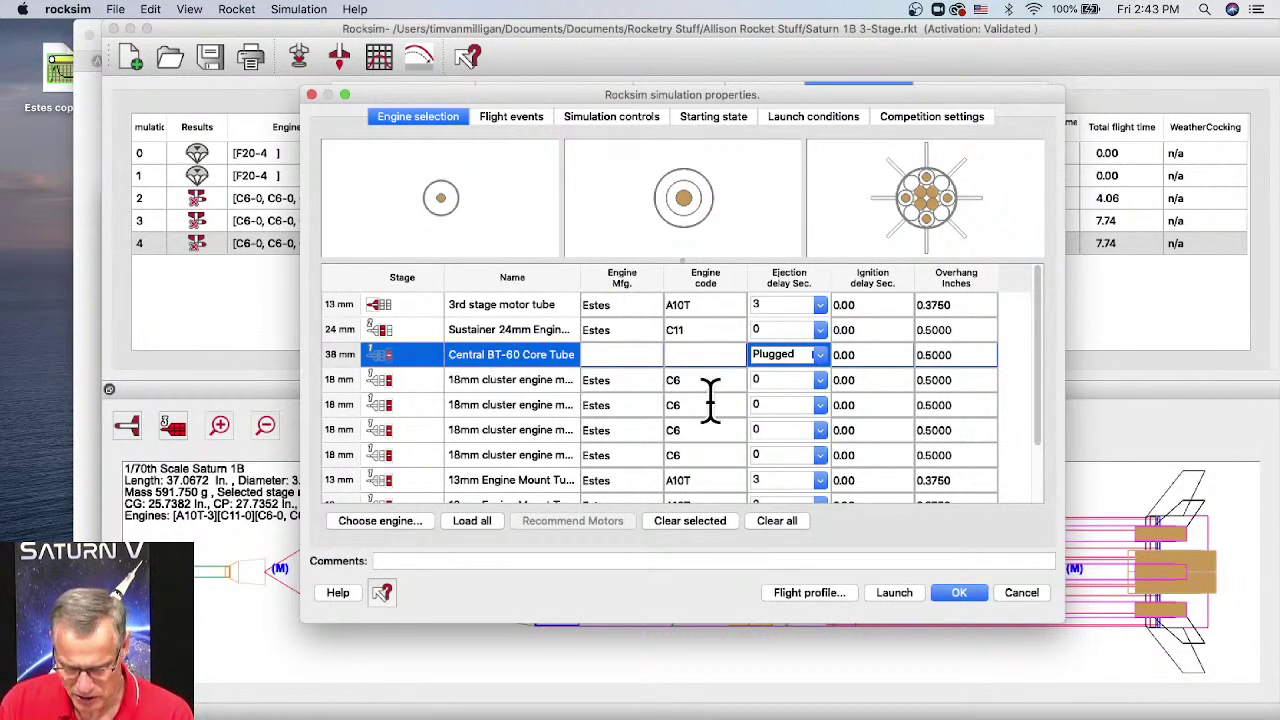
pyautogui.scroll(-3, 1038, 350)
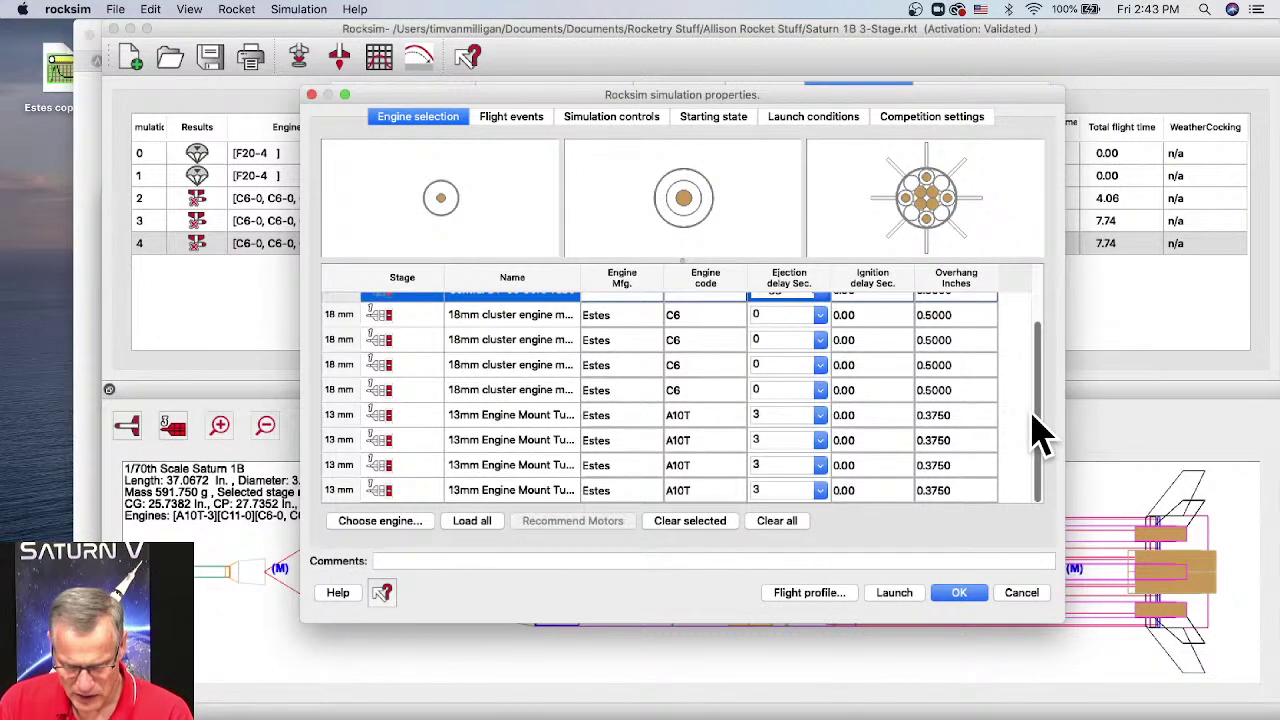
pyautogui.click(518, 118)
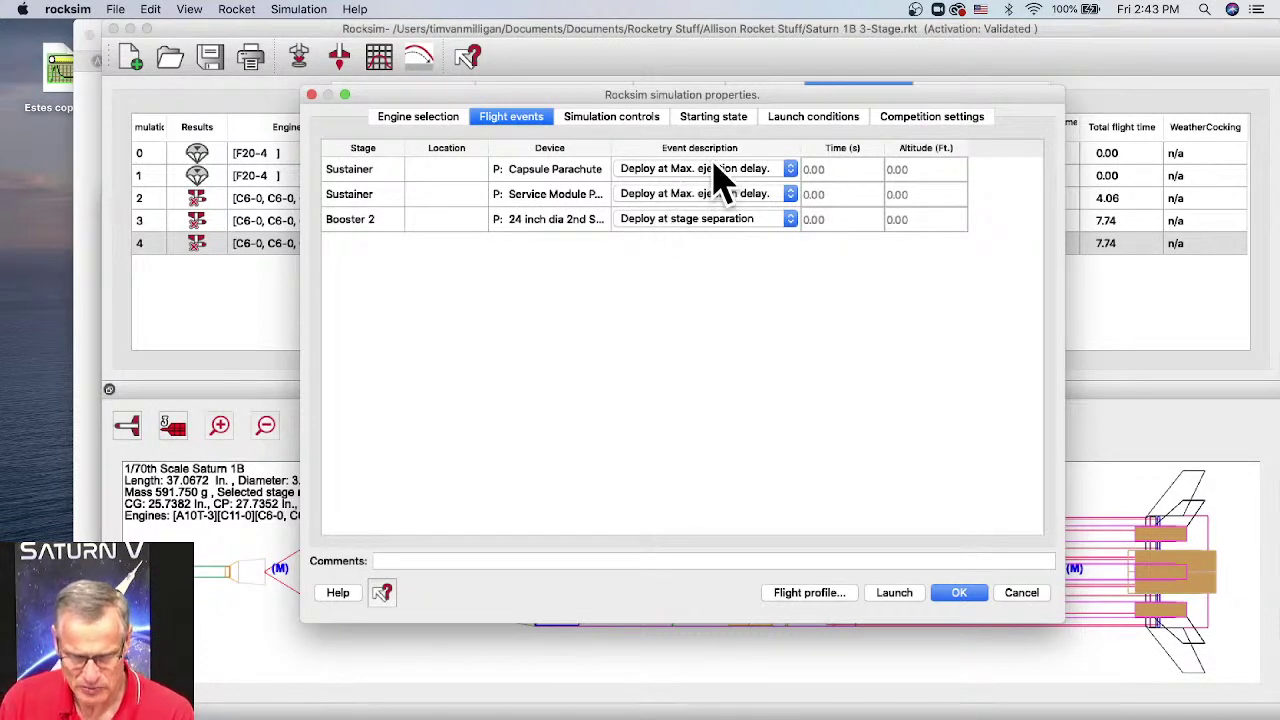
pyautogui.click(617, 116)
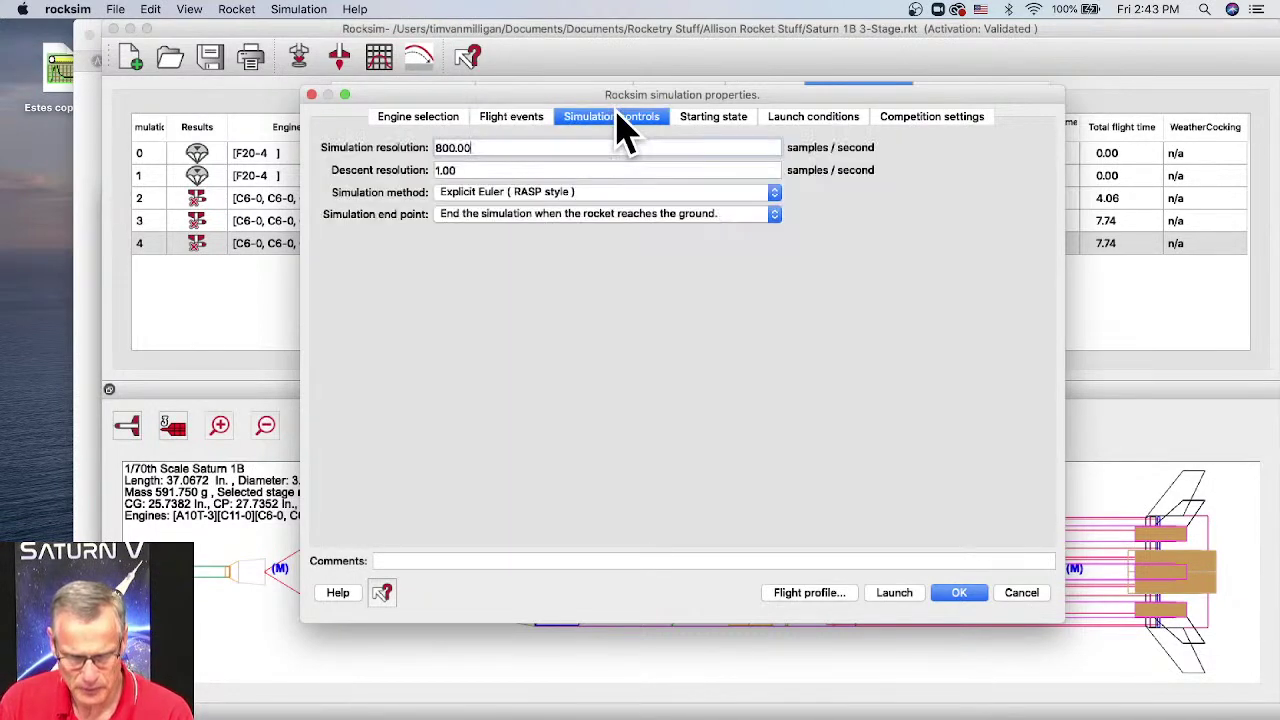
# Step: Set the launch angle to about -2 degrees, check the launch conditions, and run the simulation with its 2D flight profile
pyautogui.click(716, 118)
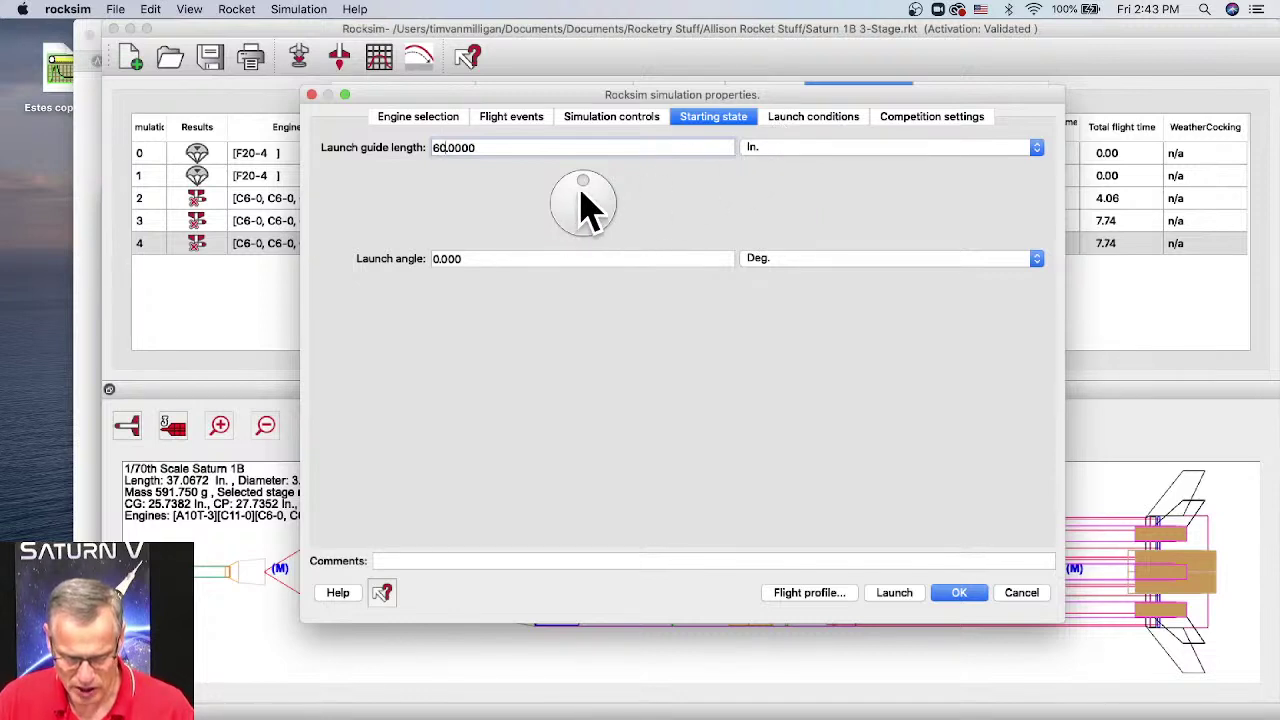
pyautogui.moveTo(581, 190); pyautogui.dragTo(585, 181)
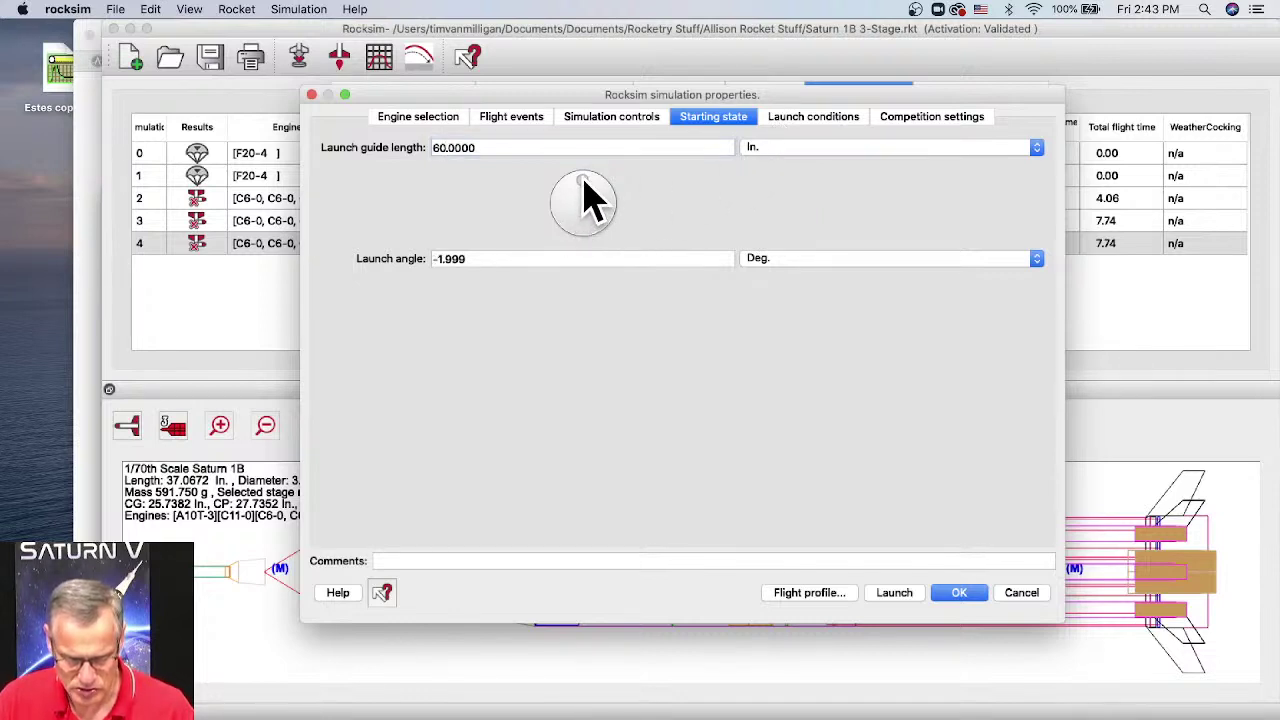
pyautogui.click(813, 130)
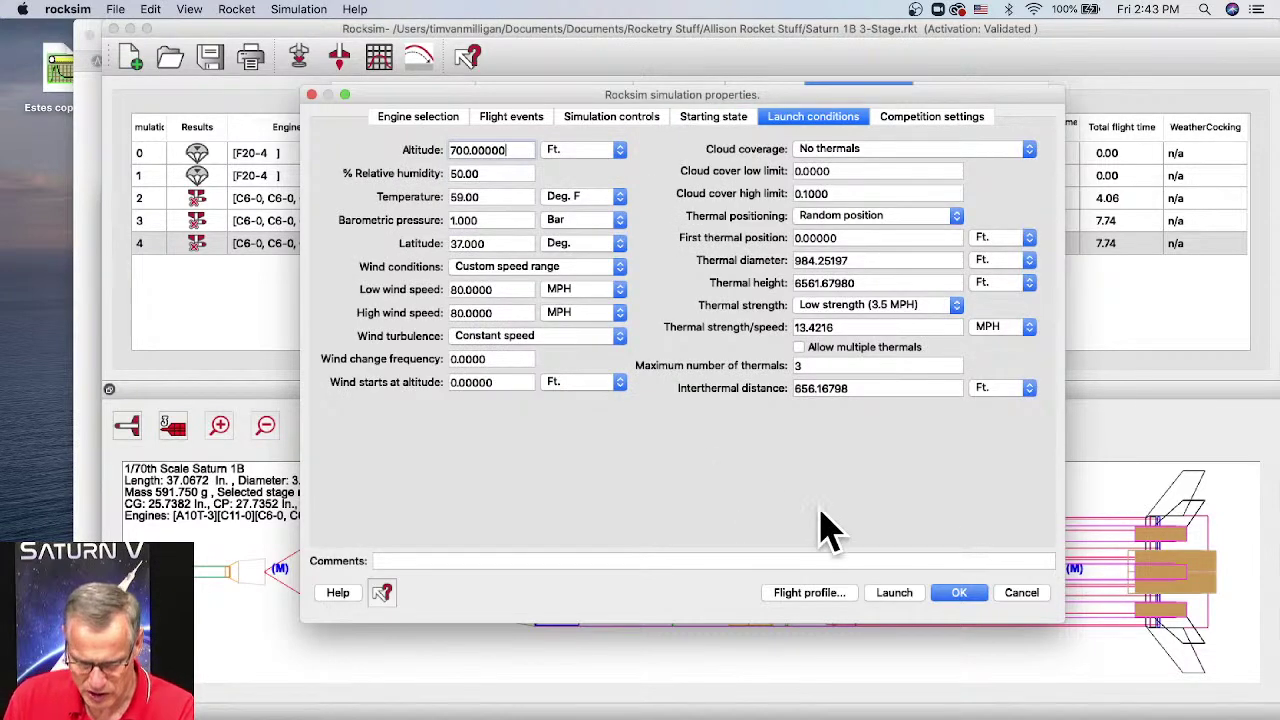
pyautogui.click(814, 599)
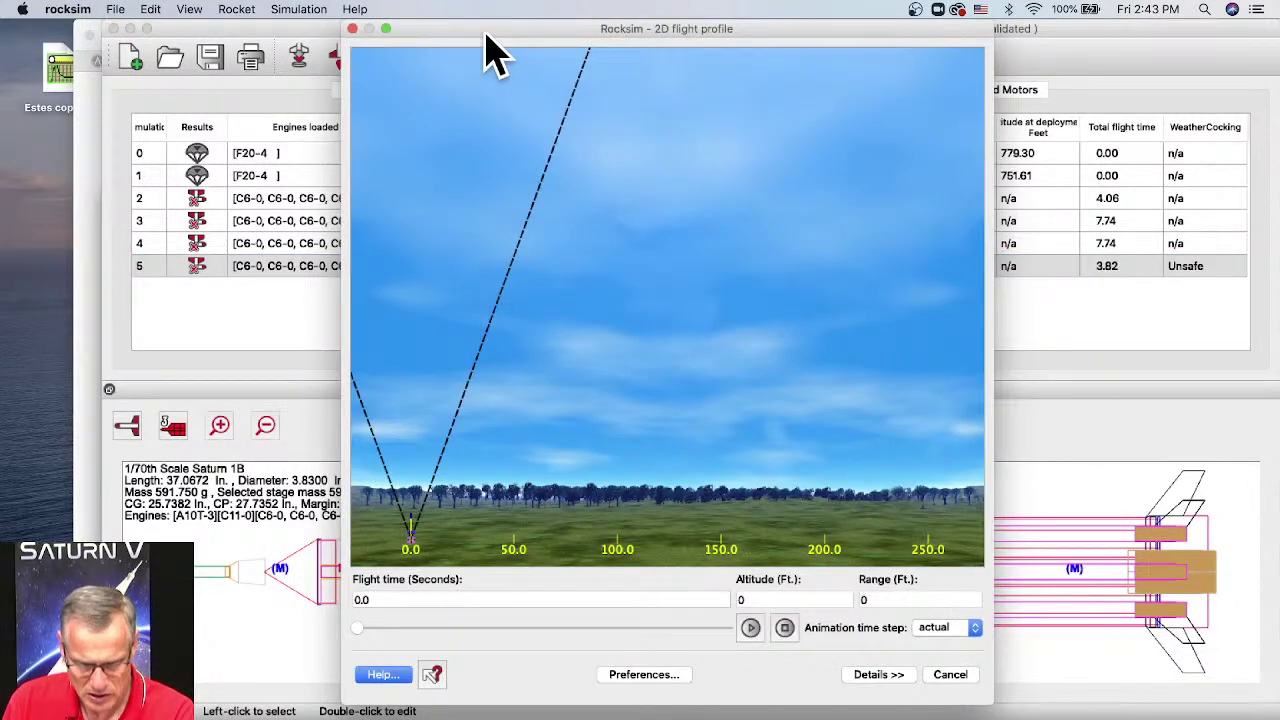
# Step: Compare the 2D flight profile with the simulation results, play its flight animation, and close the profile
pyautogui.moveTo(489, 37); pyautogui.dragTo(885, 114)
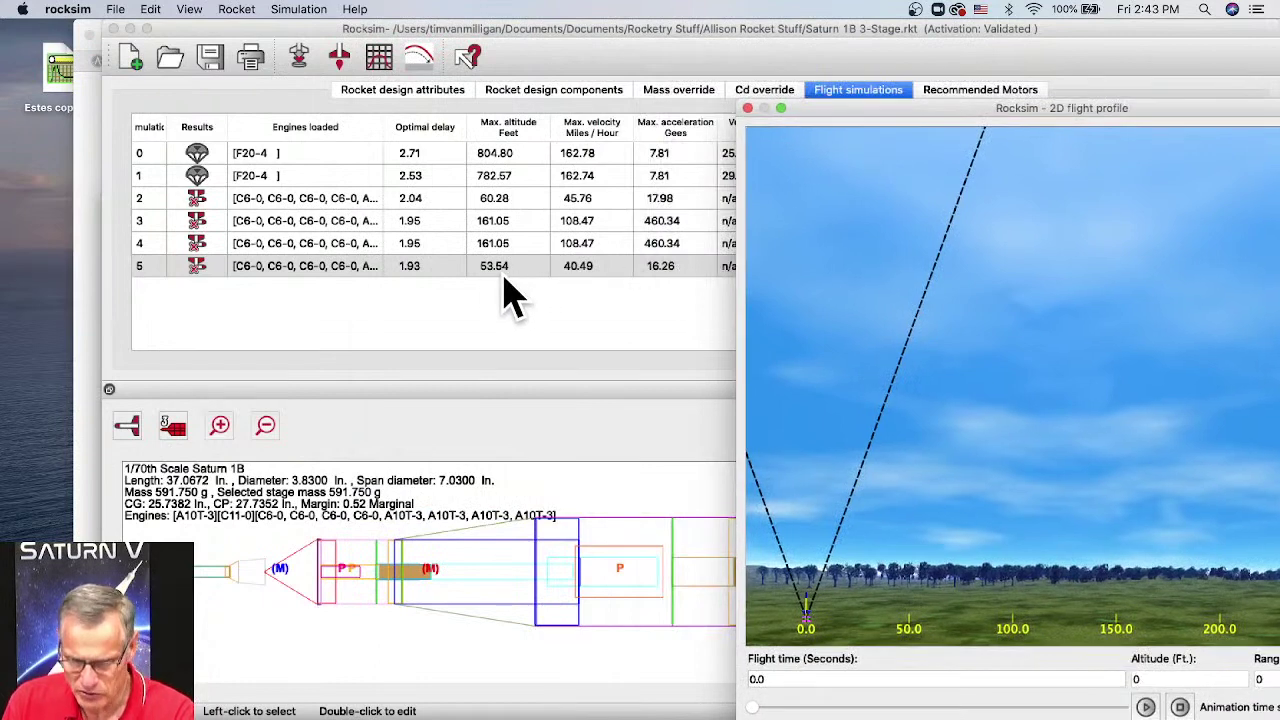
pyautogui.moveTo(840, 108); pyautogui.dragTo(399, 28)
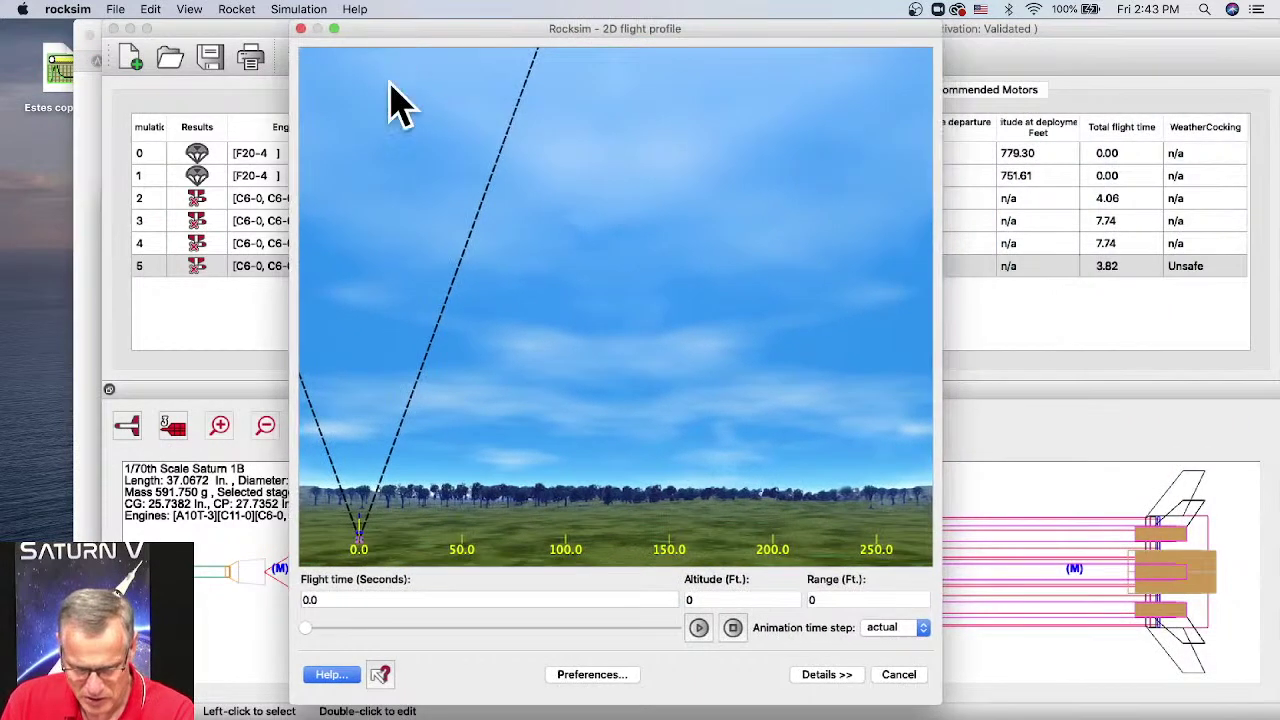
pyautogui.click(699, 628)
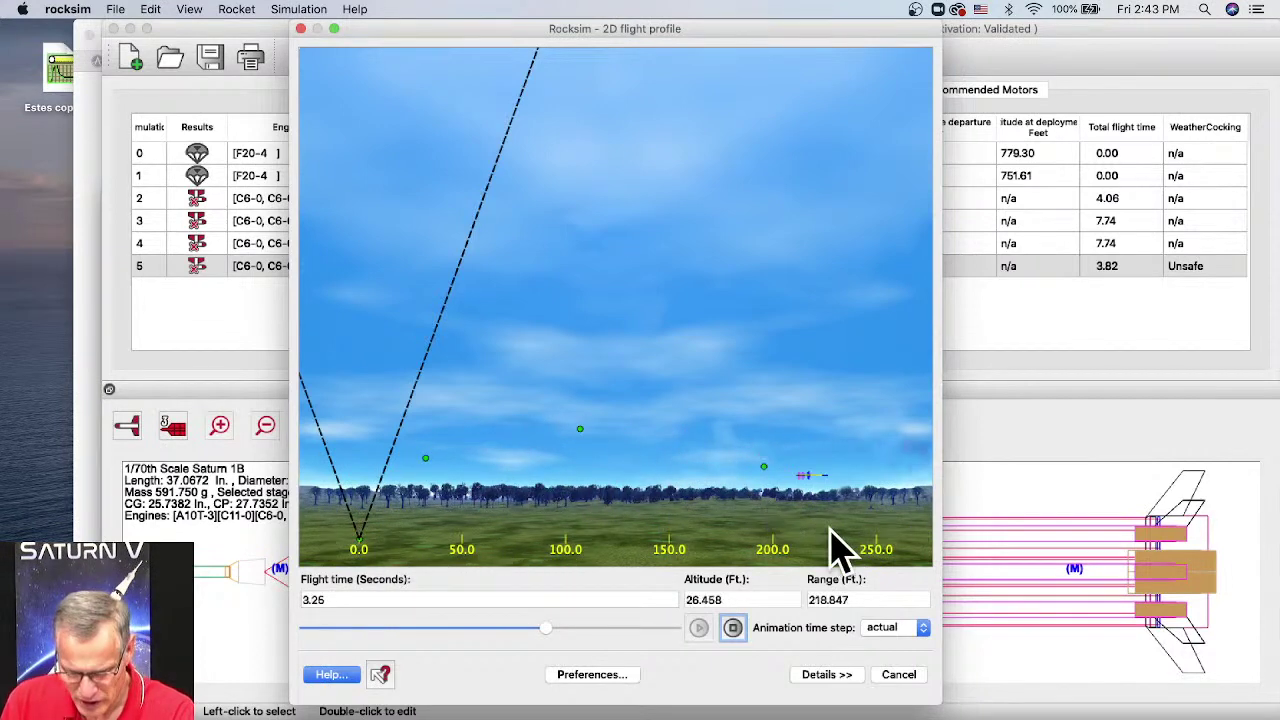
pyautogui.click(899, 675)
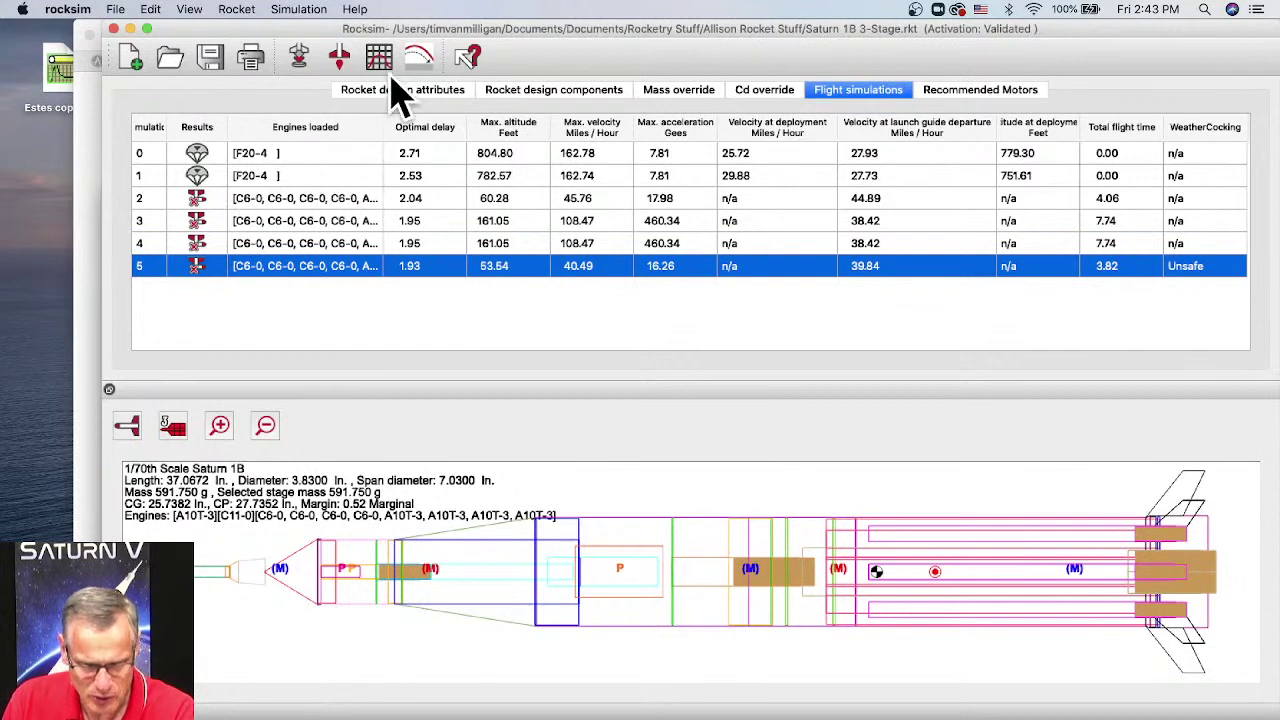
# Step: Clear the engines from the 13 mm third-stage and 24 mm sustainer mounts, then launch a new simulation
pyautogui.click(299, 58)
pyautogui.click(446, 305)
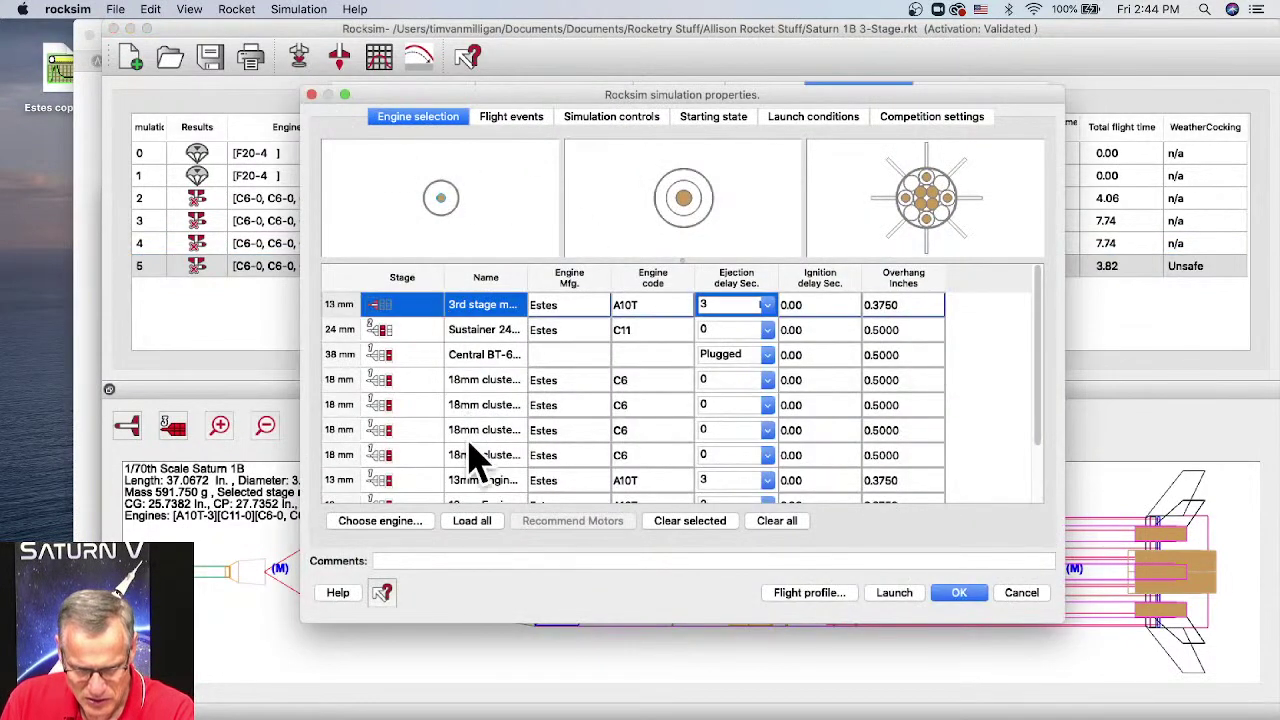
pyautogui.click(690, 521)
pyautogui.click(491, 333)
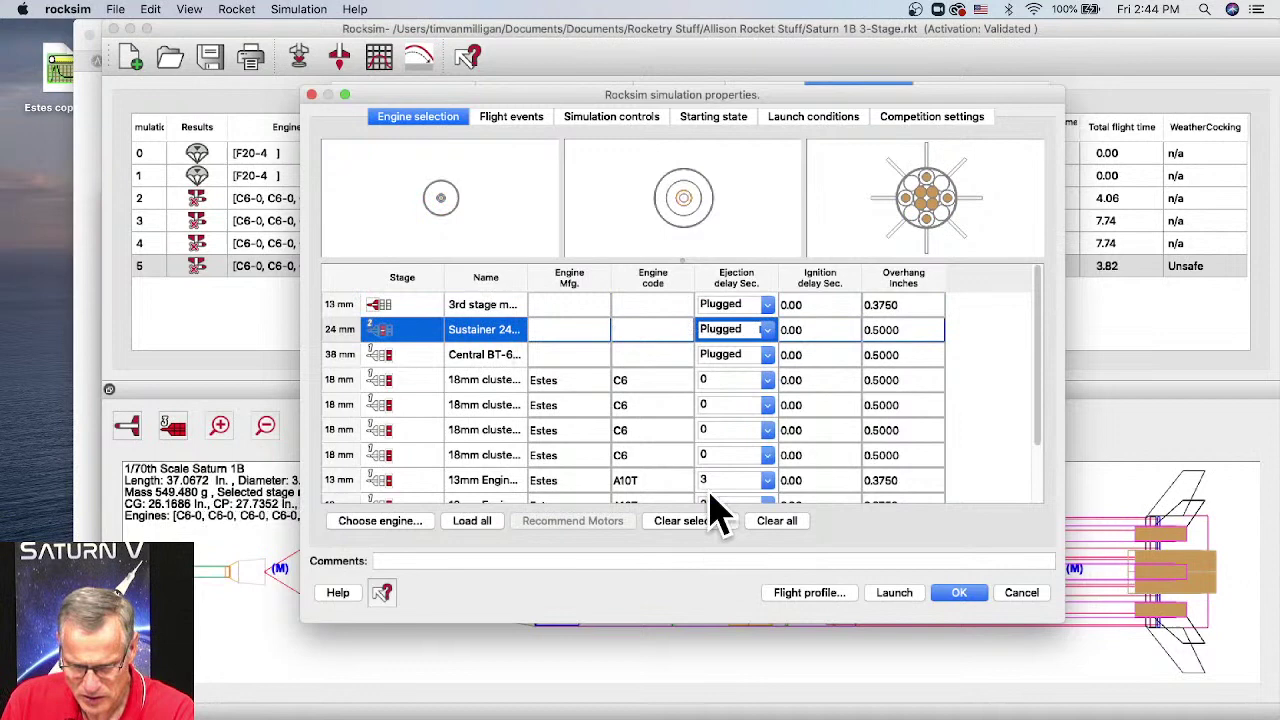
pyautogui.click(948, 598)
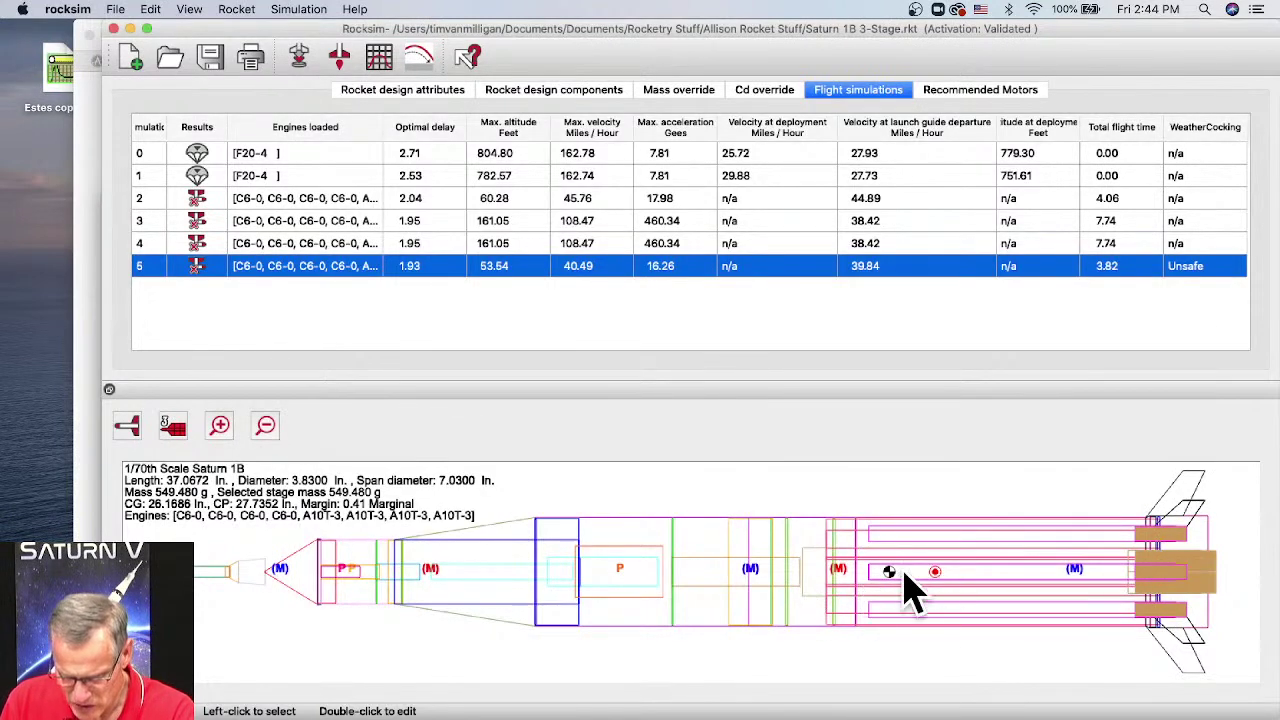
pyautogui.click(340, 64)
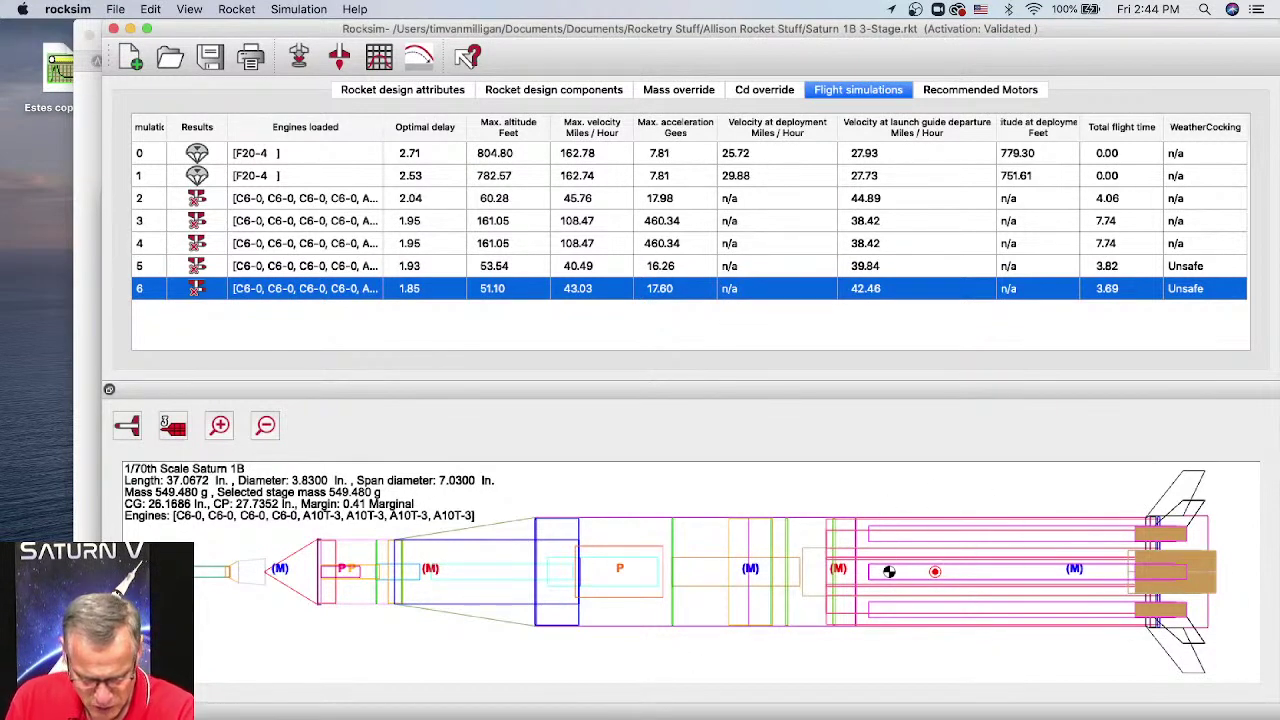
# Step: Look through the Saturn search results in Finder, then return to rocksim
pyautogui.click(560, 718)
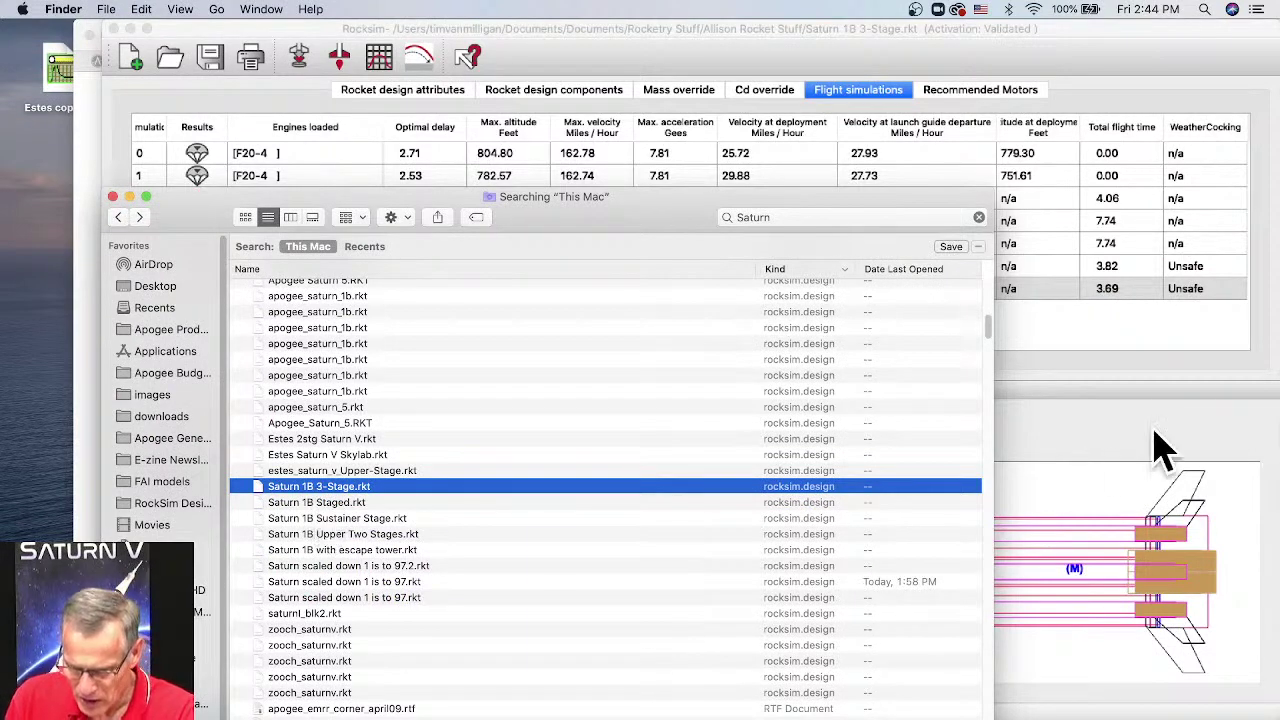
pyautogui.click(1130, 456)
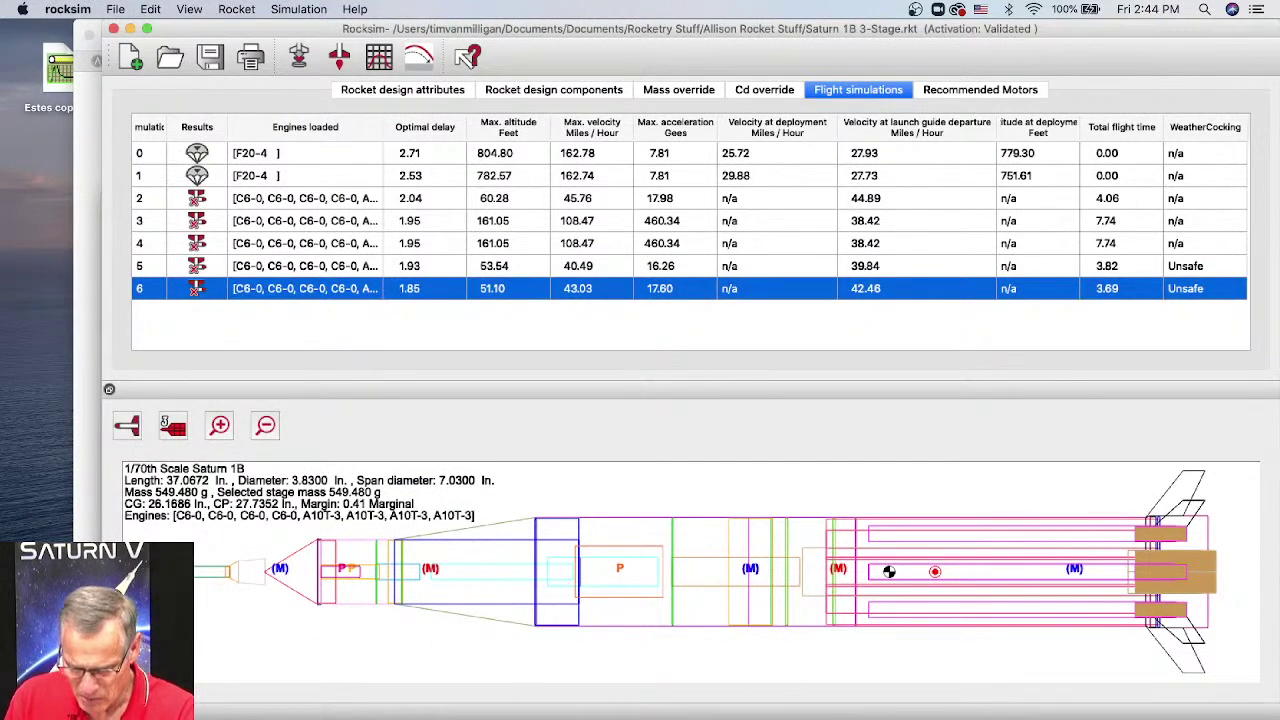
pyautogui.press('super+Tab')
pyautogui.moveTo(646, 200); pyautogui.dragTo(709, 71)
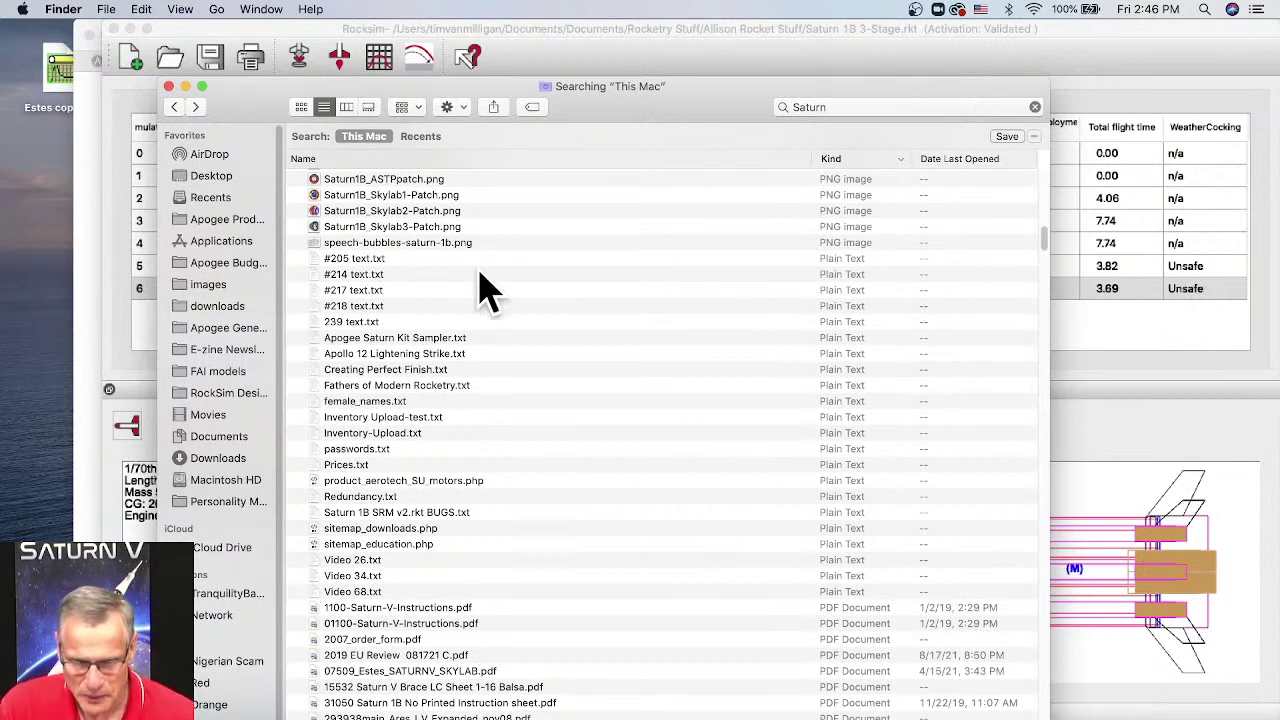
pyautogui.click(667, 32)
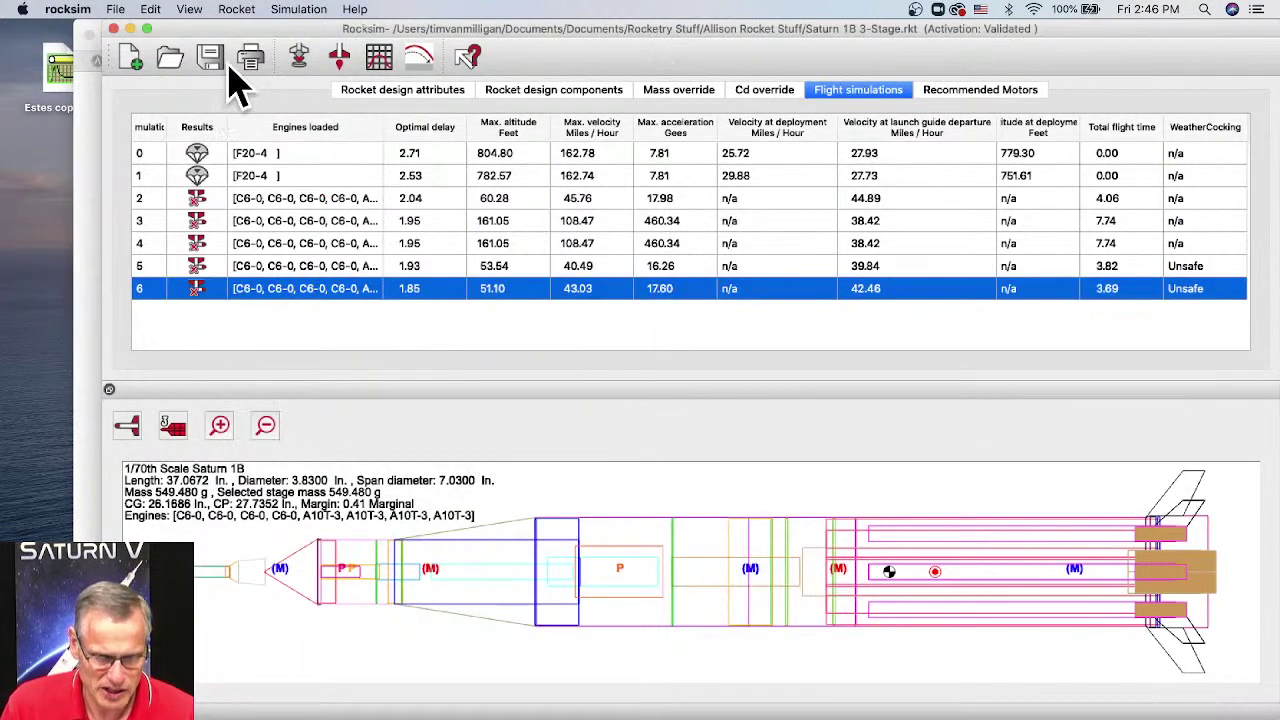
# Step: Open Estes Commanche 3.rkt from the Estes Designs folder in RockSim Designs without saving the Saturn changes, and go to its latest simulations
pyautogui.click(170, 66)
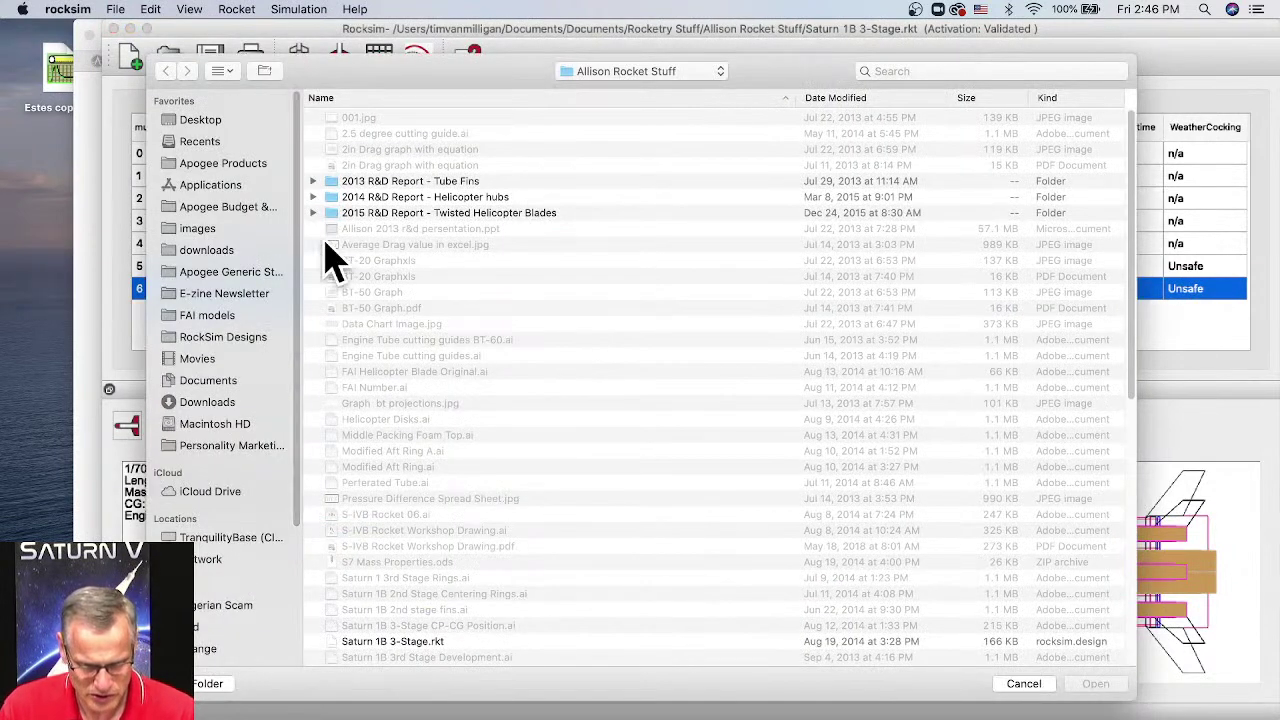
pyautogui.click(203, 340)
pyautogui.scroll(-10, 475, 402)
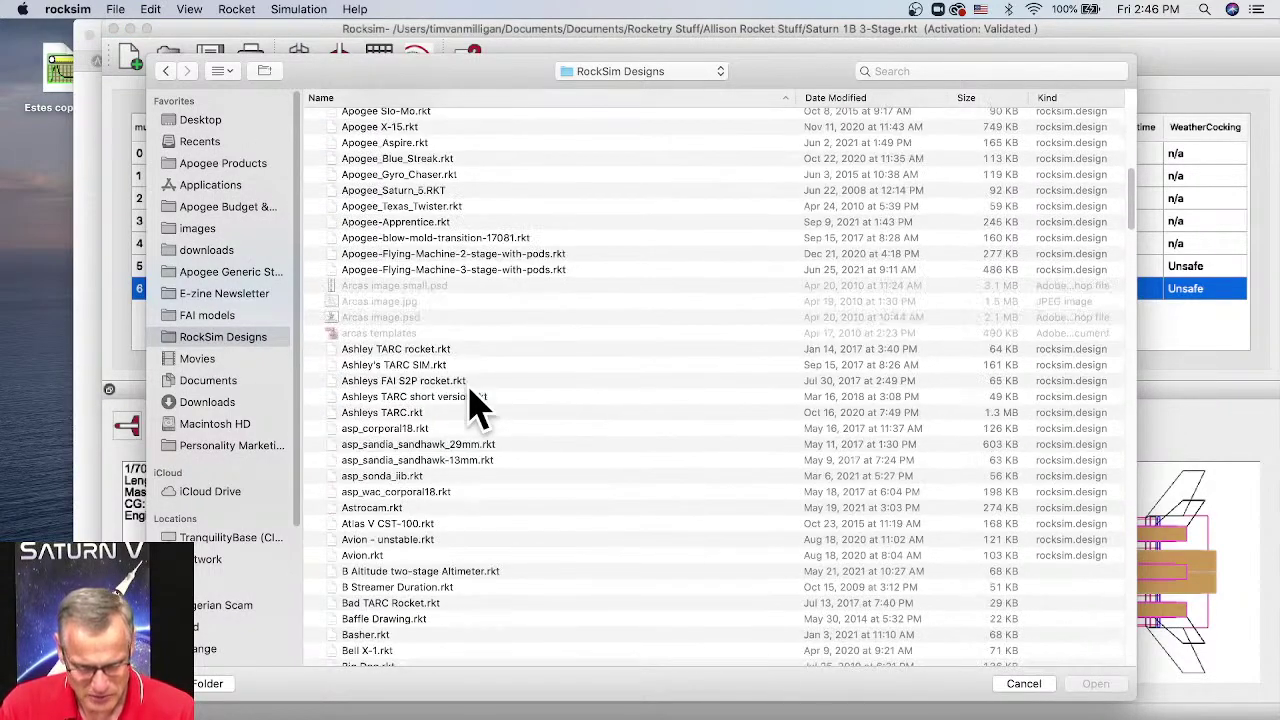
pyautogui.scroll(-15, 475, 402)
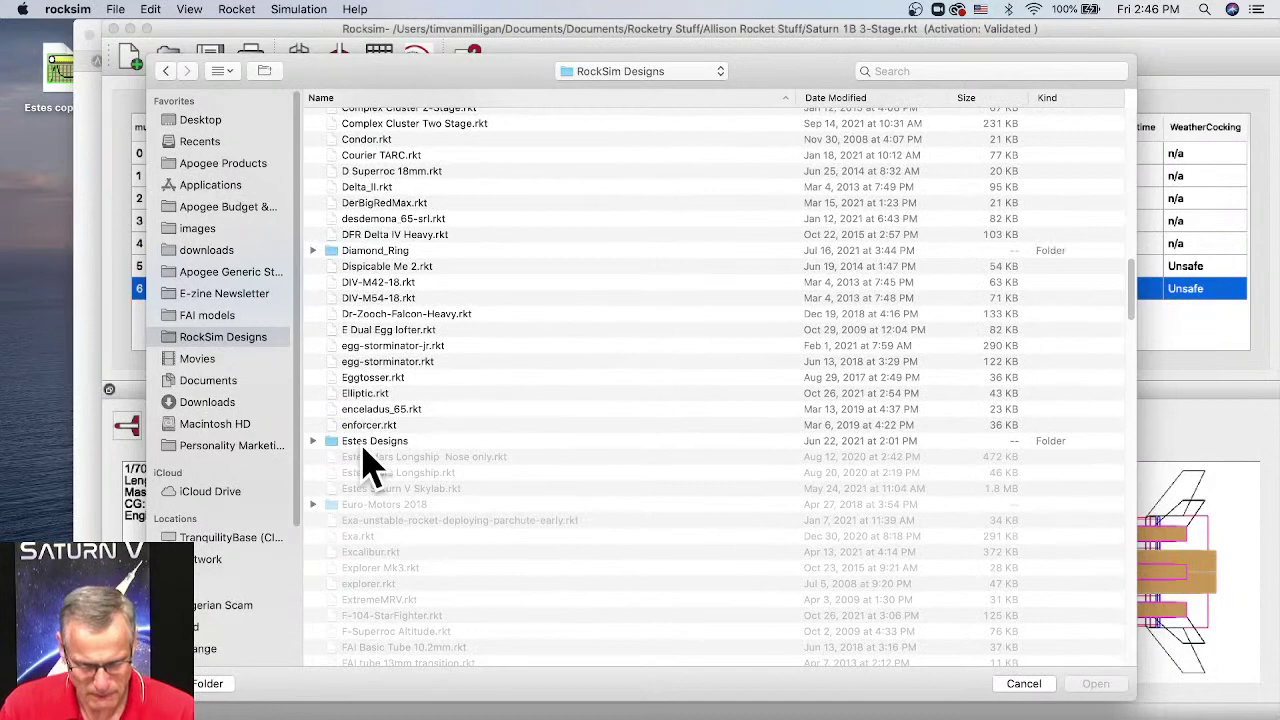
pyautogui.click(368, 441)
pyautogui.doubleClick(534, 443)
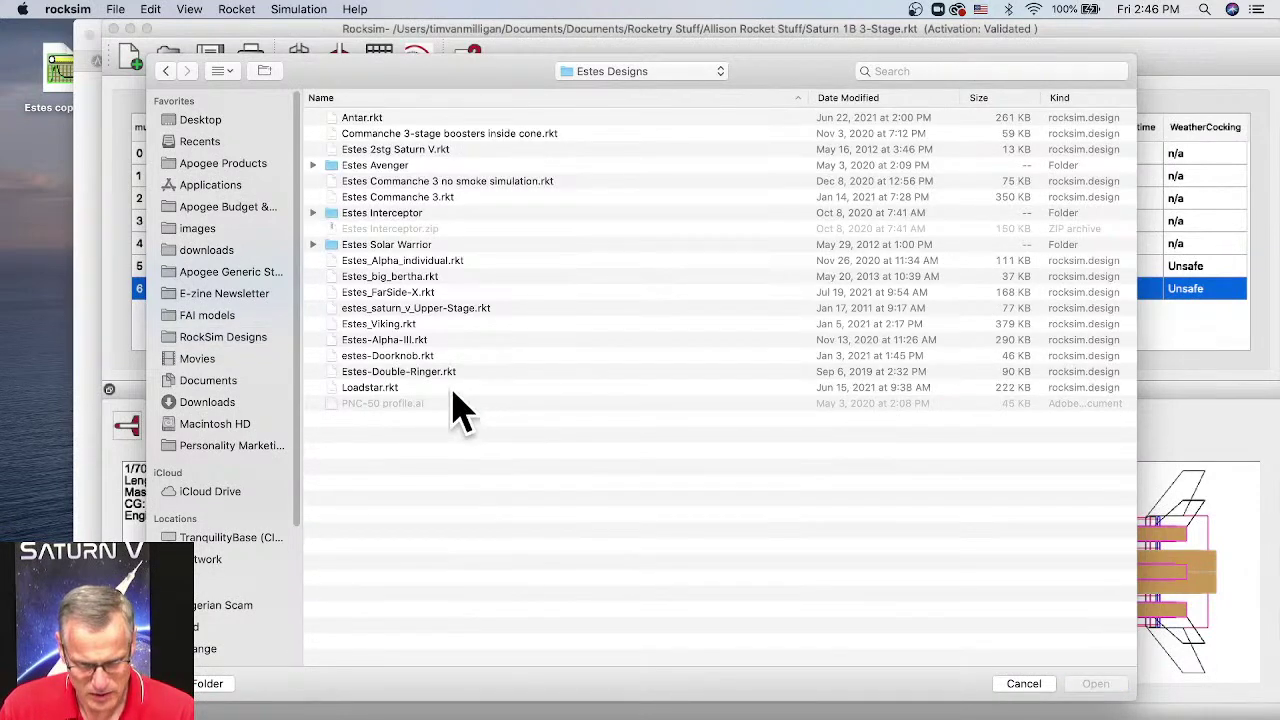
pyautogui.doubleClick(407, 197)
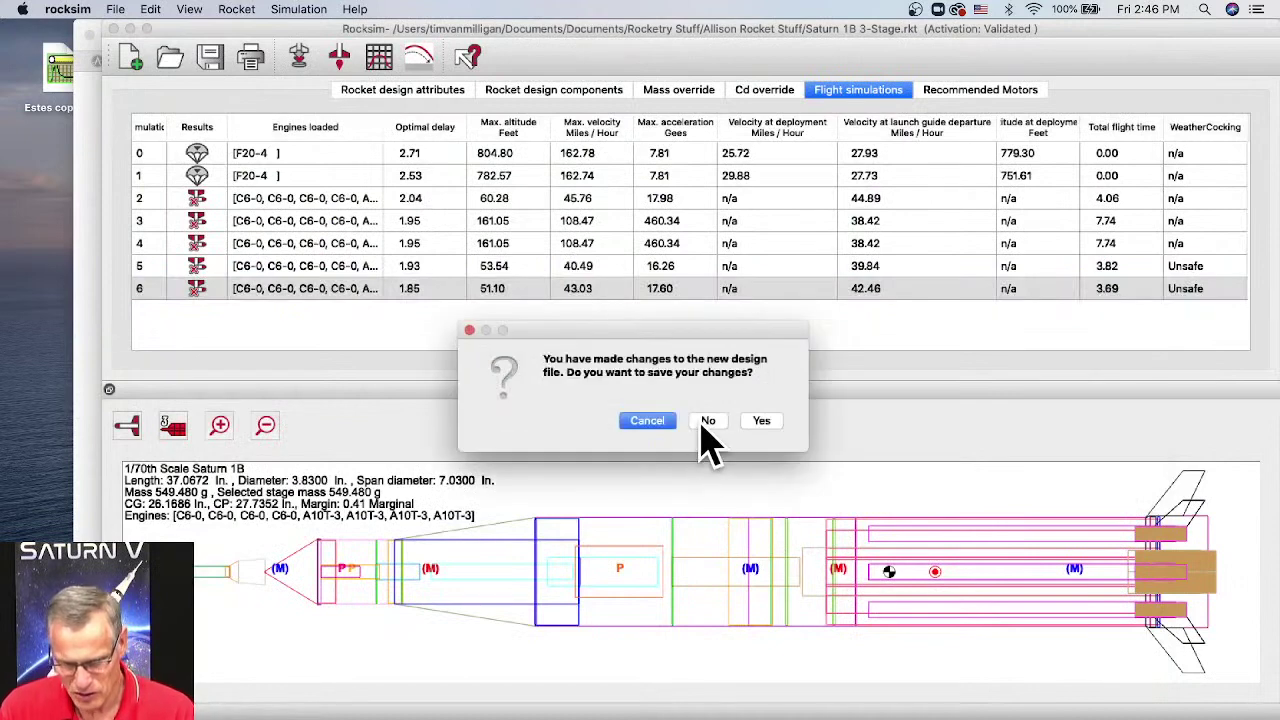
pyautogui.click(708, 421)
pyautogui.scroll(-5, 380, 310)
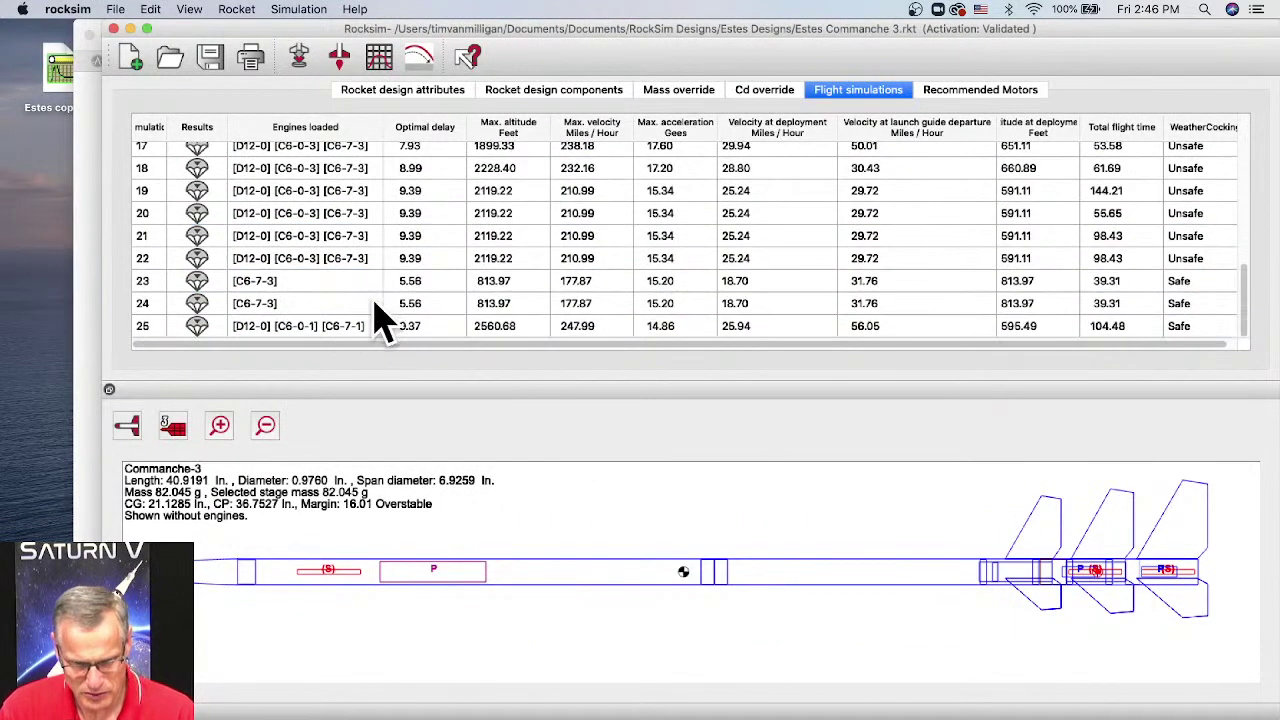
# Step: Load the engines from the most recent simulation, [D12-0] [C6-0-1] [C6-7-1], review the flight events, and launch a new simulation
pyautogui.rightClick(310, 322)
pyautogui.click(335, 318)
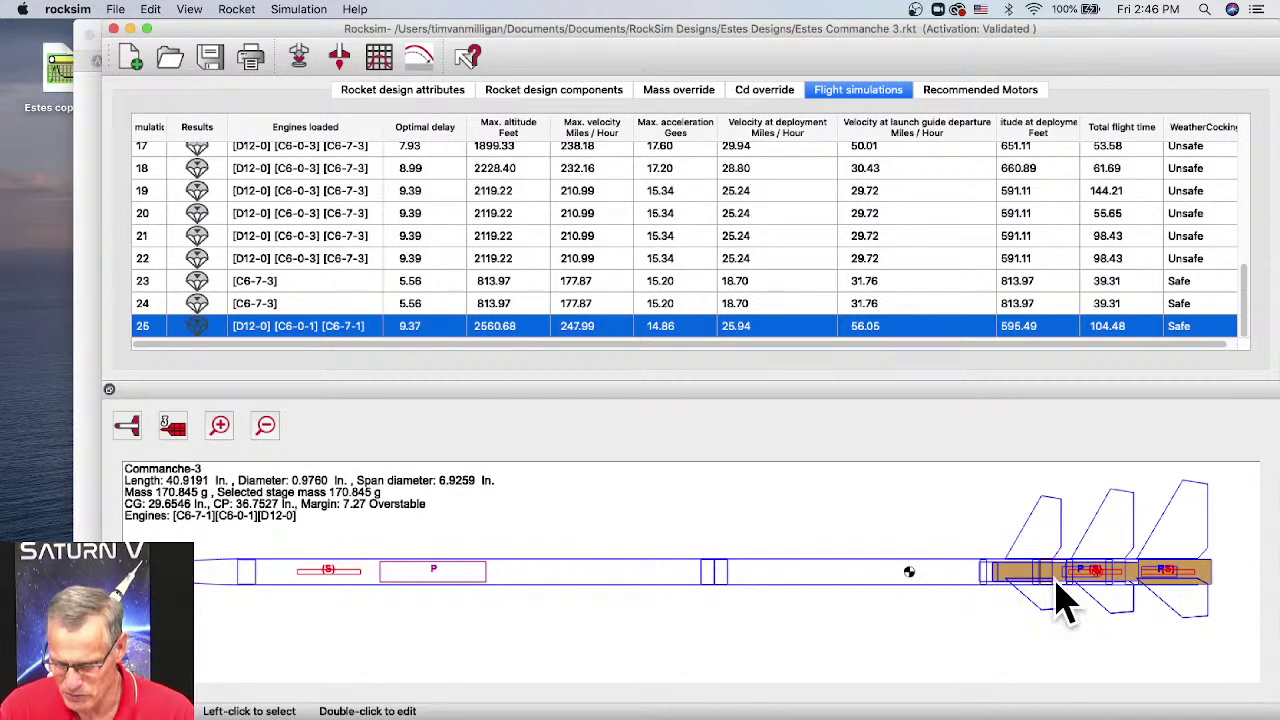
pyautogui.click(300, 57)
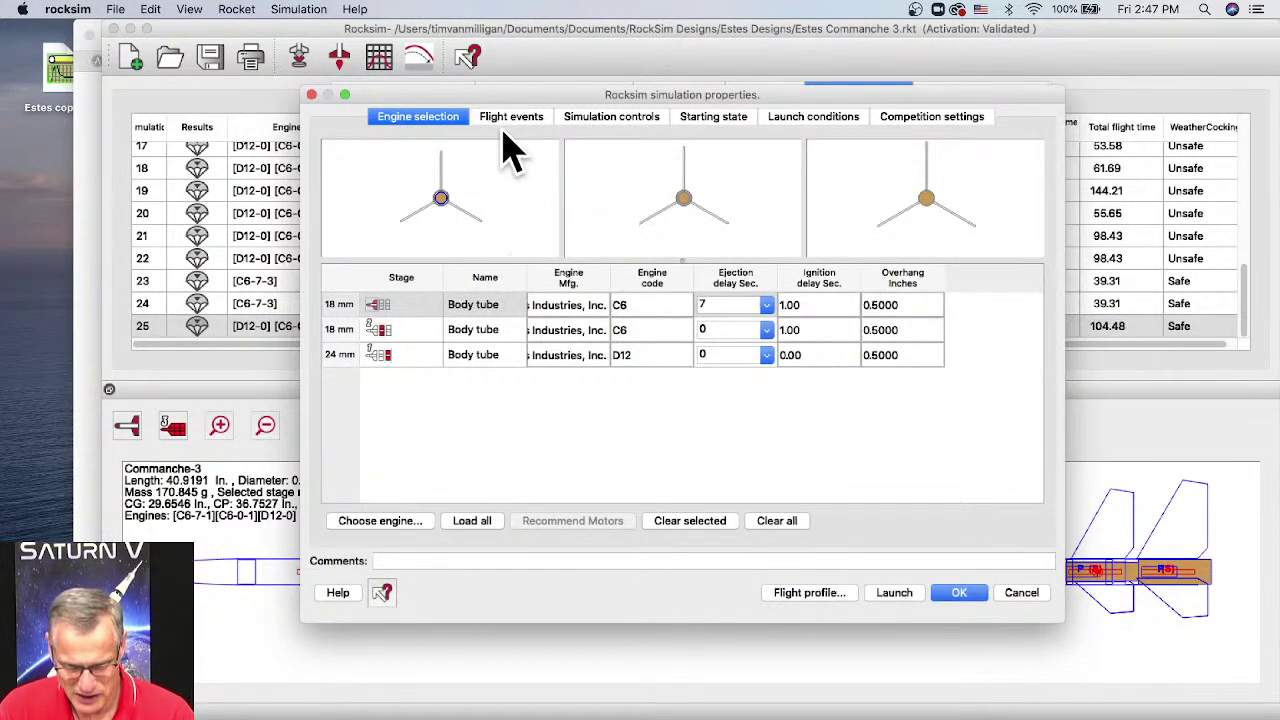
pyautogui.click(511, 118)
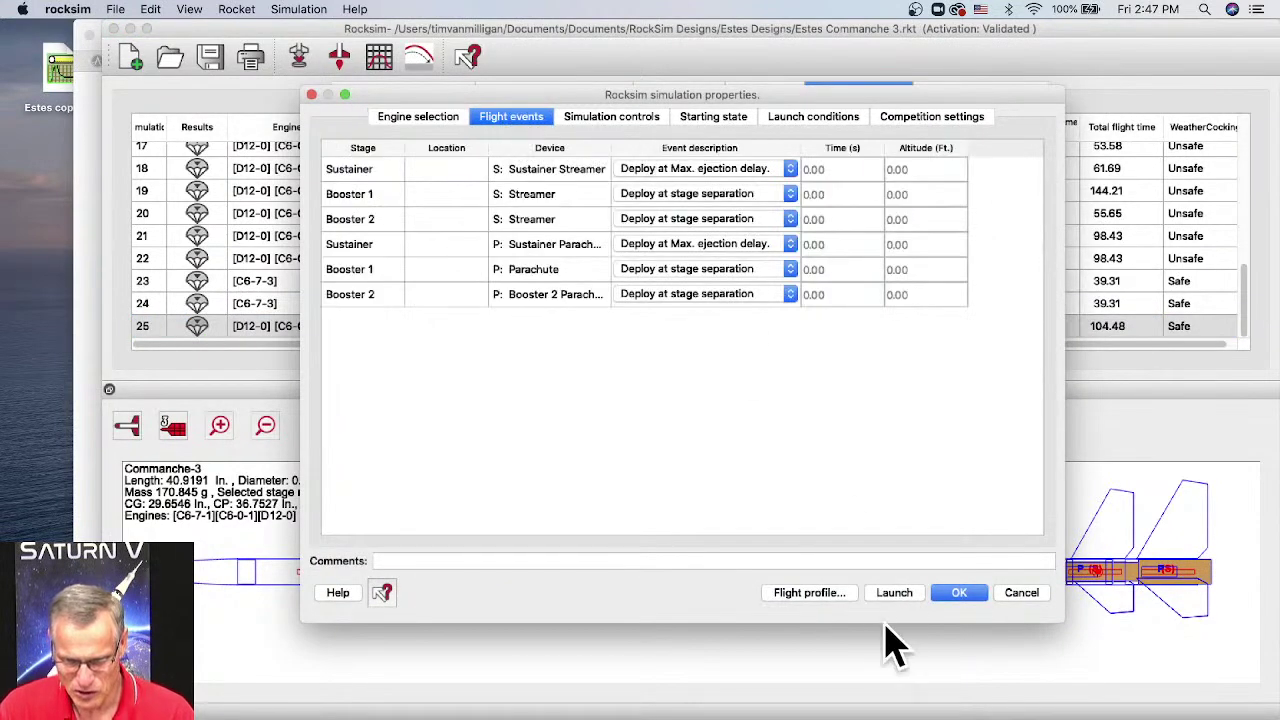
pyautogui.click(894, 592)
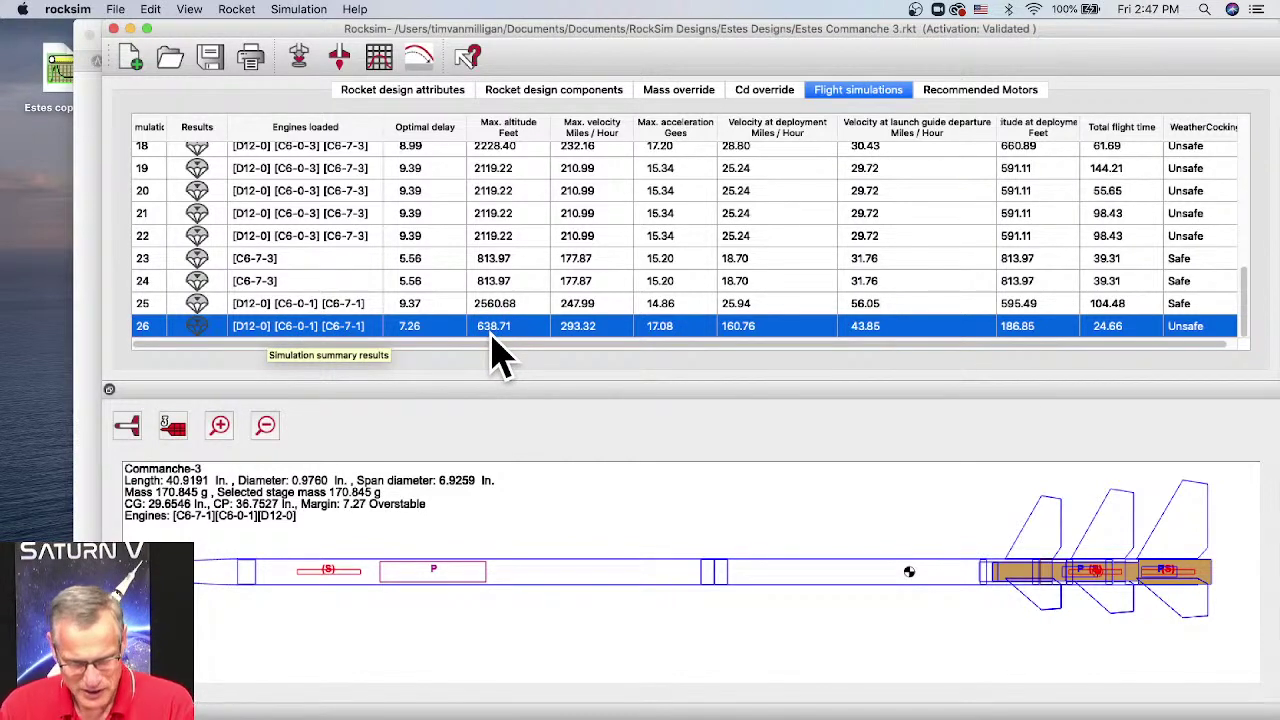
# Step: Run the simulation again as a 2D flight profile, play its flight animation, and close the profile
pyautogui.click(302, 58)
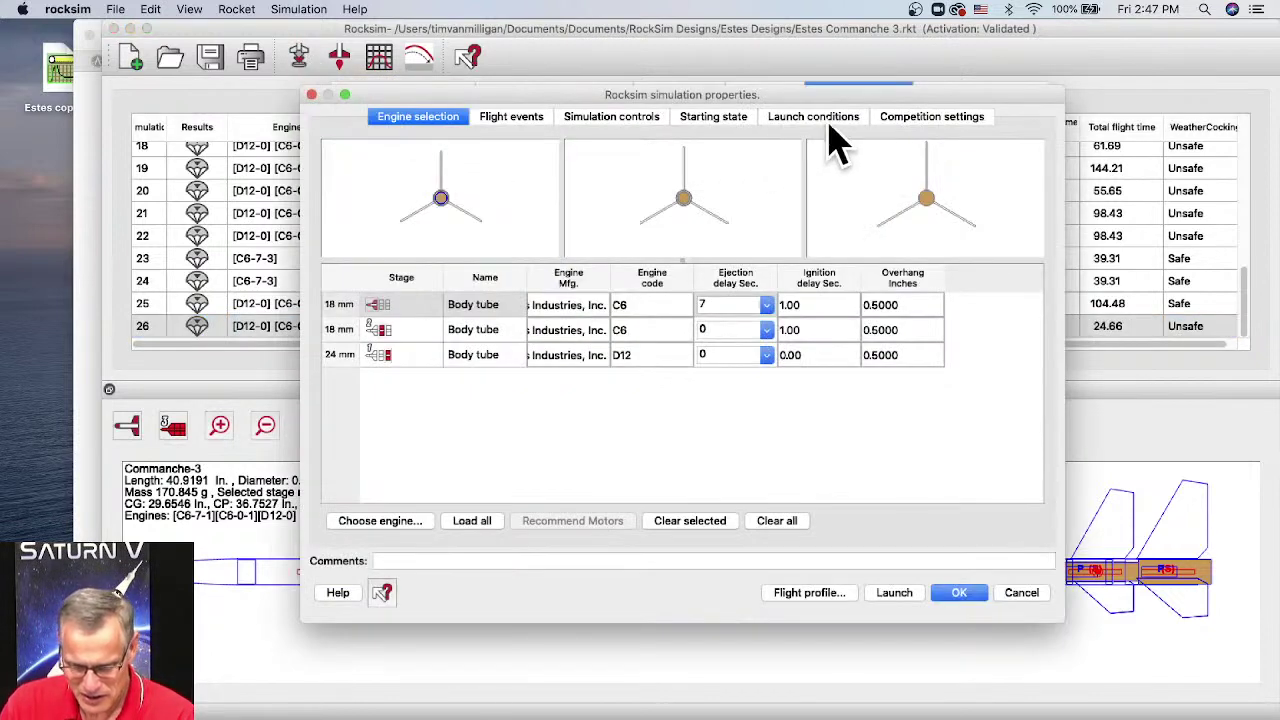
pyautogui.click(816, 593)
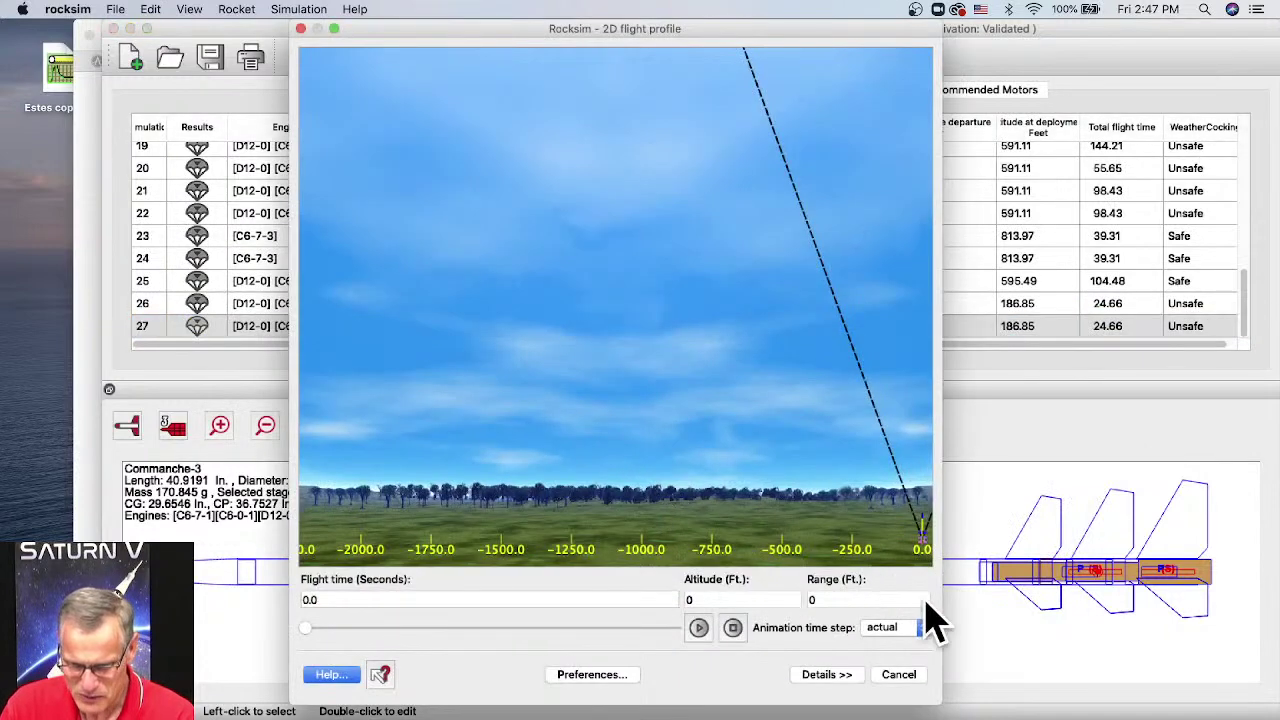
pyautogui.click(698, 627)
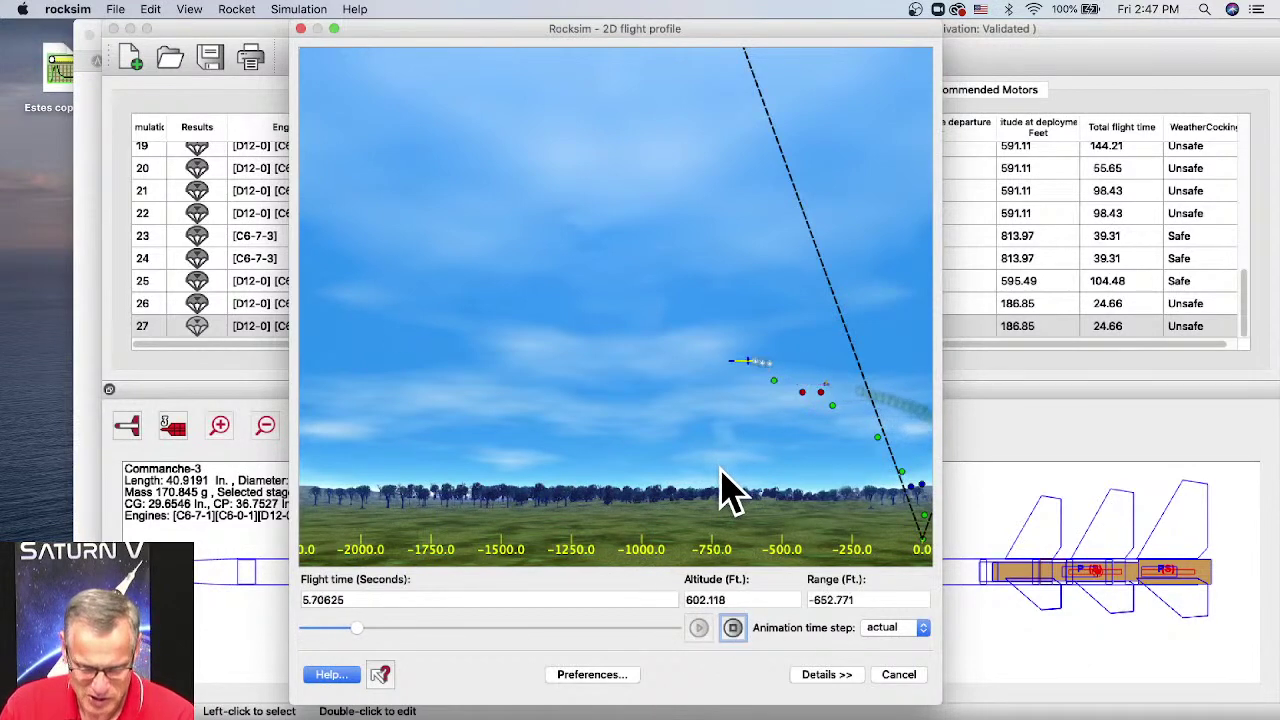
pyautogui.click(301, 29)
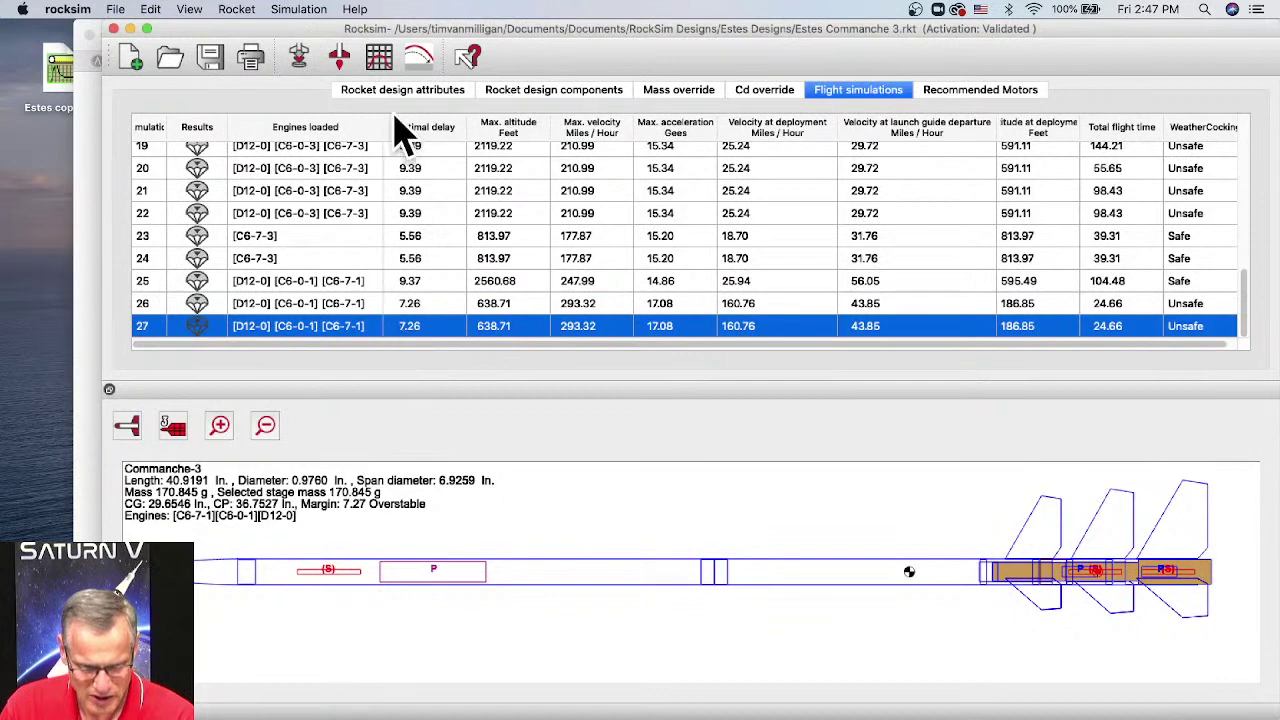
# Step: Check the starting state and flight events in the simulation properties, and close them without changes
pyautogui.click(300, 57)
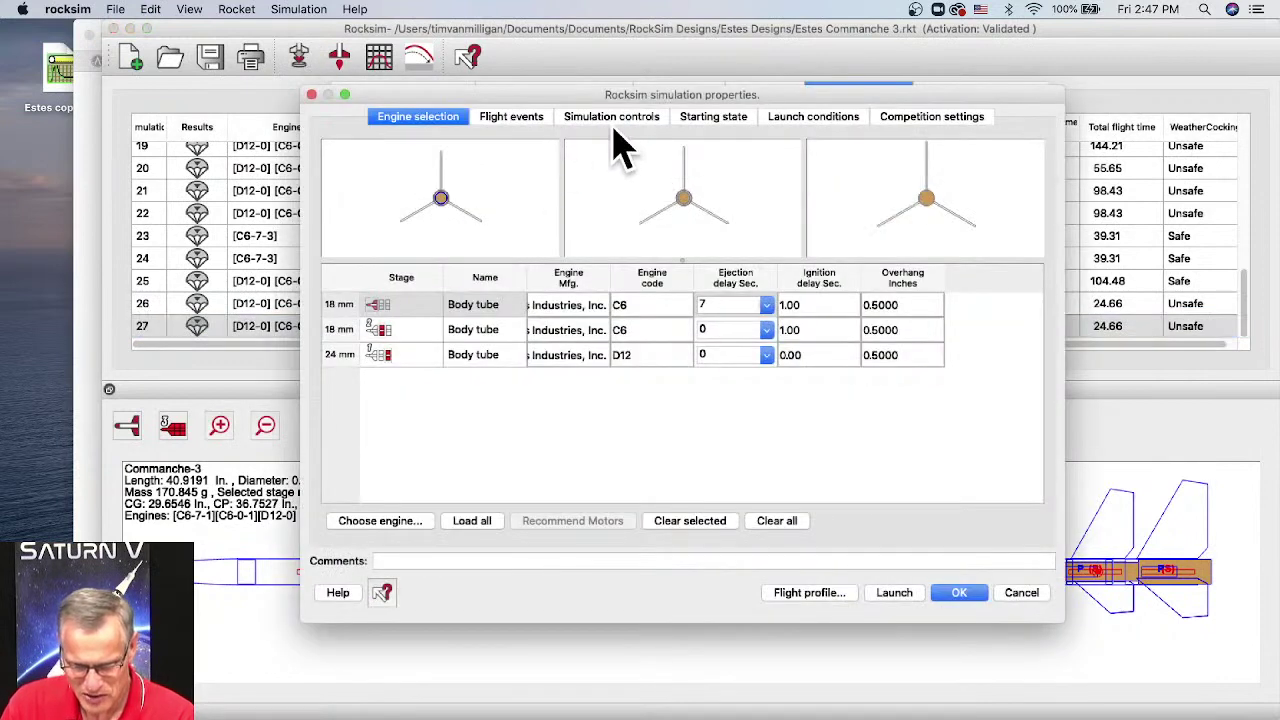
pyautogui.click(706, 116)
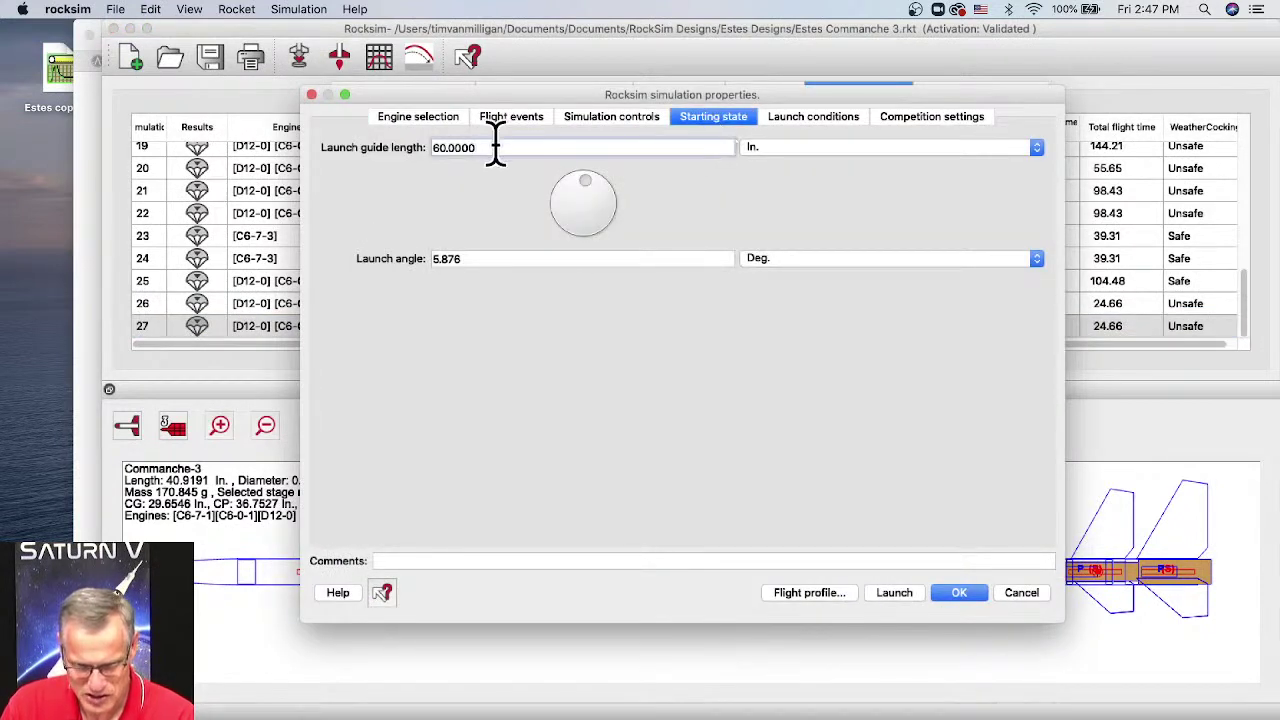
pyautogui.click(512, 117)
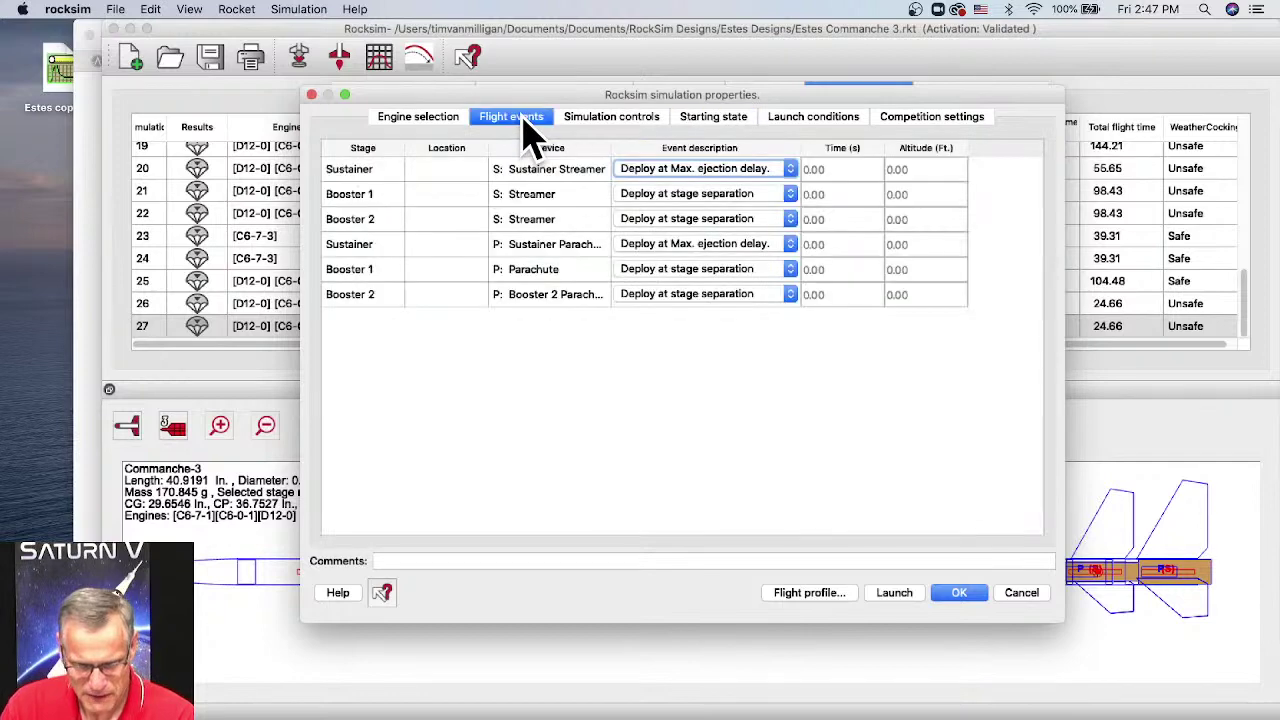
pyautogui.click(1021, 593)
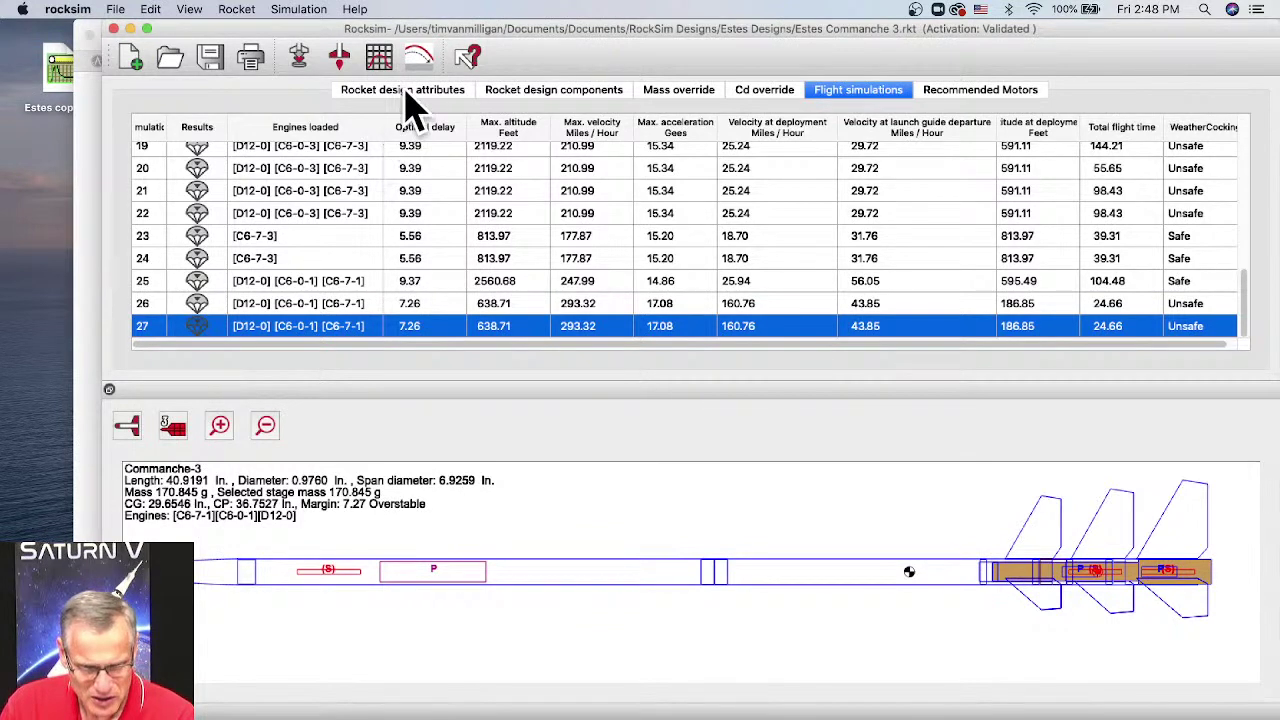
# Step: Set the low and high wind speeds to 8 MPH in the launch conditions and generate the 2D flight profile
pyautogui.click(299, 58)
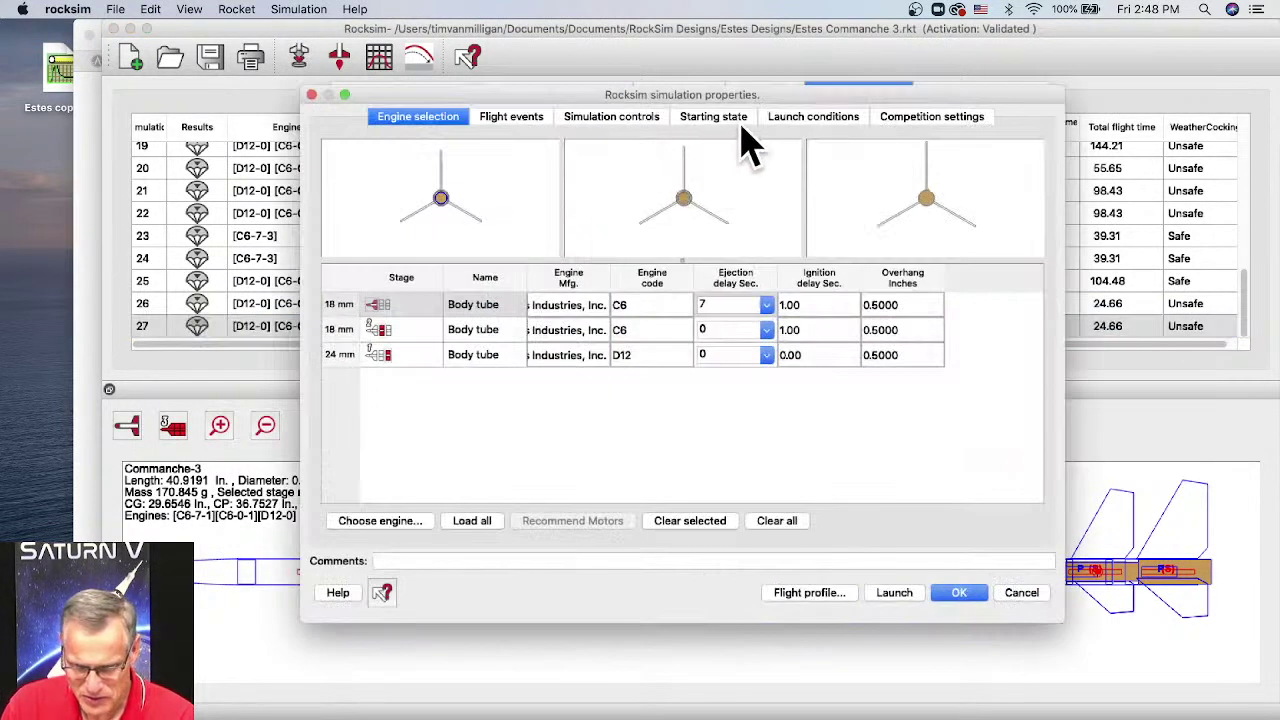
pyautogui.click(832, 122)
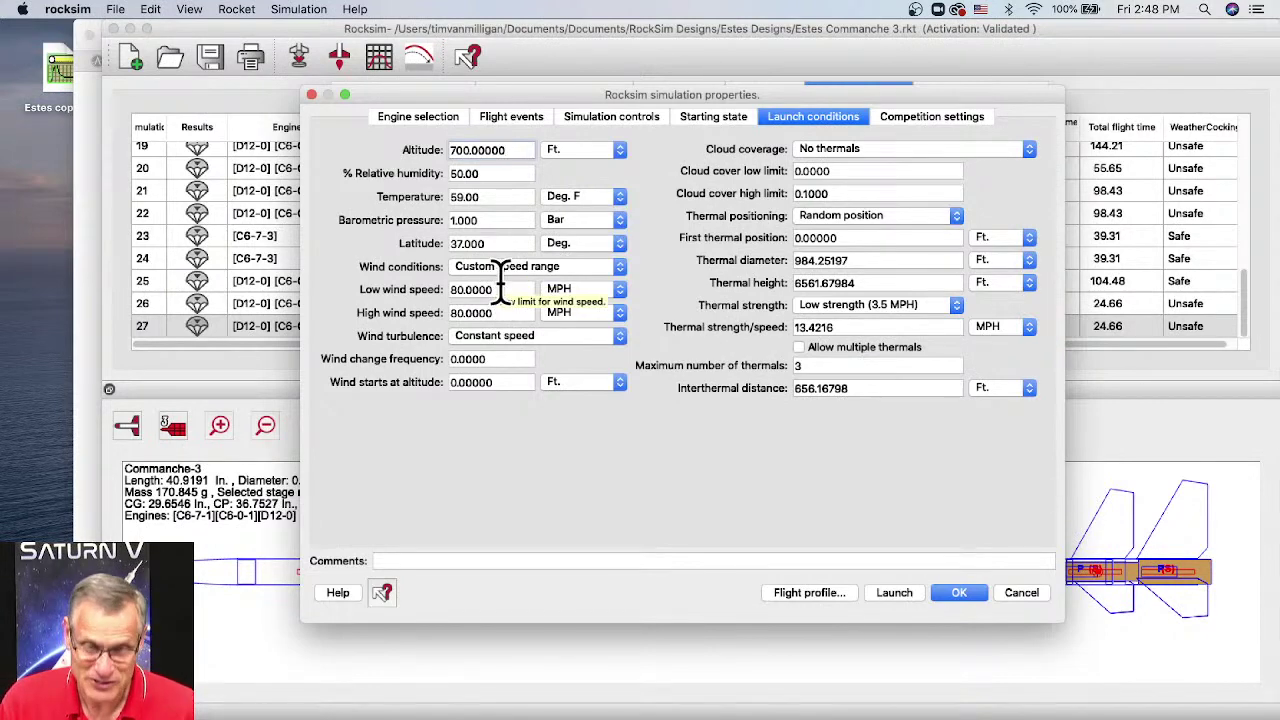
pyautogui.moveTo(505, 290); pyautogui.dragTo(425, 268)
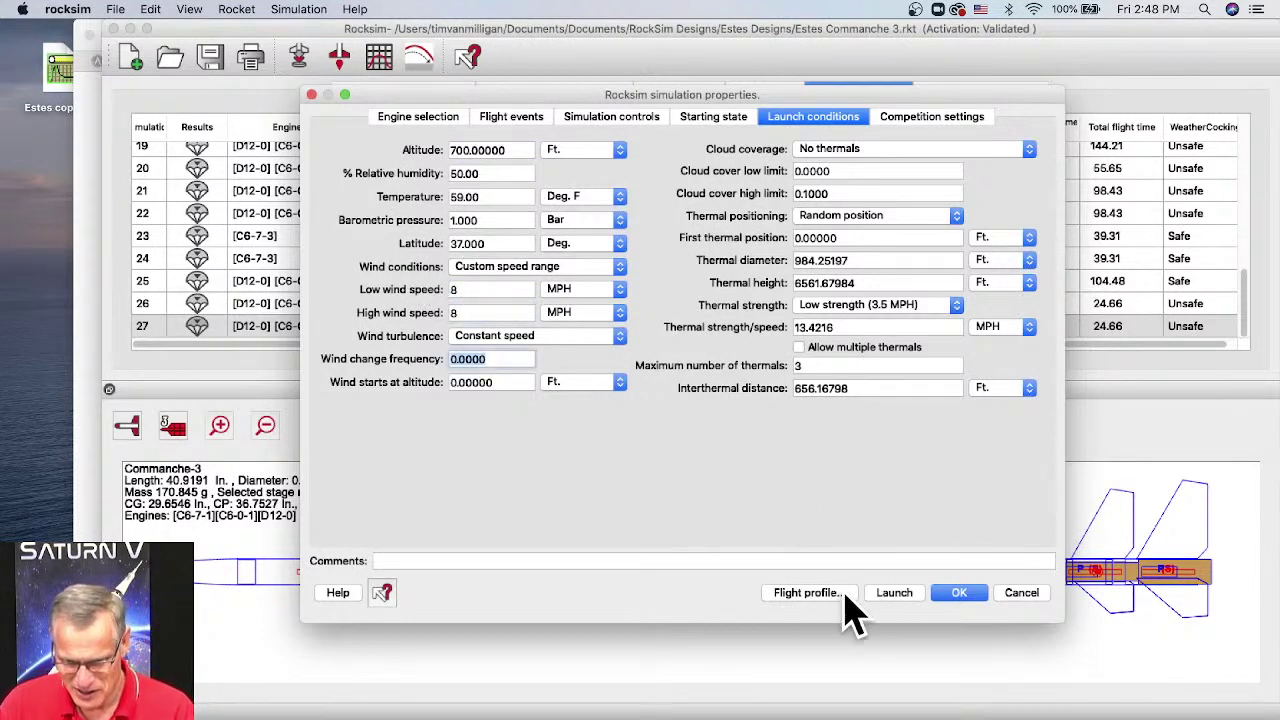
pyautogui.press('Return')
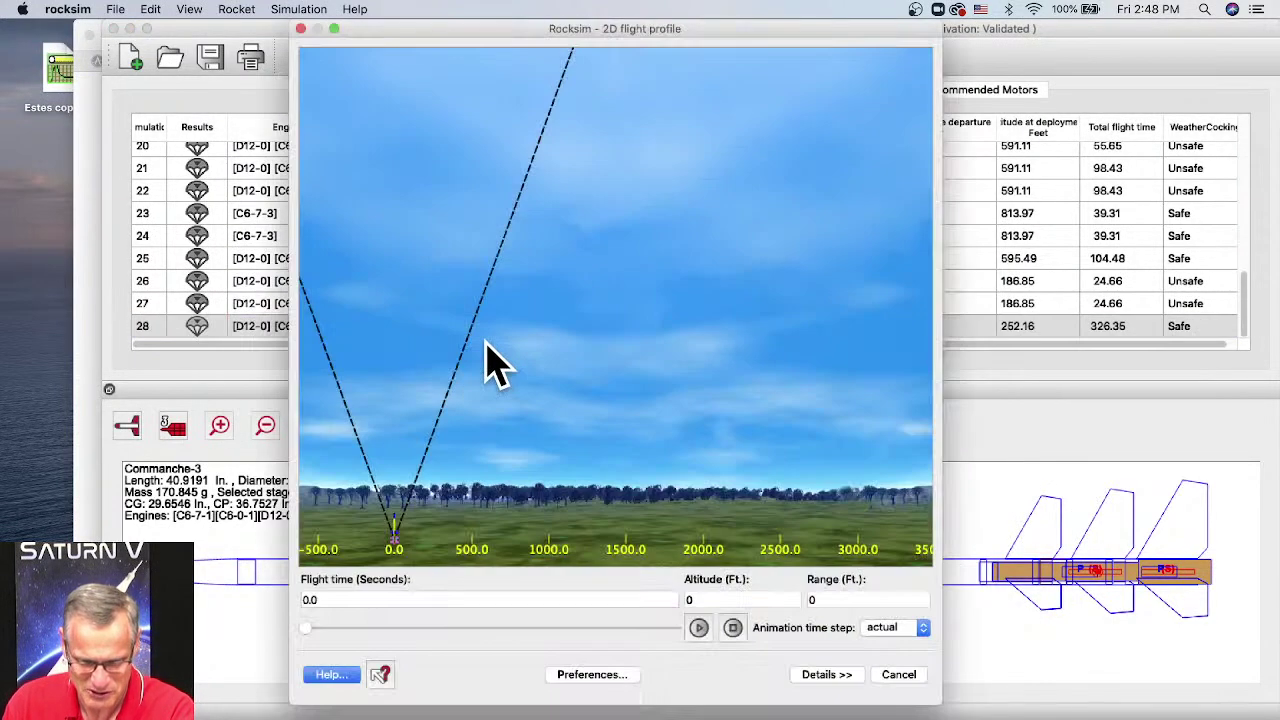
# Step: Play the flight animation, advance it to the landing of the sustainer, and close the profile
pyautogui.click(698, 628)
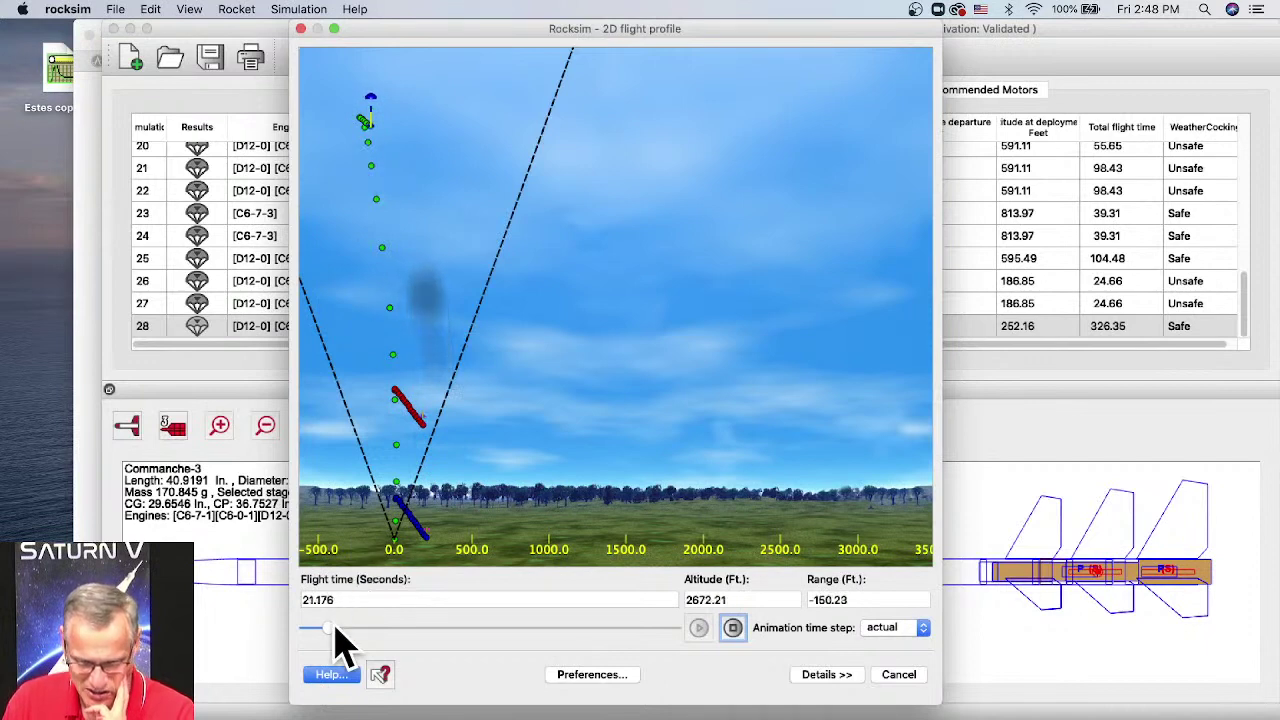
pyautogui.moveTo(334, 627); pyautogui.dragTo(686, 663)
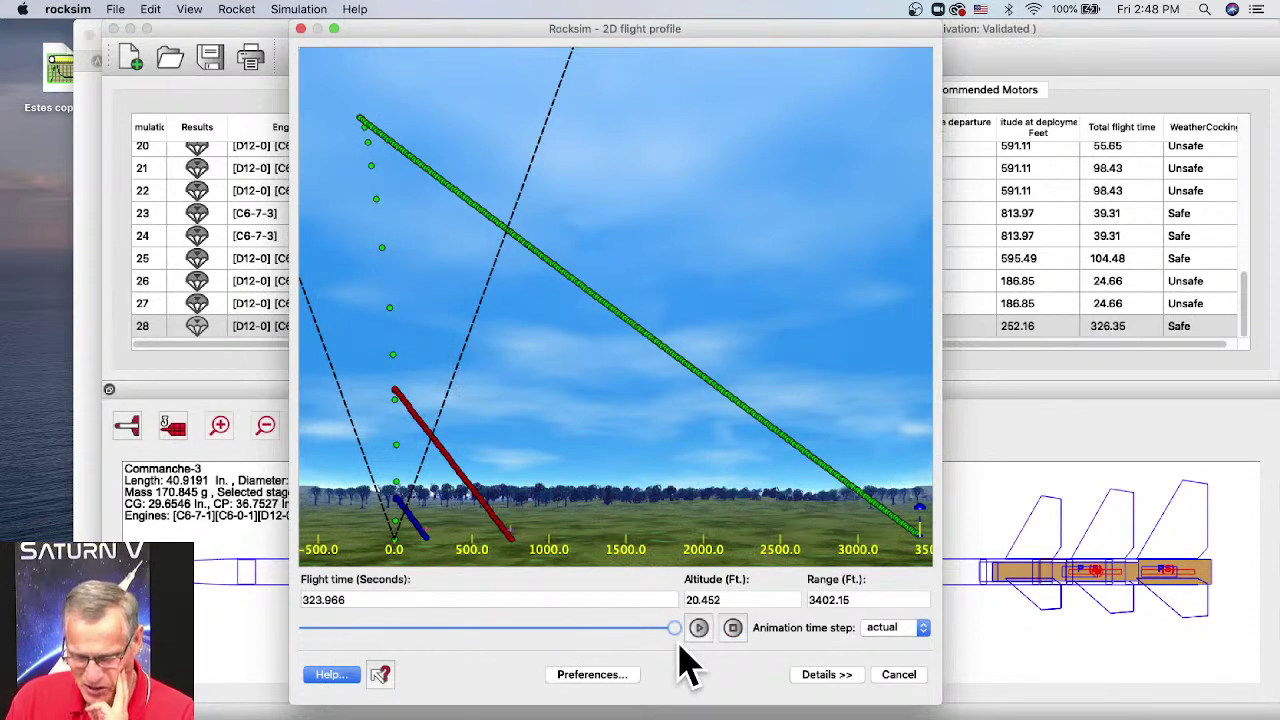
pyautogui.click(905, 676)
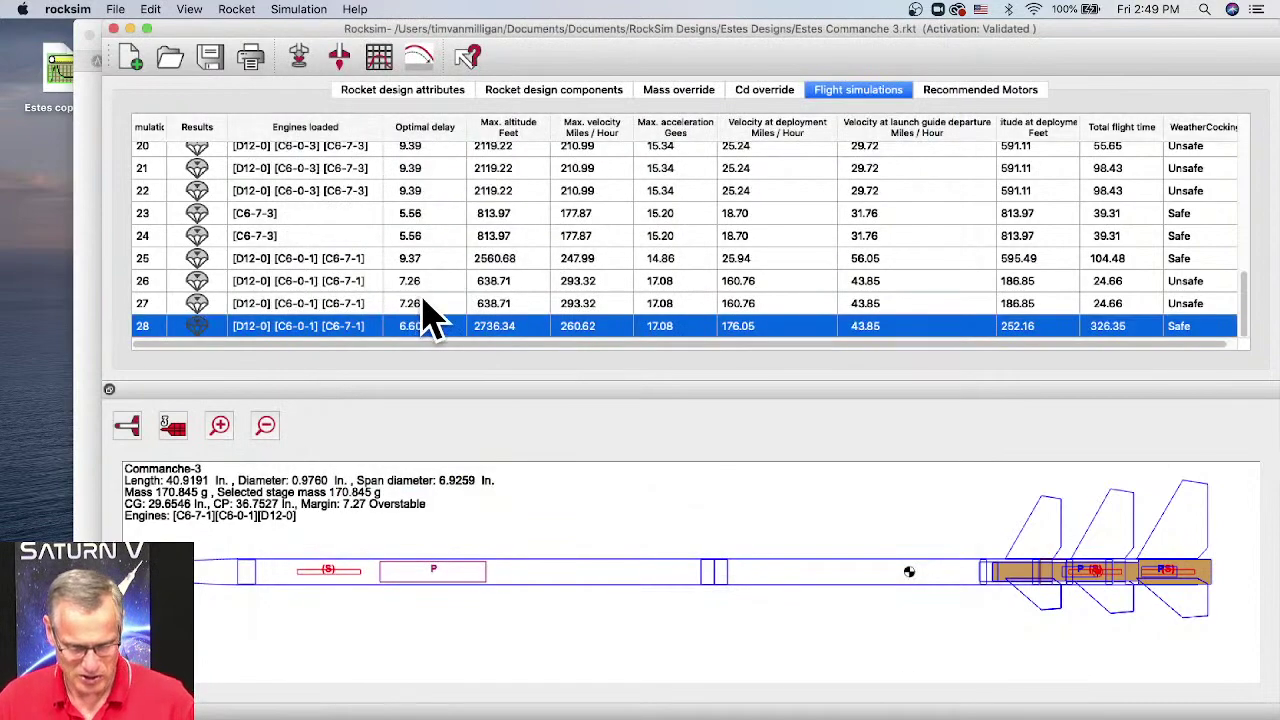
# Step: Delete all earlier flight simulations, keeping only the most recent one
pyautogui.click(412, 303)
pyautogui.scroll(10, 428, 260)
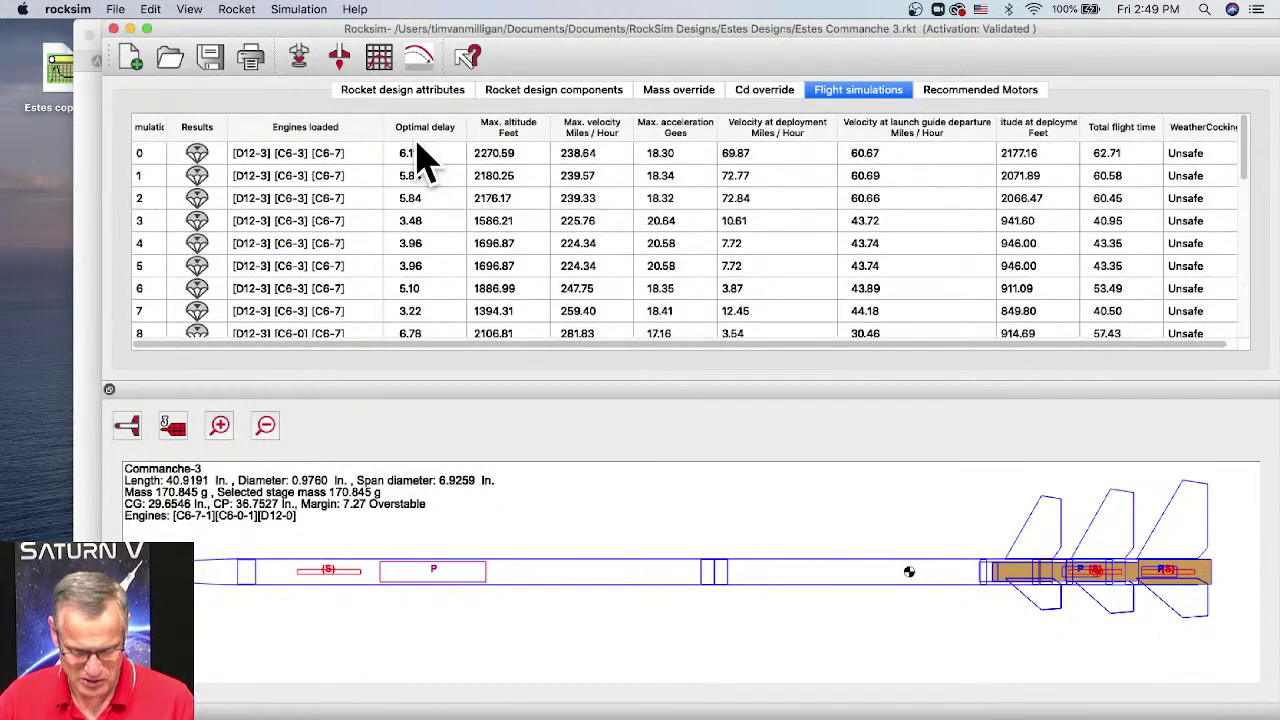
pyautogui.press('super+a')
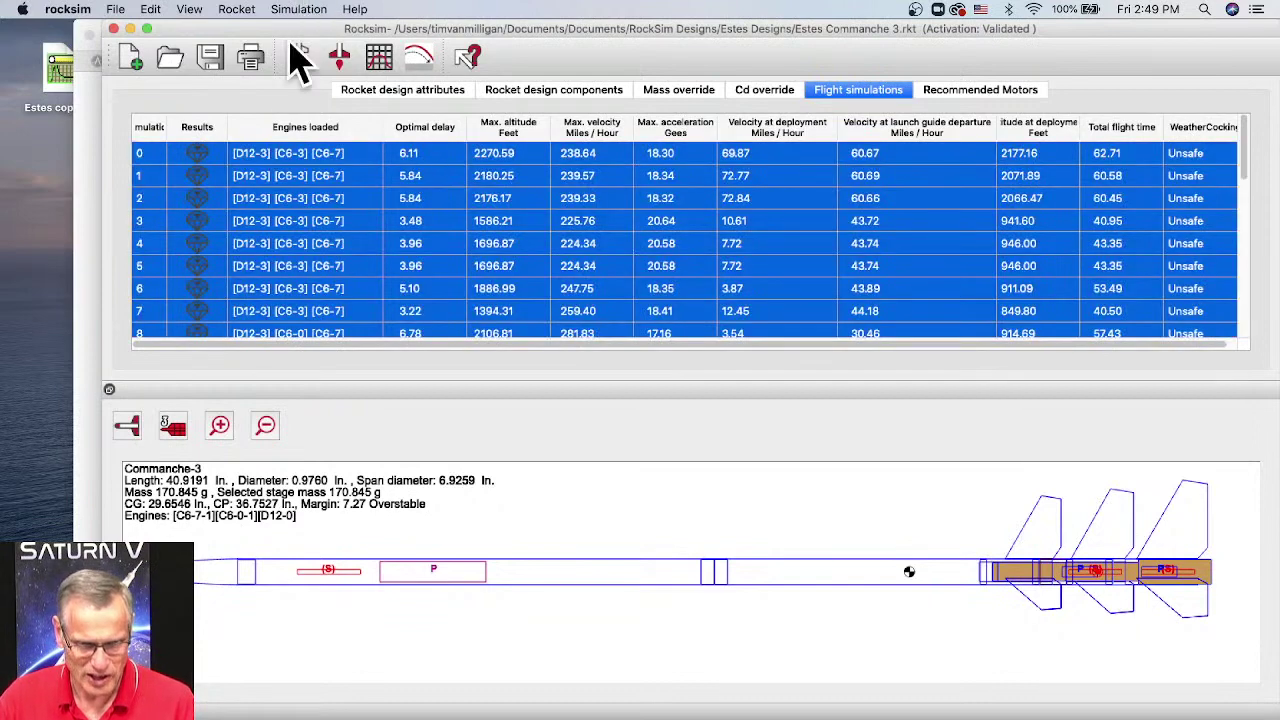
pyautogui.click(296, 8)
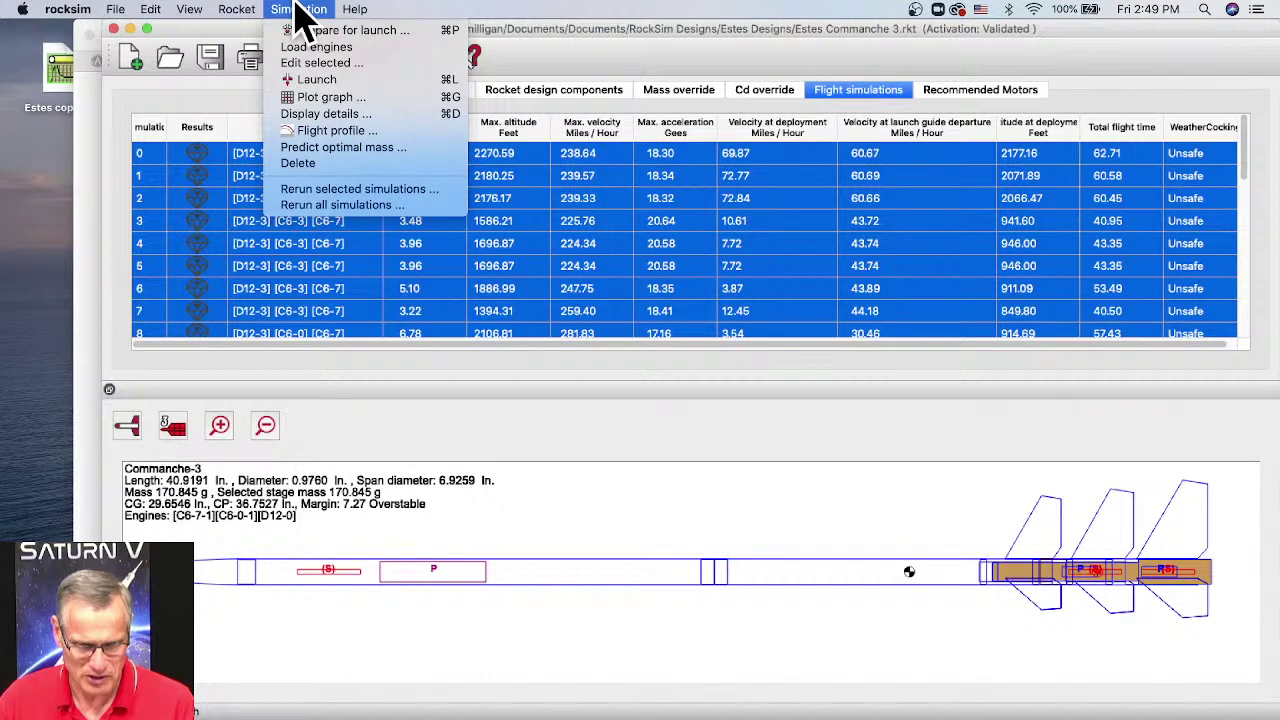
pyautogui.click(310, 166)
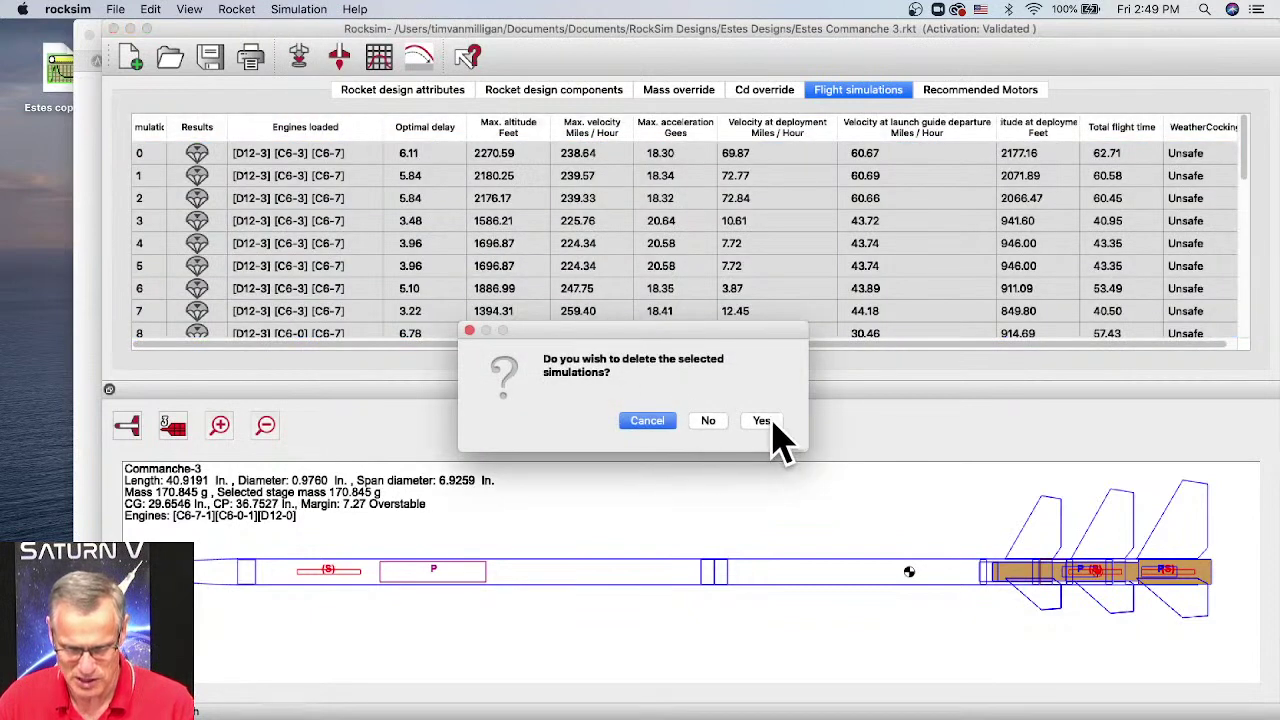
pyautogui.click(762, 421)
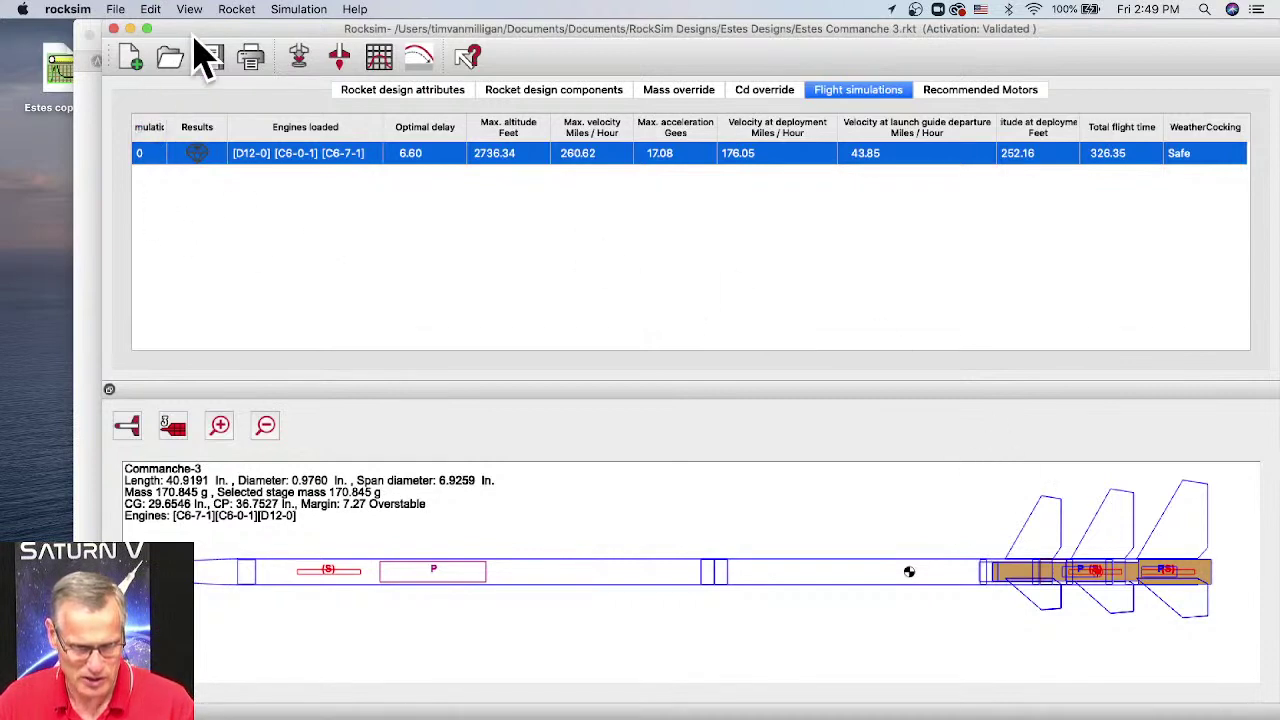
# Step: Save the design as Estes Commanche 3 on the Desktop, and display the rocket with only its upper two stages
pyautogui.click(115, 9)
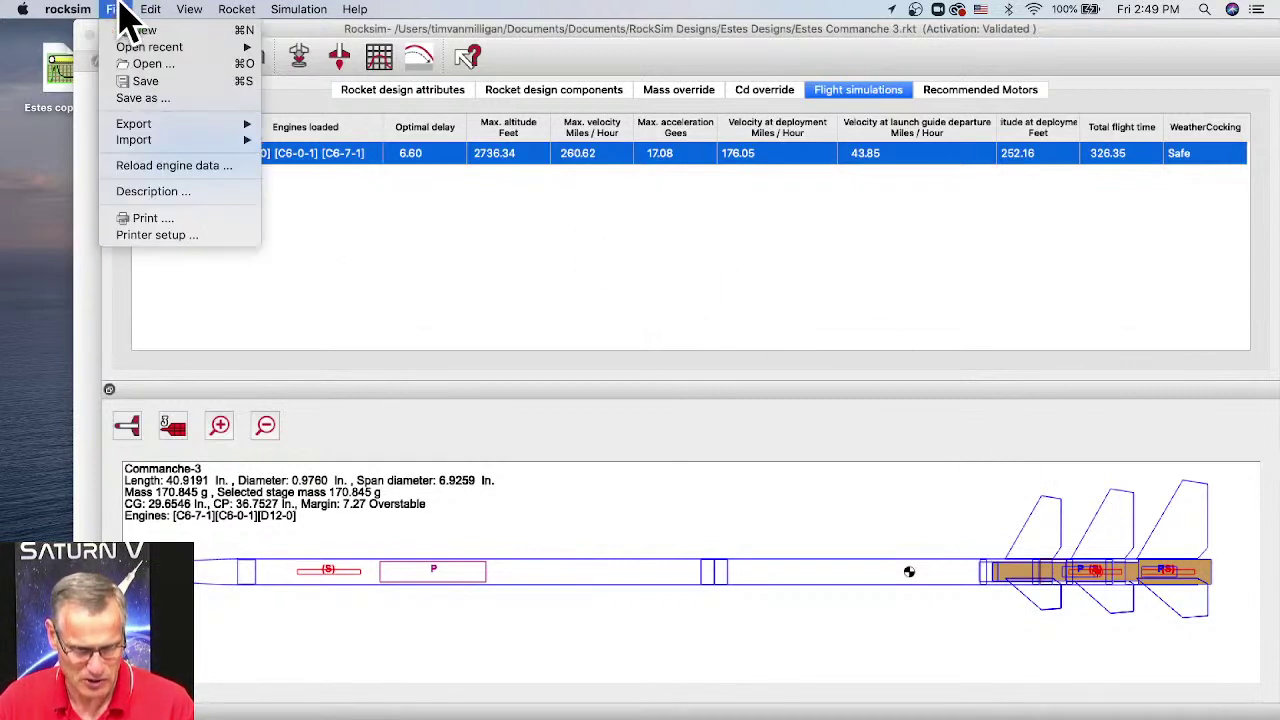
pyautogui.click(138, 84)
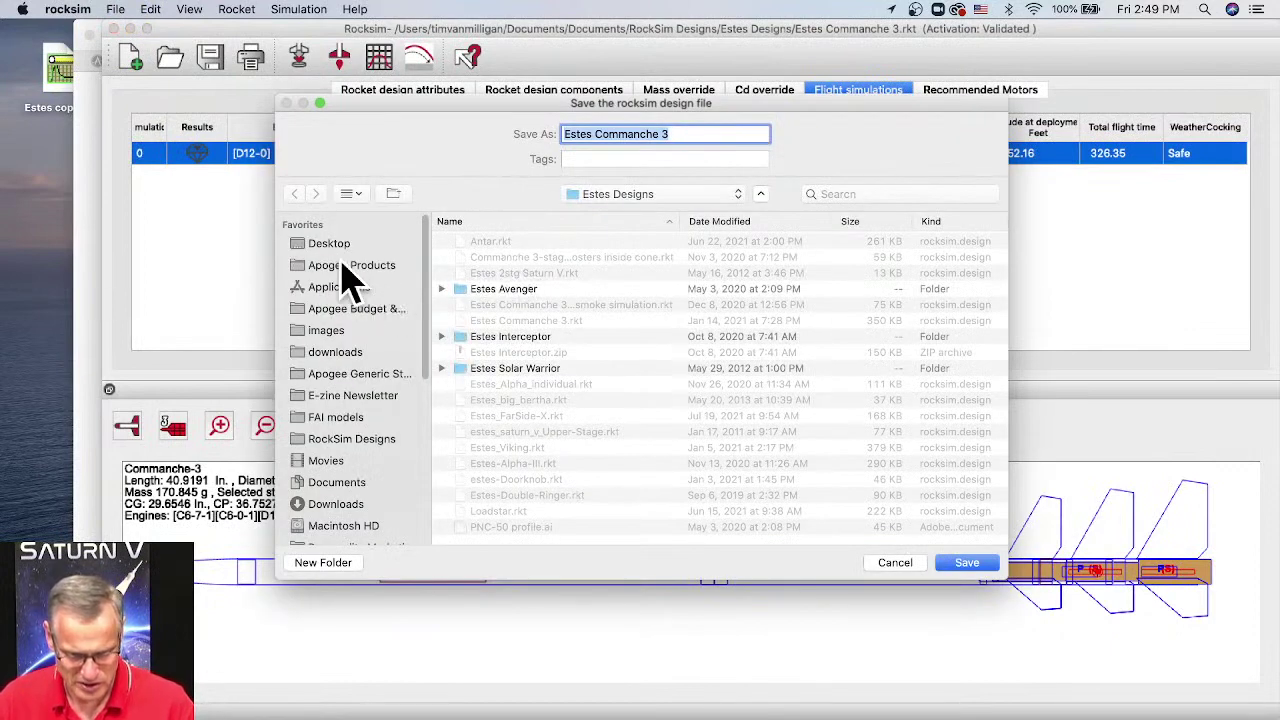
pyautogui.click(330, 246)
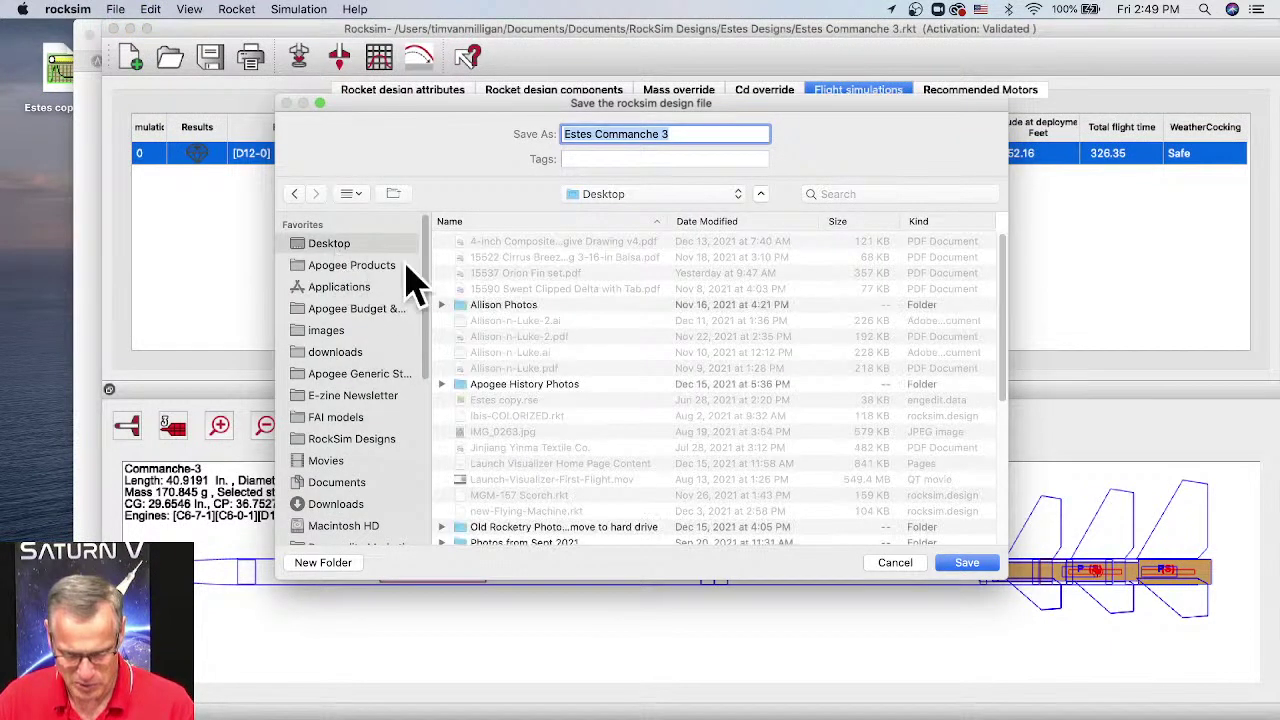
pyautogui.click(963, 563)
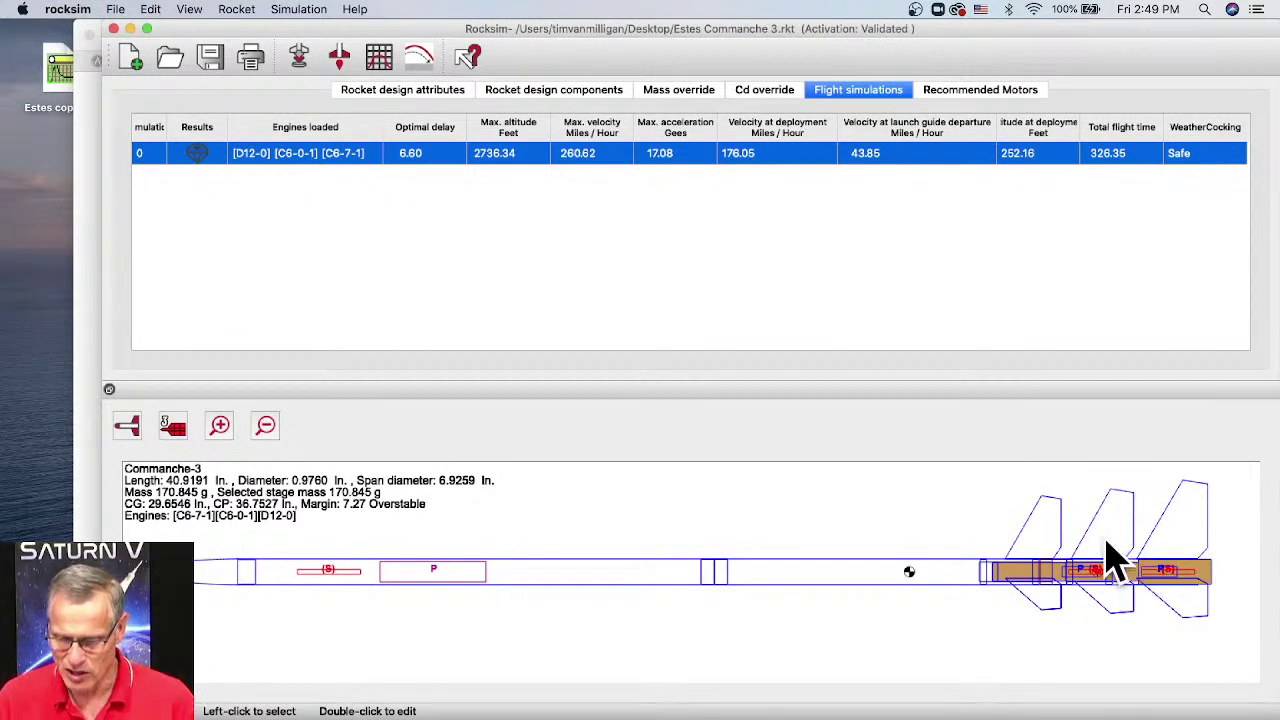
pyautogui.click(174, 427)
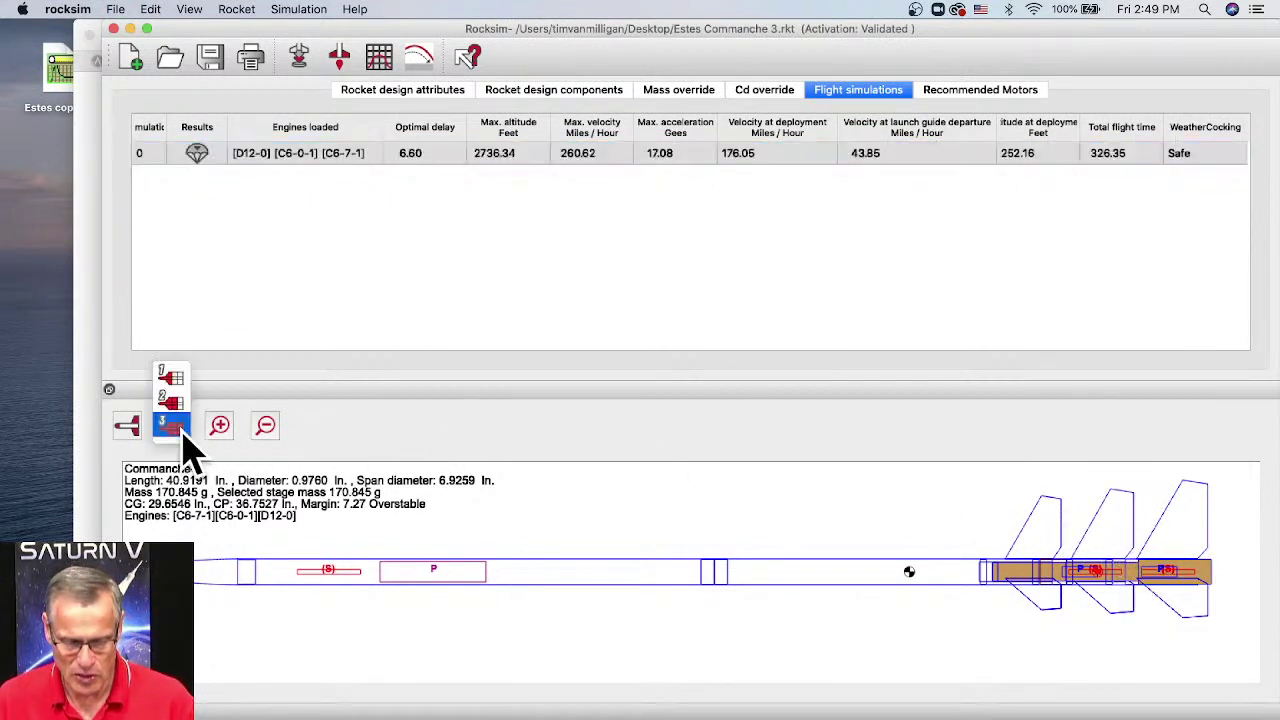
pyautogui.click(176, 402)
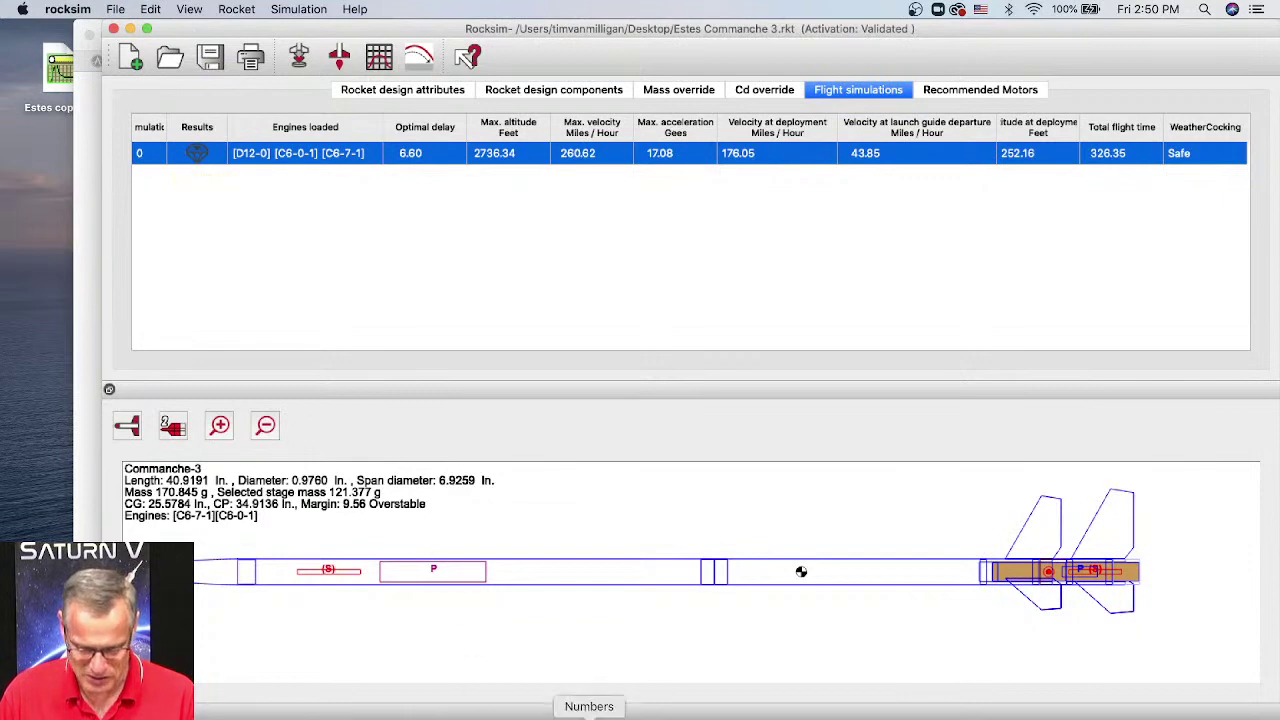
# Step: Switch to a new Chrome window, open the Launch Visualizer at rocksim.com, and widen the window
pyautogui.rightClick(543, 714)
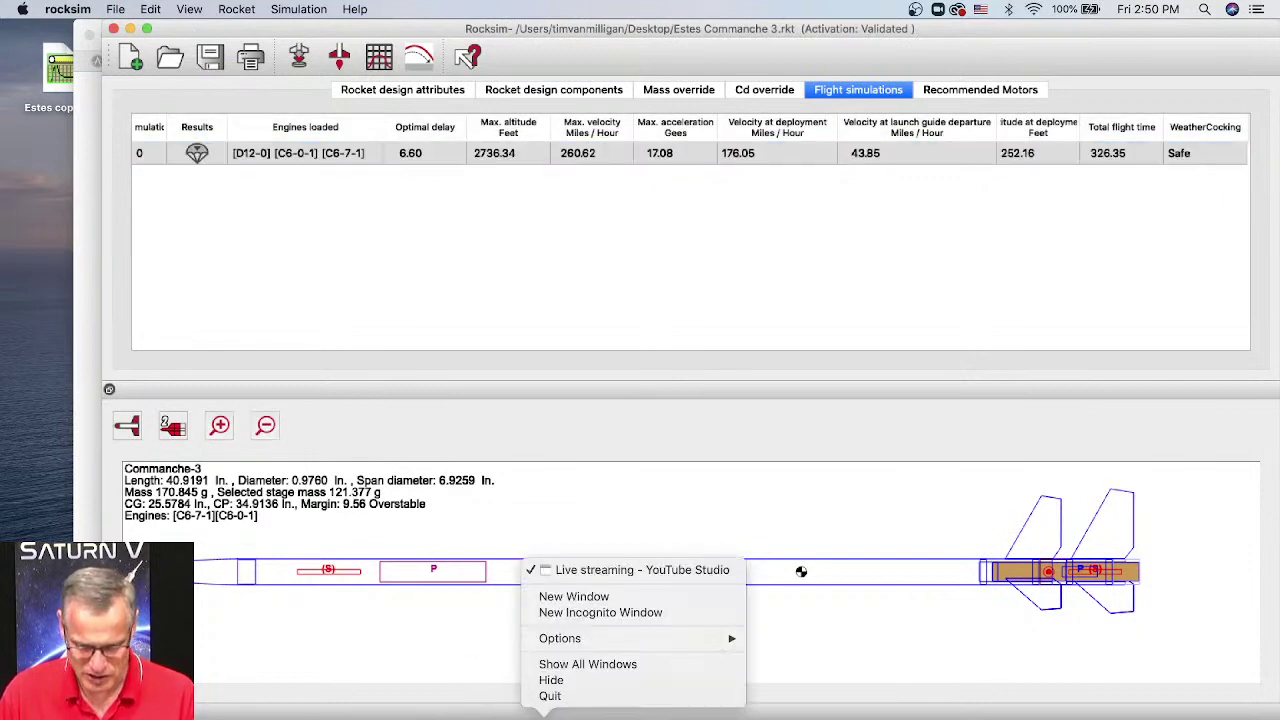
pyautogui.click(562, 598)
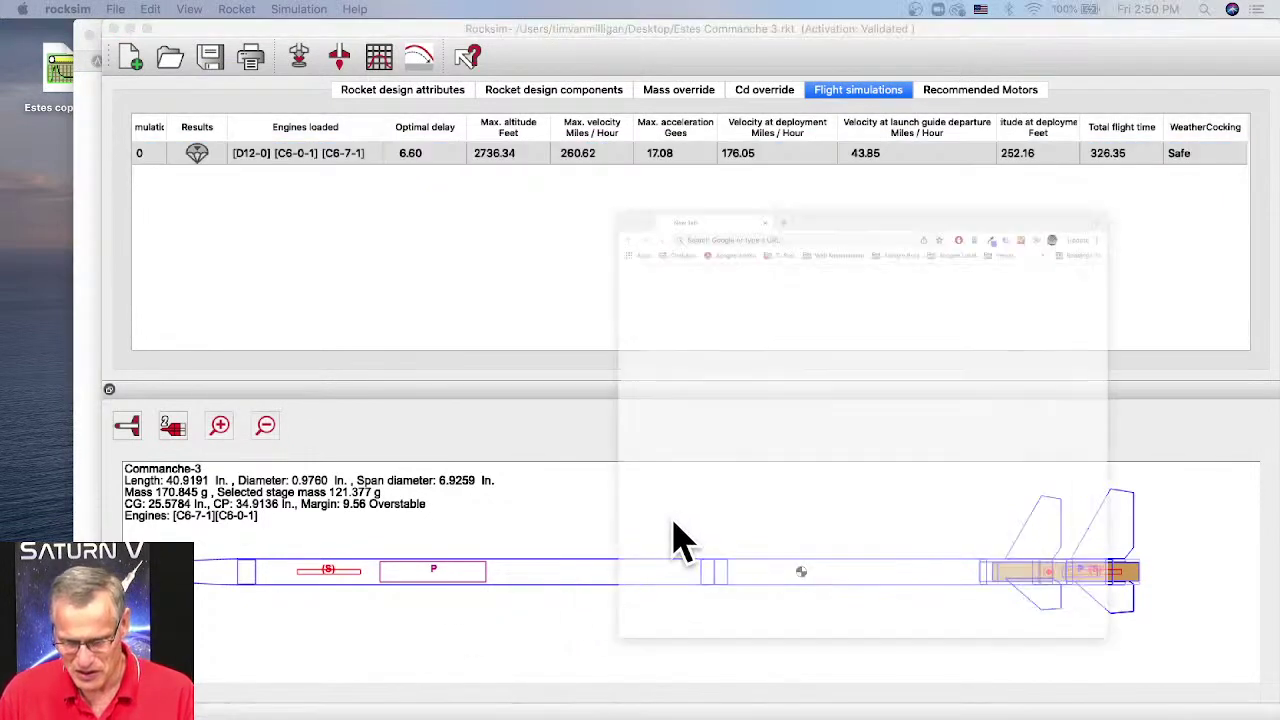
pyautogui.moveTo(808, 75); pyautogui.dragTo(568, 41)
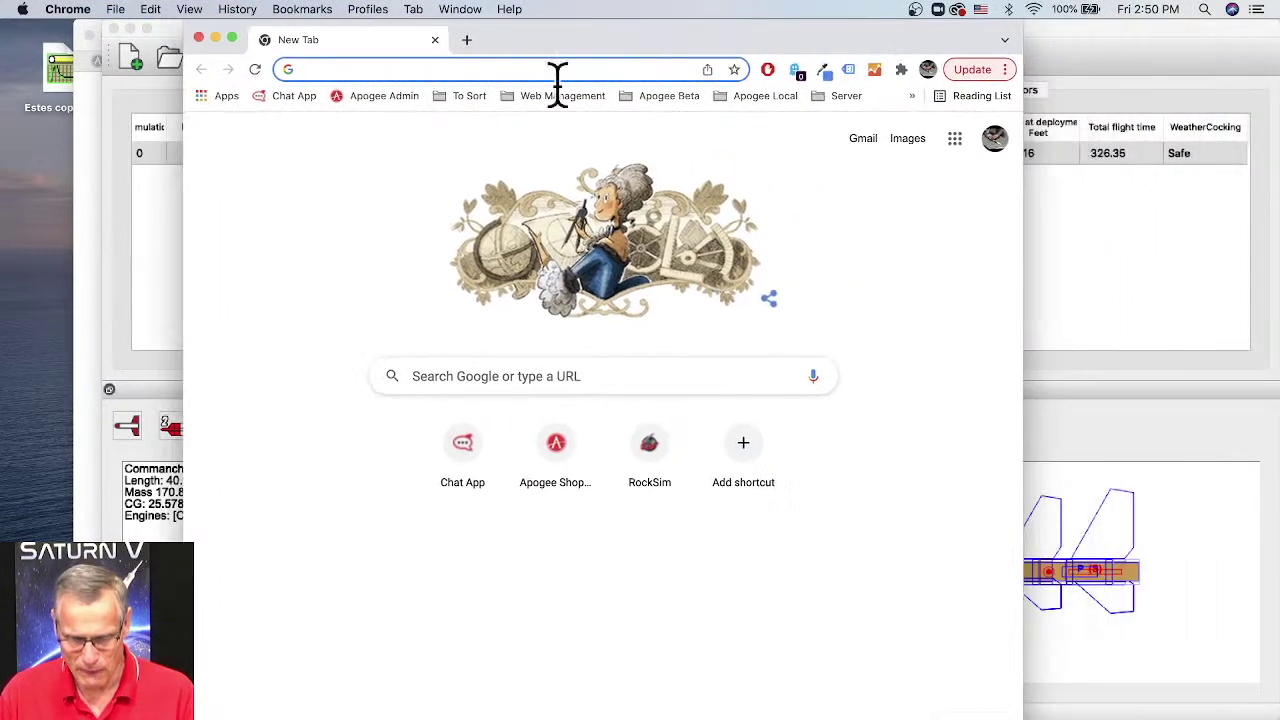
pyautogui.click(650, 460)
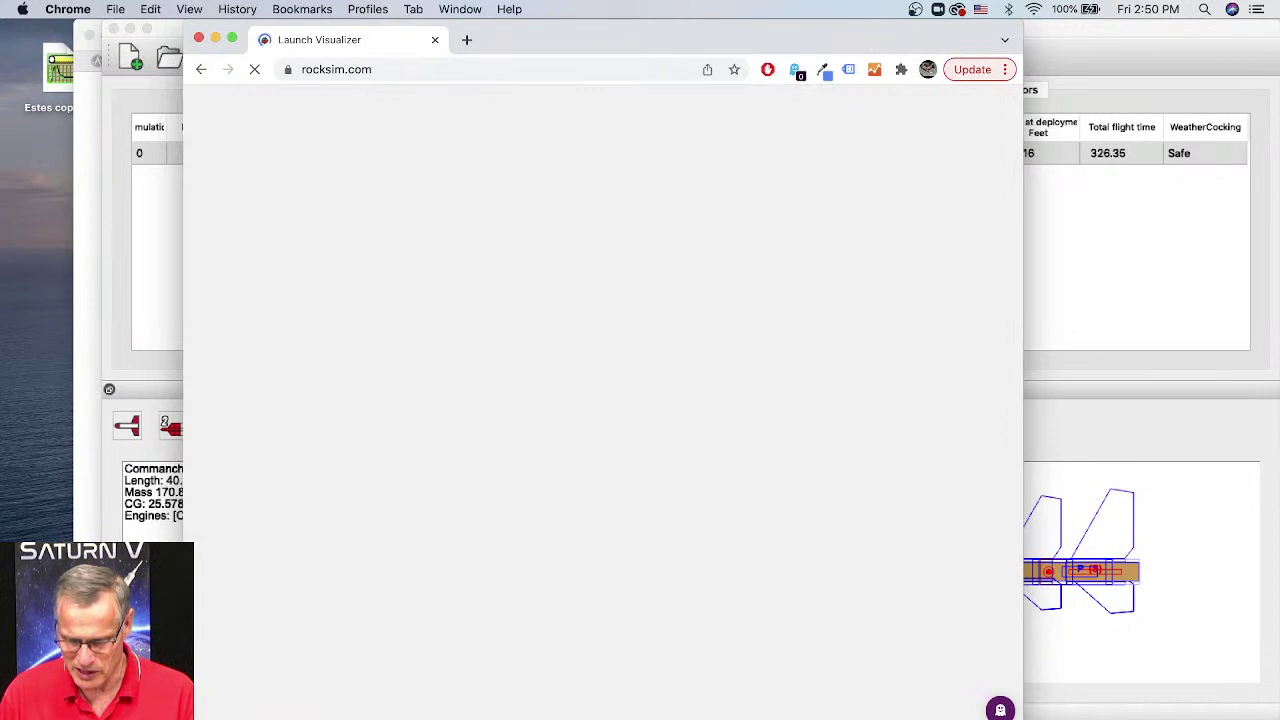
pyautogui.moveTo(1022, 706); pyautogui.dragTo(1276, 708)
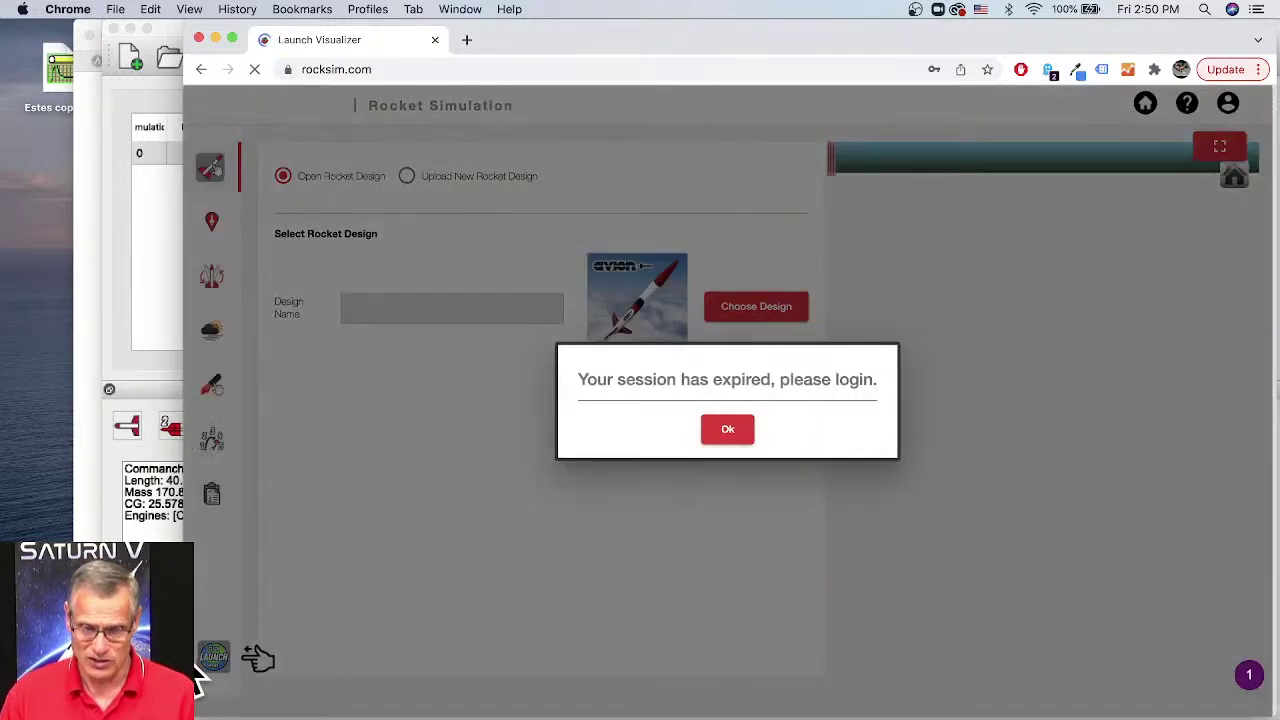
# Step: Dismiss the expired session notice and sign in to the Launch Visualizer with the saved account e-mail and password
pyautogui.click(732, 440)
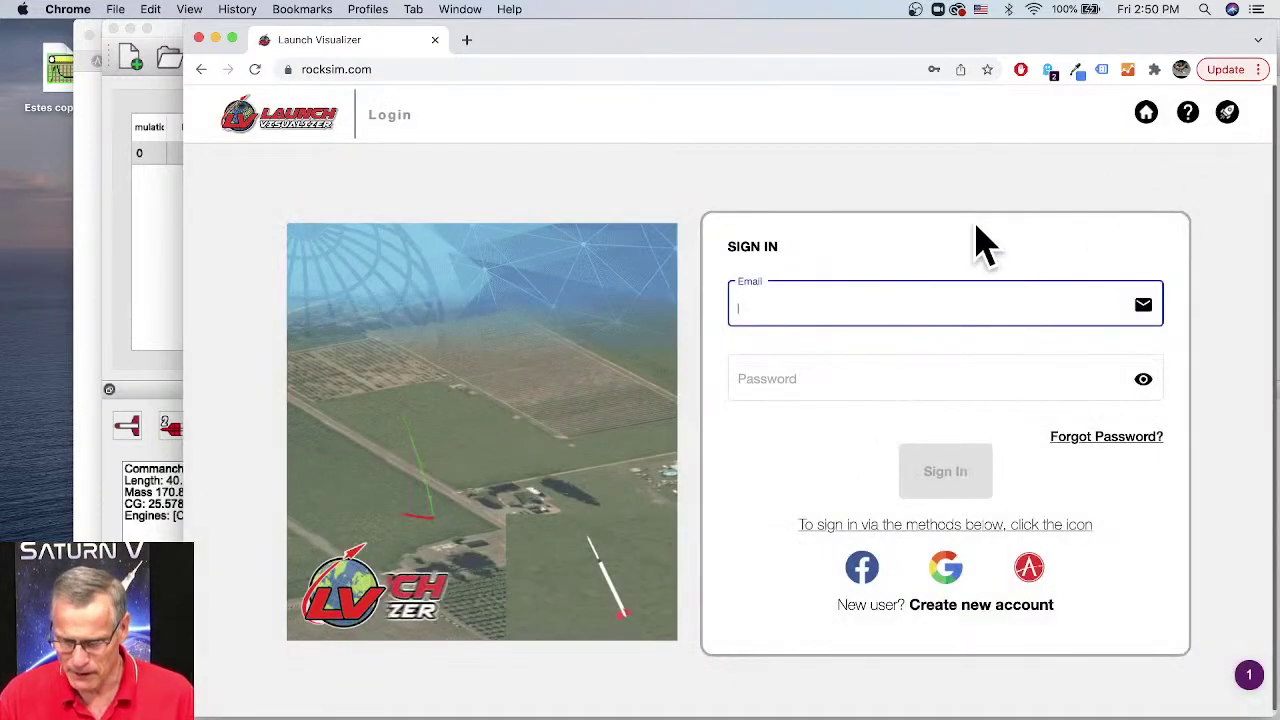
pyautogui.click(806, 314)
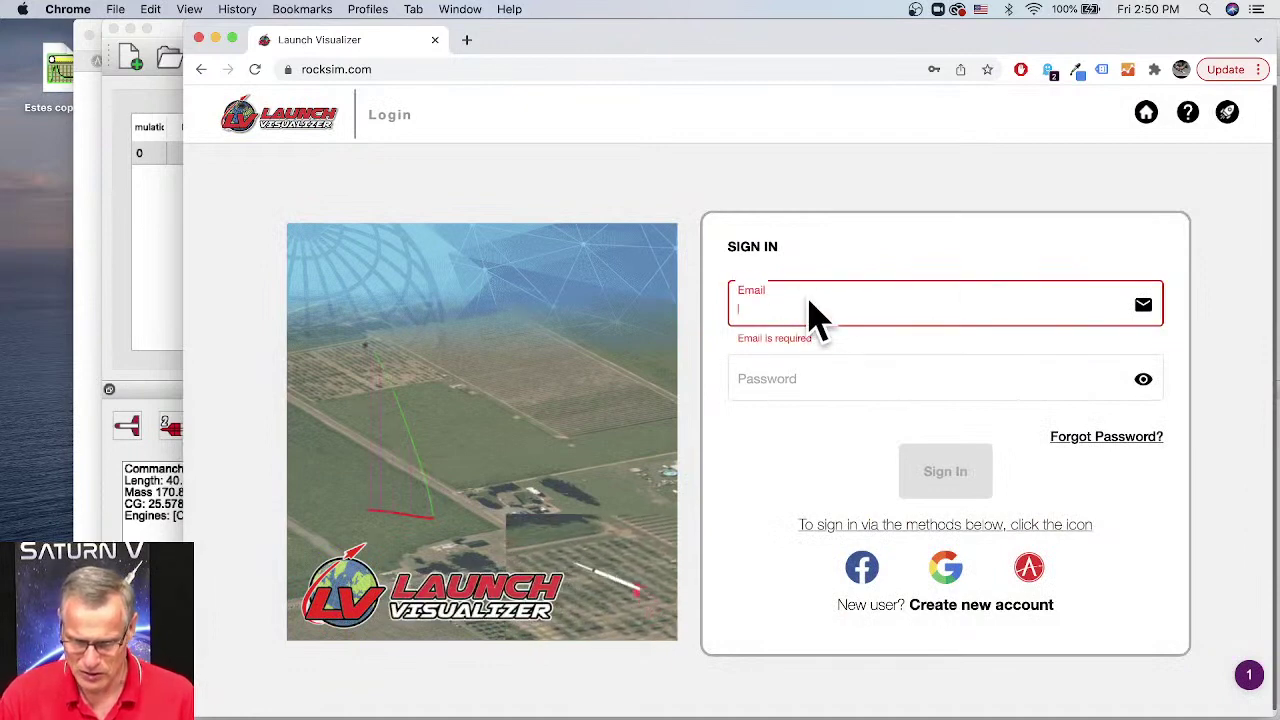
pyautogui.click(810, 312)
pyautogui.click(837, 345)
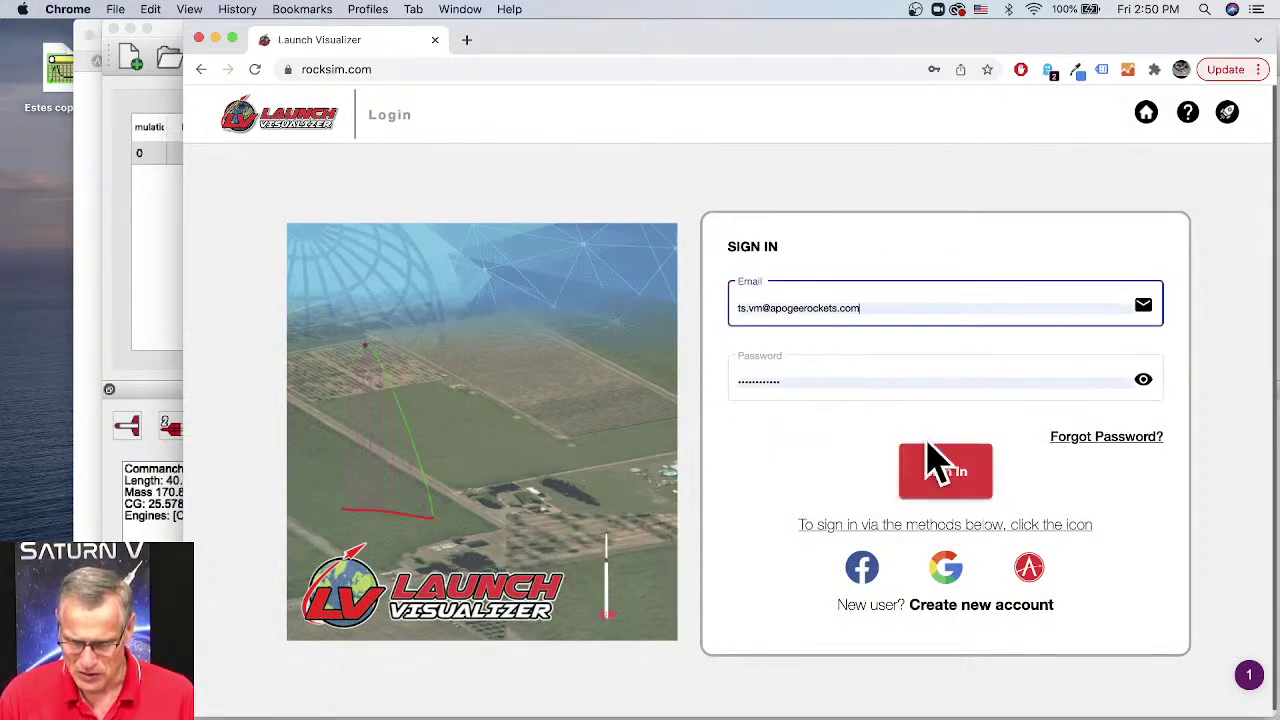
pyautogui.click(945, 474)
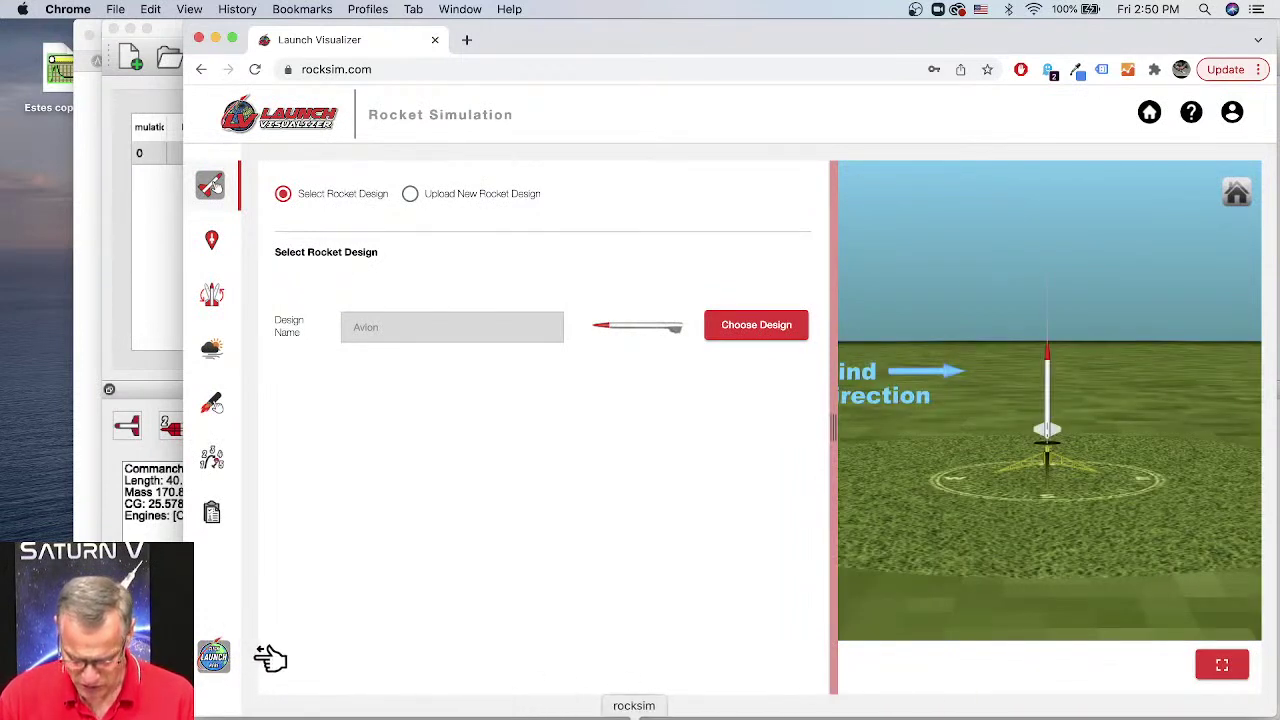
# Step: Quit RockSim without saving the design changes, and quit the other programs running in the background
pyautogui.rightClick(634, 715)
pyautogui.click(650, 694)
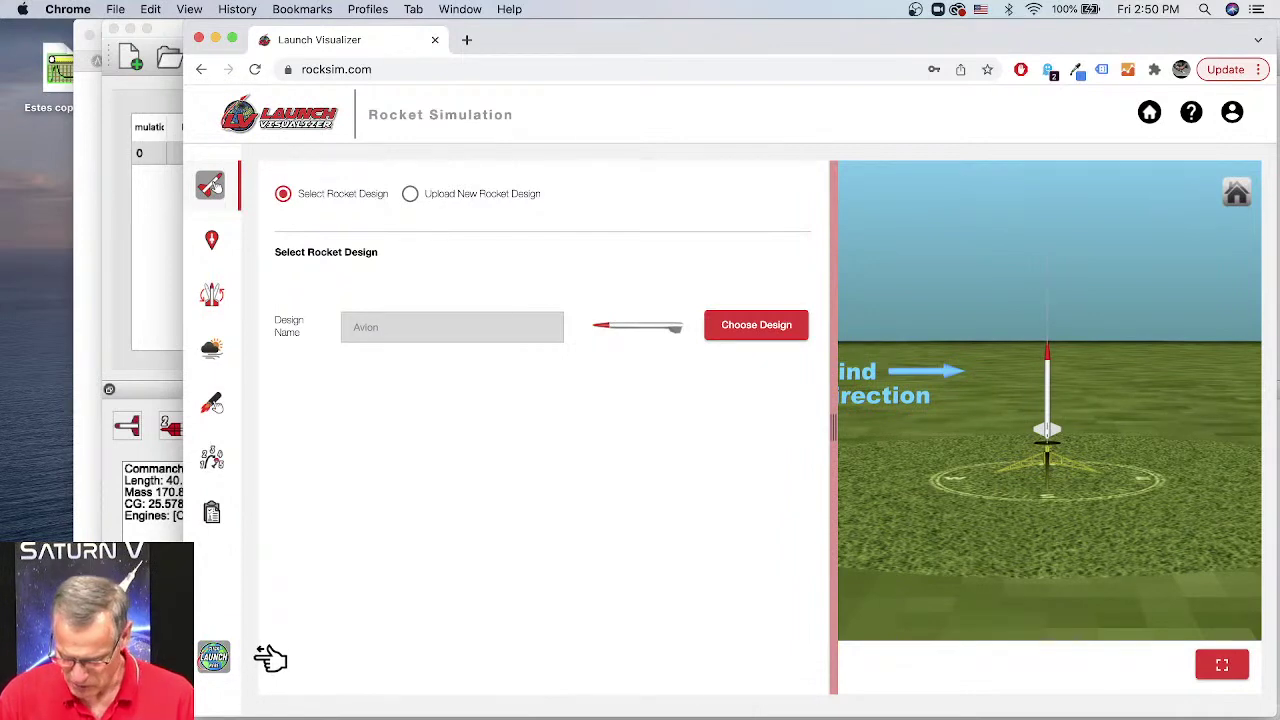
pyautogui.rightClick(1128, 713)
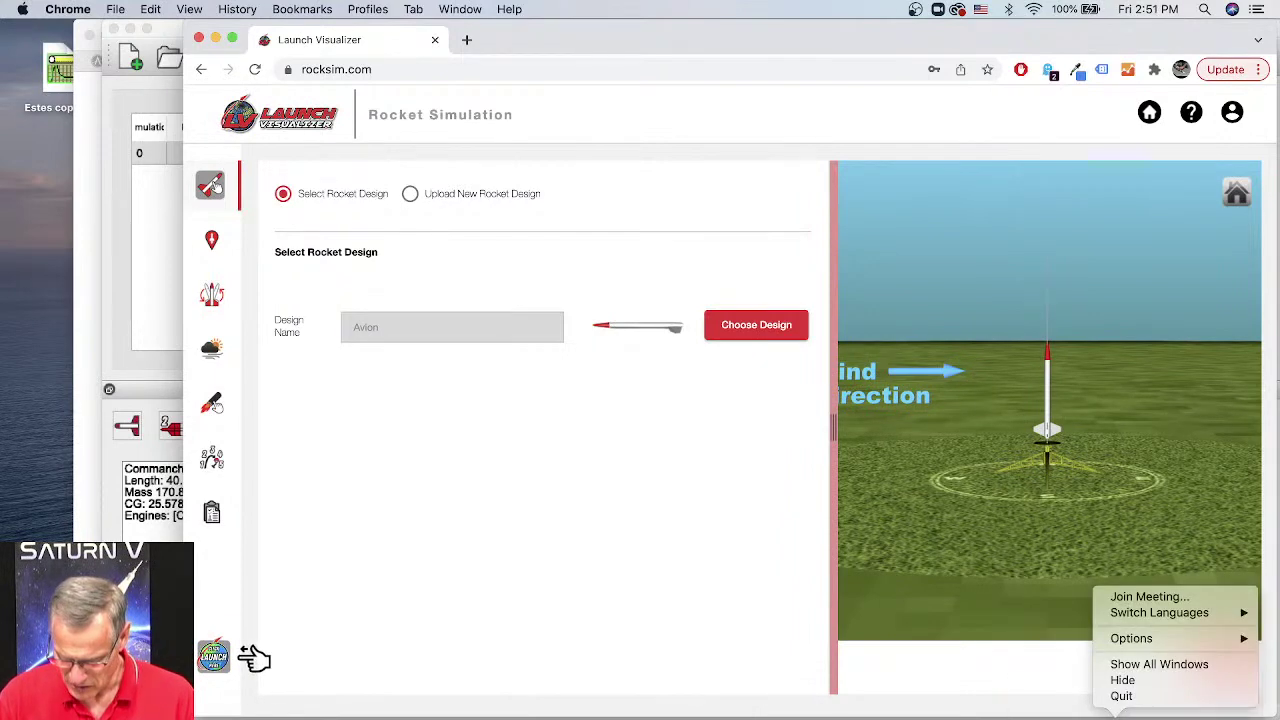
pyautogui.click(1122, 696)
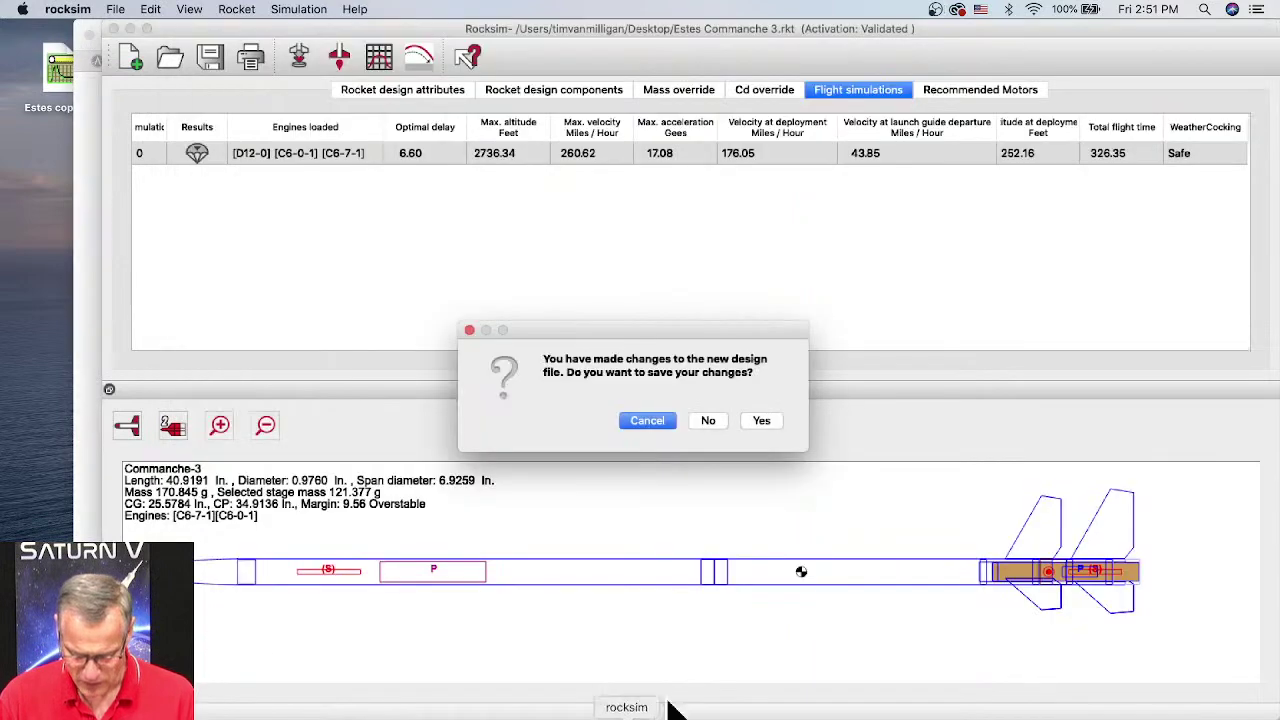
pyautogui.click(708, 421)
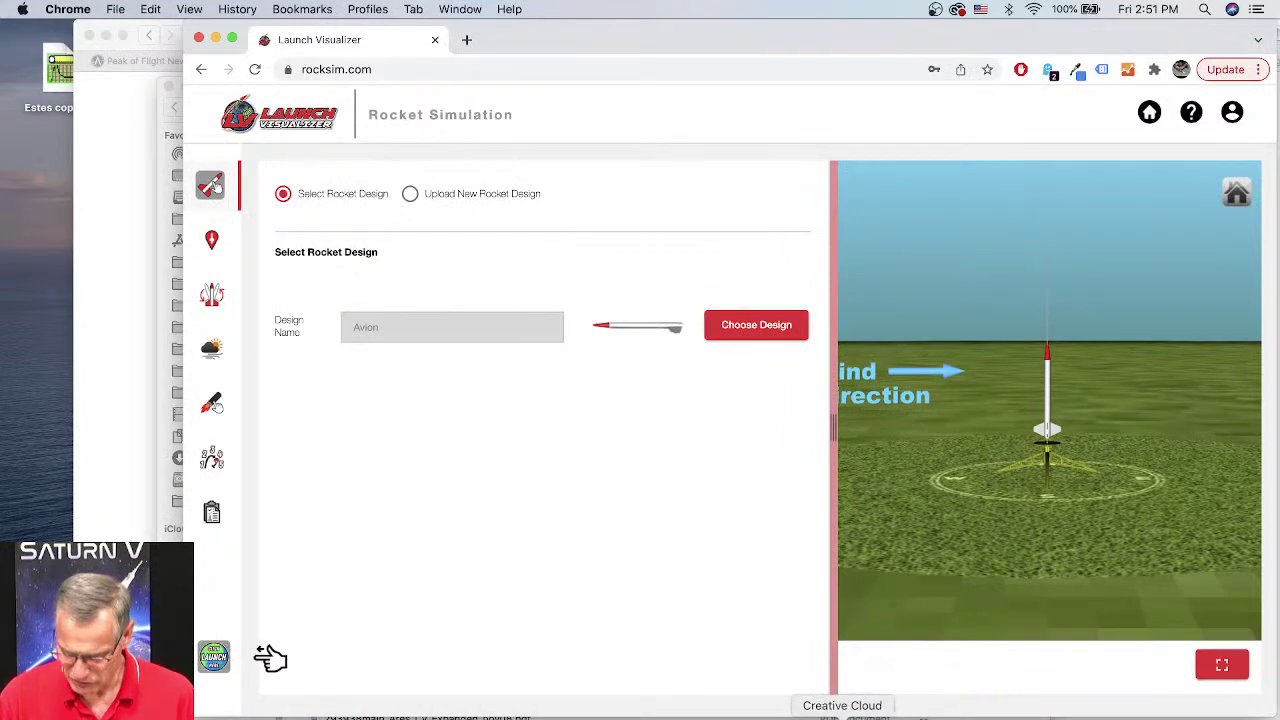
pyautogui.rightClick(1110, 712)
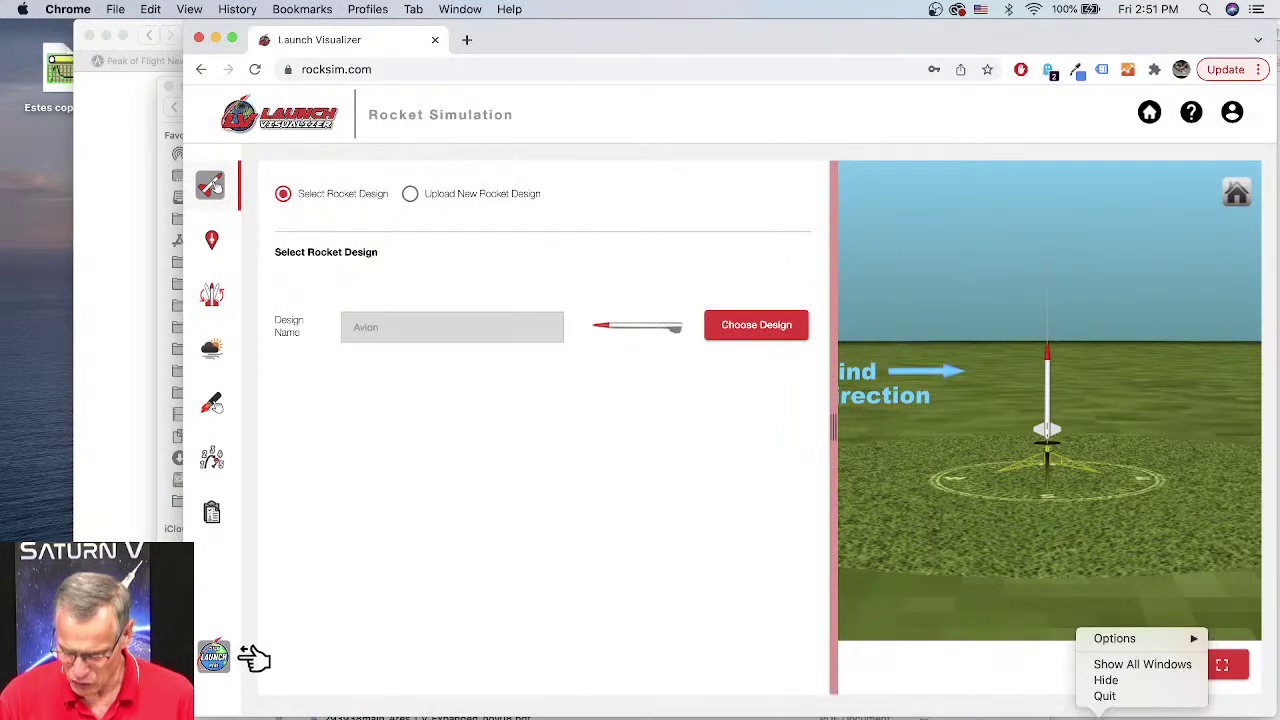
pyautogui.click(1112, 698)
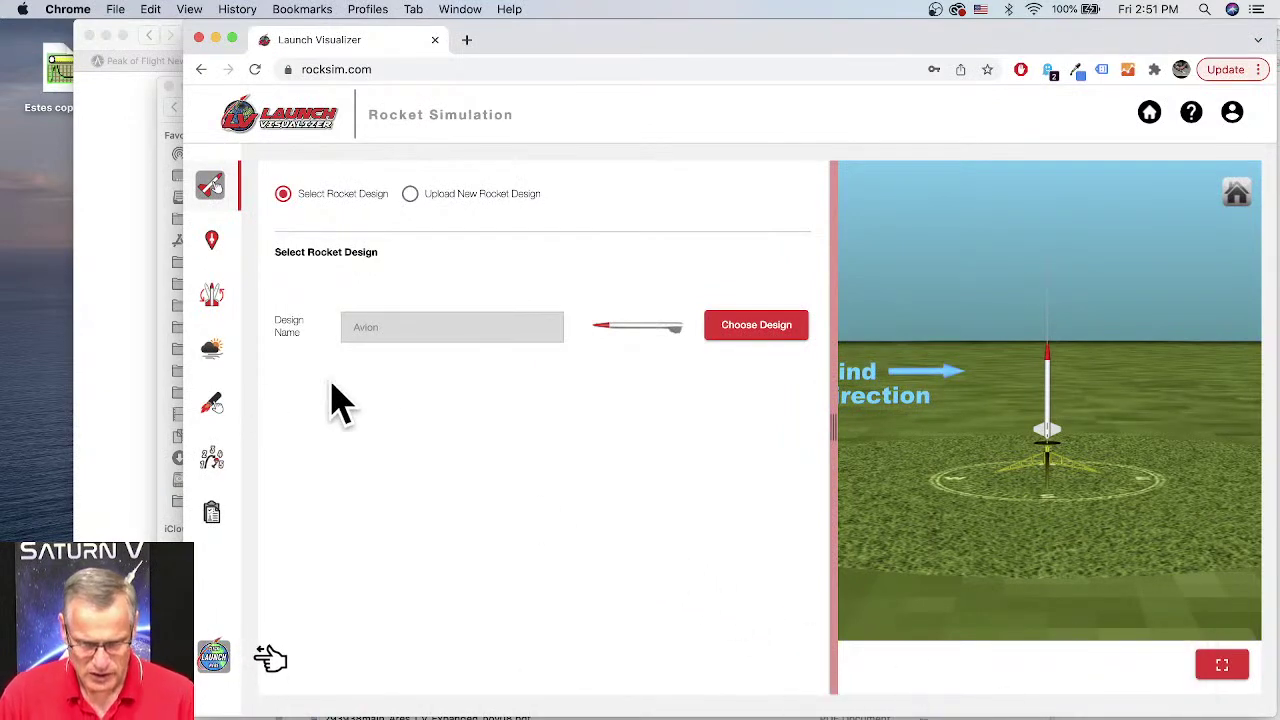
# Step: Upload Estes Commanche 3.rkt from the Desktop as a new rocket design, and view the rocket up close on the pad
pyautogui.click(411, 194)
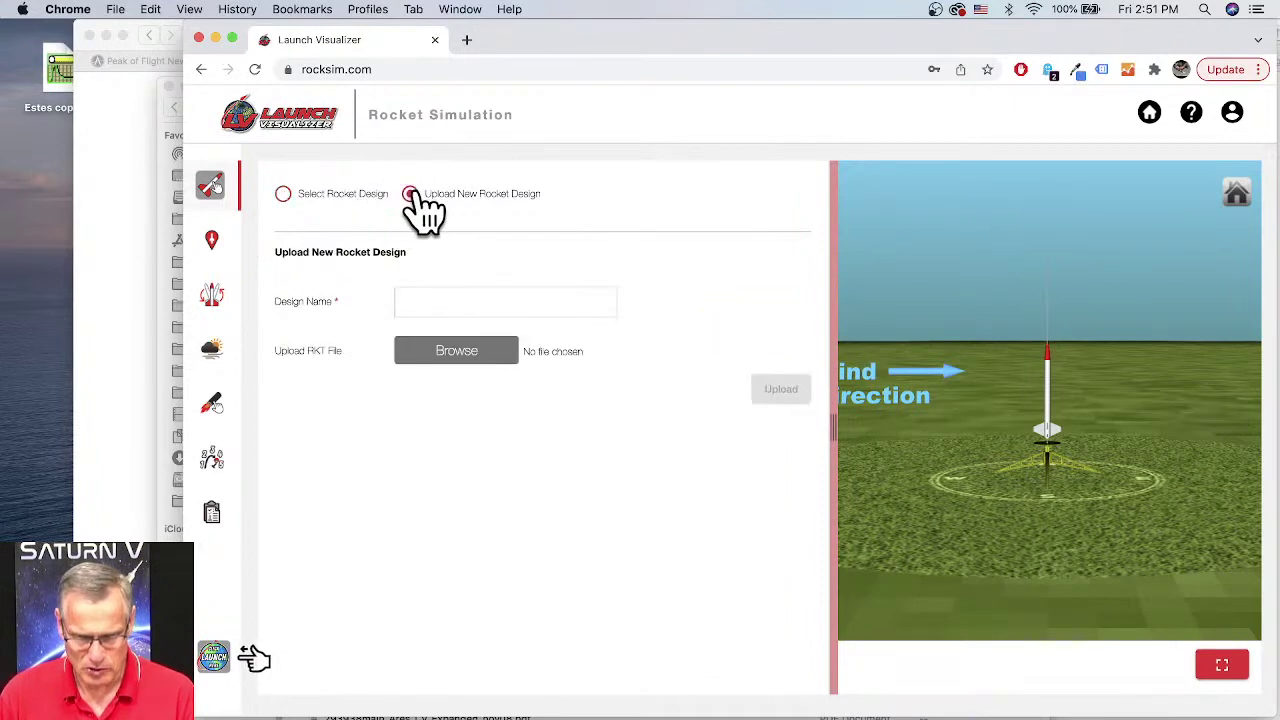
pyautogui.click(478, 352)
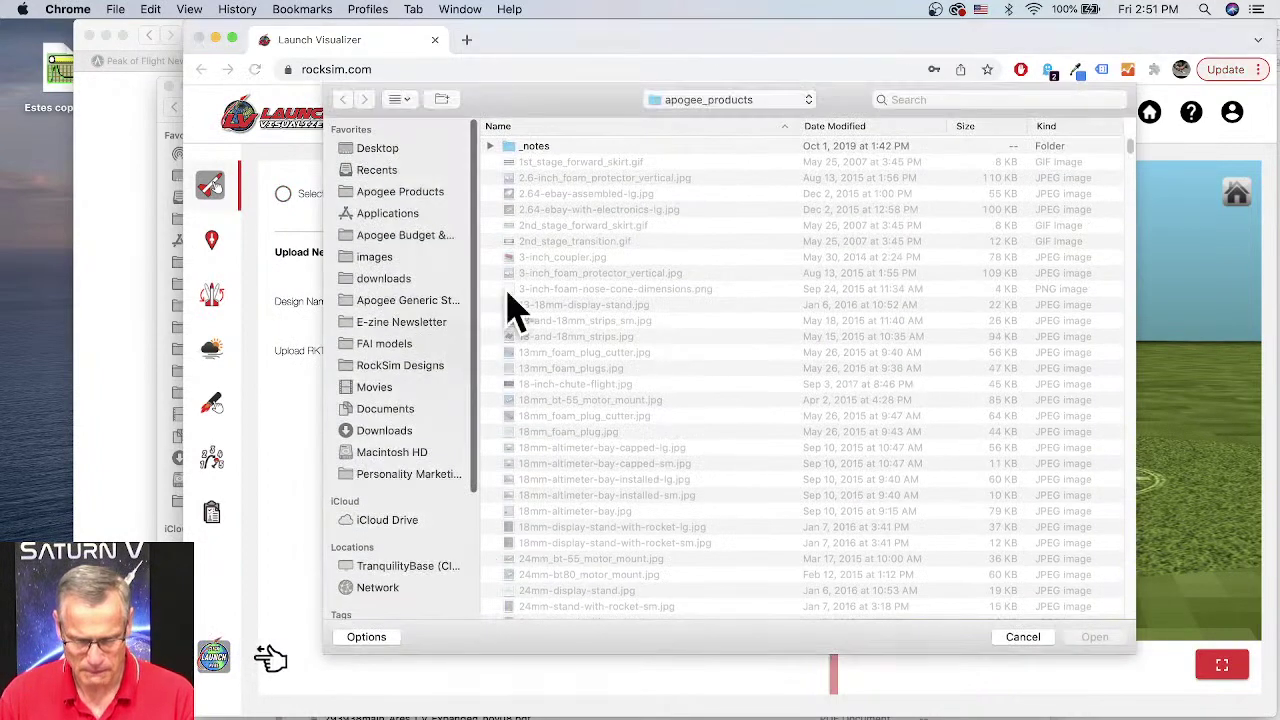
pyautogui.click(366, 150)
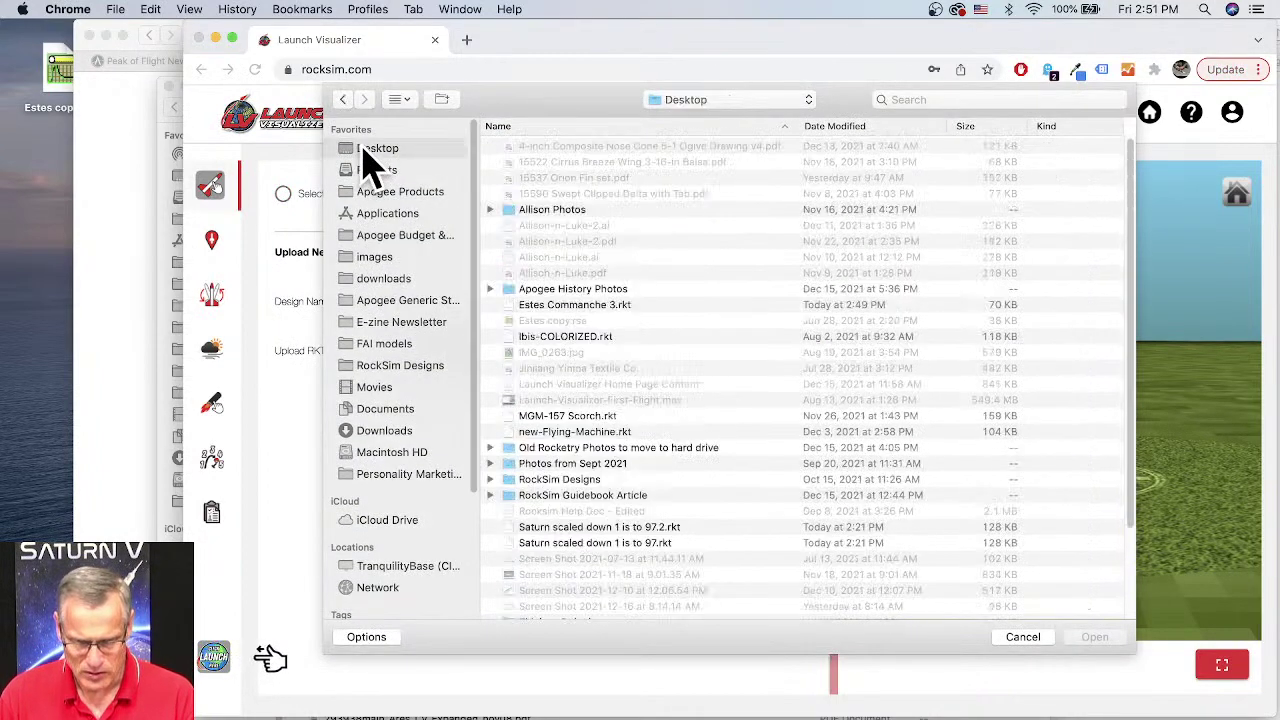
pyautogui.click(552, 306)
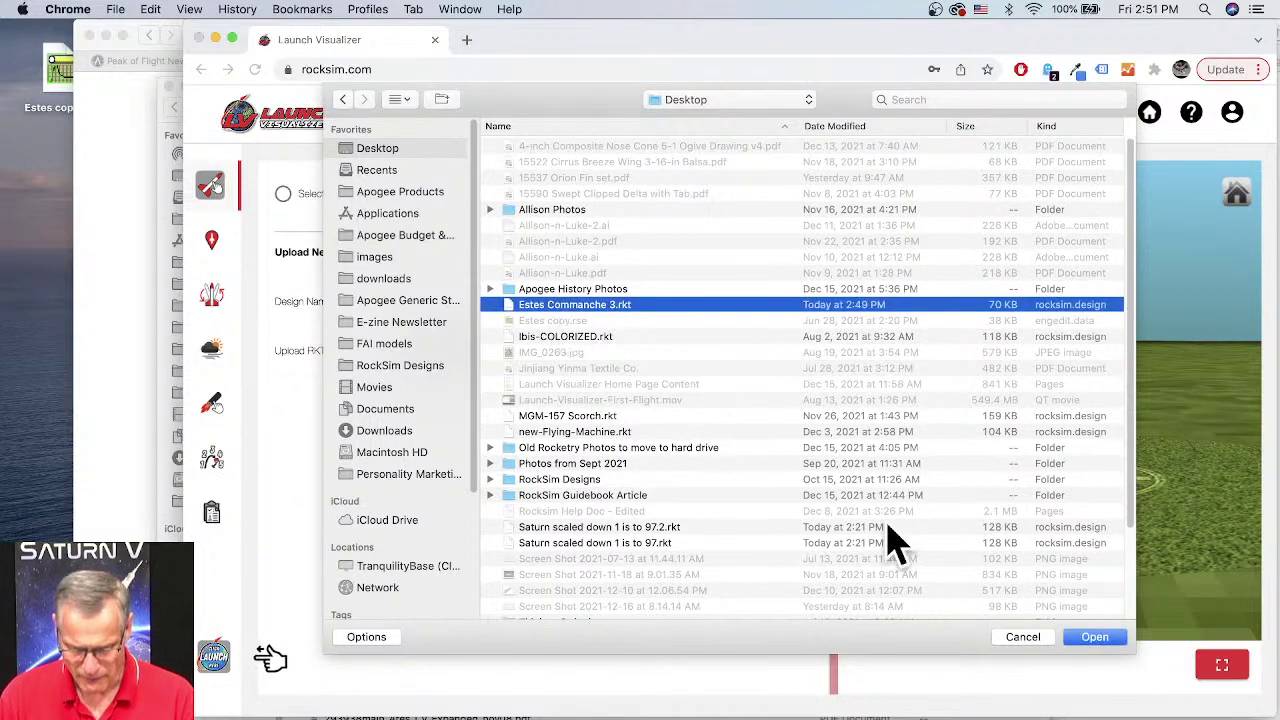
pyautogui.click(1095, 640)
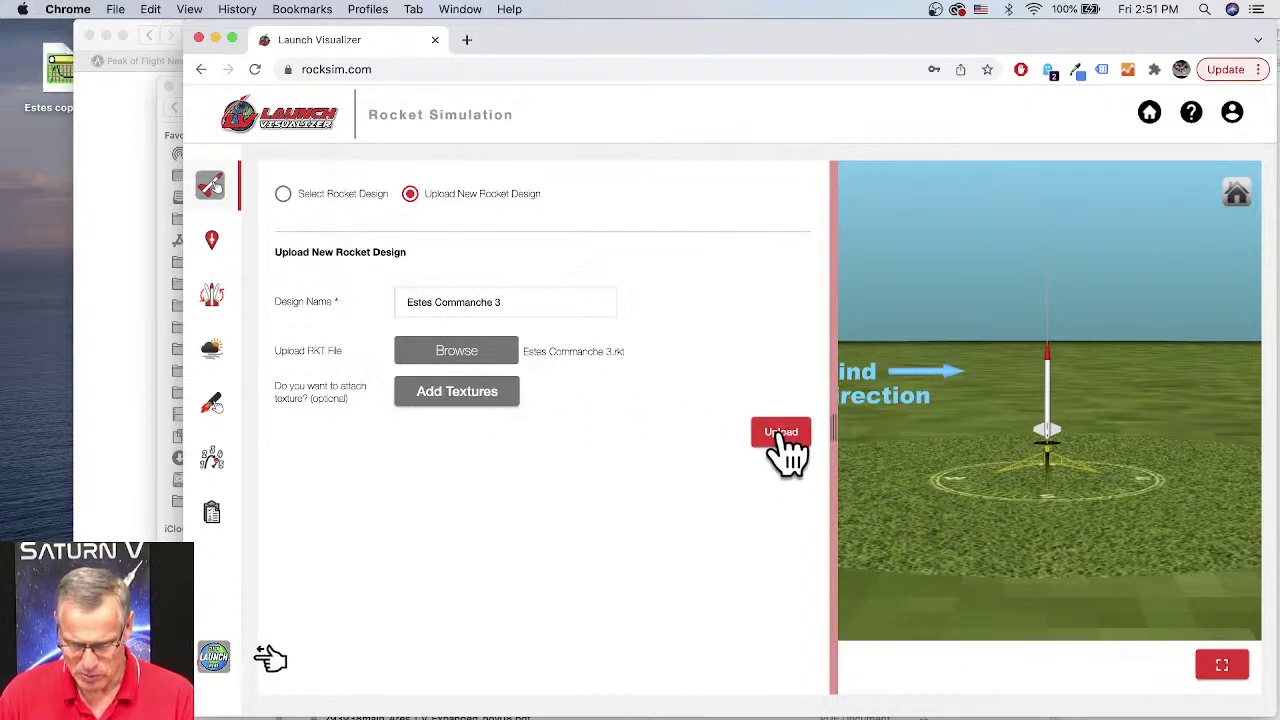
pyautogui.click(781, 440)
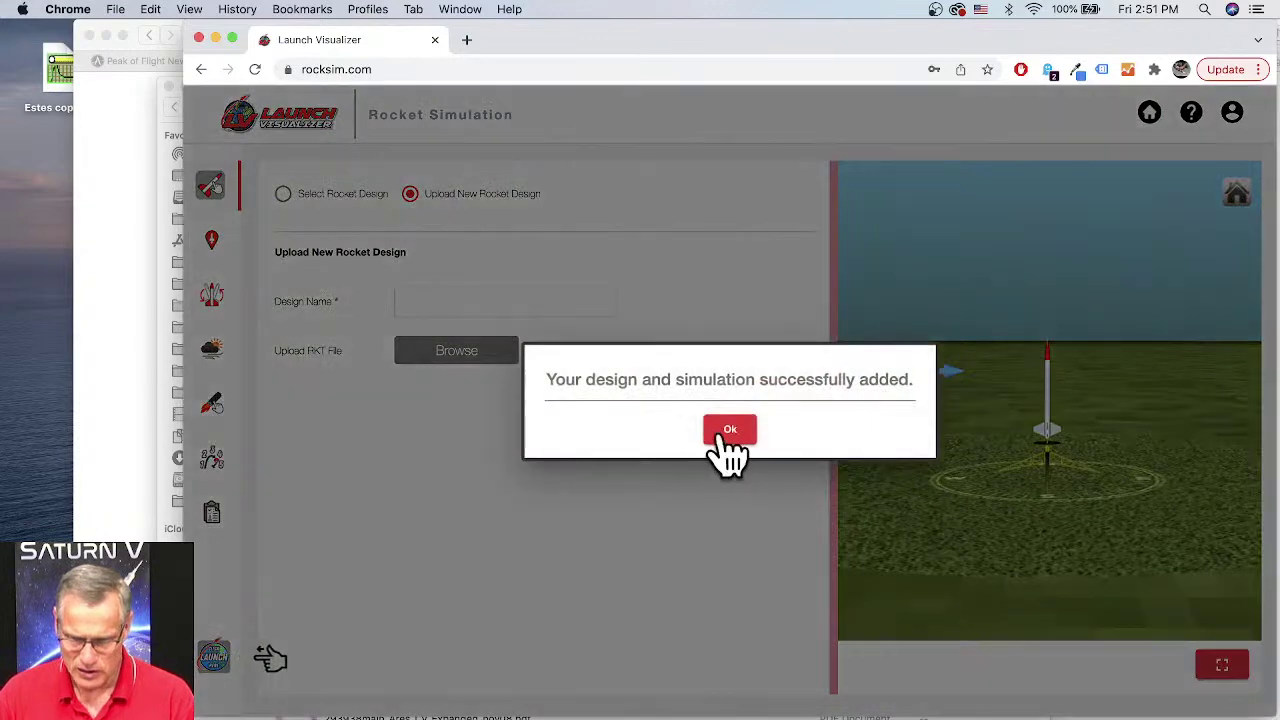
pyautogui.click(735, 432)
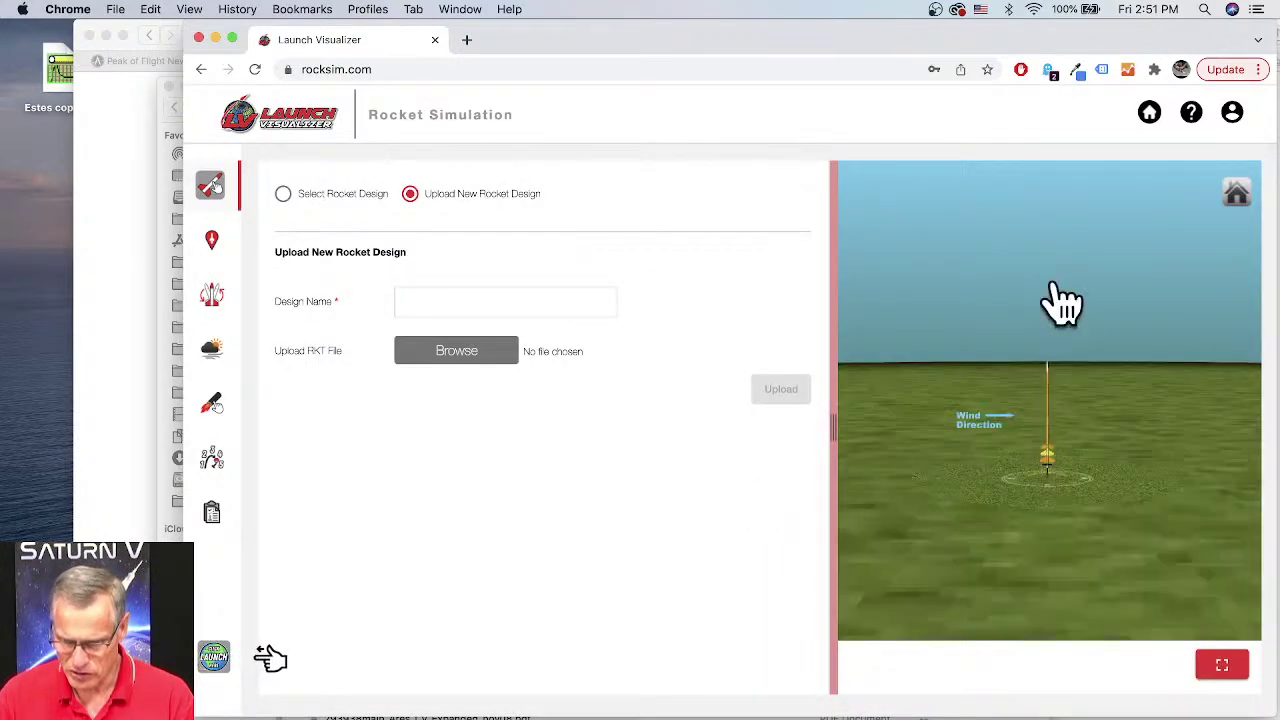
pyautogui.scroll(3, 1063, 463)
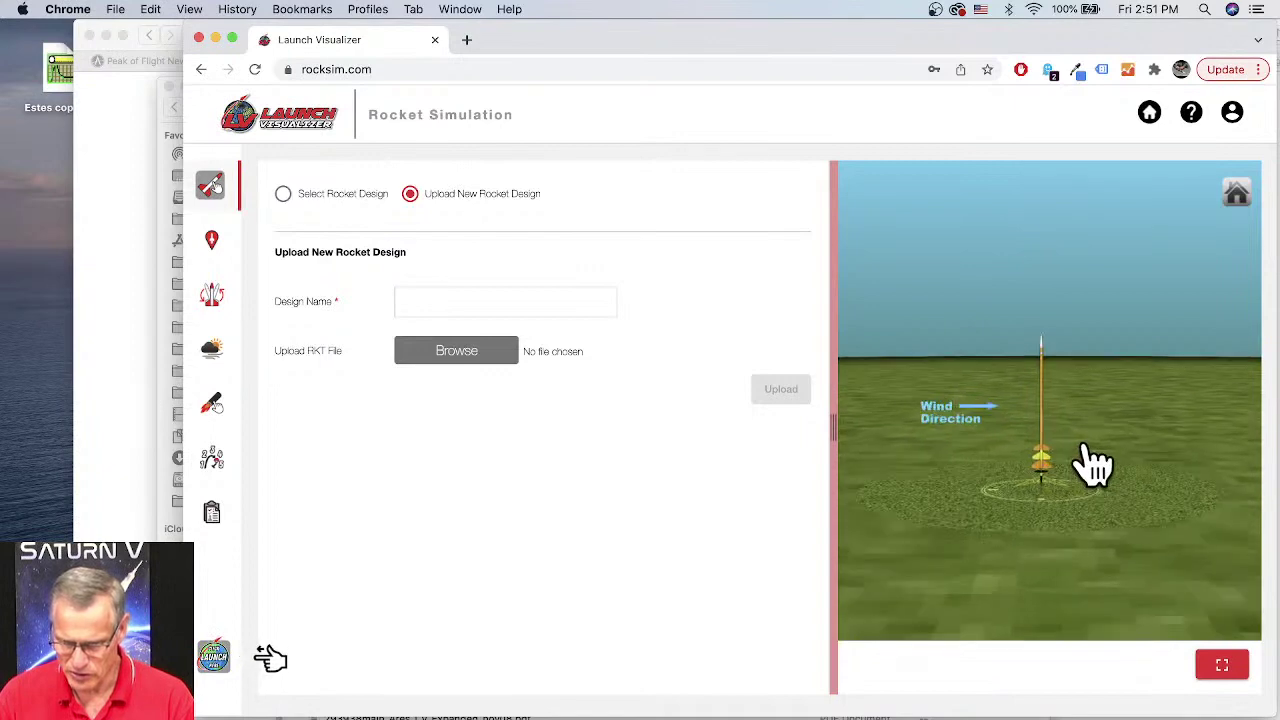
pyautogui.scroll(5, 1090, 465)
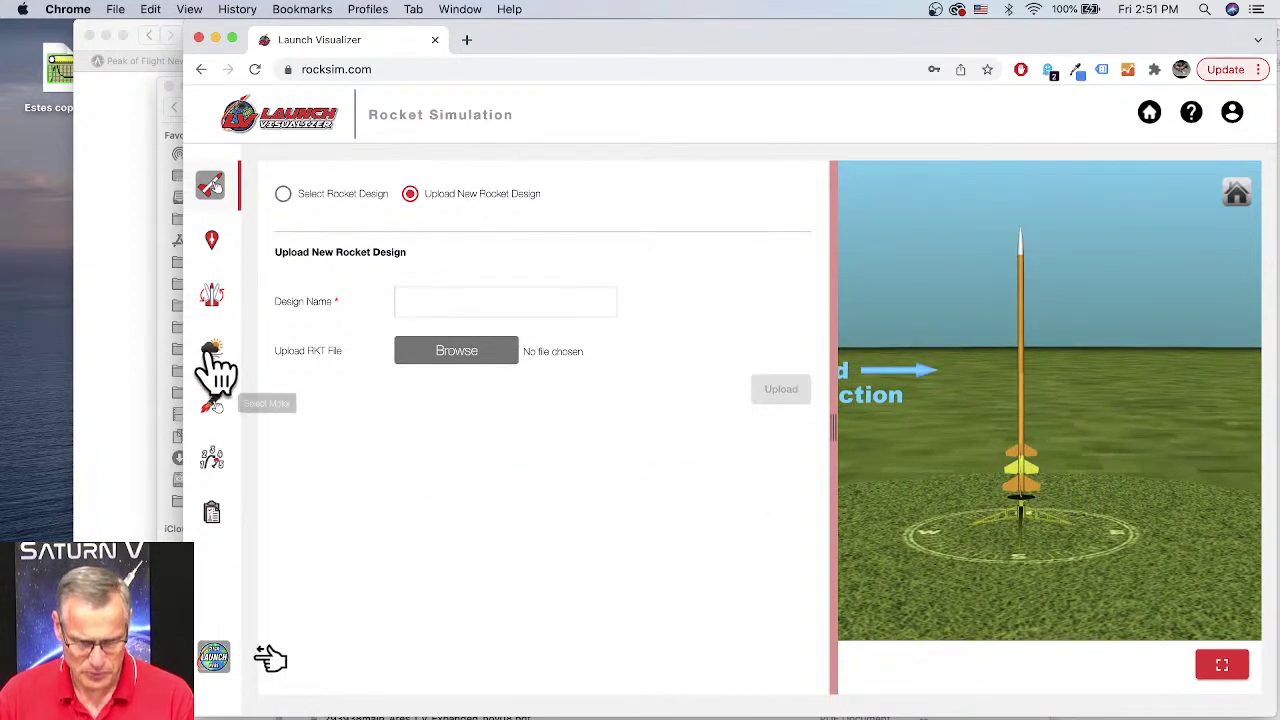
# Step: Choose the public launch site Birmingham Rocket Boys #665, and relocate its launch point to the open grass field northwest of the marker
pyautogui.click(213, 248)
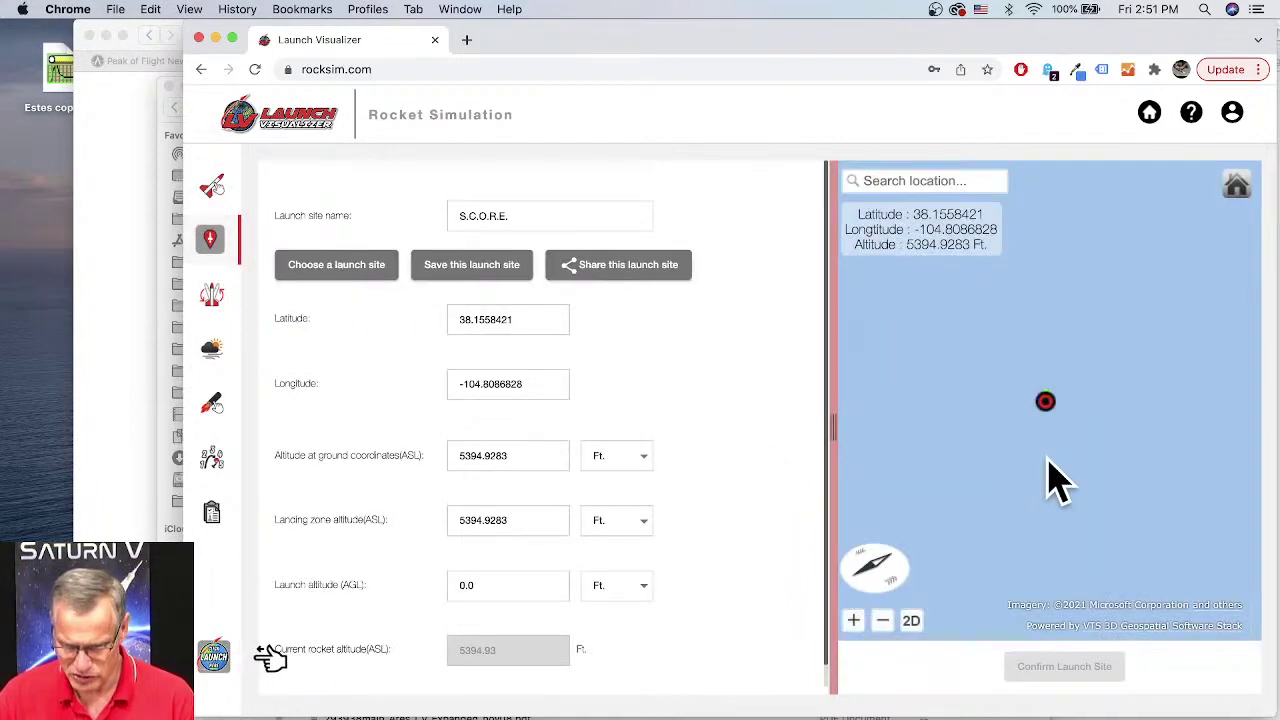
pyautogui.click(352, 272)
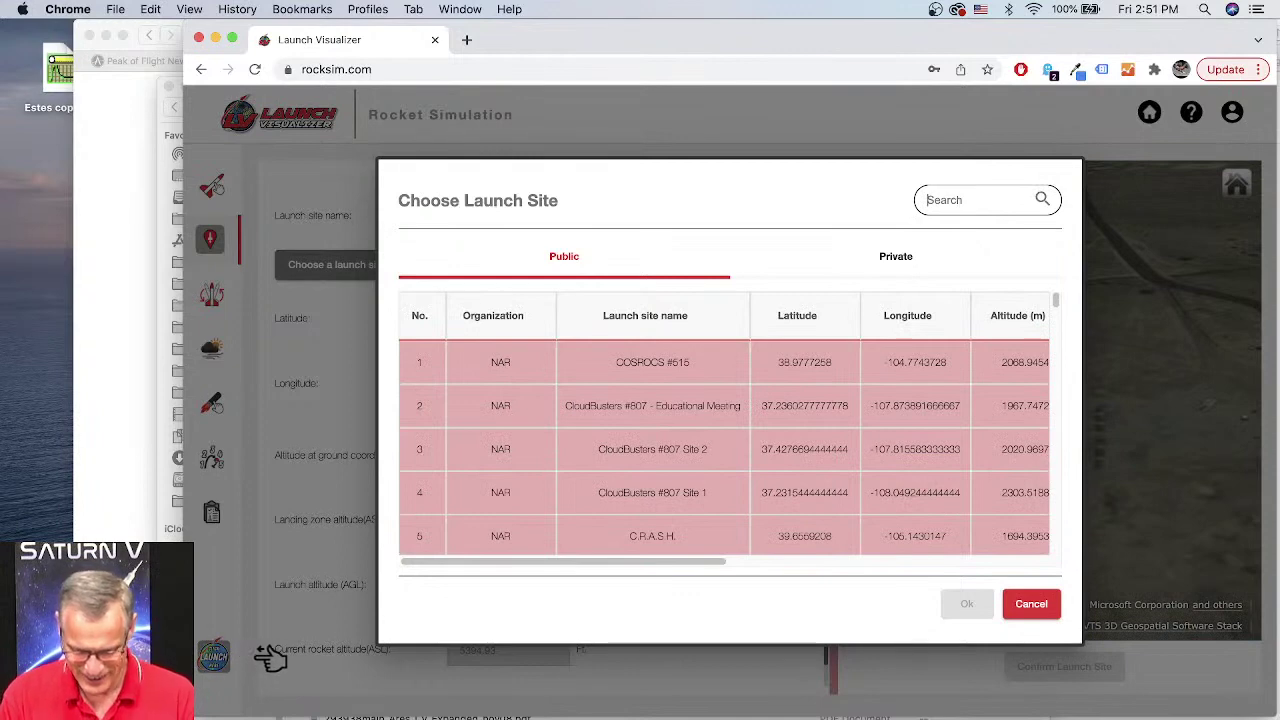
pyautogui.write('Birm')
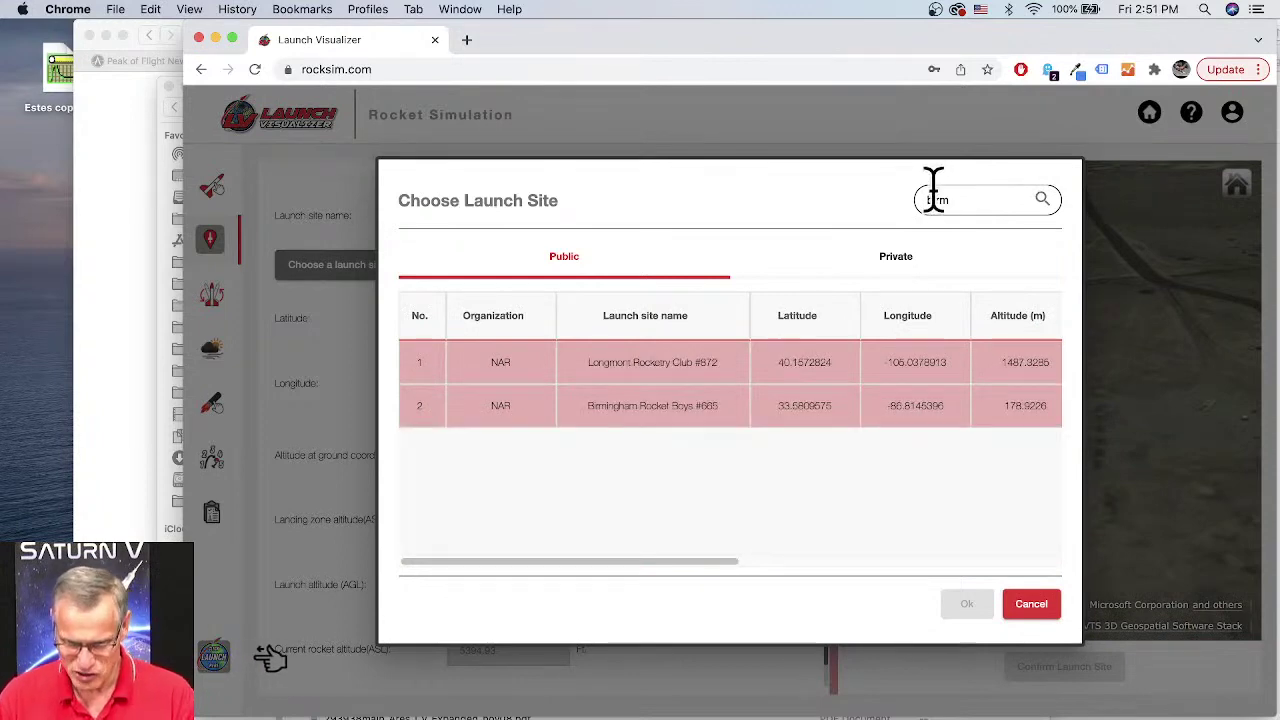
pyautogui.click(638, 410)
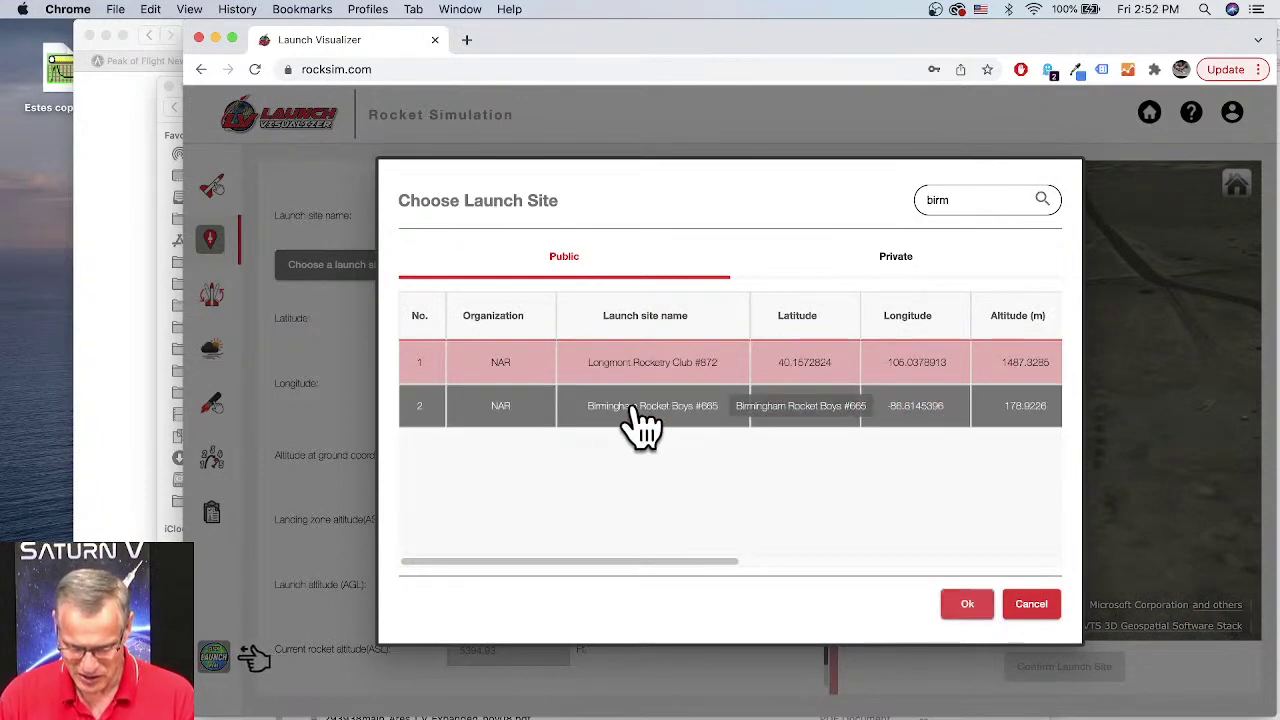
pyautogui.click(967, 605)
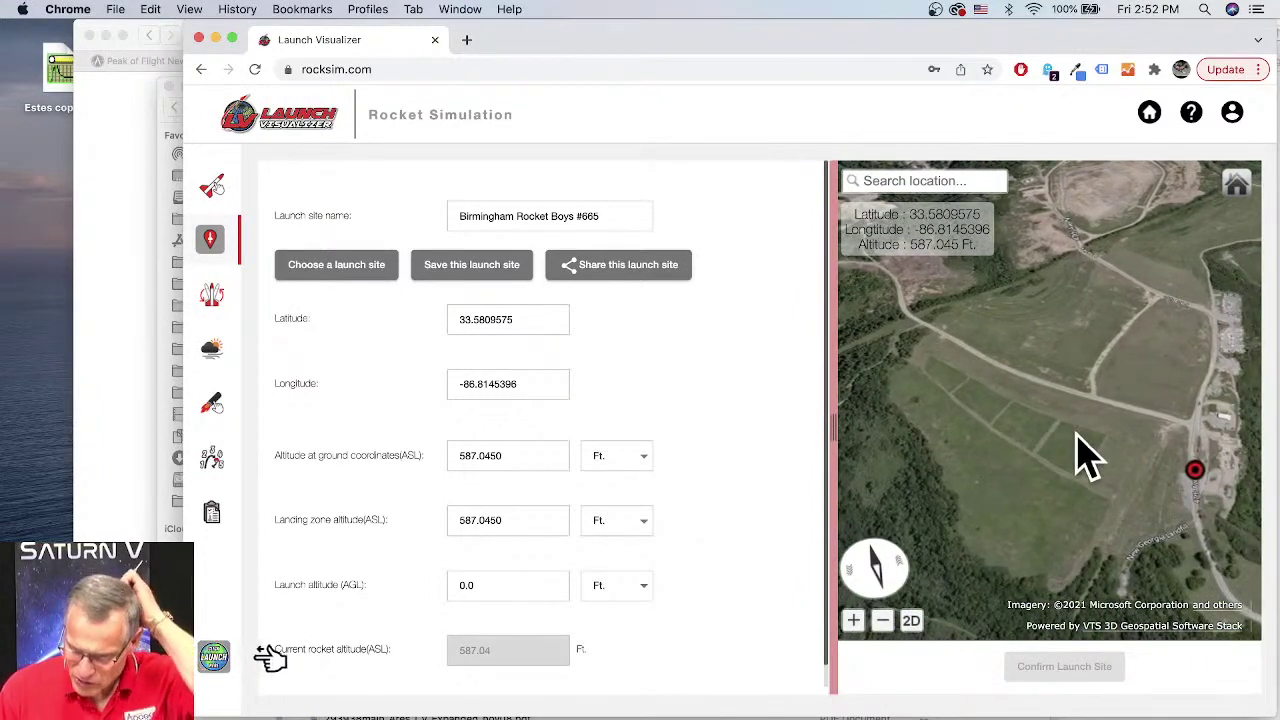
pyautogui.click(1076, 436)
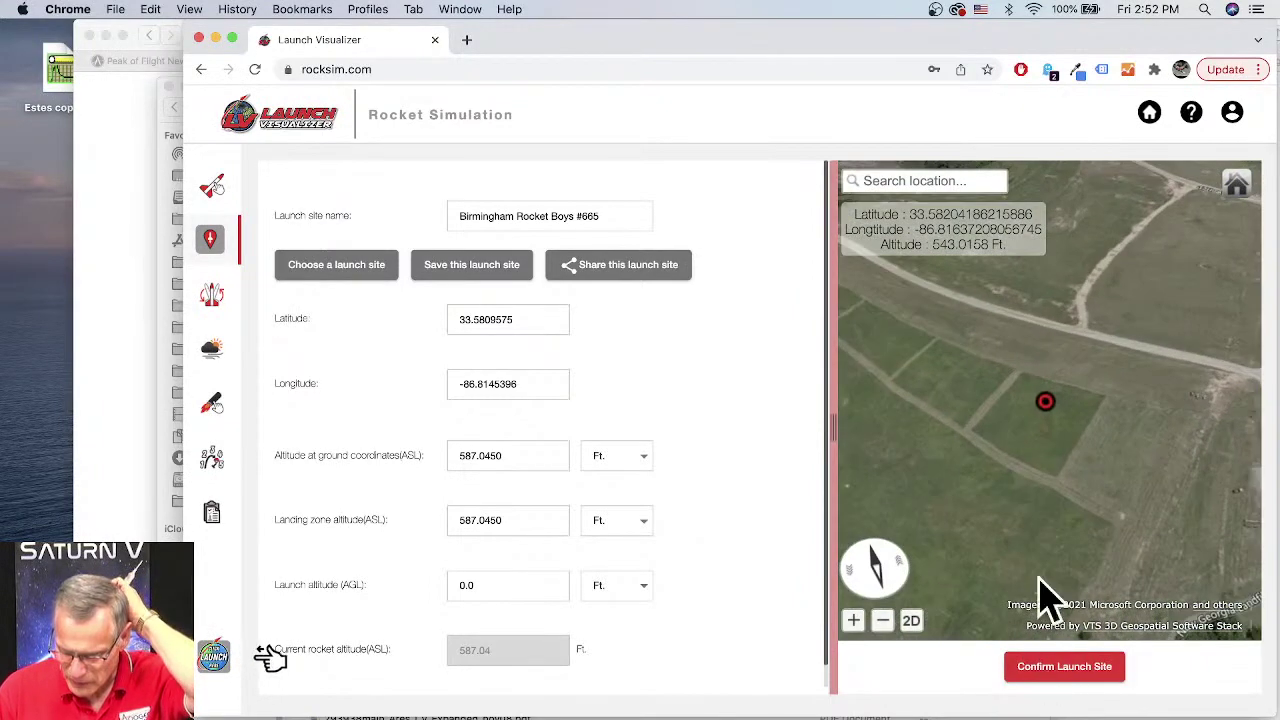
pyautogui.click(1064, 668)
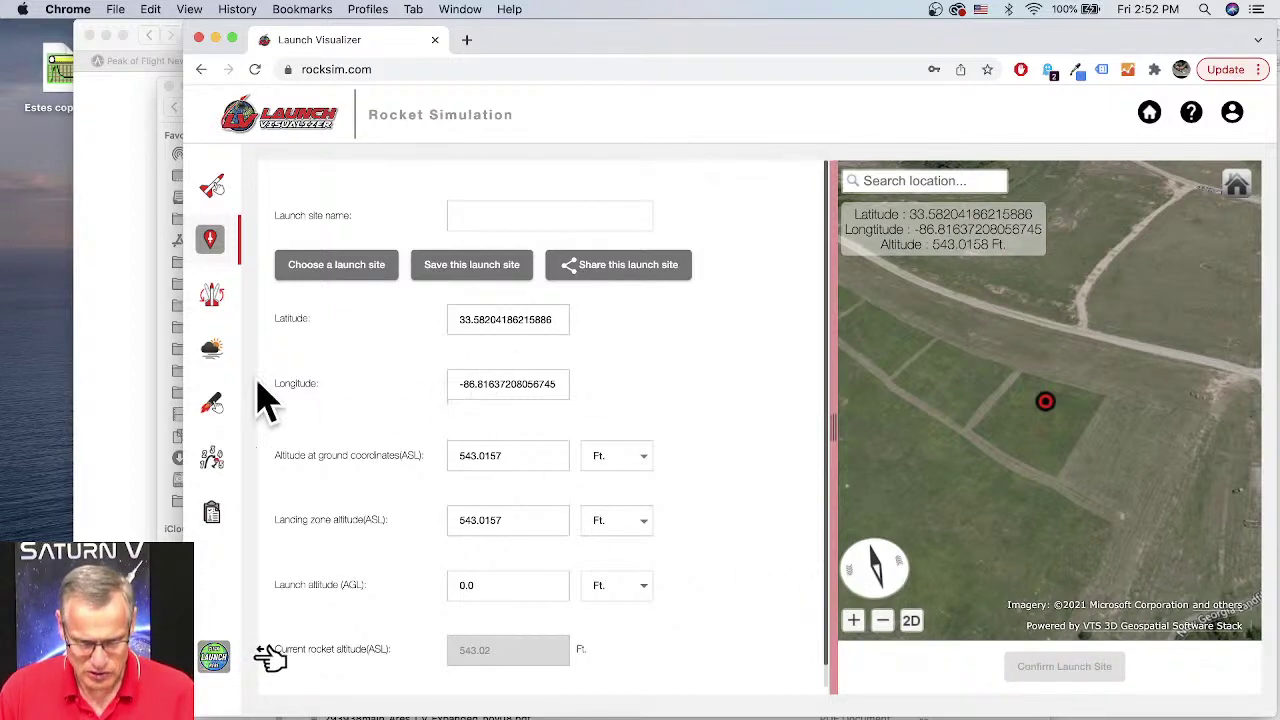
# Step: Set the launch angle from vertical to 5 degrees in the launch guide settings
pyautogui.click(211, 292)
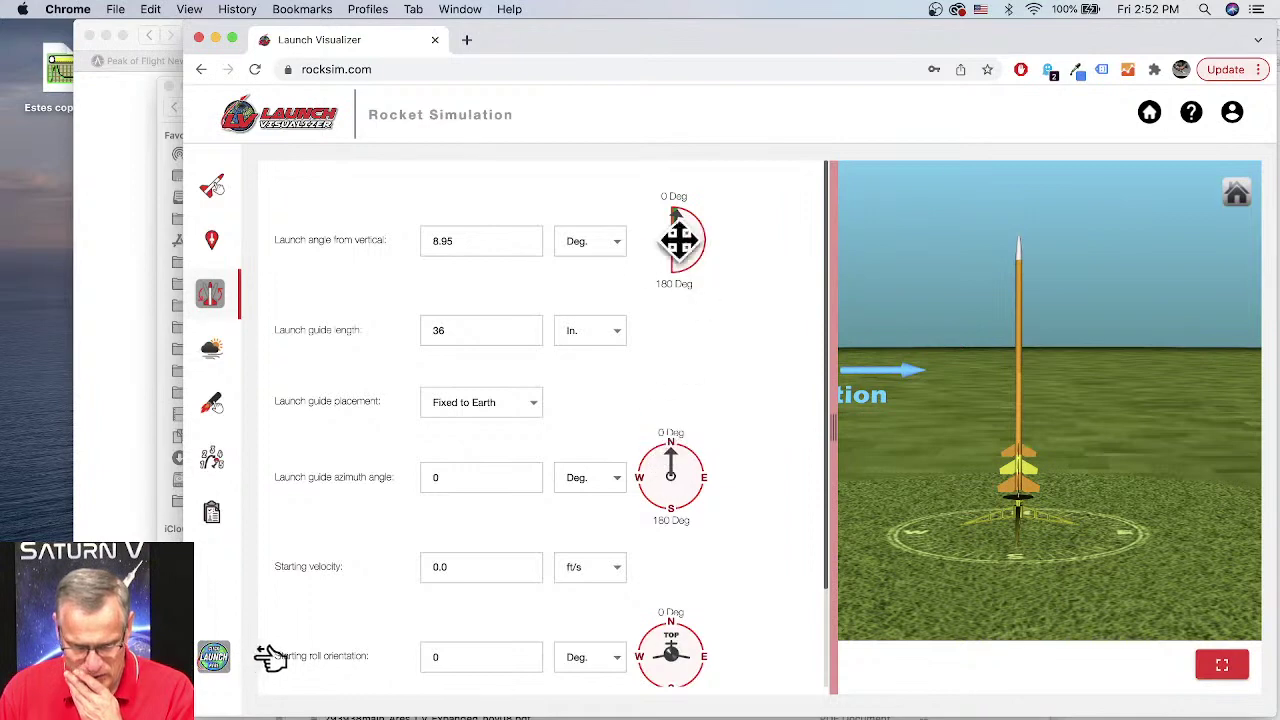
pyautogui.doubleClick(458, 238)
pyautogui.write('5')
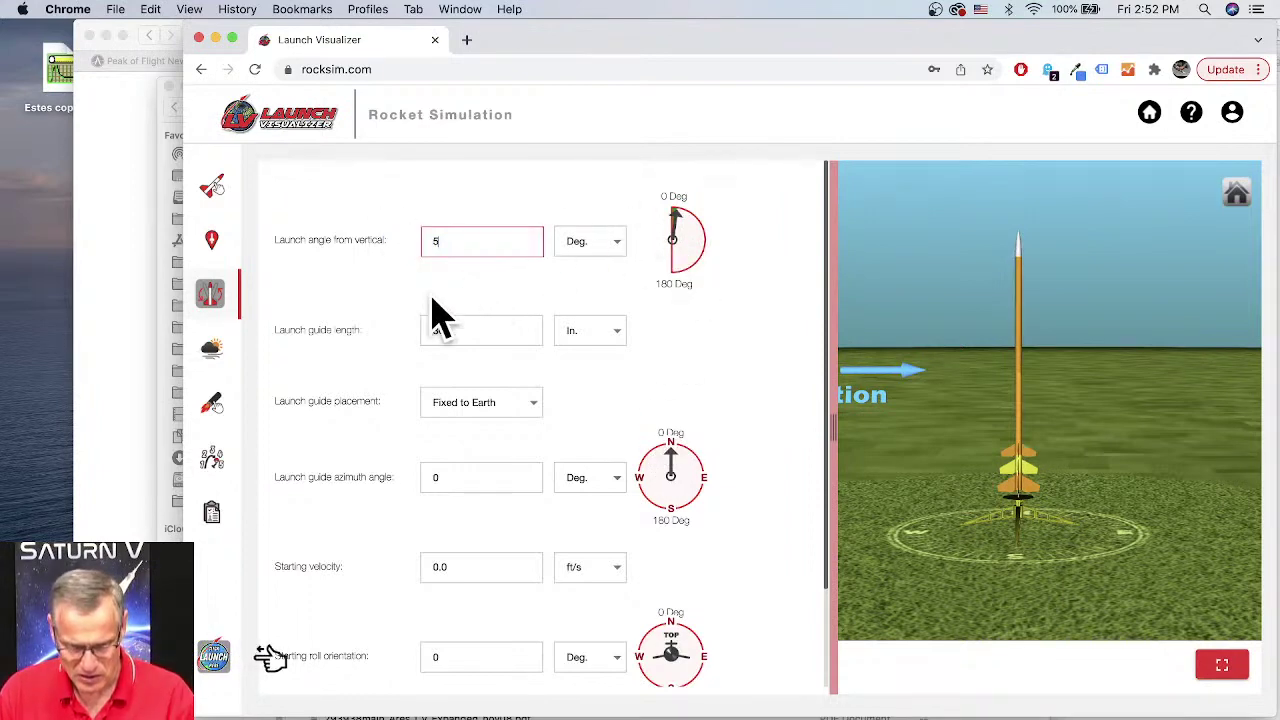
pyautogui.press('Tab')
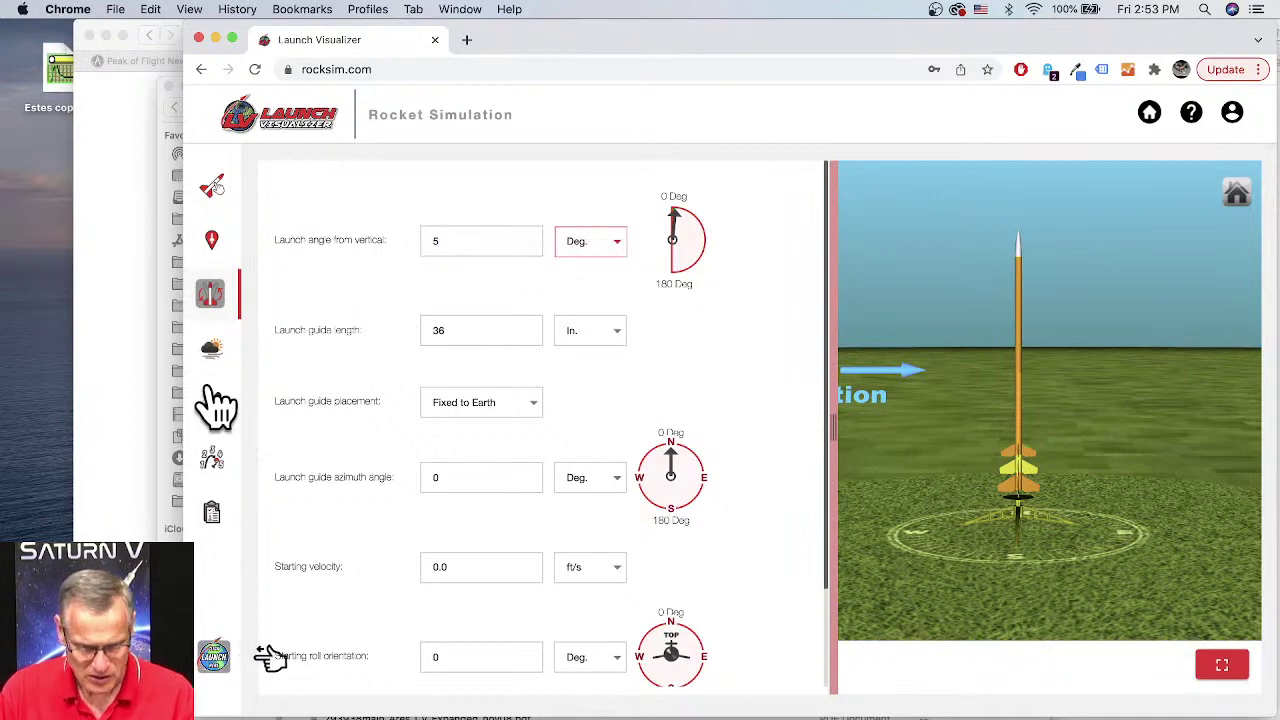
# Step: Set the wind model to steady wind at all altitudes, with a speed of 8 MPH and a direction of 270 degrees
pyautogui.click(216, 350)
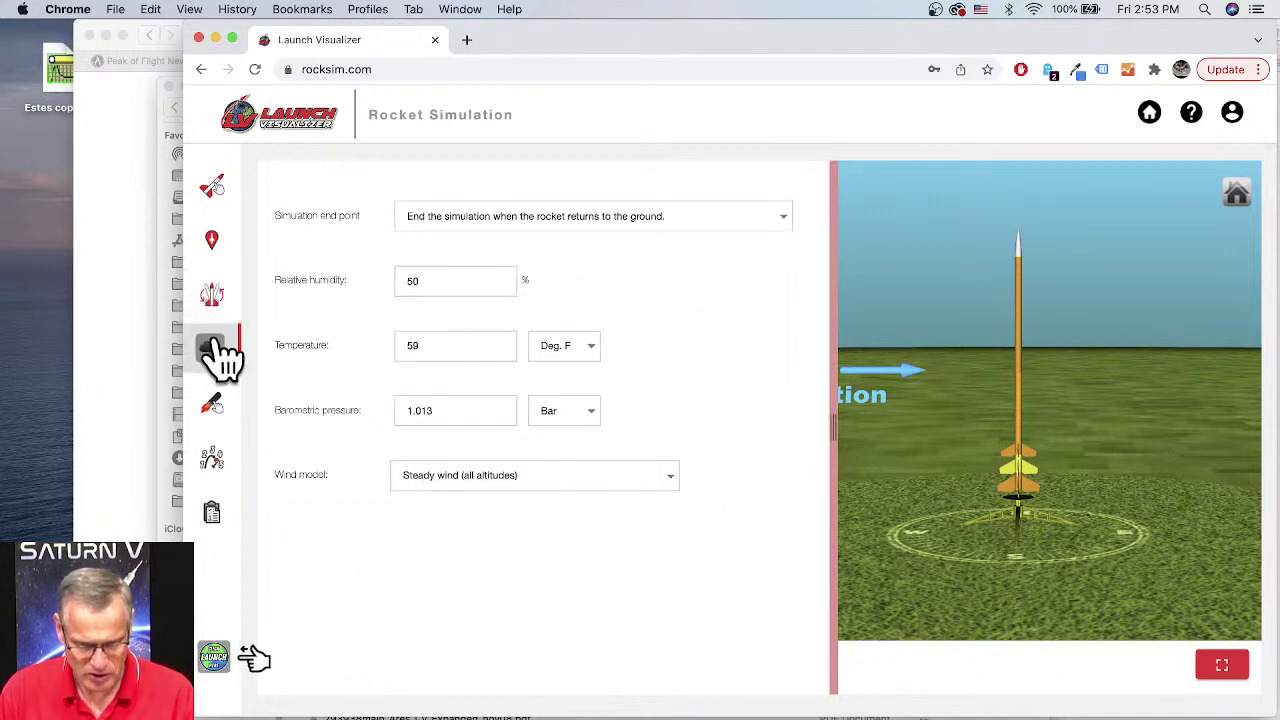
pyautogui.click(455, 488)
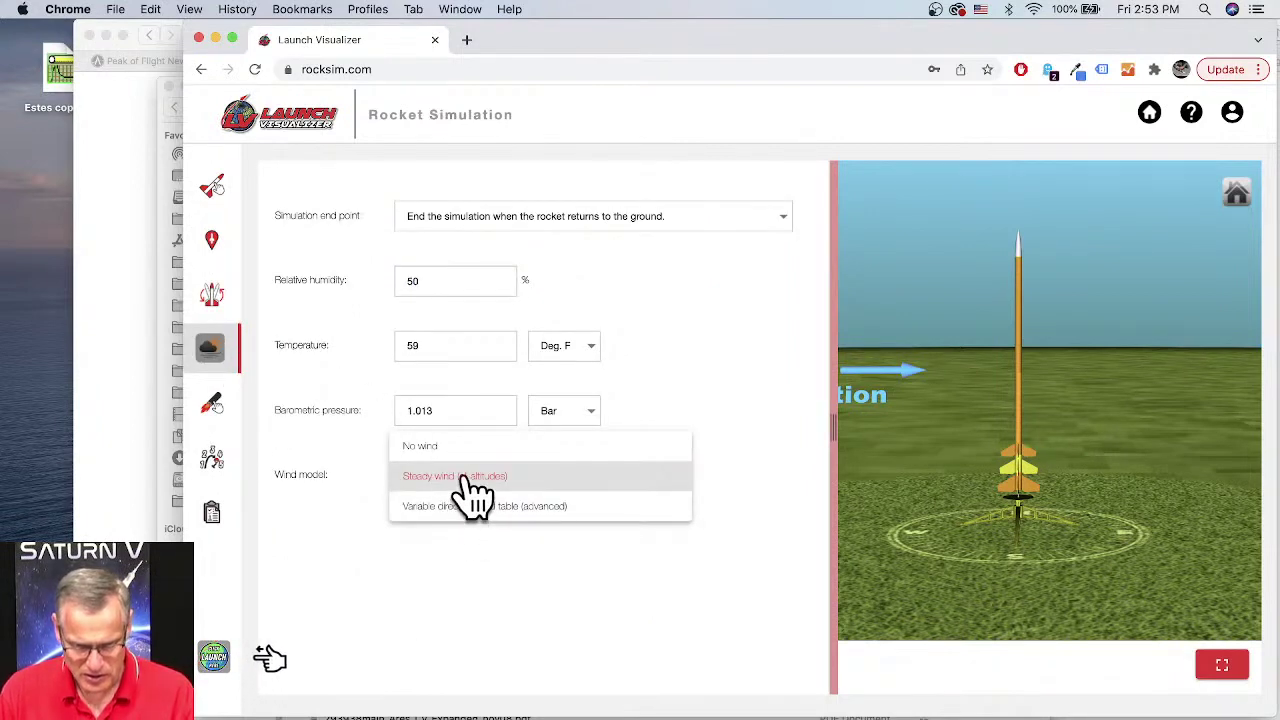
pyautogui.click(470, 477)
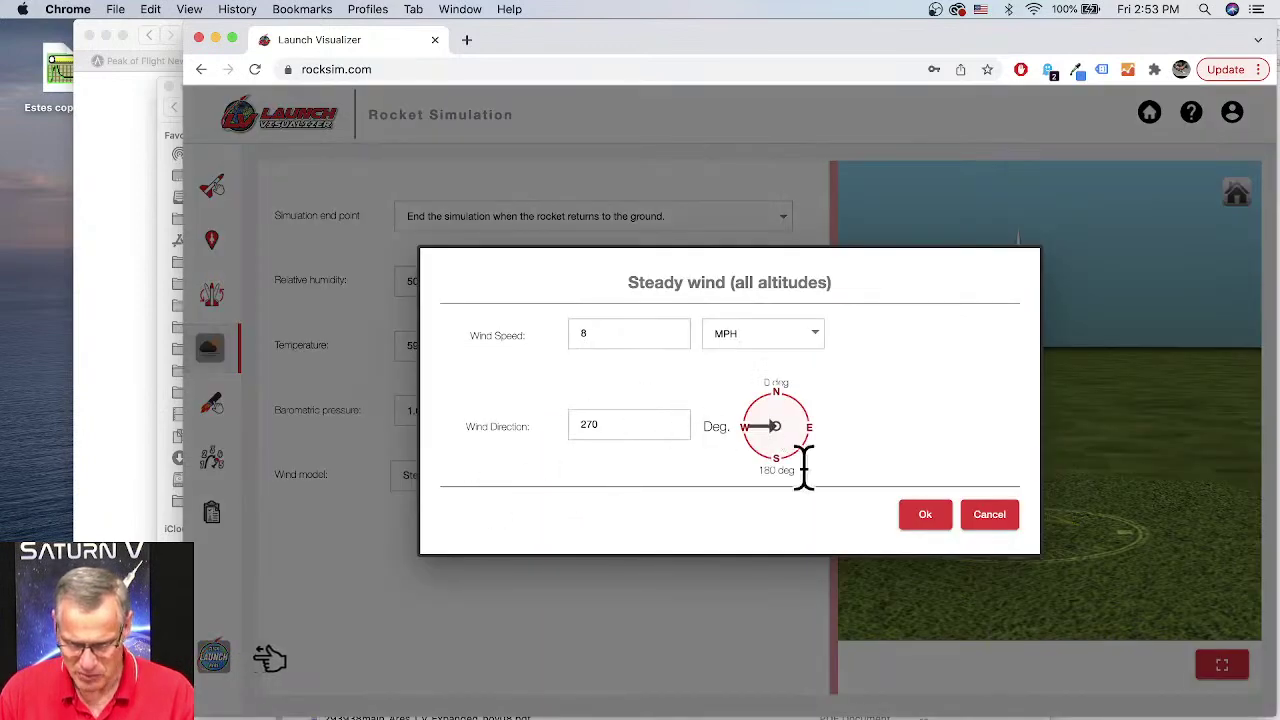
pyautogui.click(925, 518)
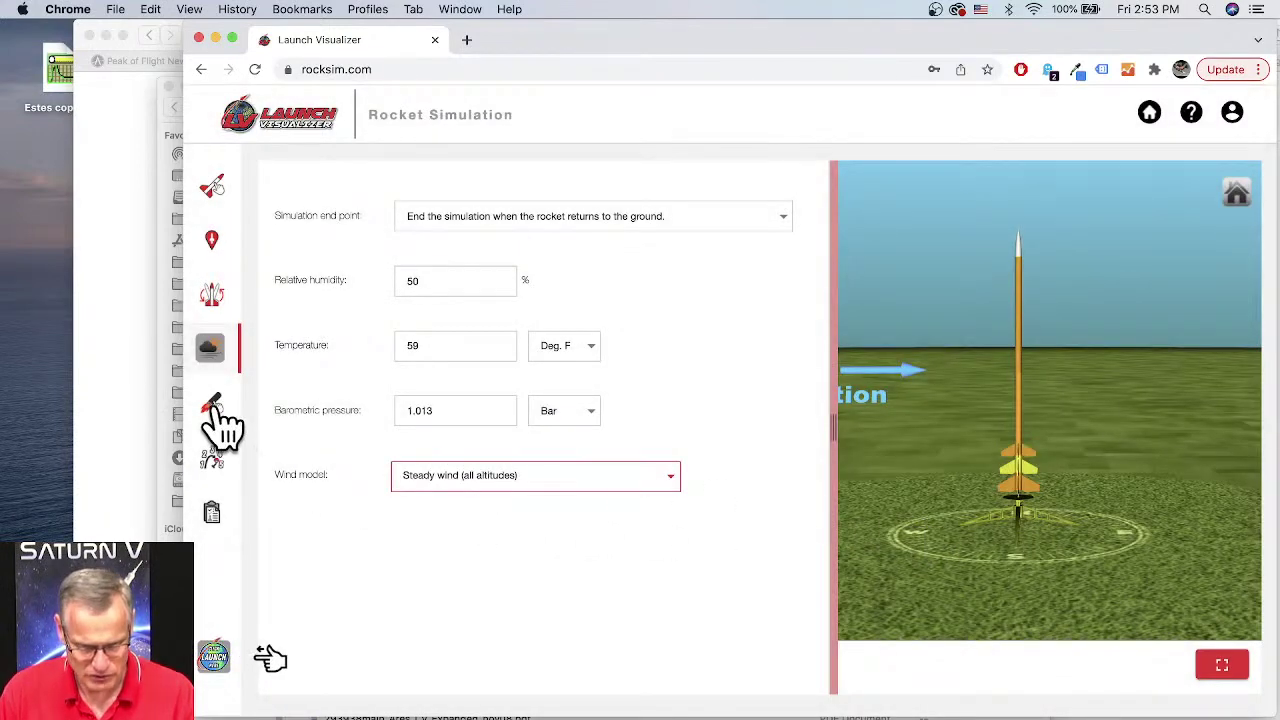
# Step: Load the Estes D12 engine with an ejection delay of 0 seconds into the 24 mm stage 3 booster
pyautogui.click(213, 403)
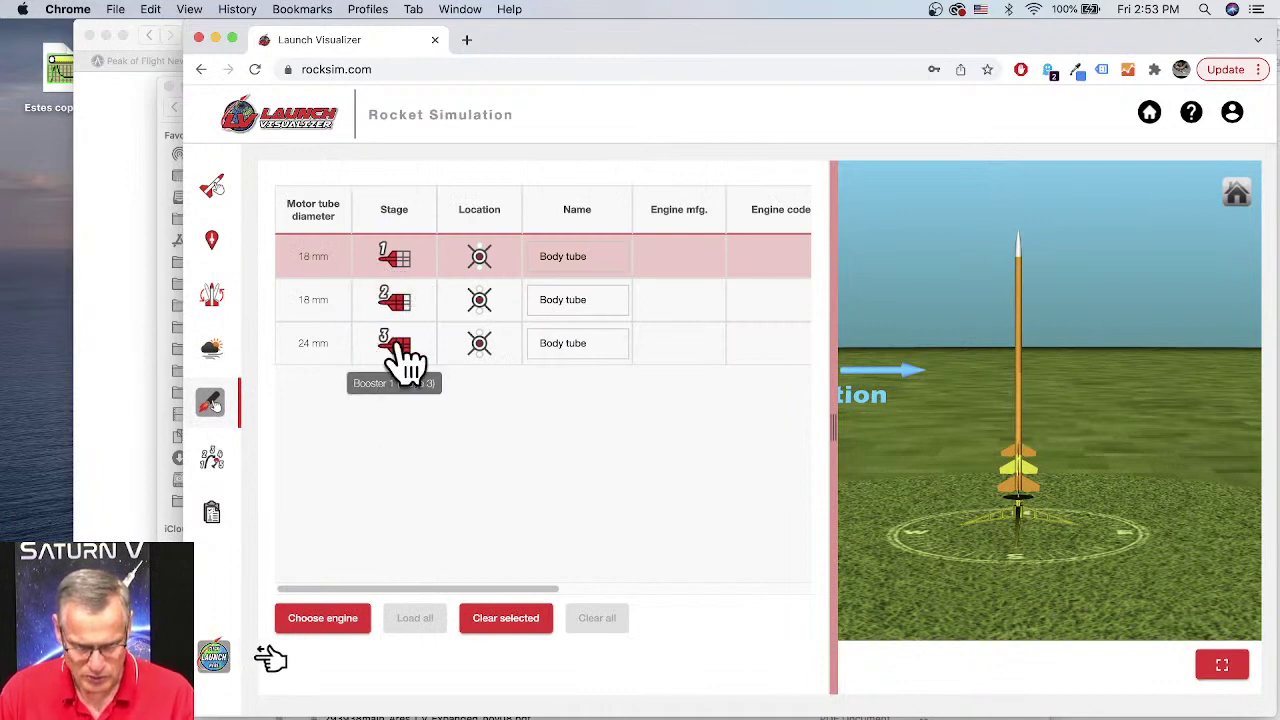
pyautogui.click(405, 345)
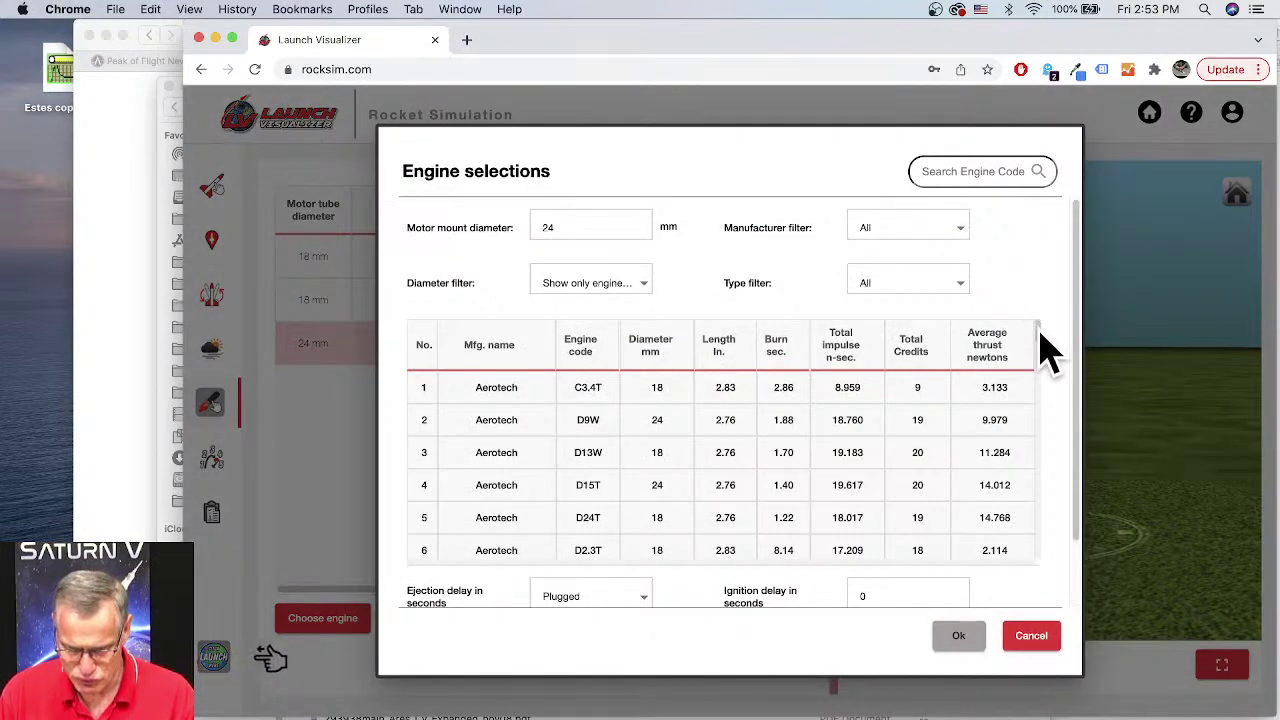
pyautogui.moveTo(1040, 333)
pyautogui.mouseDown()
pyautogui.moveTo(1042, 401)
pyautogui.moveTo(1034, 340)
pyautogui.mouseUp()
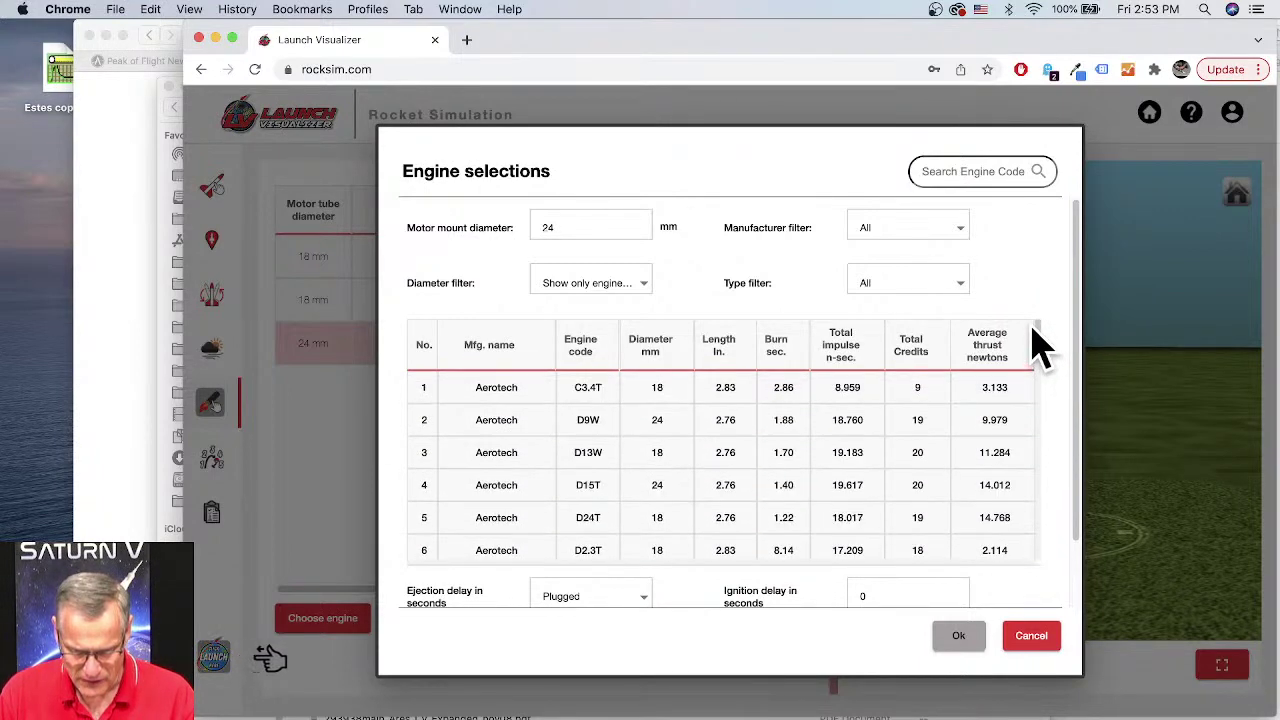
pyautogui.click(574, 345)
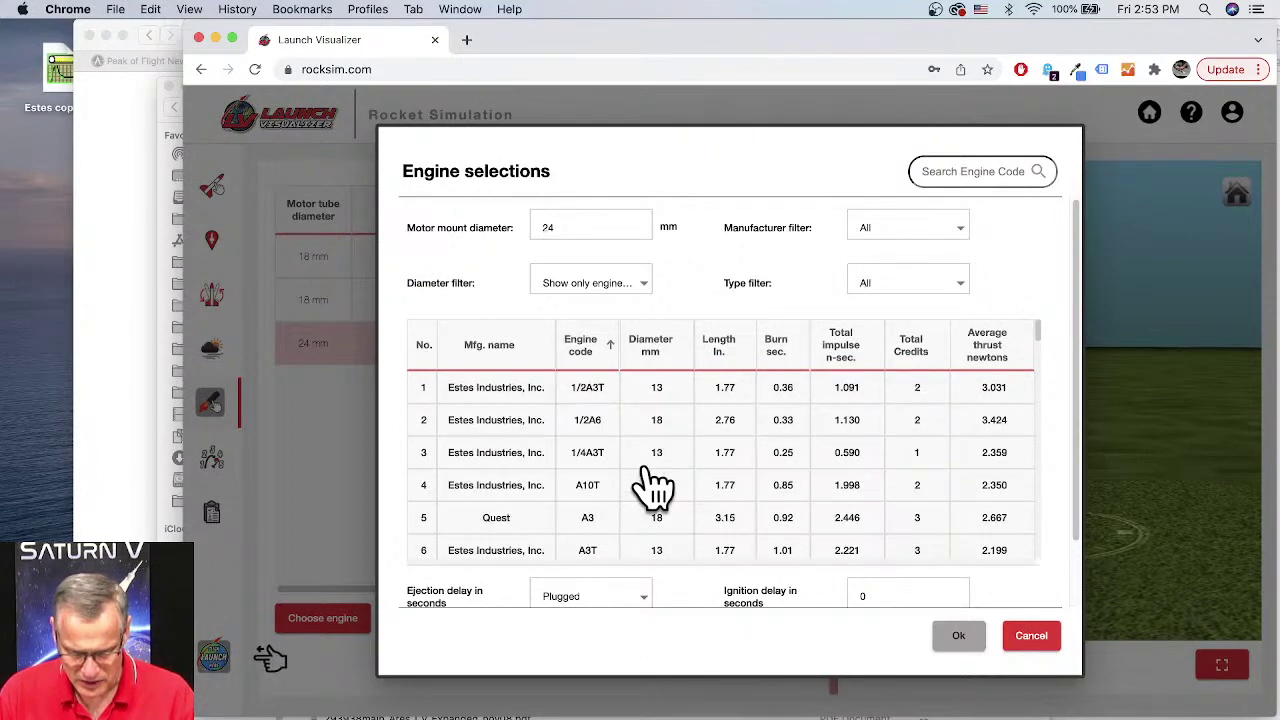
pyautogui.scroll(-5, 655, 487)
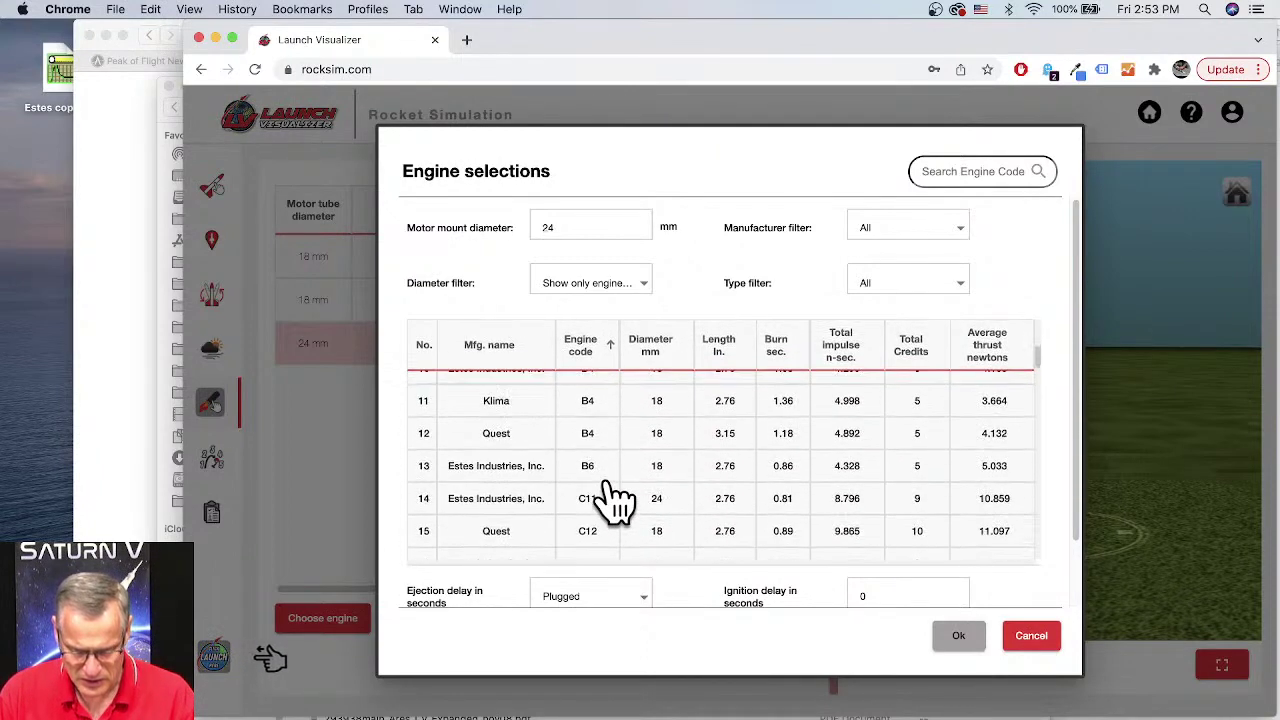
pyautogui.scroll(-7, 612, 500)
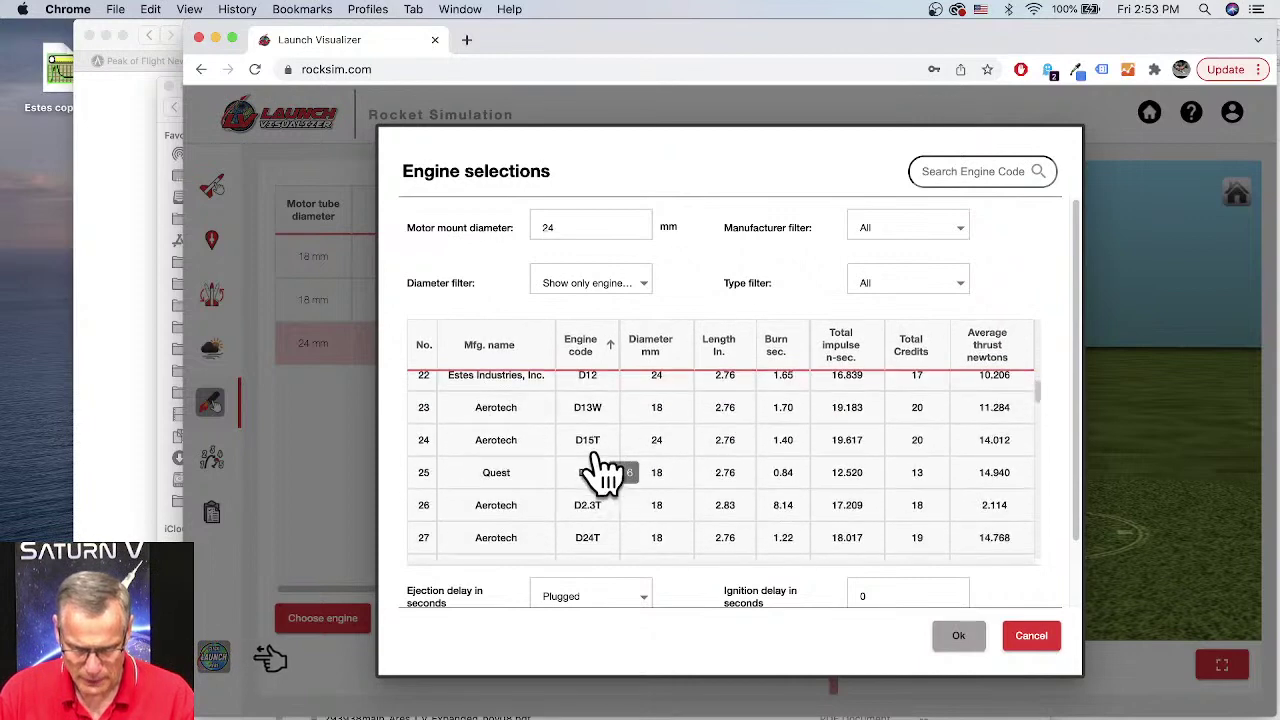
pyautogui.click(590, 380)
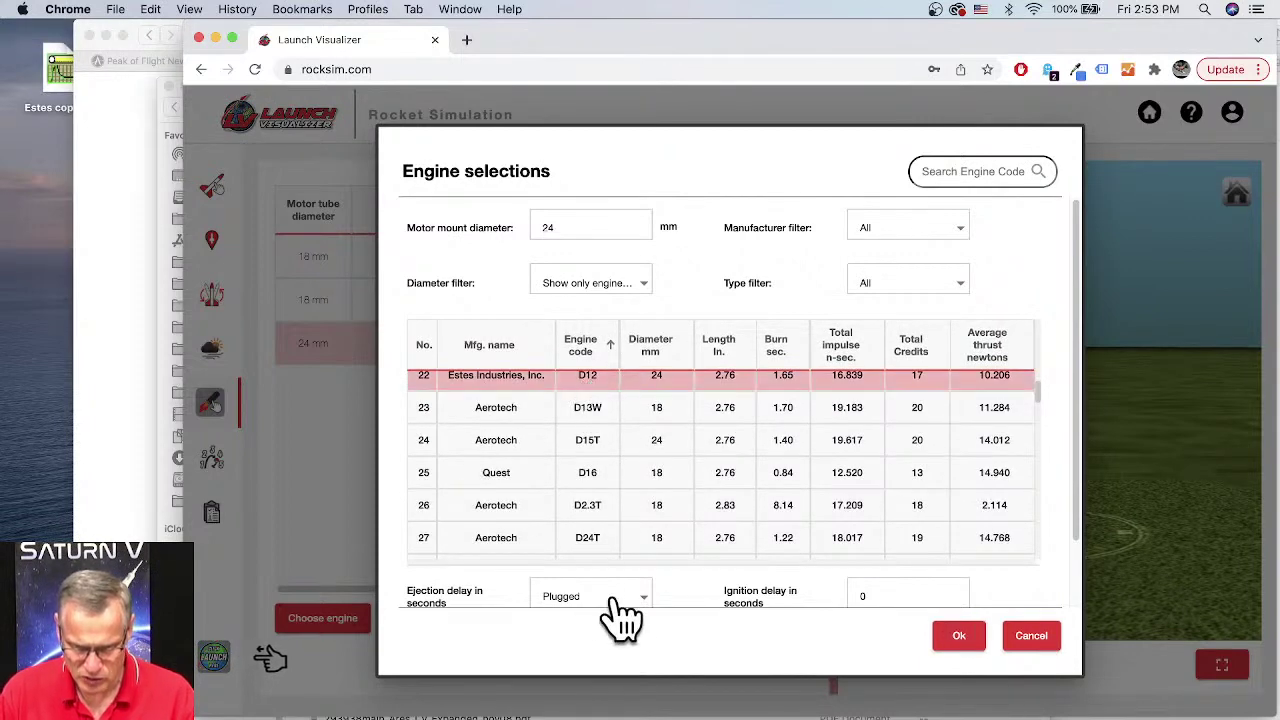
pyautogui.click(650, 605)
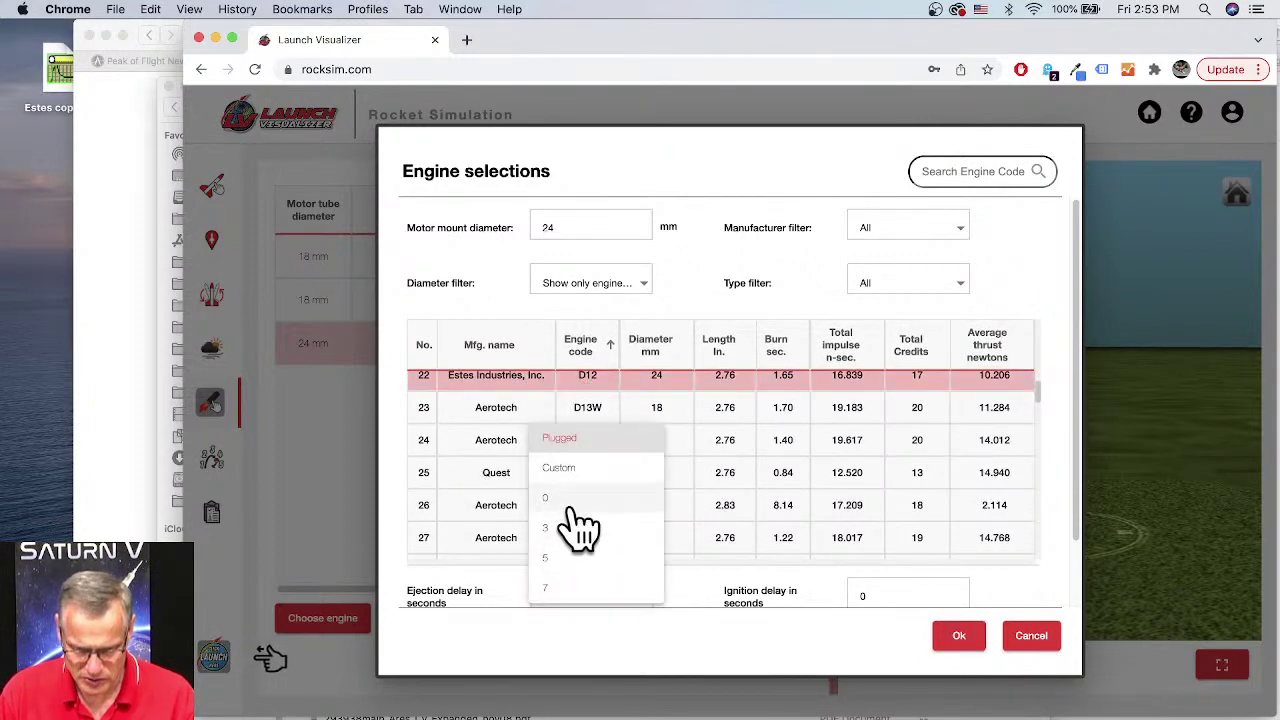
pyautogui.click(575, 498)
pyautogui.click(948, 638)
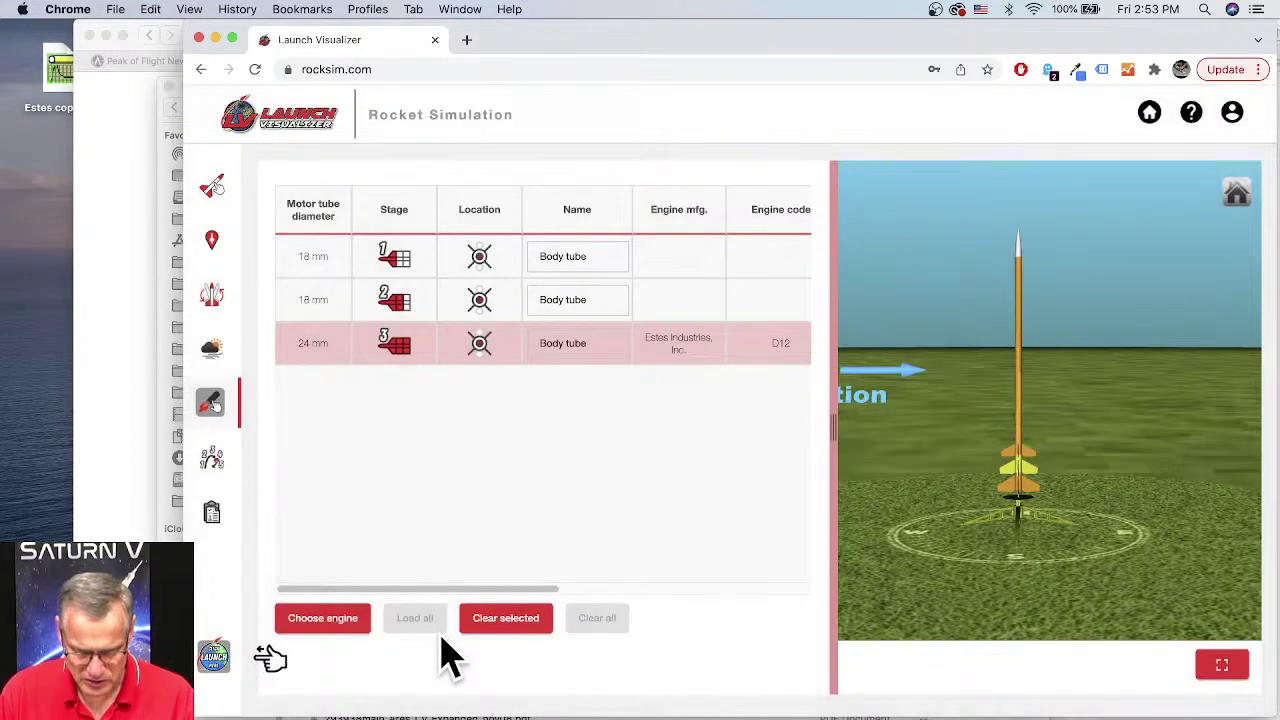
# Step: Load the Estes C6 engine with an ejection delay of 0 seconds into the 18 mm stage 2 motor tube
pyautogui.click(339, 299)
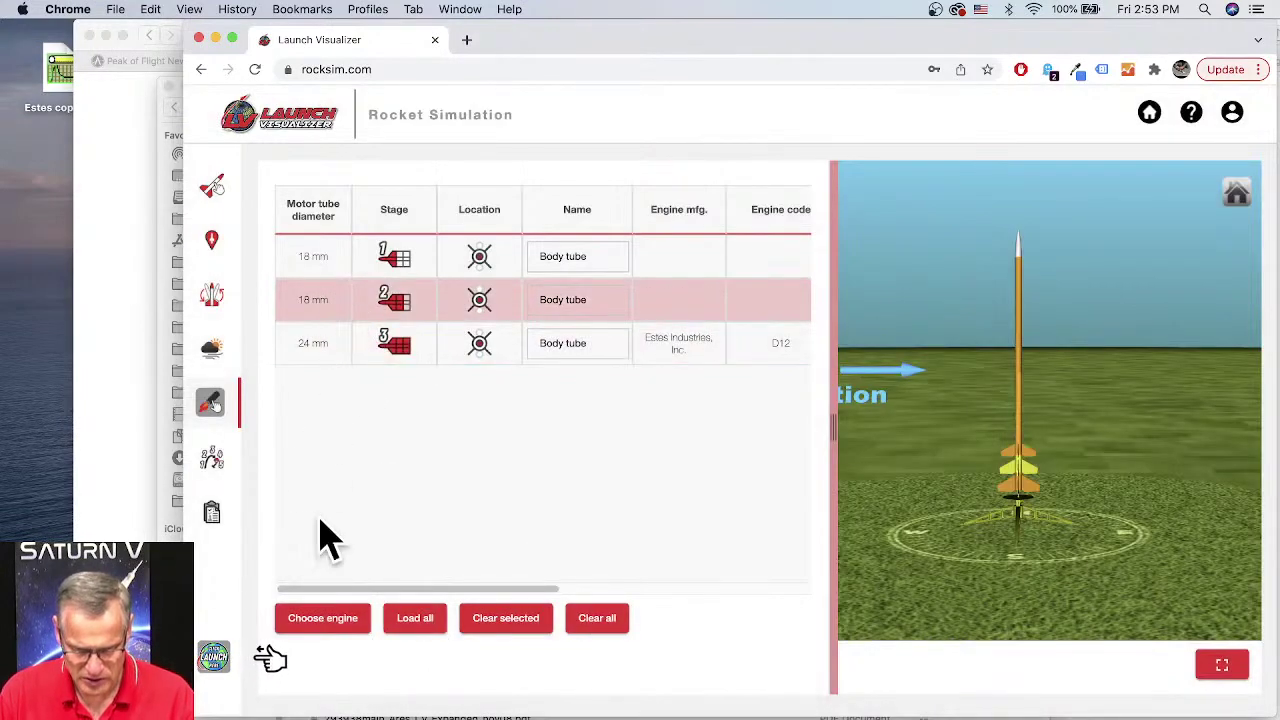
pyautogui.click(322, 625)
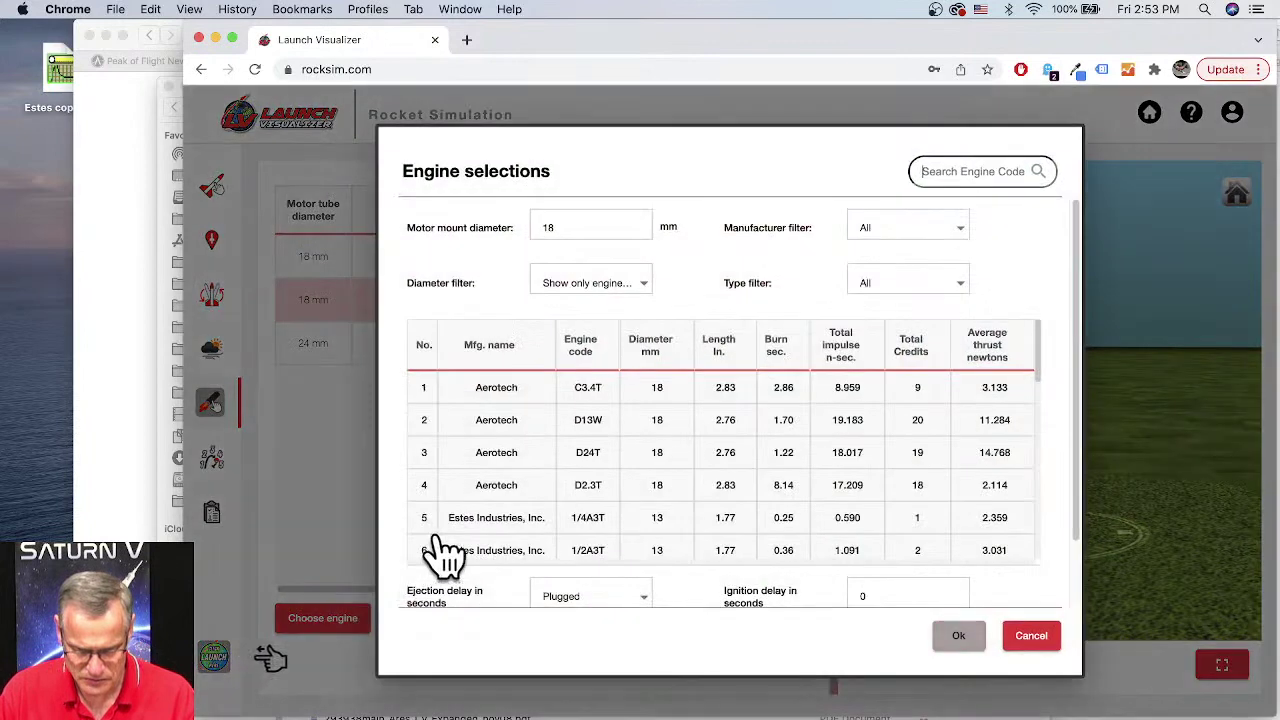
pyautogui.scroll(-5, 600, 423)
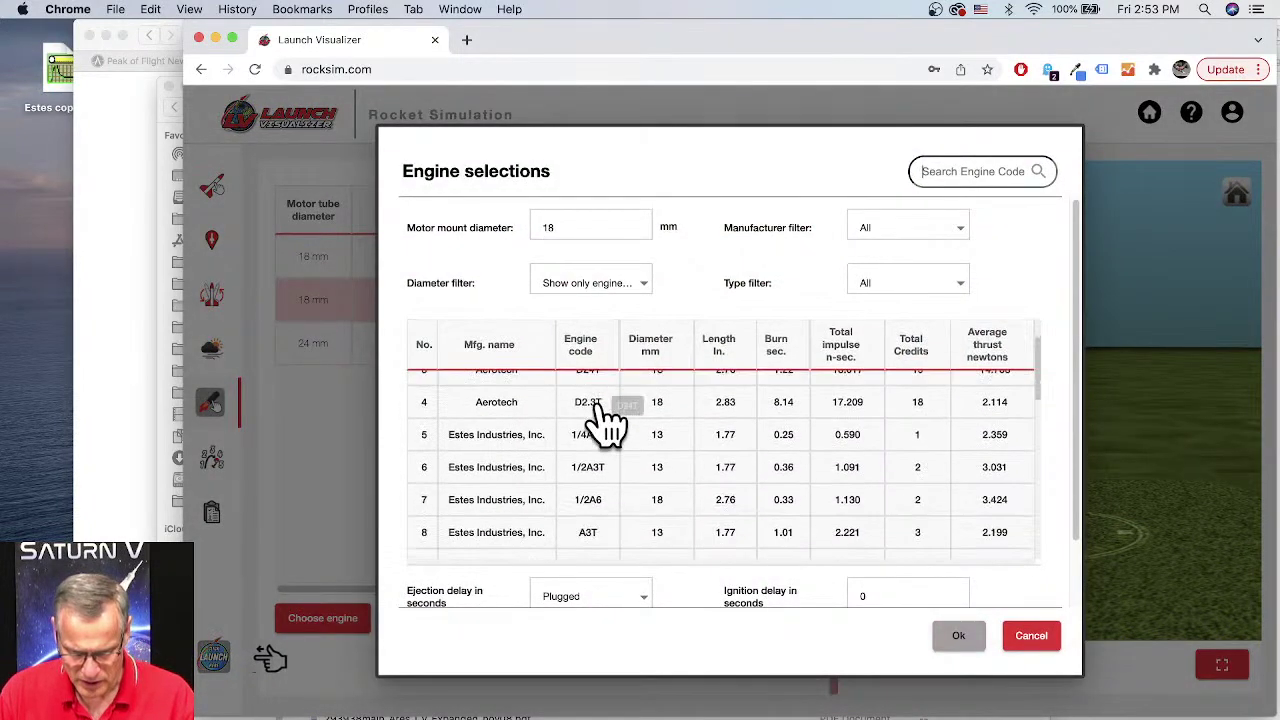
pyautogui.scroll(-4, 613, 468)
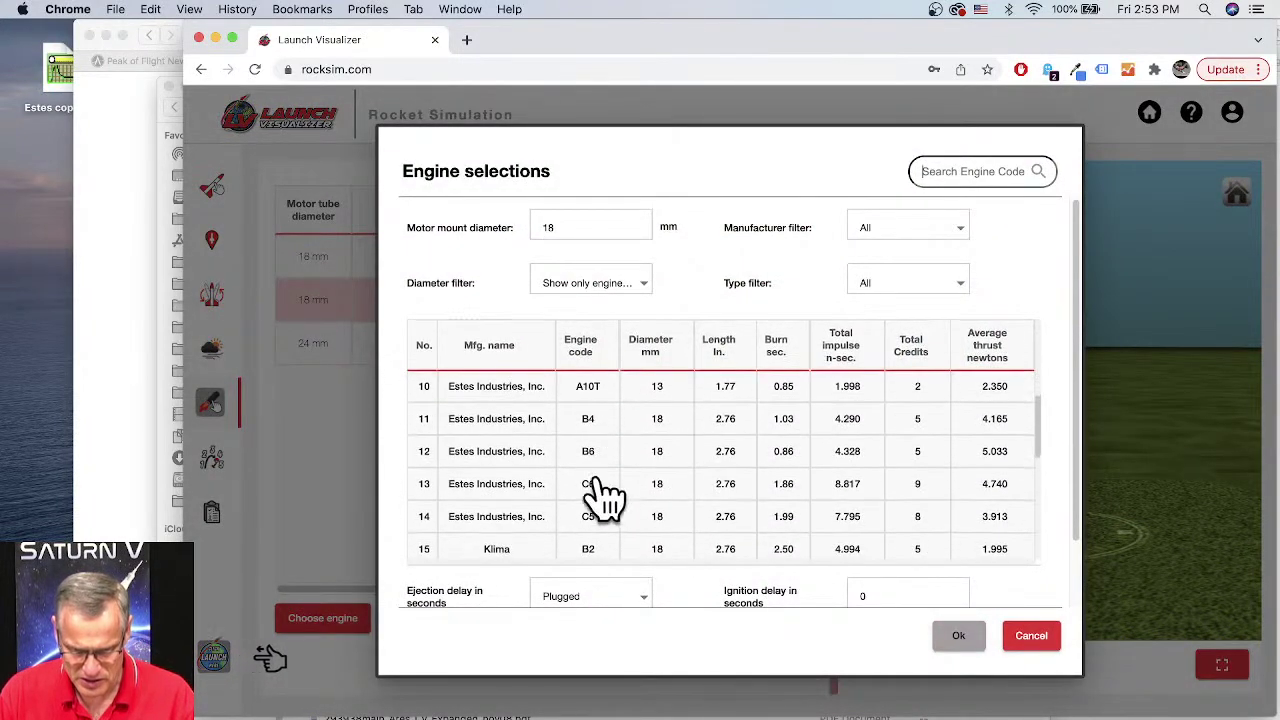
pyautogui.click(600, 500)
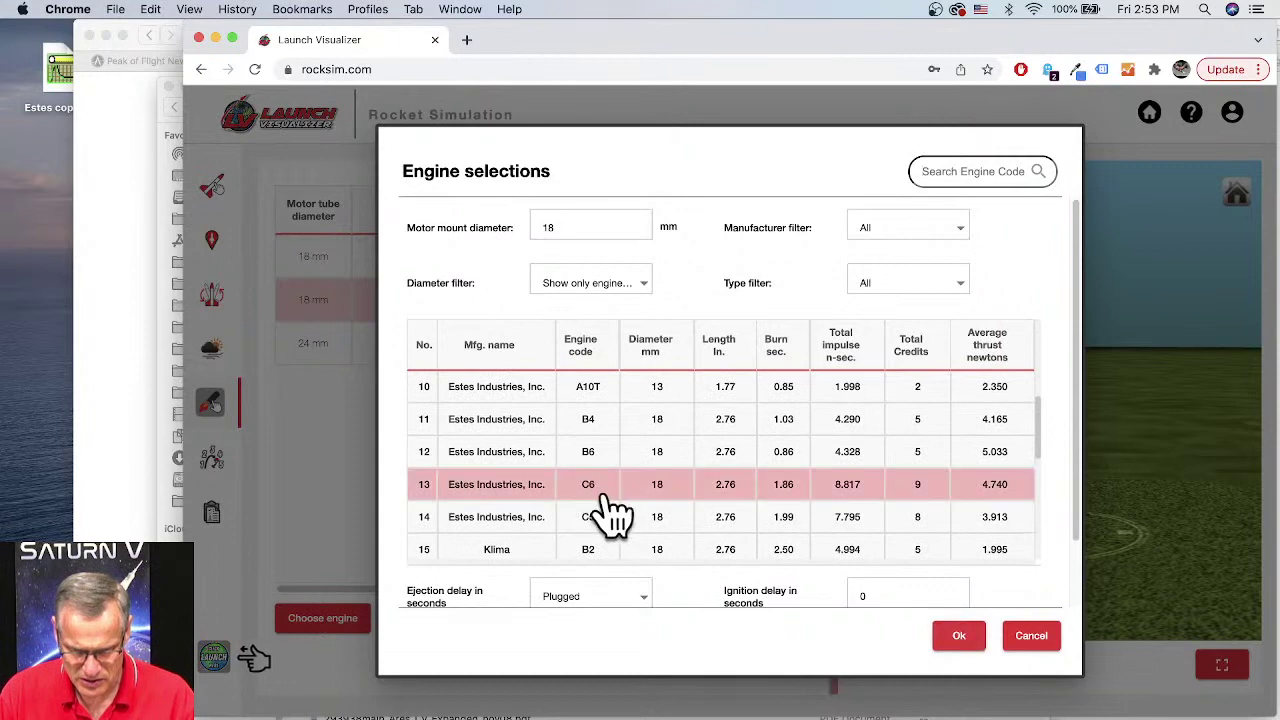
pyautogui.click(643, 603)
pyautogui.click(558, 497)
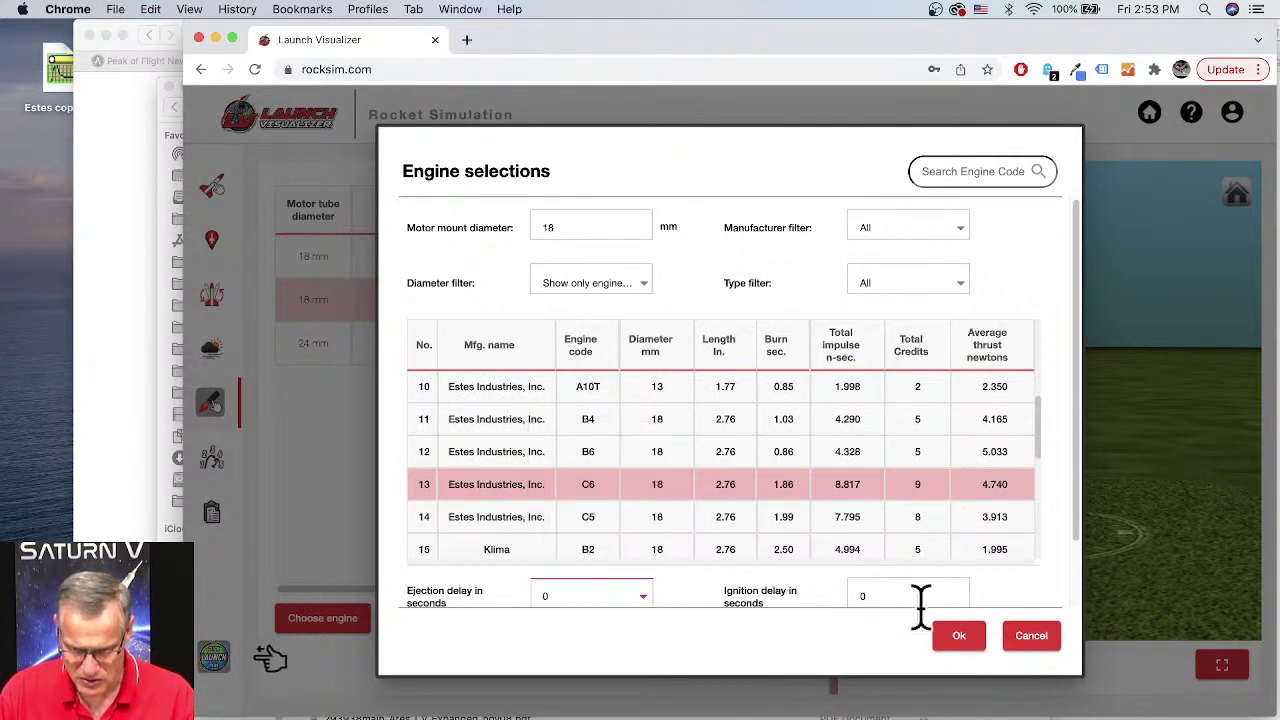
pyautogui.click(960, 640)
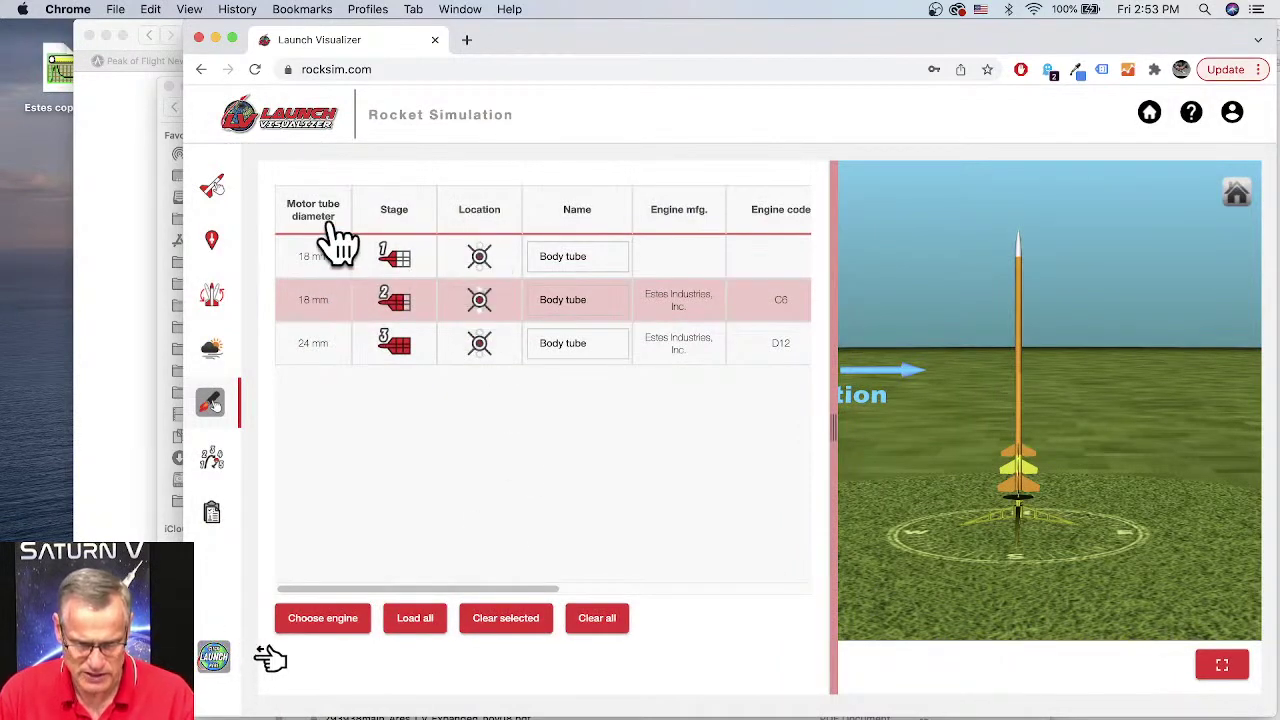
# Step: Load the C6 engine into all matching 18 mm tubes, and set the stage 1 ejection delay to 7 seconds
pyautogui.click(429, 617)
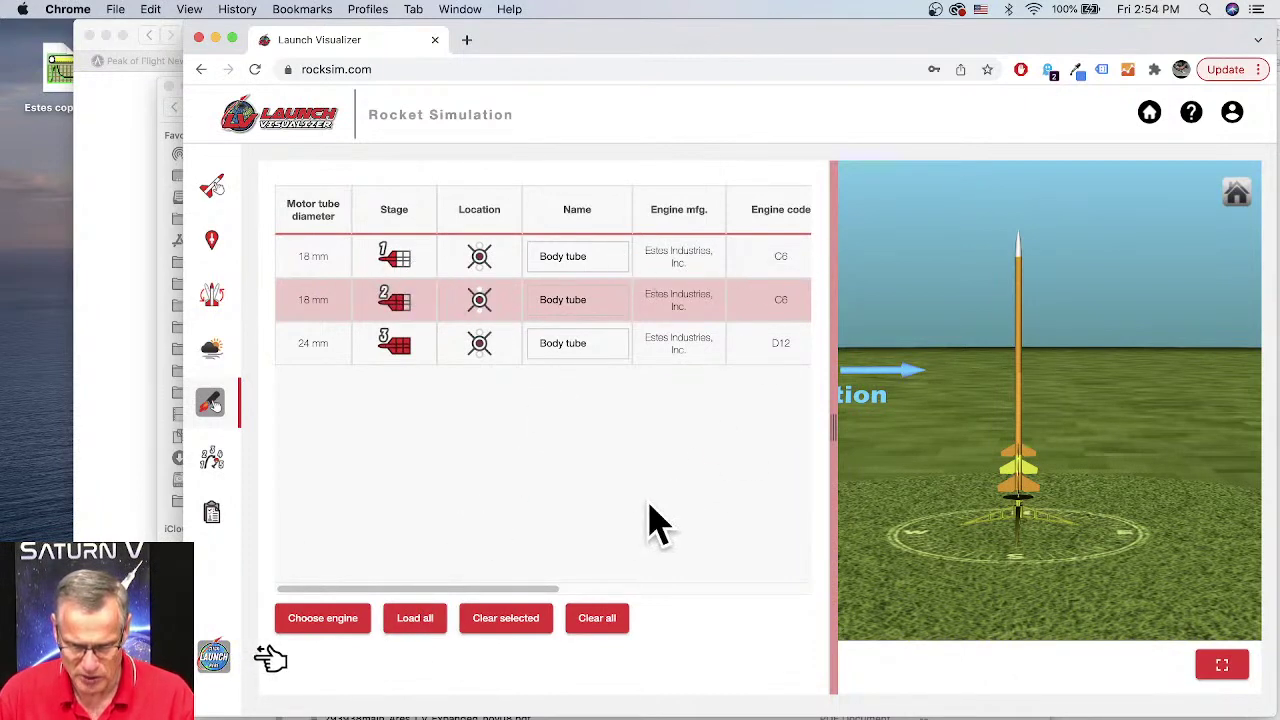
pyautogui.moveTo(505, 589); pyautogui.dragTo(707, 591)
pyautogui.click(679, 258)
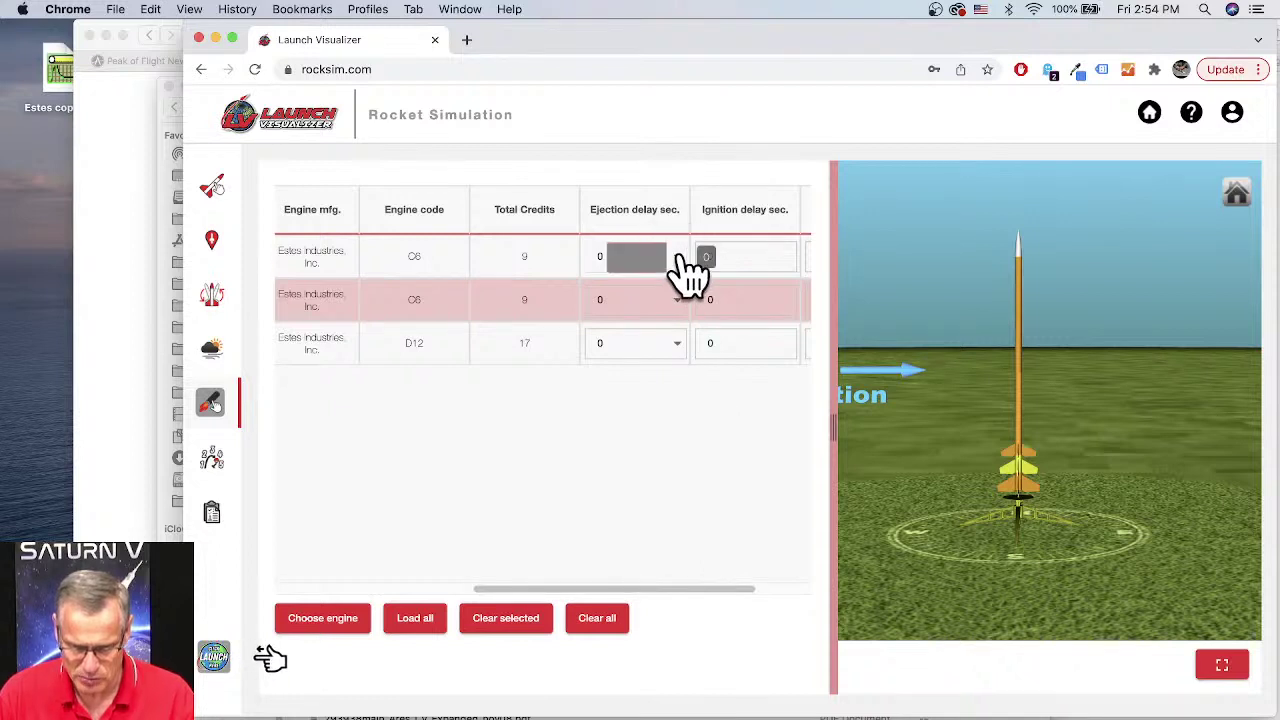
pyautogui.click(625, 347)
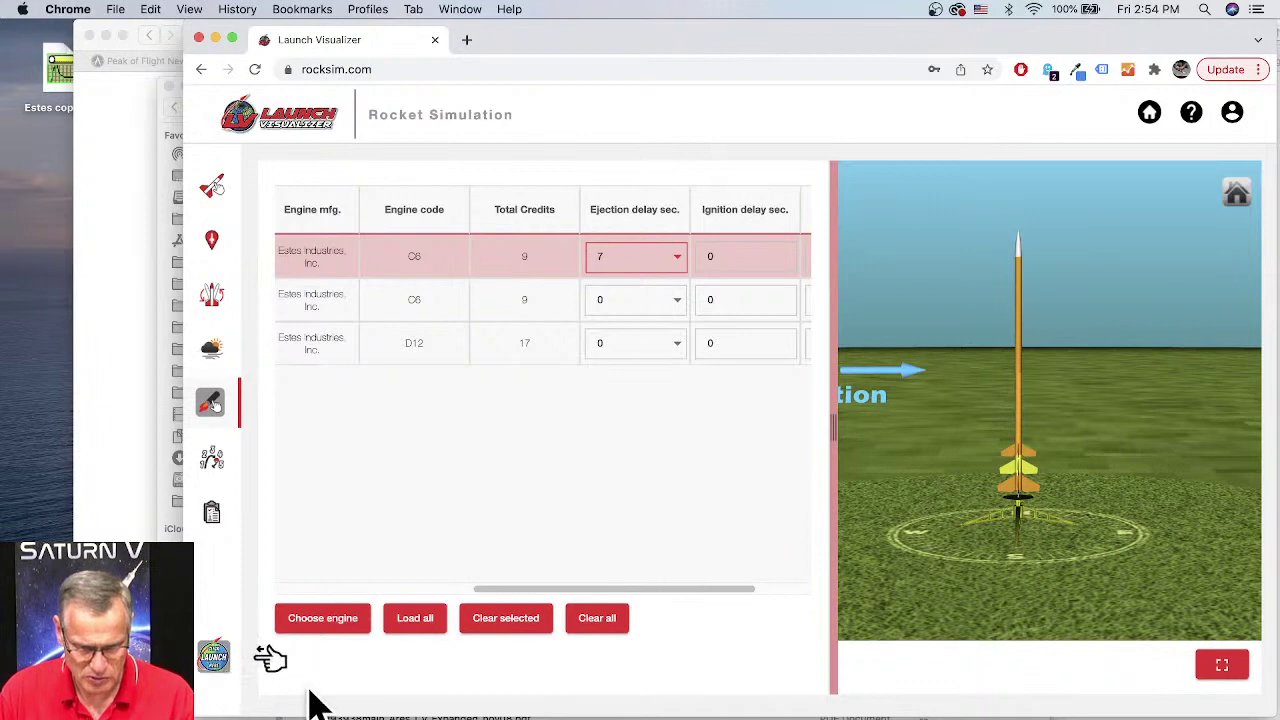
# Step: Run the Estes Commanche 3 simulation with the loaded engines, leaving the comments empty
pyautogui.click(220, 662)
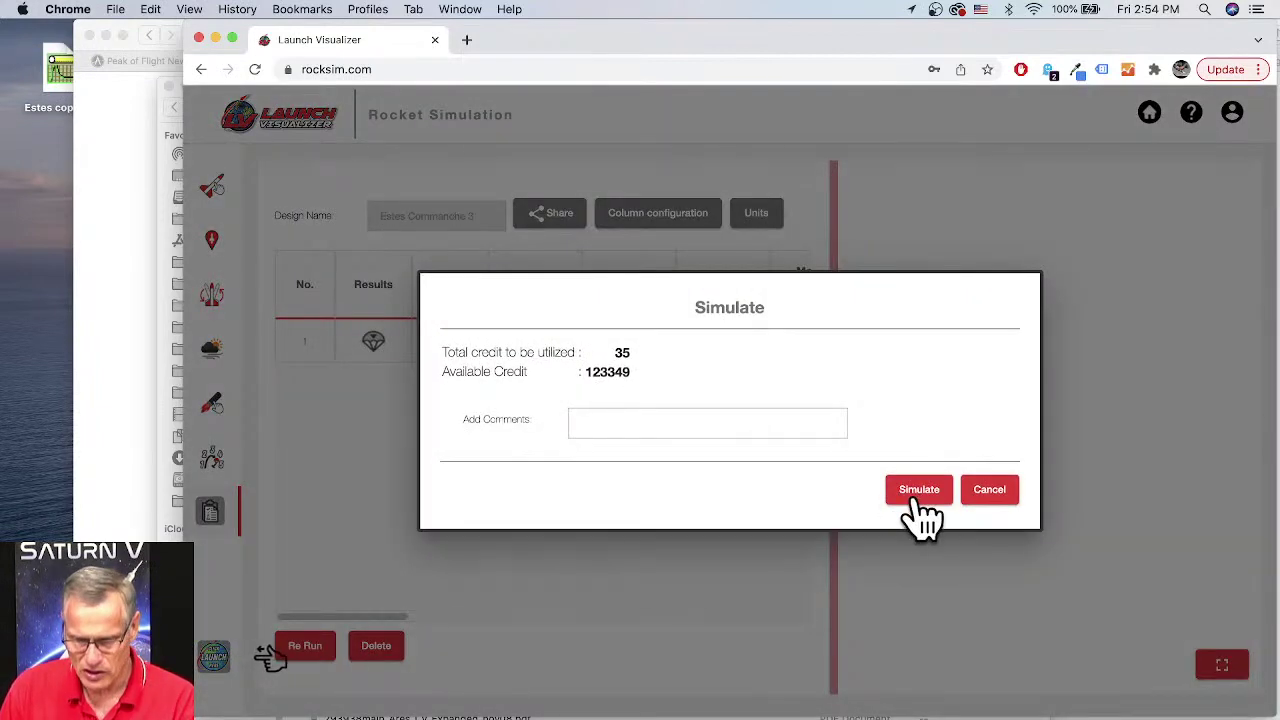
pyautogui.click(919, 492)
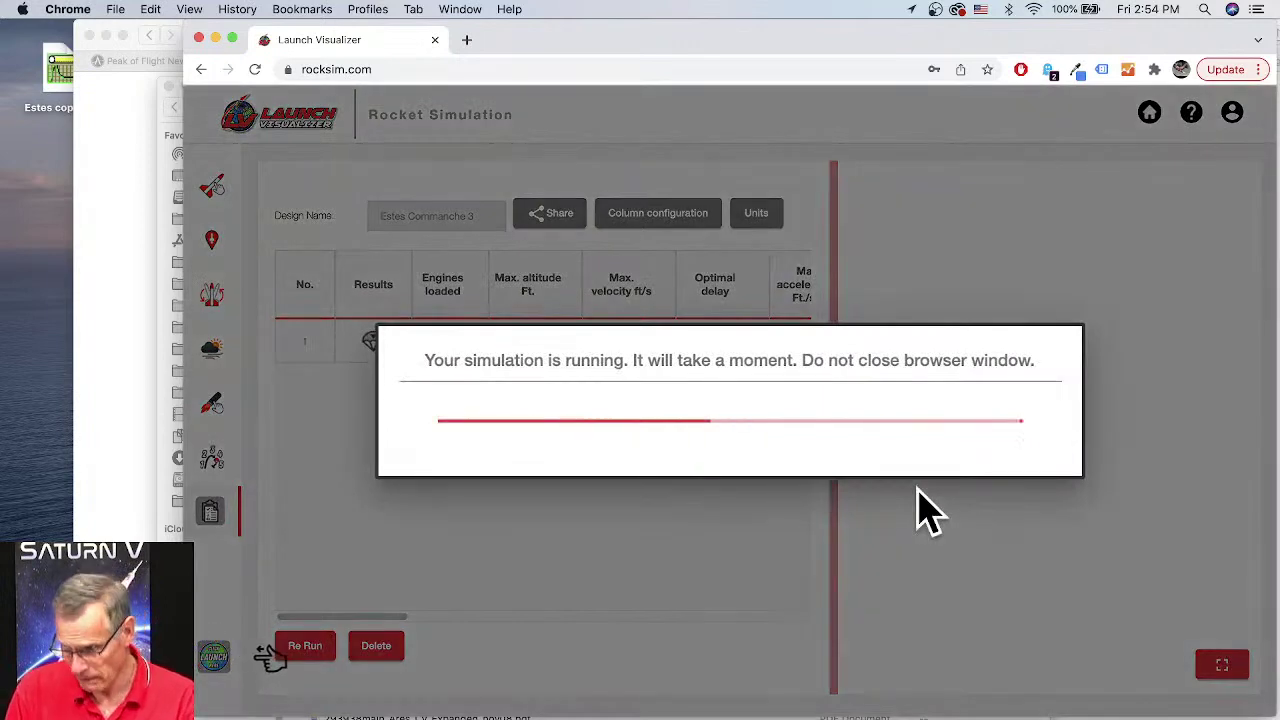
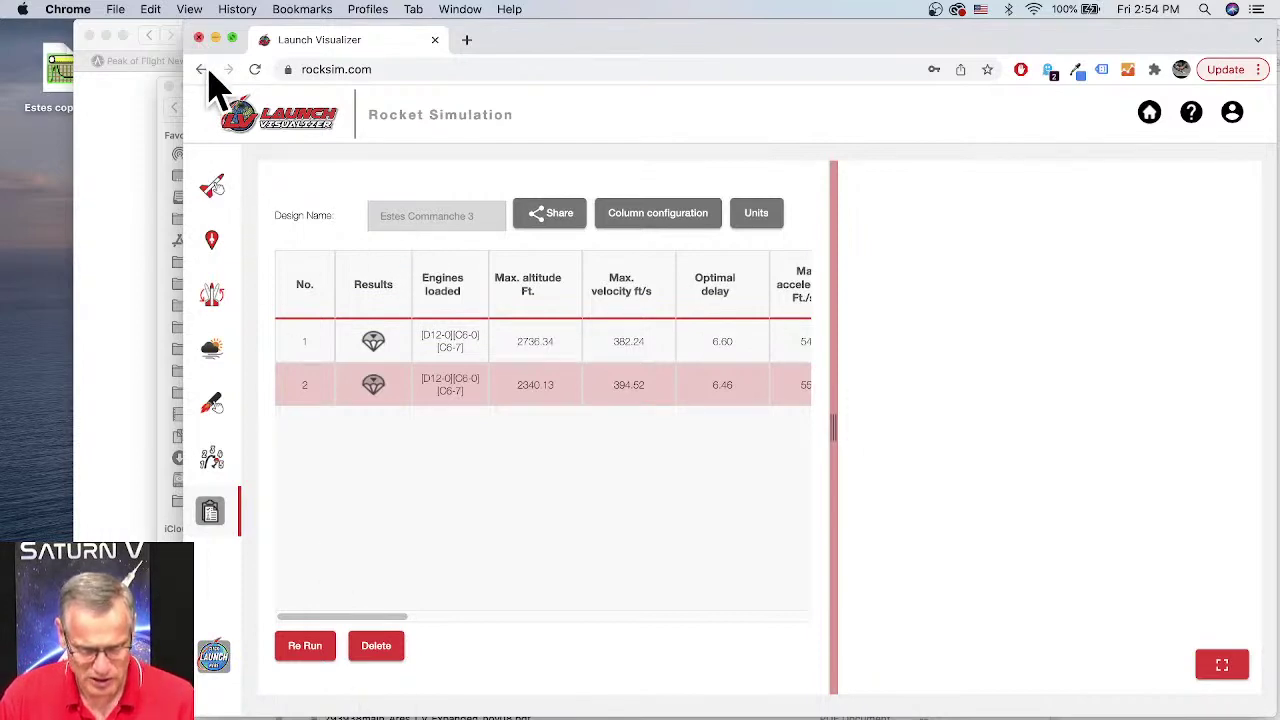
# Step: Close the Launch Visualizer window and open Chrome's option for clearing browsing data
pyautogui.click(199, 38)
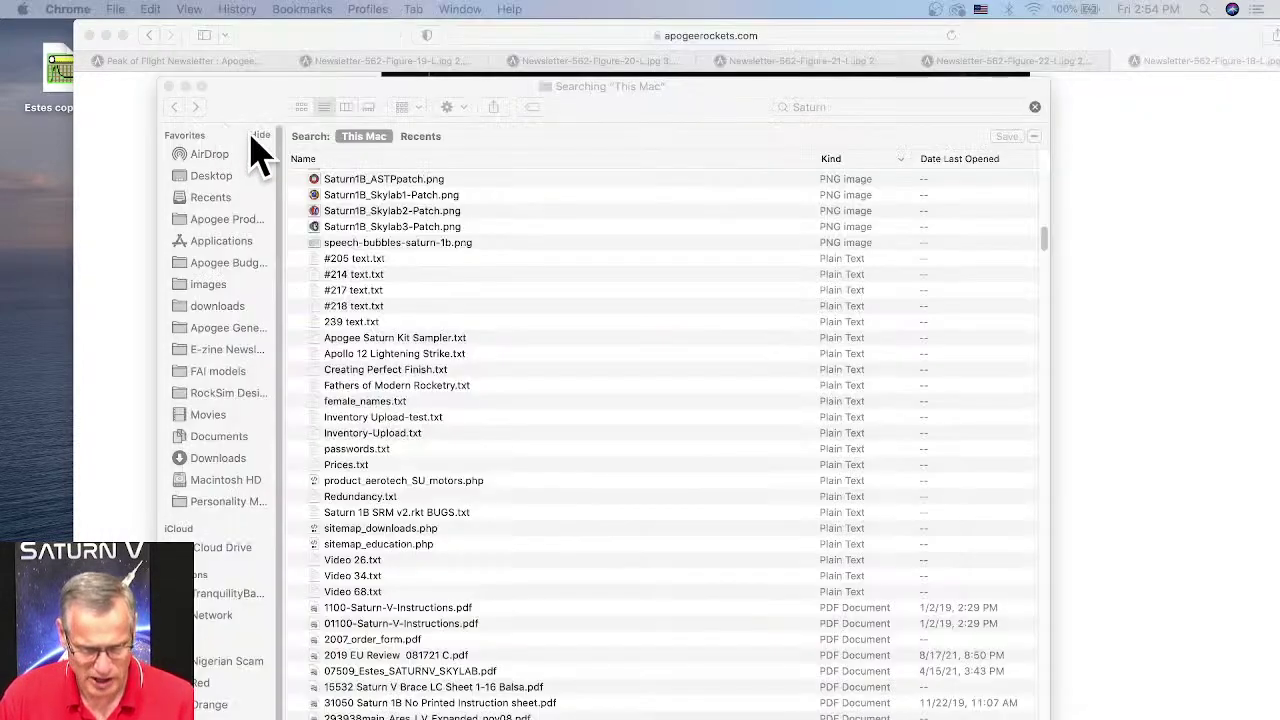
pyautogui.click(68, 9)
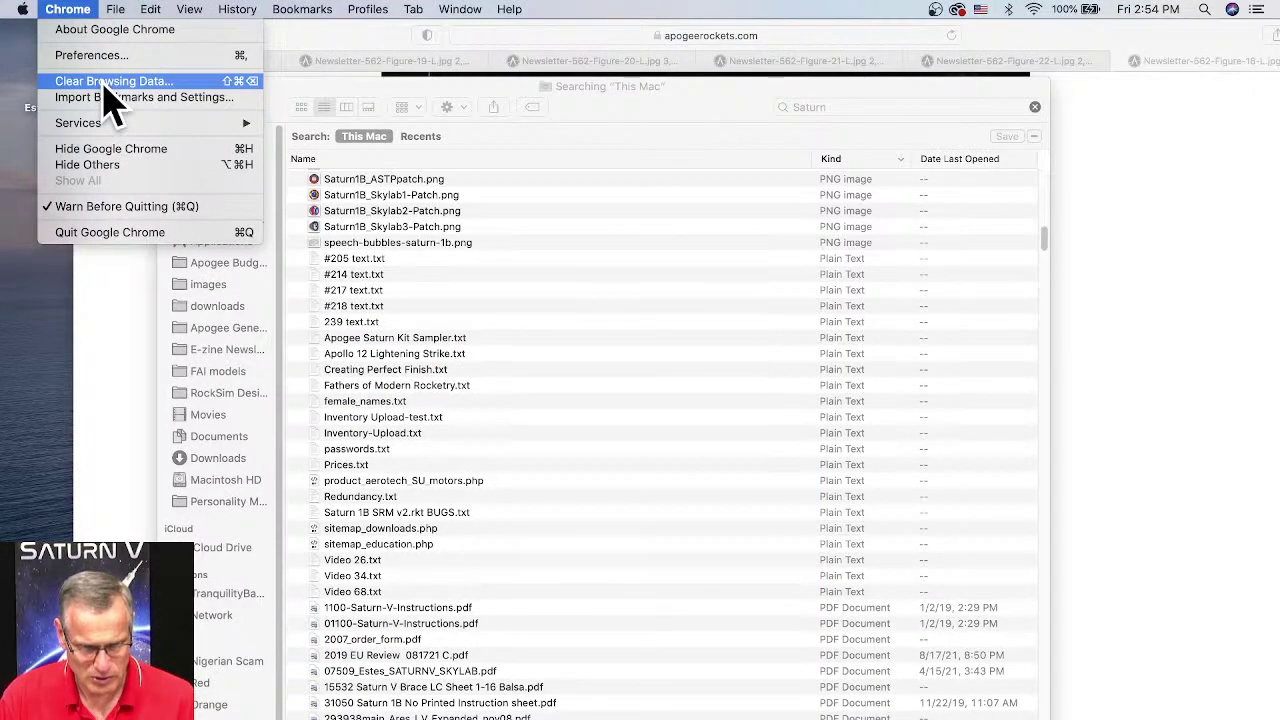
pyautogui.click(104, 83)
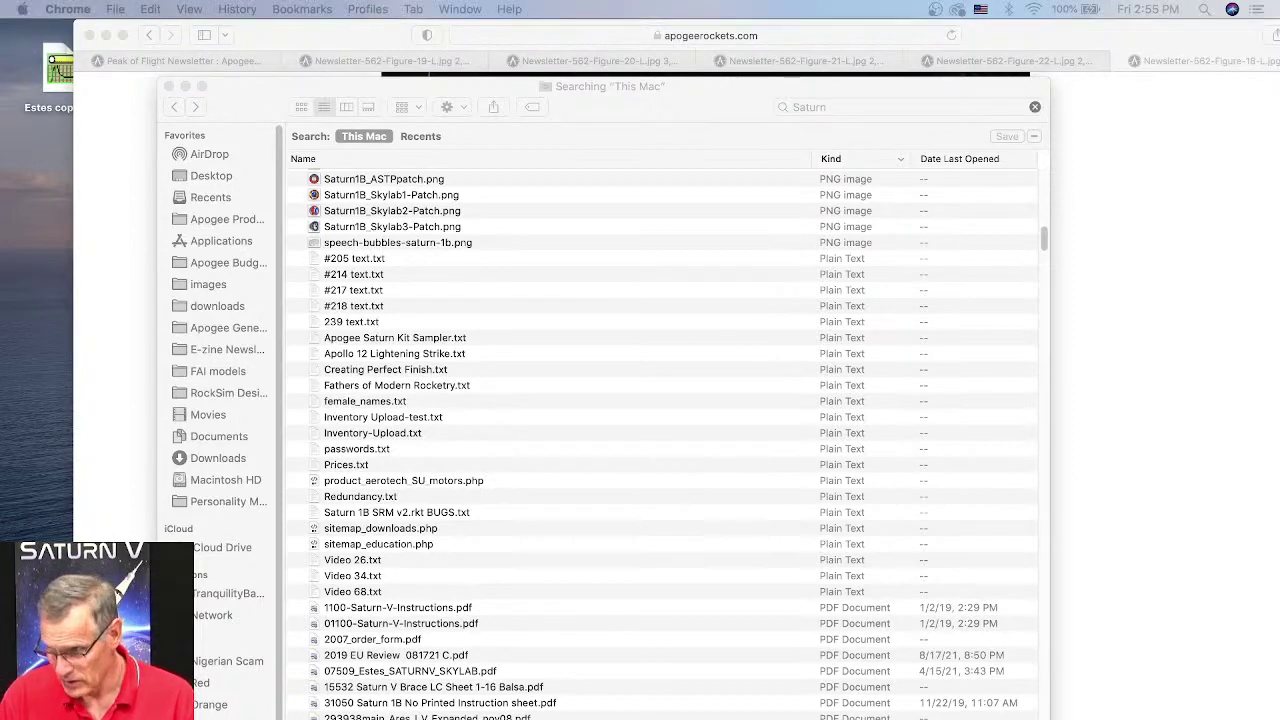
# Step: Bring the new browser window into view, open the RockSim site in it, and widen the window
pyautogui.moveTo(1279, 140); pyautogui.dragTo(558, 4)
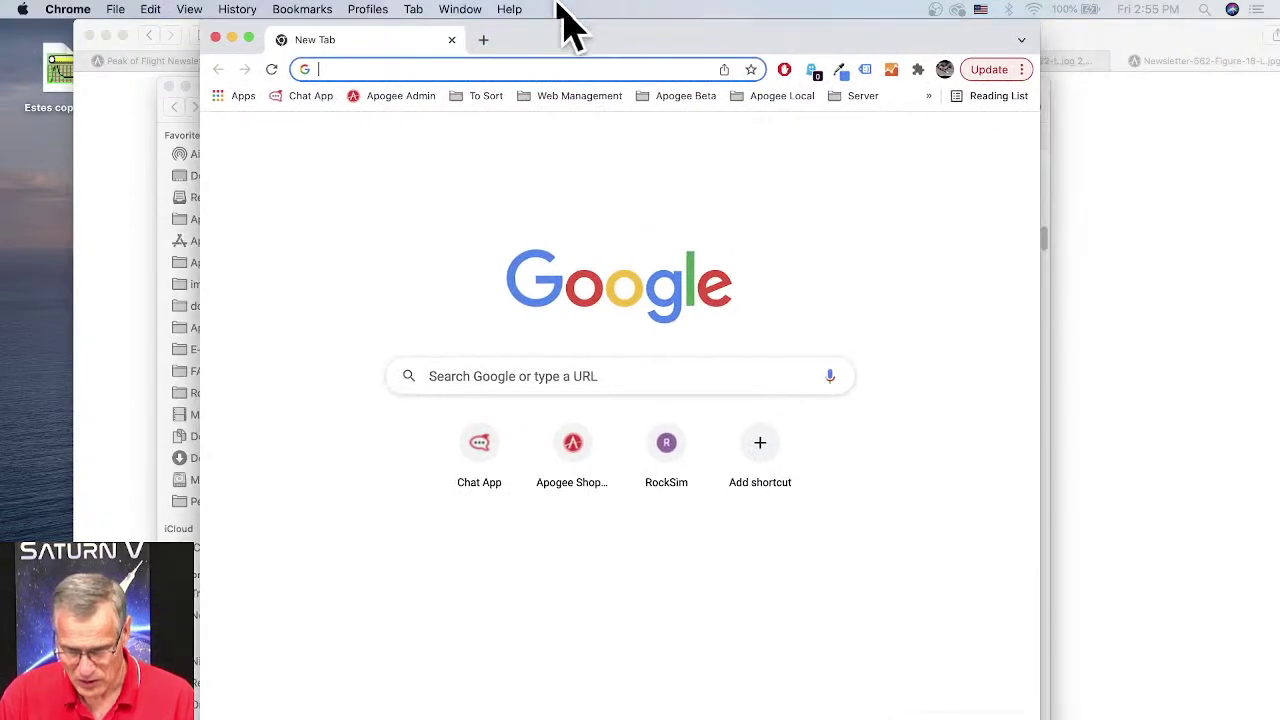
pyautogui.click(672, 460)
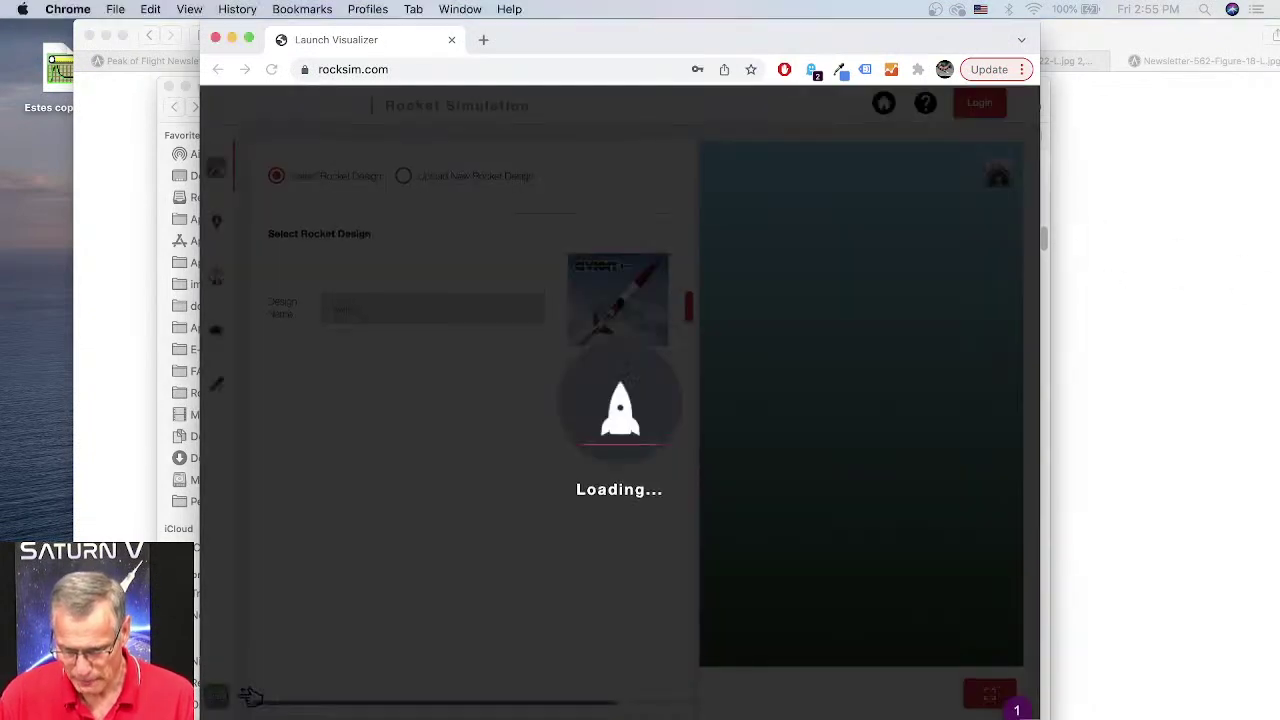
pyautogui.moveTo(1045, 714); pyautogui.dragTo(1272, 714)
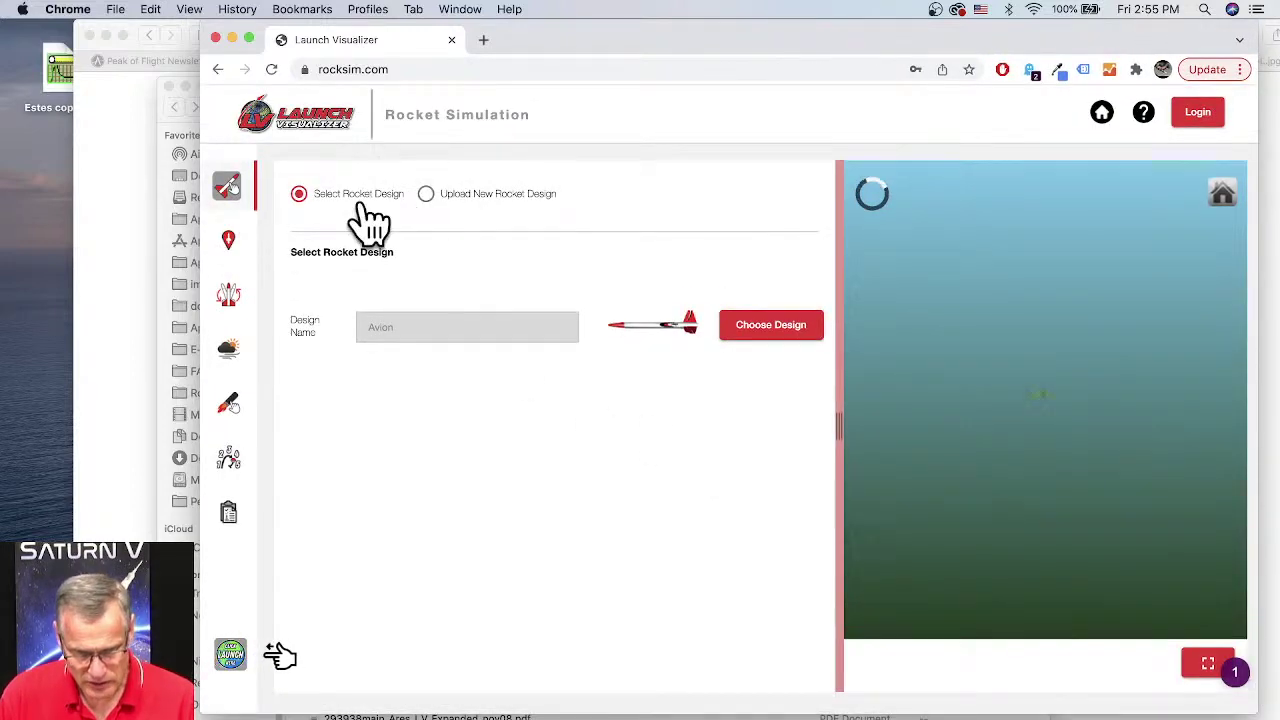
# Step: Leave the design chooser without a selection, and sign in to Launch Visualizer with the saved account e-mail and password
pyautogui.click(780, 334)
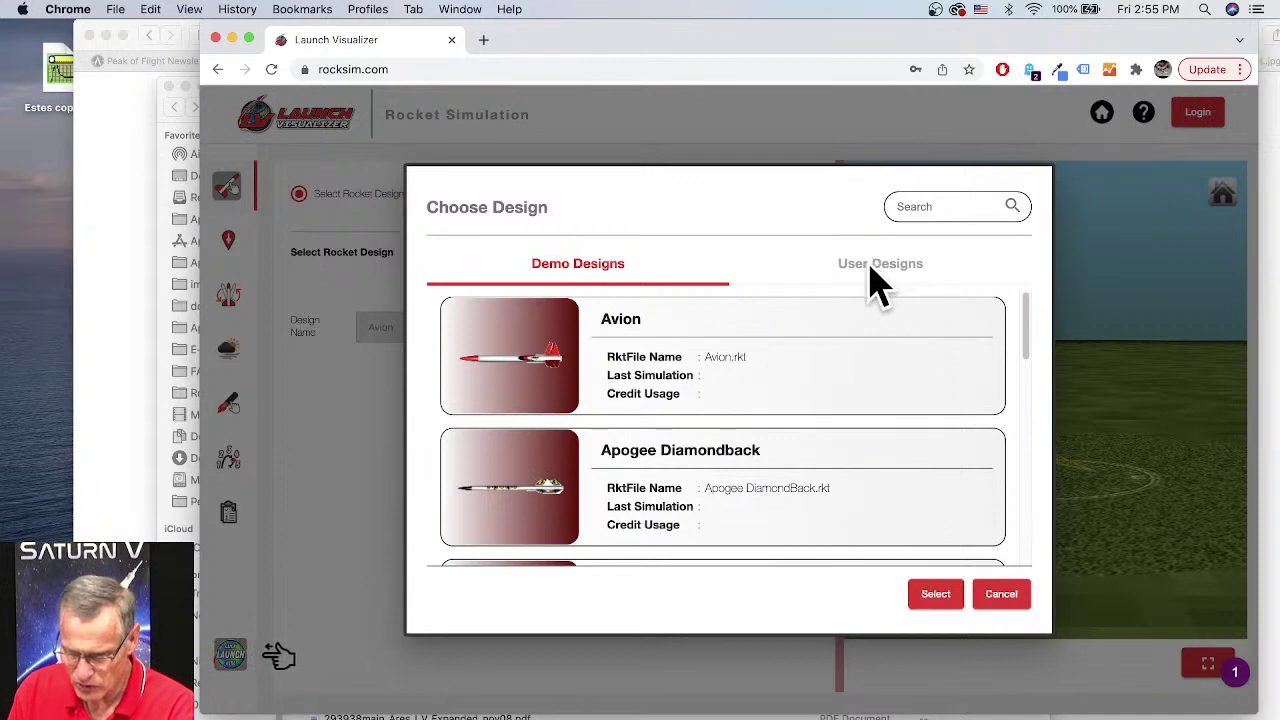
pyautogui.click(1005, 598)
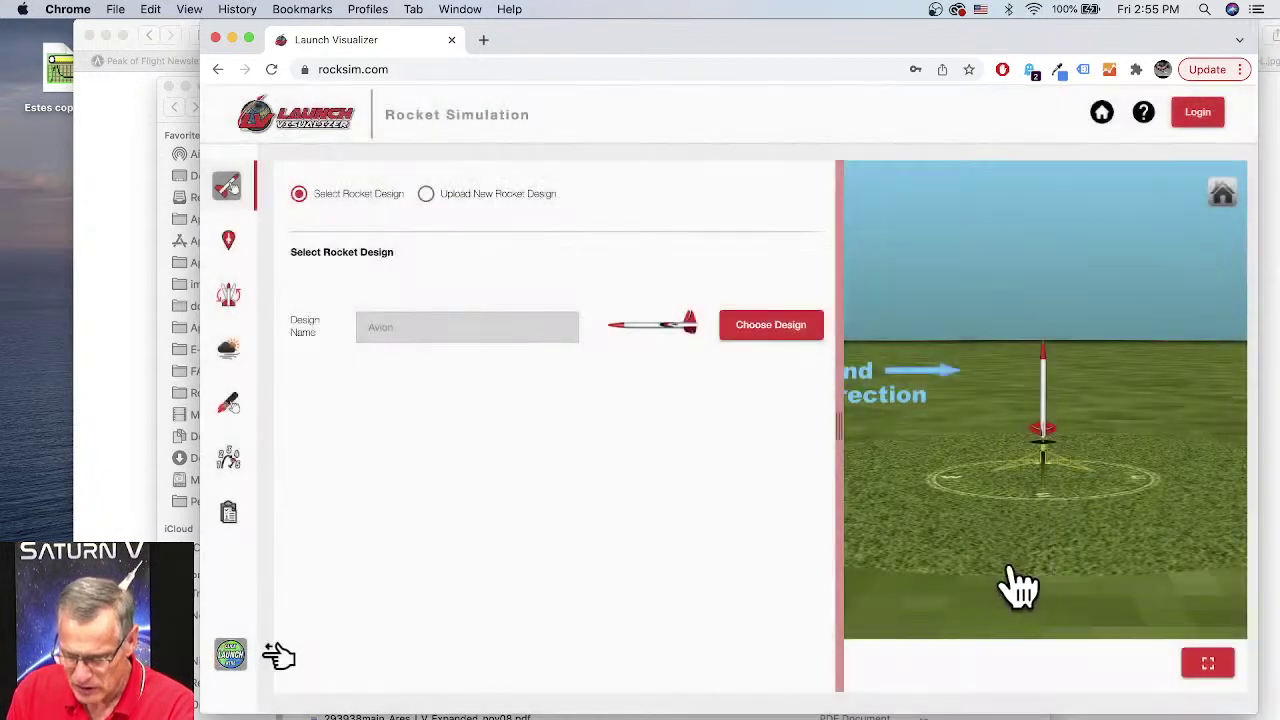
pyautogui.click(1197, 115)
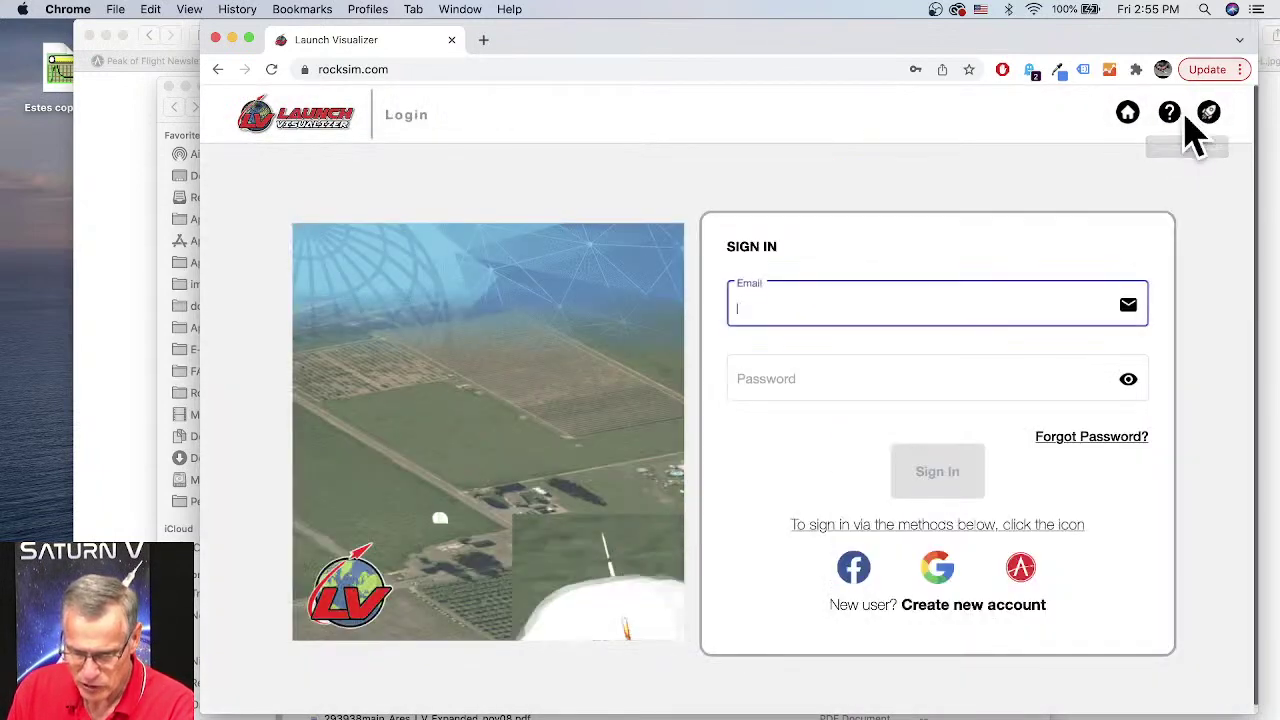
pyautogui.click(834, 303)
pyautogui.click(829, 357)
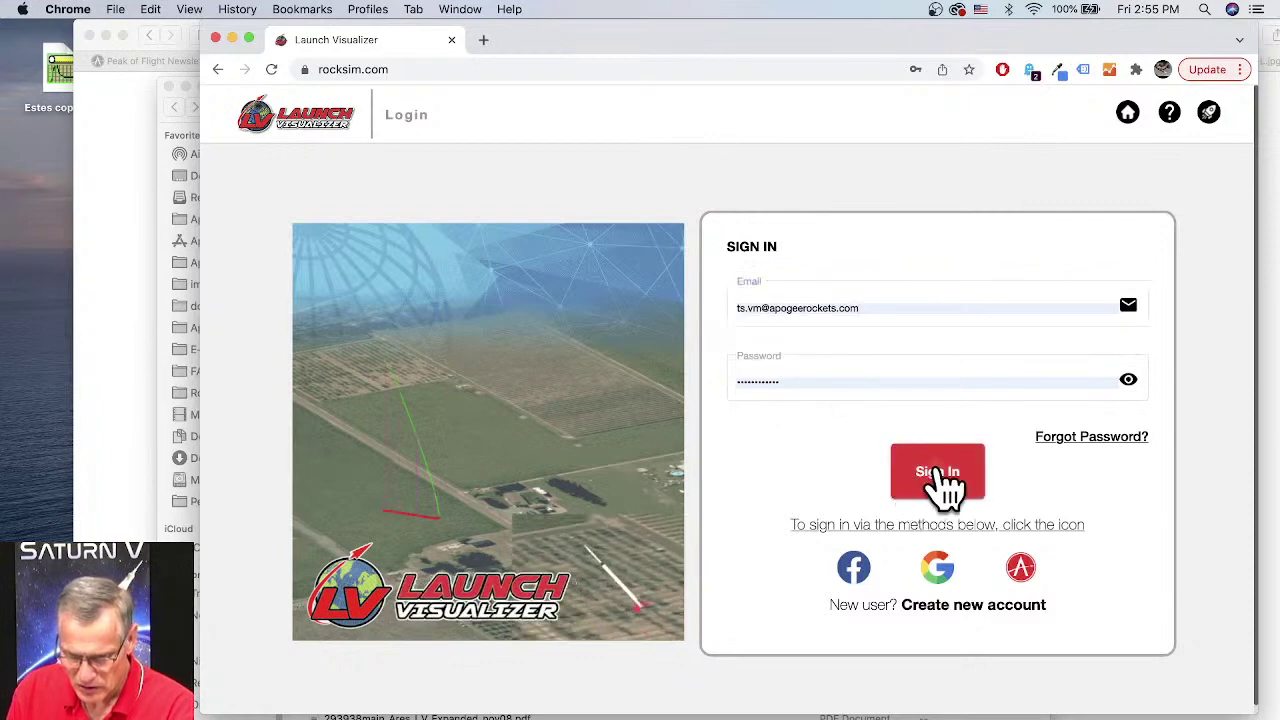
pyautogui.click(940, 480)
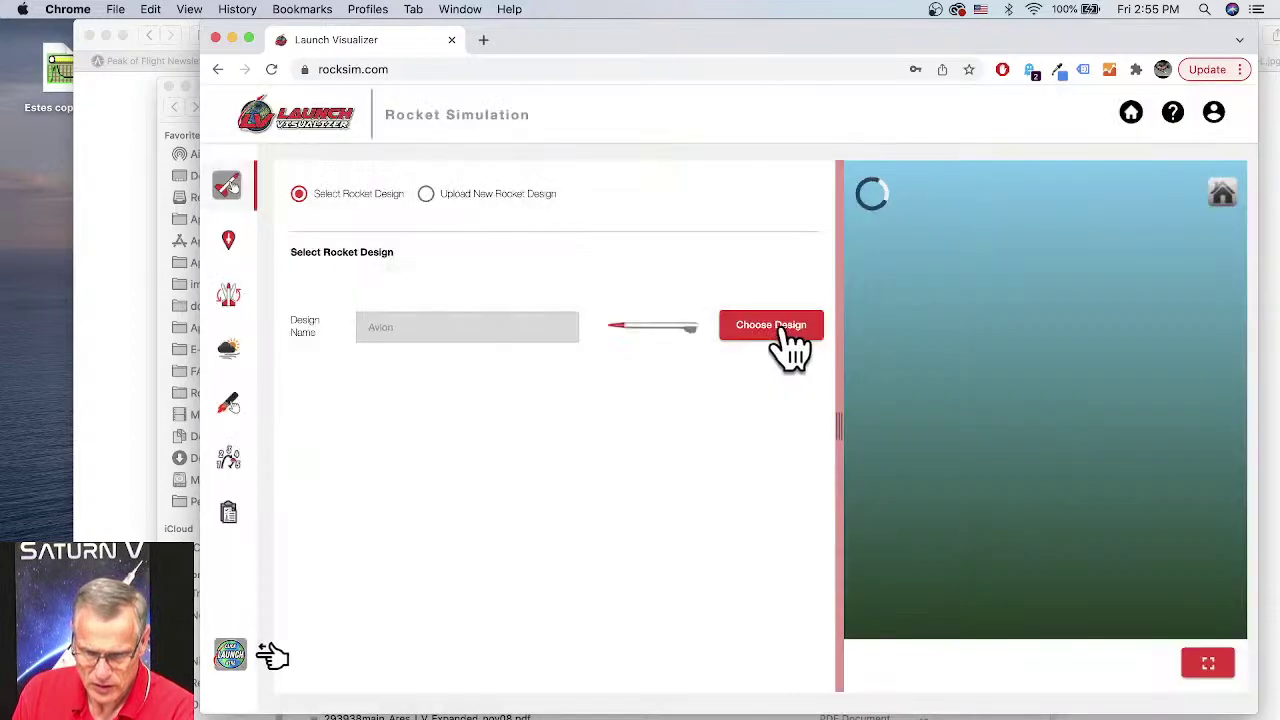
# Step: Choose Estes Commanche 3 from the user designs as the rocket design
pyautogui.click(785, 325)
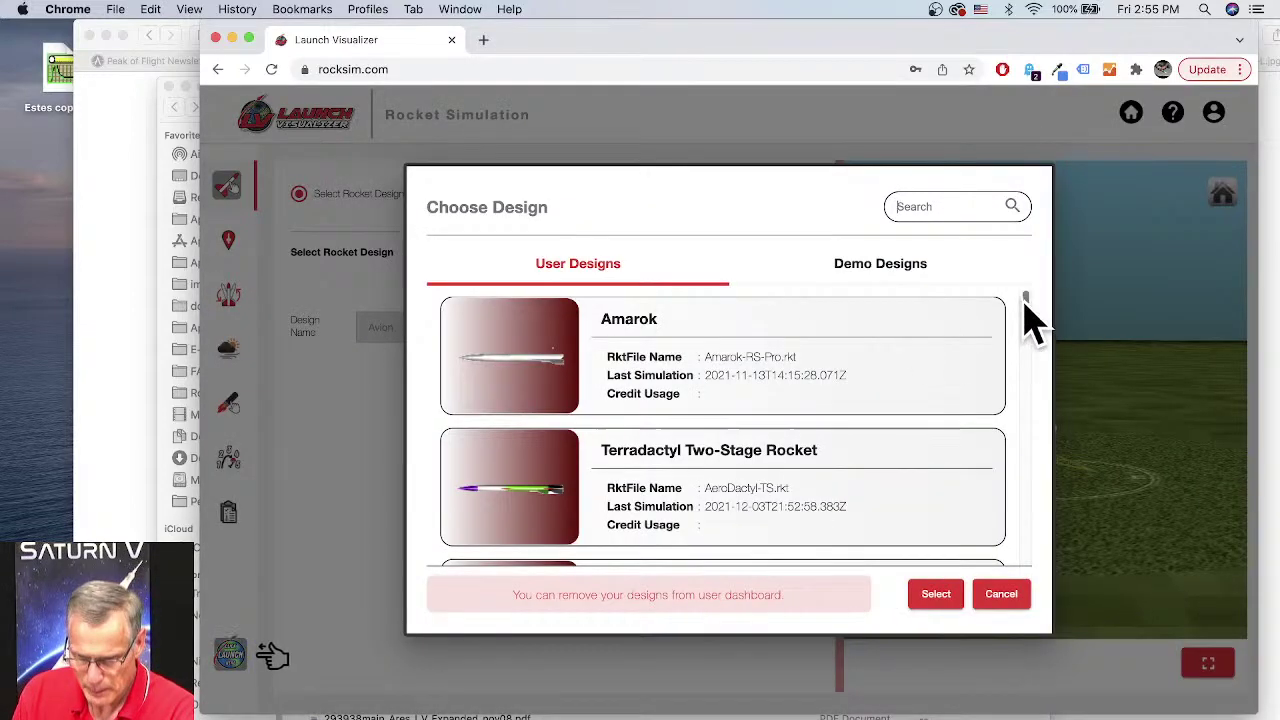
pyautogui.moveTo(1025, 302); pyautogui.dragTo(1035, 572)
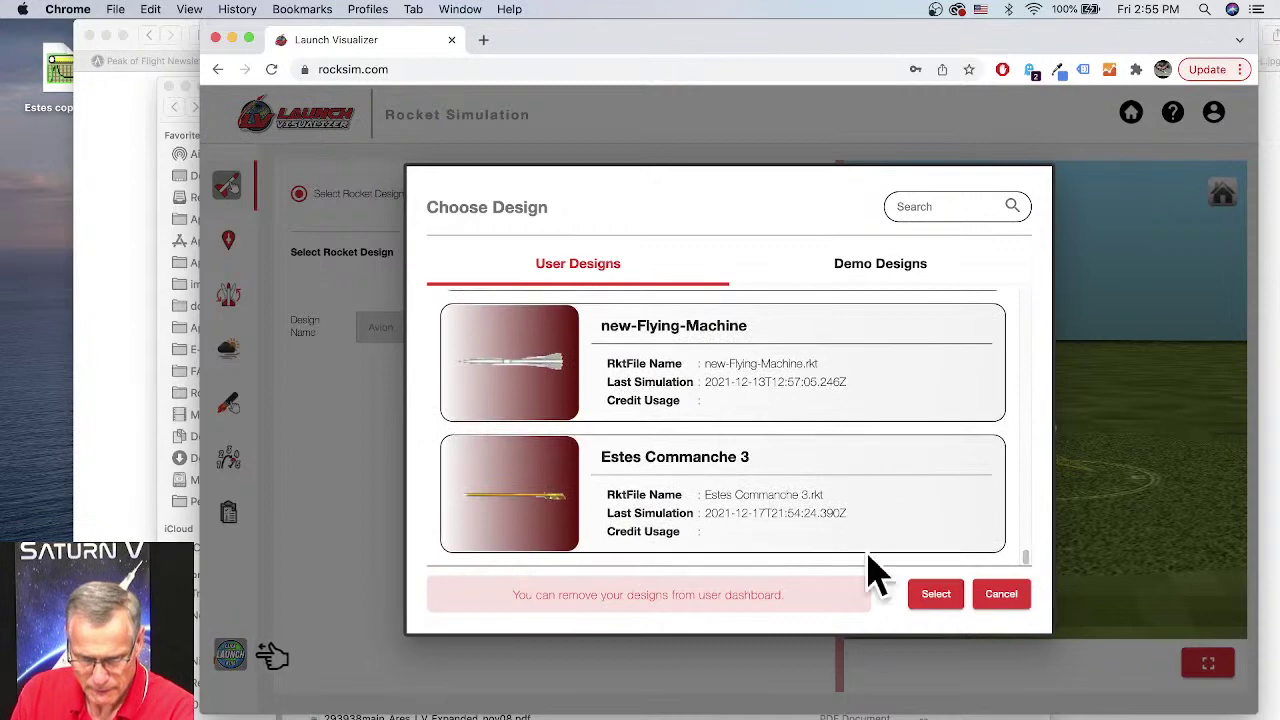
pyautogui.click(553, 517)
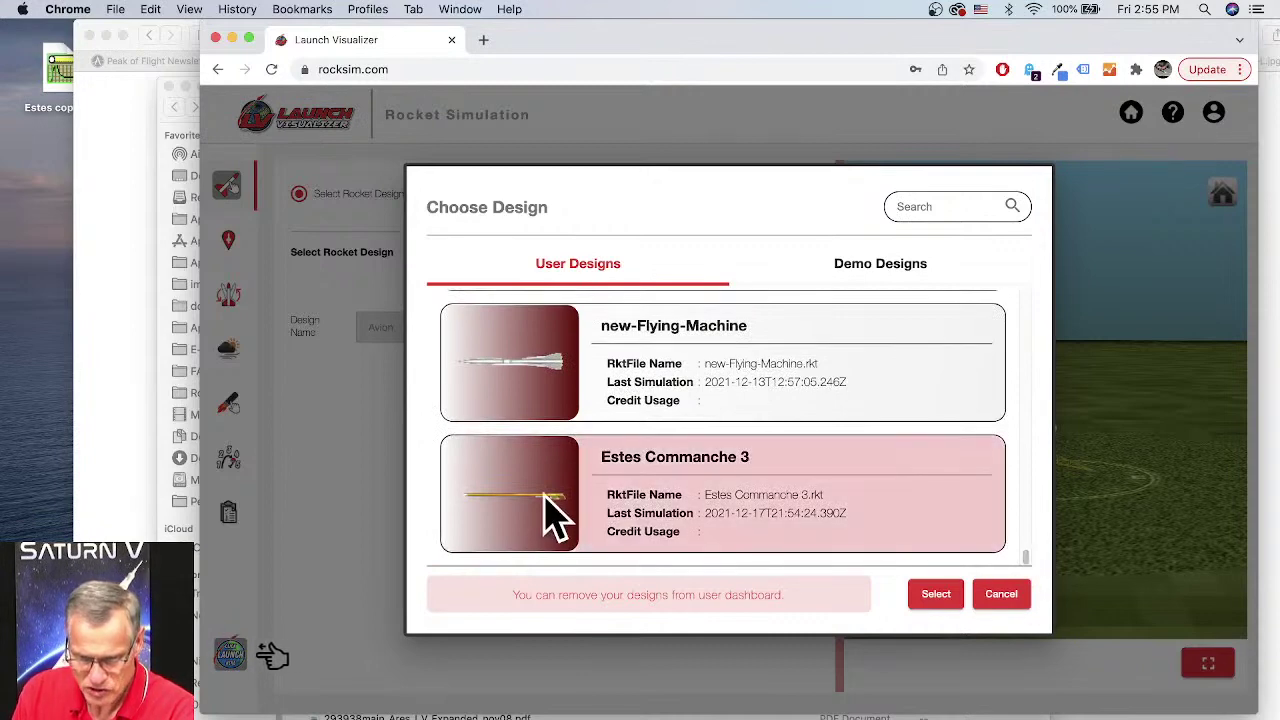
pyautogui.click(935, 596)
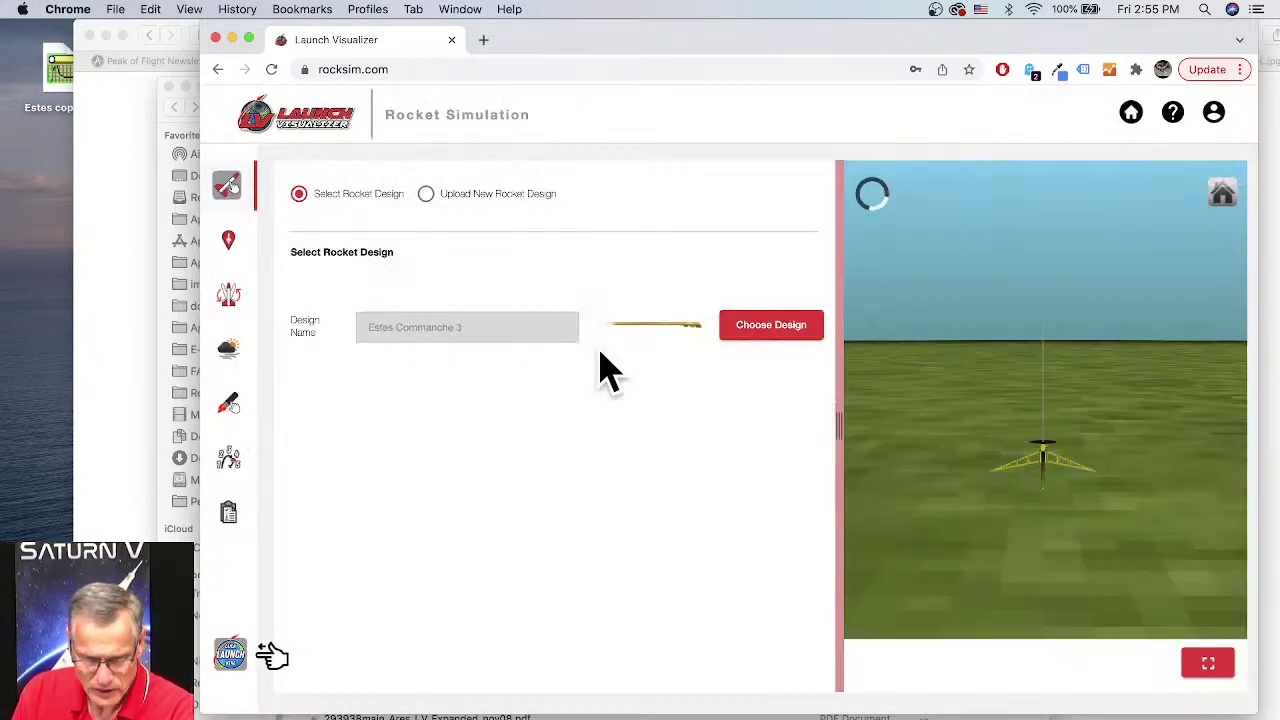
# Step: Search the public launch sites for "birm" and choose Birmingham Rocket Boys #665 as the launch site
pyautogui.click(234, 250)
pyautogui.click(335, 268)
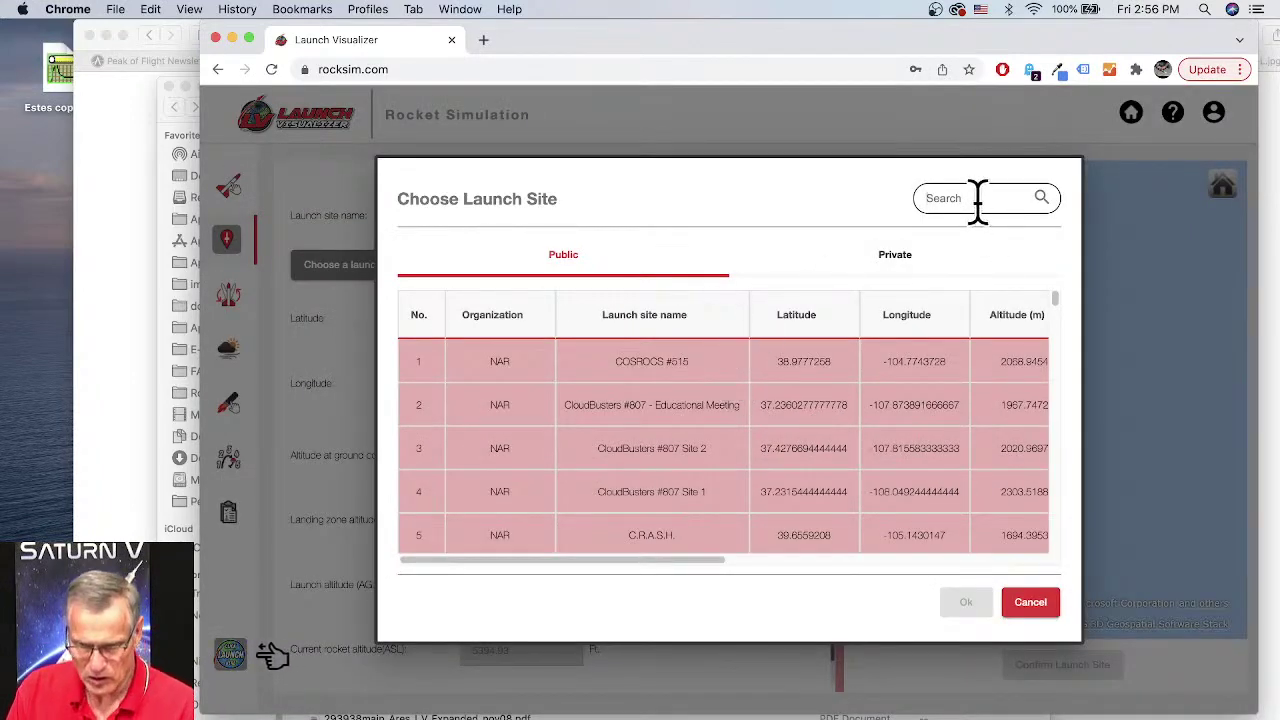
pyautogui.click(993, 205)
pyautogui.write('birm')
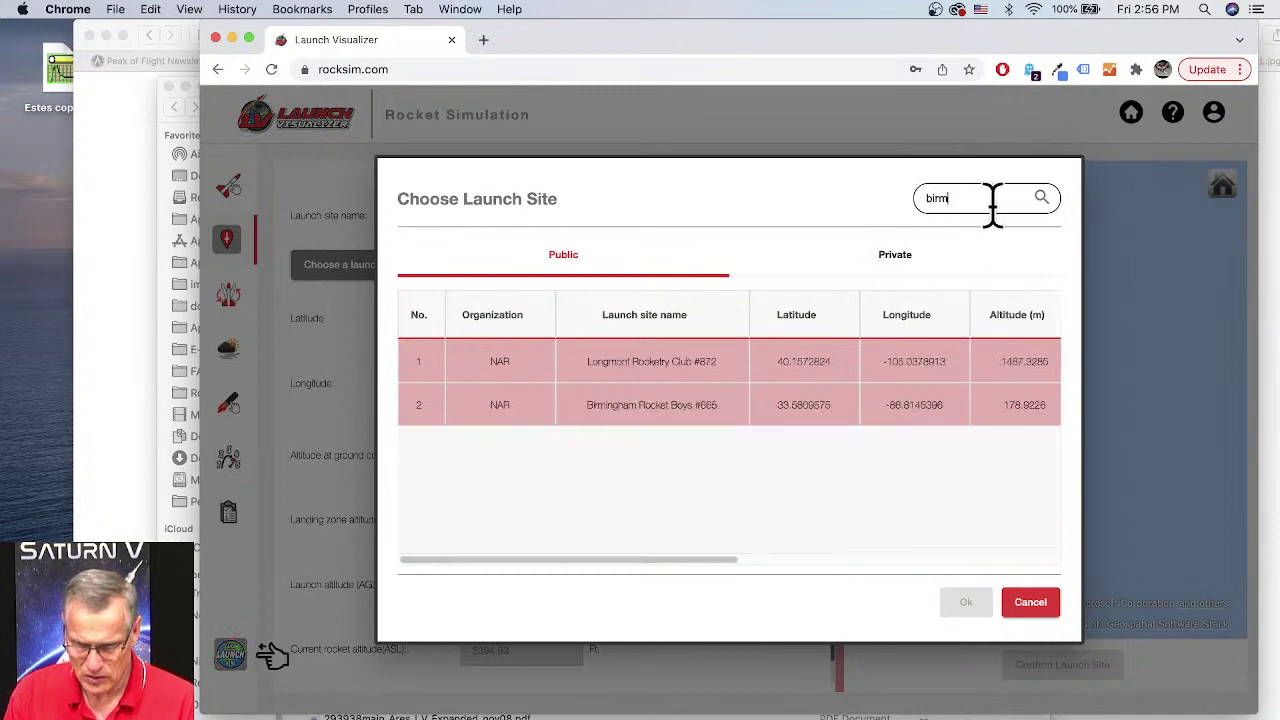
pyautogui.click(612, 412)
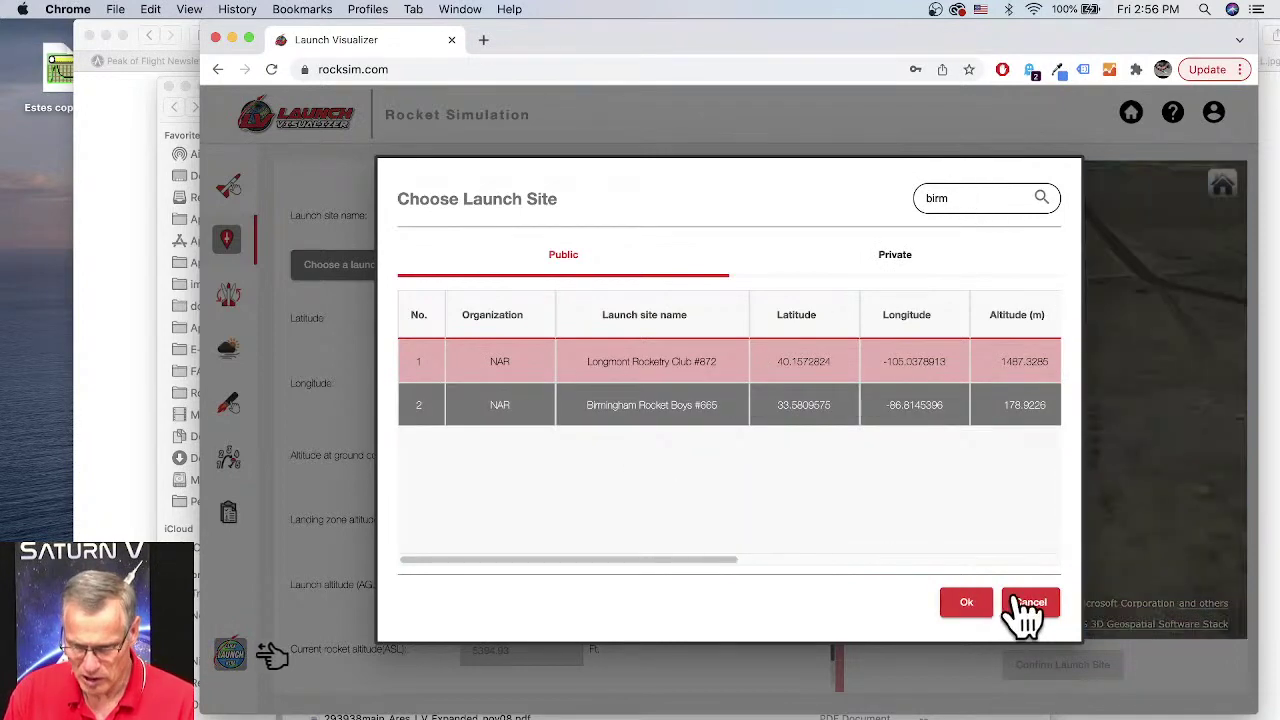
pyautogui.click(962, 604)
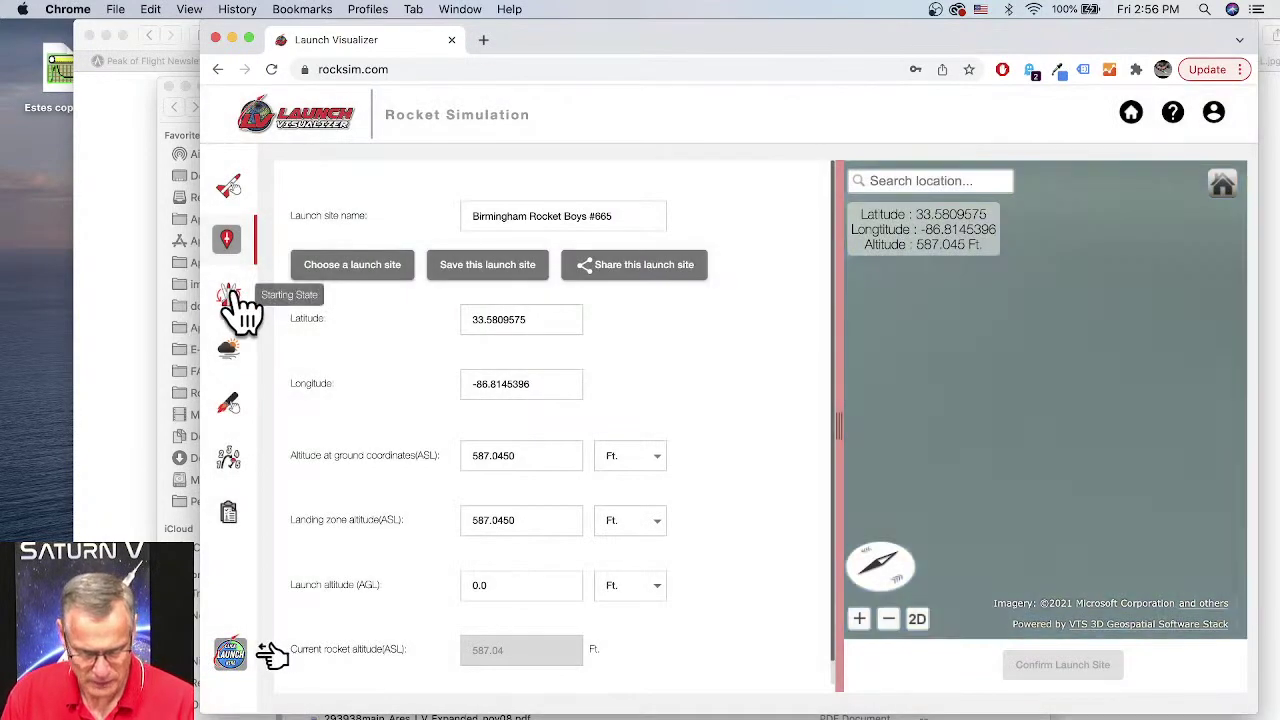
# Step: Set the launch angle from vertical to 5 degrees in the starting state
pyautogui.click(229, 297)
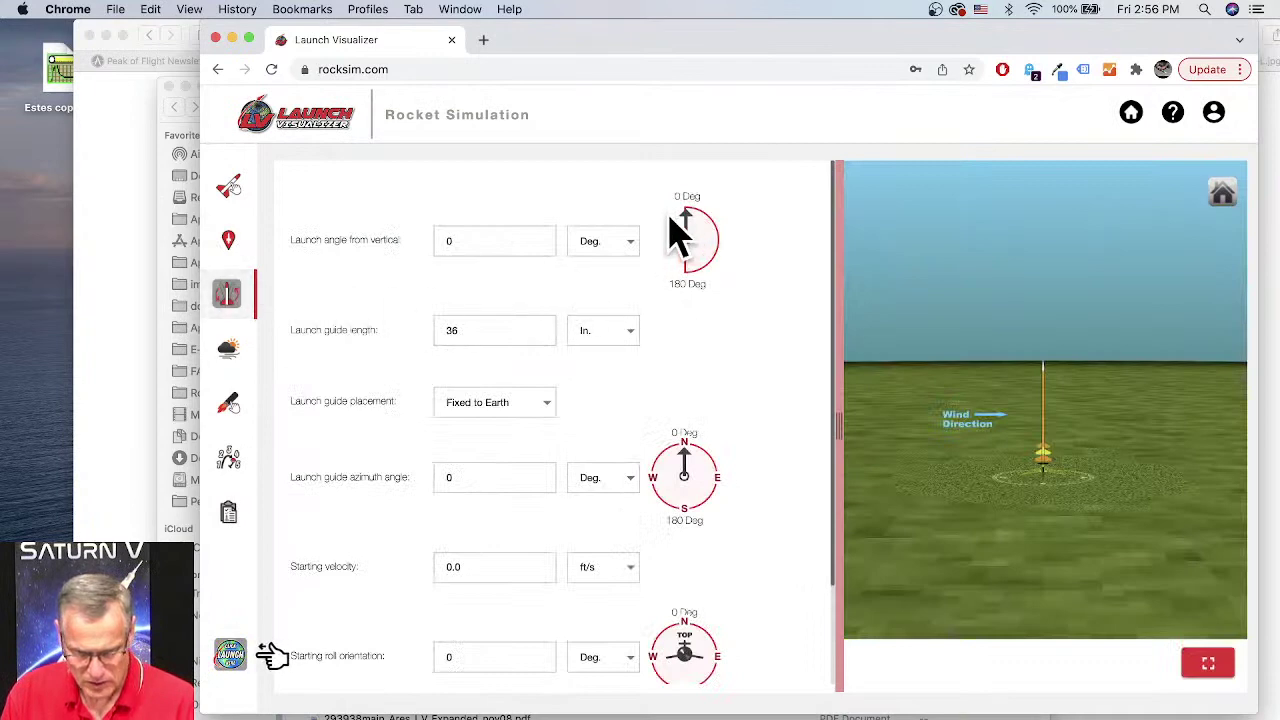
pyautogui.click(459, 240)
pyautogui.write('5')
pyautogui.press('Tab')
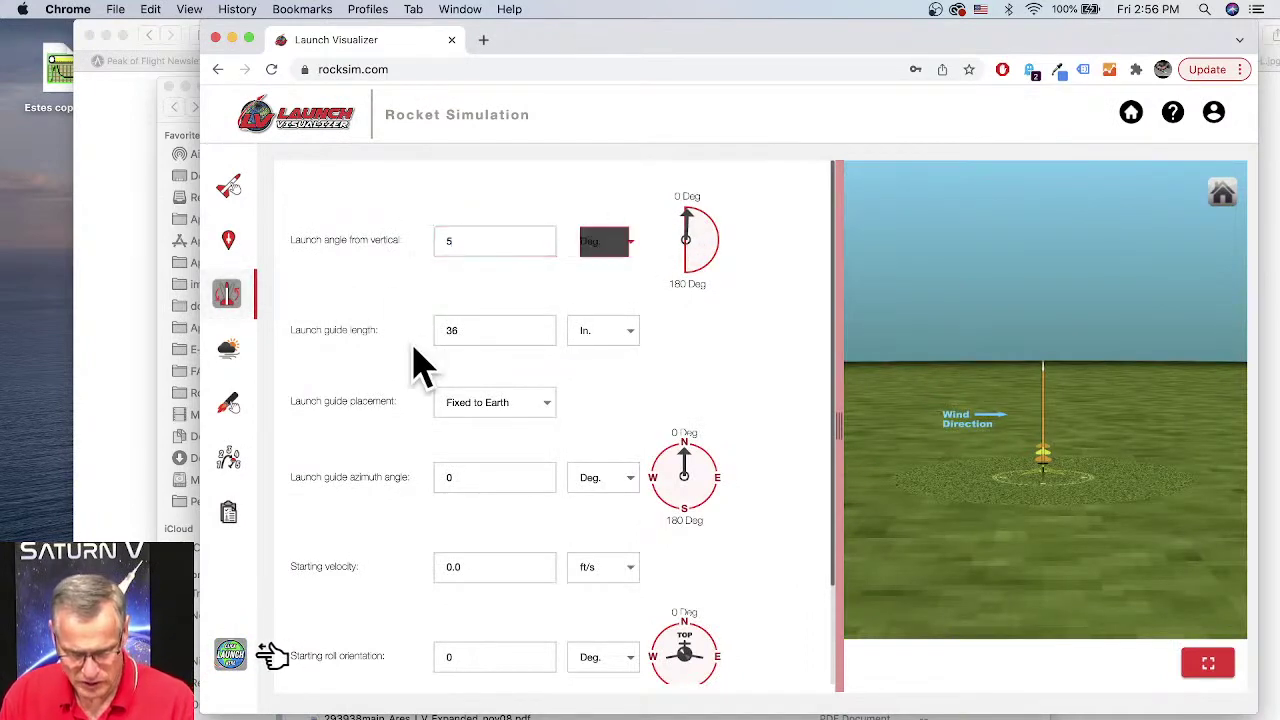
# Step: Load the Estes C6 engine with a 7-second ejection delay into the 18 mm motor tube of stage 1
pyautogui.click(238, 410)
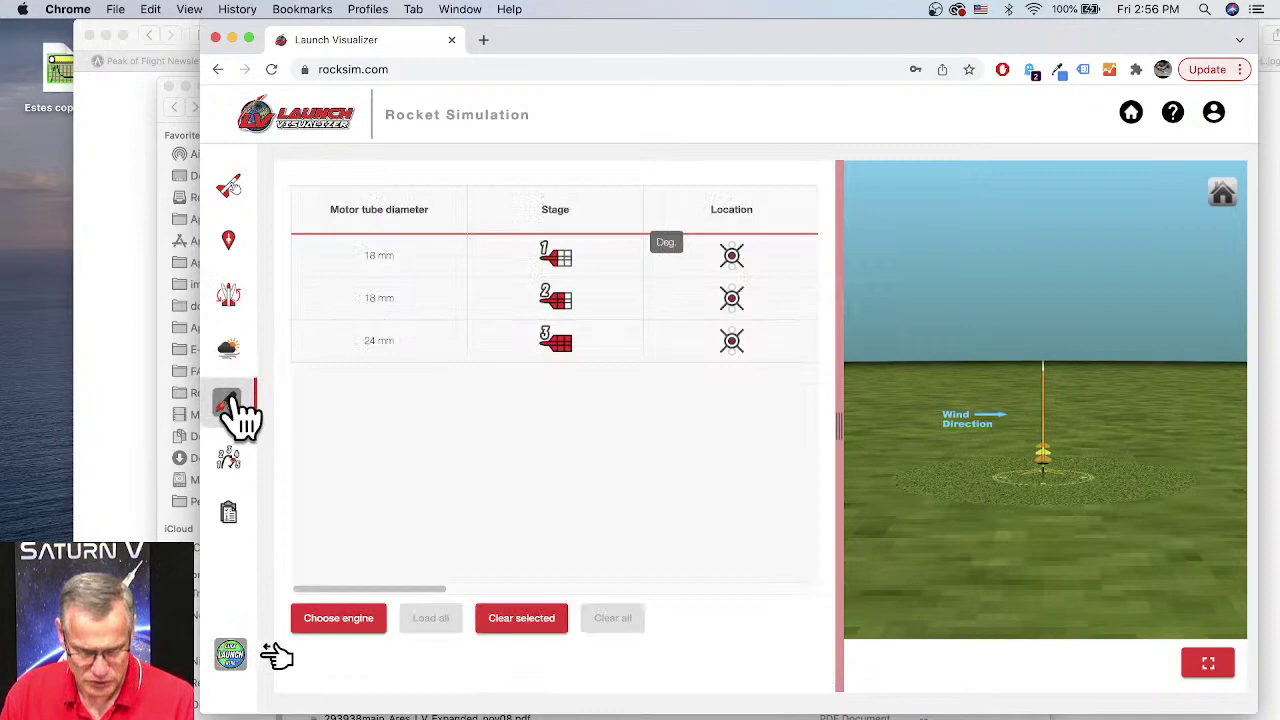
pyautogui.click(340, 618)
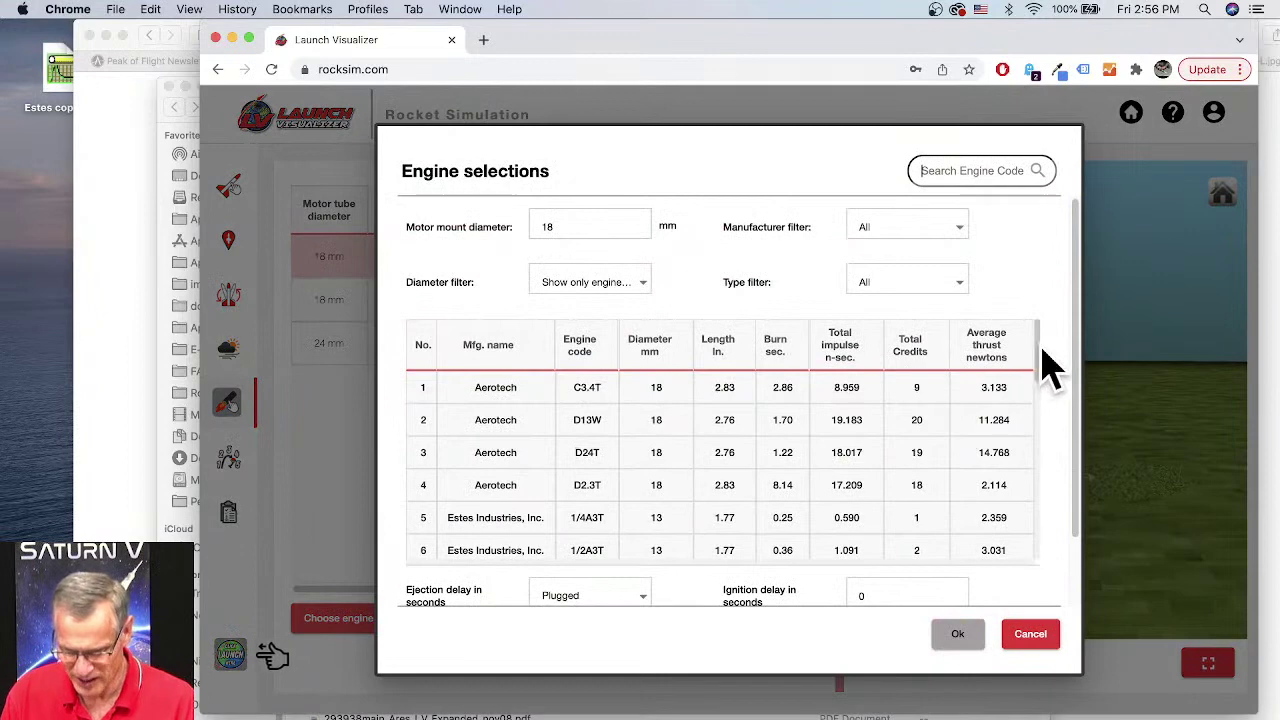
pyautogui.moveTo(1038, 355); pyautogui.dragTo(1037, 457)
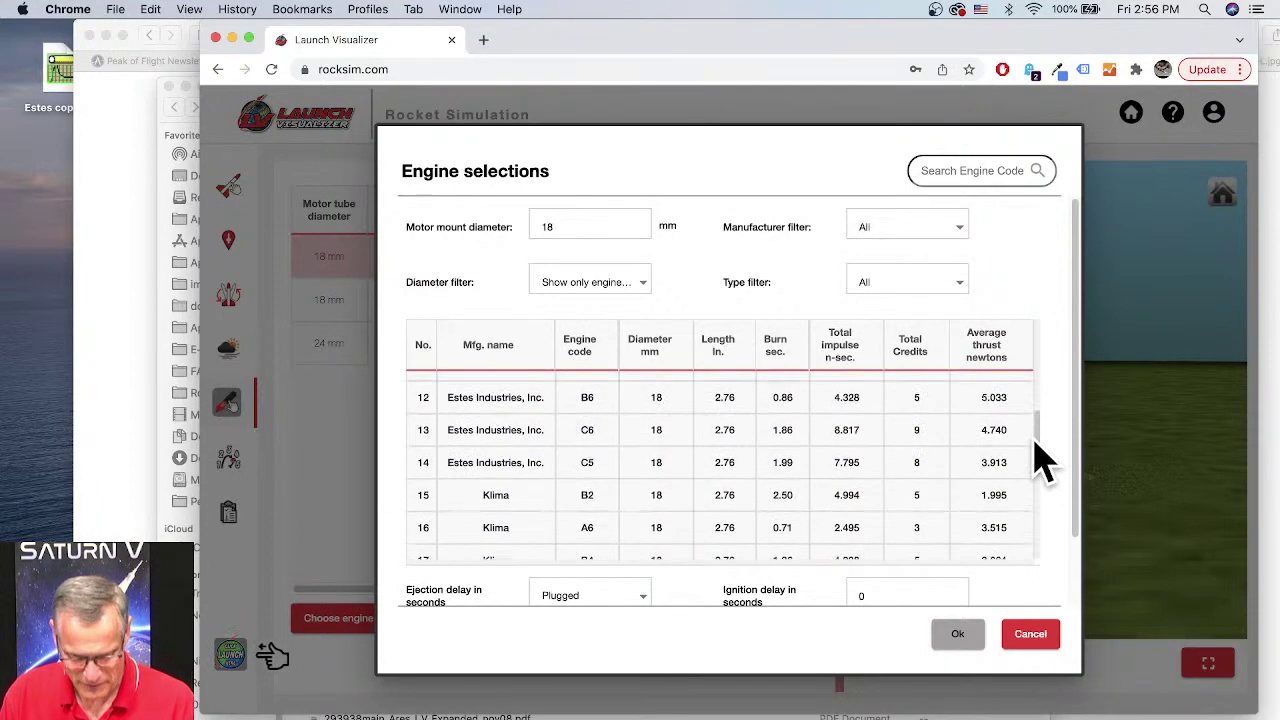
pyautogui.click(593, 434)
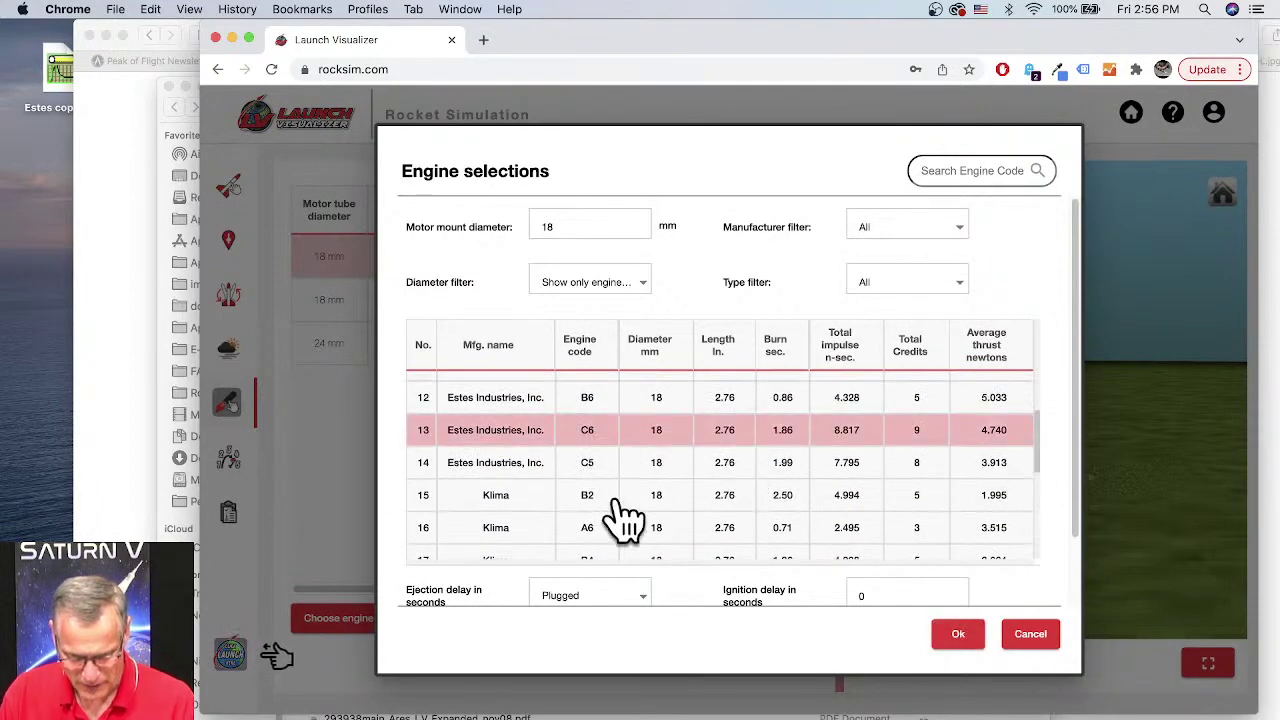
pyautogui.click(640, 605)
pyautogui.click(620, 591)
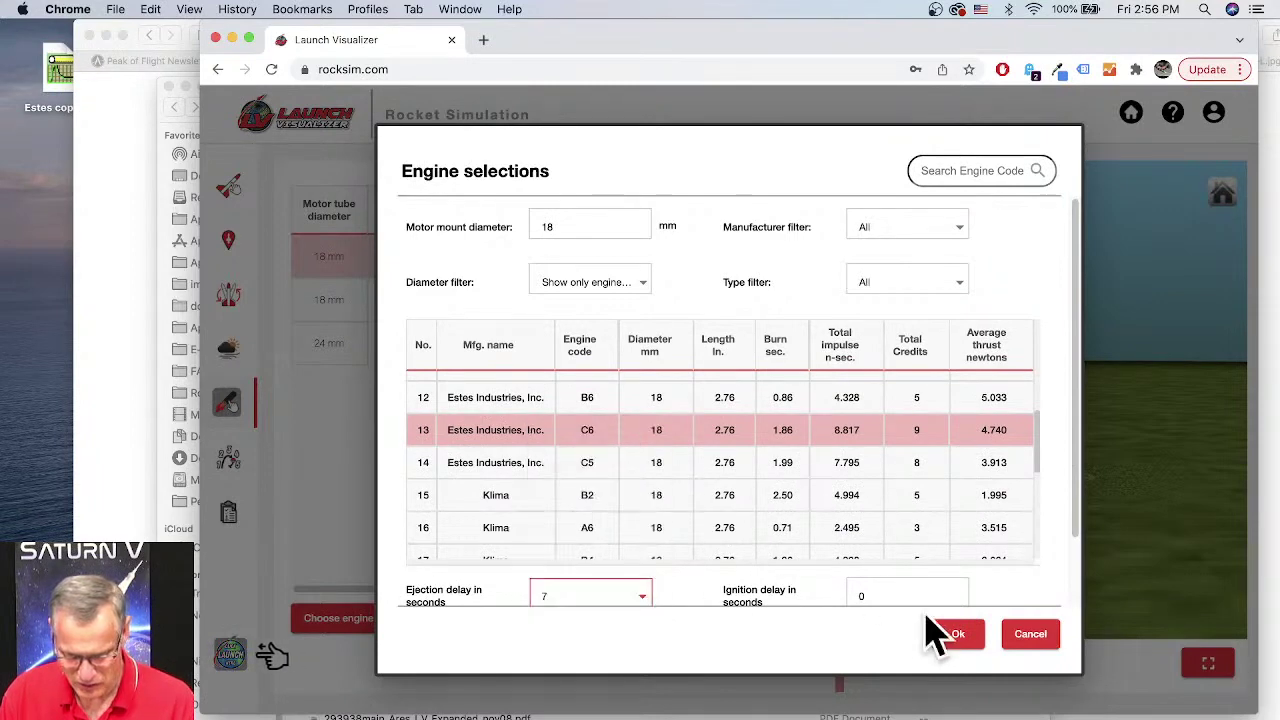
pyautogui.click(975, 634)
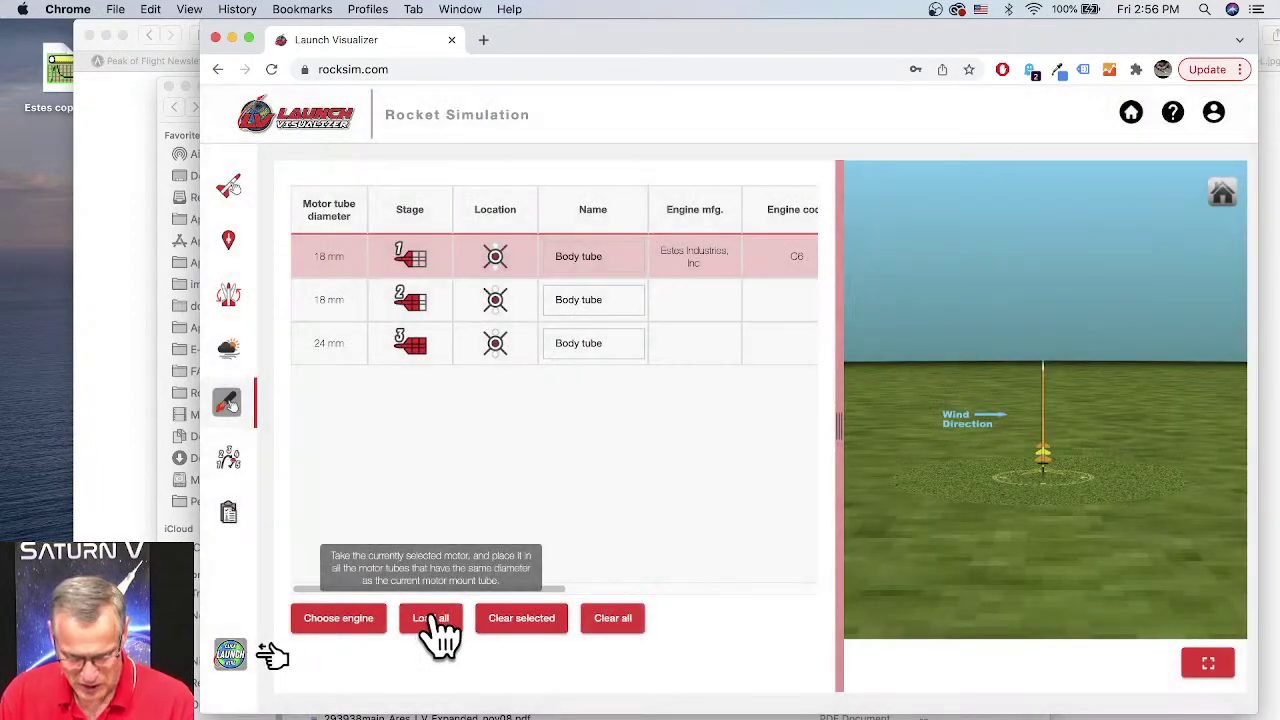
# Step: Load the same C6 engine into the stage 2 motor tube and set that stage's ejection delay to 0 seconds
pyautogui.moveTo(512, 590); pyautogui.dragTo(648, 590)
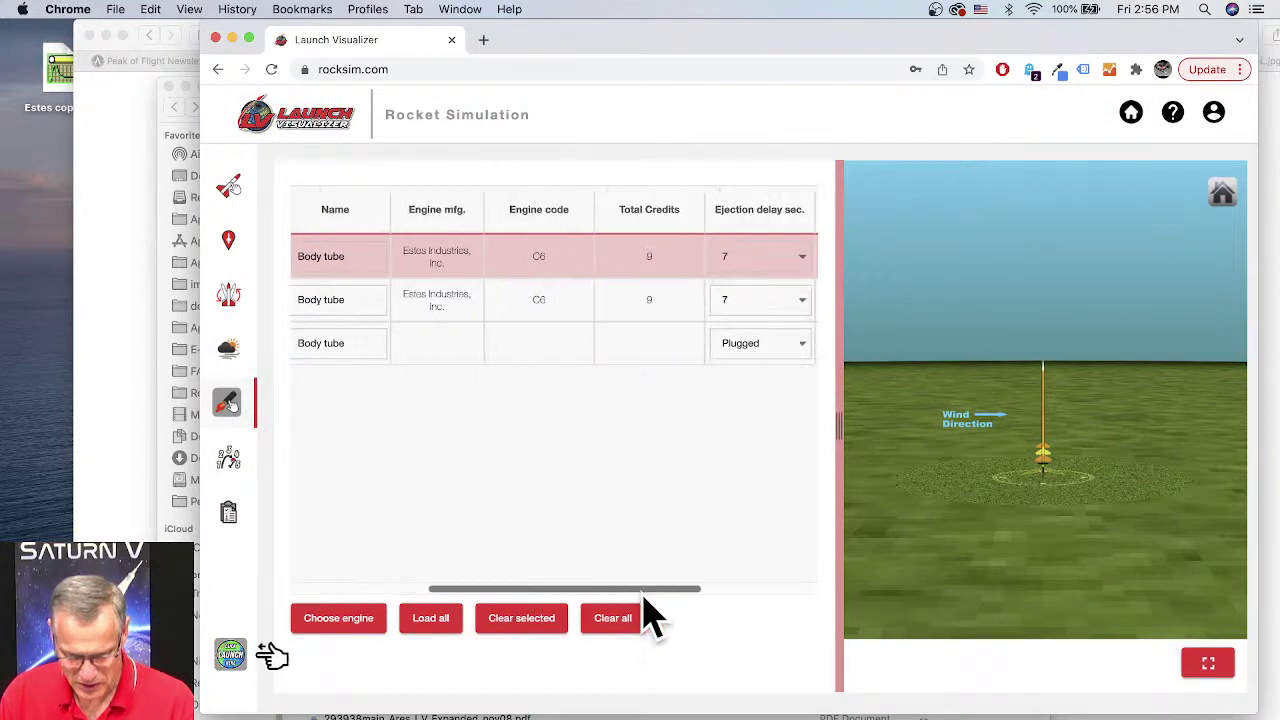
pyautogui.click(795, 302)
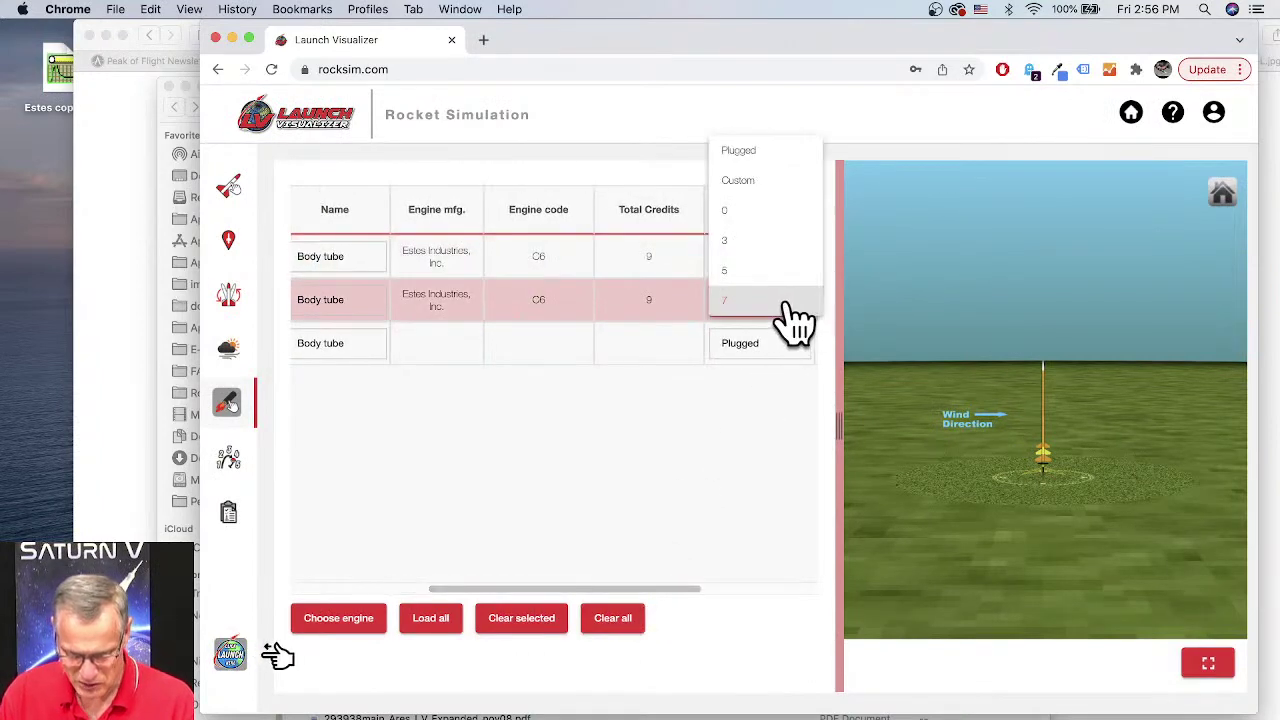
pyautogui.click(740, 212)
# Step: Load the Estes D12 engine with a 0-second ejection delay into the 24 mm motor tube of stage 3
pyautogui.moveTo(590, 590); pyautogui.dragTo(420, 590)
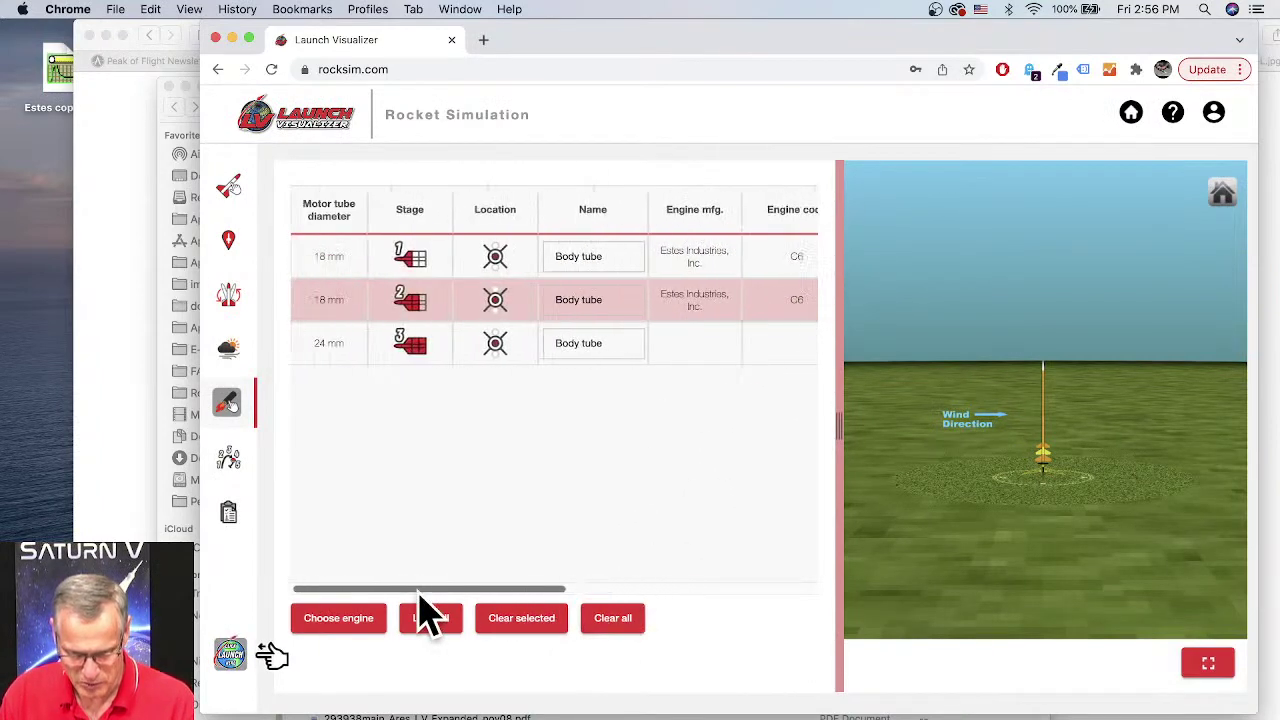
pyautogui.click(437, 352)
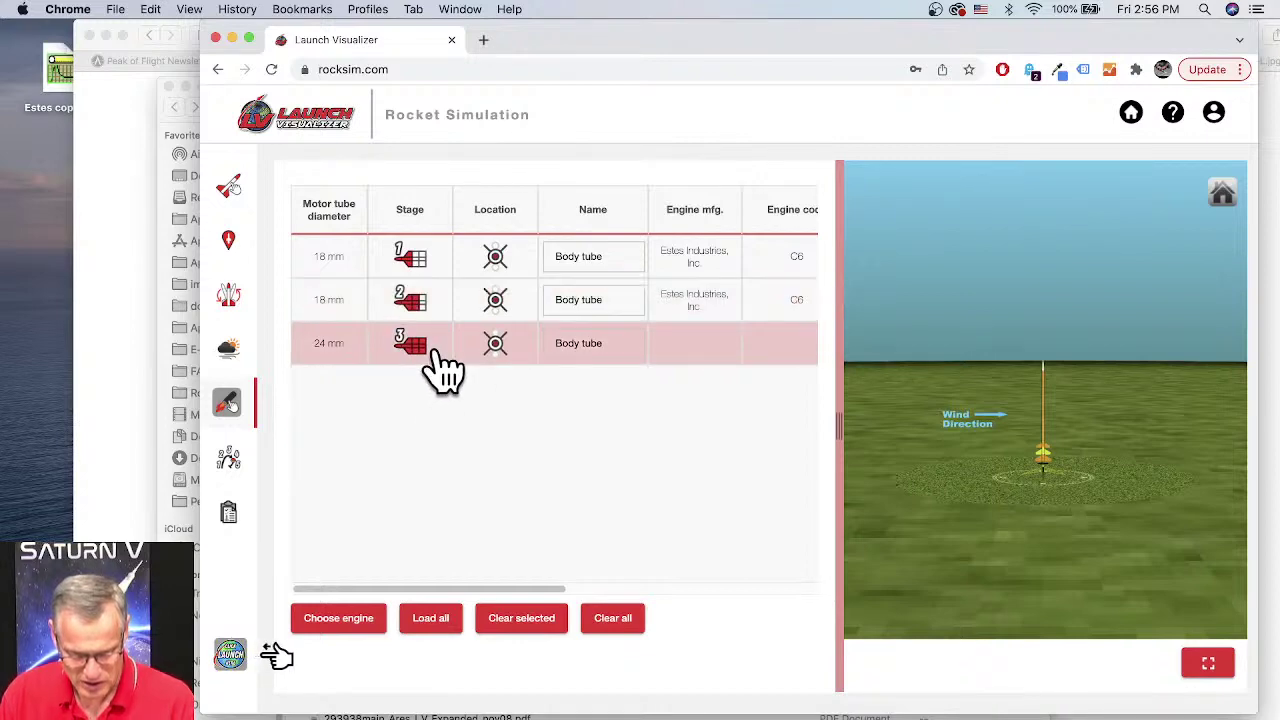
pyautogui.click(345, 620)
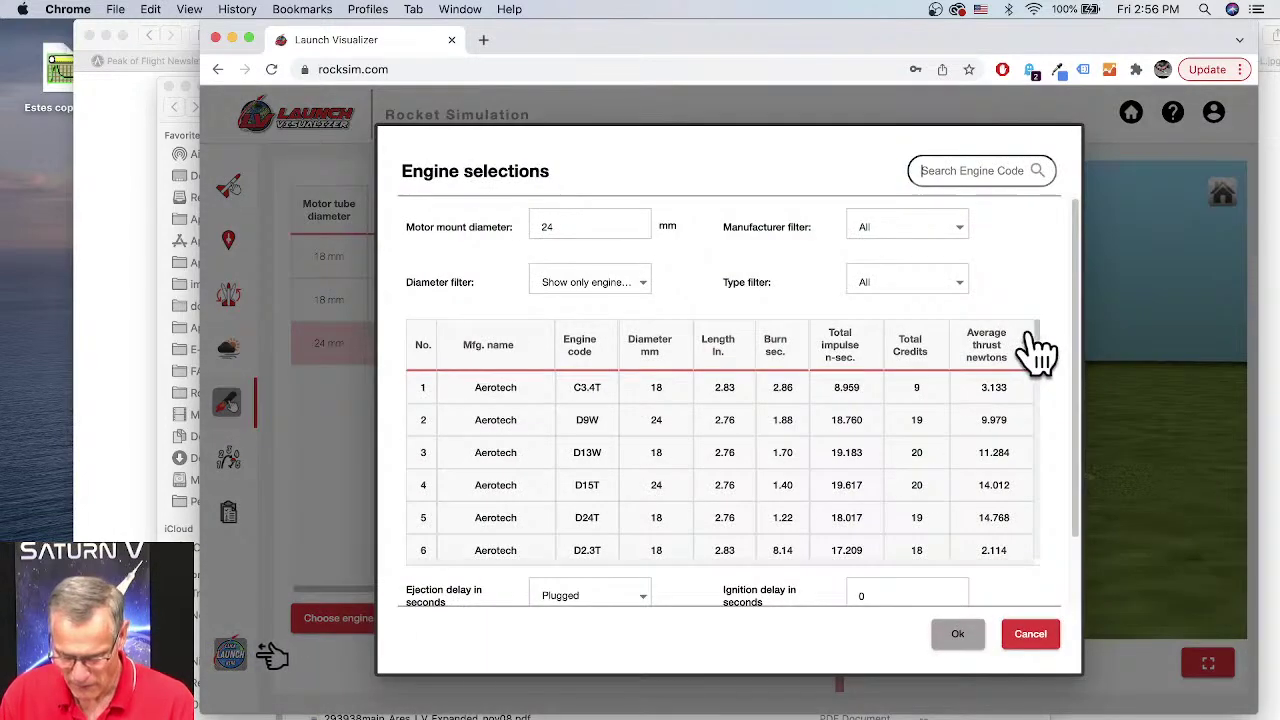
pyautogui.scroll(-5, 1038, 340)
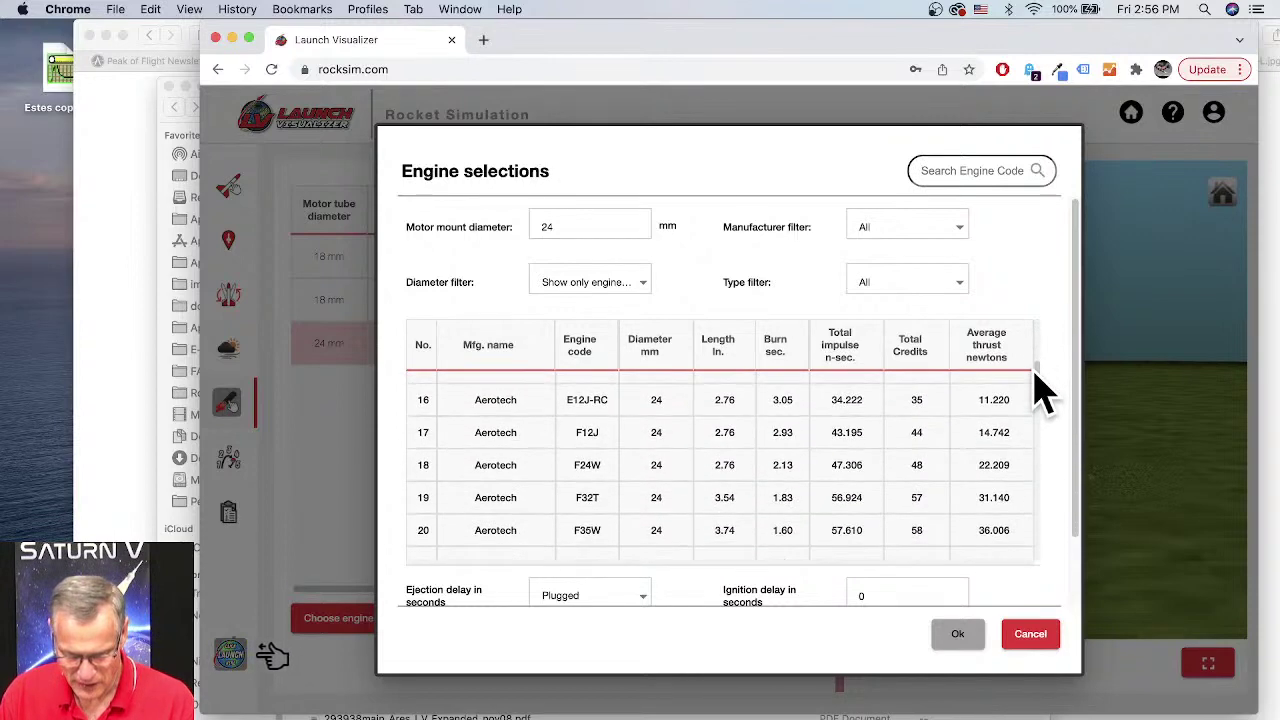
pyautogui.scroll(2, 1035, 365)
pyautogui.moveTo(1036, 367); pyautogui.dragTo(1030, 508)
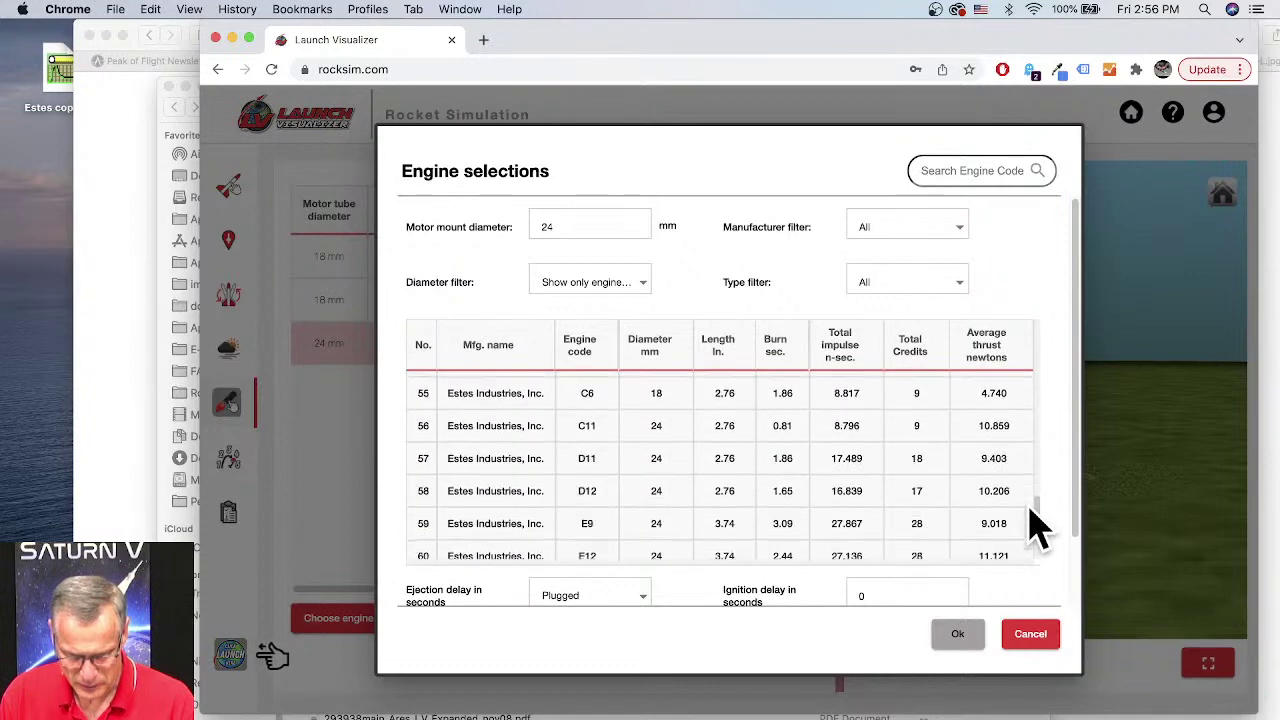
pyautogui.click(588, 490)
pyautogui.click(643, 598)
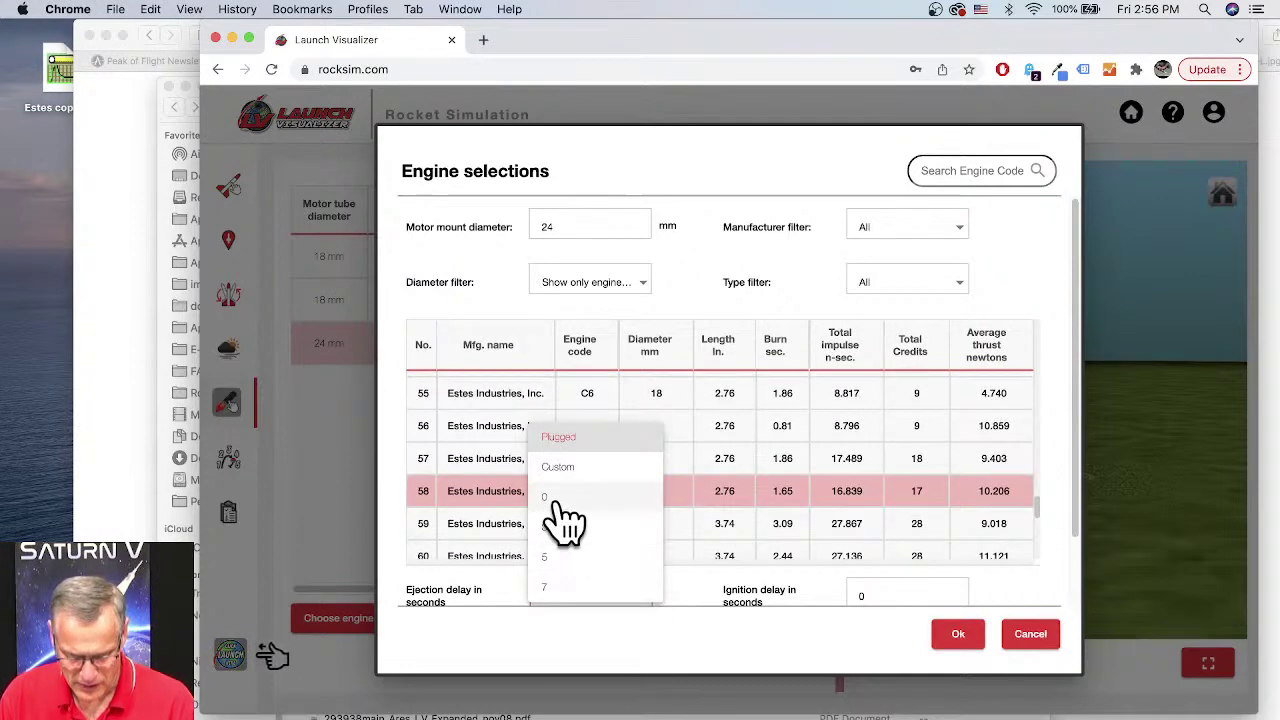
pyautogui.click(622, 497)
pyautogui.click(975, 642)
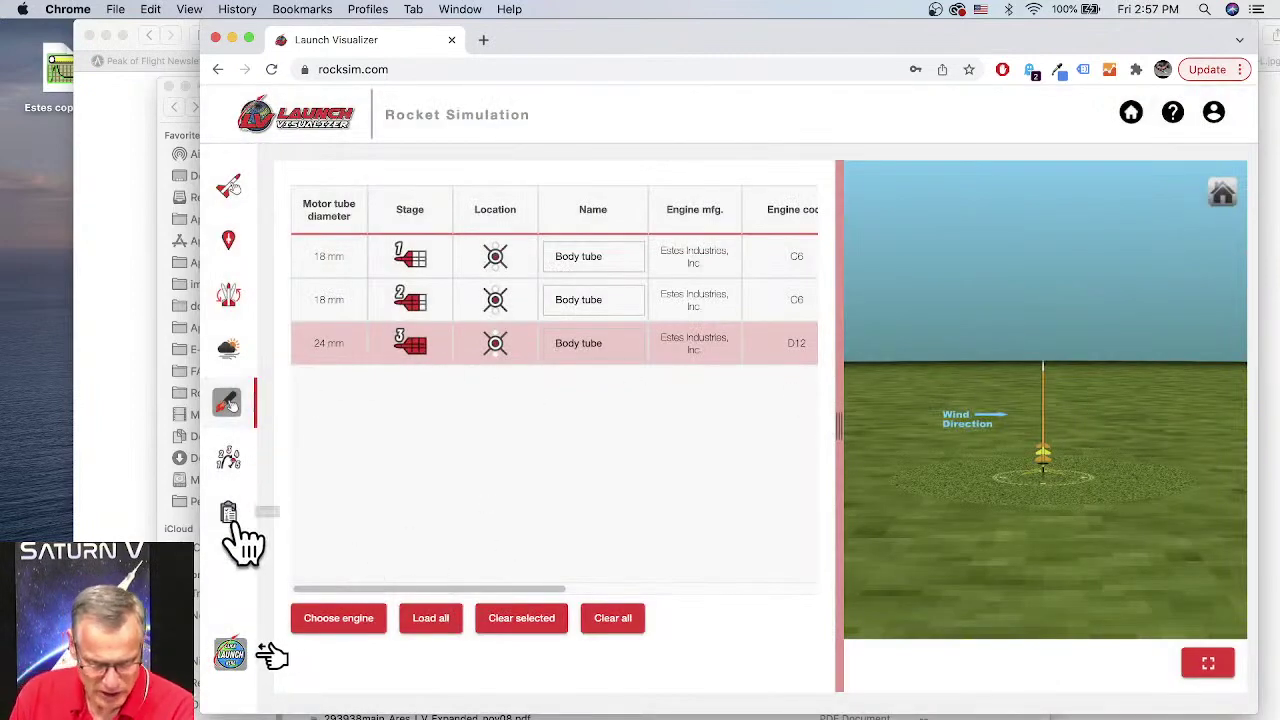
# Step: Run the launch simulation with the comments left empty, and switch the 3D flight display to the trajectory view
pyautogui.click(232, 656)
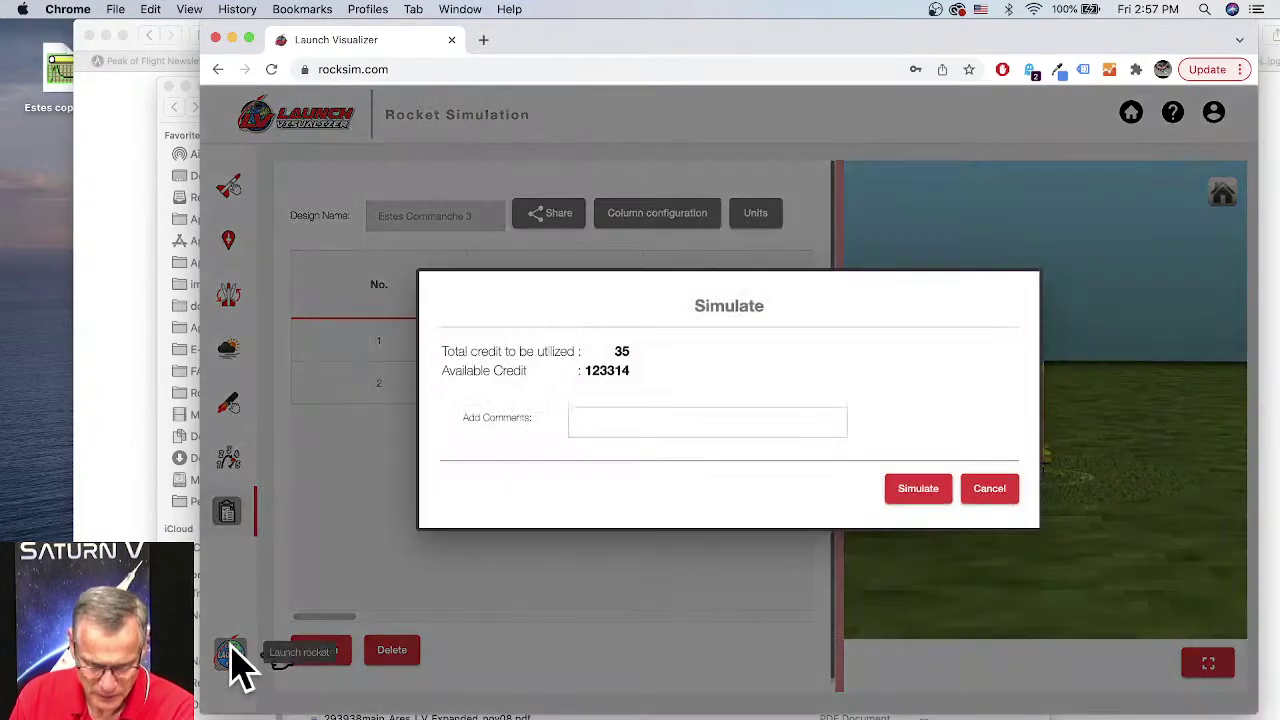
pyautogui.click(928, 496)
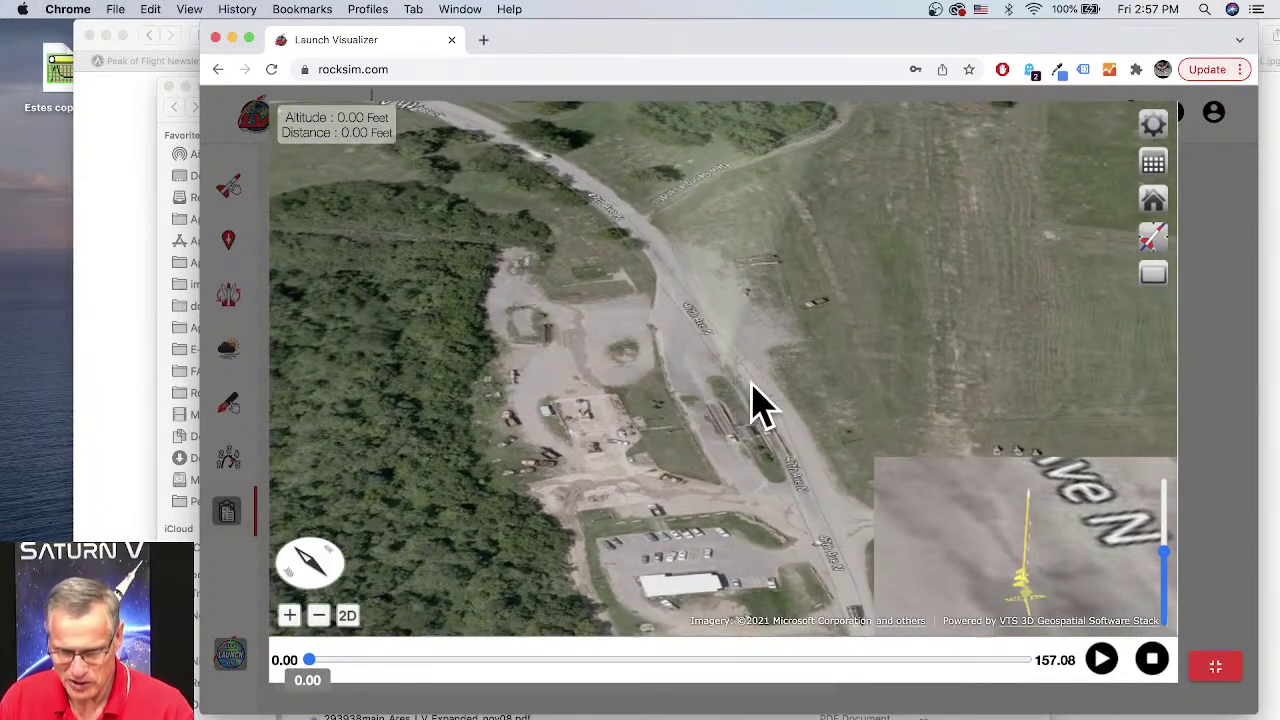
pyautogui.click(1152, 238)
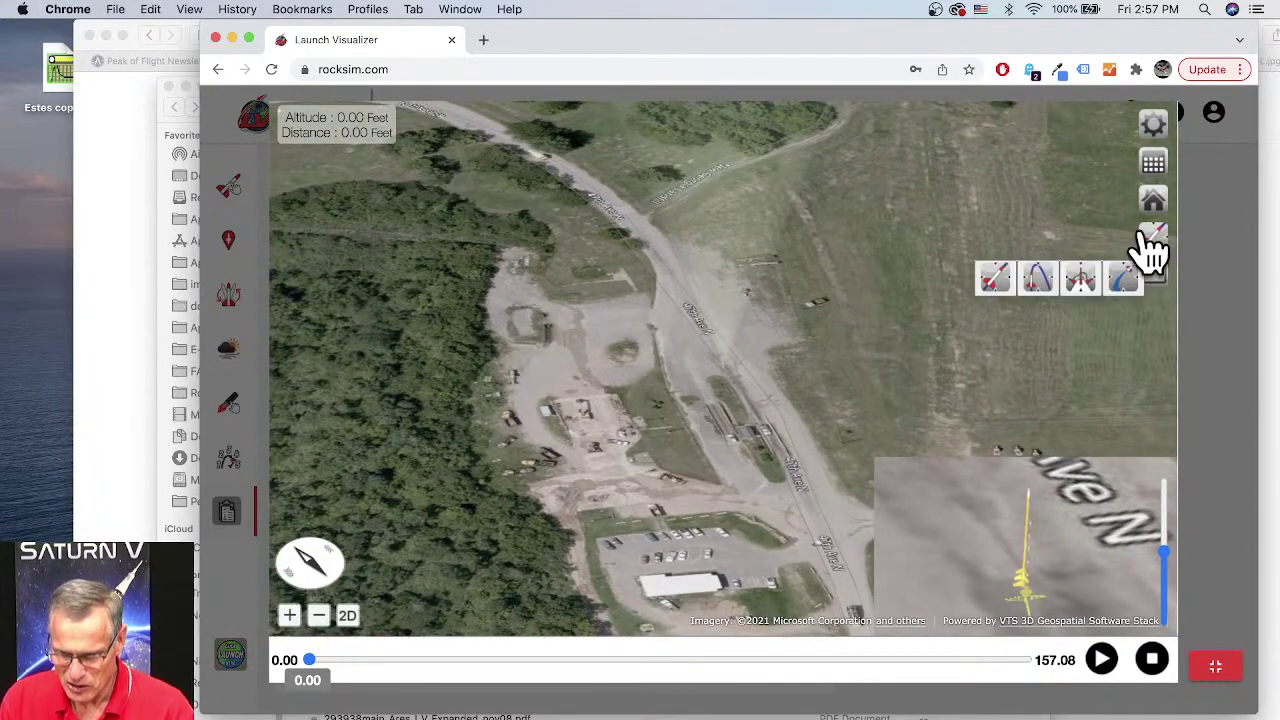
pyautogui.click(1020, 283)
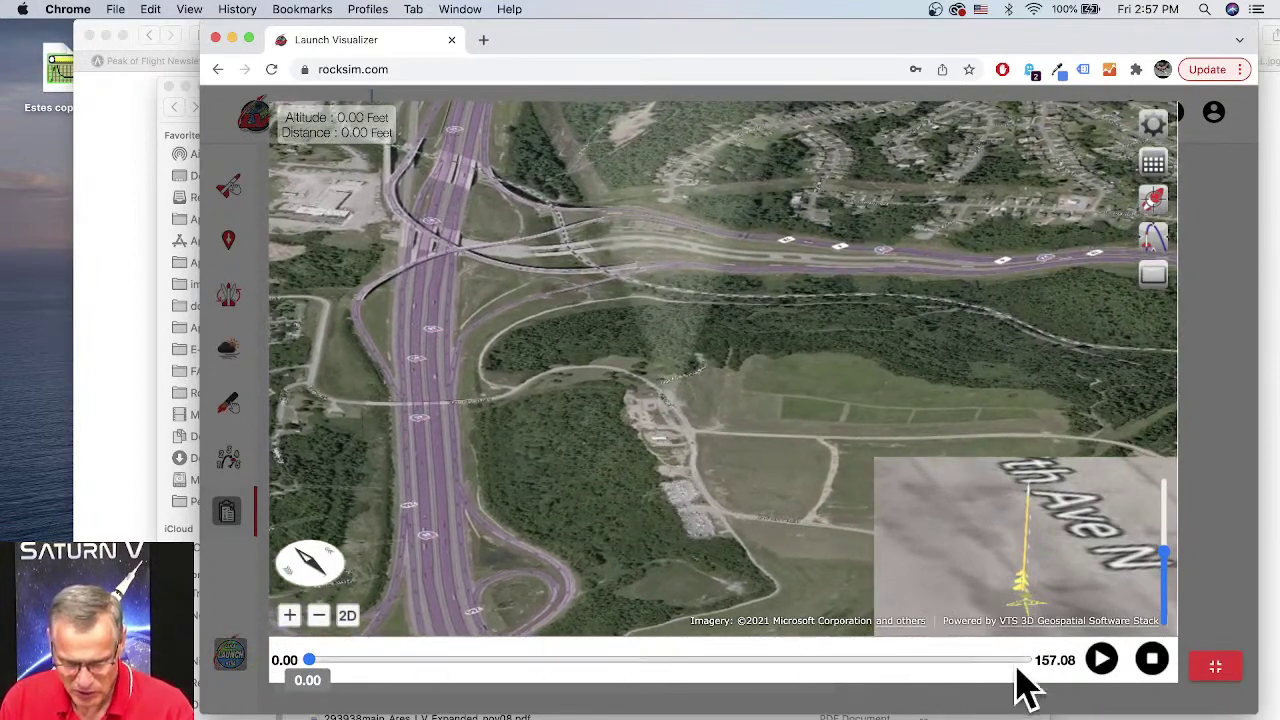
# Step: Play the flight, pause it at about 2.4 seconds, and examine the separating stage trajectories up close
pyautogui.click(1101, 660)
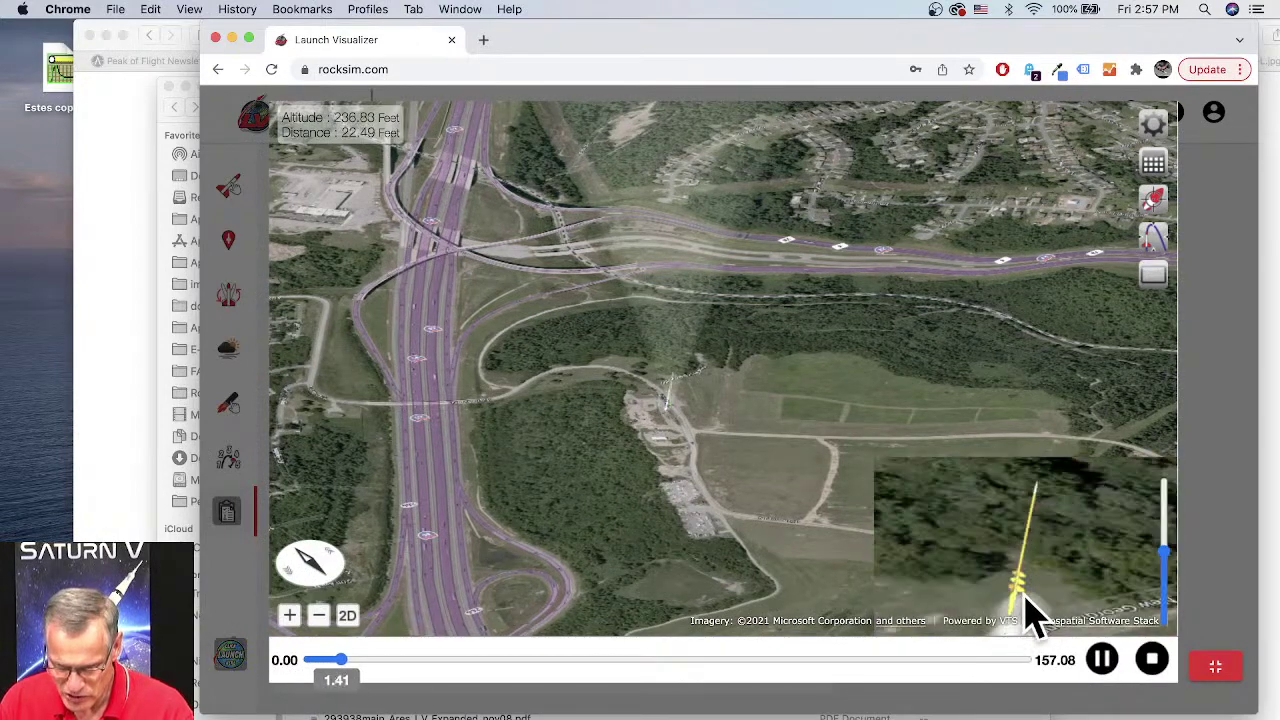
pyautogui.click(1104, 662)
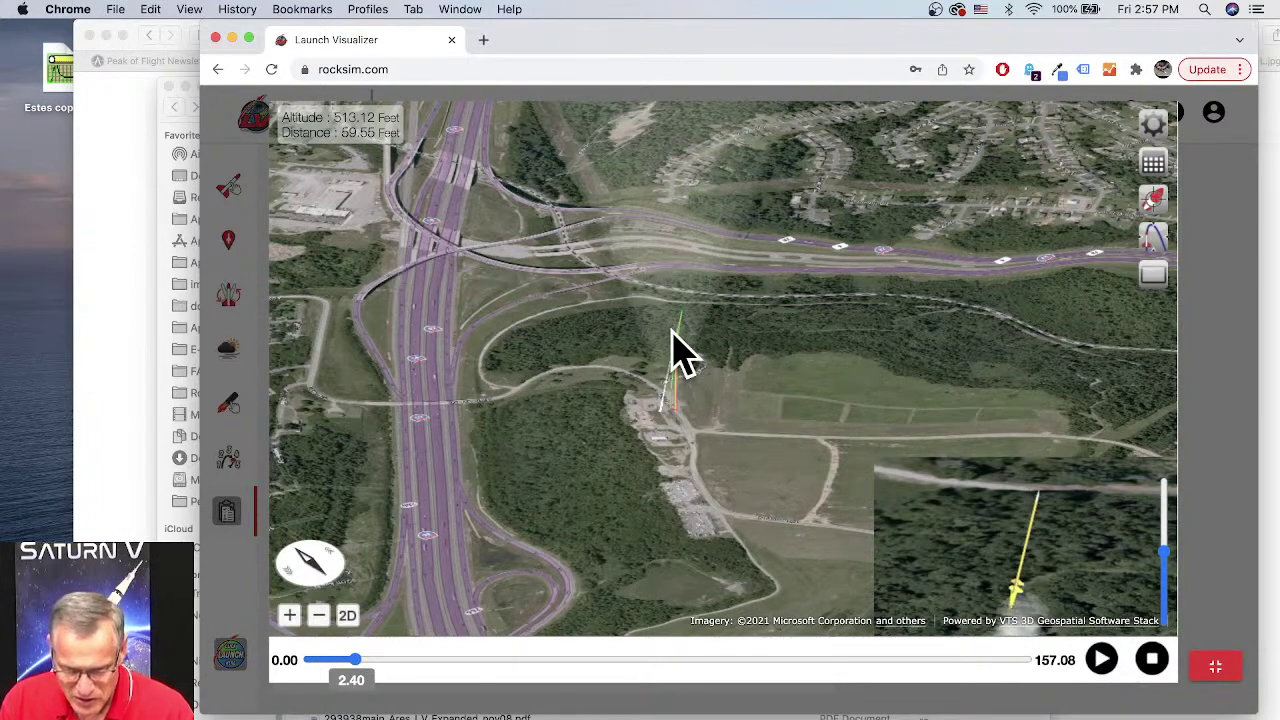
pyautogui.scroll(5, 672, 333)
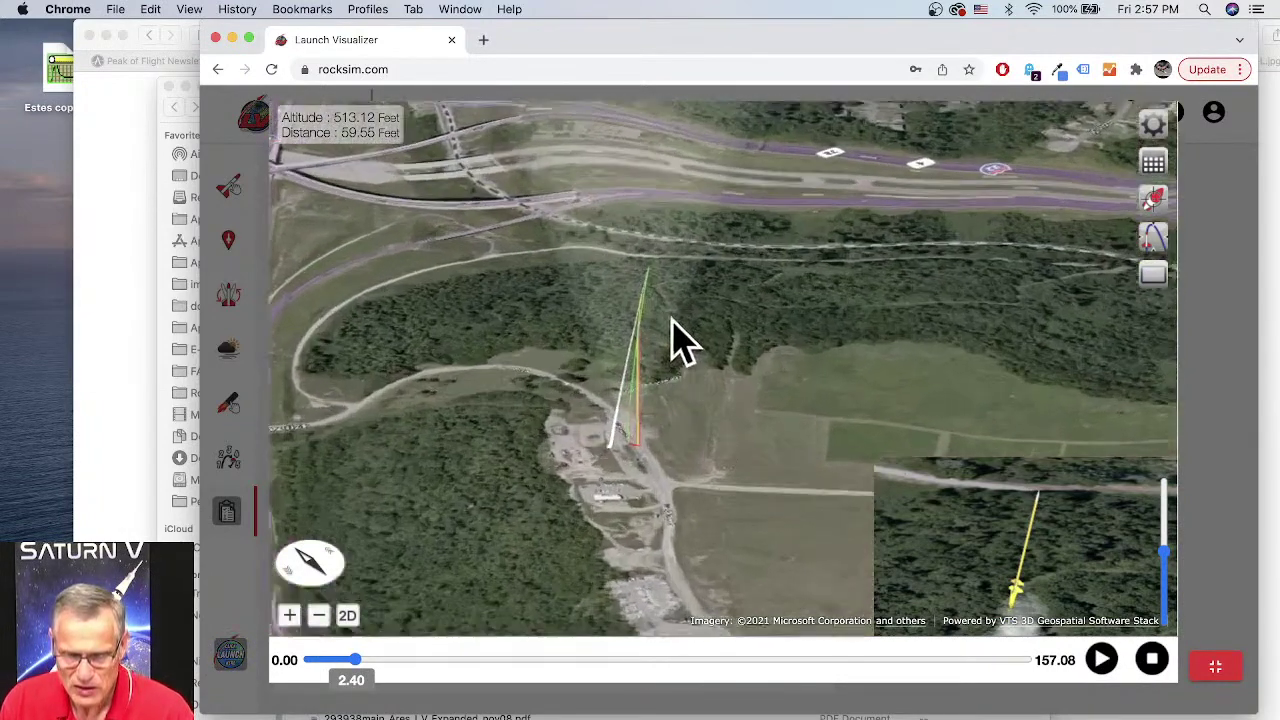
pyautogui.scroll(5, 660, 345)
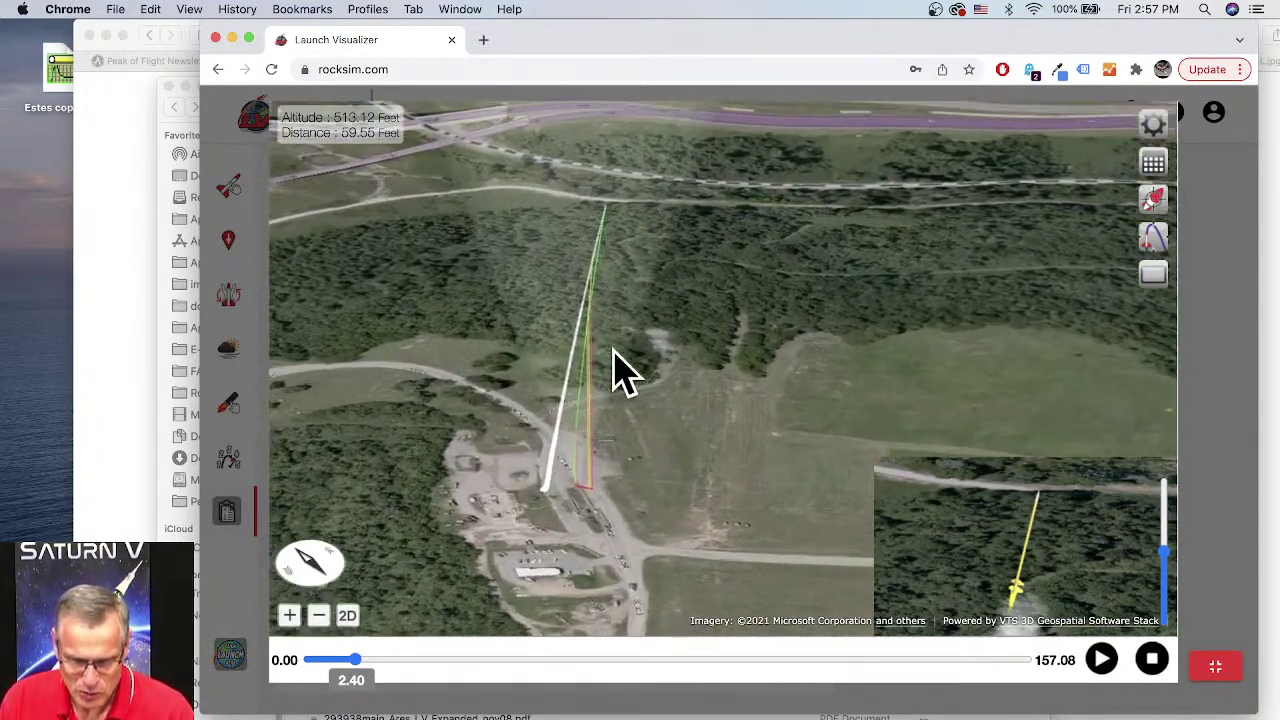
pyautogui.scroll(5, 620, 372)
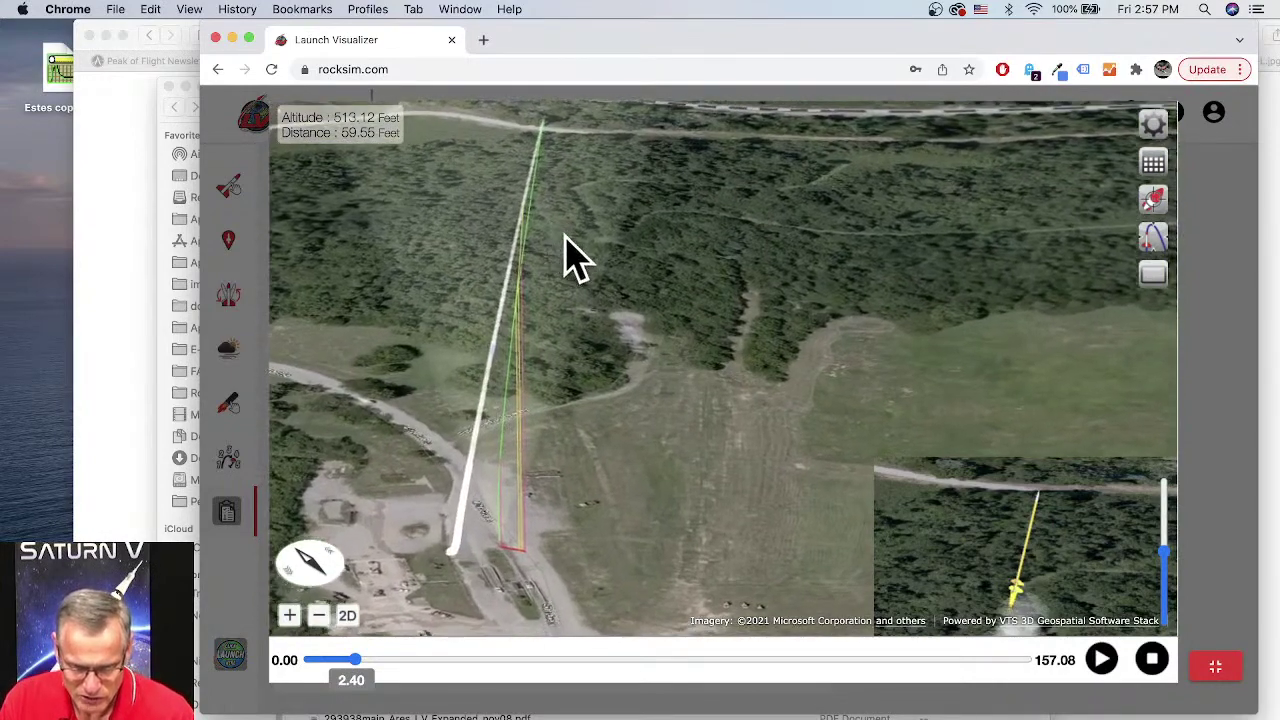
pyautogui.moveTo(565, 235); pyautogui.dragTo(597, 271)
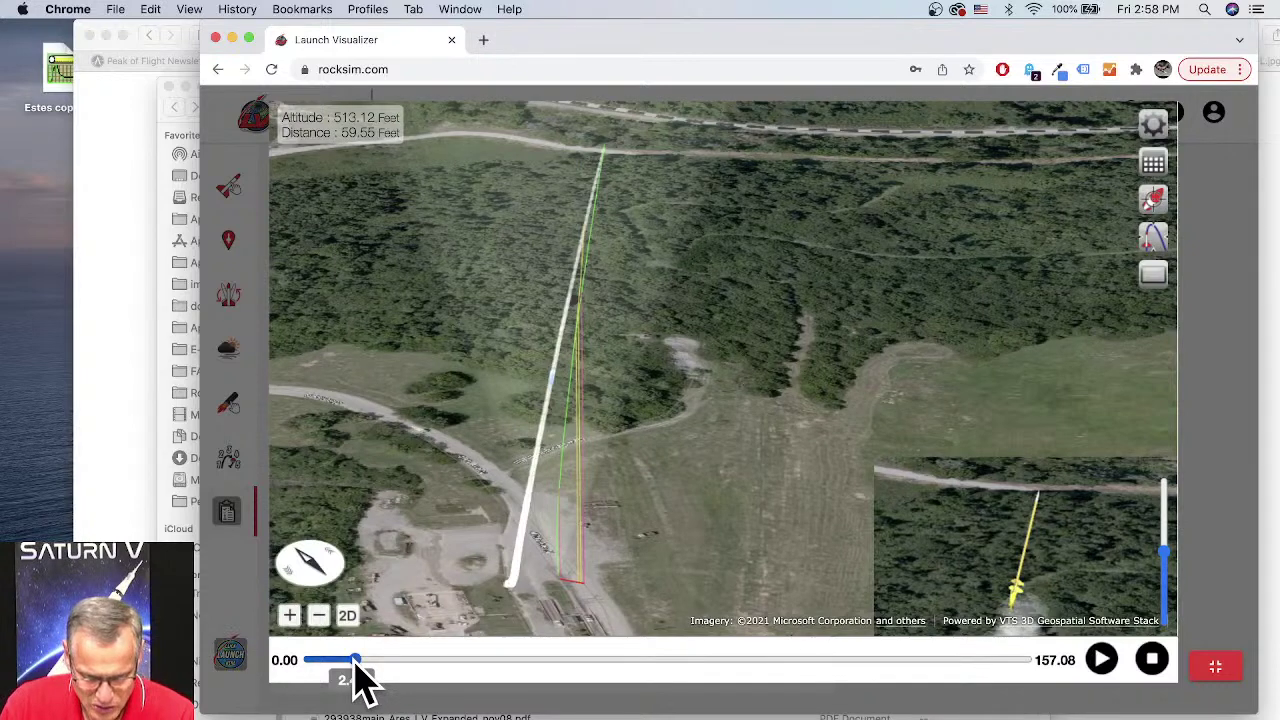
# Step: Move the flight time back to 1.66 seconds and set the zoom of the inset rocket view to its minimum
pyautogui.moveTo(355, 663); pyautogui.dragTo(344, 664)
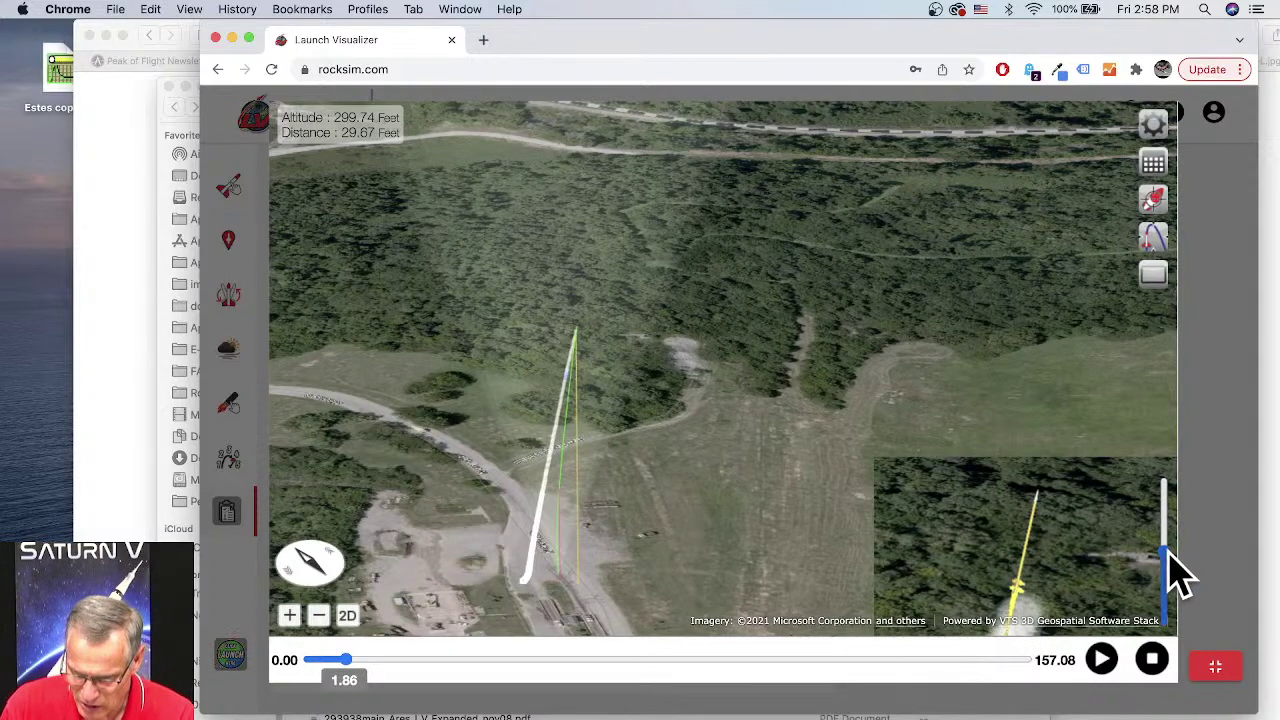
pyautogui.moveTo(1168, 553); pyautogui.dragTo(1177, 634)
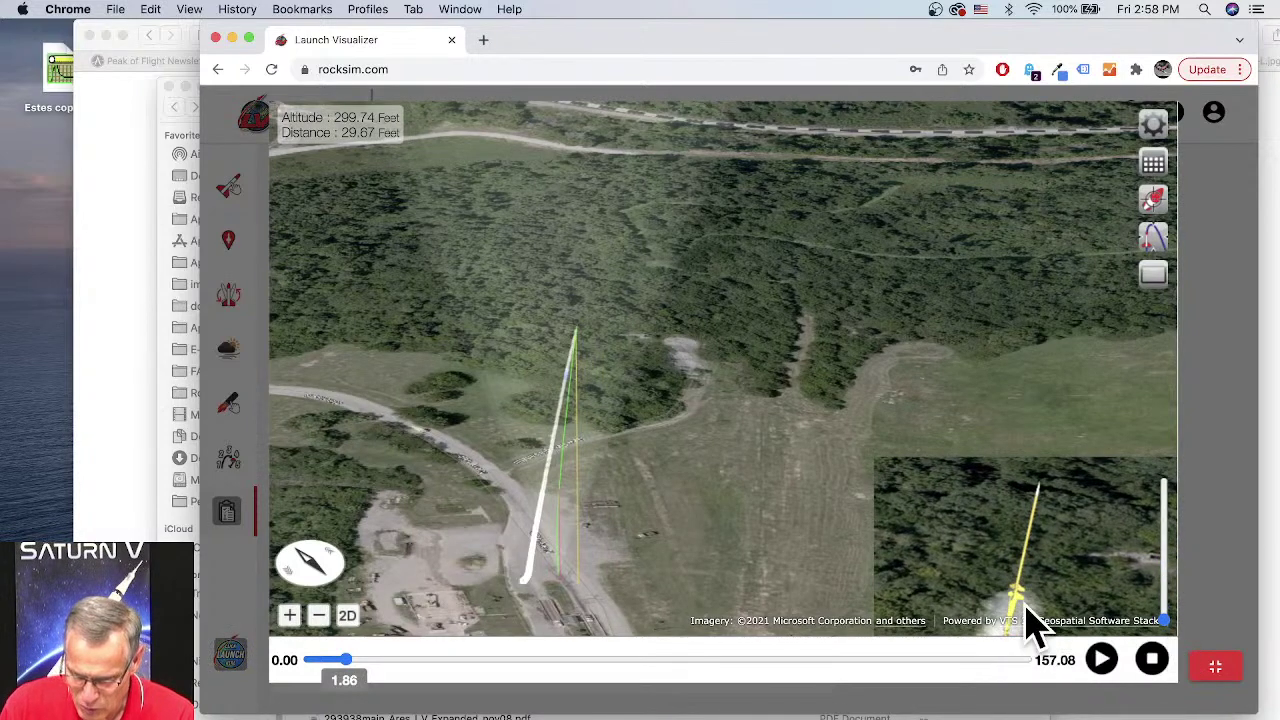
pyautogui.moveTo(346, 660); pyautogui.dragTo(343, 660)
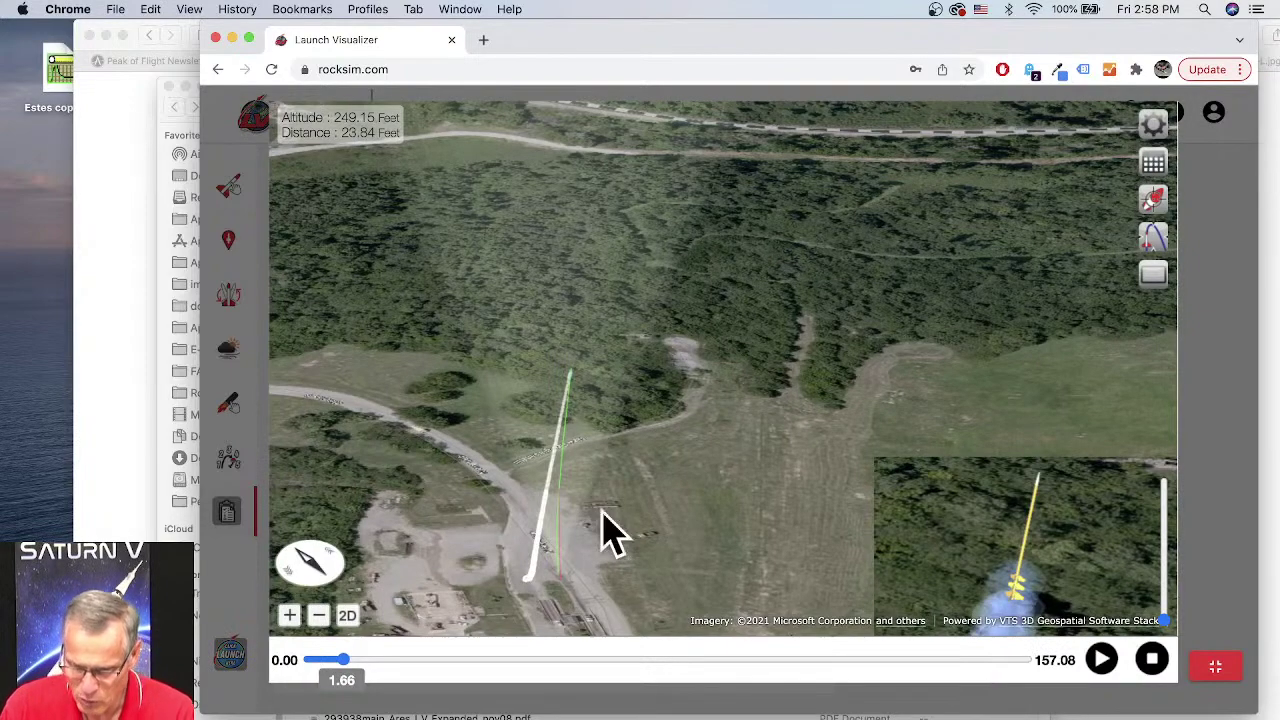
pyautogui.click(1152, 127)
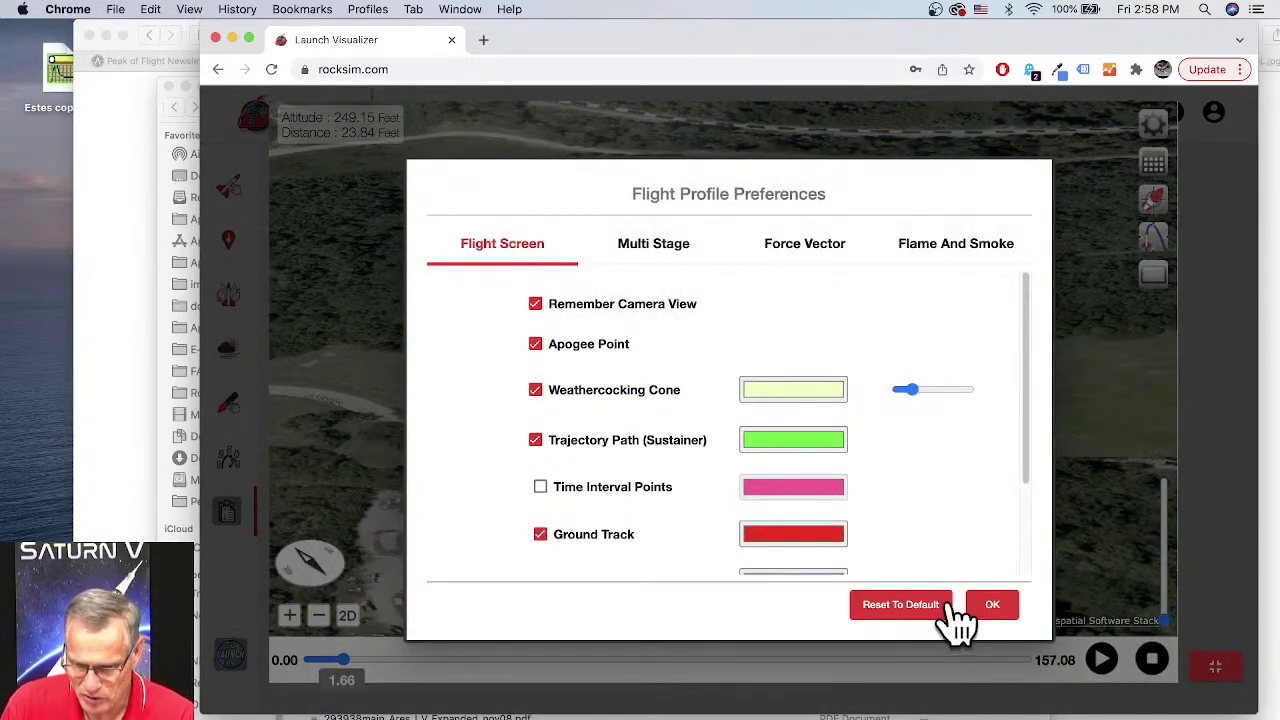
pyautogui.click(998, 608)
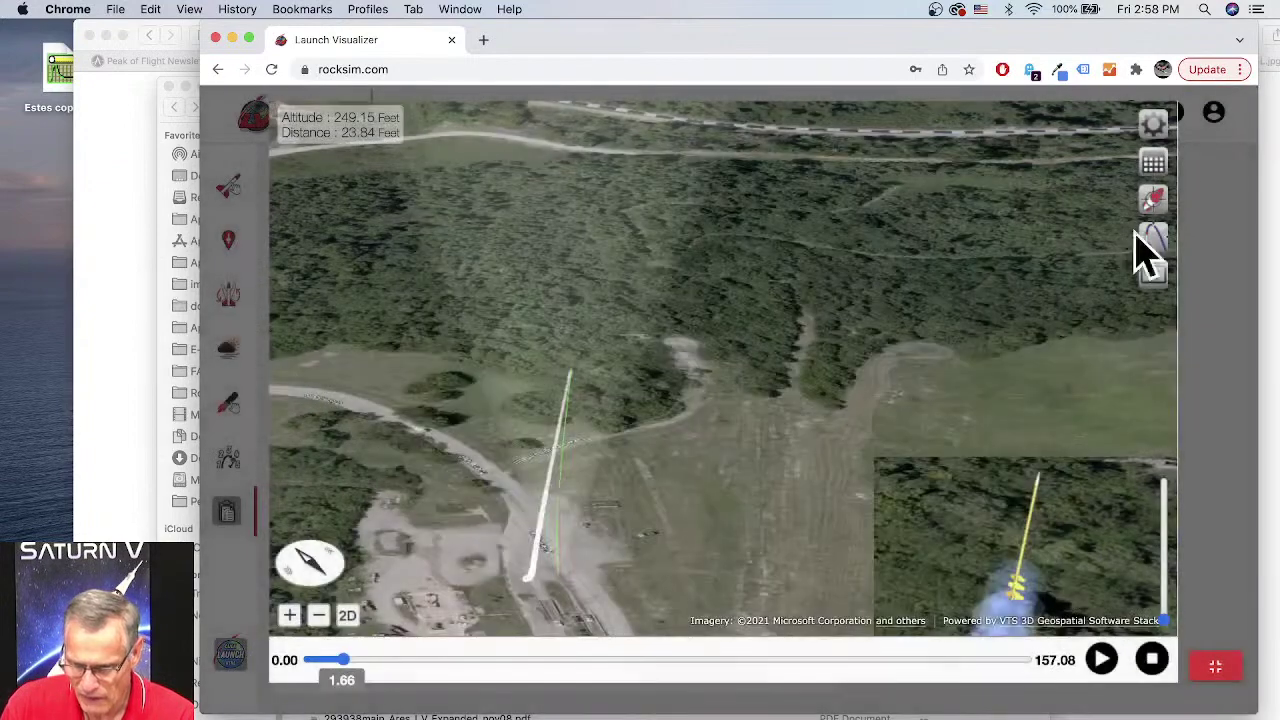
# Step: Show the flight data for this moment and capture a screenshot of the table rows from Longitude to Body elevation
pyautogui.click(1150, 165)
pyautogui.moveTo(854, 214); pyautogui.dragTo(925, 120)
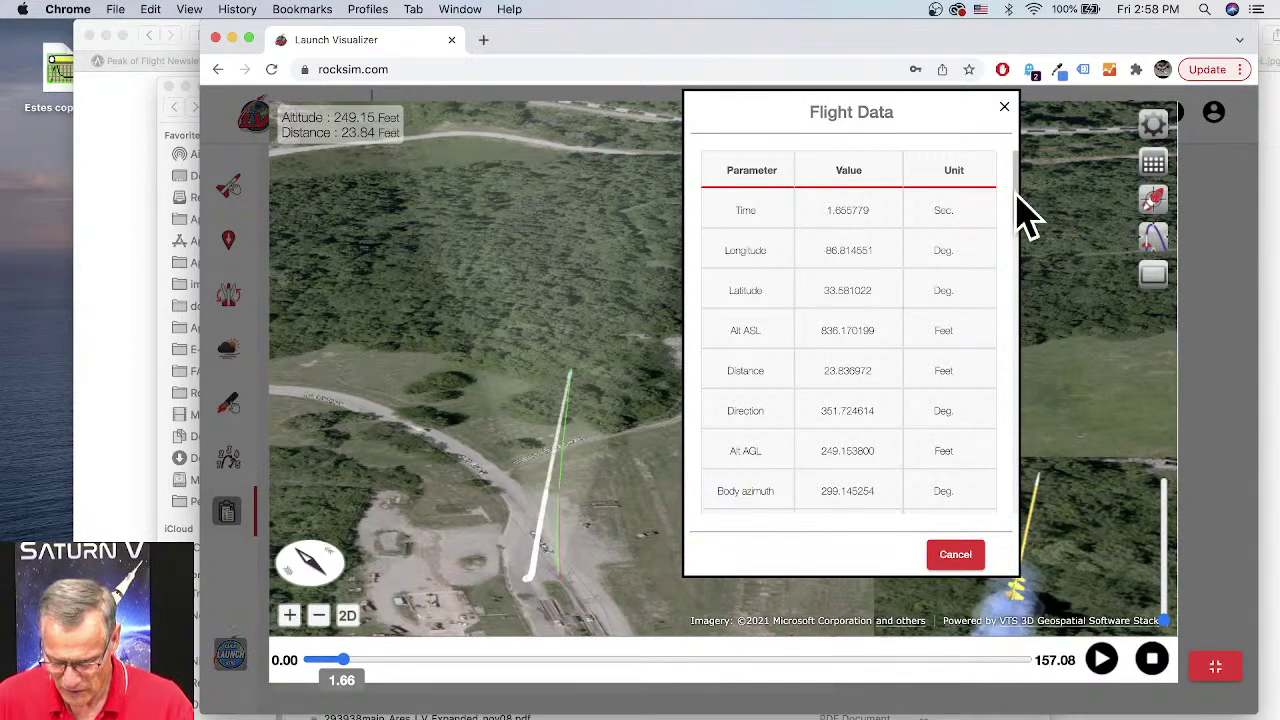
pyautogui.scroll(-2, 1025, 220)
pyautogui.scroll(1, 1027, 228)
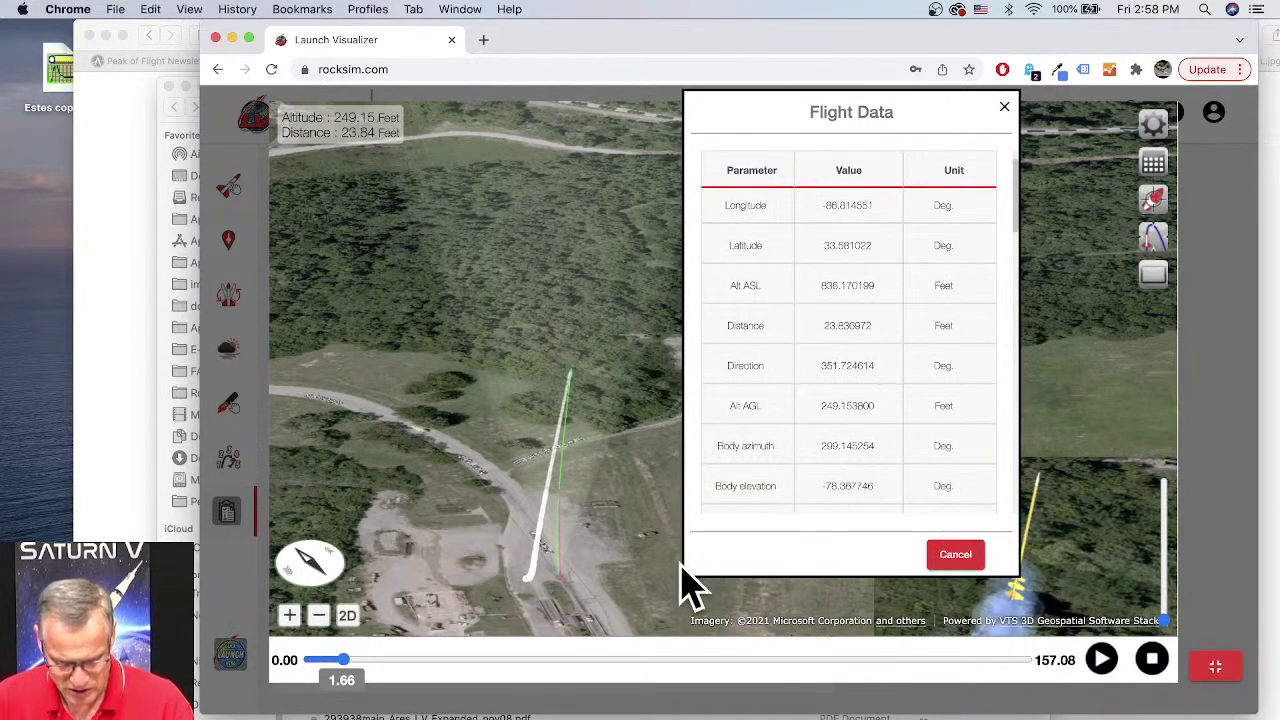
pyautogui.press('super+shift+4')
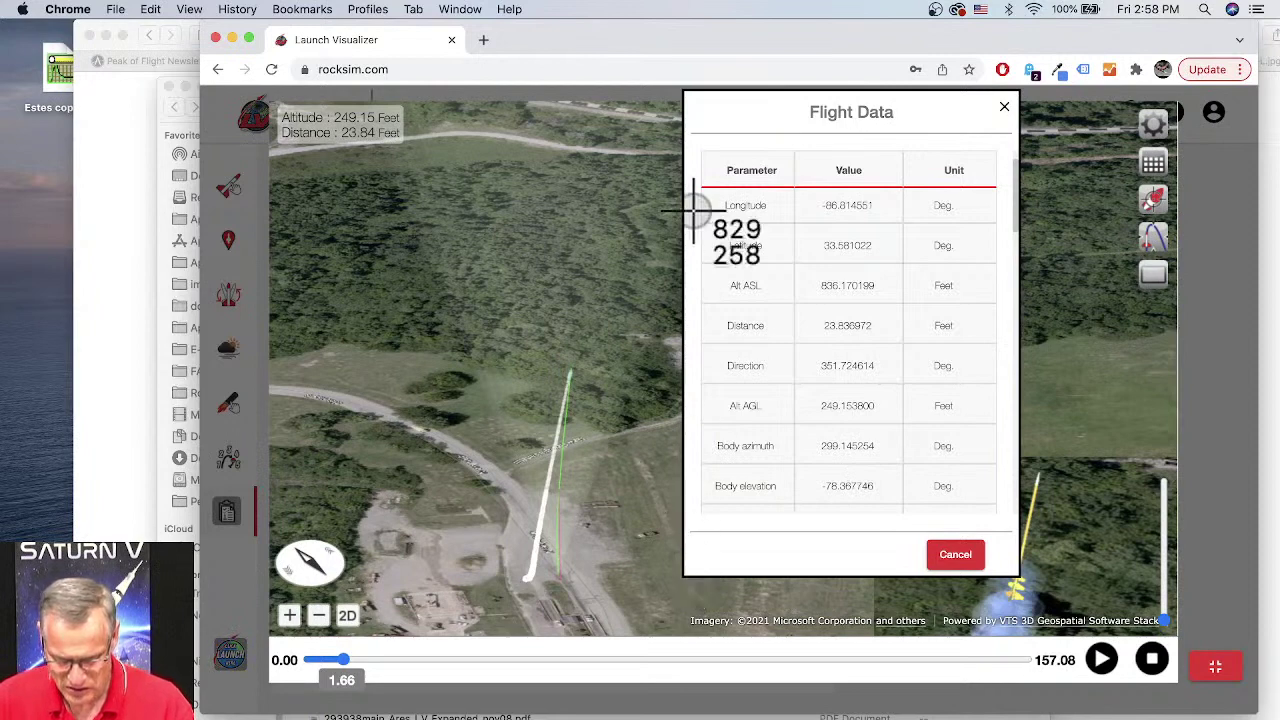
pyautogui.moveTo(684, 89); pyautogui.dragTo(996, 508)
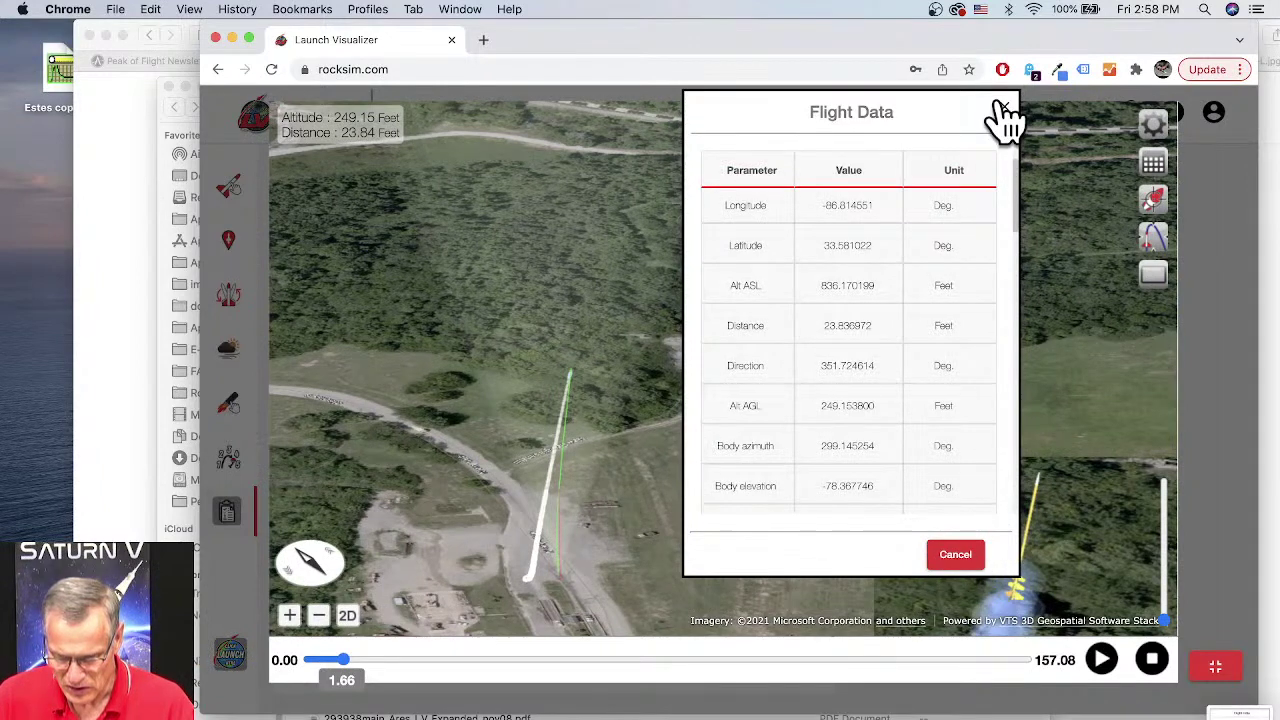
# Step: Capture a second screenshot of the flight data table covering the rows from Direction to Air velocity
pyautogui.scroll(-3, 1018, 222)
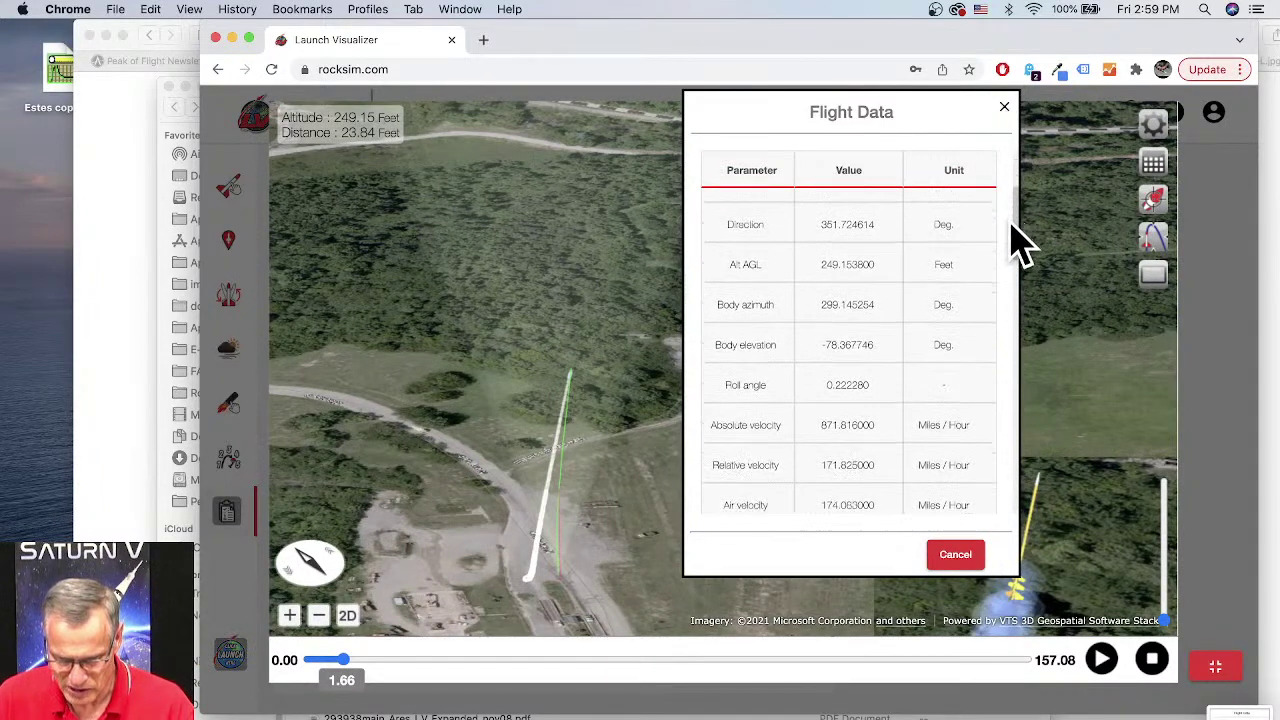
pyautogui.scroll(-4, 1016, 248)
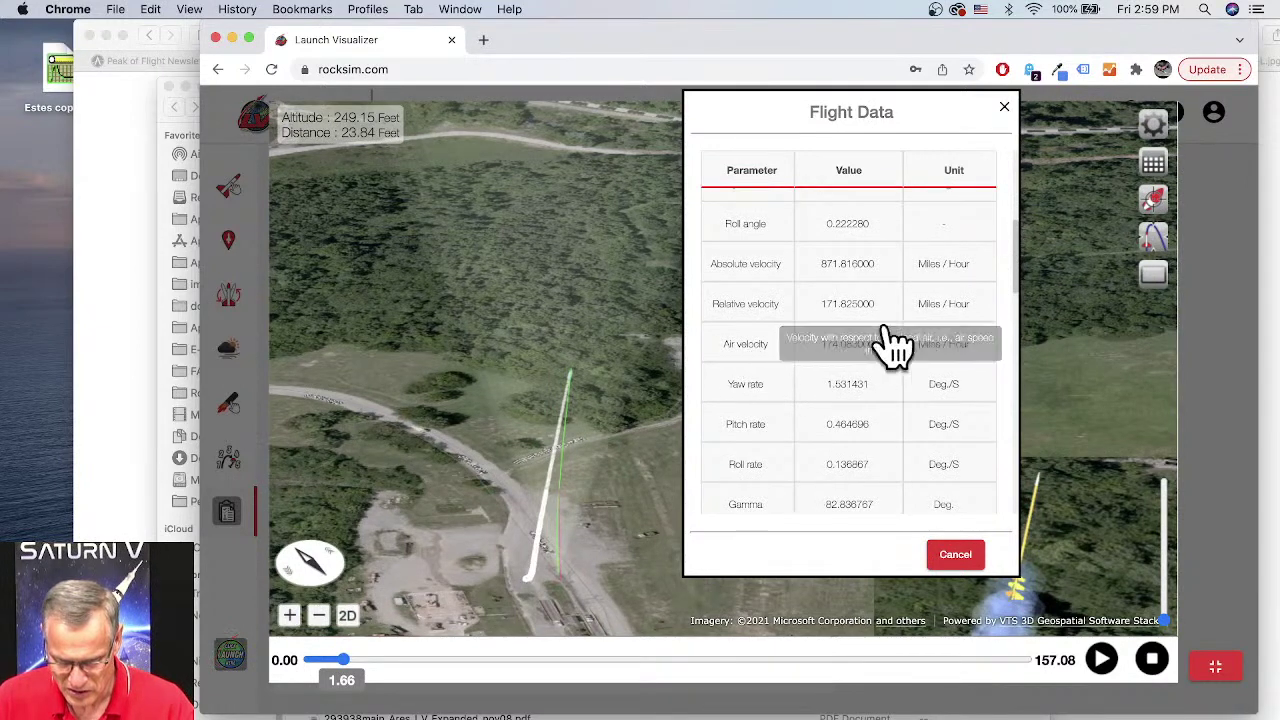
pyautogui.moveTo(1017, 253); pyautogui.dragTo(1013, 222)
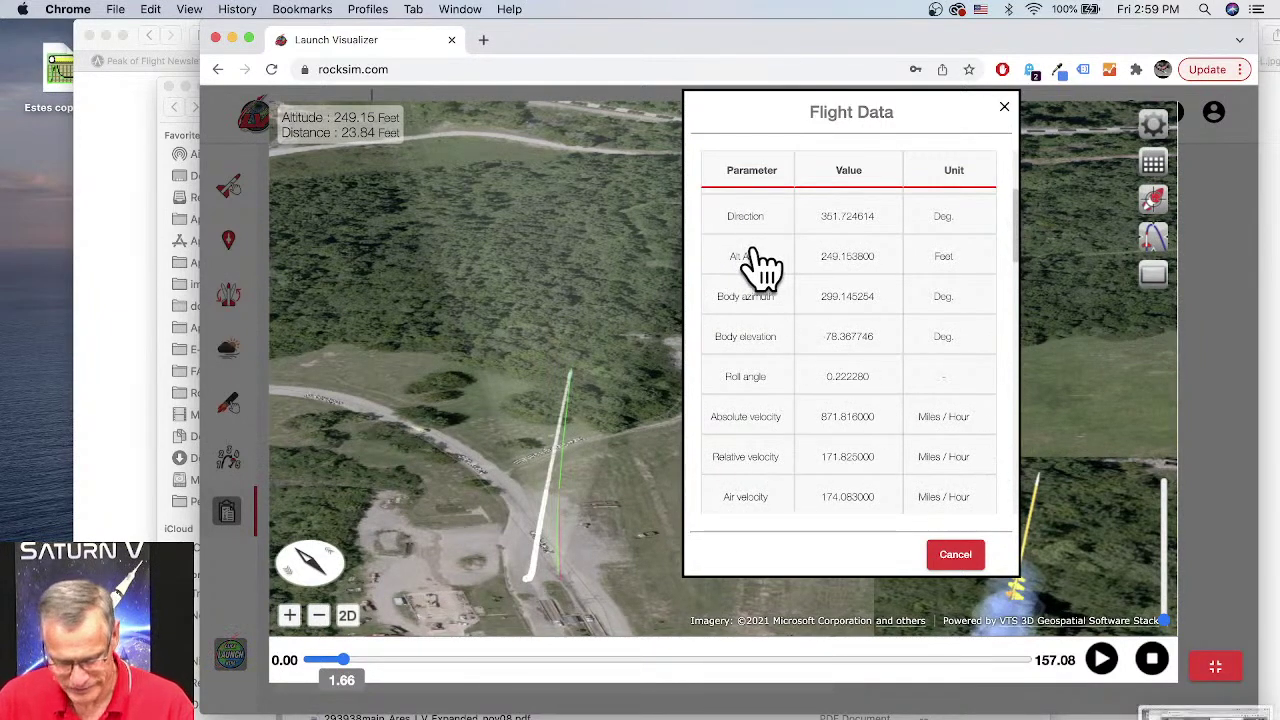
pyautogui.press('super+shift+4')
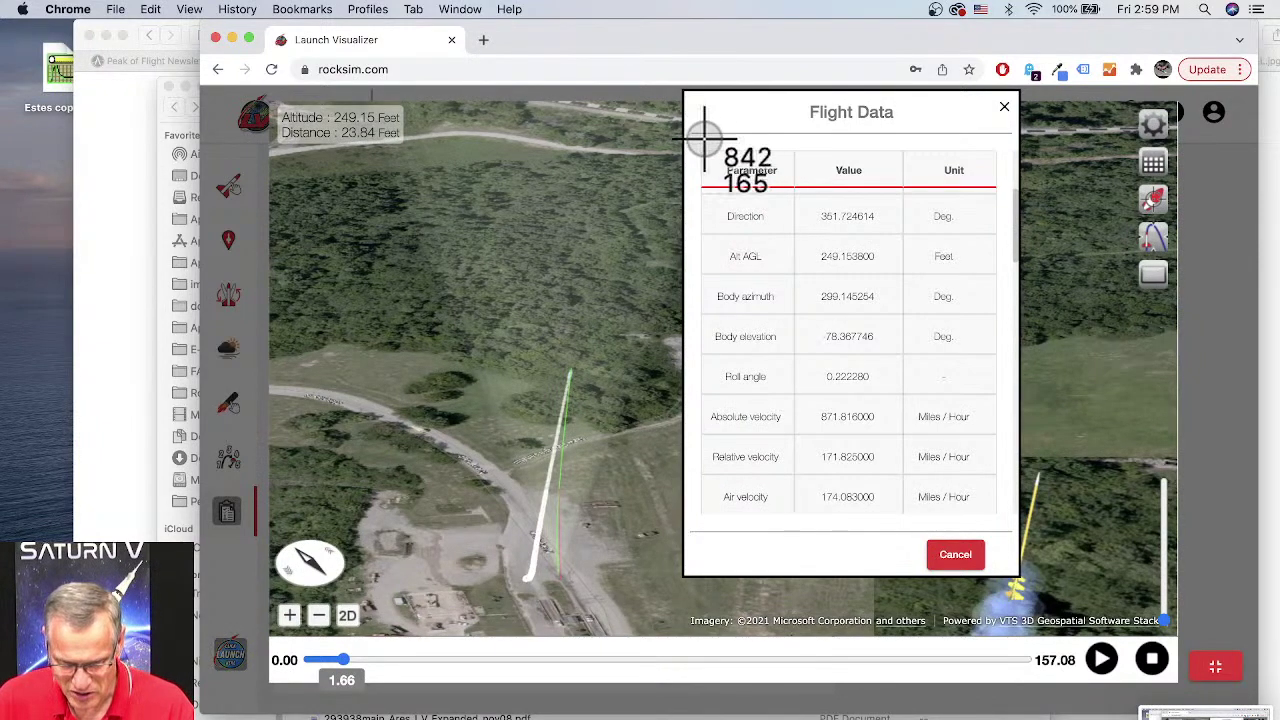
pyautogui.moveTo(700, 143); pyautogui.dragTo(1010, 541)
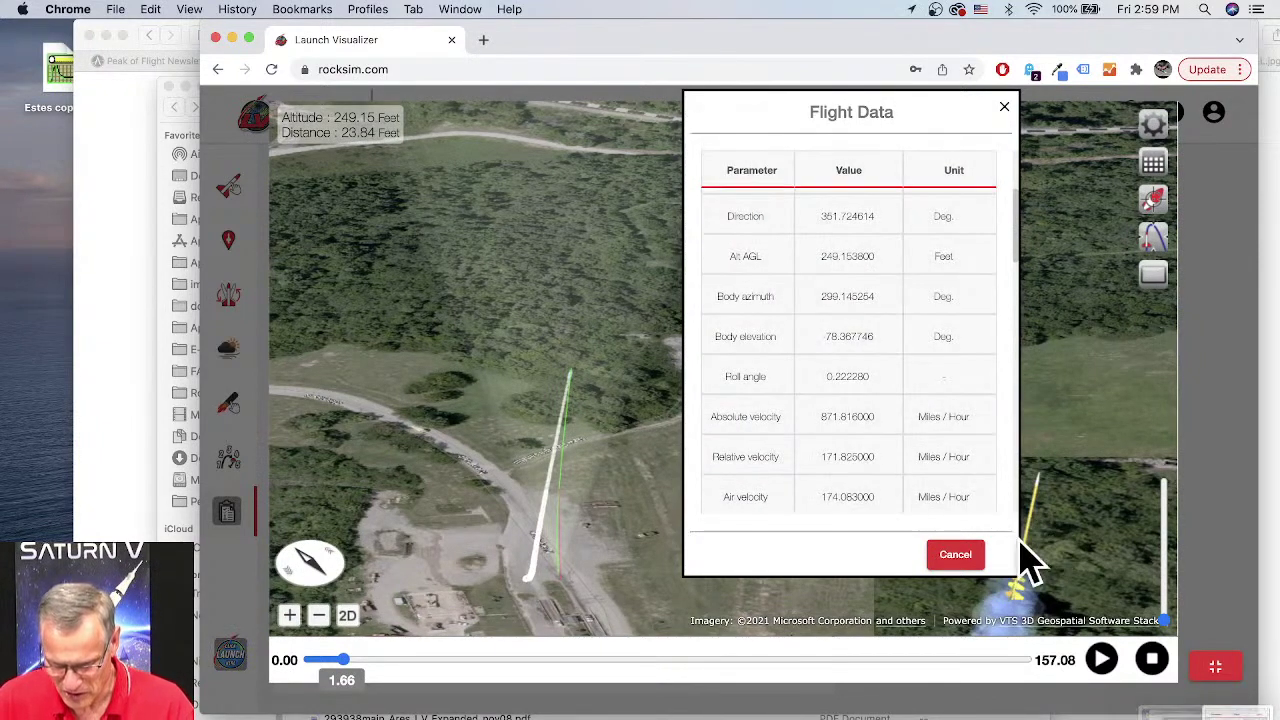
# Step: Leave the flight data and the full-screen flight view, and show the launch site settings
pyautogui.click(955, 556)
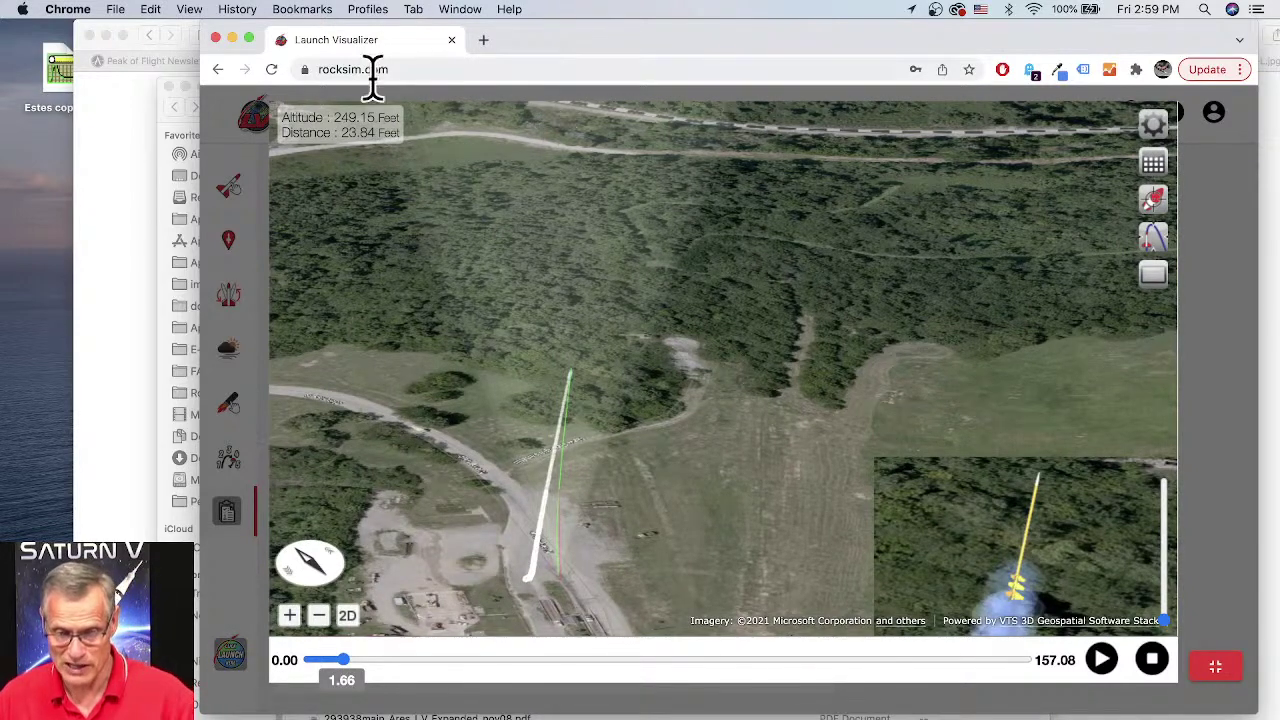
pyautogui.click(1218, 668)
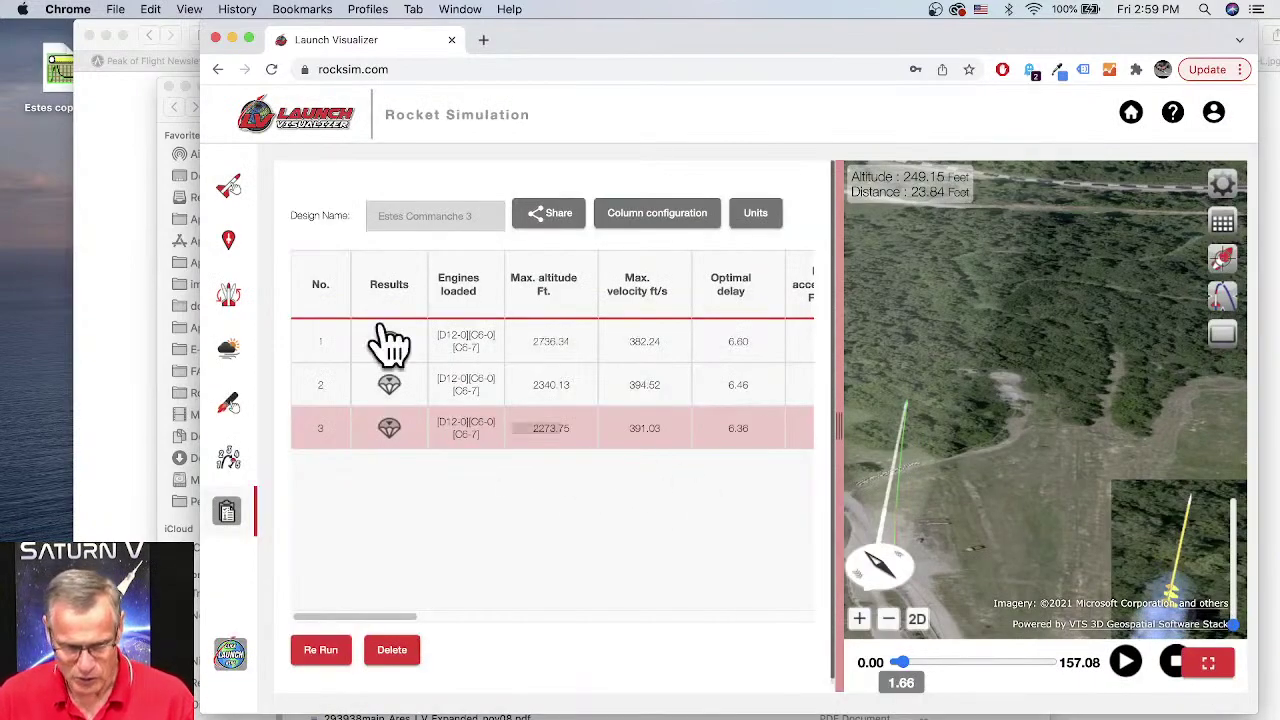
pyautogui.click(230, 240)
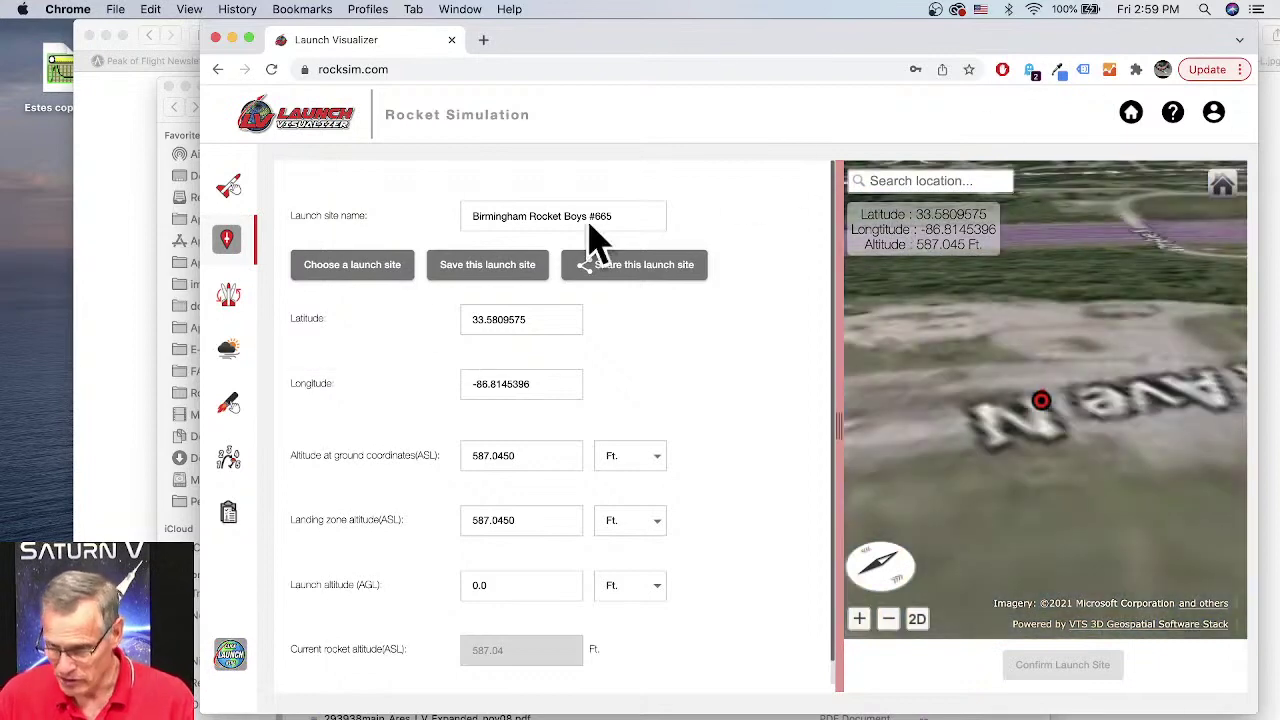
# Step: Switch to Finder and open the Desktop screenshots from 2021-12-17 at 2.59.16 PM and 2.58.56 PM in Preview
pyautogui.click(187, 580)
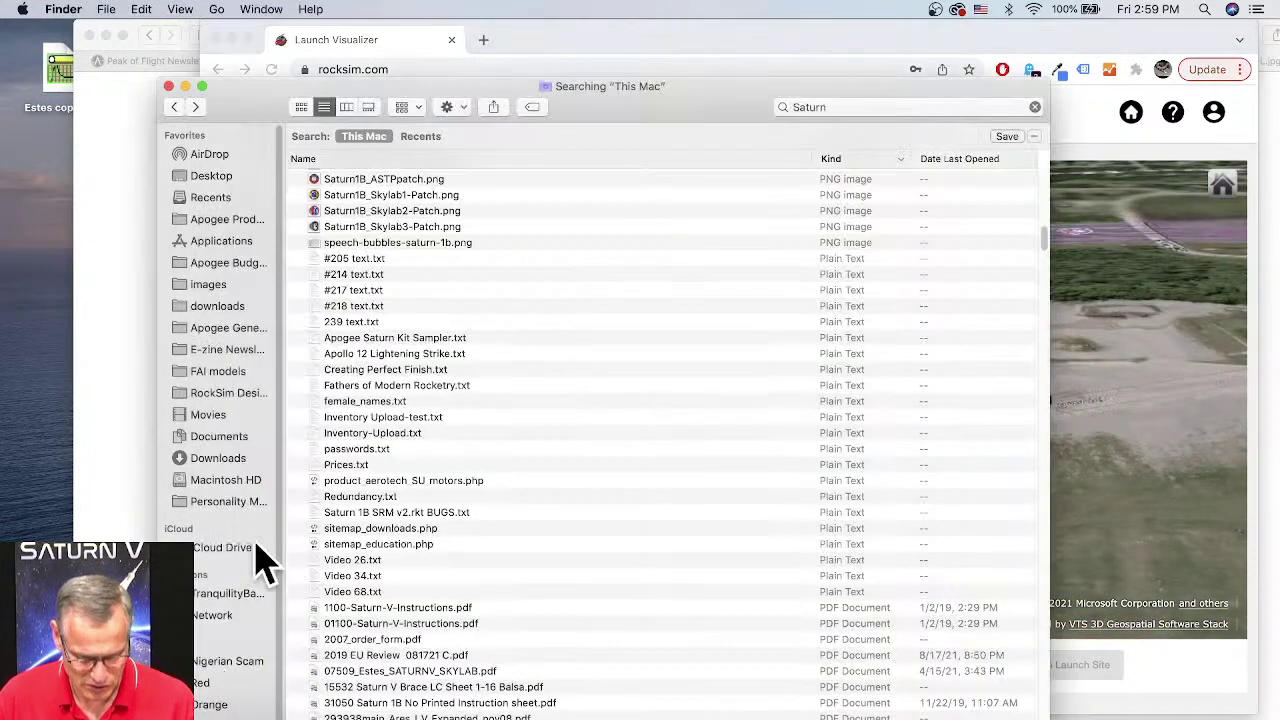
pyautogui.click(211, 176)
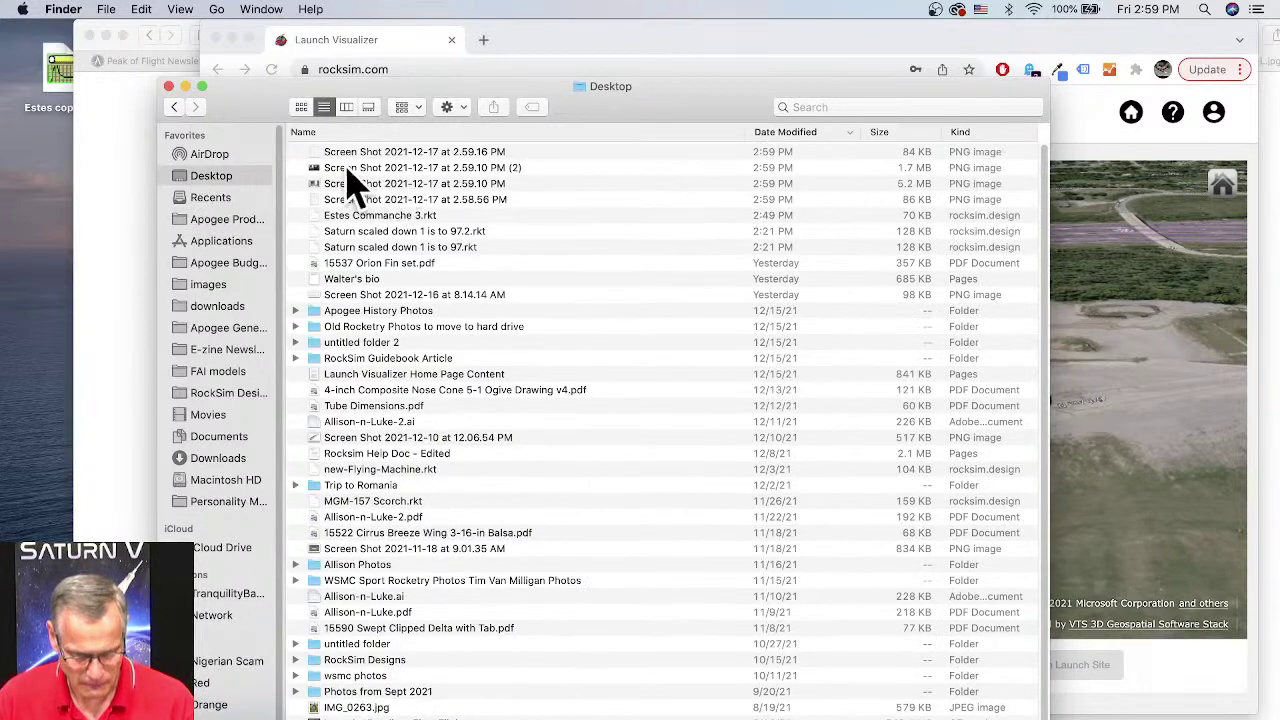
pyautogui.click(348, 155)
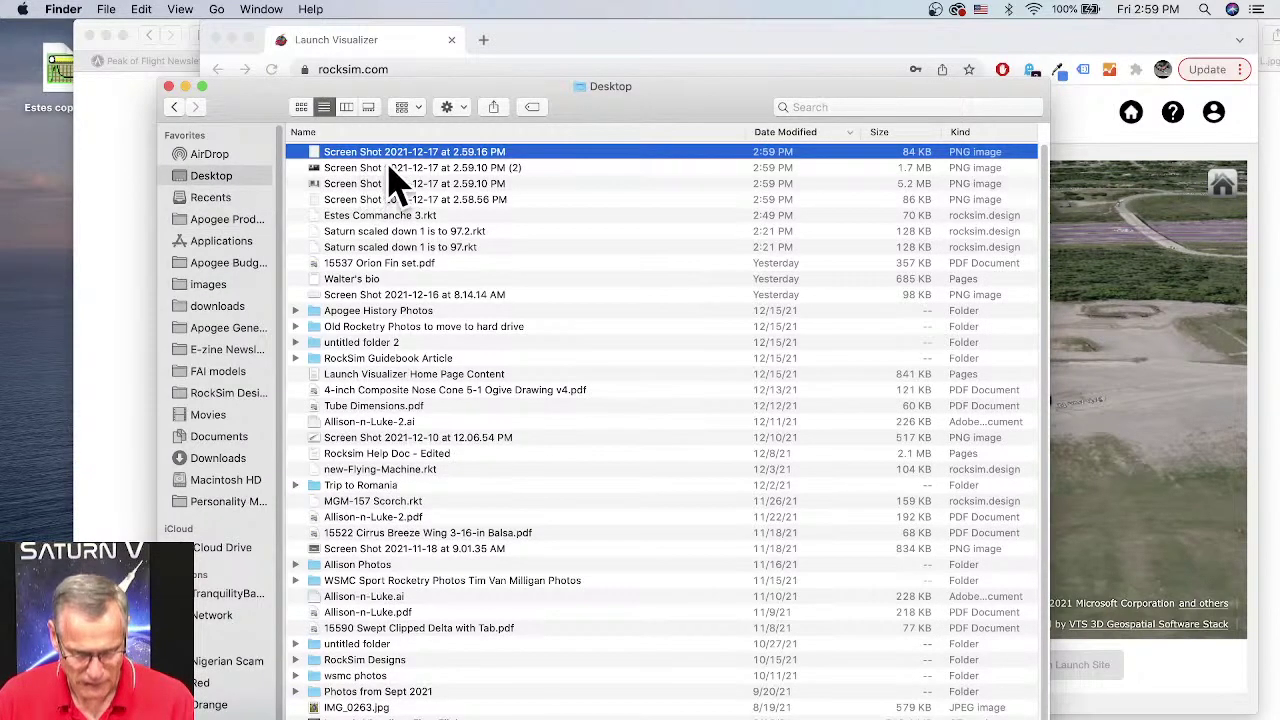
pyautogui.doubleClick(420, 154)
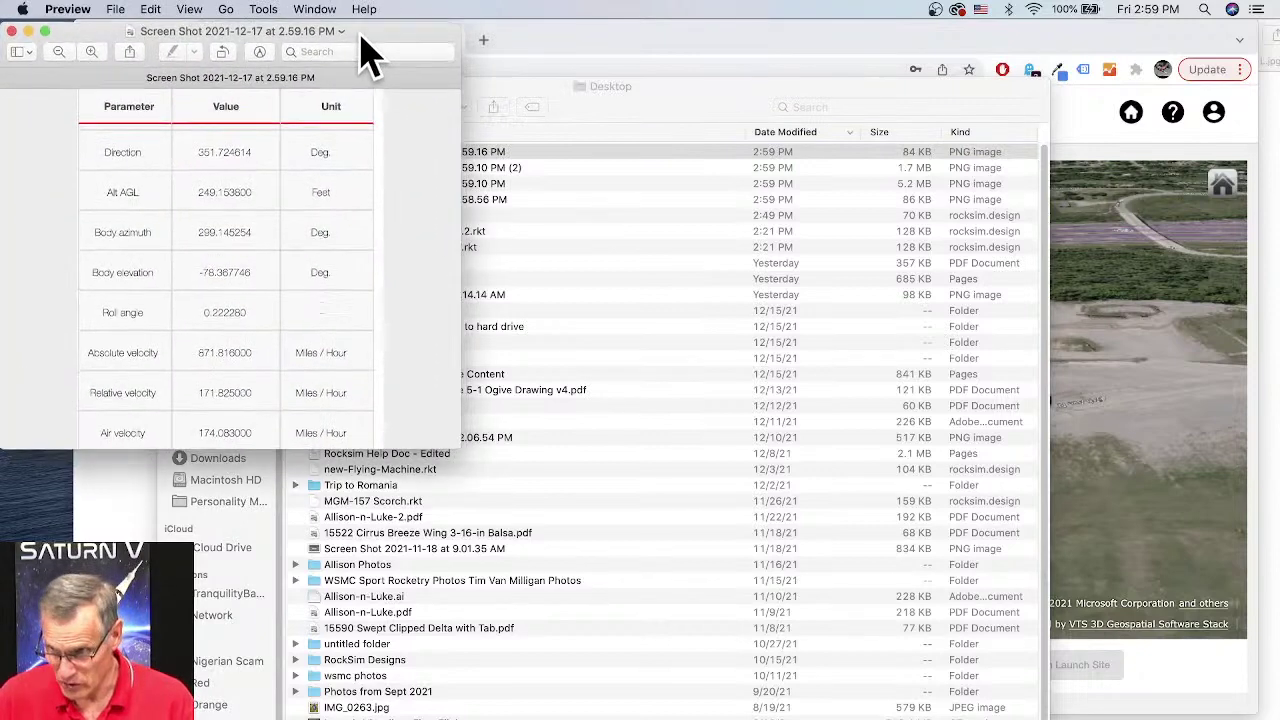
pyautogui.click(583, 95)
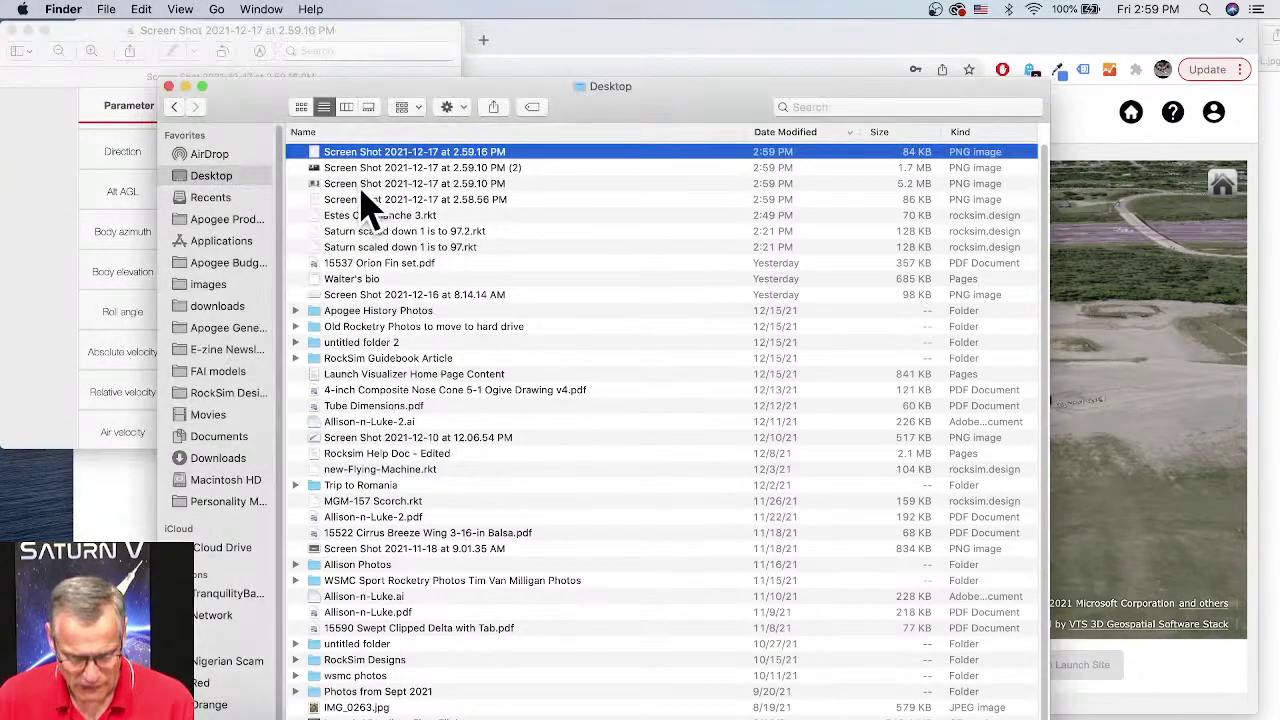
pyautogui.click(351, 203)
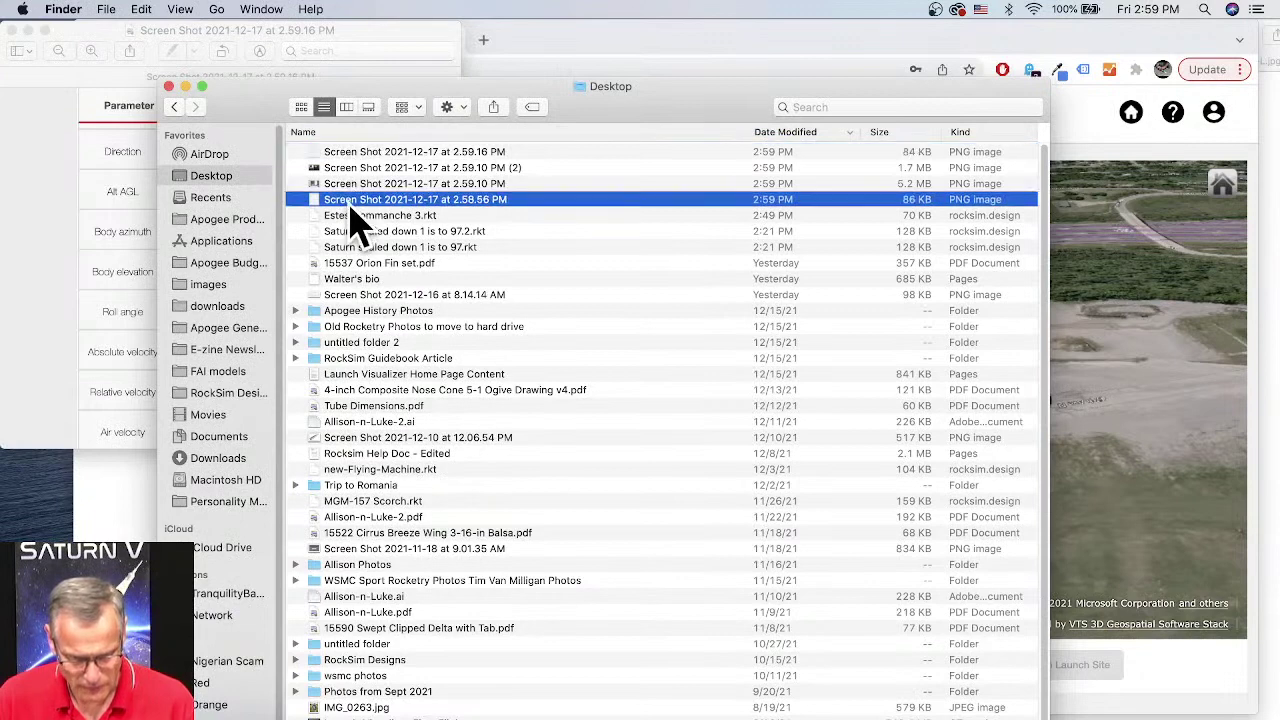
pyautogui.press('super+Tab')
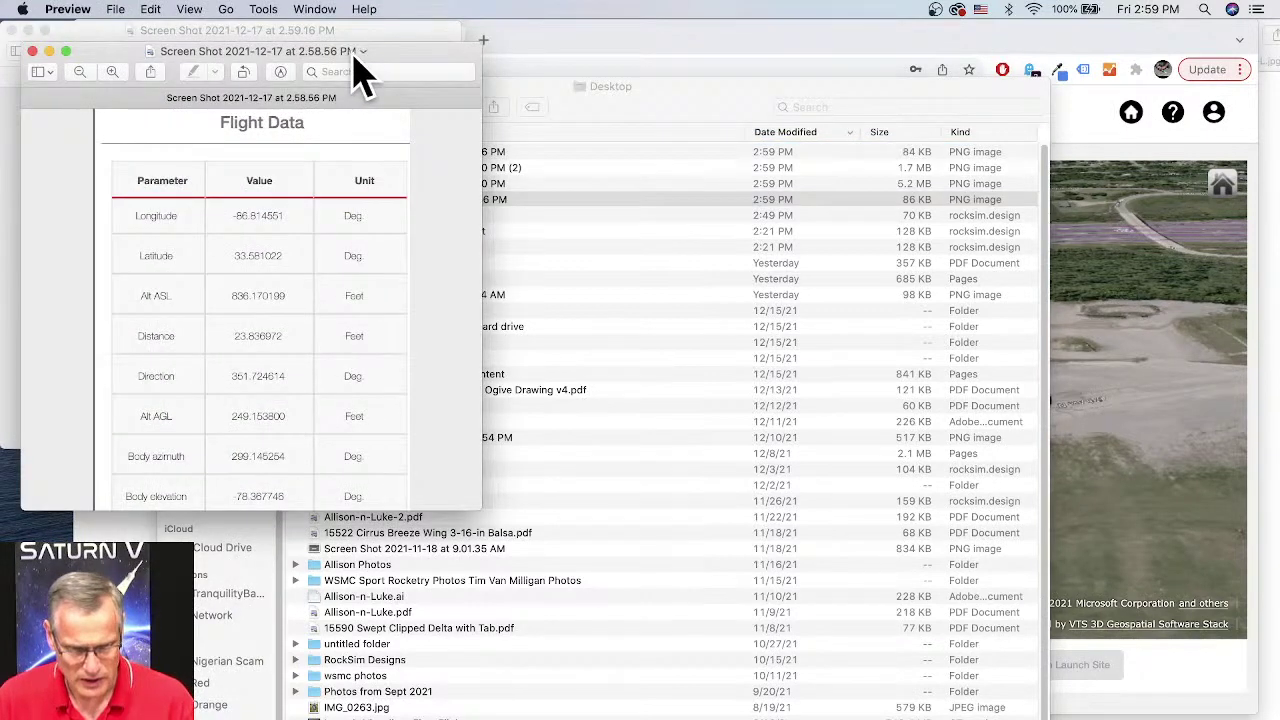
# Step: Arrange the two flight data screenshot windows so the longitude and latitude values stay readable beside the browser
pyautogui.moveTo(358, 72); pyautogui.dragTo(398, 49)
pyautogui.click(20, 155)
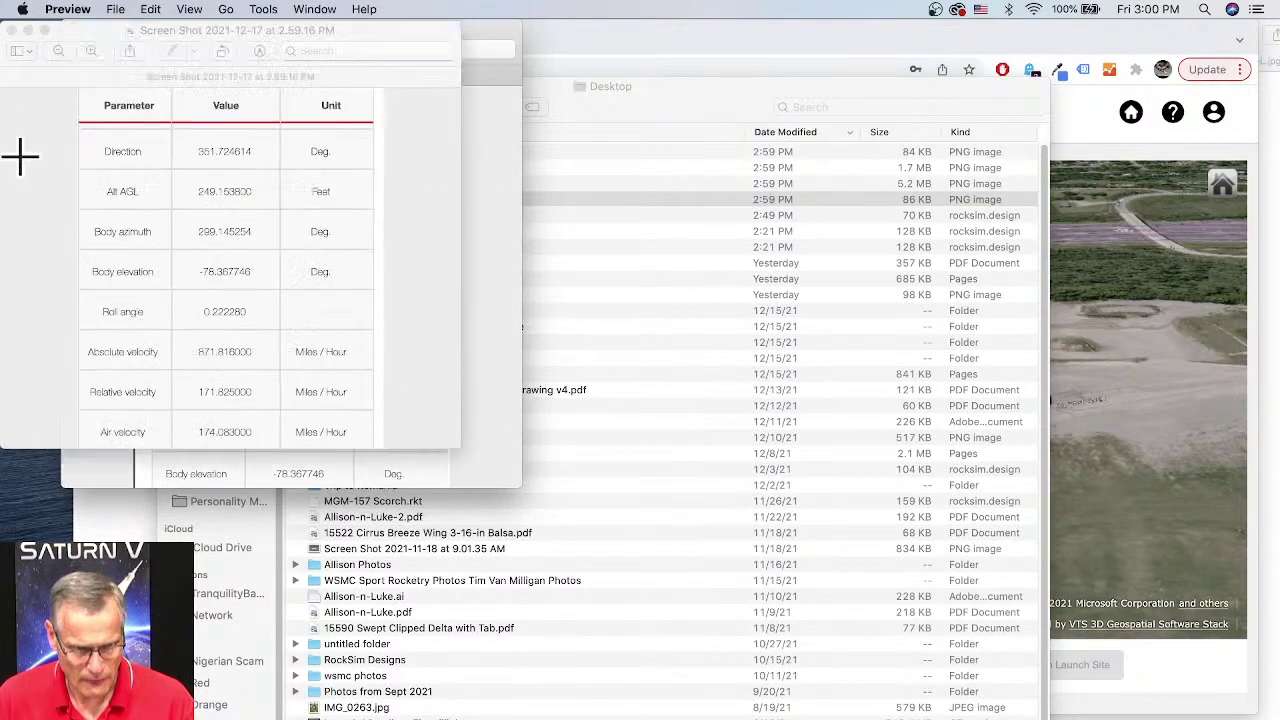
pyautogui.moveTo(80, 45); pyautogui.dragTo(10, 245)
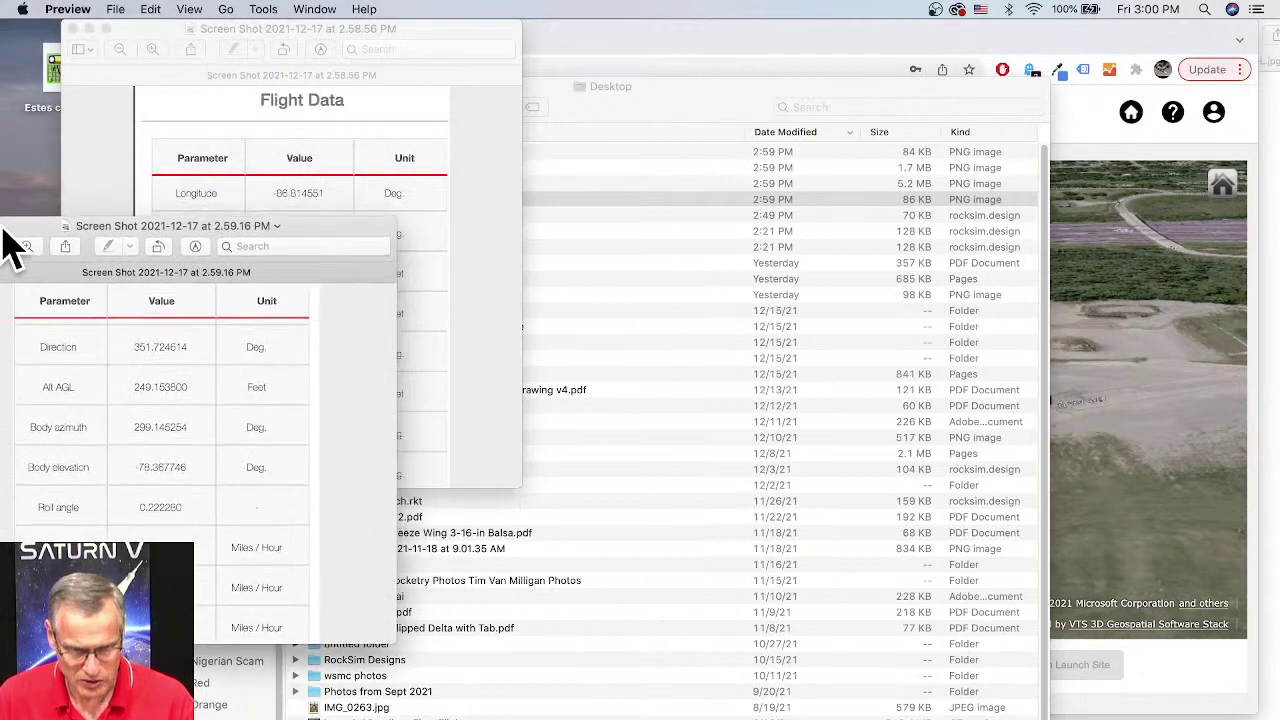
pyautogui.moveTo(443, 43); pyautogui.dragTo(316, 19)
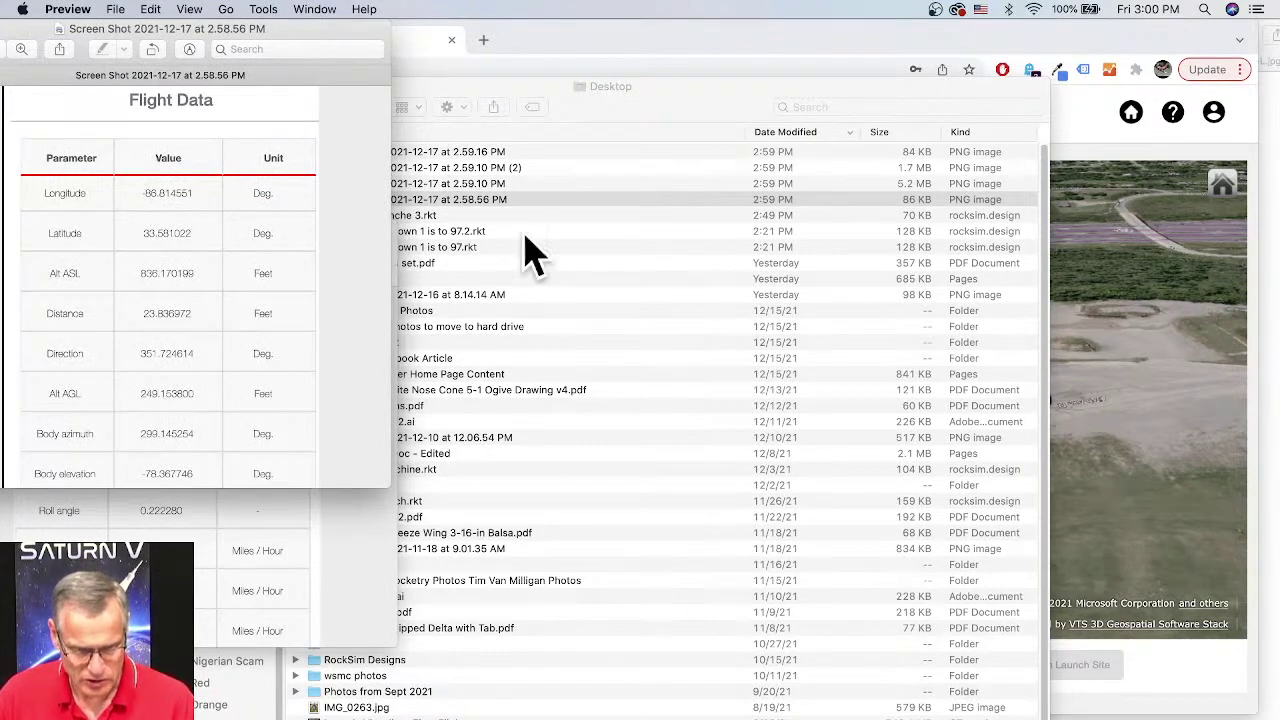
# Step: Switch back to Chrome and set the launch site's longitude to -86.814551 and its latitude to 33.581022
pyautogui.click(1105, 226)
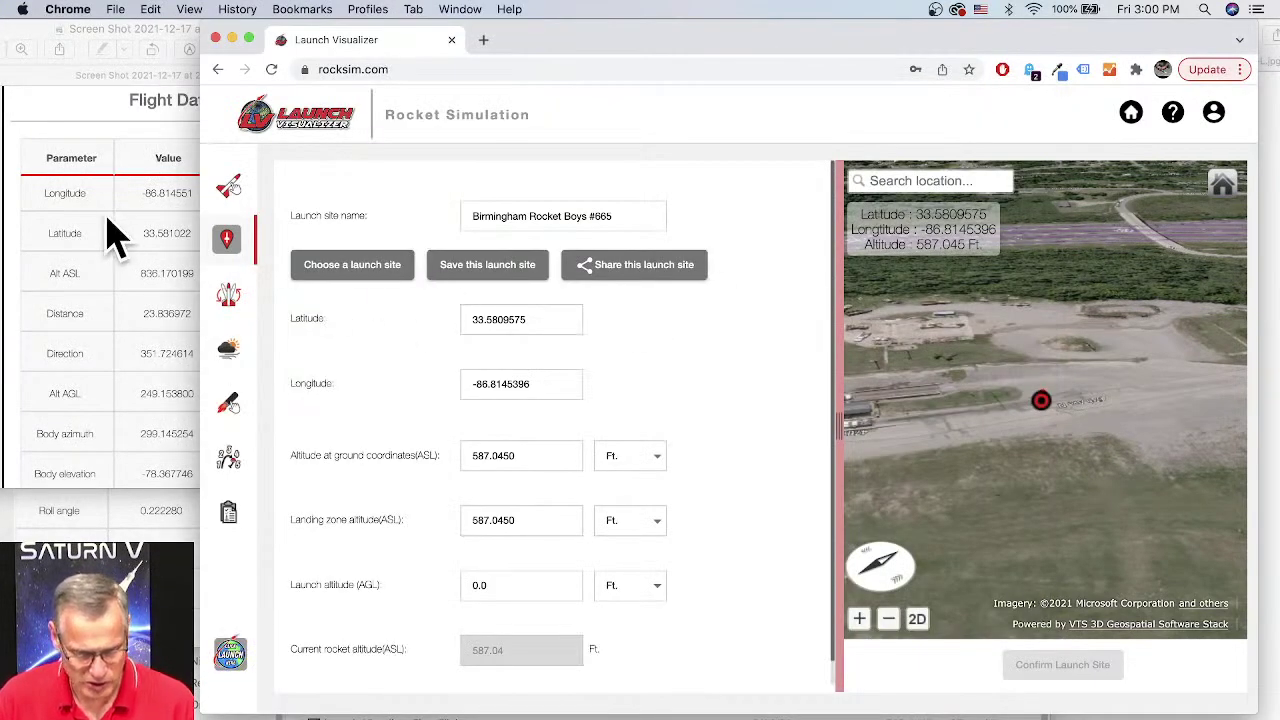
pyautogui.moveTo(523, 43); pyautogui.dragTo(535, 43)
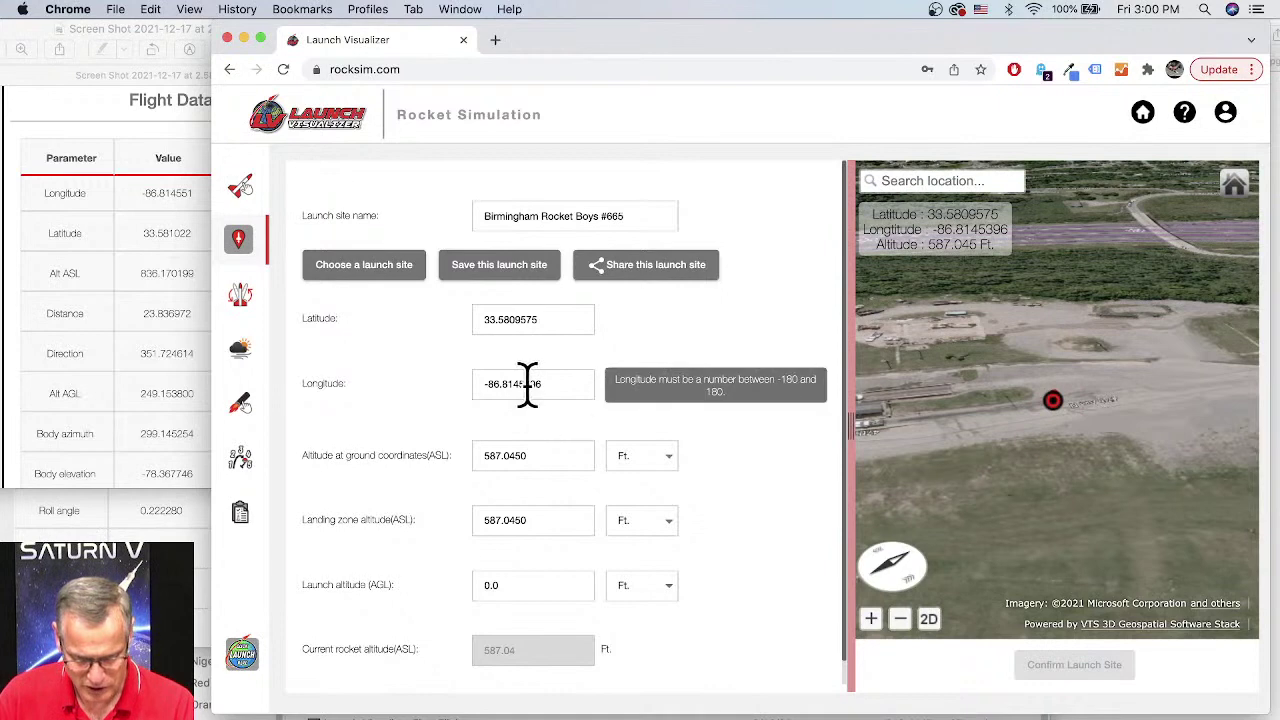
pyautogui.moveTo(526, 384); pyautogui.dragTo(610, 405)
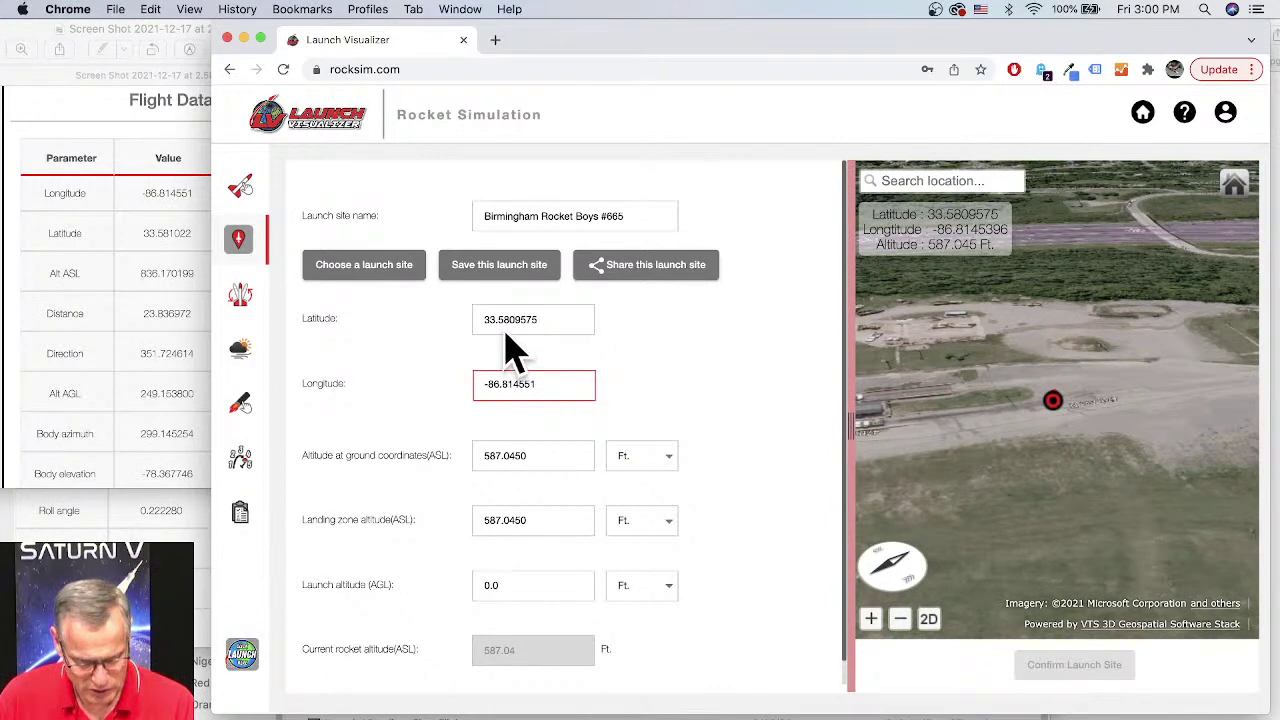
pyautogui.moveTo(514, 320); pyautogui.dragTo(592, 320)
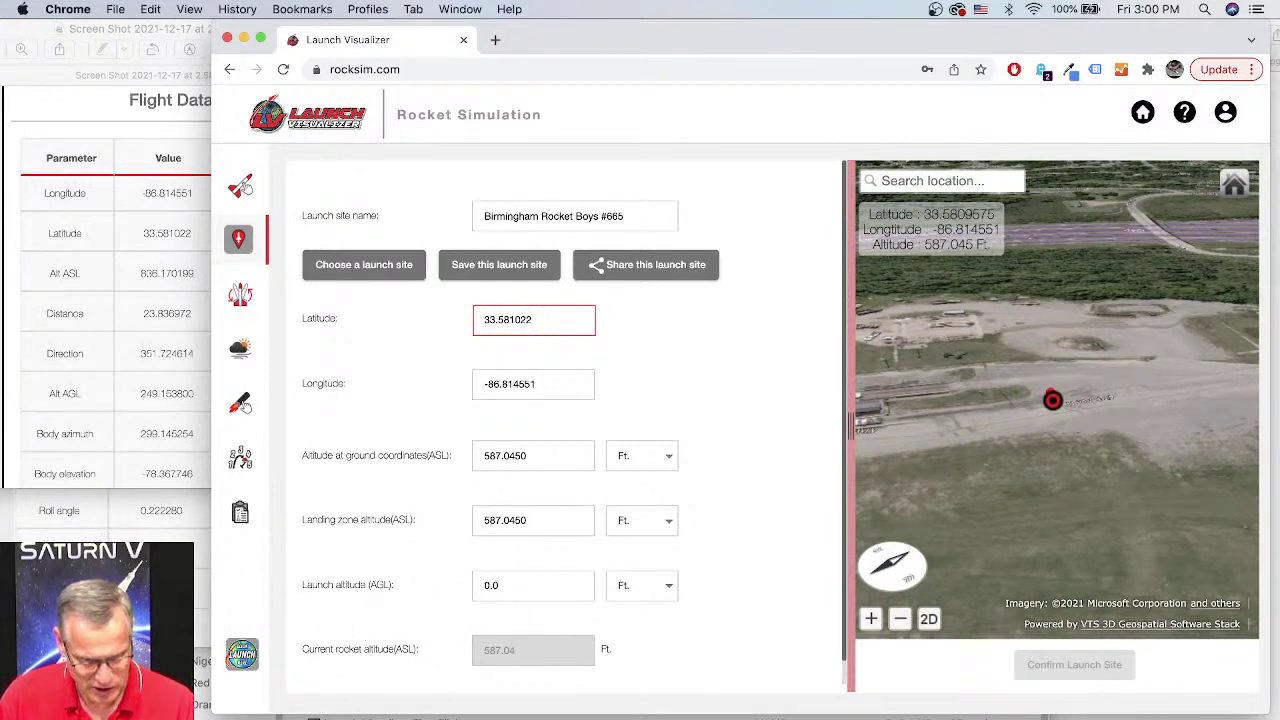
# Step: Reposition the second flight data screenshot to read its Alt AGL value, and set the launch altitude (AGL) to 249.153 ft
pyautogui.click(100, 530)
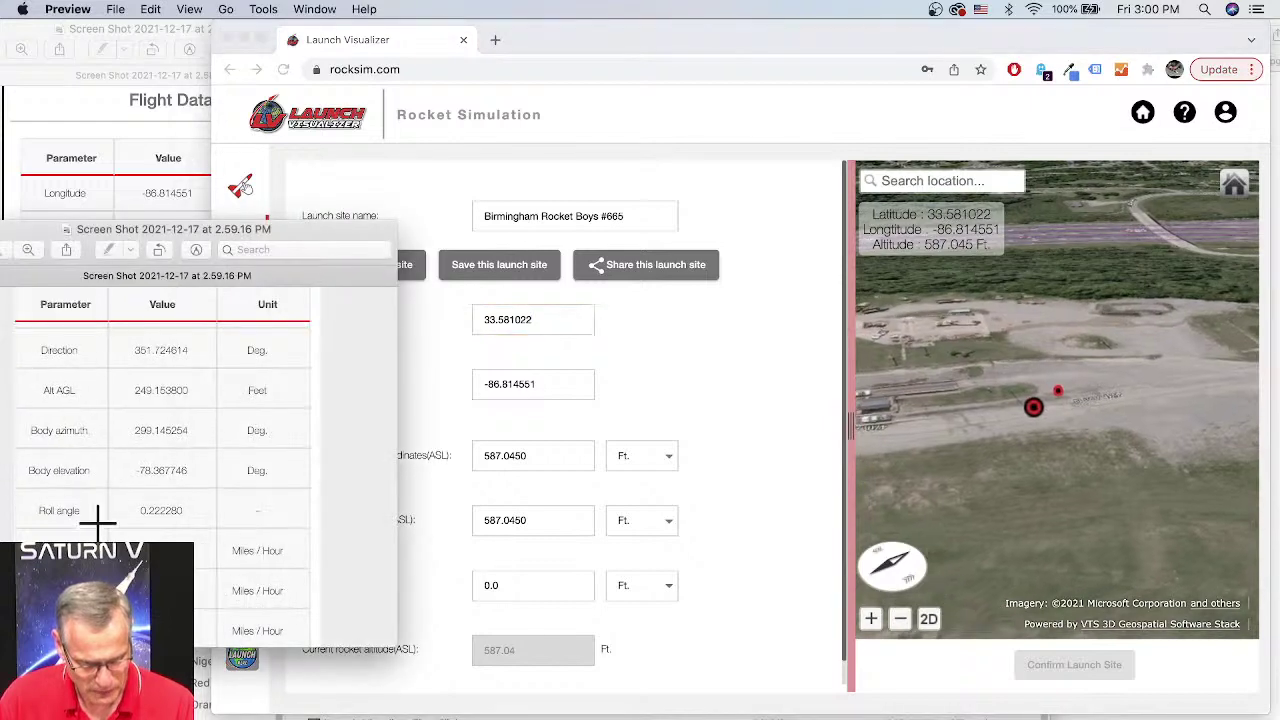
pyautogui.moveTo(320, 249); pyautogui.dragTo(335, 222)
pyautogui.moveTo(340, 155); pyautogui.dragTo(342, 145)
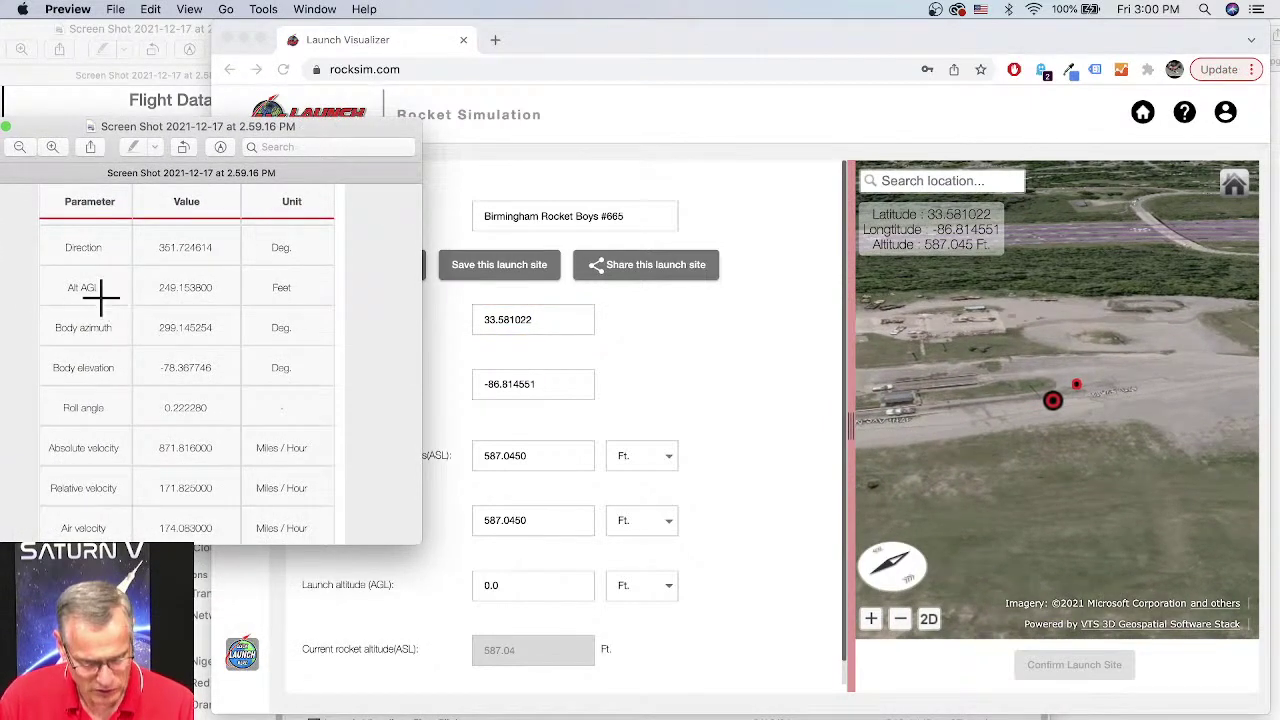
pyautogui.moveTo(306, 134); pyautogui.dragTo(206, 124)
pyautogui.click(688, 382)
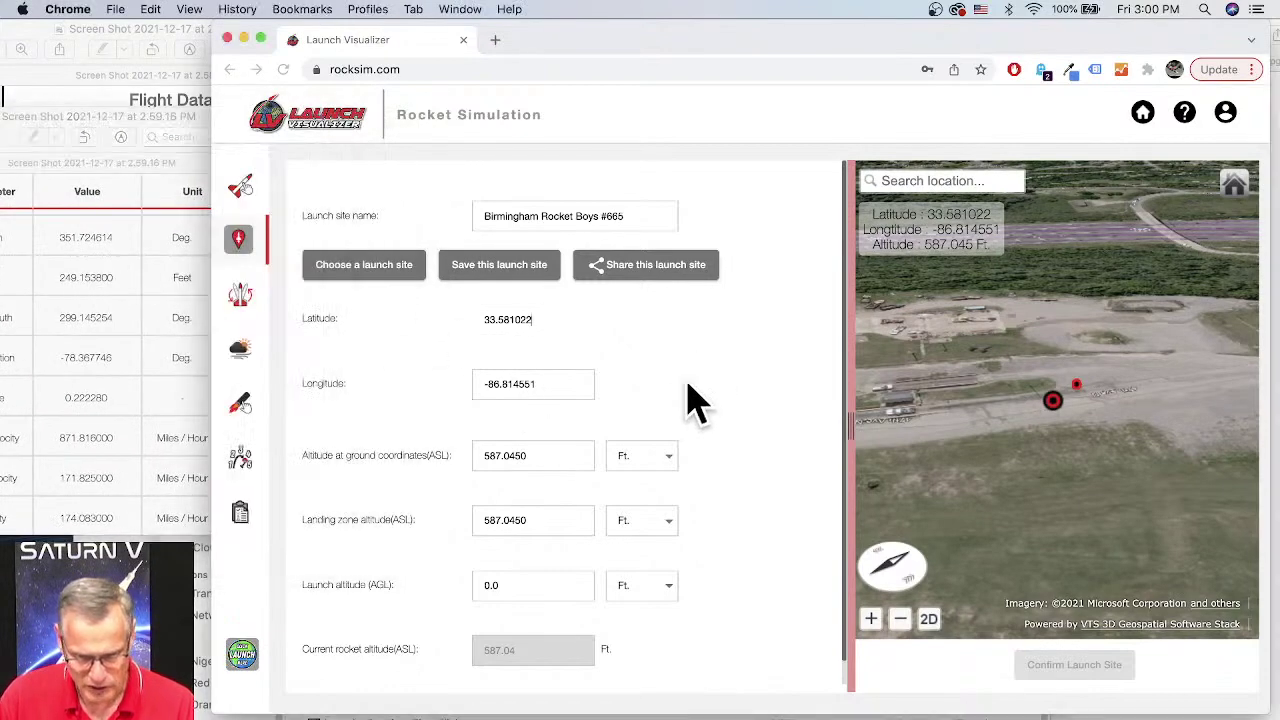
pyautogui.click(486, 585)
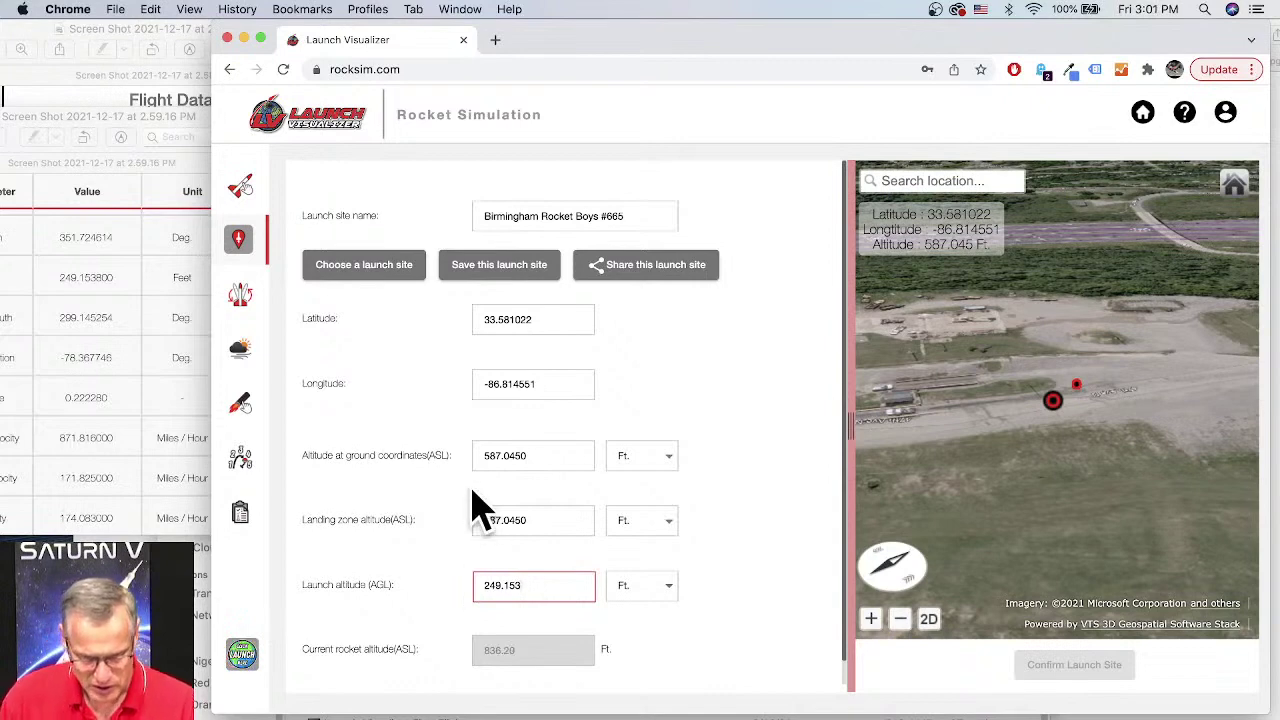
# Step: Open the launch guide settings and reposition the second flight data screenshot to read its relative velocity
pyautogui.click(243, 294)
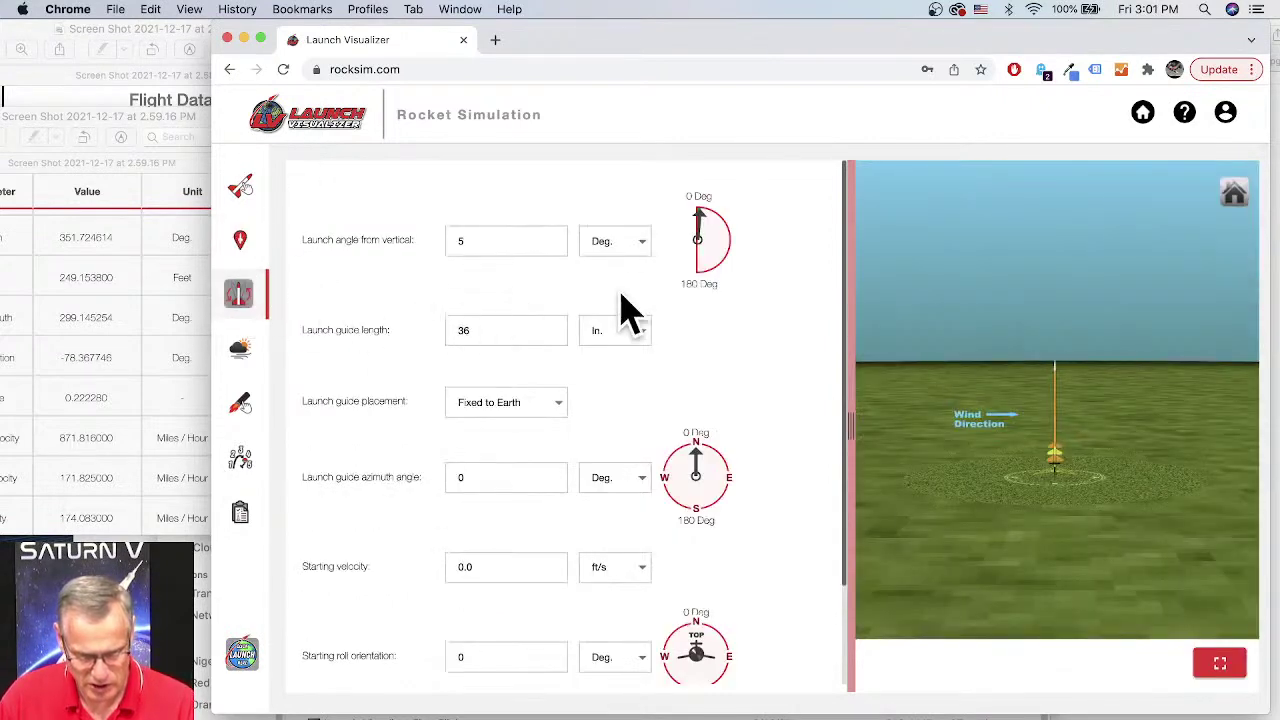
pyautogui.scroll(-3, 420, 395)
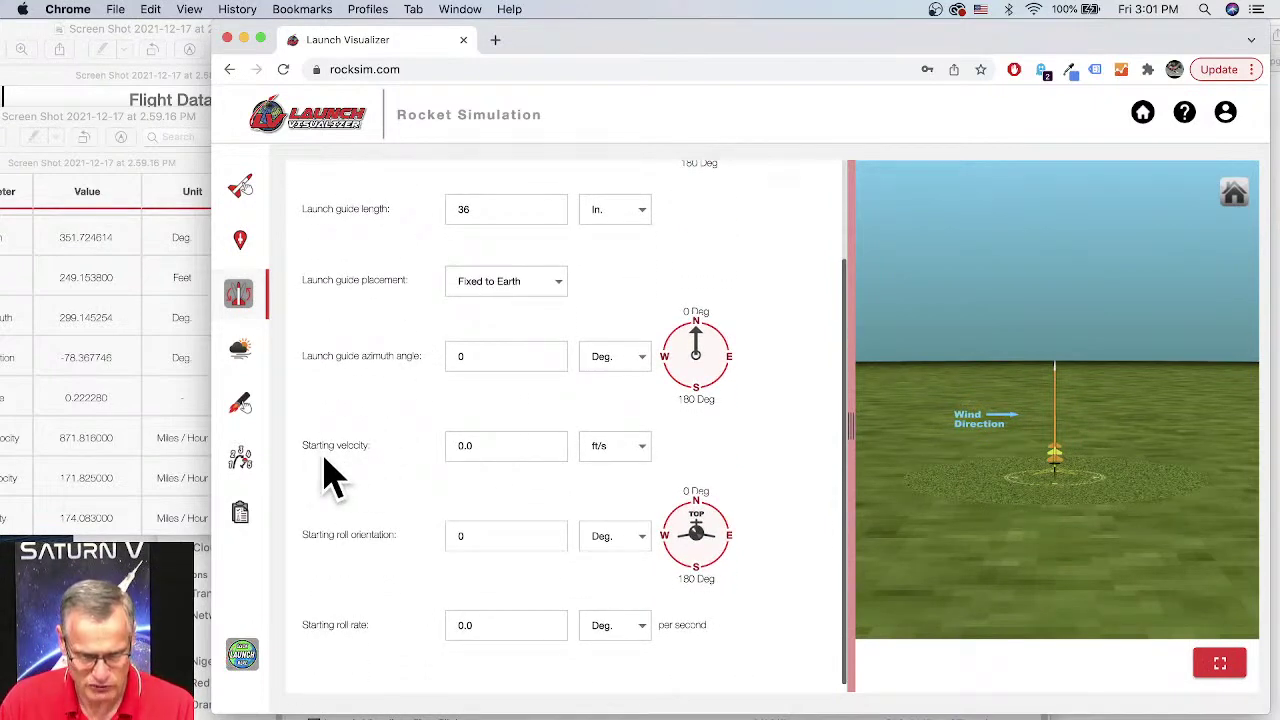
pyautogui.moveTo(157, 128); pyautogui.dragTo(271, 134)
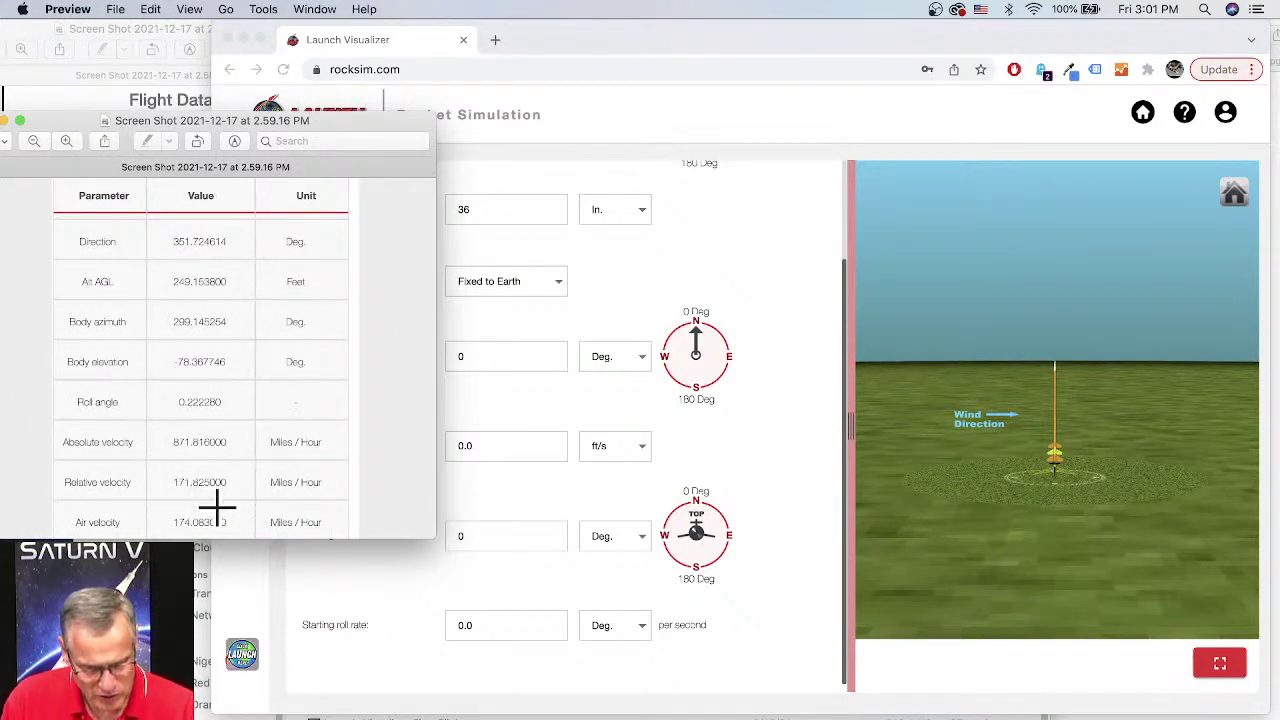
pyautogui.click(560, 495)
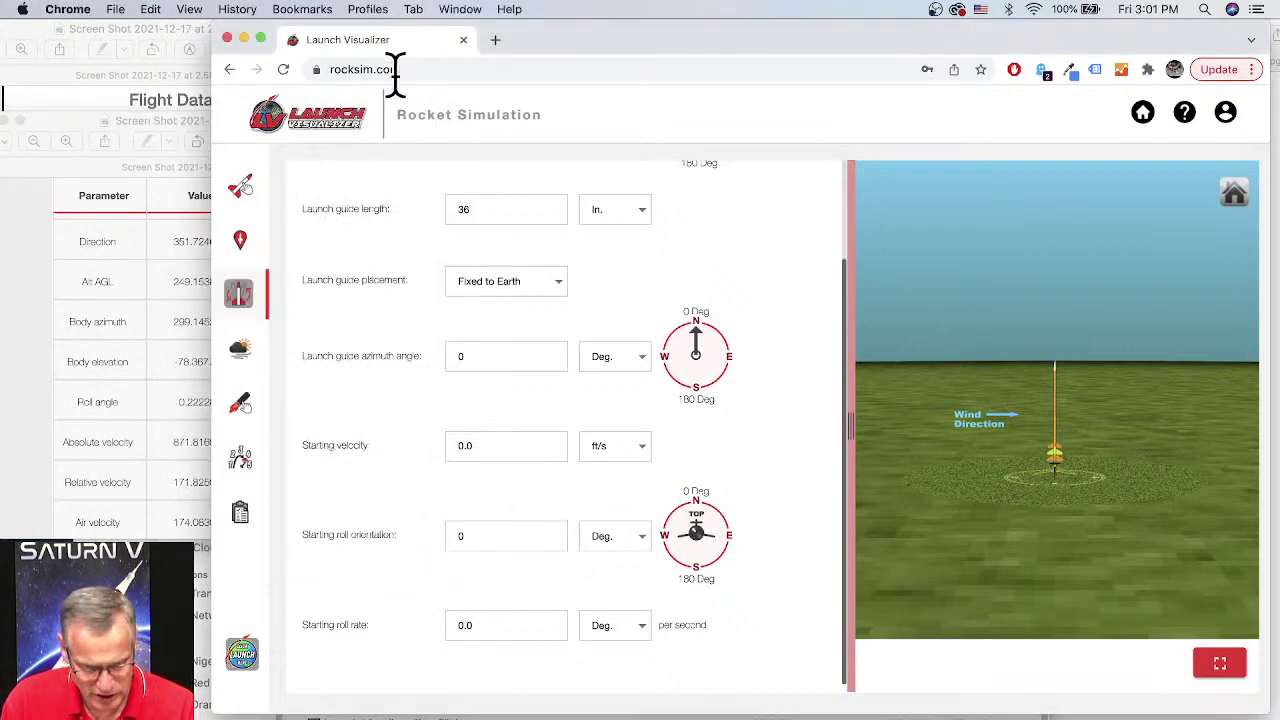
pyautogui.click(17, 449)
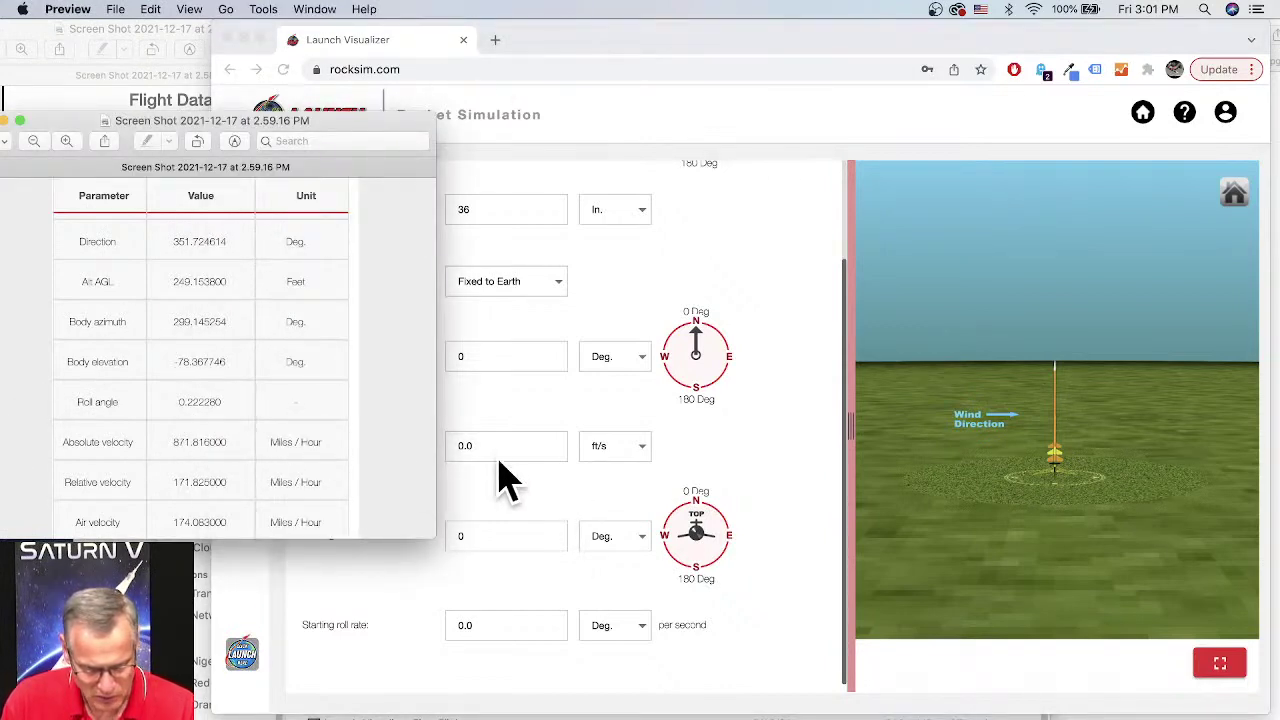
pyautogui.click(530, 395)
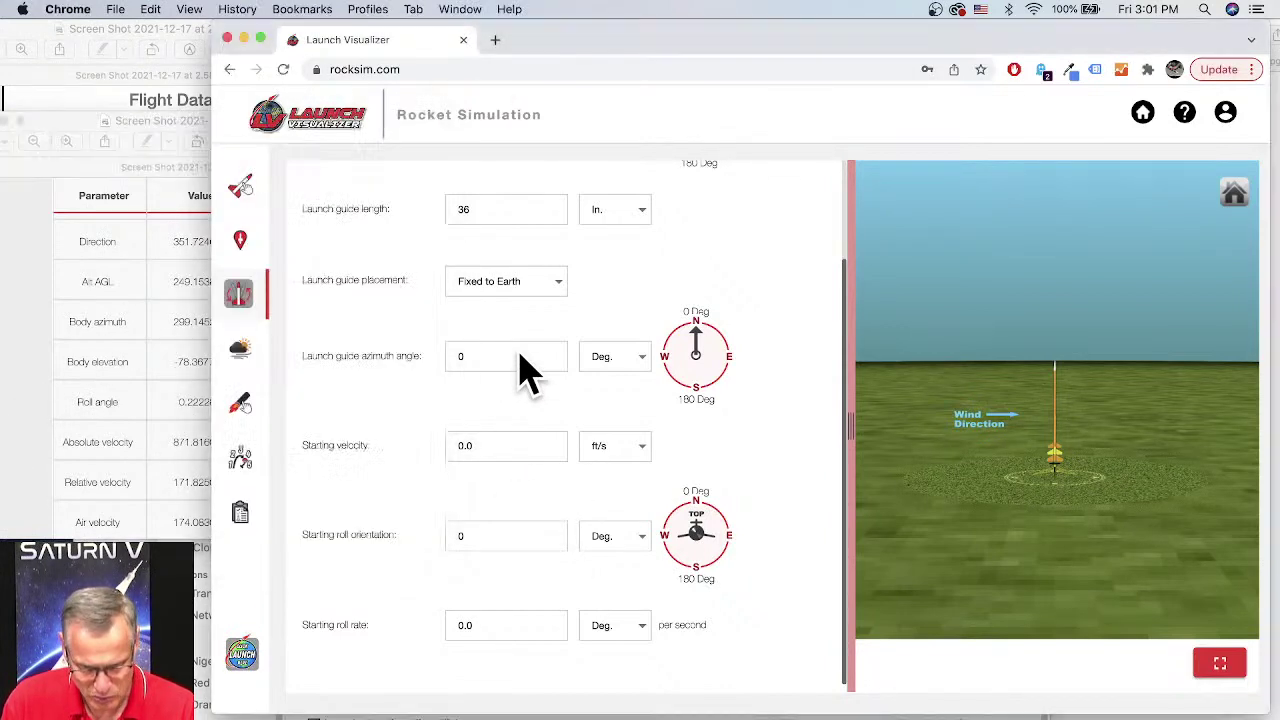
# Step: Set the starting velocity to 171.825 MPH and the starting roll orientation to 0.222280 degrees
pyautogui.click(605, 447)
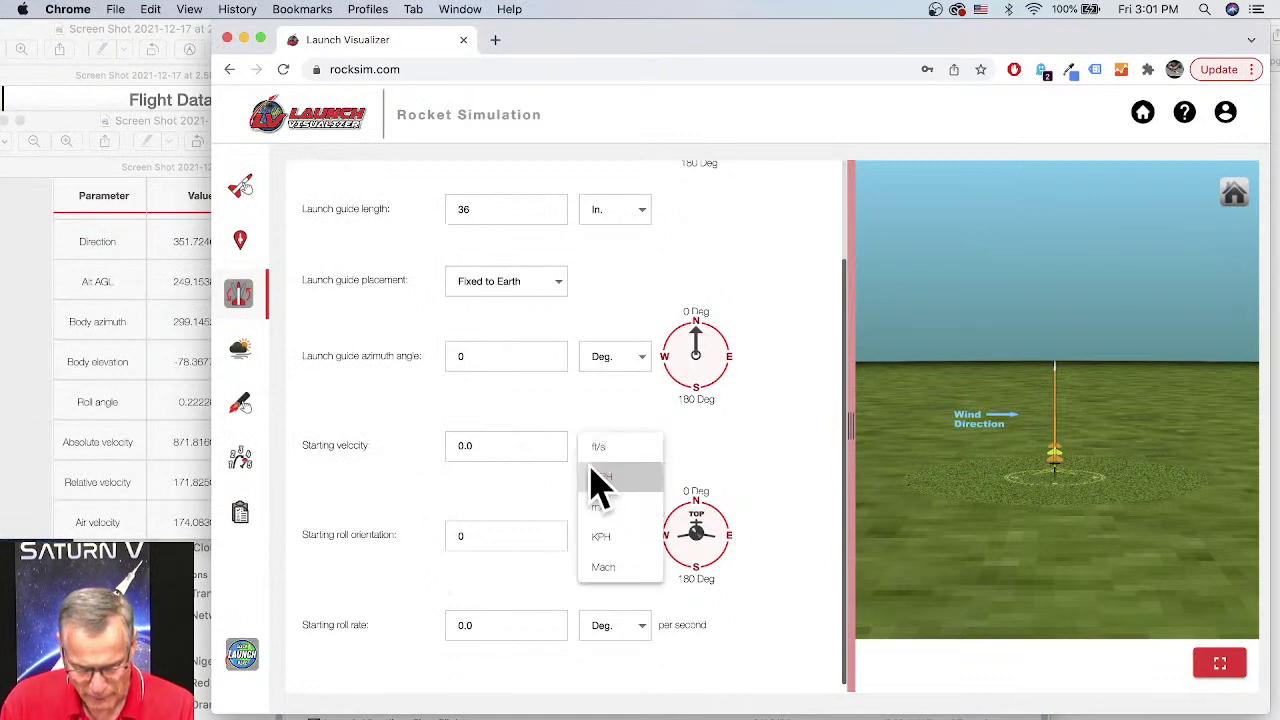
pyautogui.click(598, 483)
pyautogui.moveTo(509, 445); pyautogui.dragTo(449, 451)
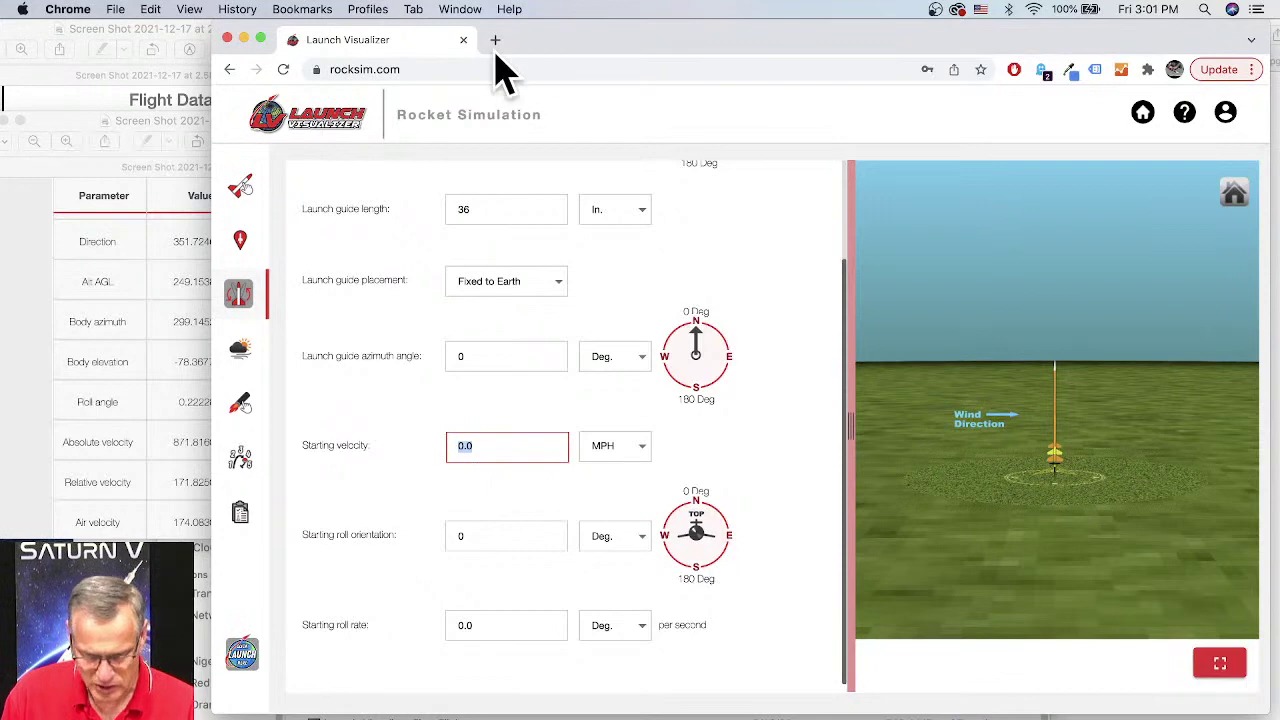
pyautogui.moveTo(128, 134); pyautogui.dragTo(79, 132)
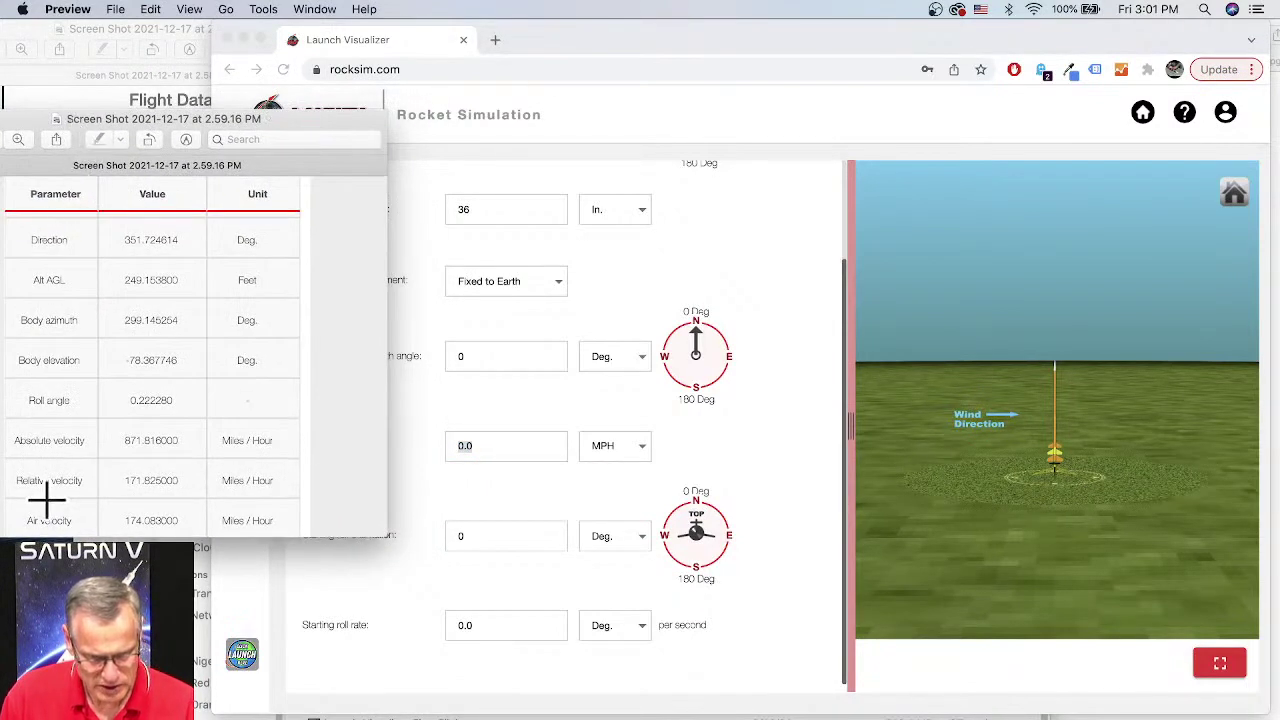
pyautogui.click(700, 130)
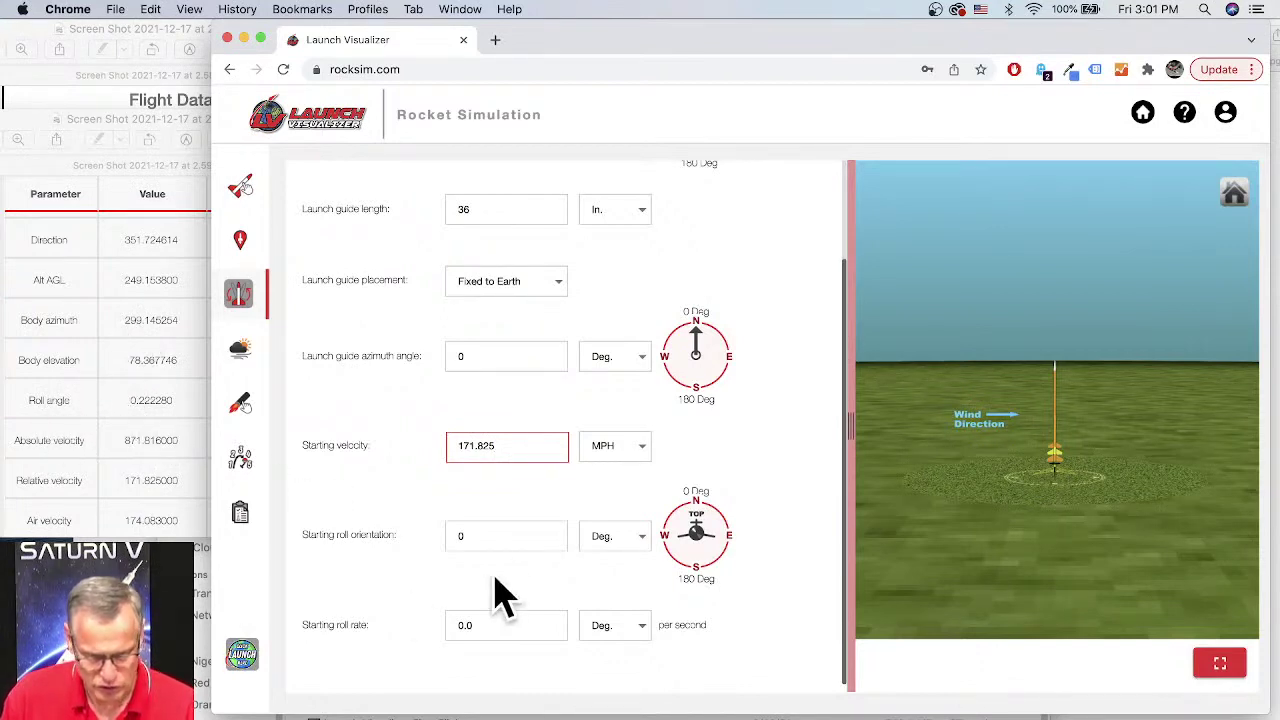
pyautogui.click(491, 535)
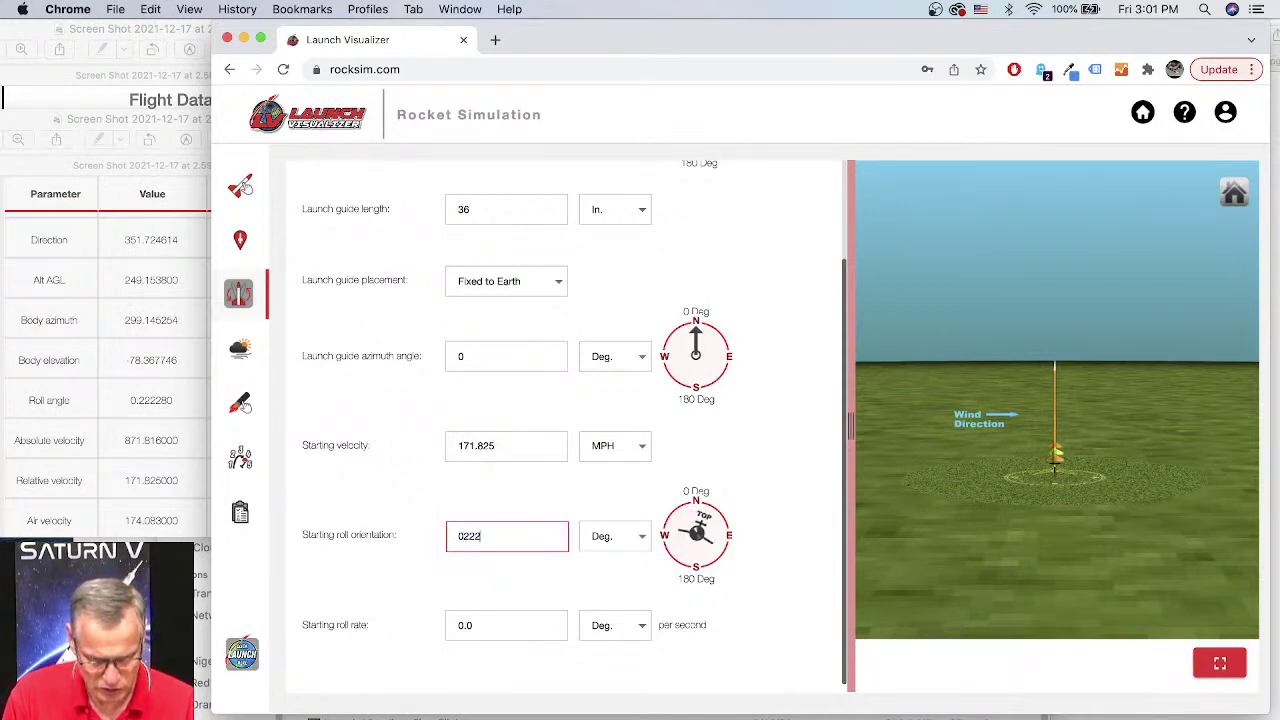
pyautogui.write('222280')
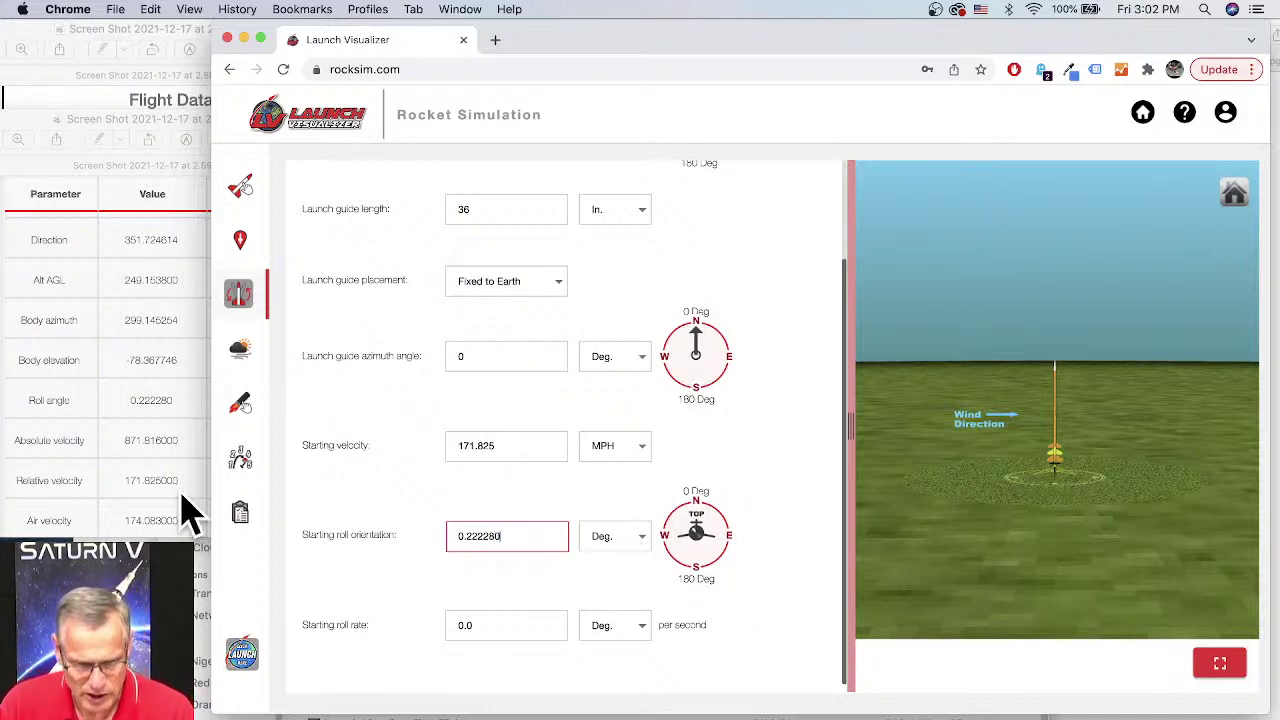
# Step: Clear the D12 engine from the 24 mm stage 3 motor tube and run the simulation
pyautogui.click(242, 405)
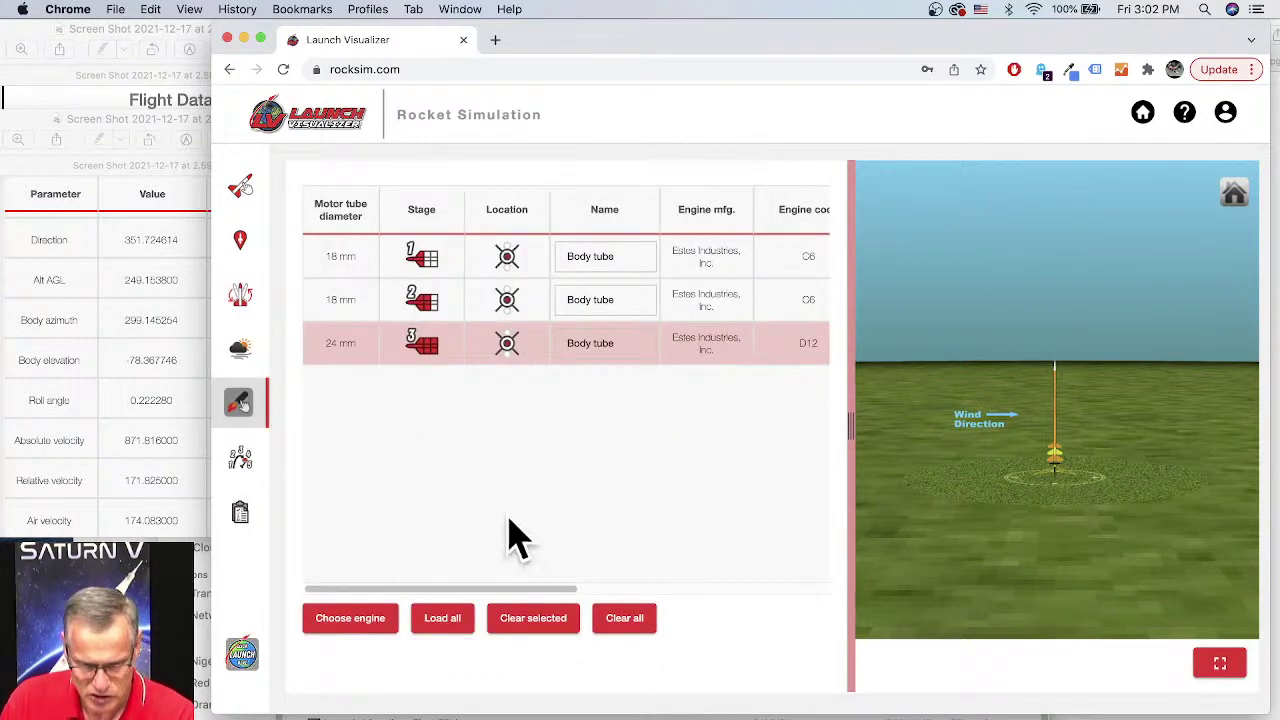
pyautogui.click(538, 628)
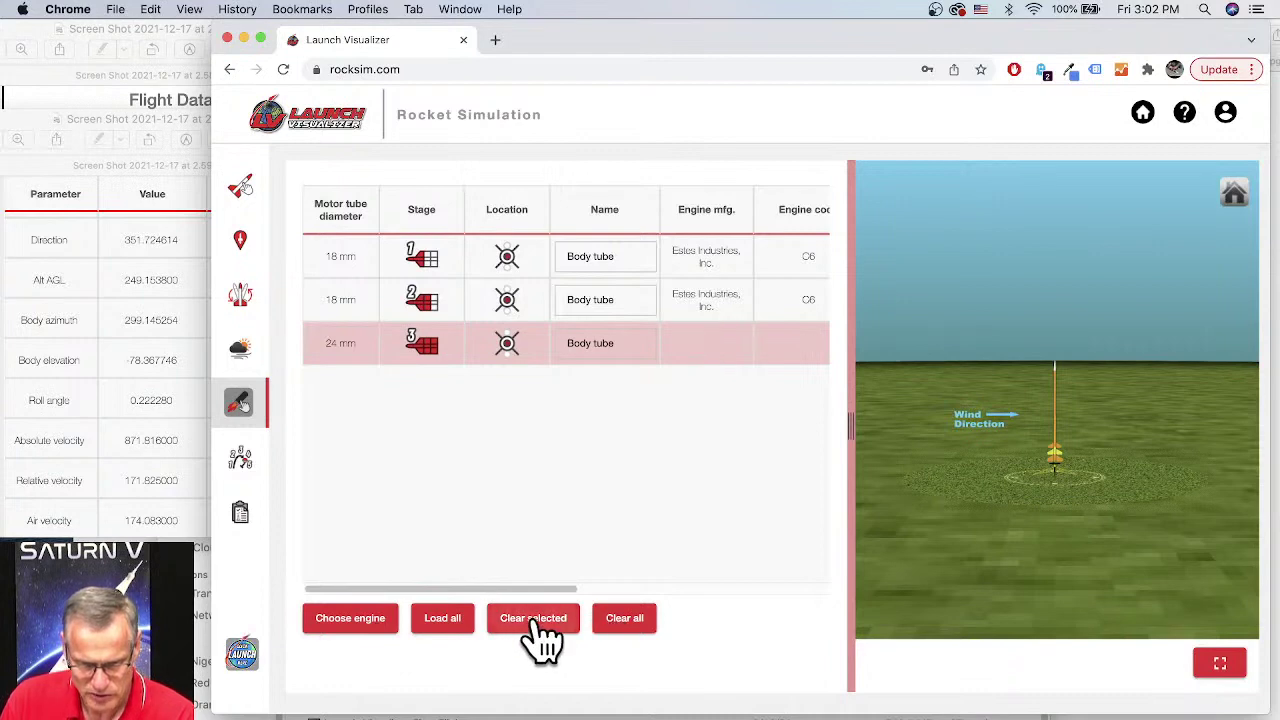
pyautogui.click(247, 660)
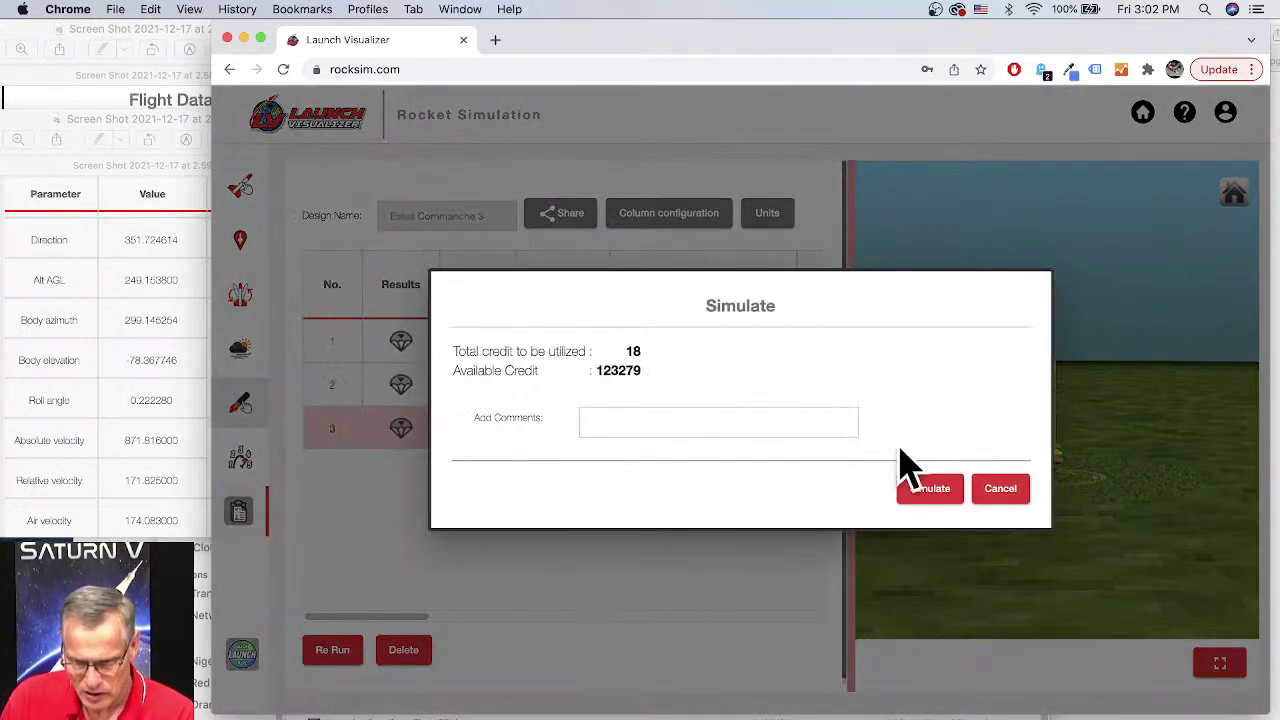
pyautogui.click(918, 494)
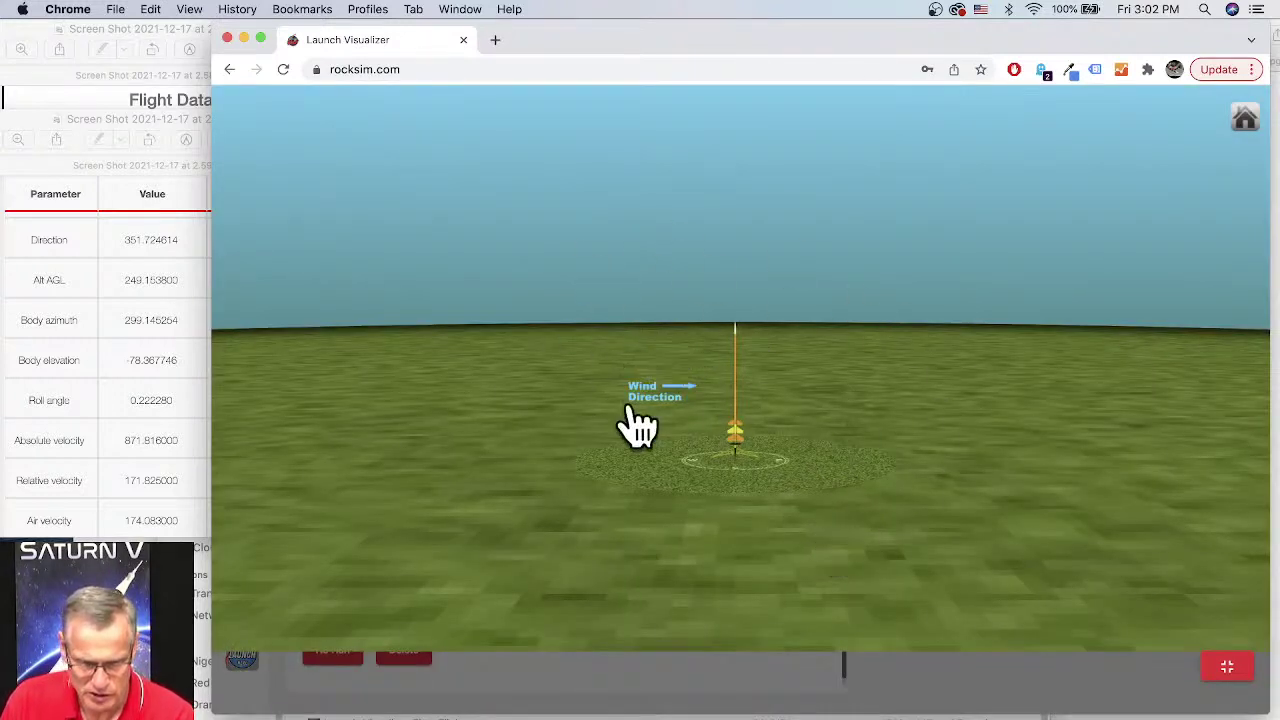
# Step: Examine the flight's starting location in the 3D view, move the second flight data screenshot aside, and center the view on the rocket
pyautogui.moveTo(777, 466); pyautogui.dragTo(746, 503)
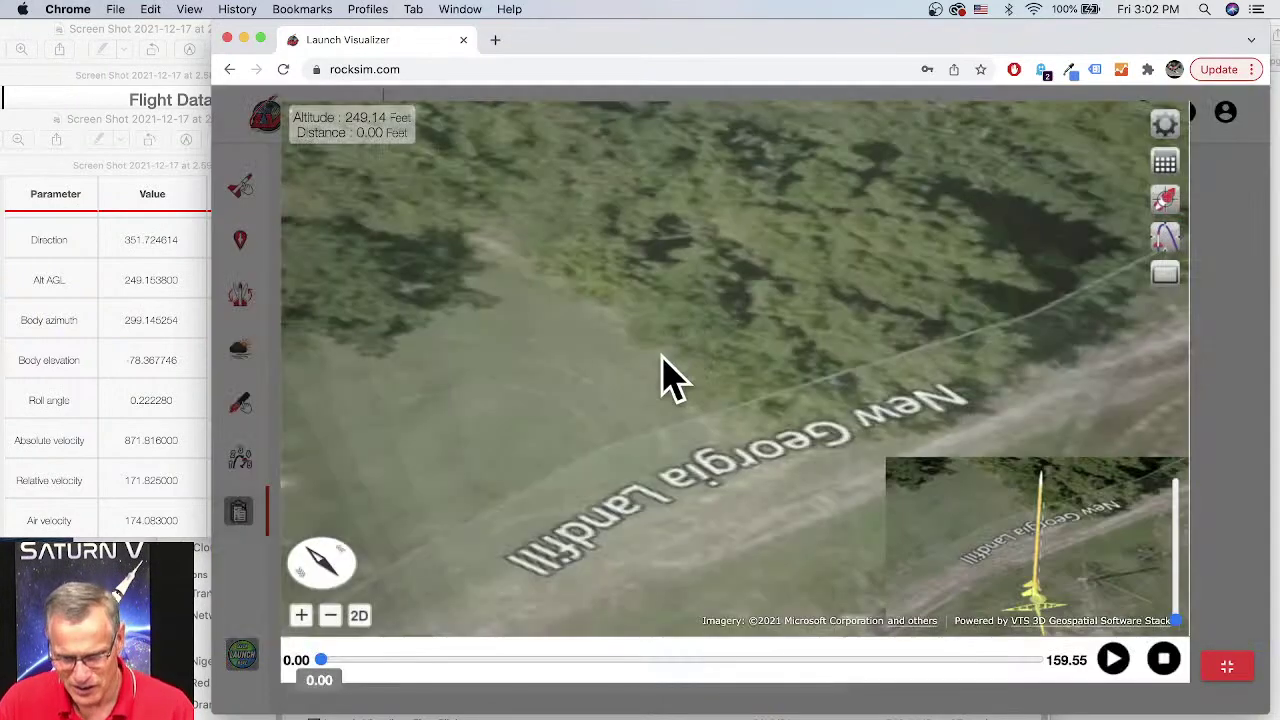
pyautogui.scroll(3, 706, 322)
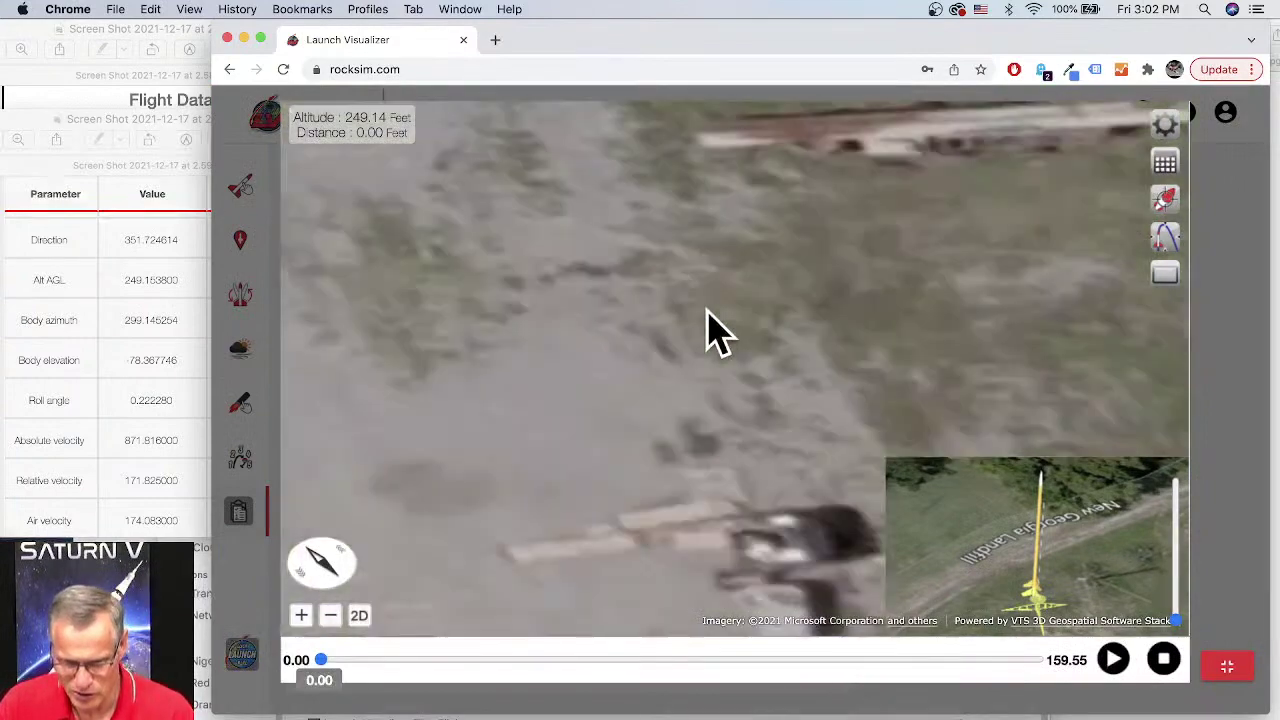
pyautogui.scroll(-10, 711, 314)
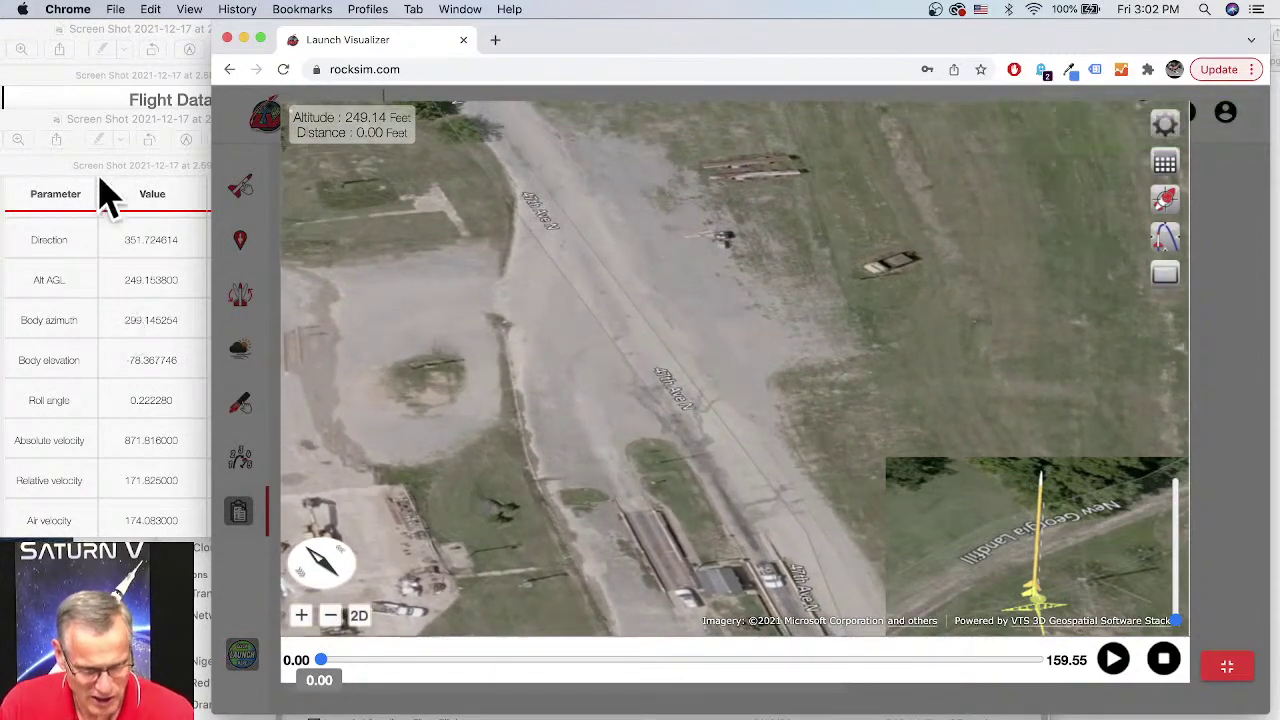
pyautogui.moveTo(104, 122); pyautogui.dragTo(94, 411)
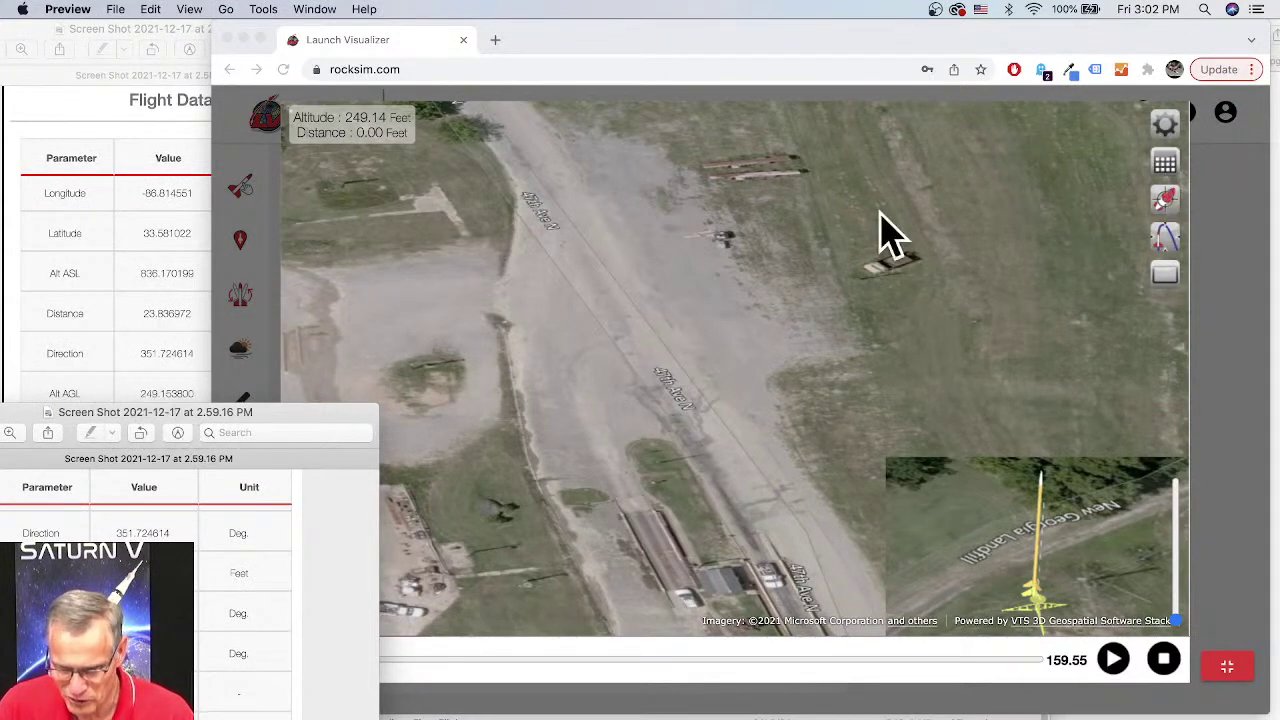
pyautogui.click(1175, 225)
pyautogui.click(1165, 200)
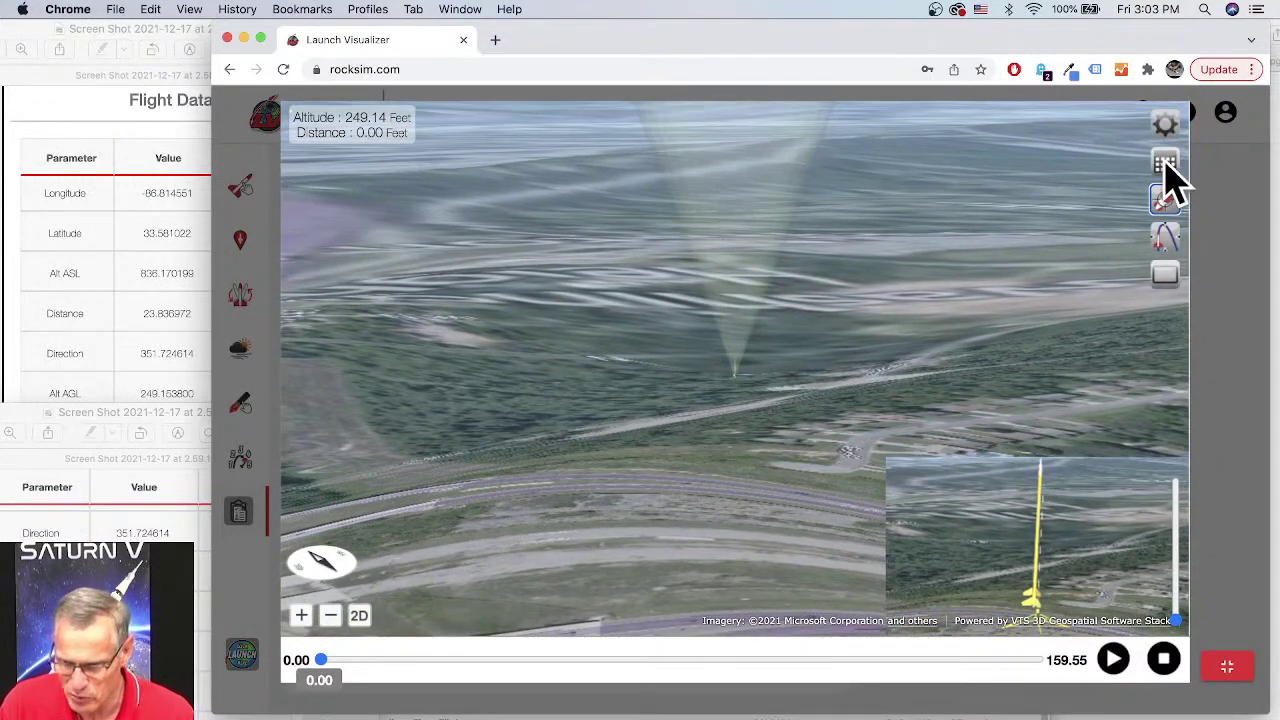
# Step: Check the altitude, body angles and velocities in the flight data table at 0.00 seconds, and close the table
pyautogui.click(1166, 166)
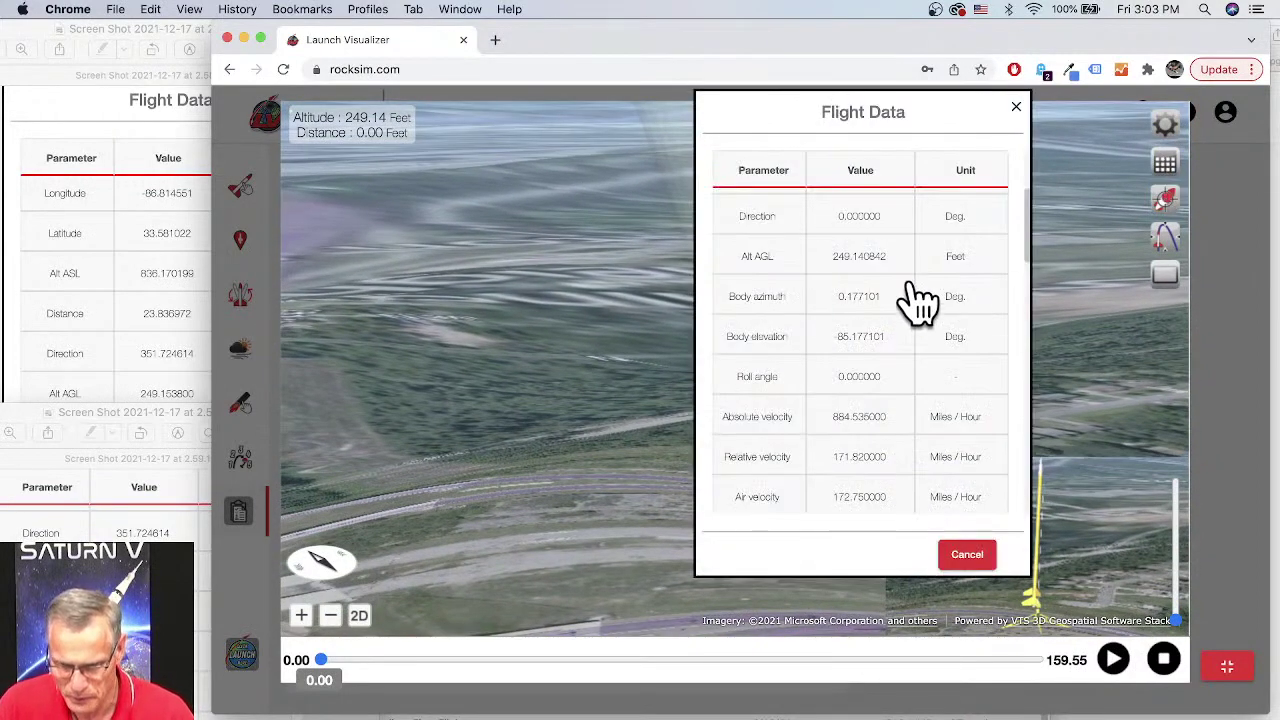
pyautogui.scroll(-1, 1030, 232)
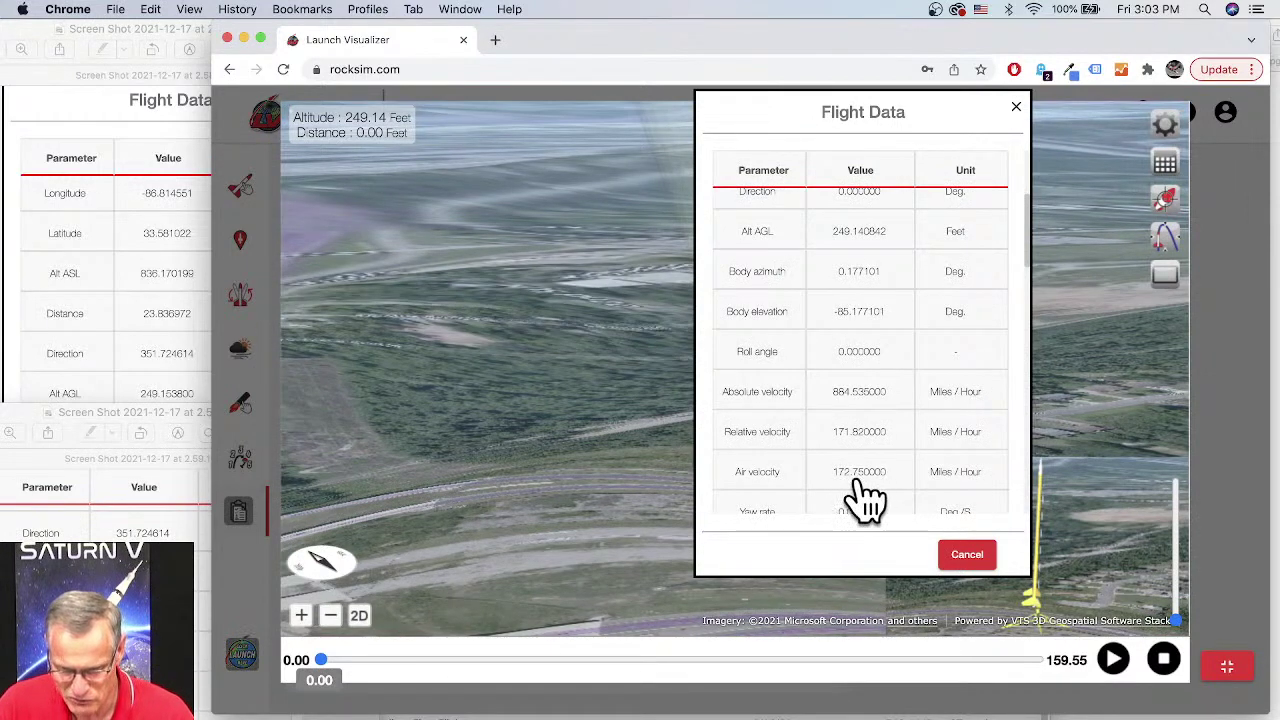
pyautogui.click(963, 556)
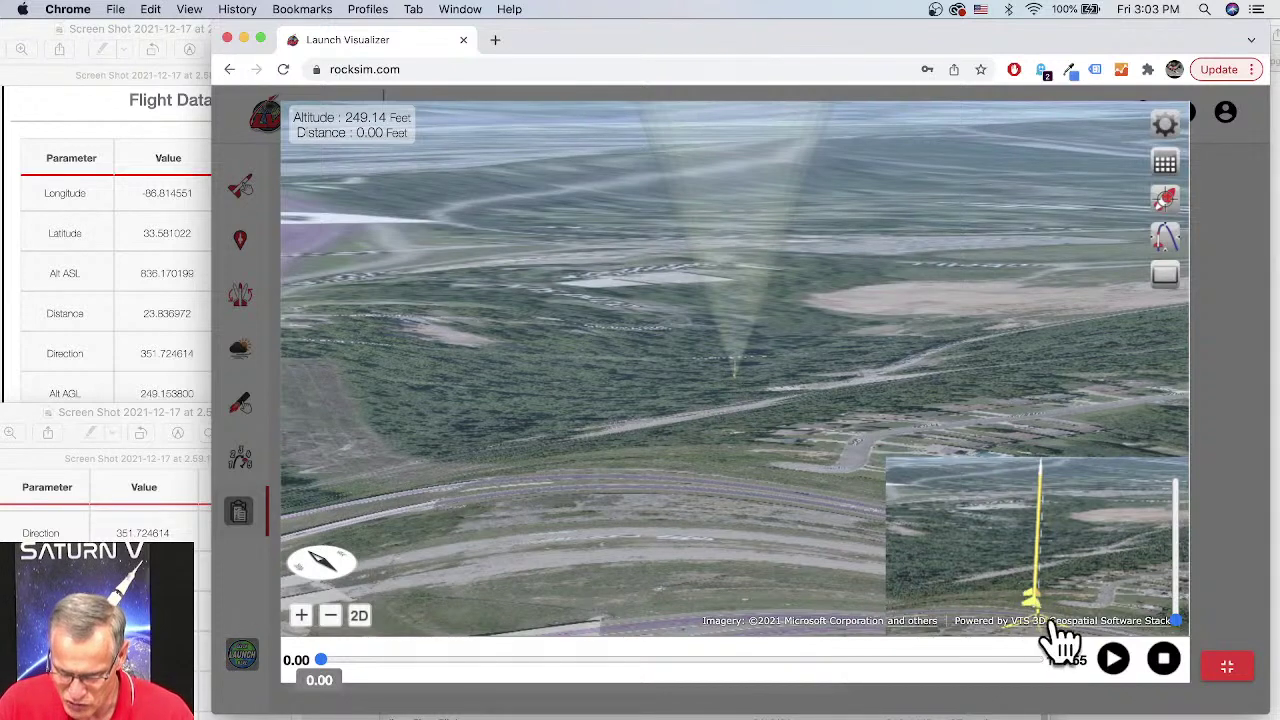
# Step: Play the new flight, pause it at 1.00 seconds, and review the flight data table at that moment
pyautogui.click(1116, 659)
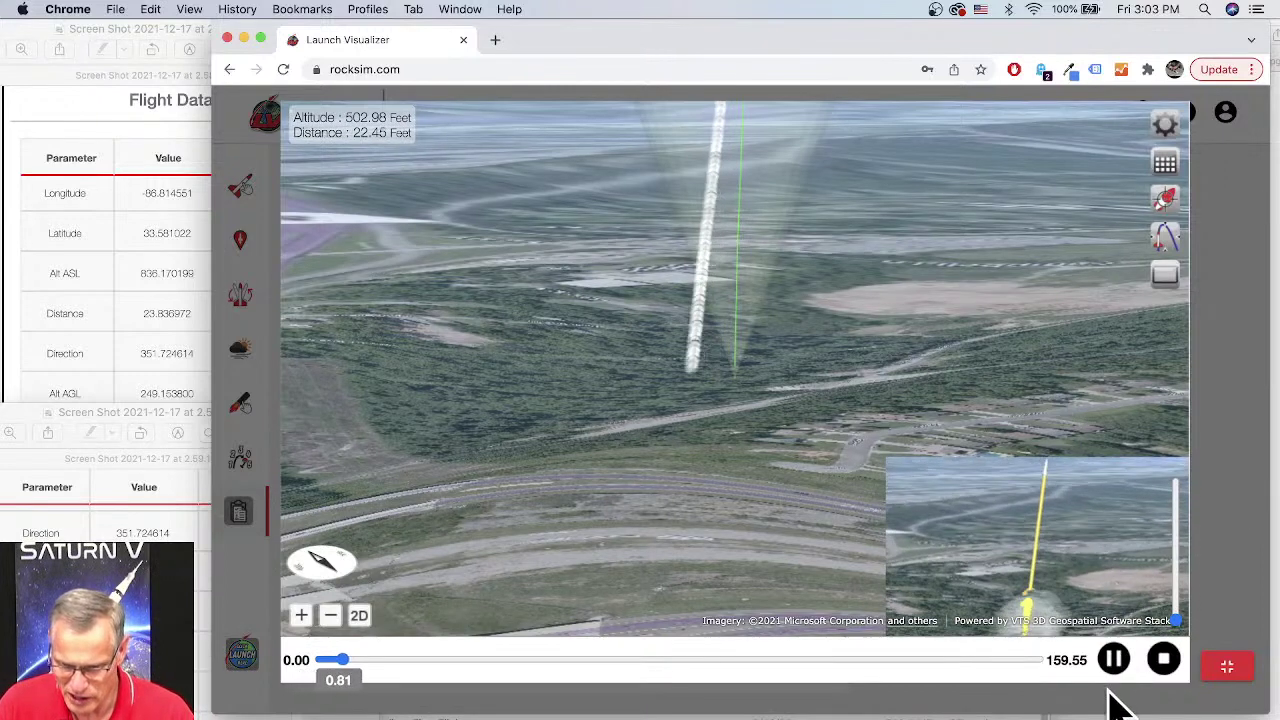
pyautogui.click(1116, 661)
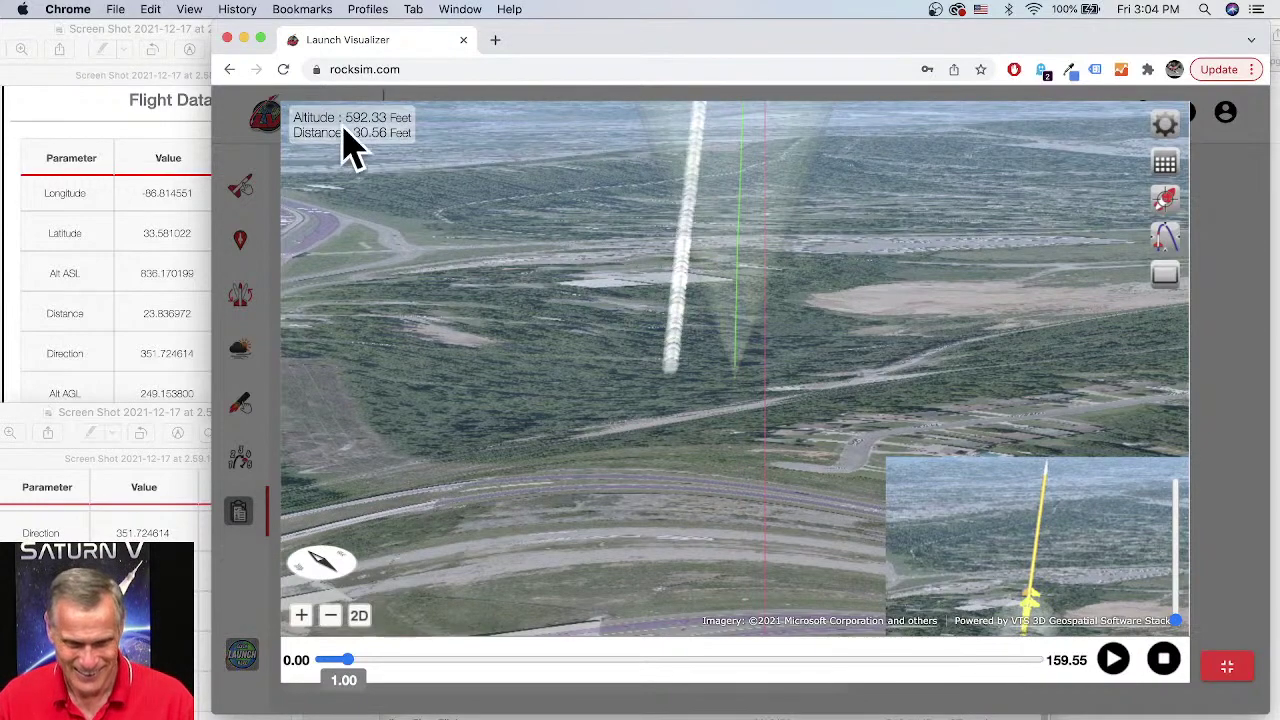
pyautogui.click(1230, 666)
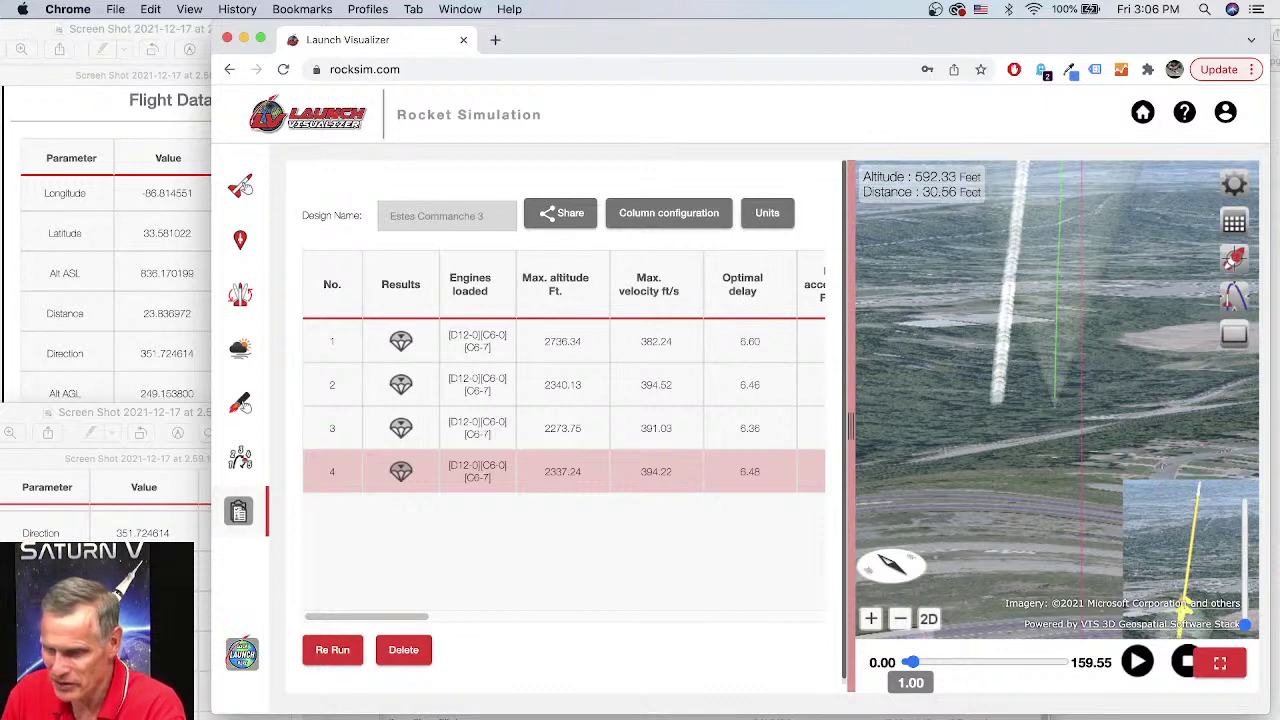
pyautogui.click(1222, 665)
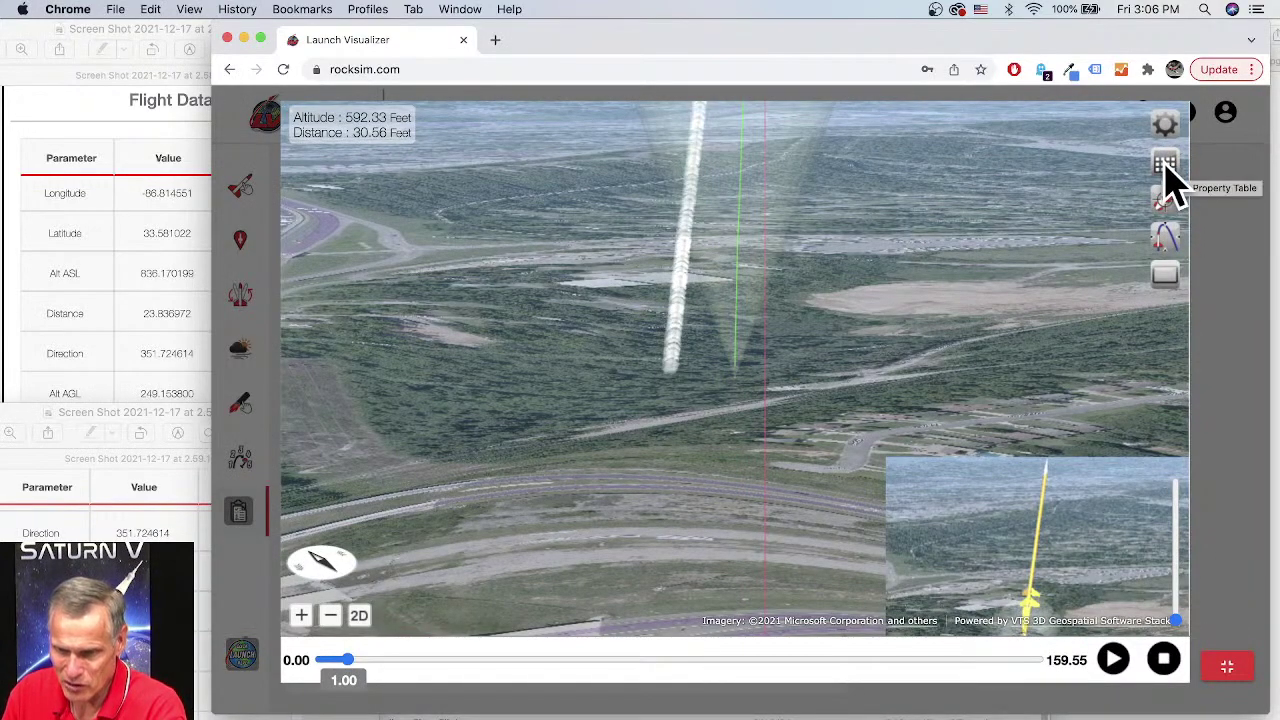
pyautogui.click(1164, 196)
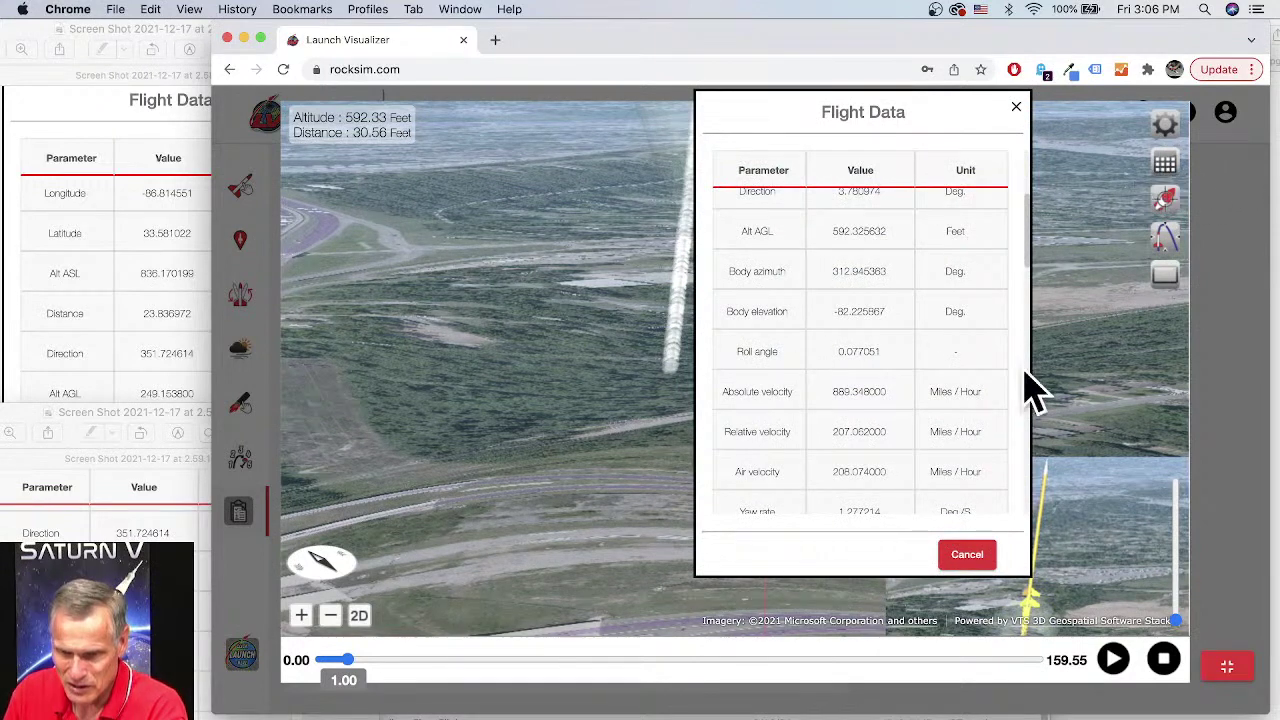
pyautogui.click(1014, 108)
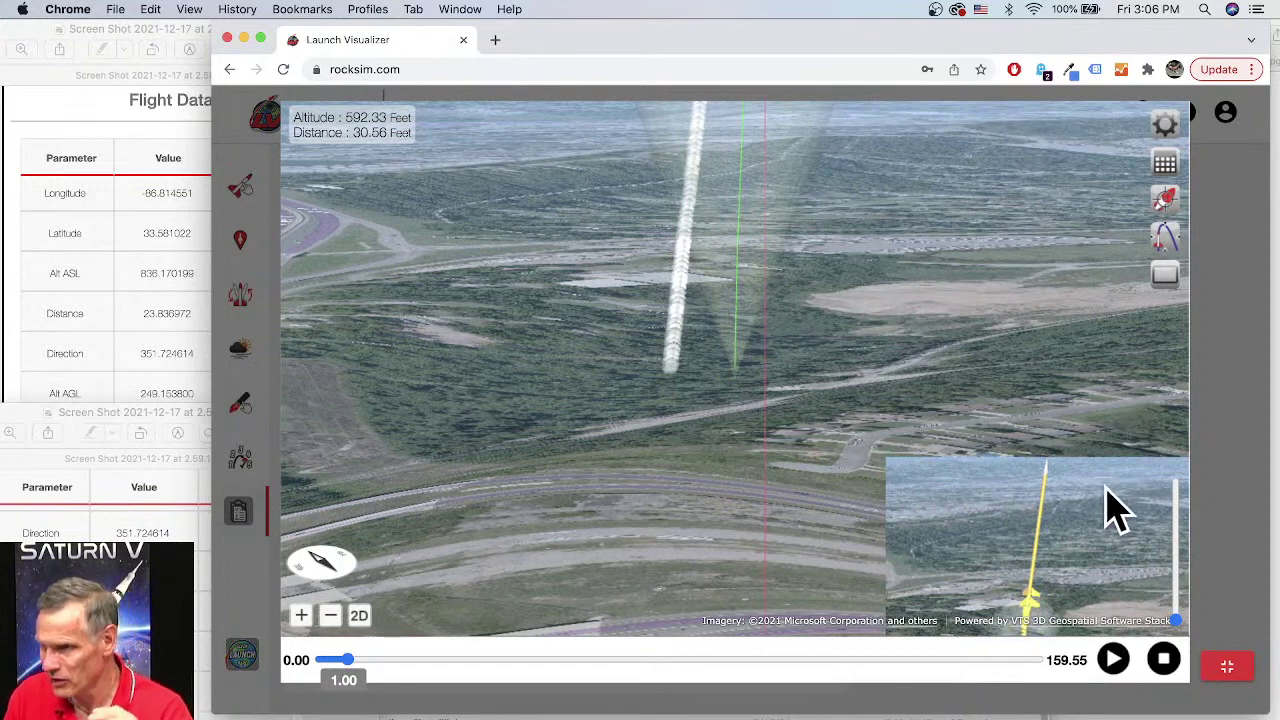